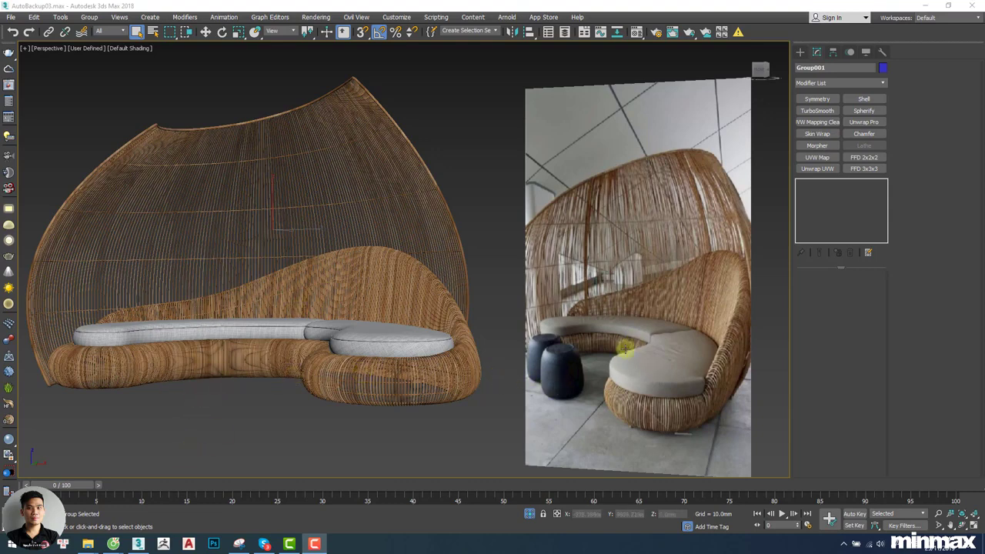
Examine the finished rattan sofa model beside its reference photo, inspecting the woven canopy, backrest, base and cushions from several angles.
alt+middle_drag(474, 306, 408, 314)
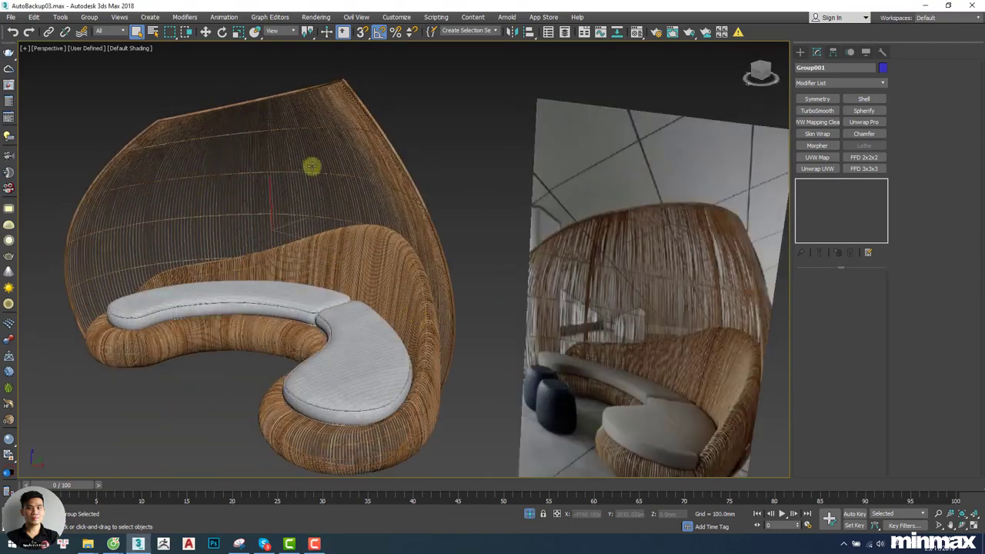
scroll(301, 321, up, 5)
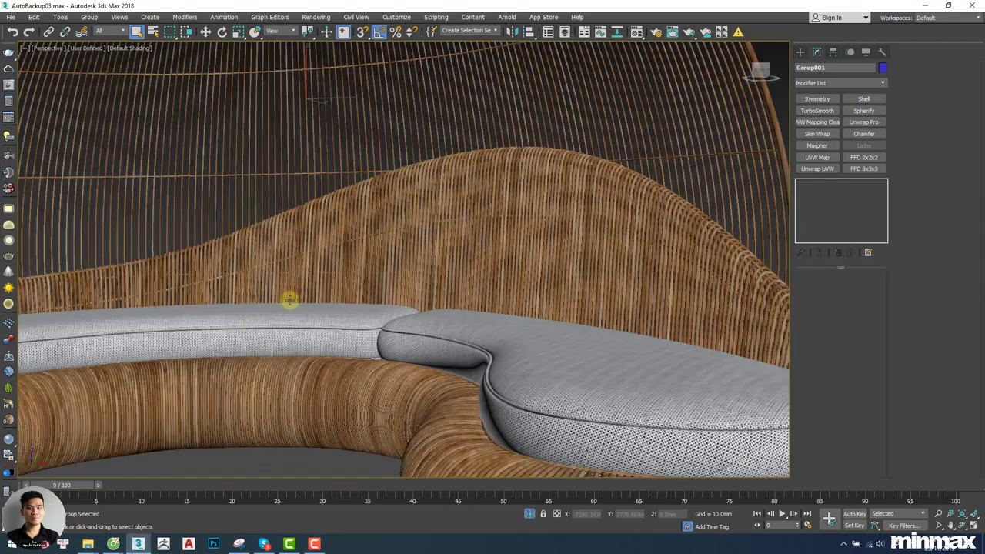
scroll(291, 303, down, 1)
alt+middle_drag(291, 302, 291, 327)
alt+middle_drag(401, 298, 425, 285)
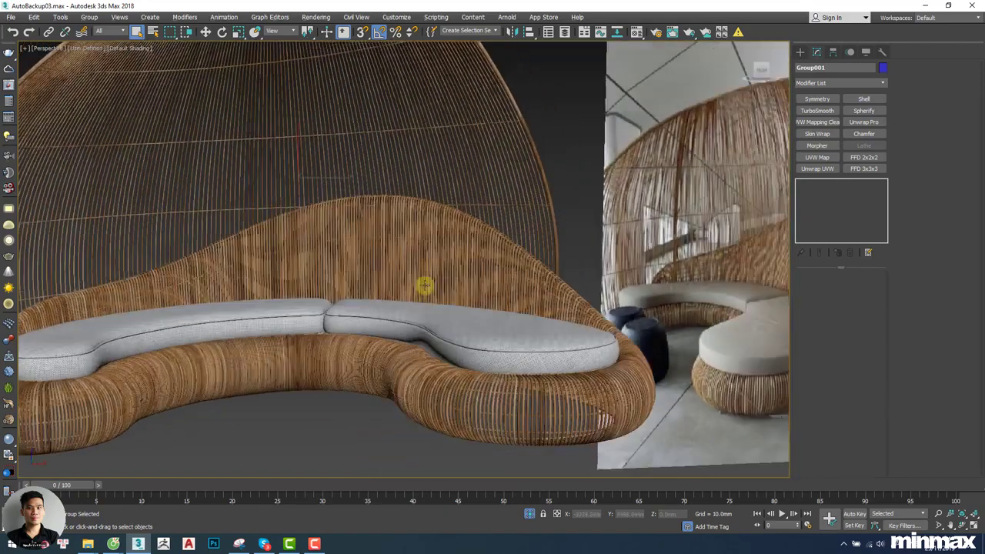
alt+middle_drag(411, 318, 340, 332)
scroll(386, 322, down, 3)
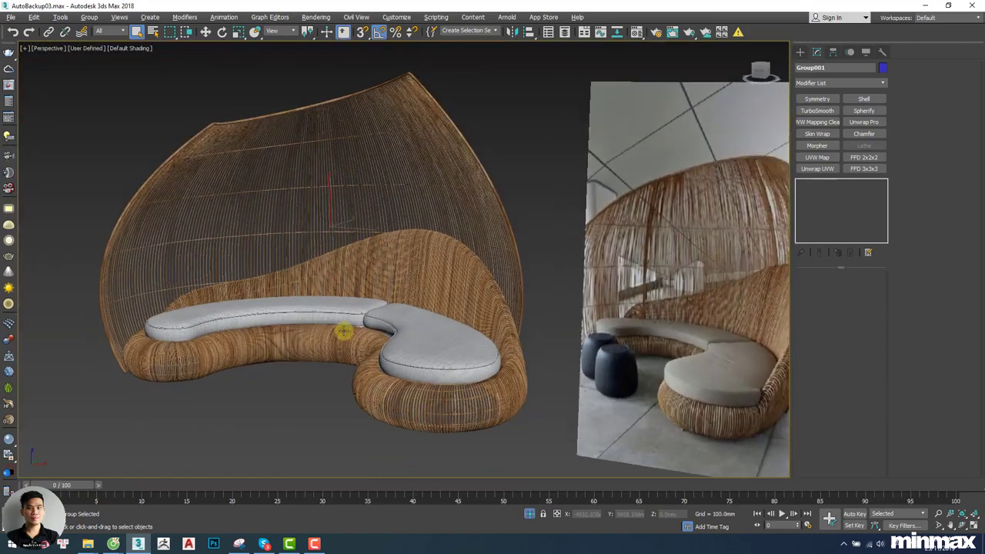
scroll(338, 339, up, 6)
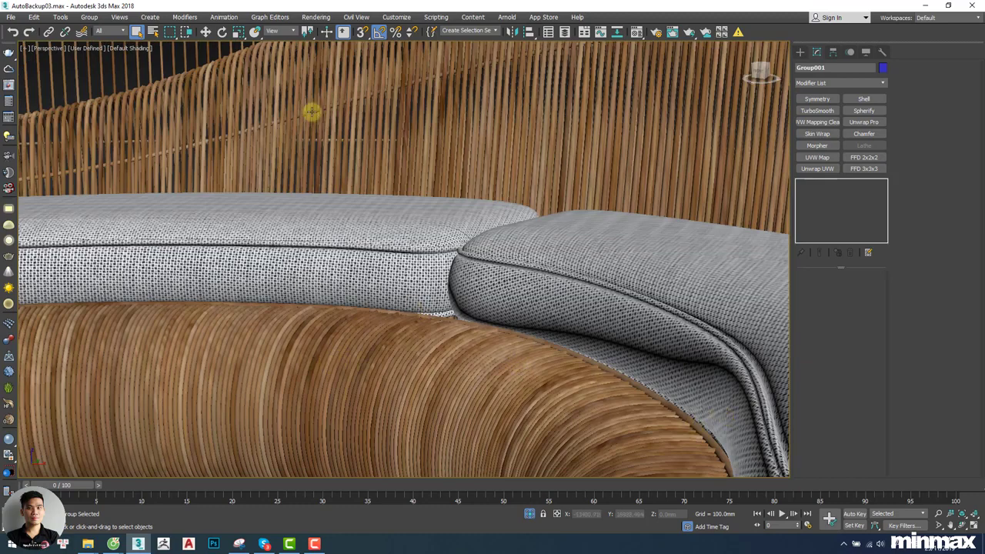
scroll(312, 113, down, 4)
scroll(358, 200, up, 2)
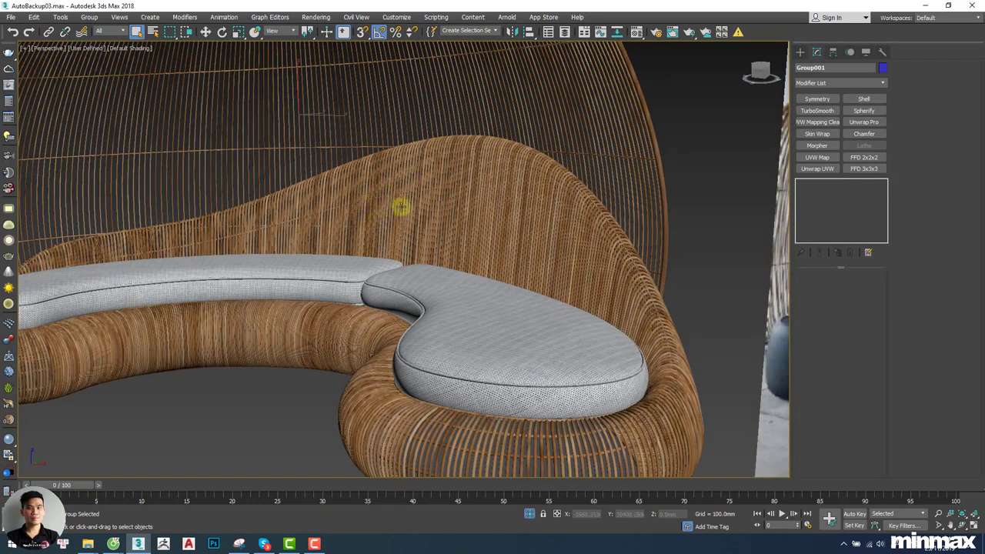
scroll(416, 204, down, 4)
mouse_move(433, 202)
alt+middle_down()
mouse_move(428, 189)
mouse_move(434, 213)
mouse_move(442, 207)
alt+middle_up()
scroll(446, 189, up, 5)
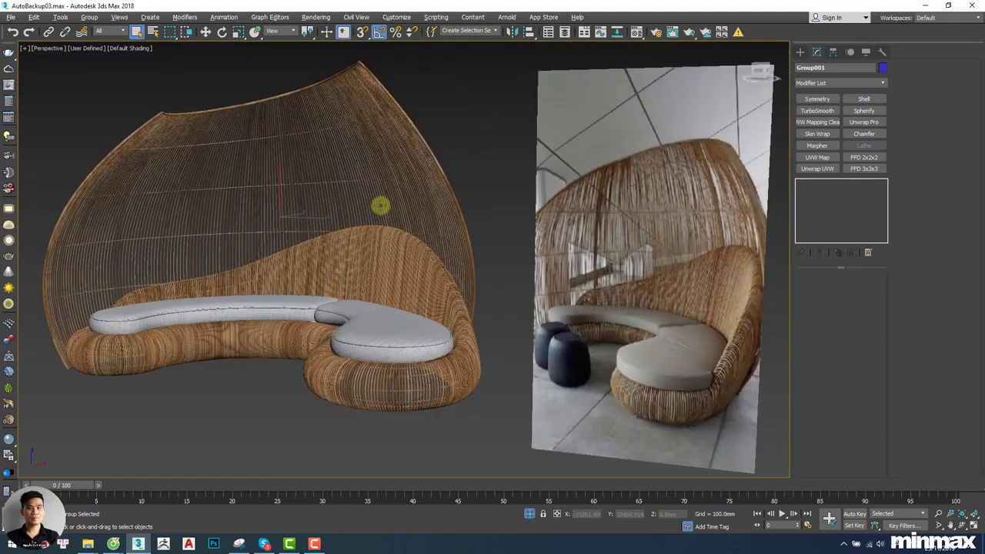
alt+middle_drag(381, 206, 382, 217)
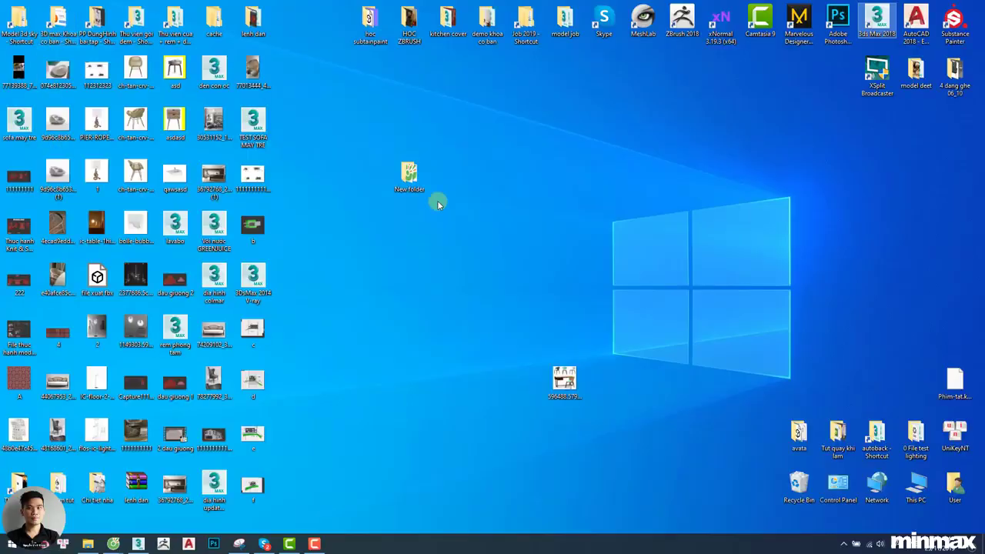
Switch to the empty 3ds Max scene and draw a plane about 138 mm long and 172 mm wide in the front view.
key(alt+Tab)
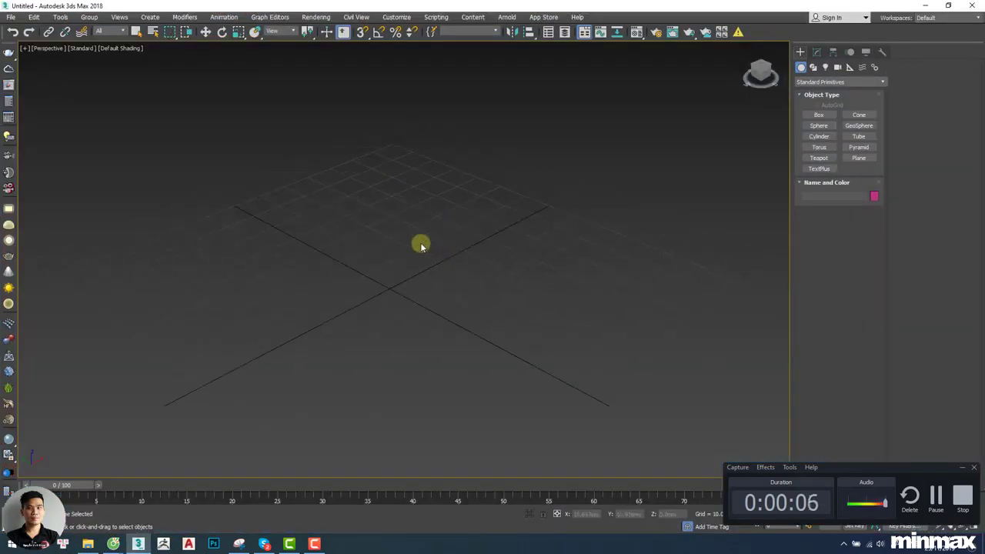
key(f)
right_click(419, 158)
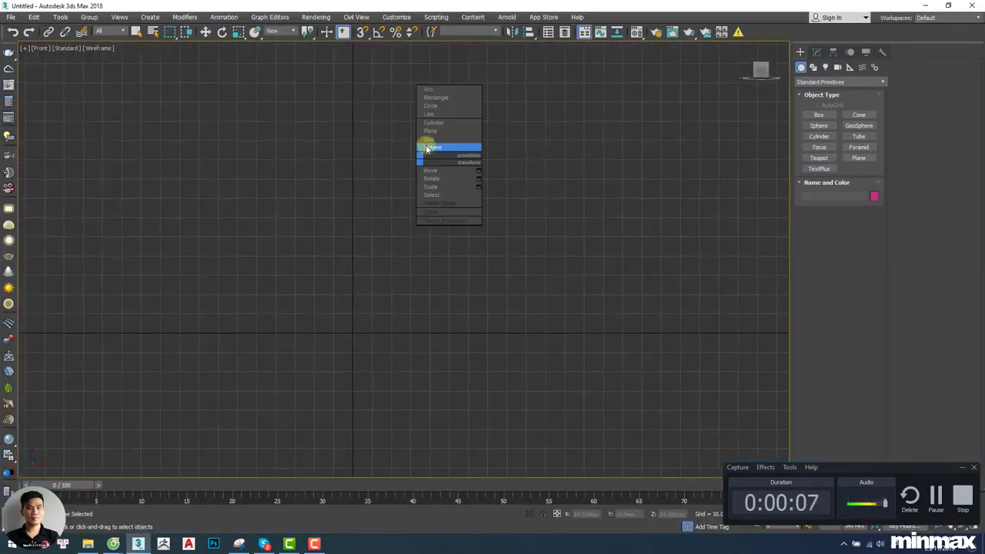
click(431, 131)
drag(368, 76, 700, 341)
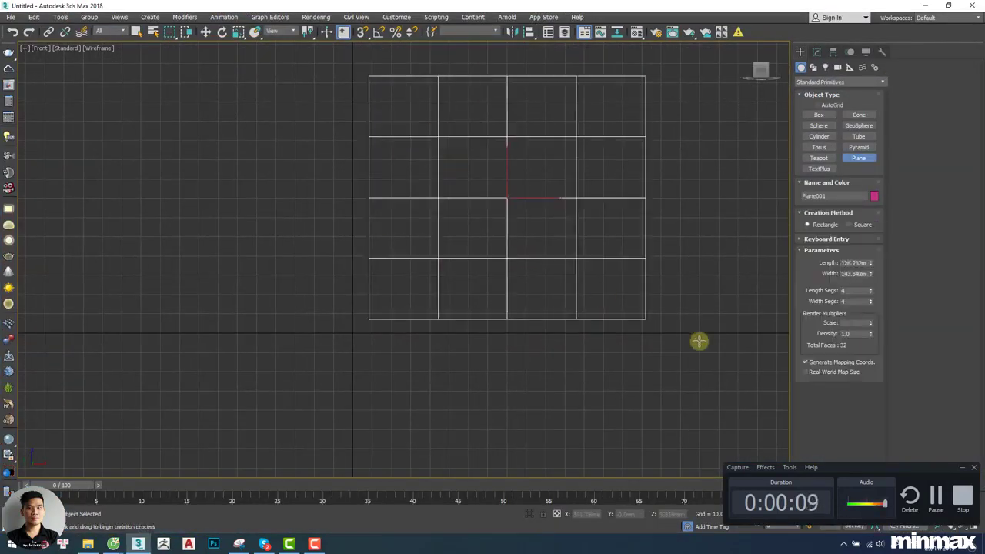
Reduce the plane to one length segment and one width segment and display it shaded.
middle_drag(548, 206, 734, 233)
right_click(871, 291)
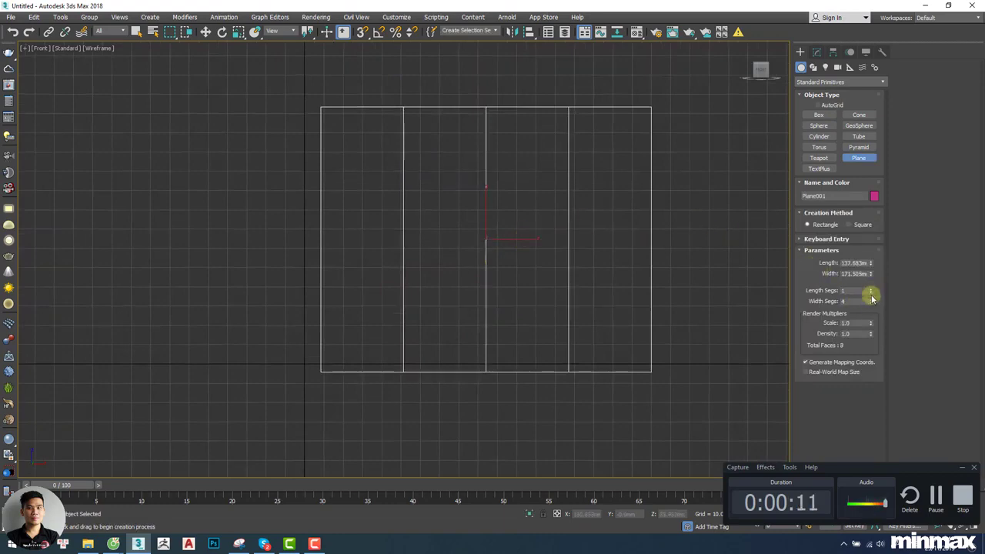
right_click(871, 301)
key(F3)
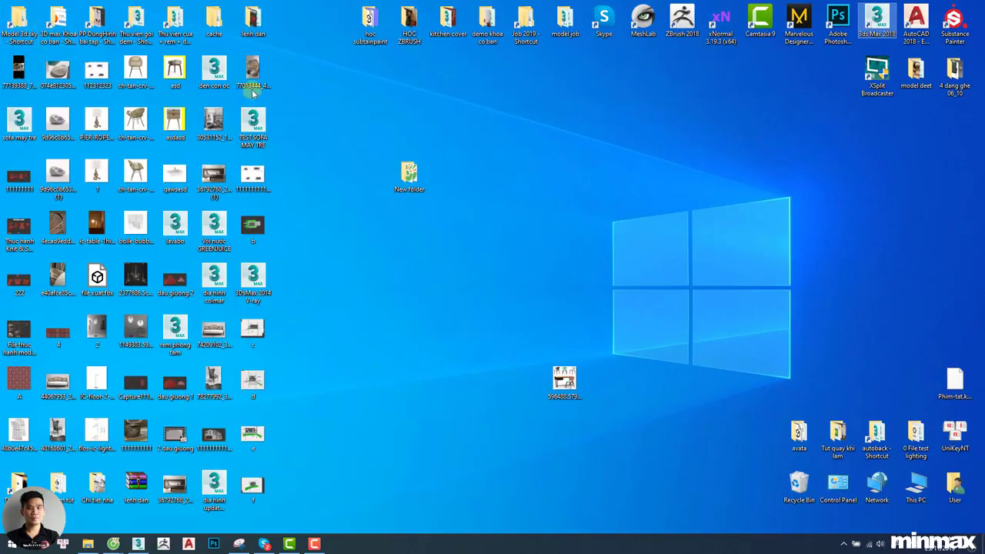
Apply the rattan sofa reference photo from the desktop to the plane.
drag(258, 65, 460, 261)
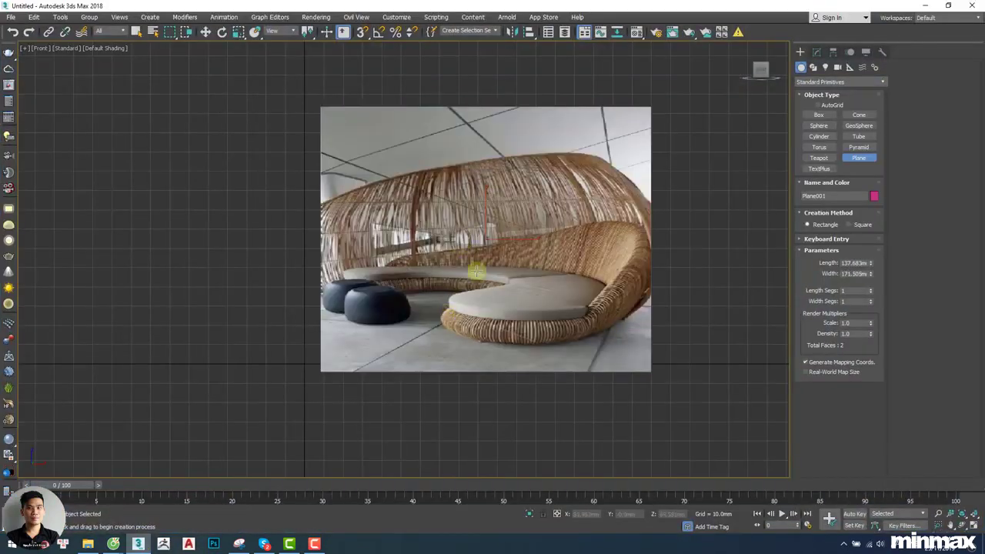
middle_drag(477, 271, 459, 301)
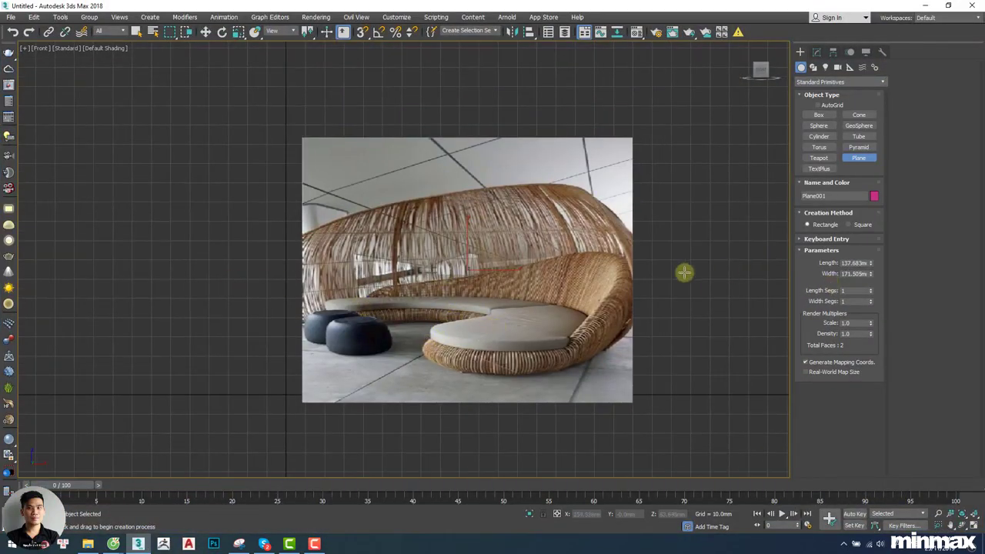
middle_drag(628, 279, 624, 275)
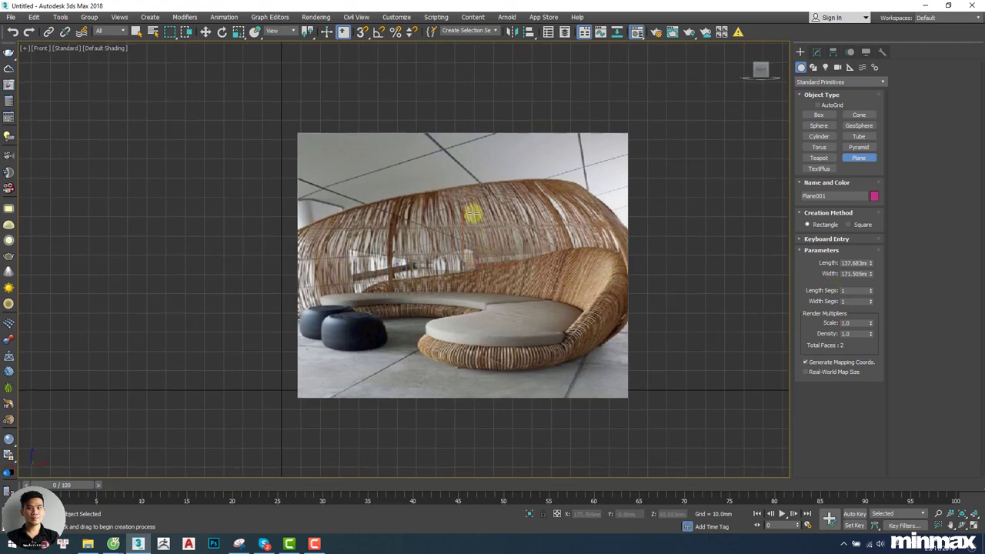
Pick the plane's material into the Material Editor and view its diffuse bitmap at full proportions to read the image size.
key(m)
click(171, 213)
click(361, 340)
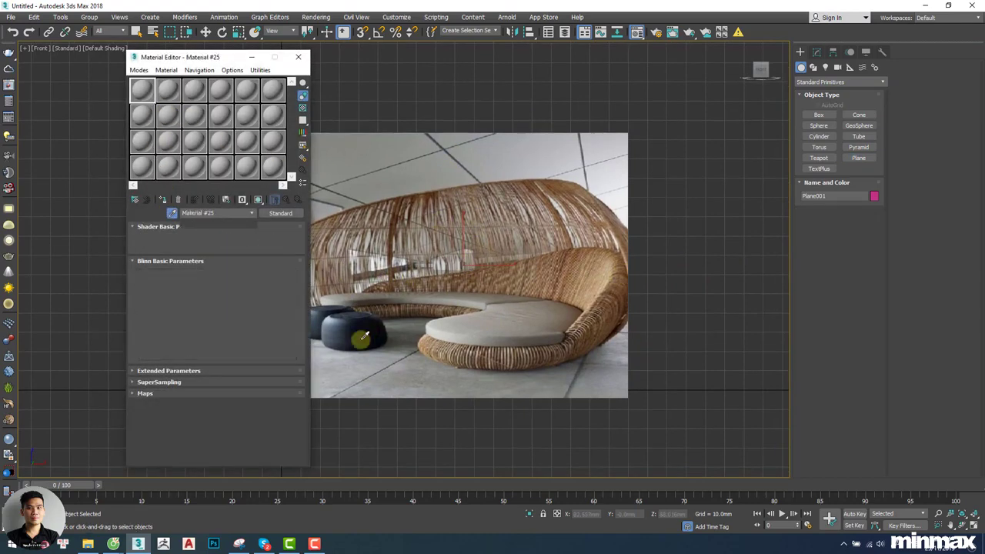
click(204, 295)
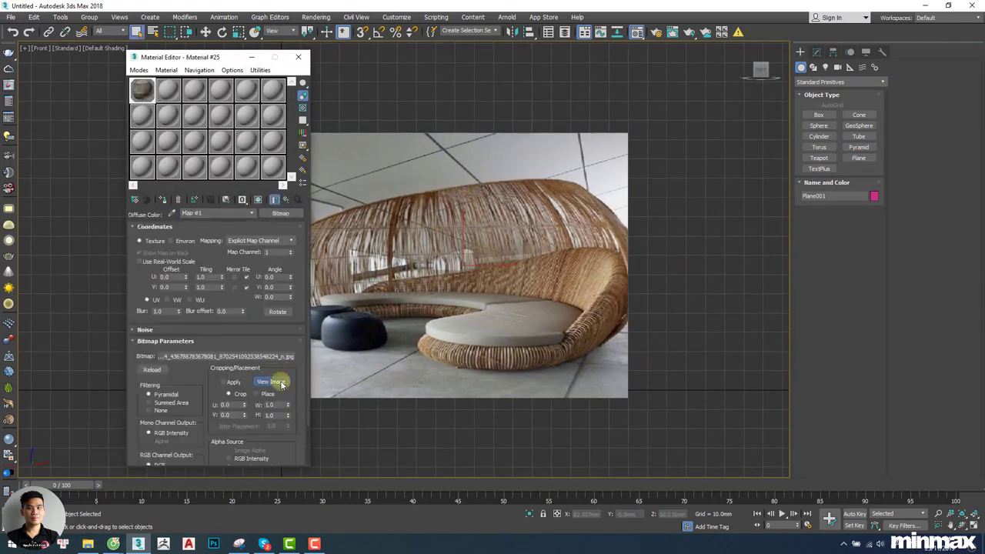
click(278, 323)
right_click(251, 211)
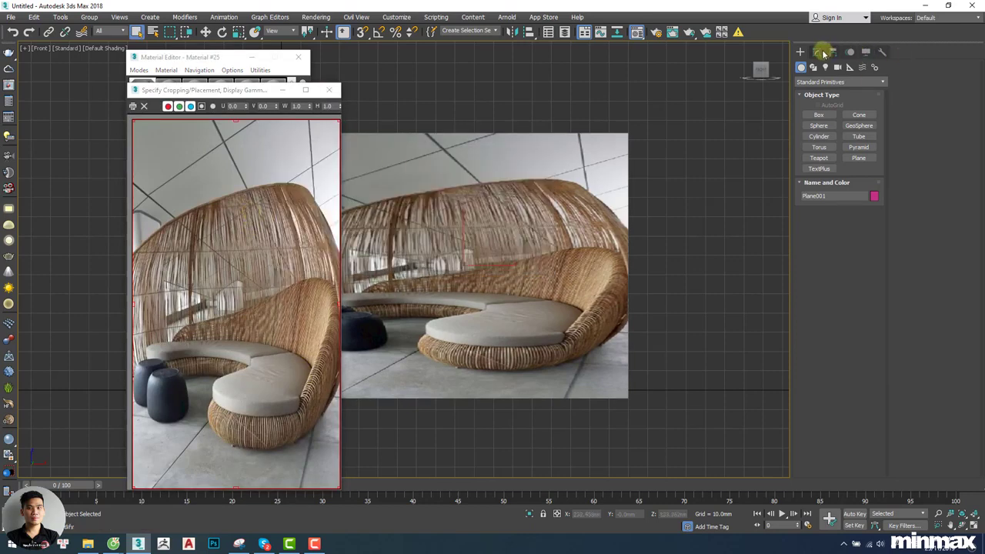
Set the reference plane's length to 720 mm and width to 405 mm.
click(816, 51)
double_click(857, 289)
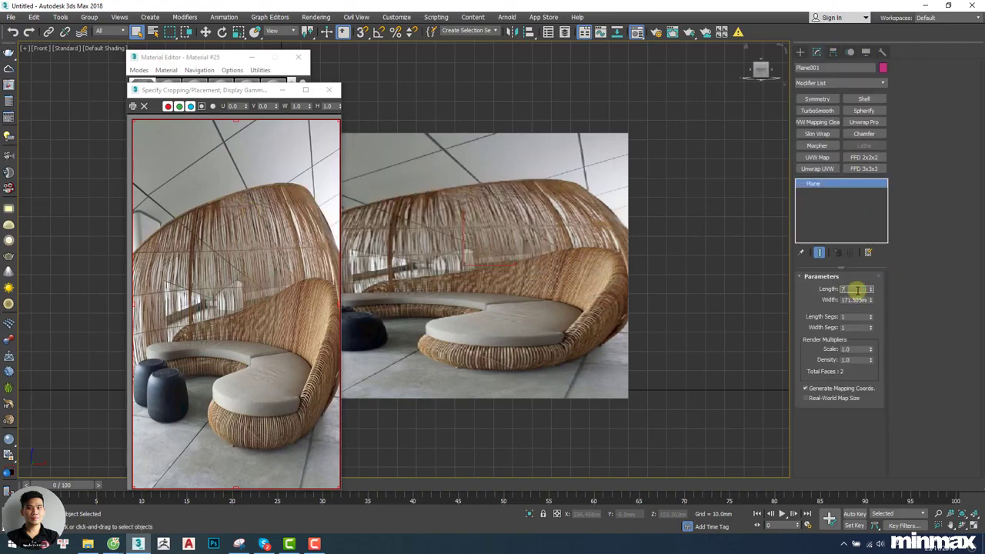
text(720)
key(Tab)
text(405)
key(Return)
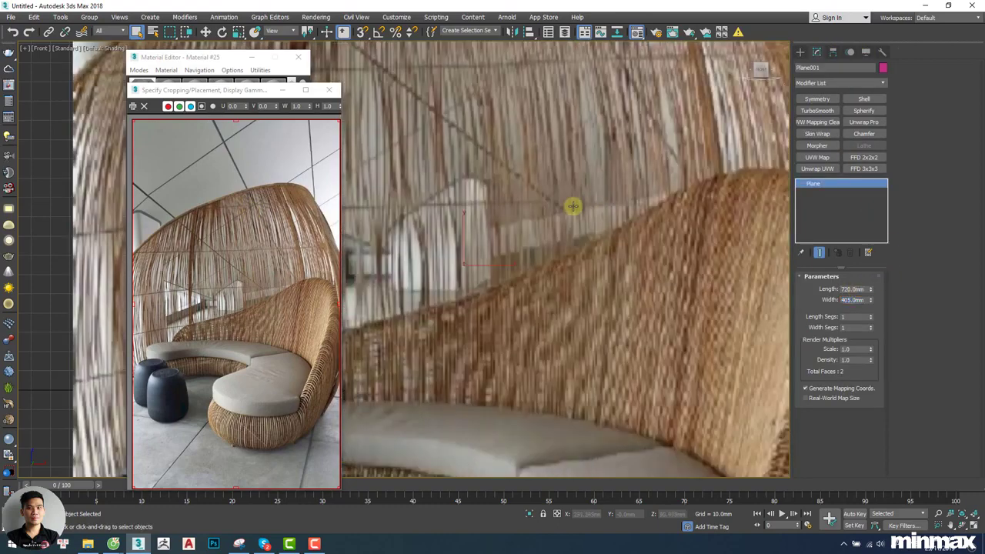
Move the reference plane above the ground line to about X 217.5 mm, Z 397.5 mm, and close the image preview and Material Editor.
scroll(551, 222, down, 8)
key(w)
middle_drag(546, 228, 519, 262)
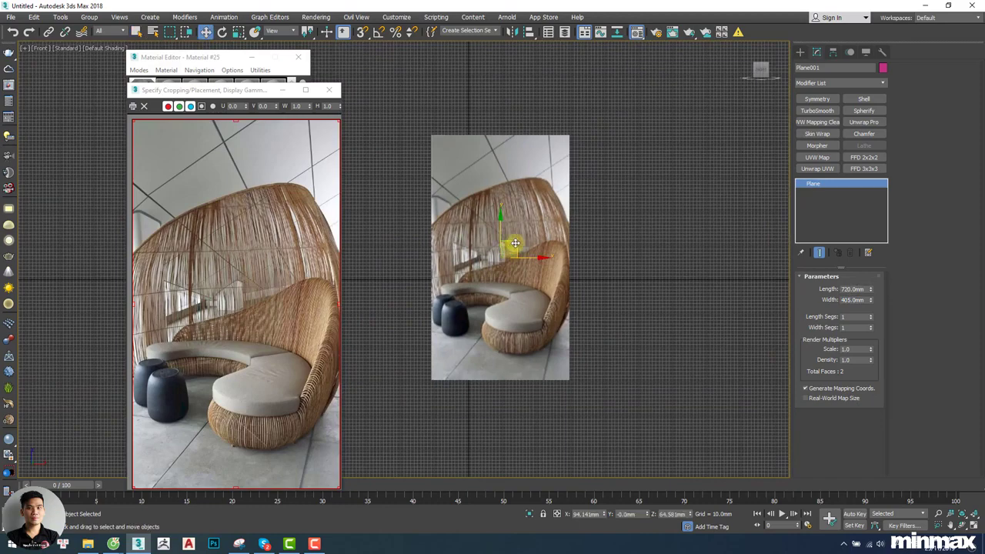
drag(516, 243, 558, 130)
middle_drag(539, 160, 520, 192)
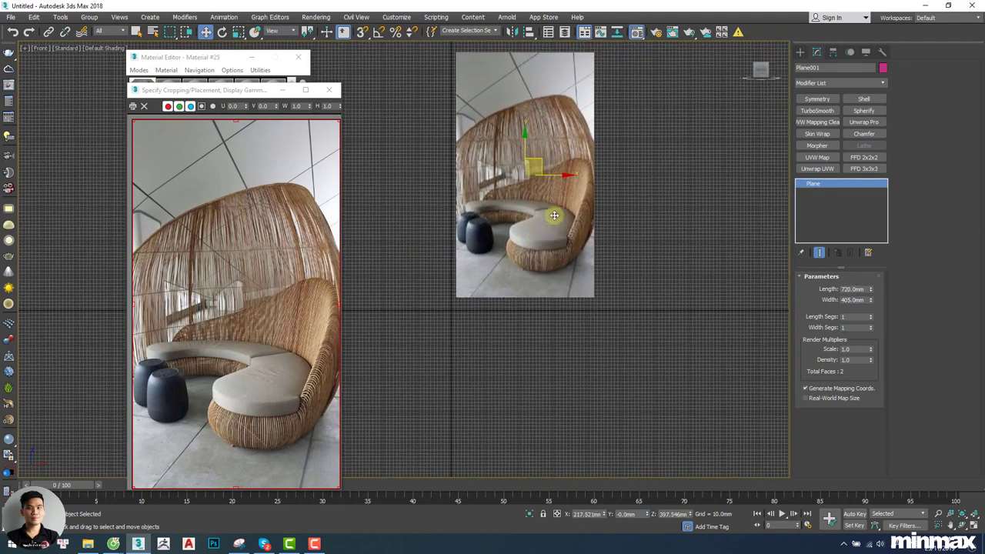
click(328, 89)
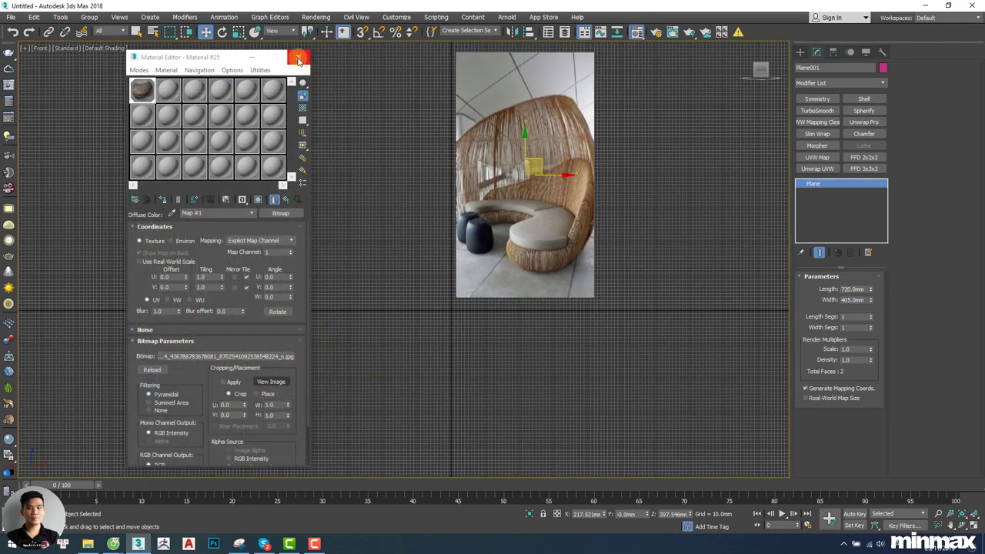
click(299, 57)
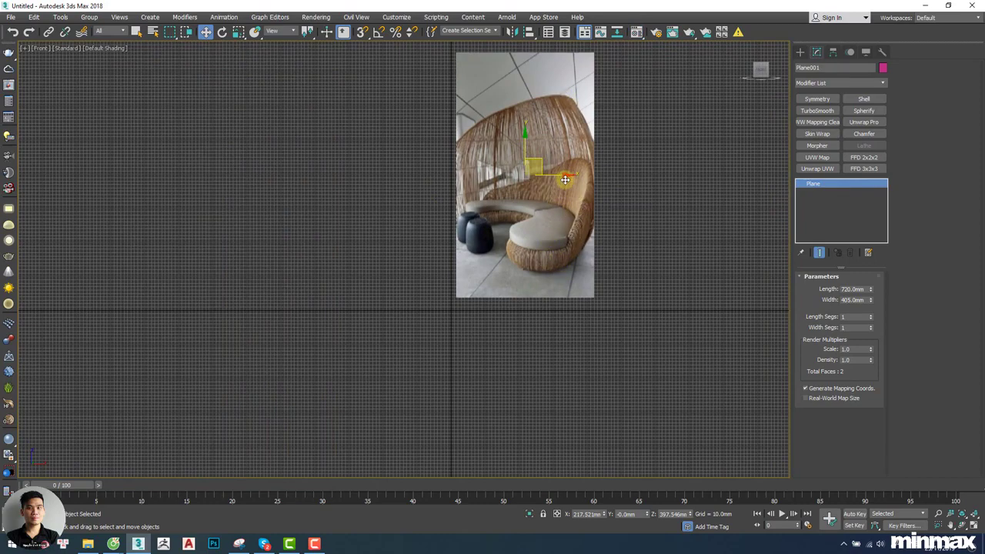
Draw a narrow rectangle about 93 mm long and 8 mm wide over the front seat, from cushion to floor.
scroll(558, 242, up, 4)
right_click(520, 233)
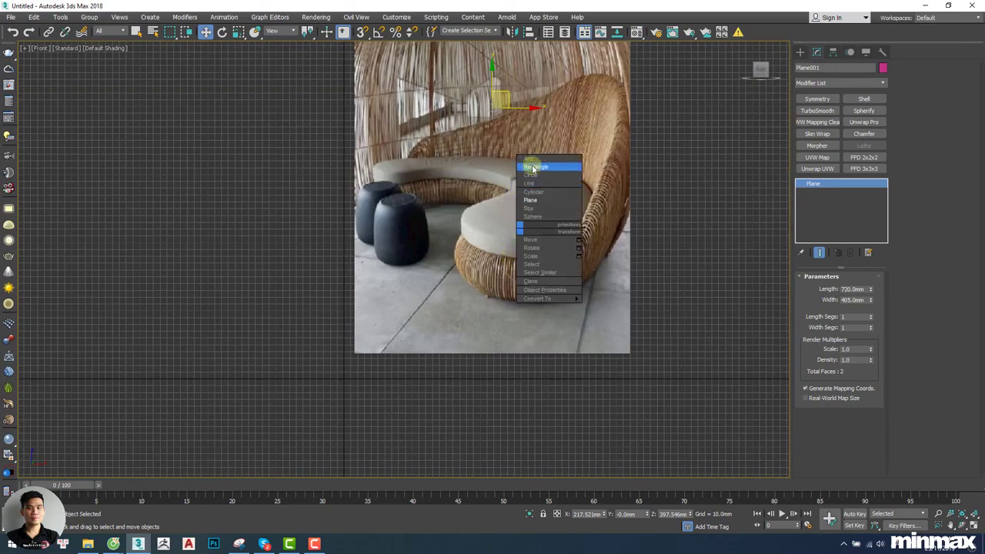
click(530, 161)
scroll(528, 252, up, 2)
scroll(528, 252, down, 2)
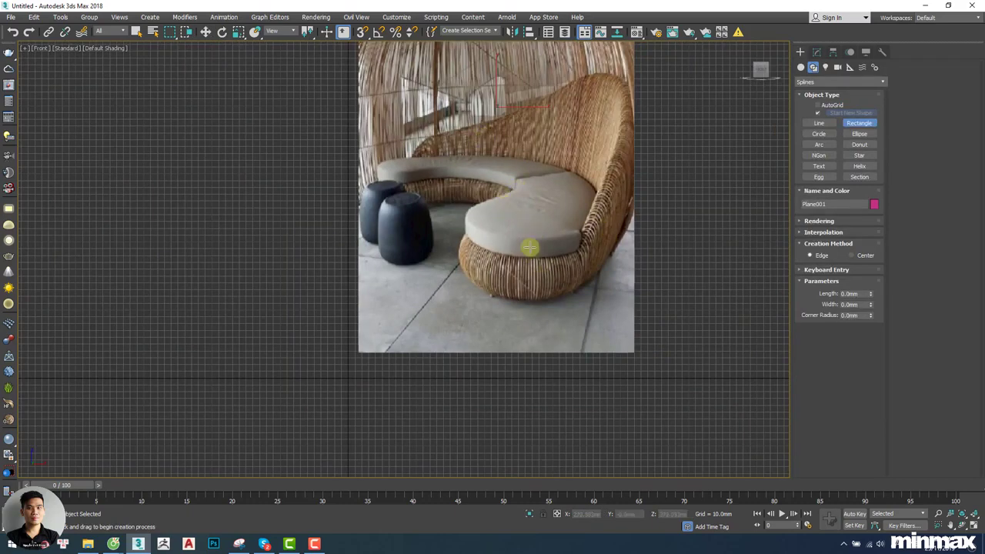
scroll(531, 246, up, 1)
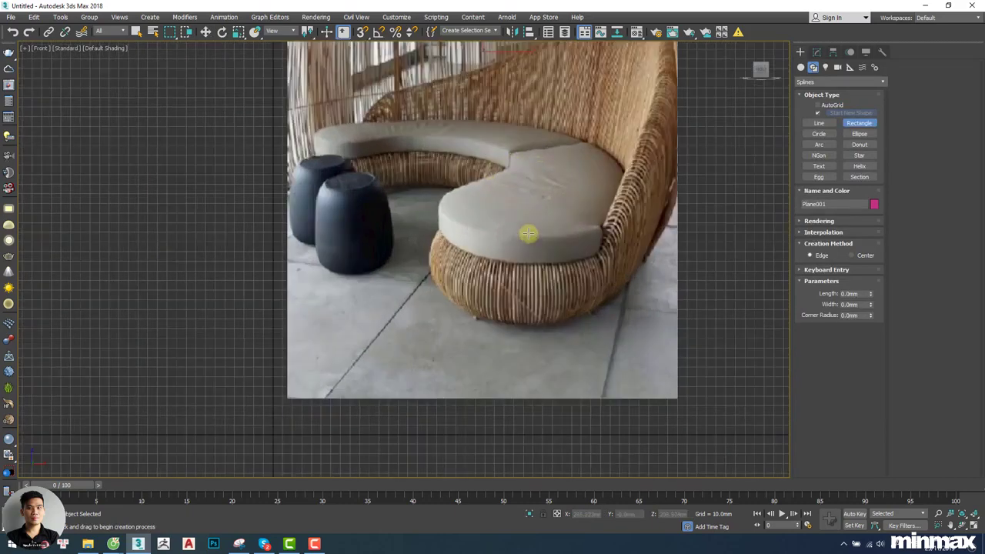
drag(539, 230, 532, 325)
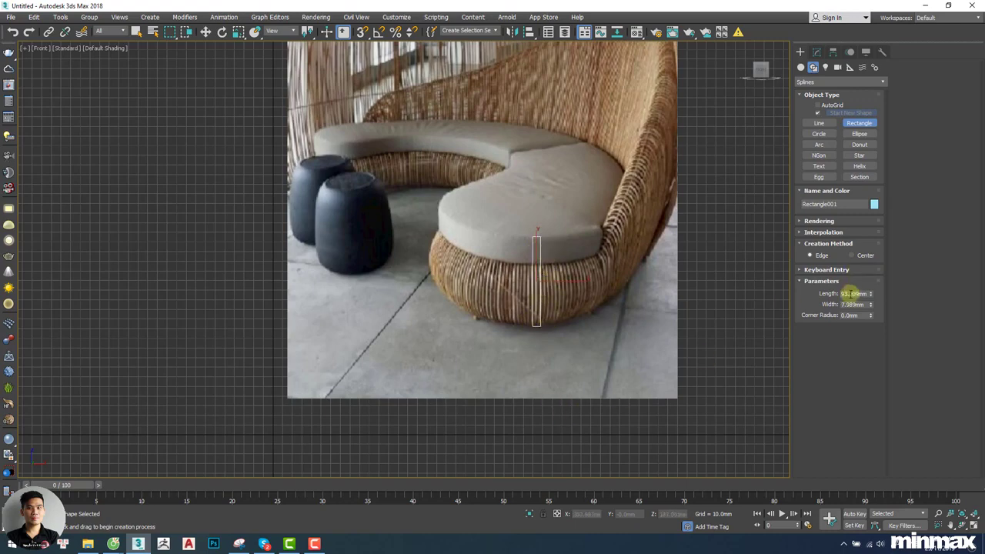
Set the rectangle's length to 450 mm as the real seat height.
click(851, 294)
text(450)
key(Return)
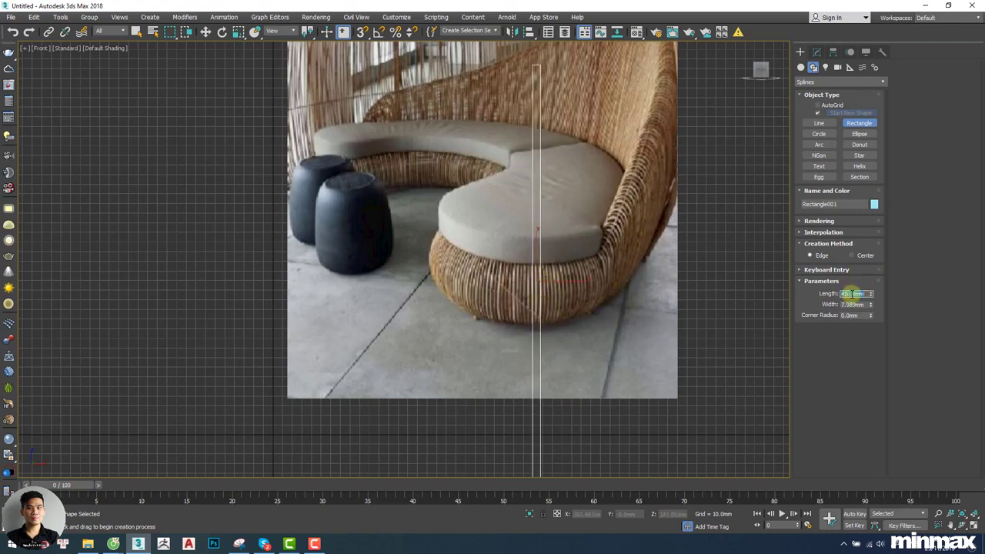
Scale the reference plane up uniformly to about 231% so the pictured seat approaches the 450 mm rectangle.
scroll(595, 230, down, 3)
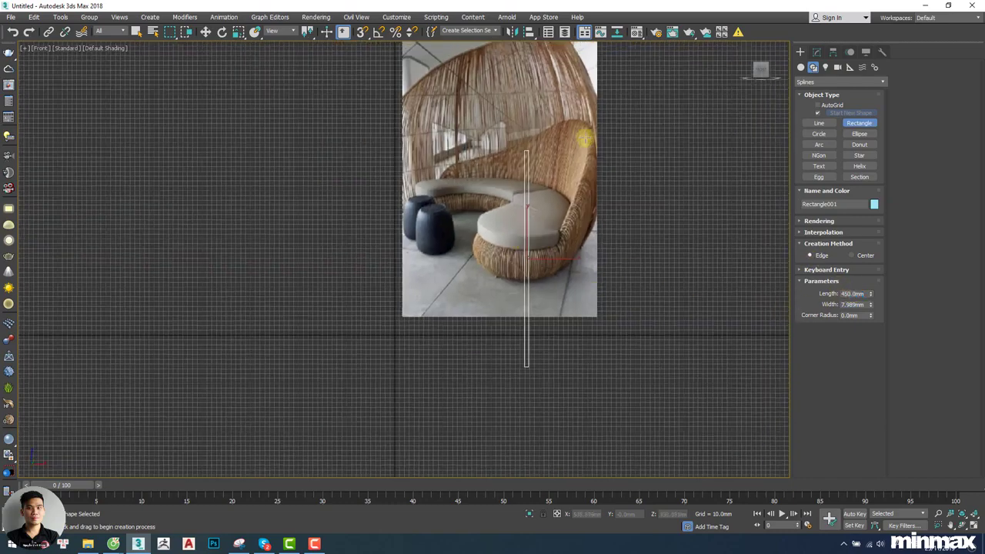
key(w)
click(566, 214)
key(r)
drag(512, 134, 514, 60)
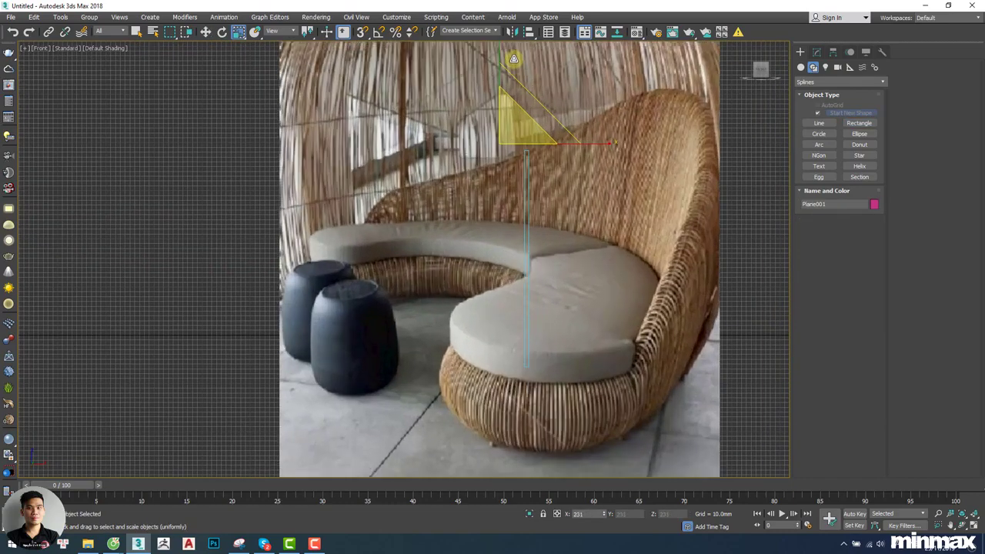
Move the enlarged reference plane upward so the pictured front seat lines up with the rectangle.
scroll(513, 59, down, 3)
key(w)
drag(508, 138, 507, 2)
key(r)
key(w)
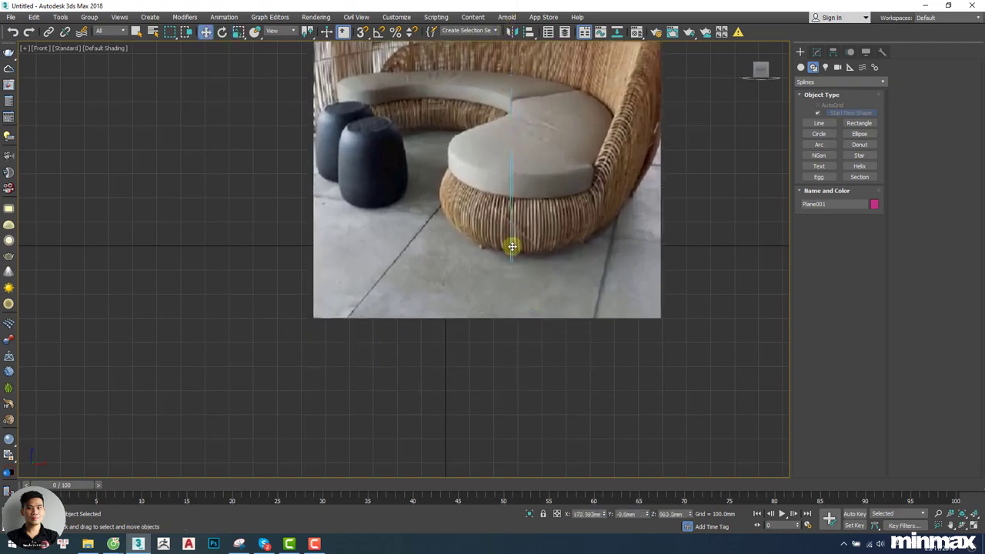
Scale the reference plane up further and reposition it so the pictured front seat matches the 450 mm rectangle's height.
middle_drag(520, 159, 502, 251)
scroll(502, 251, down, 2)
key(e)
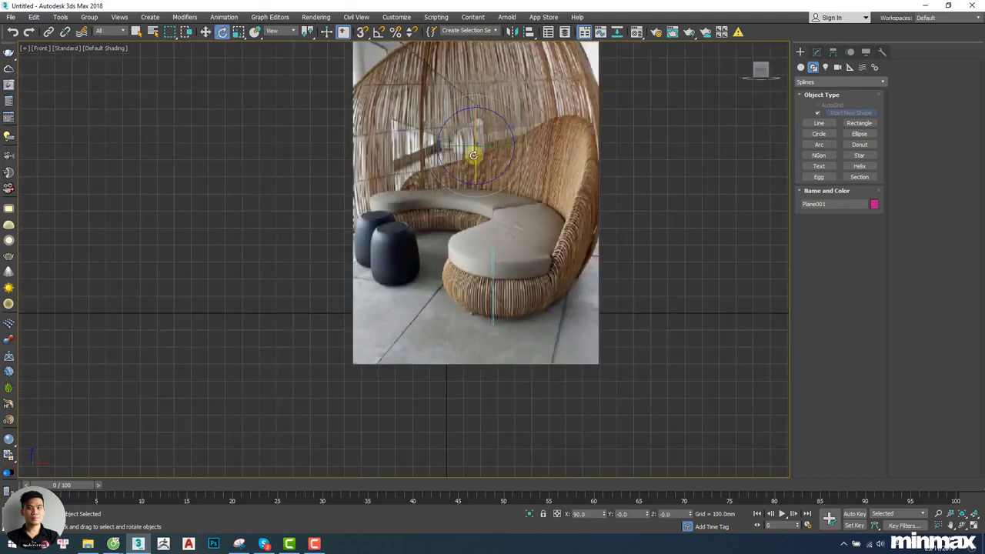
key(r)
drag(479, 141, 479, 78)
key(w)
key(g)
key(r)
key(w)
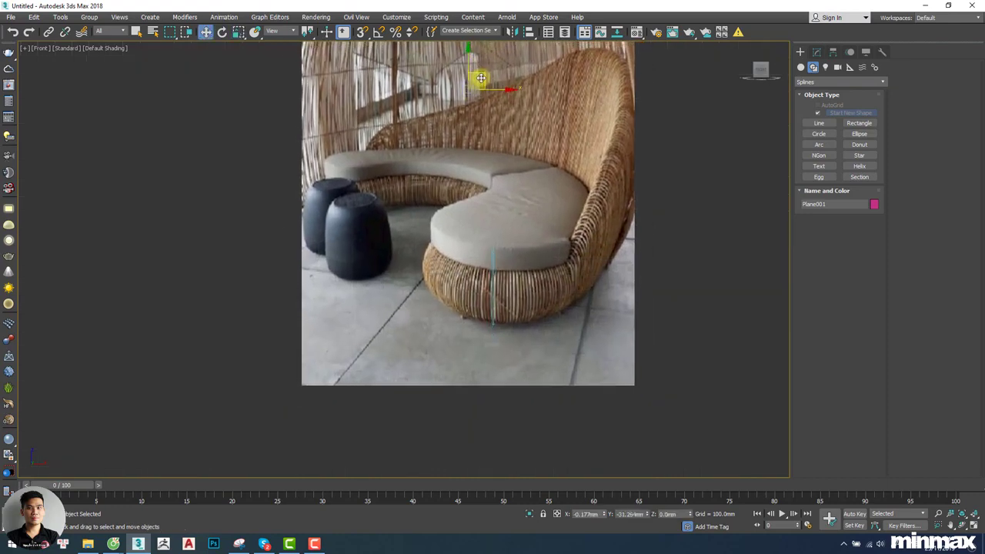
Delete the 450 mm guide rectangle from over the pictured front seat.
key(F3)
click(492, 282)
key(F3)
key(Delete)
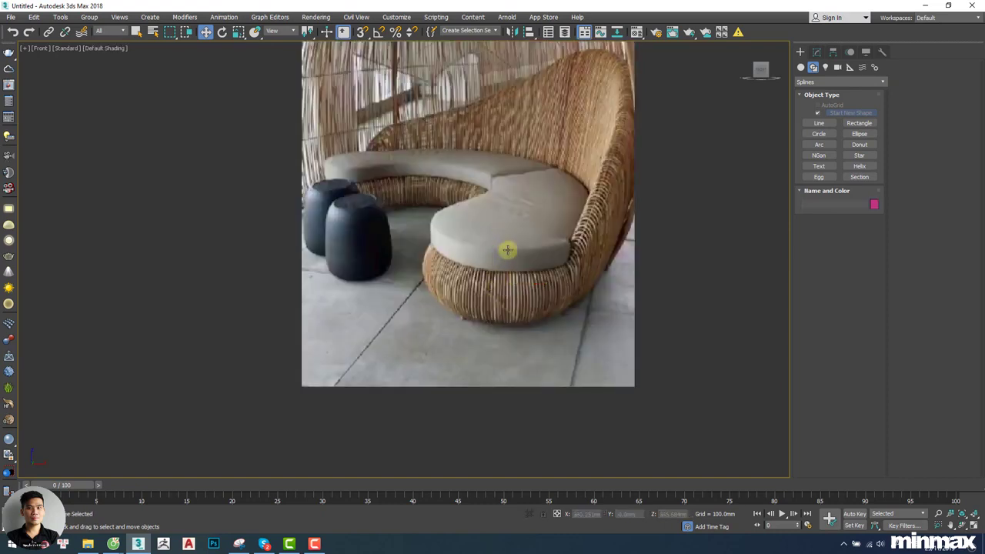
Show the grid and move the reference plane to about X 438 mm, Z 1369 mm, with the sofa base near the ground line.
scroll(508, 249, down, 3)
middle_drag(472, 224, 472, 245)
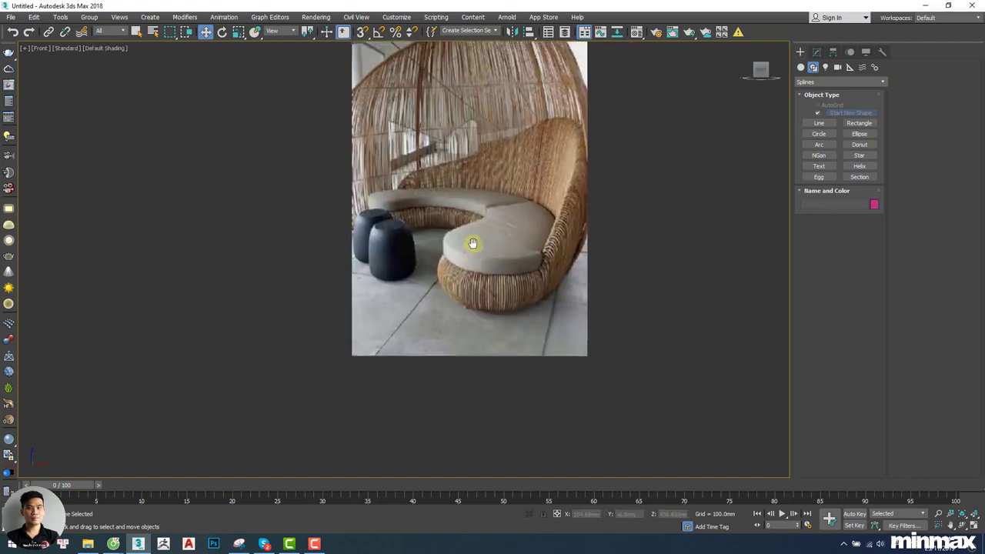
key(g)
click(467, 227)
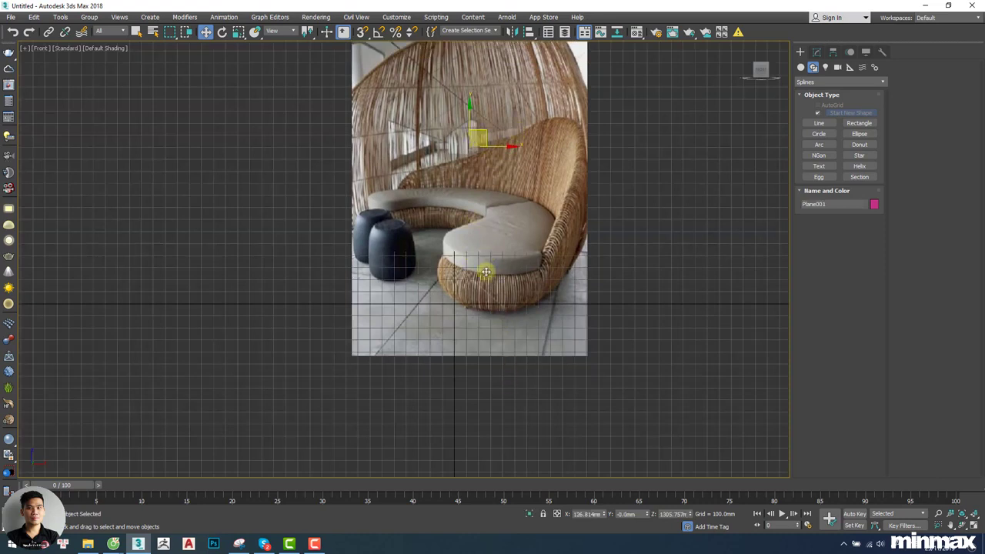
drag(482, 135, 520, 127)
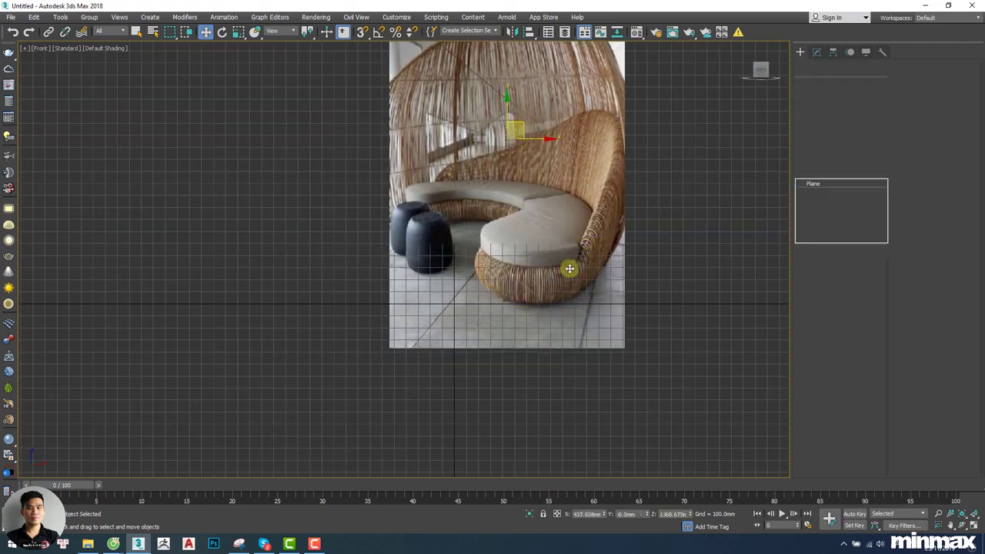
Examine the front seat base, curved cushions and backrest in the reference photo with the grid hidden.
scroll(504, 265, up, 4)
scroll(504, 266, down, 4)
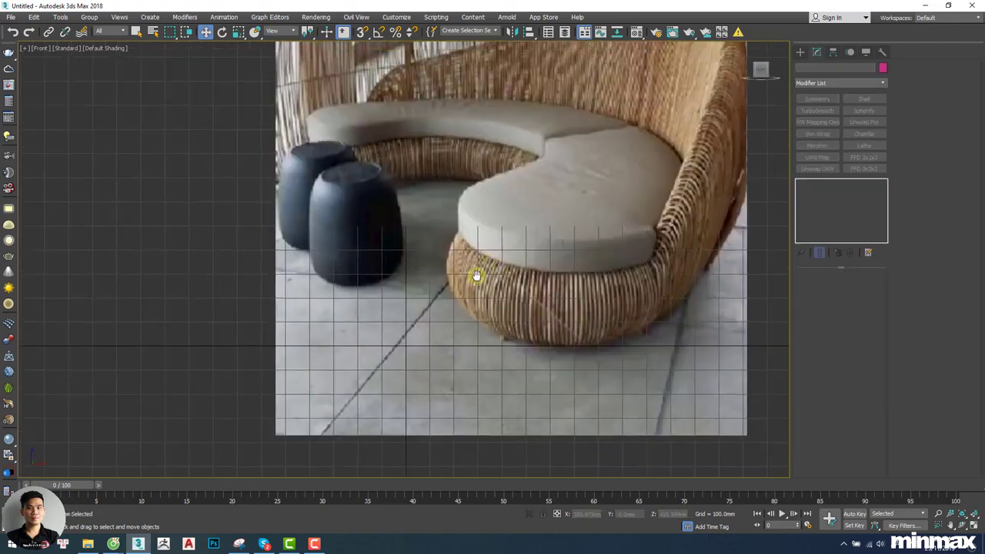
click(451, 266)
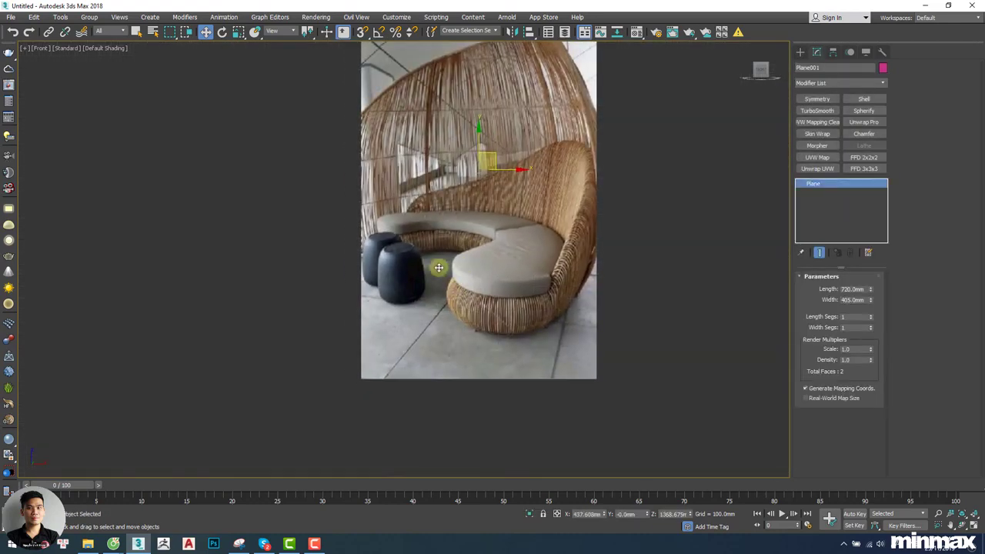
key(z)
middle_drag(445, 310, 520, 230)
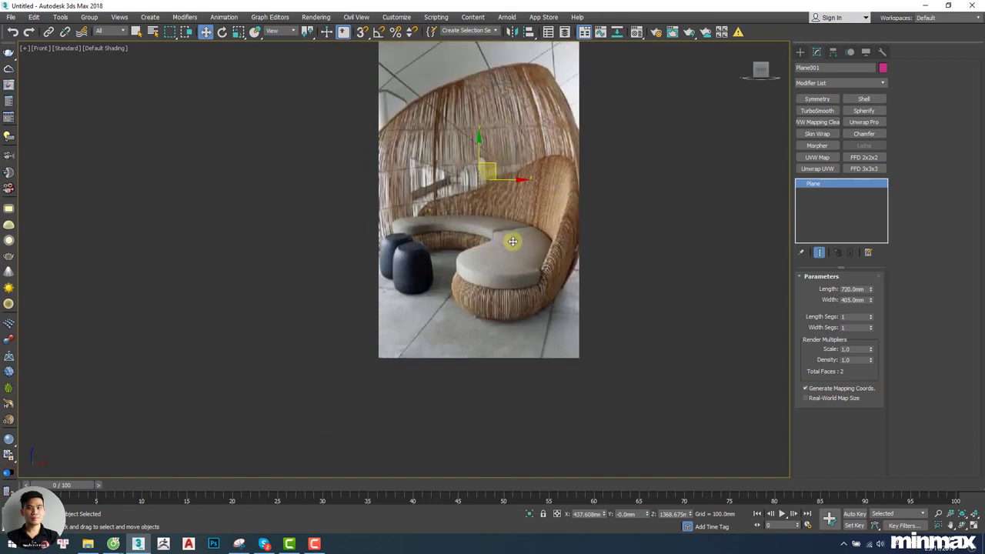
scroll(512, 242, up, 4)
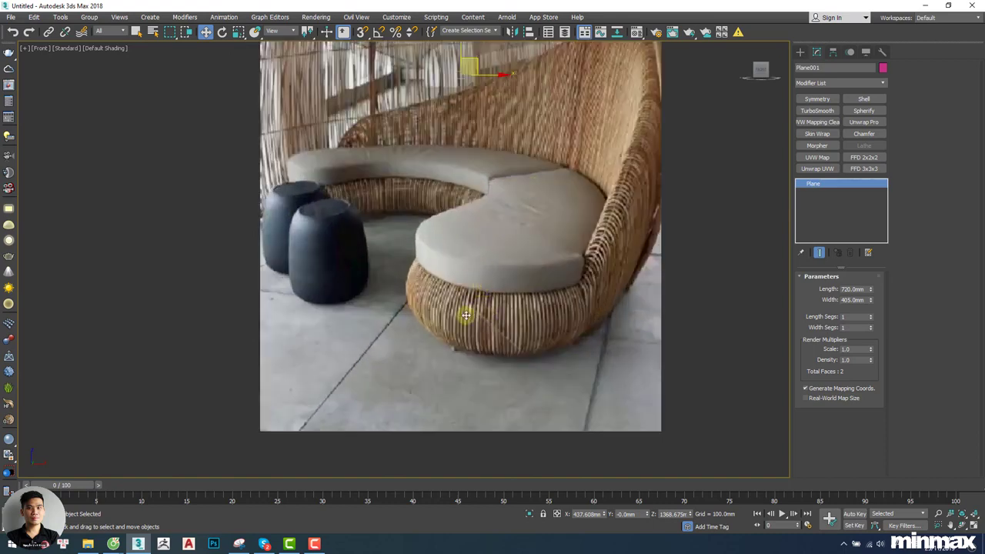
middle_drag(475, 121, 472, 188)
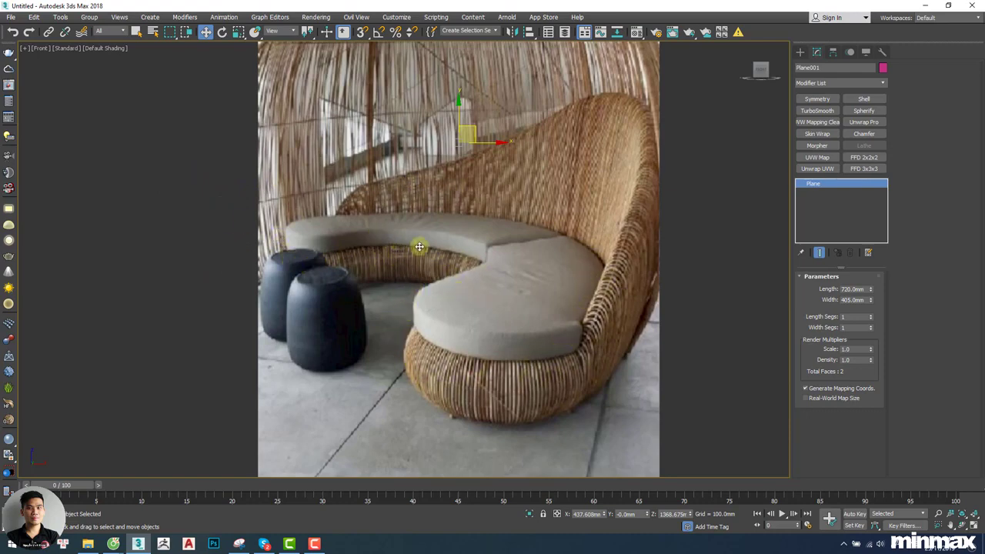
middle_drag(512, 277, 467, 249)
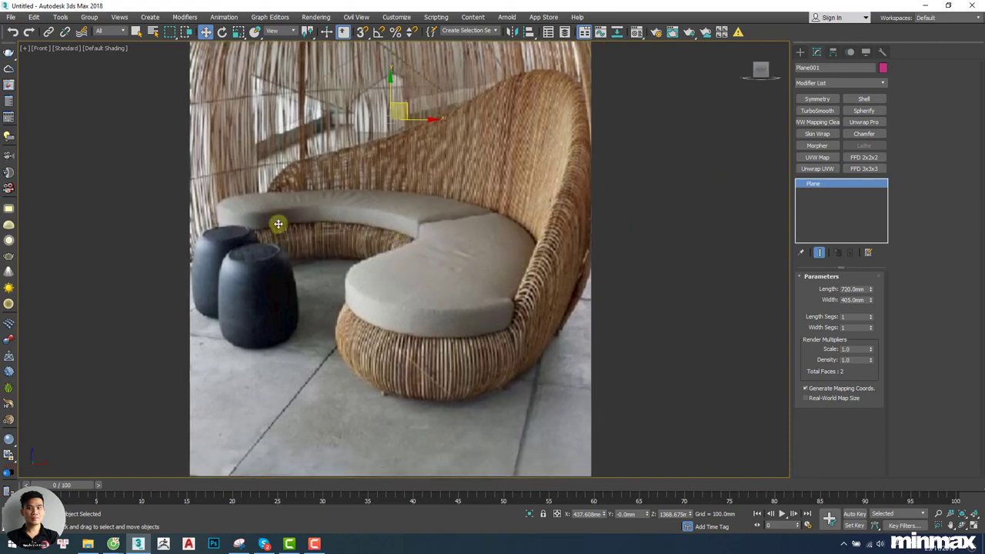
middle_drag(415, 227, 400, 176)
Draw a cylinder about 675 mm high beside the reference photo in the front view and set its radius to 1700 mm.
click(800, 52)
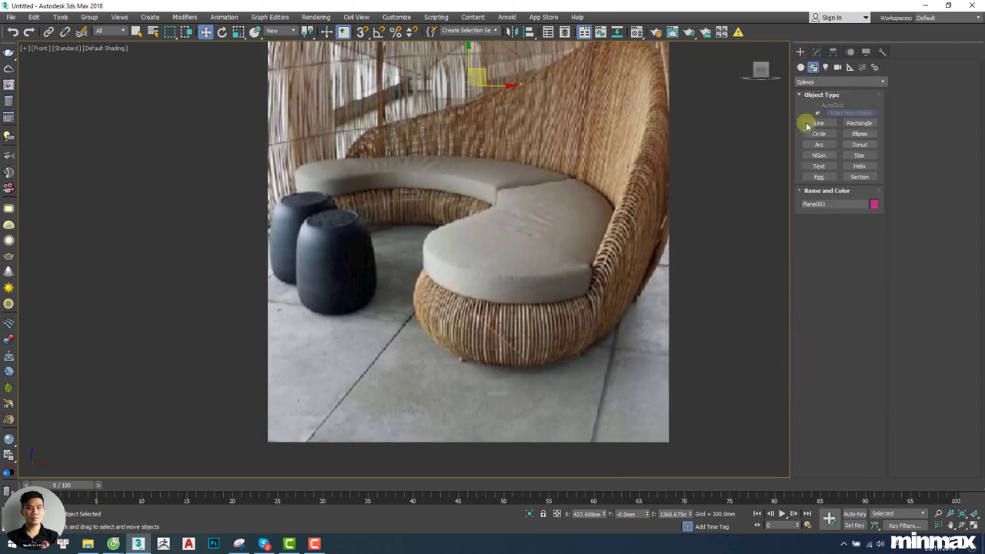
click(800, 67)
click(831, 81)
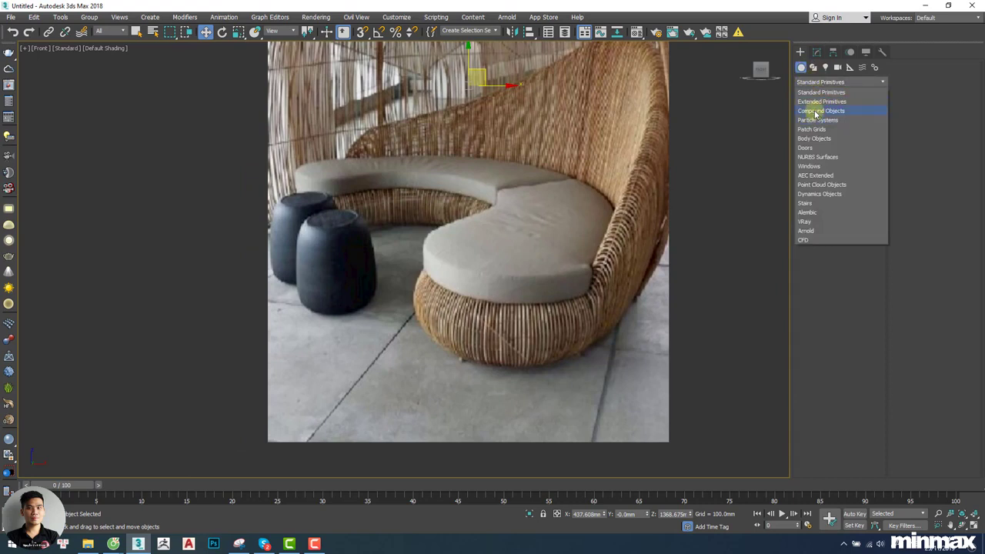
click(814, 93)
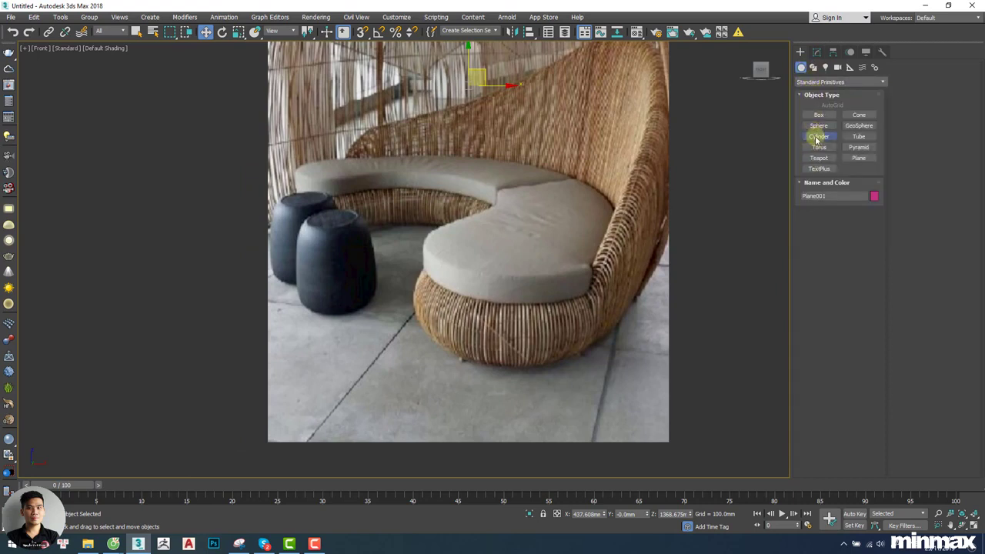
click(817, 137)
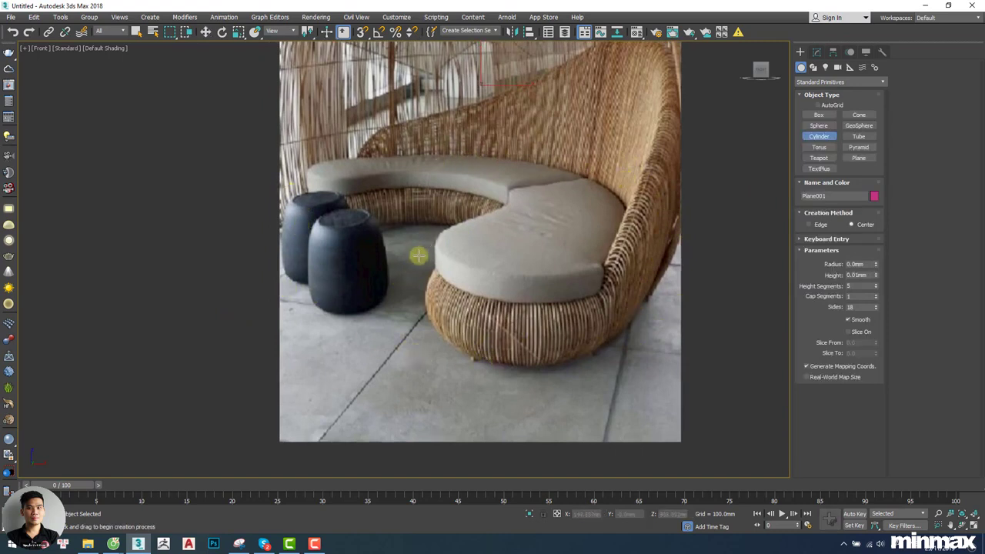
scroll(585, 203, down, 4)
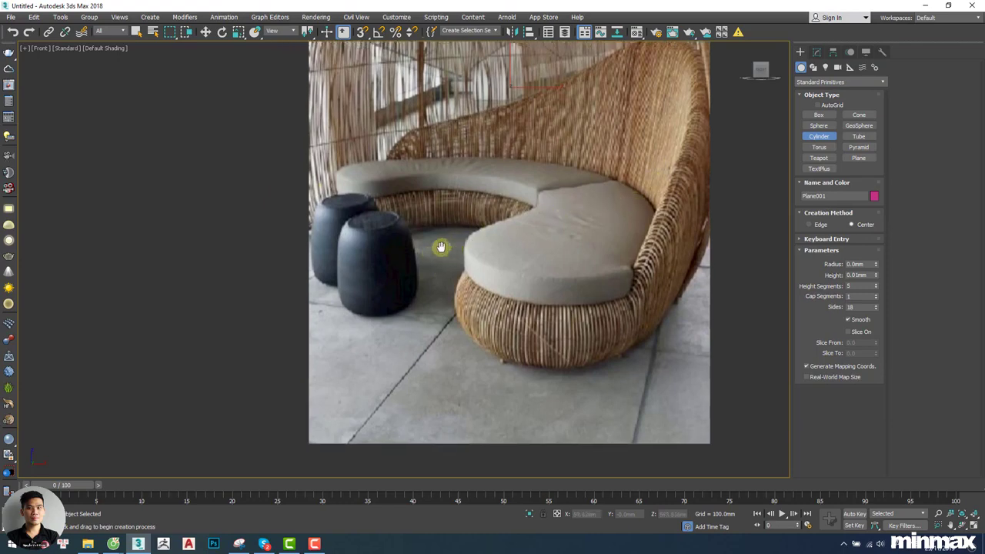
drag(142, 227, 252, 283)
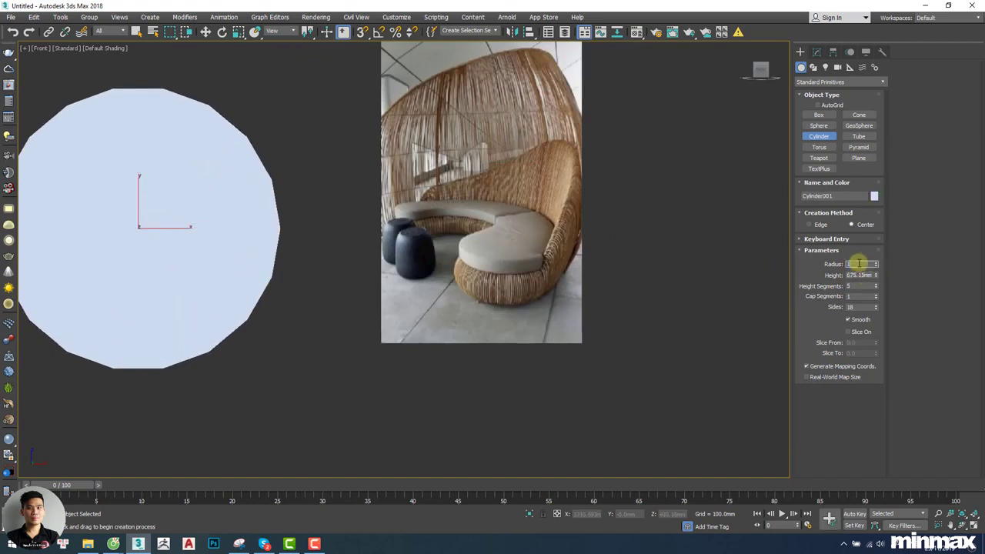
key(Return)
Display edged faces and convert the cylinder to an editable poly, keeping its 18 sides.
middle_drag(460, 235, 452, 234)
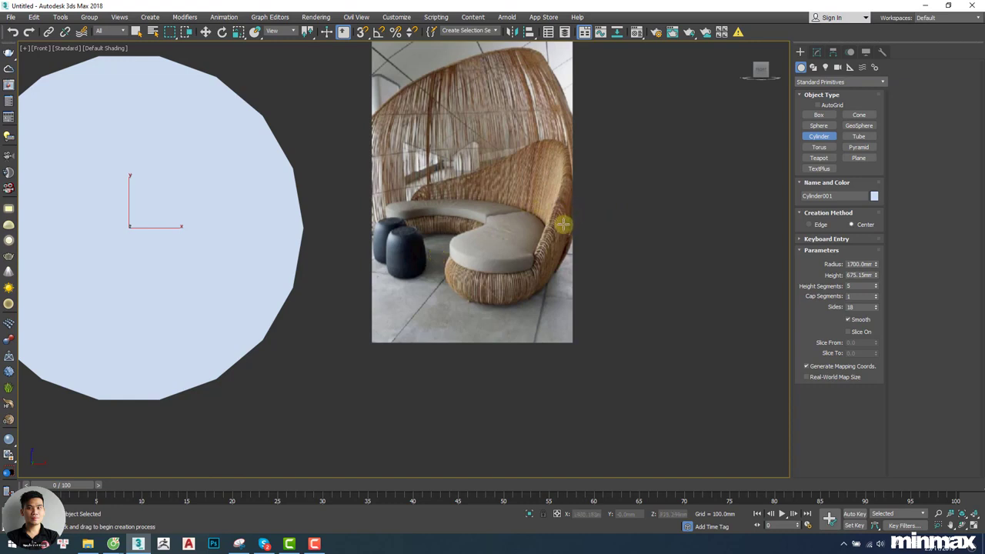
middle_drag(402, 226, 429, 229)
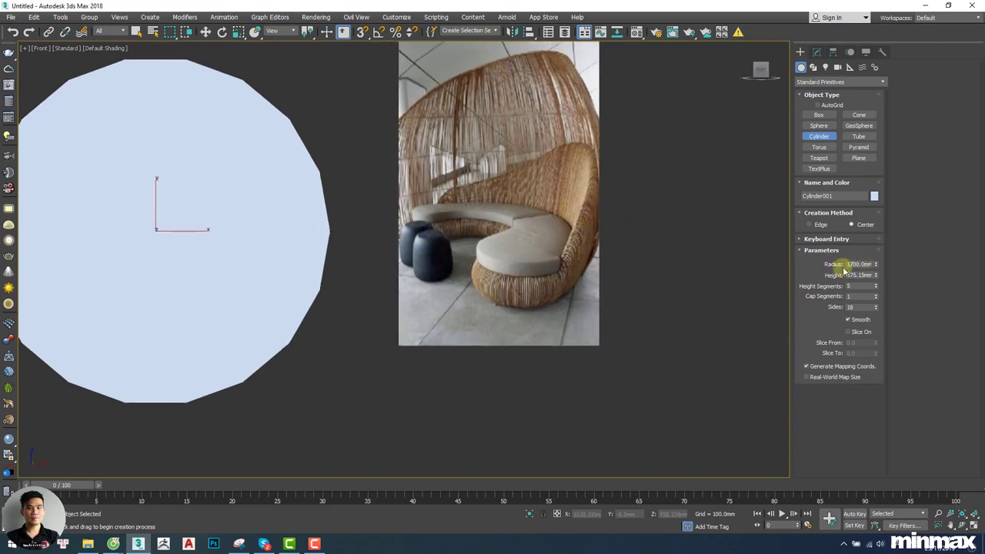
middle_drag(315, 234, 374, 248)
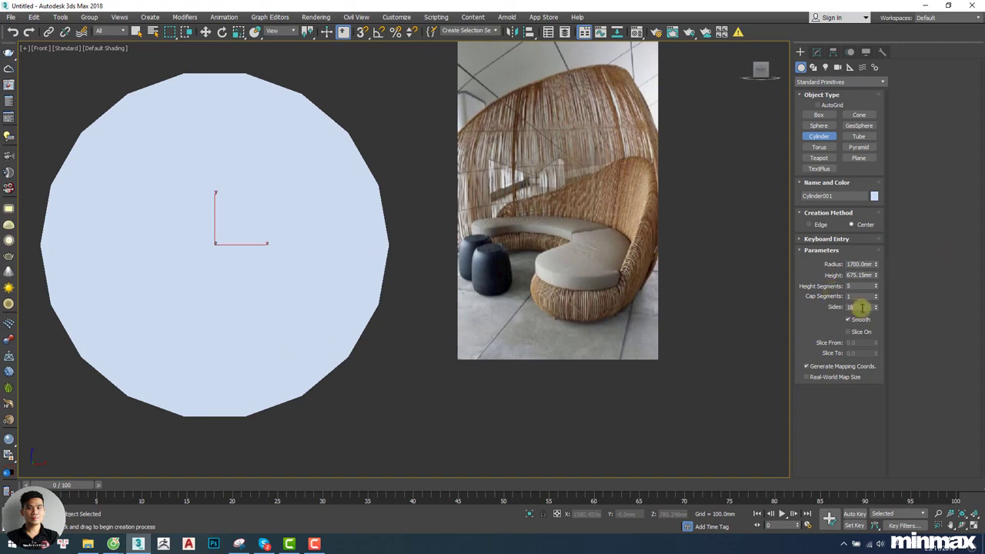
drag(862, 308, 835, 309)
alt+middle_drag(370, 249, 330, 286)
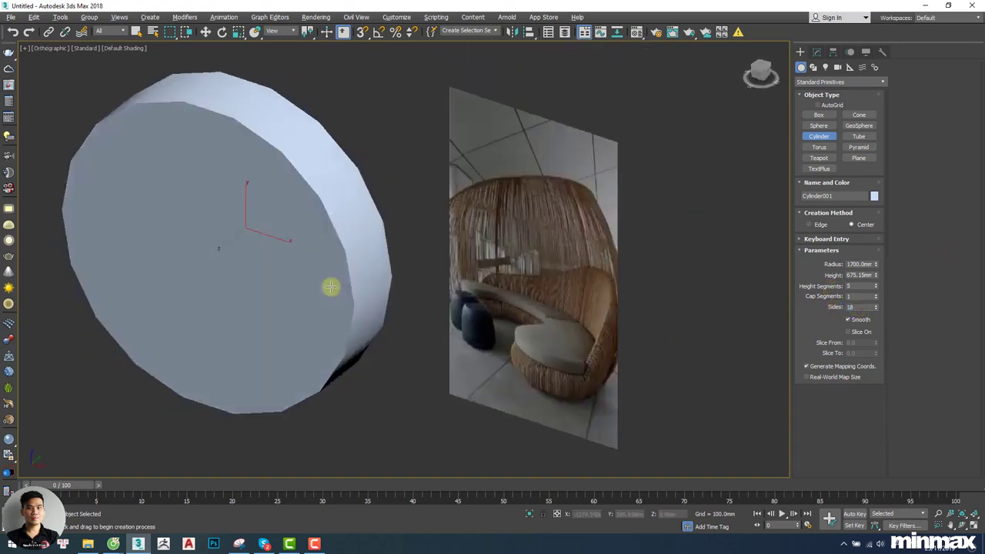
key(F4)
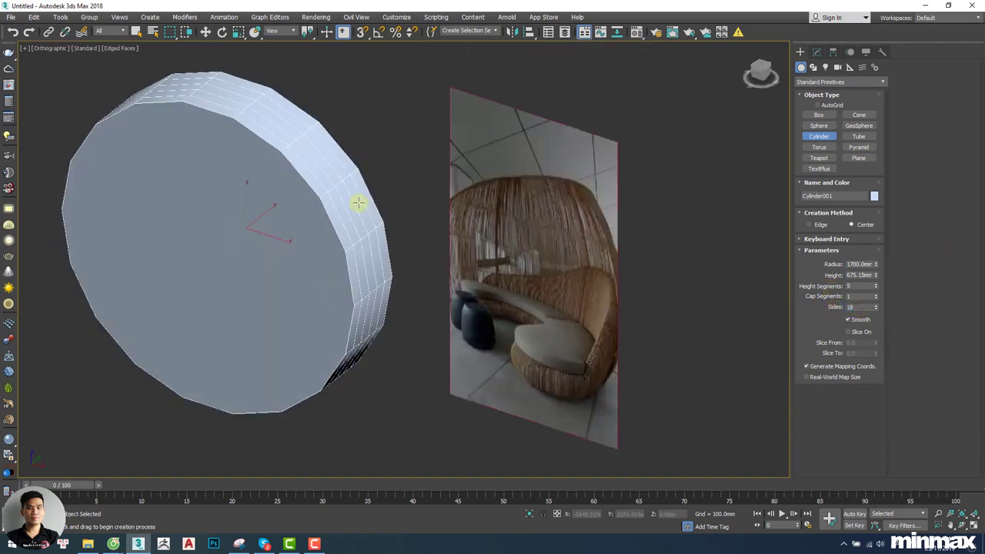
right_click(234, 259)
right_click(219, 209)
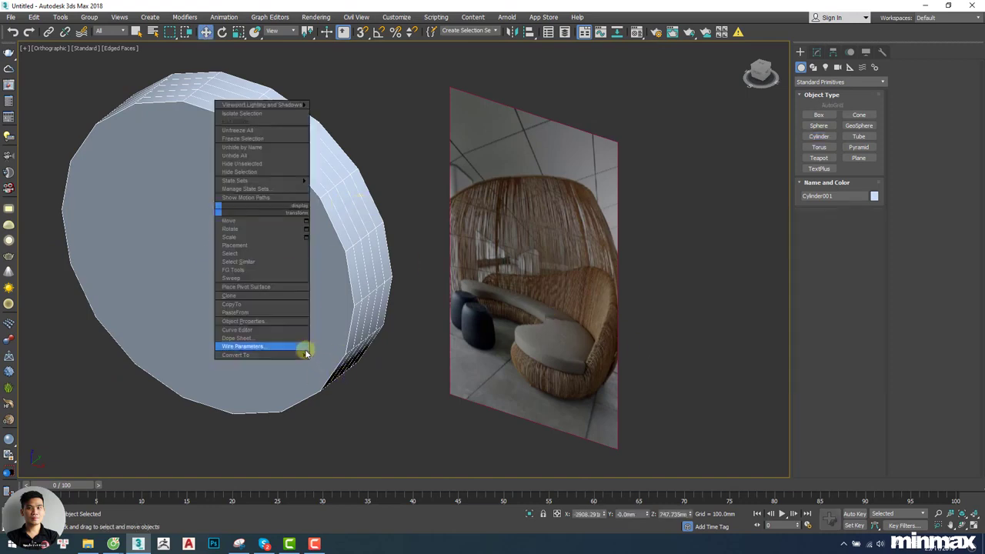
mouse_move(303, 355)
click(354, 366)
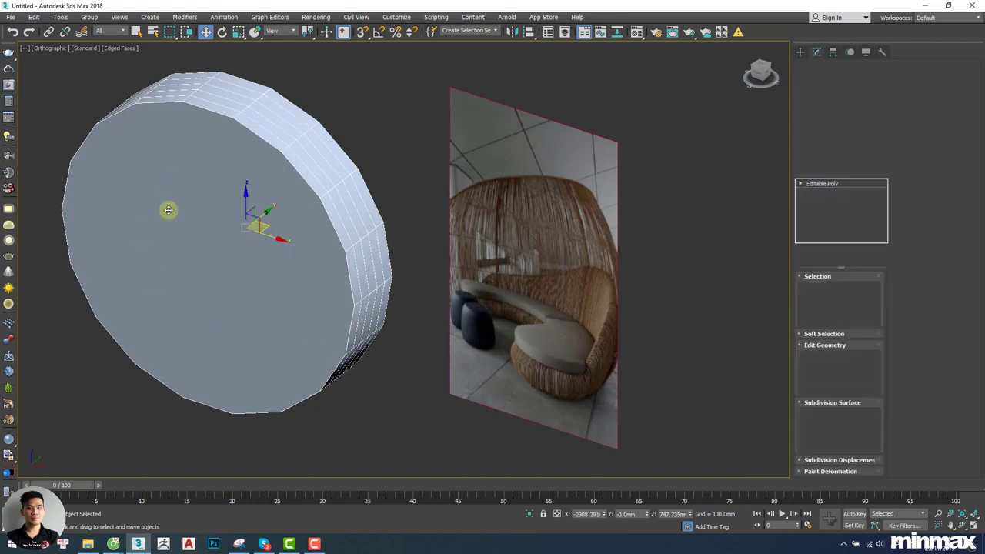
Delete all of the cylinder's polygons except the front cap, leaving a flat disc.
key(4)
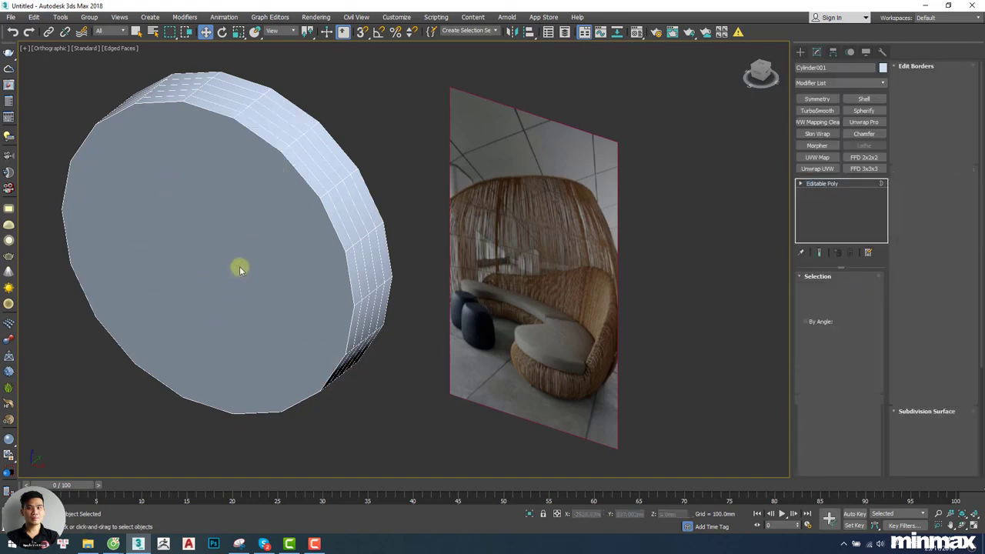
click(231, 219)
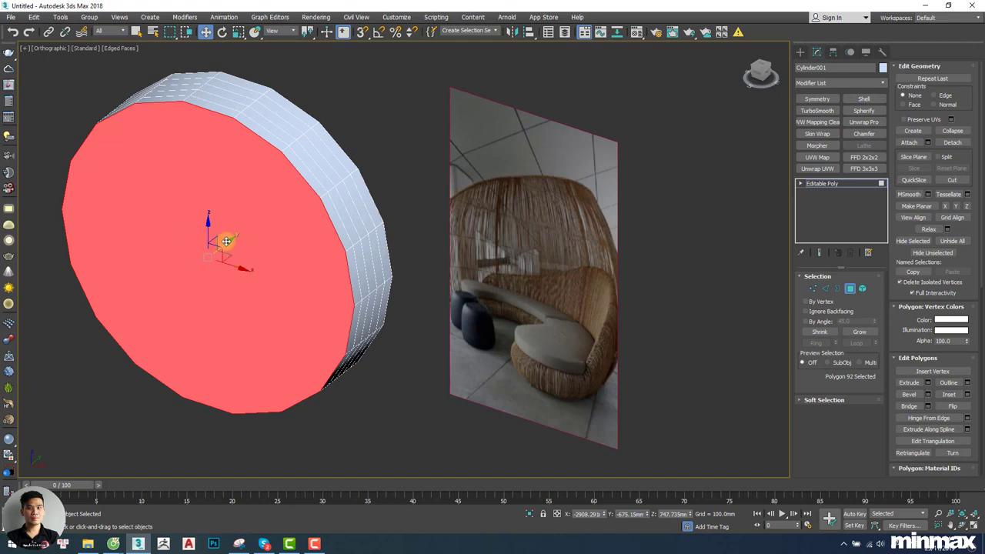
key(ctrl+i)
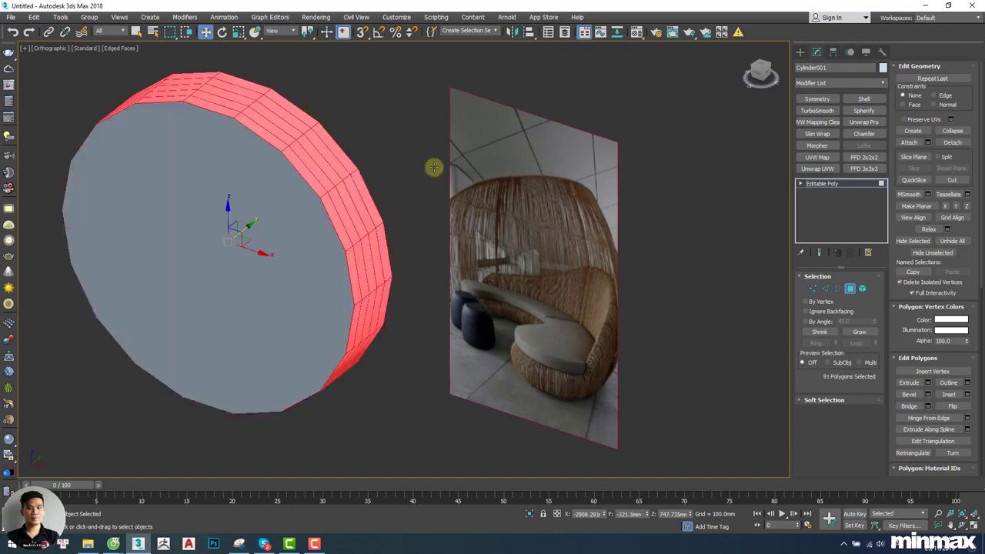
key(Delete)
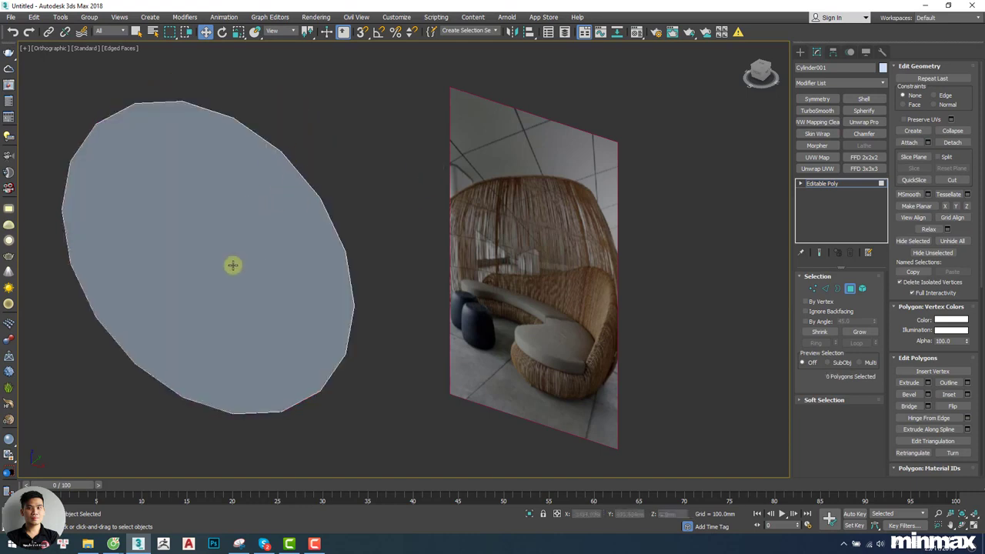
Inset the disc's polygon by 600 mm to form an outer ring for the seat.
middle_drag(233, 265, 294, 214)
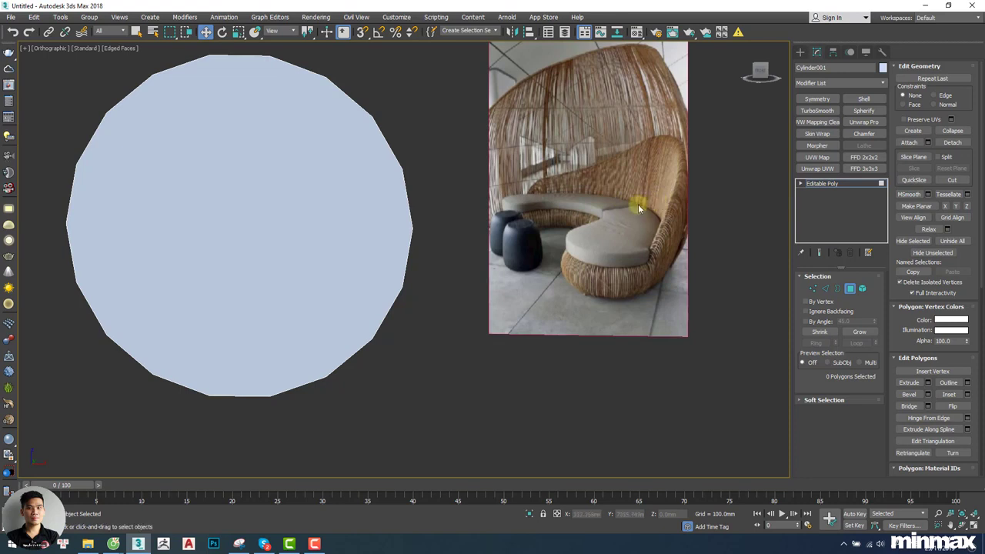
scroll(638, 203, up, 3)
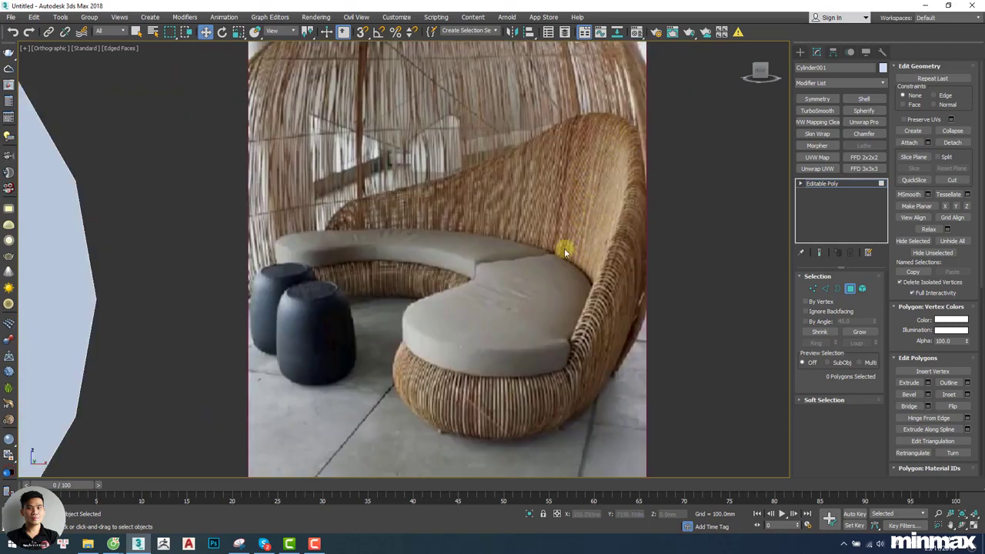
scroll(324, 296, down, 2)
middle_drag(325, 296, 462, 256)
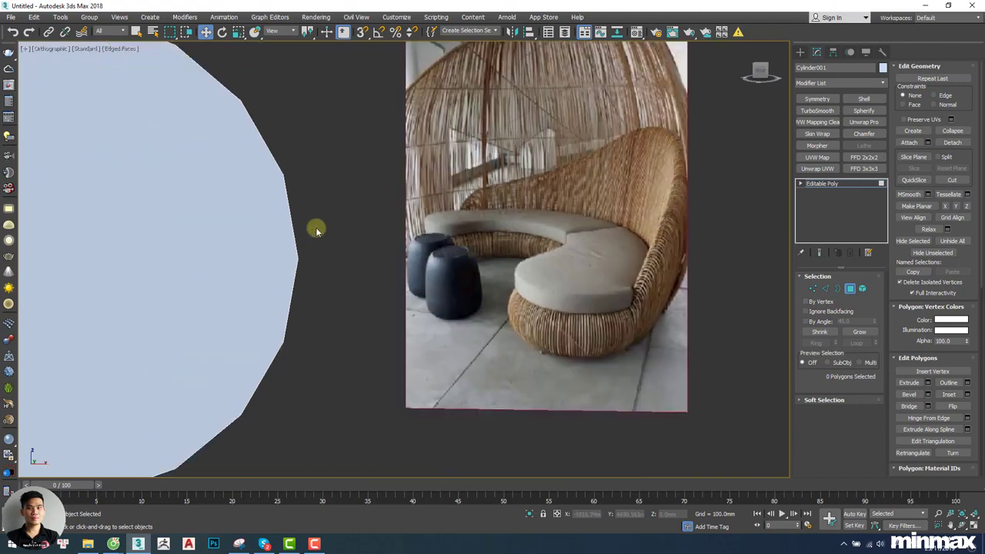
right_click(315, 227)
click(274, 348)
scroll(323, 273, down, 2)
click(212, 242)
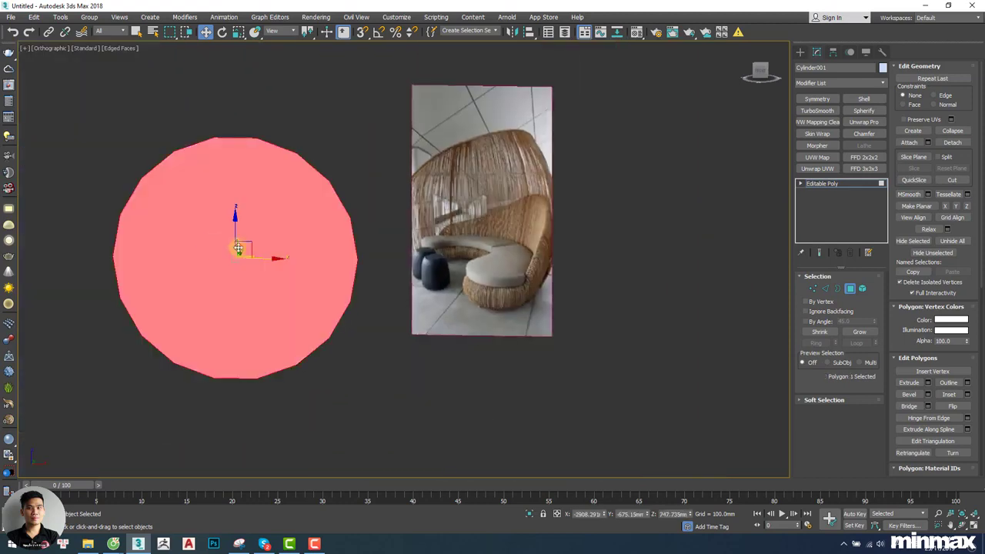
right_click(260, 216)
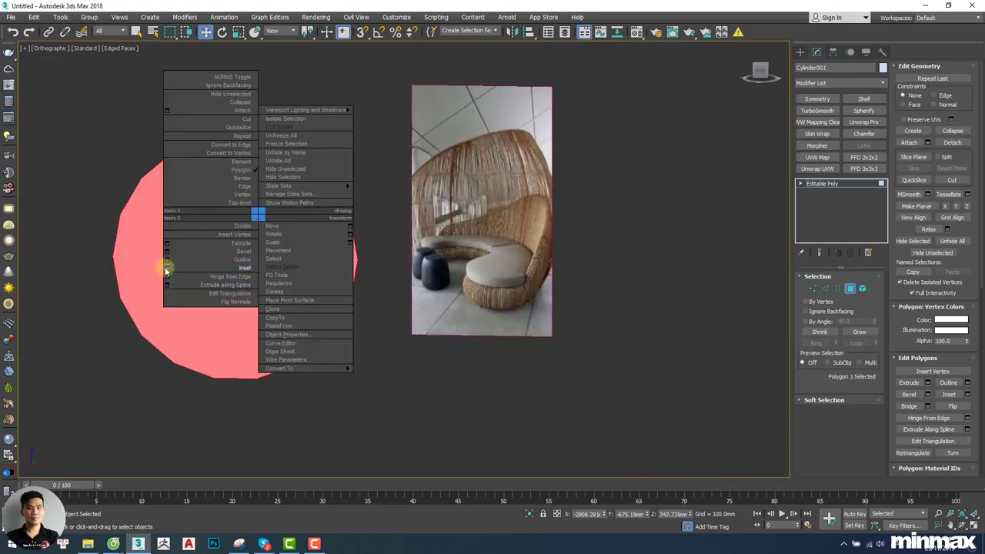
click(167, 268)
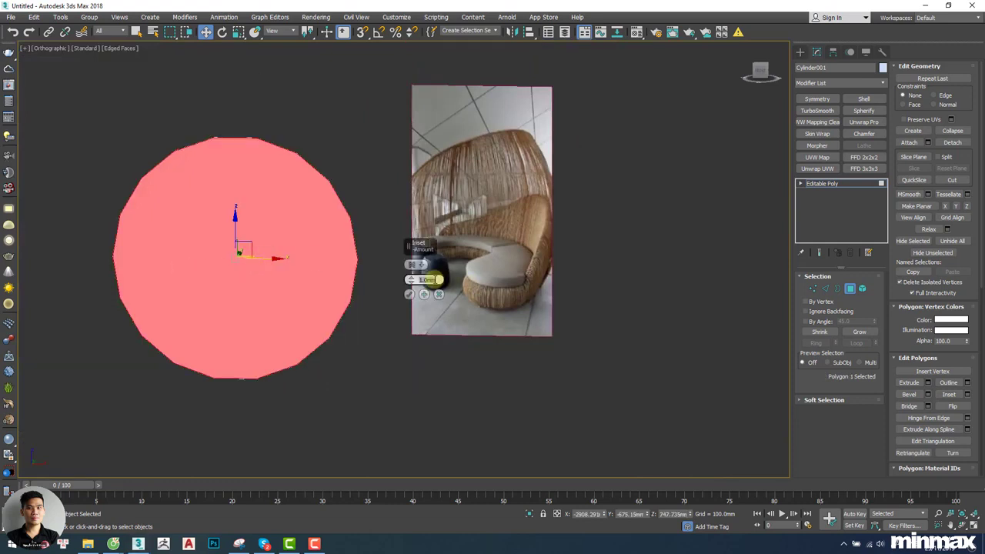
key(Return)
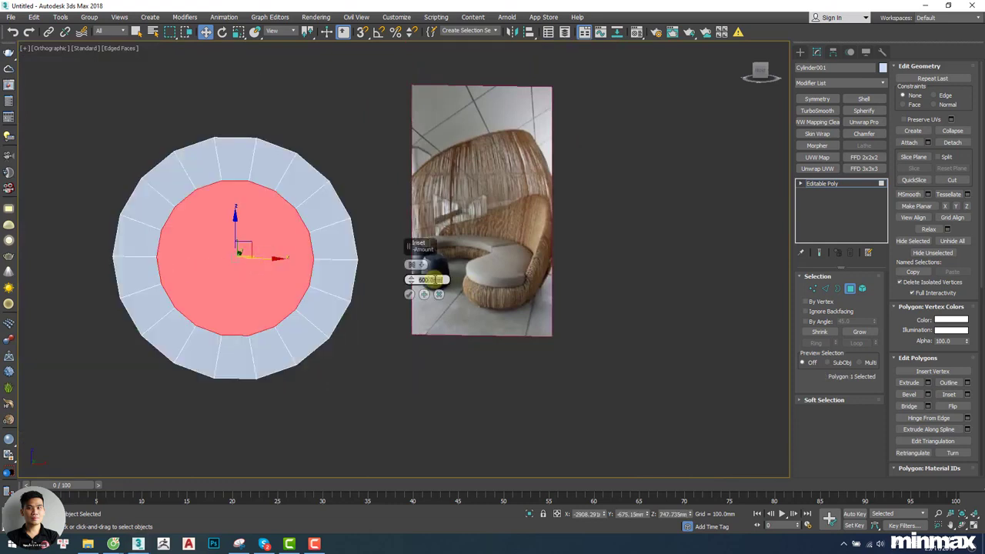
middle_drag(228, 257, 250, 257)
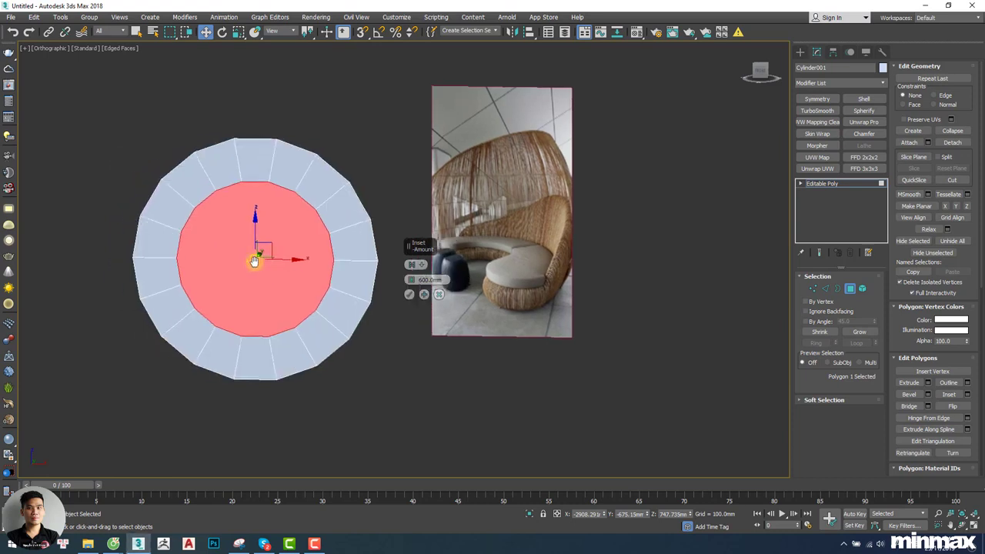
click(409, 294)
Try deleting the disc's inner inset polygon, and undo the deletion.
middle_drag(184, 253, 293, 266)
key(Delete)
scroll(589, 273, up, 2)
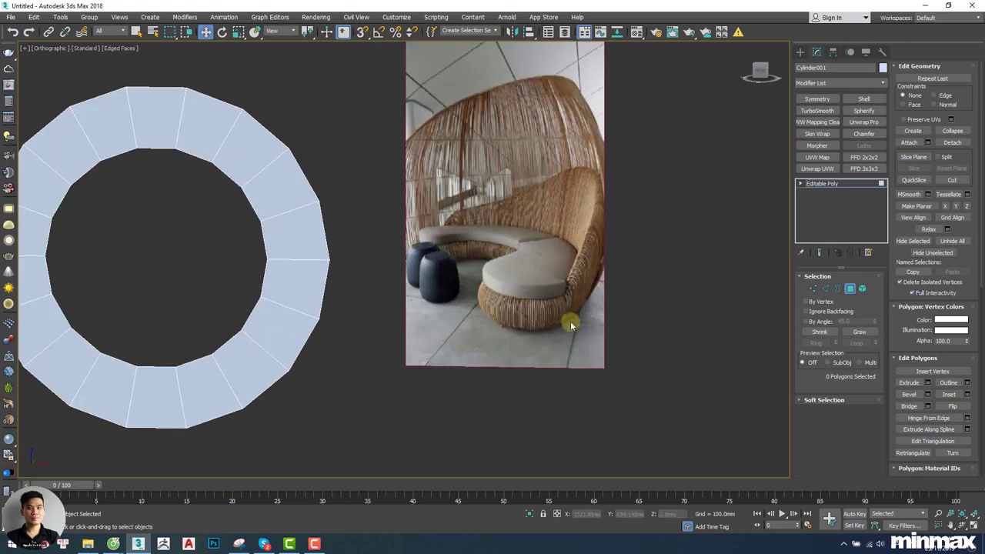
middle_drag(235, 281, 372, 235)
key(1)
scroll(474, 227, down, 3)
key(1)
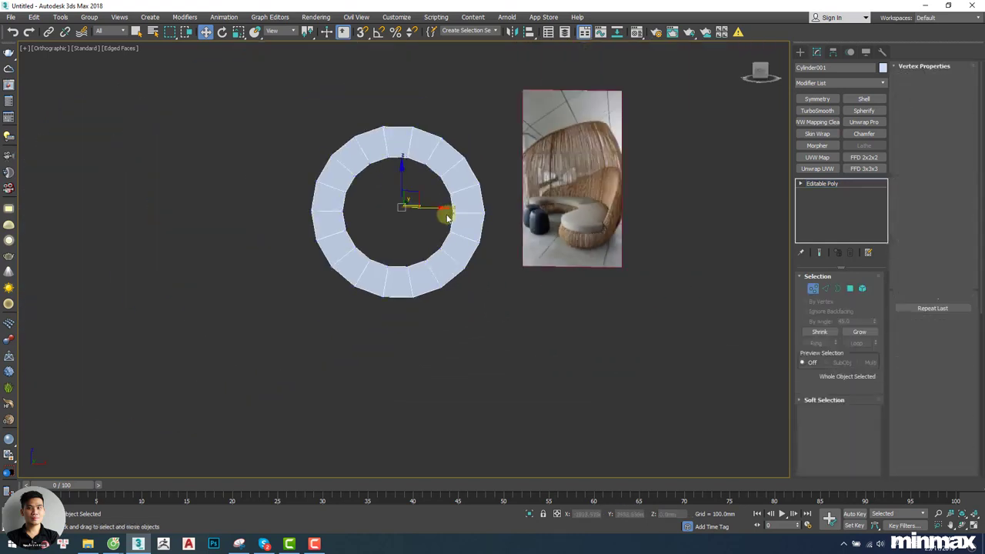
key(ctrl+z)
Clone the inset disc and place the copy about 9800 mm away in the negative X direction.
scroll(444, 216, down, 2)
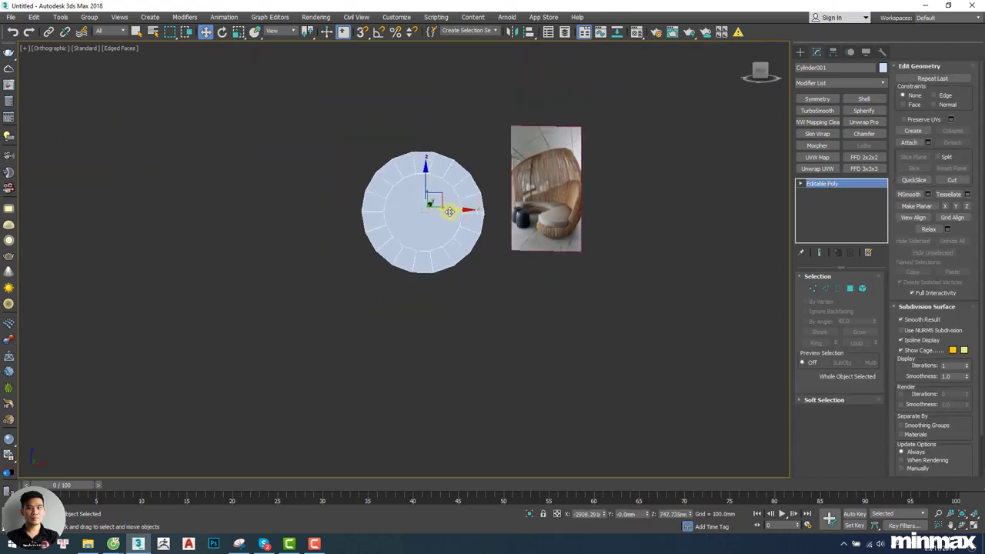
mouse_move(449, 211)
shift+mouse_down()
mouse_move(52, 210)
mouse_move(119, 209)
shift+mouse_up()
key(Return)
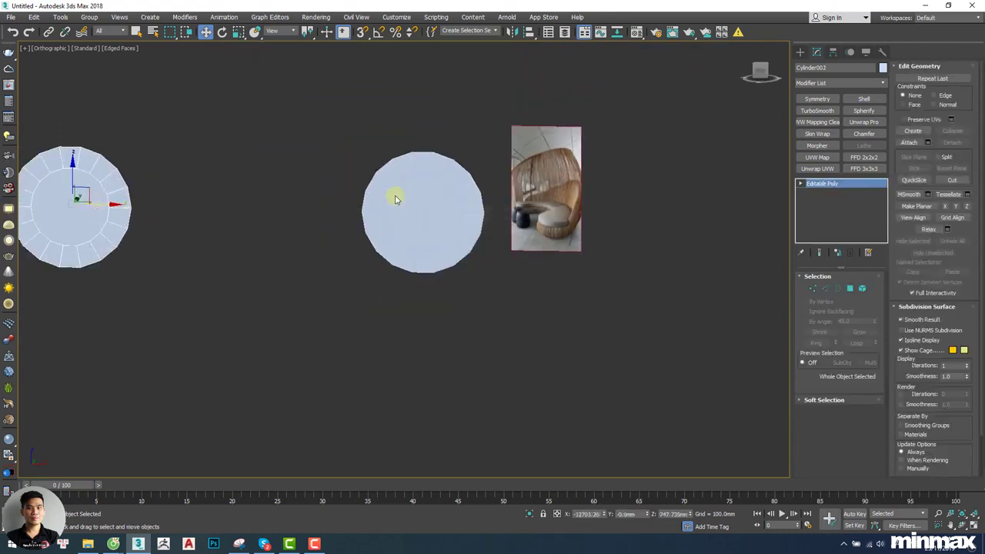
Delete the vertices of the original disc's lower half, leaving a half ring.
click(429, 205)
scroll(437, 211, up, 4)
key(1)
drag(600, 242, 61, 461)
key(Delete)
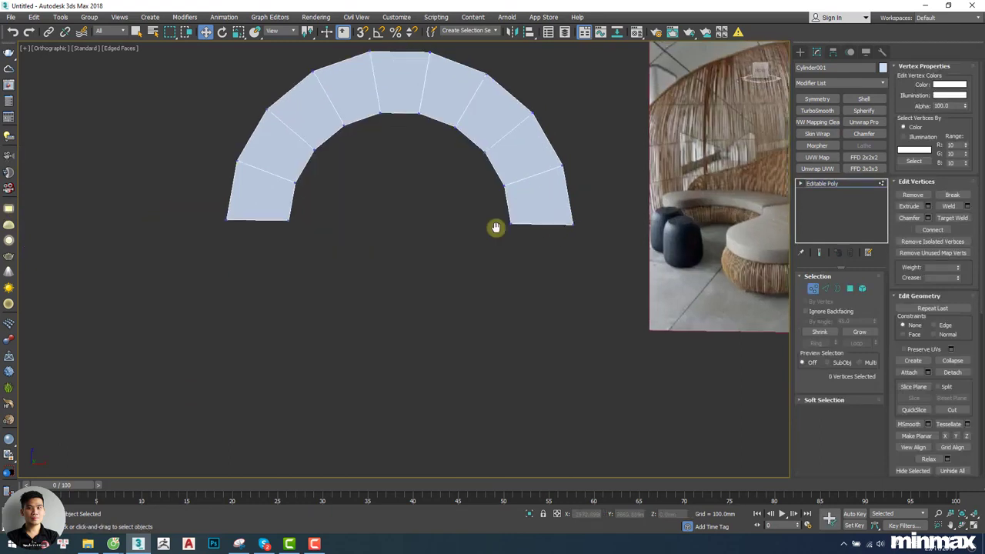
scroll(497, 226, down, 3)
alt+middle_drag(497, 226, 385, 241)
key(1)
Rotate the half ring and the copied disc together by -90 degrees about X with angle snap on.
scroll(419, 232, down, 2)
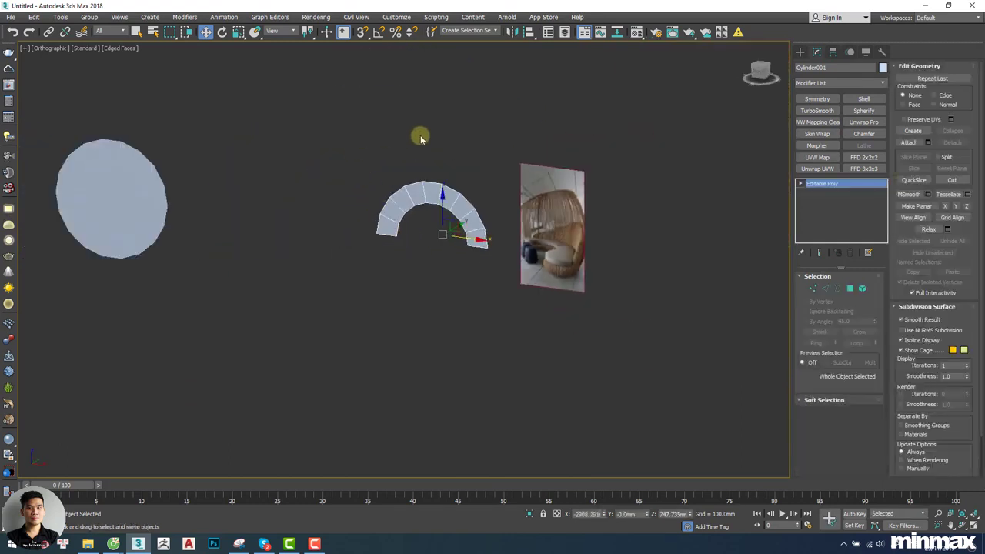
drag(420, 137, 4, 354)
key(e)
key(a)
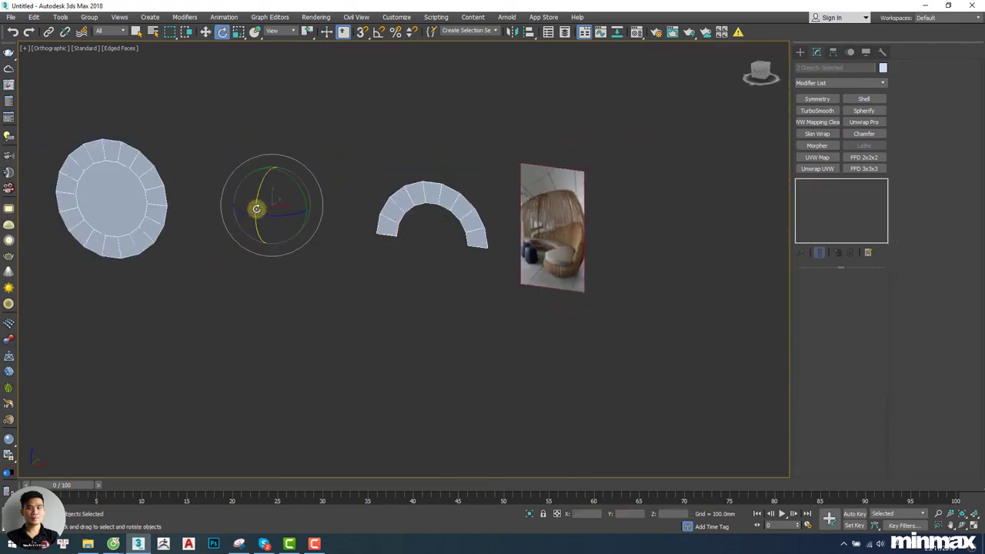
drag(258, 210, 255, 162)
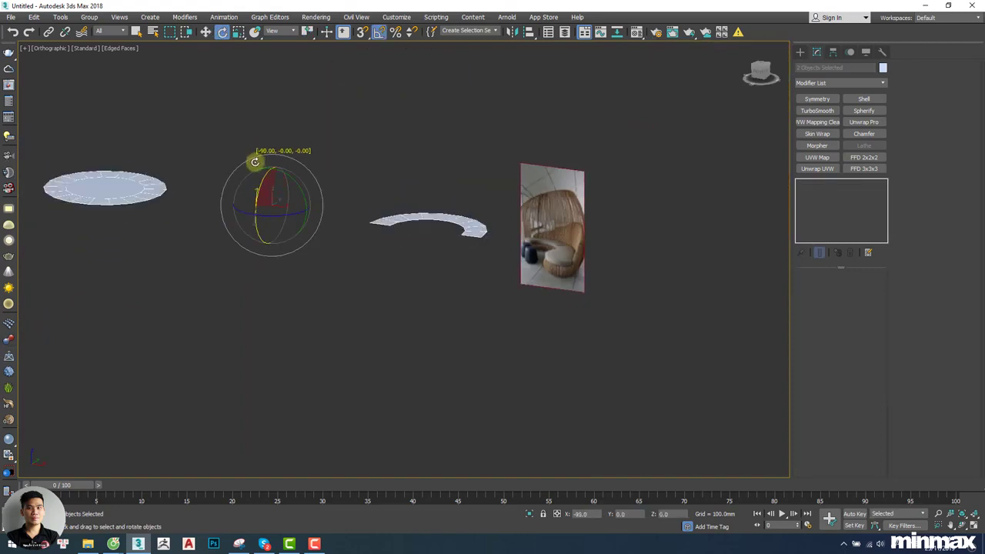
Clone the half ring and place the copy beside the spare disc.
alt+middle_drag(423, 202, 428, 224)
click(438, 278)
click(455, 233)
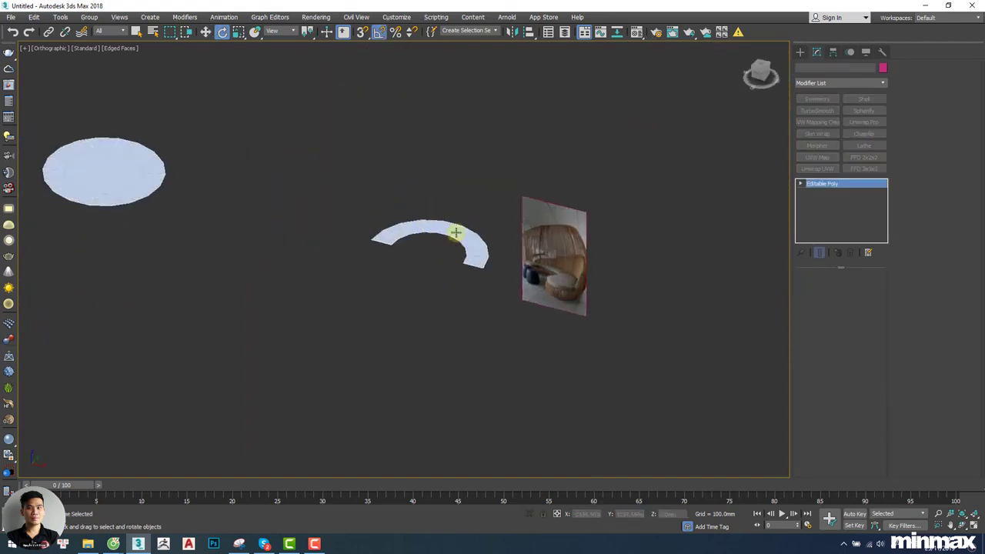
key(w)
shift+drag(452, 278, 247, 232)
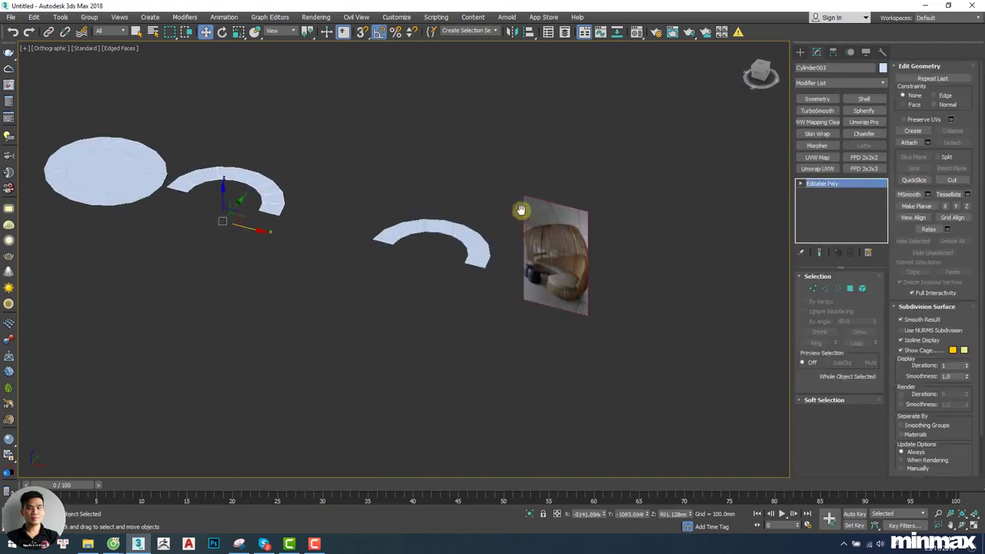
Move the original half ring in the front view so it overlaps the seat in the reference photo.
middle_drag(480, 238, 456, 191)
click(409, 207)
key(f)
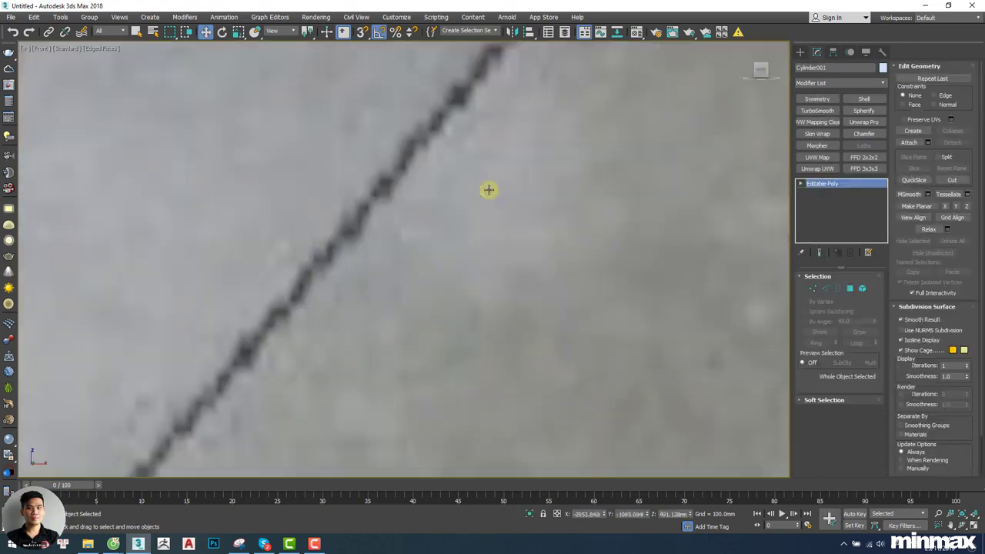
key(z)
scroll(474, 193, down, 5)
scroll(475, 190, down, 2)
middle_drag(490, 223, 397, 225)
click(397, 226)
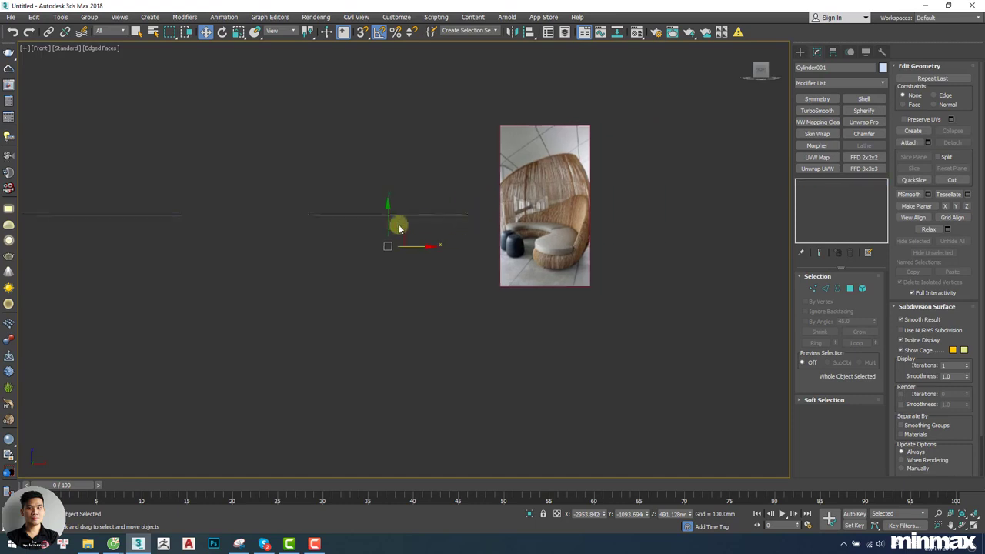
mouse_move(405, 184)
mouse_down()
mouse_move(378, 242)
mouse_move(505, 258)
mouse_up()
Compare the half ring's level and width with the seat and rattan base in the reference photo.
scroll(556, 242, up, 5)
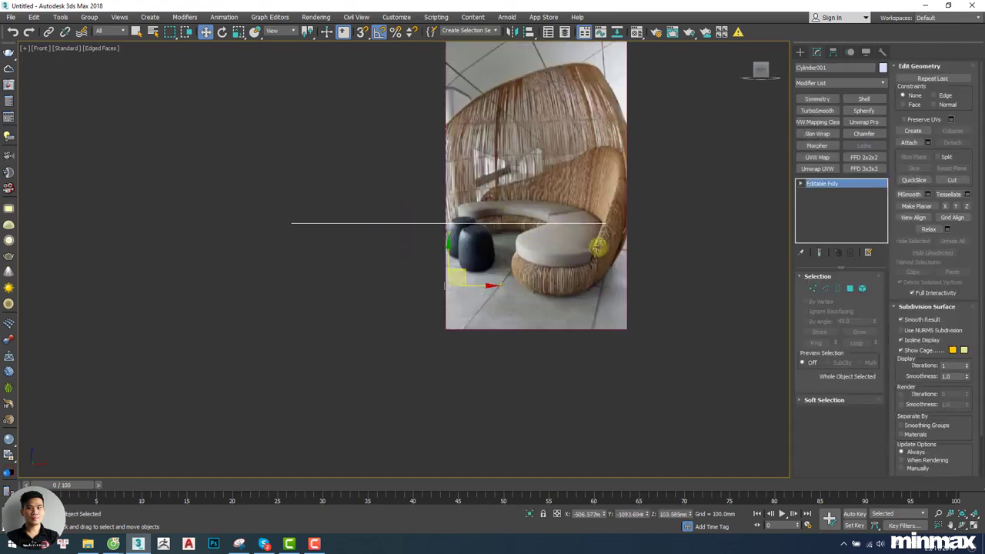
scroll(555, 224, up, 3)
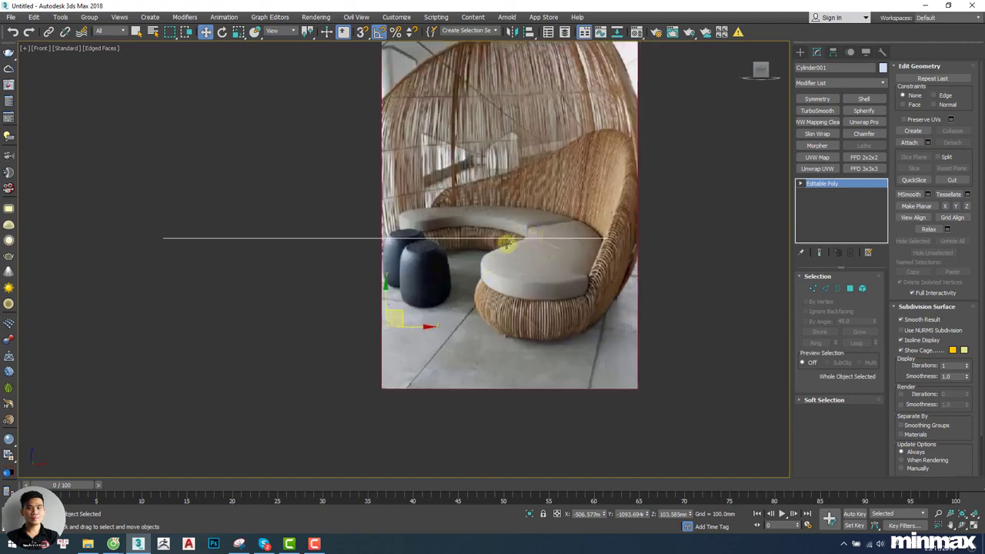
alt+middle_drag(497, 264, 516, 289)
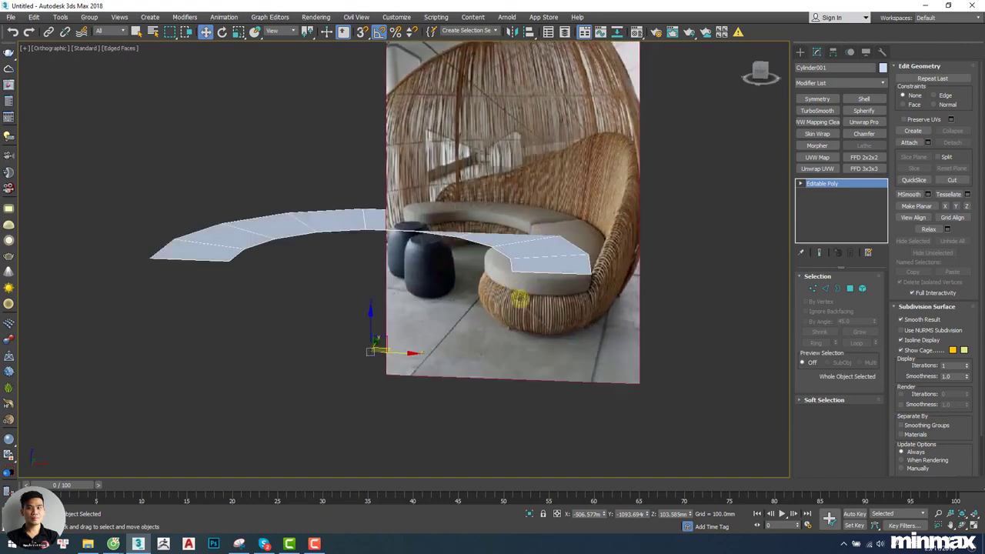
alt+middle_drag(541, 325, 551, 293)
scroll(549, 310, up, 4)
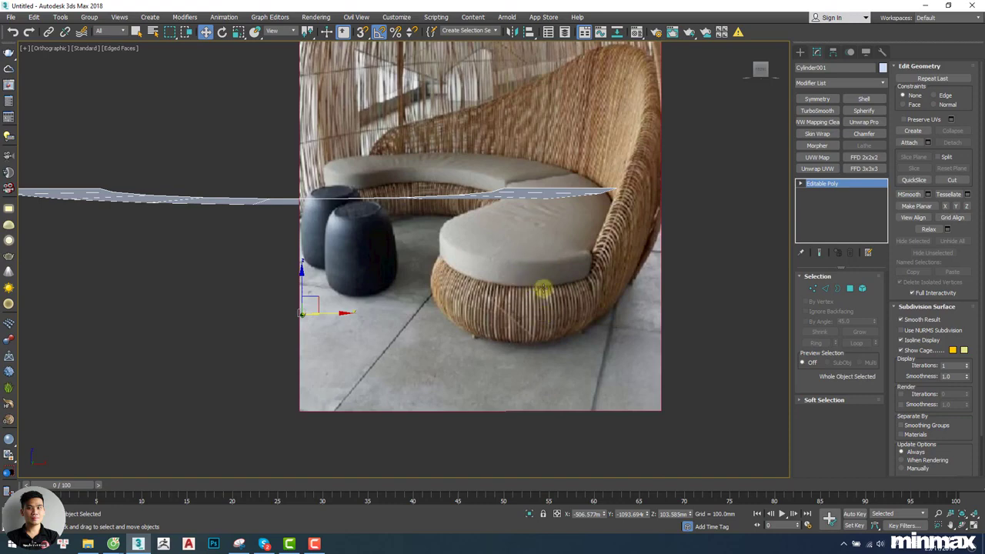
scroll(533, 246, down, 2)
alt+middle_drag(534, 246, 495, 284)
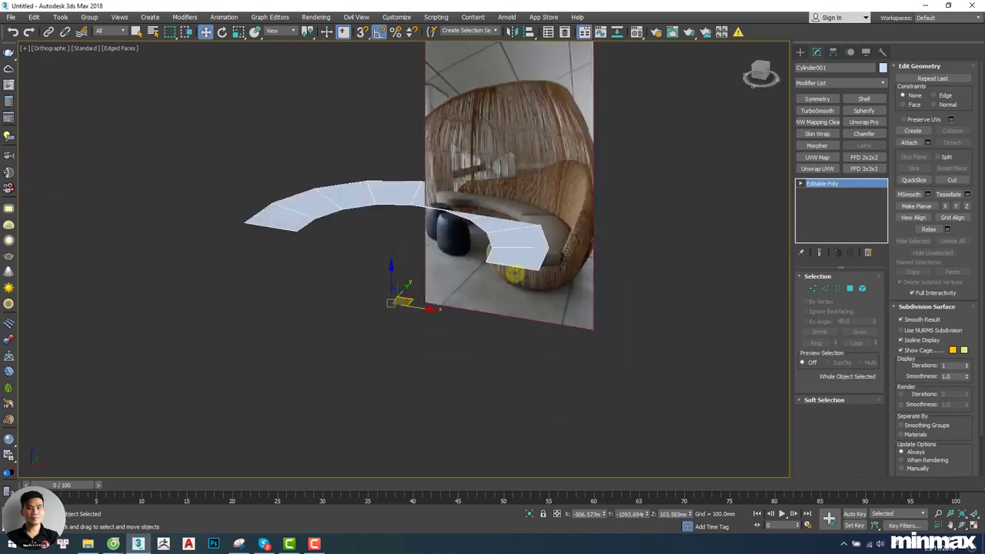
Add a Shell modifier to the half ring with an inner amount of 350 mm and an outer amount of 0 mm.
click(865, 99)
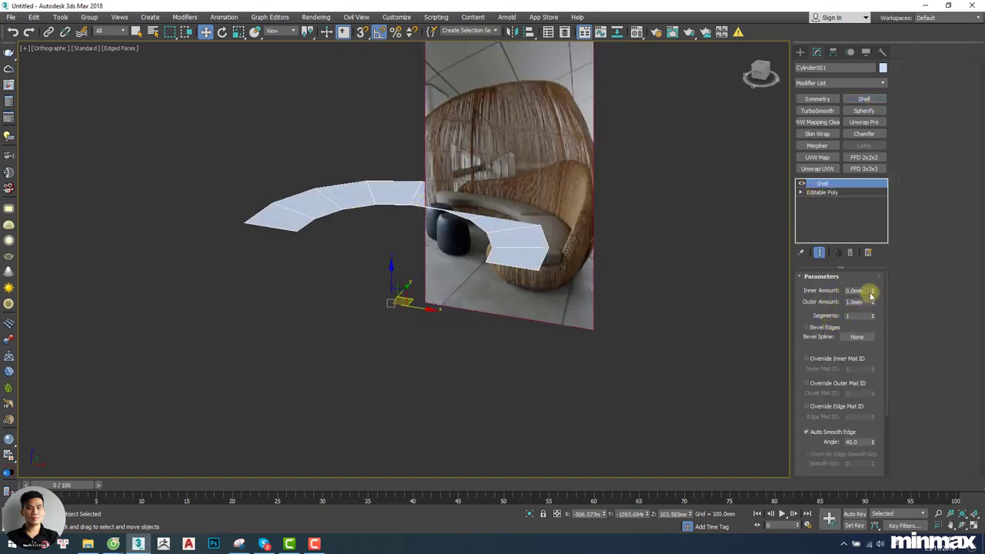
drag(873, 301, 910, 461)
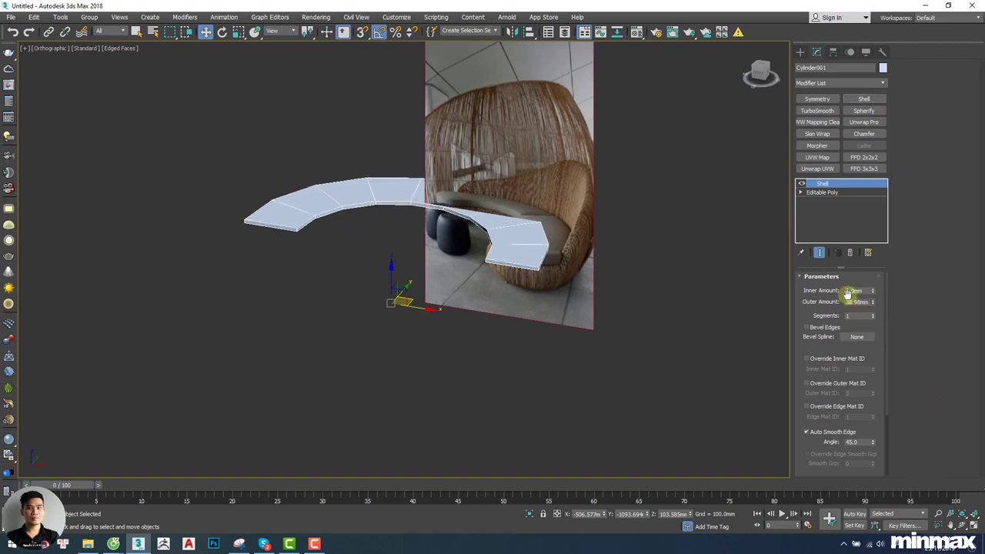
right_click(872, 299)
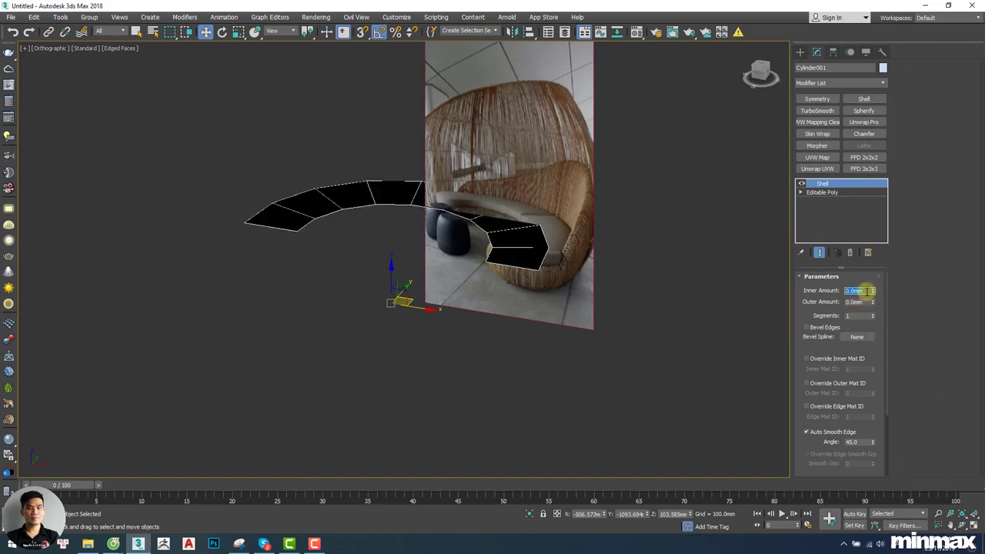
click(867, 291)
text(350)
key(Return)
Move the thickened half ring clear of the reference photo and convert it to an editable poly.
middle_drag(402, 300, 275, 303)
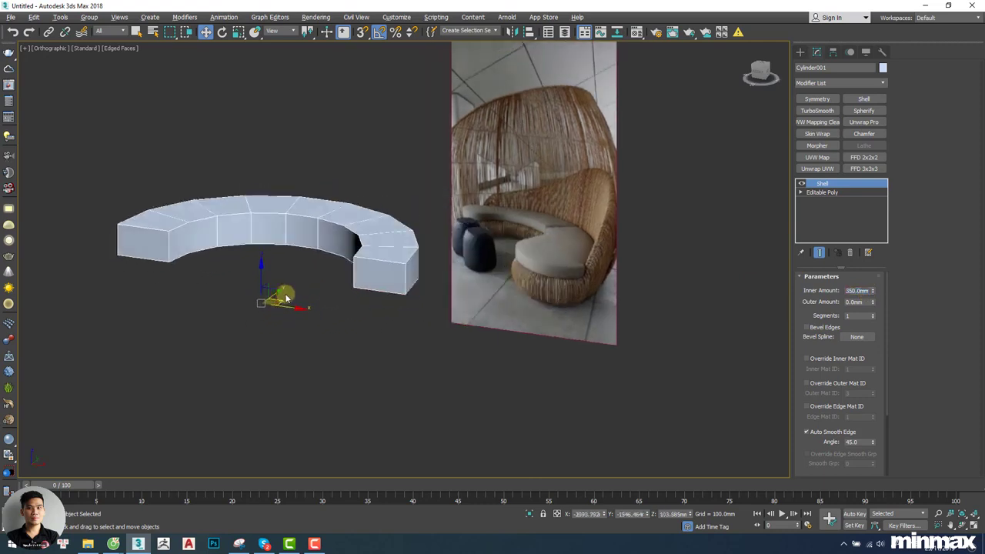
alt+middle_drag(275, 257, 303, 254)
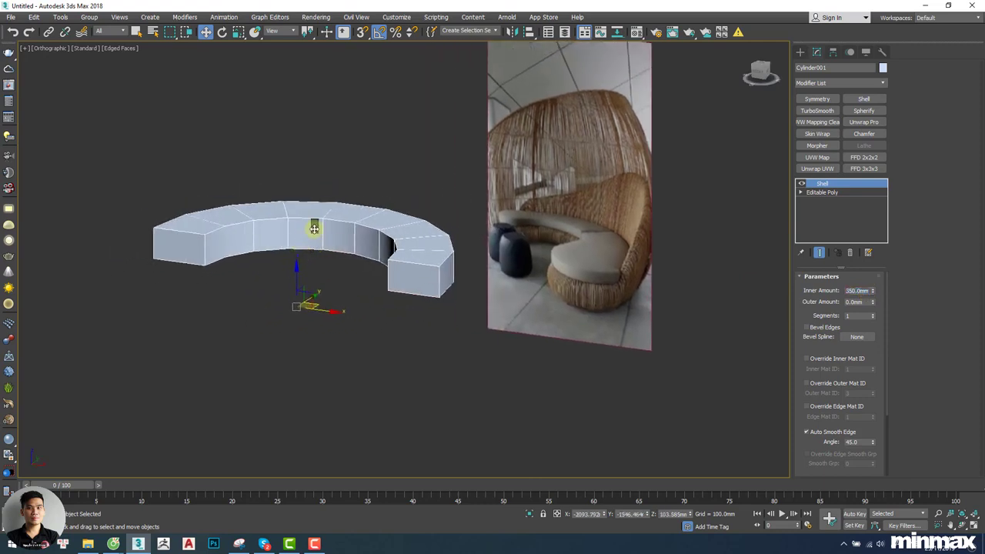
right_click(314, 229)
click(421, 377)
alt+middle_drag(429, 378, 398, 256)
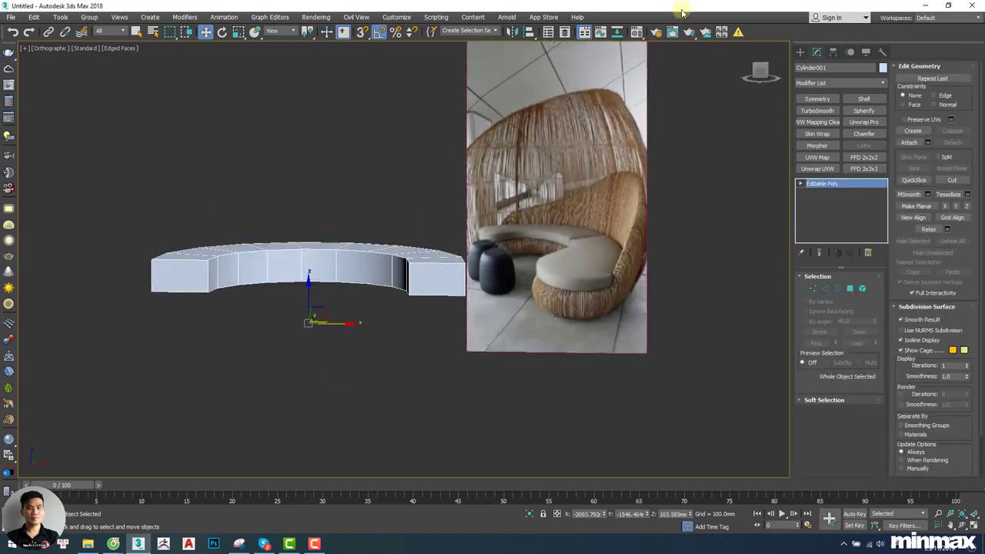
Display the polygon modeling tools ribbon and switch the half ring to edge editing.
click(585, 33)
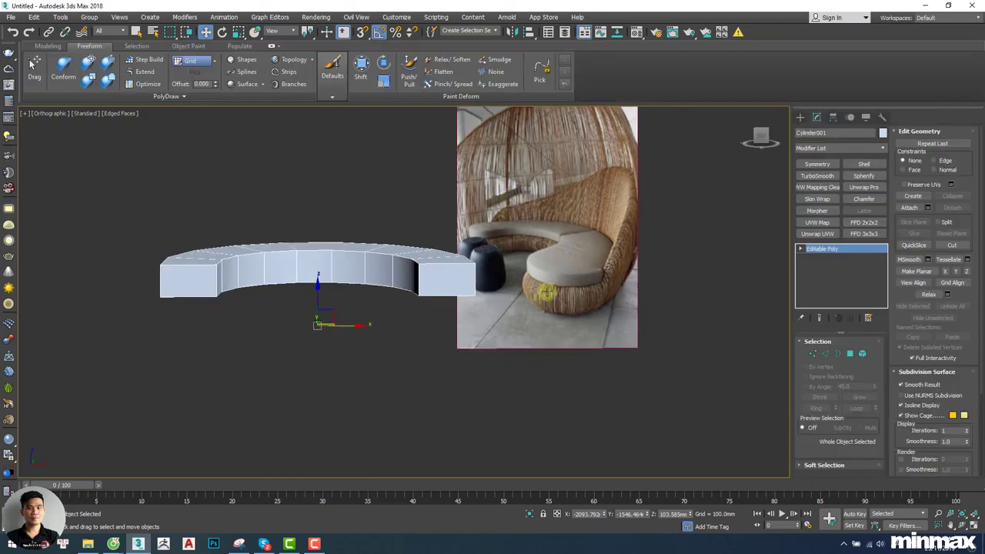
scroll(539, 277, up, 4)
middle_drag(428, 274, 455, 312)
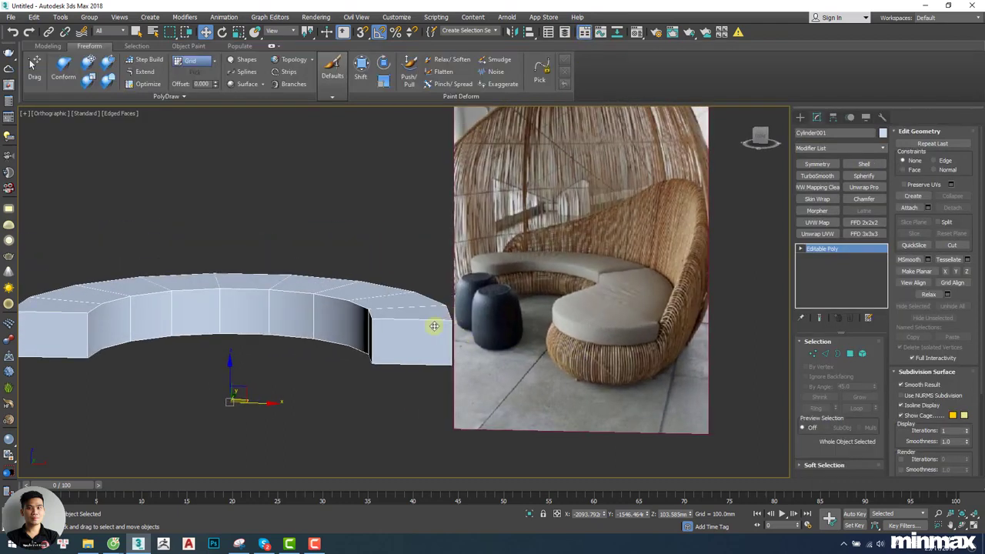
key(2)
click(35, 47)
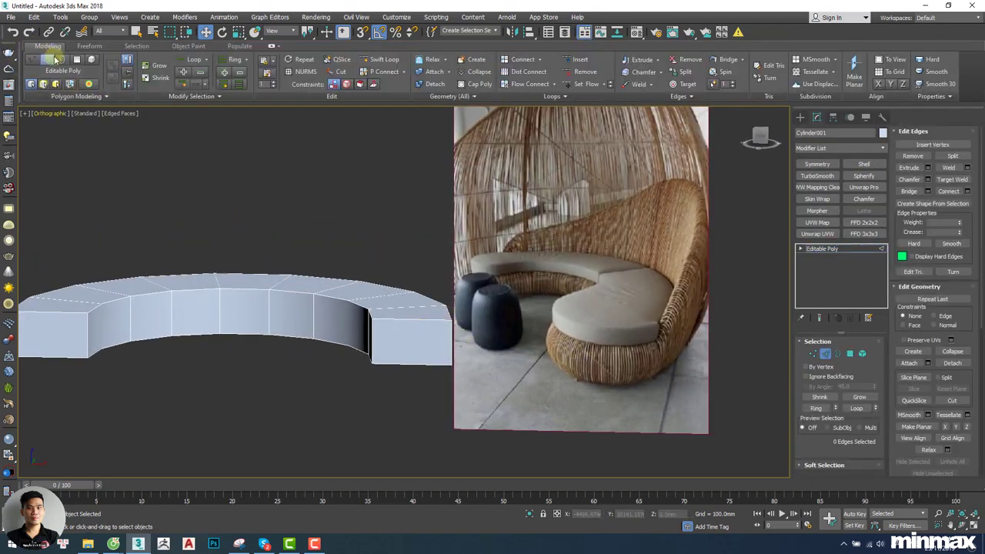
Try adding a lengthwise edge loop along the middle of the half ring.
click(388, 321)
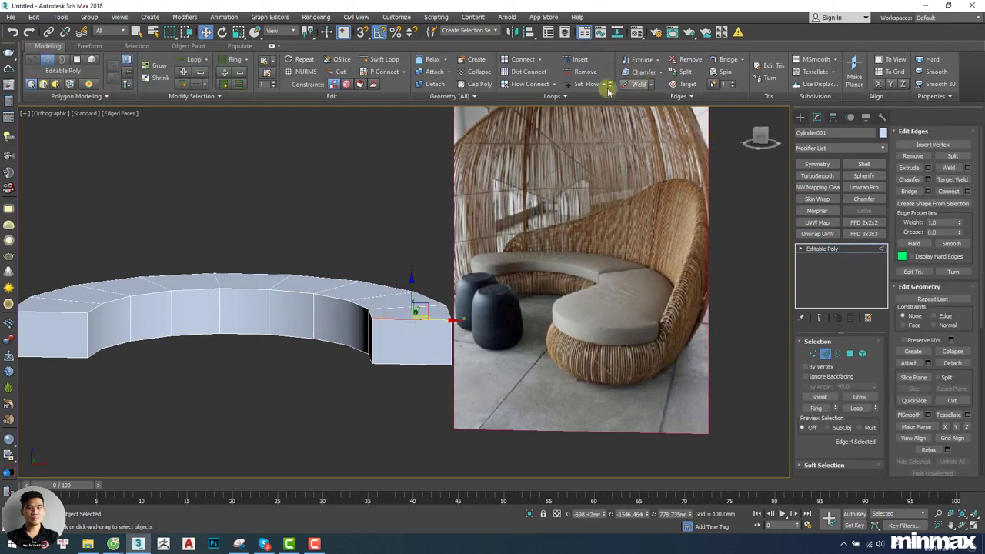
click(579, 59)
middle_drag(407, 334, 423, 361)
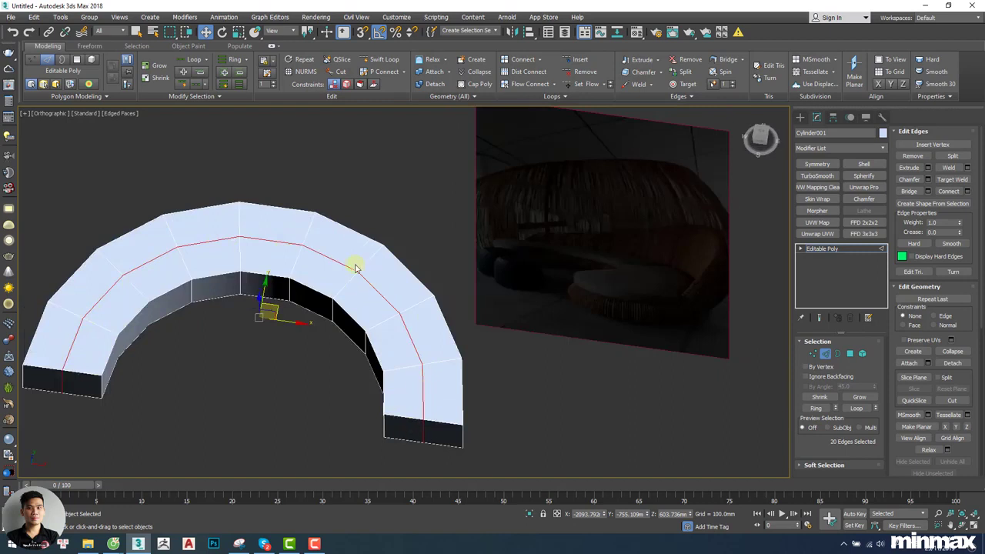
alt+middle_drag(106, 354, 474, 309)
click(468, 357)
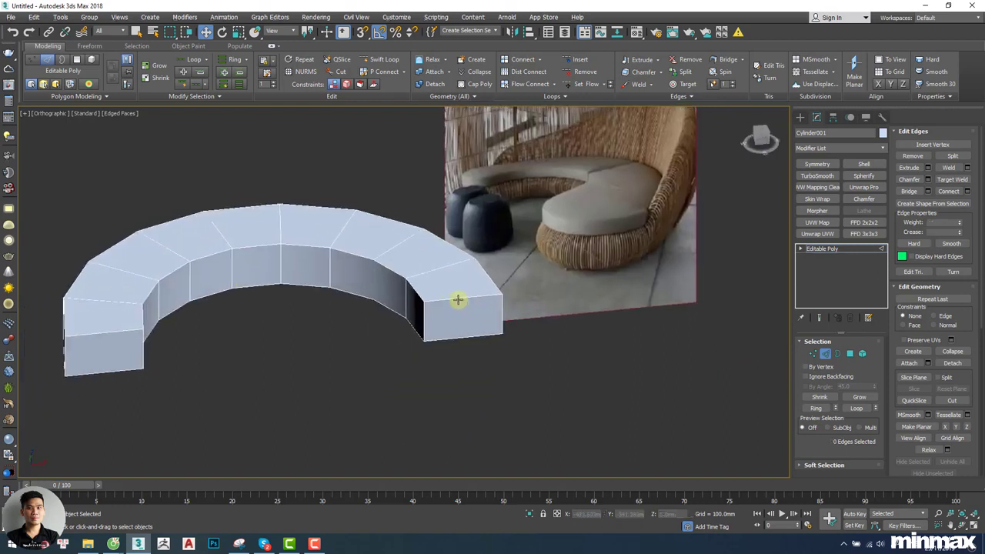
Select the ring of crosswise edges and connect them with one lengthwise loop through the half ring's middle, then leave sub-object editing.
click(457, 300)
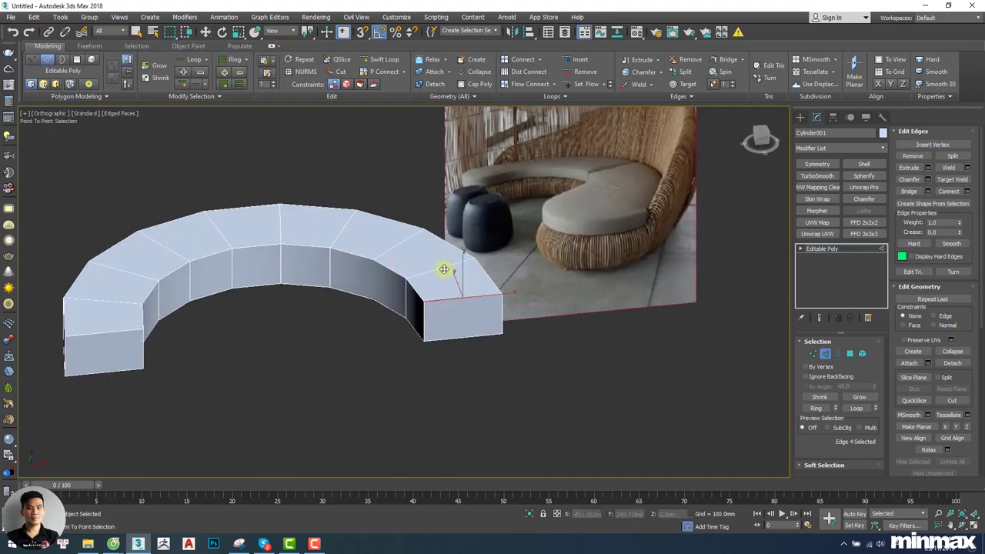
click(428, 273)
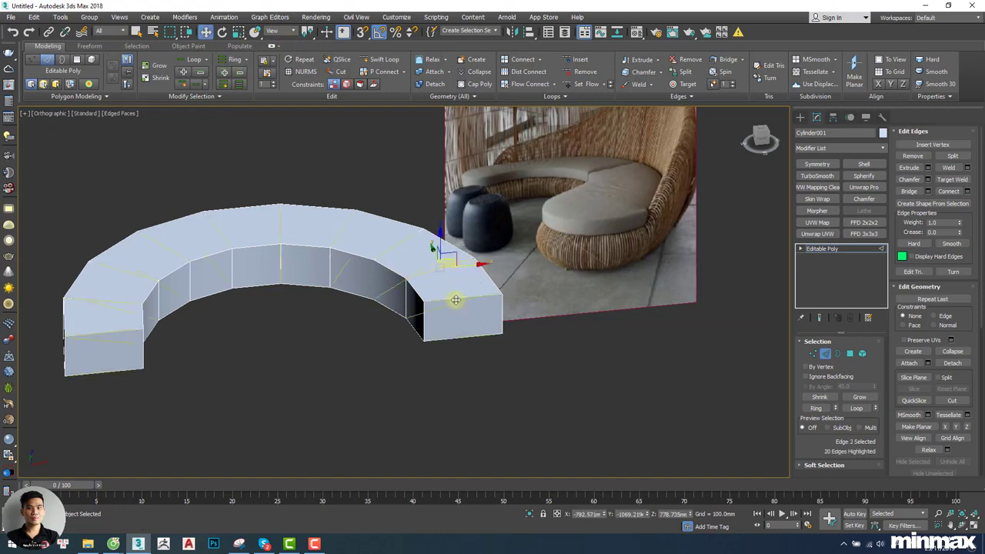
shift+click(454, 298)
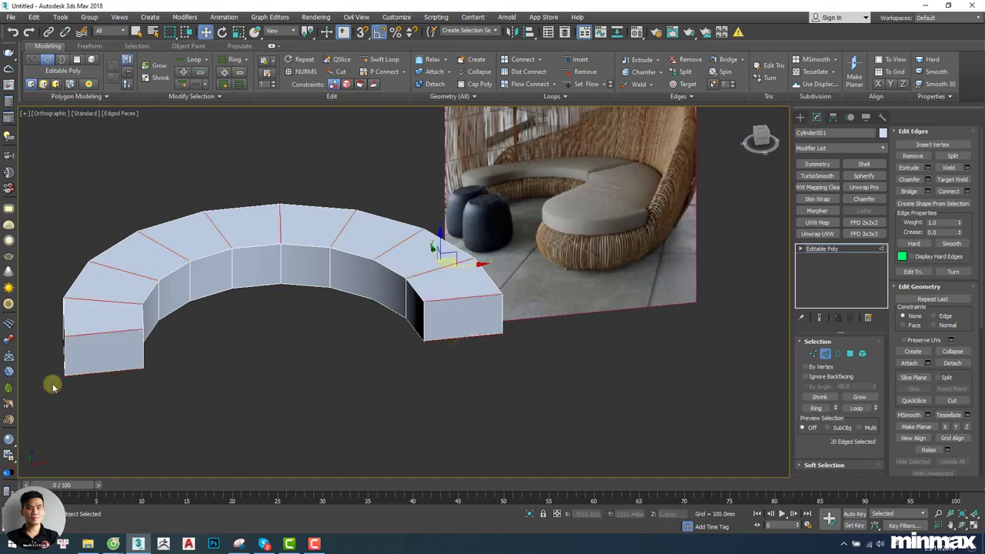
right_click(170, 289)
click(158, 326)
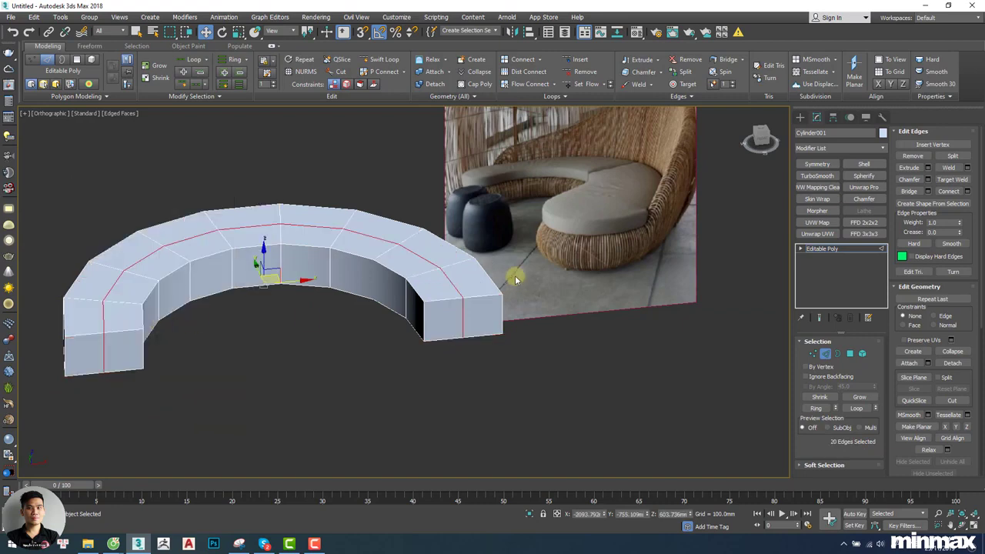
alt+middle_drag(465, 305, 440, 314)
key(1)
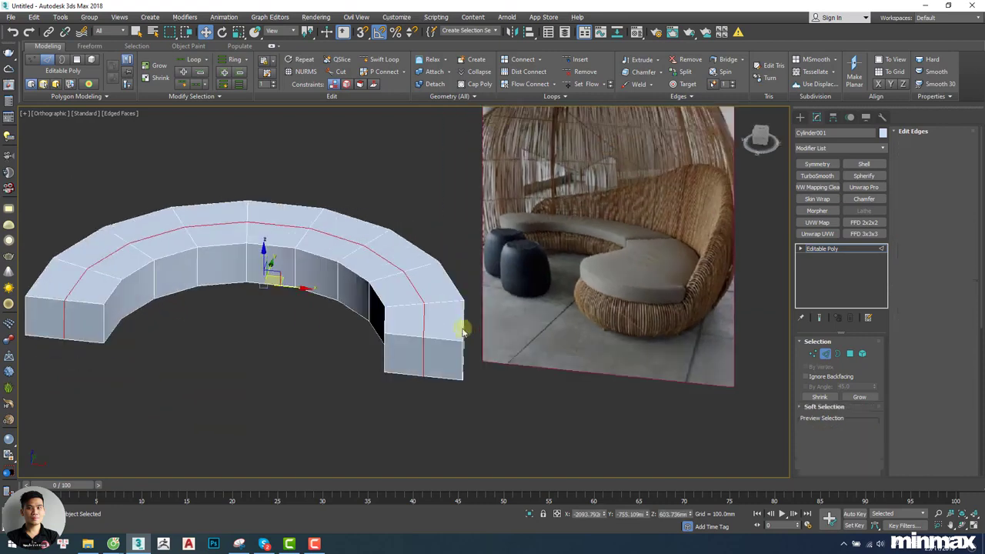
key(1)
Compare the wide rounded seat end in the reference photo with the square end of the half ring.
middle_drag(594, 278, 520, 303)
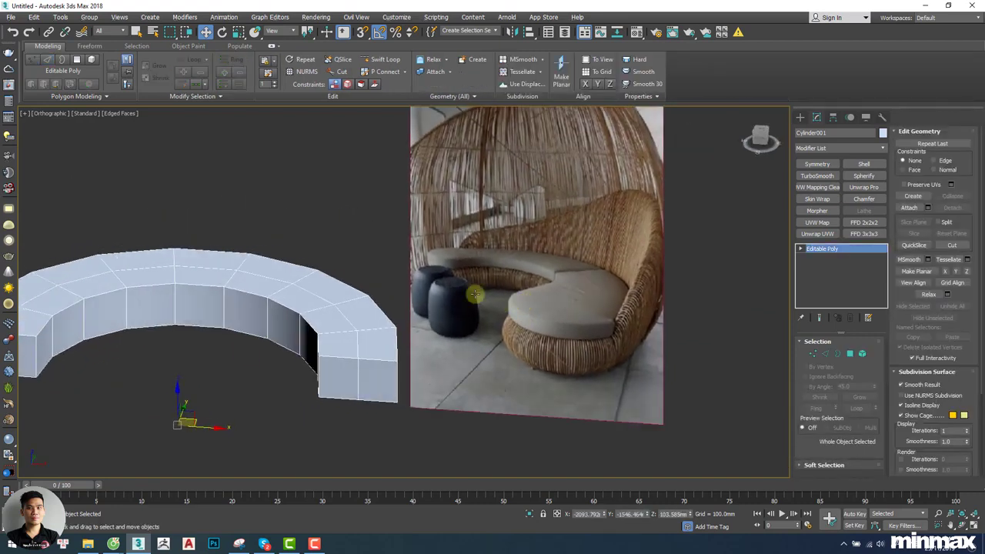
scroll(448, 250, up, 3)
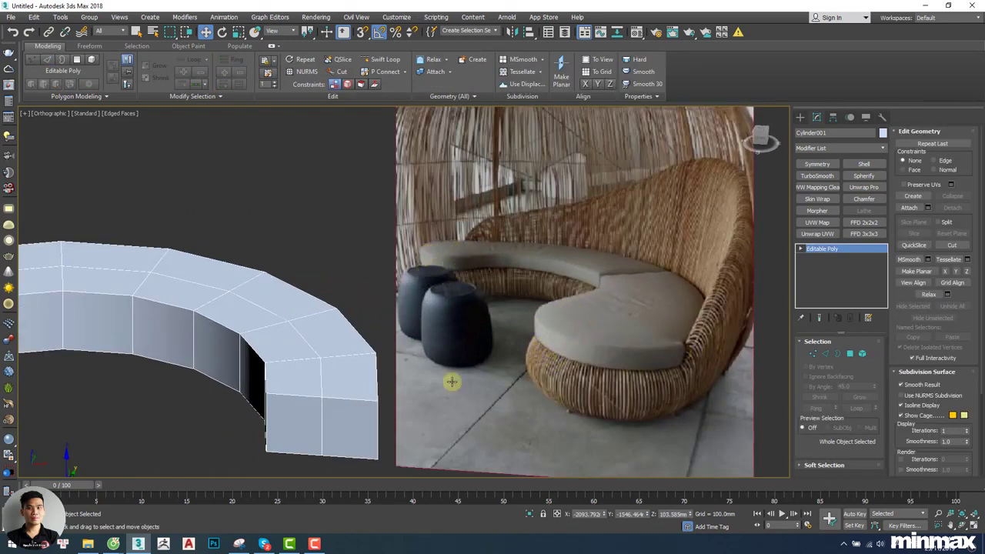
middle_drag(356, 383, 534, 286)
scroll(600, 290, up, 2)
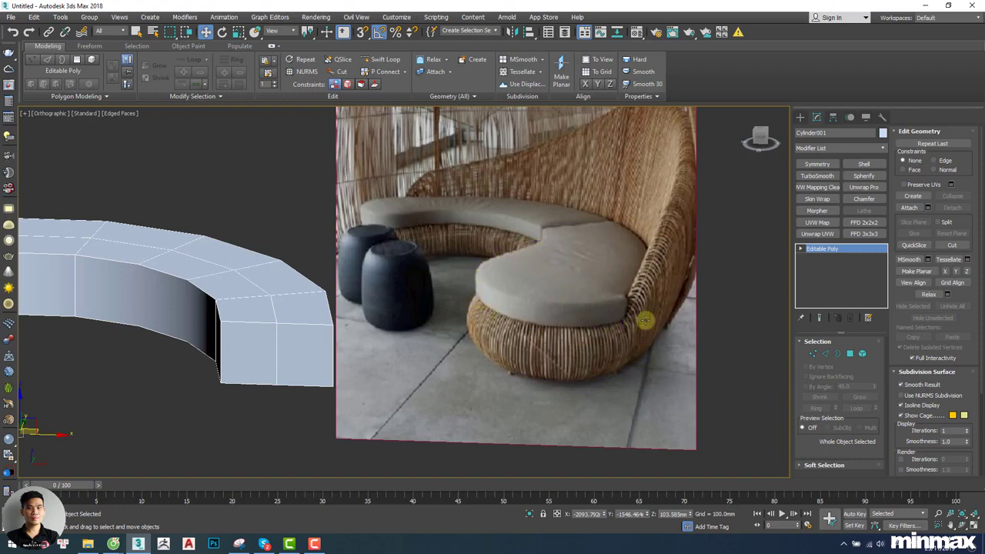
scroll(631, 313, down, 3)
alt+middle_drag(631, 312, 416, 319)
key(1)
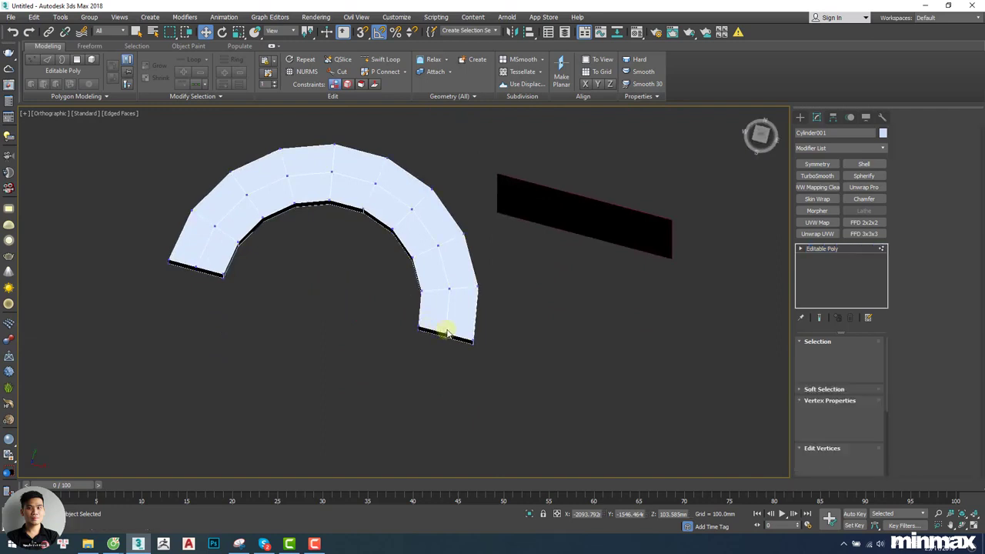
key(1)
alt+middle_drag(397, 270, 579, 215)
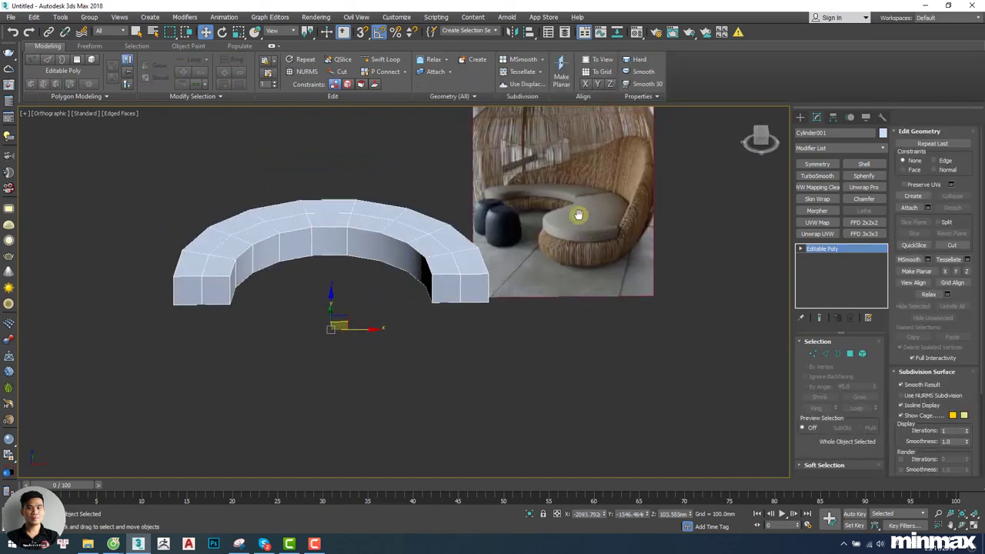
Turn on NURMS smoothing for the half ring with 2 iterations.
click(304, 72)
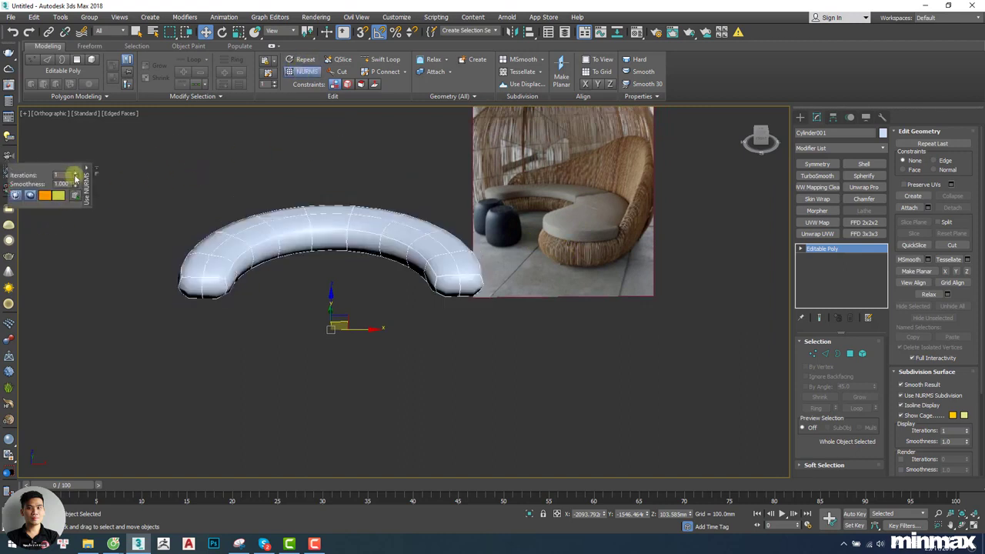
click(74, 174)
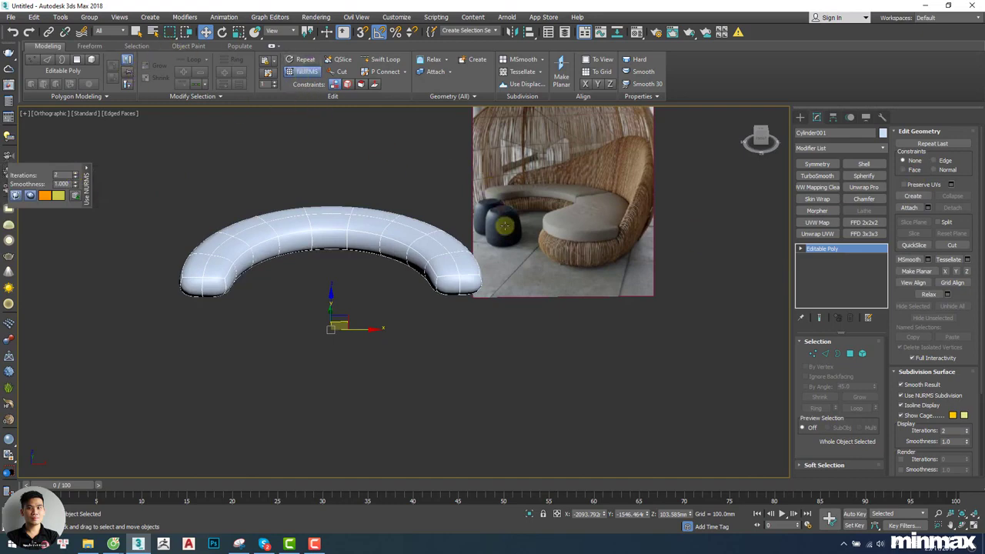
middle_drag(504, 224, 499, 245)
middle_drag(502, 287, 472, 321)
Reshape the half ring's right end by moving its end vertices outward so the tip becomes rounded.
scroll(472, 321, up, 4)
key(1)
alt+middle_drag(395, 341, 403, 324)
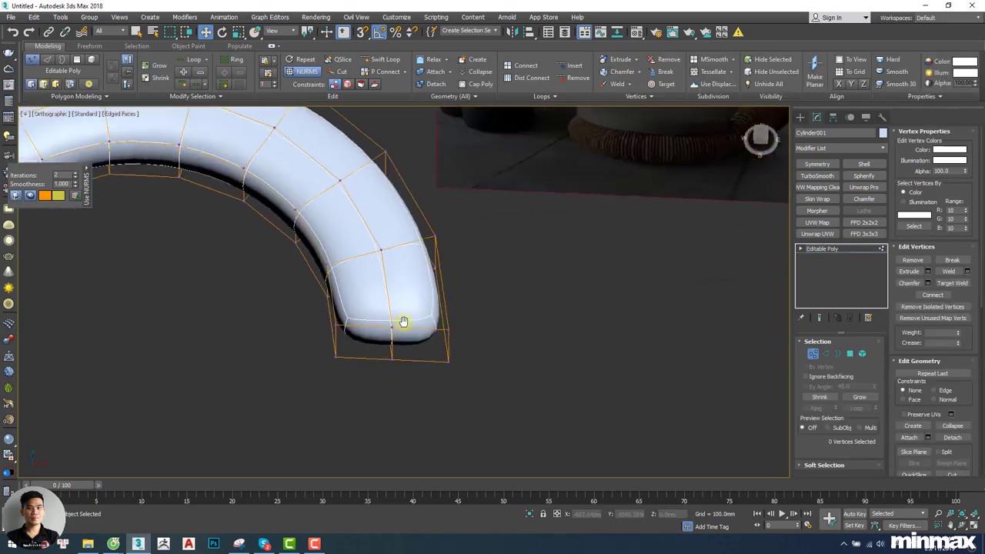
scroll(398, 341, down, 3)
drag(362, 387, 491, 328)
alt+middle_drag(463, 313, 434, 280)
click(451, 255)
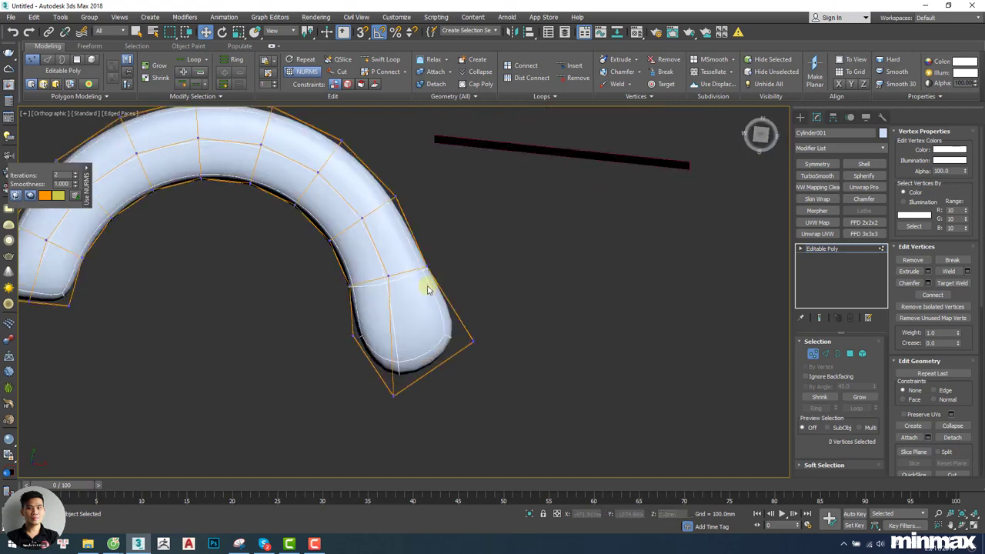
Widen the right end into a round seat by spreading its inner and outer side vertices and adjusting the tip and outer corner.
drag(416, 289, 484, 238)
mouse_move(433, 185)
mouse_down()
mouse_move(394, 212)
mouse_move(429, 169)
mouse_up()
drag(367, 307, 297, 239)
drag(287, 274, 407, 390)
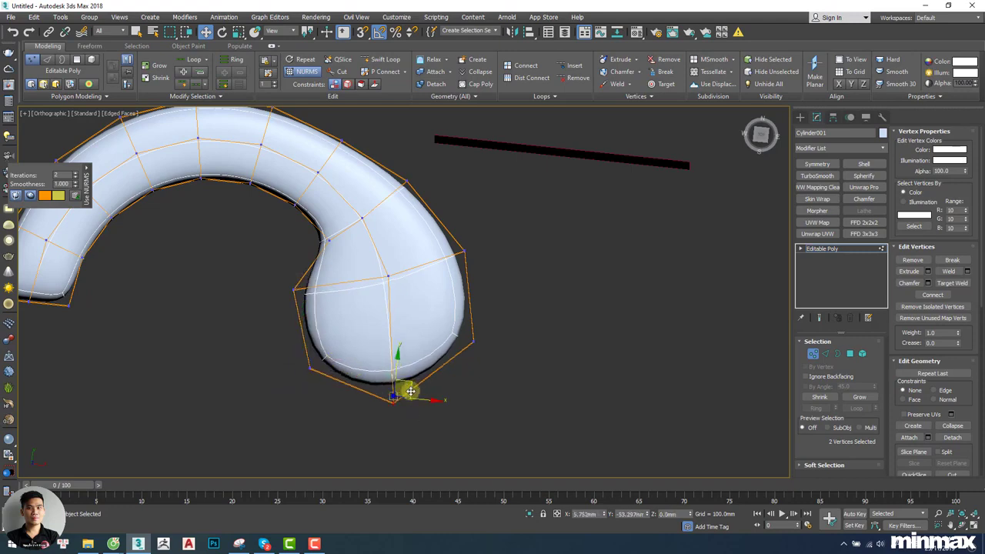
click(472, 341)
drag(491, 328, 499, 333)
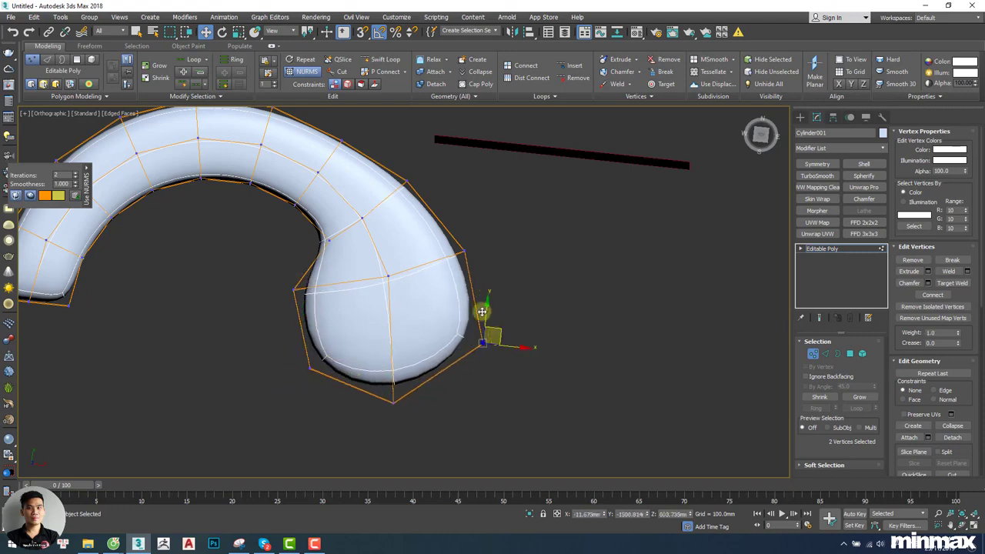
alt+middle_drag(498, 332, 567, 257)
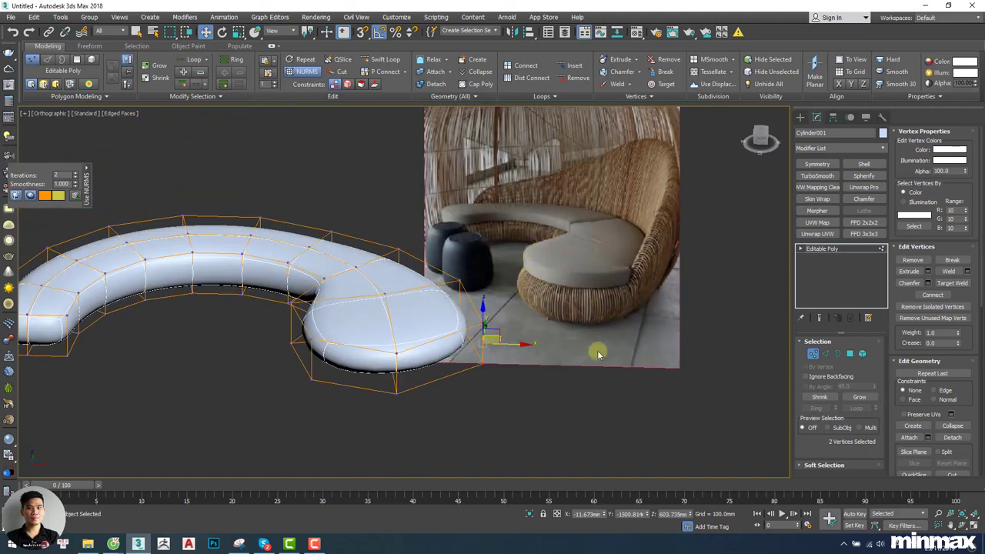
Switch to a shaded top view and reposition the tip vertices of the wide right end to refine its curve.
key(t)
key(F3)
key(z)
scroll(407, 290, down, 10)
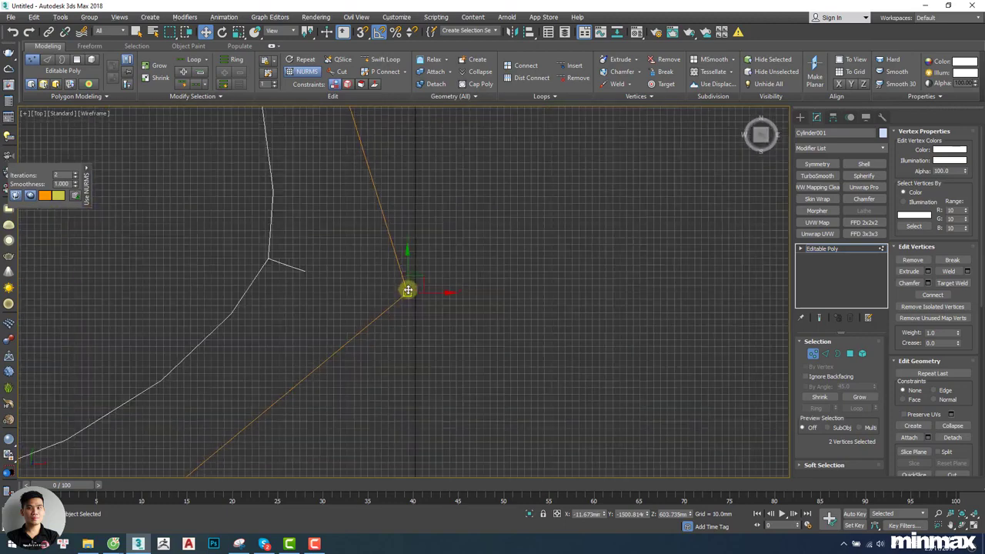
middle_drag(317, 297, 396, 355)
key(F3)
drag(349, 423, 400, 374)
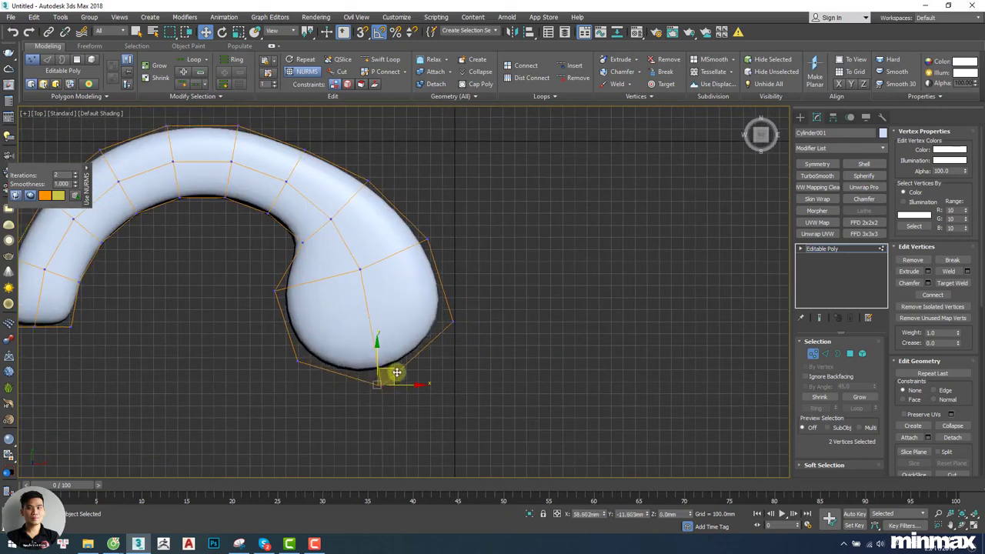
middle_drag(194, 265, 355, 306)
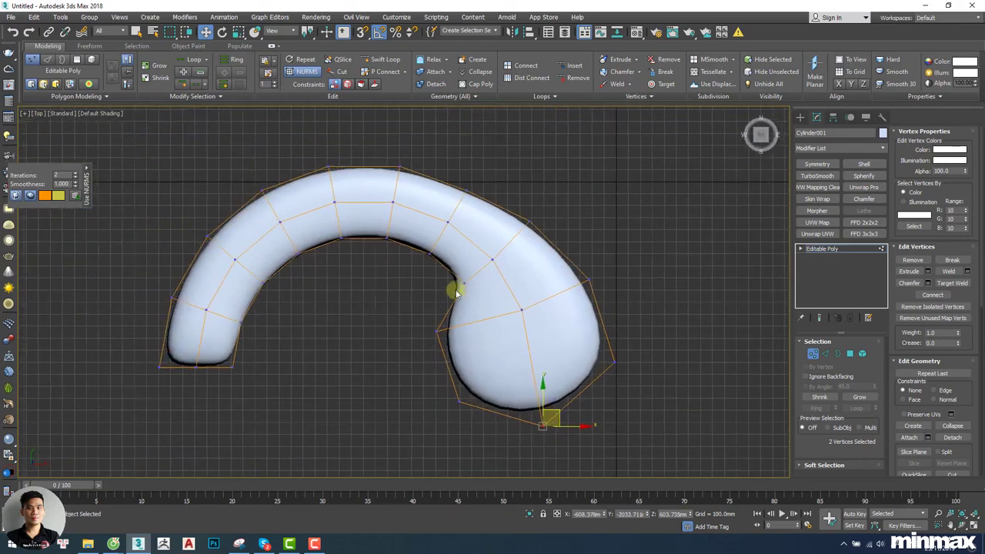
Examine the cushion's narrow left end in the reference photo, then return to the top view of the seat.
alt+middle_drag(219, 332, 367, 368)
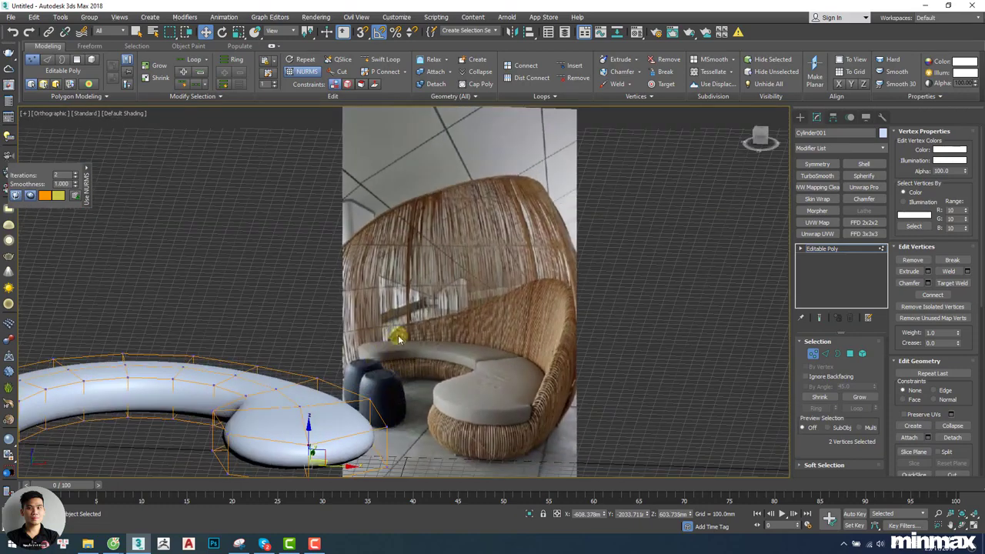
middle_drag(101, 474, 121, 452)
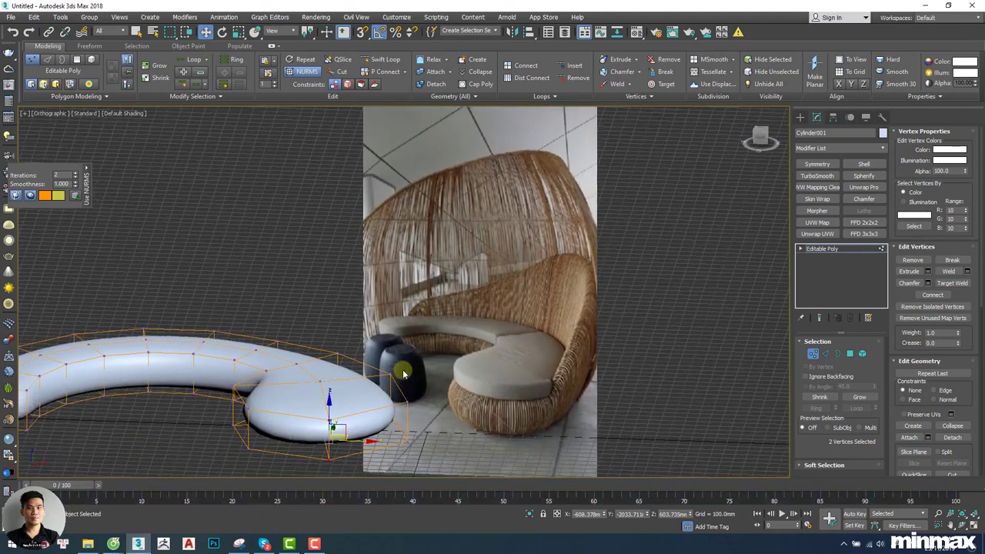
scroll(404, 372, up, 3)
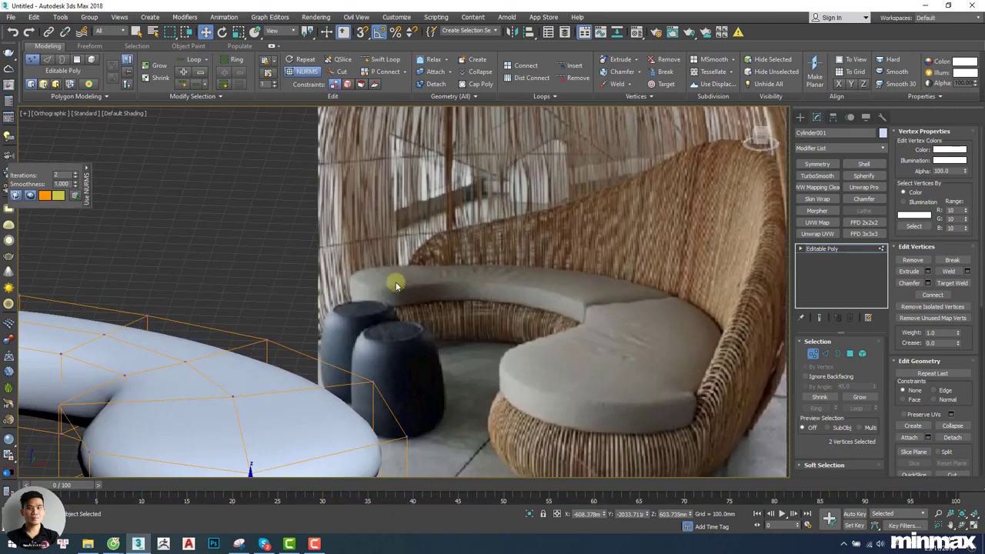
middle_drag(324, 406, 336, 390)
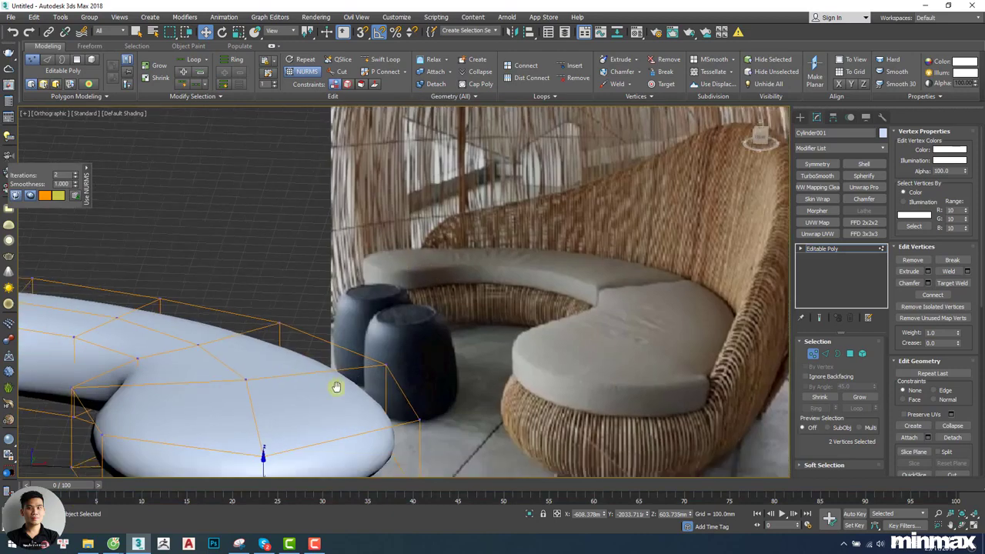
key(t)
key(z)
scroll(320, 286, down, 10)
middle_drag(183, 202, 321, 233)
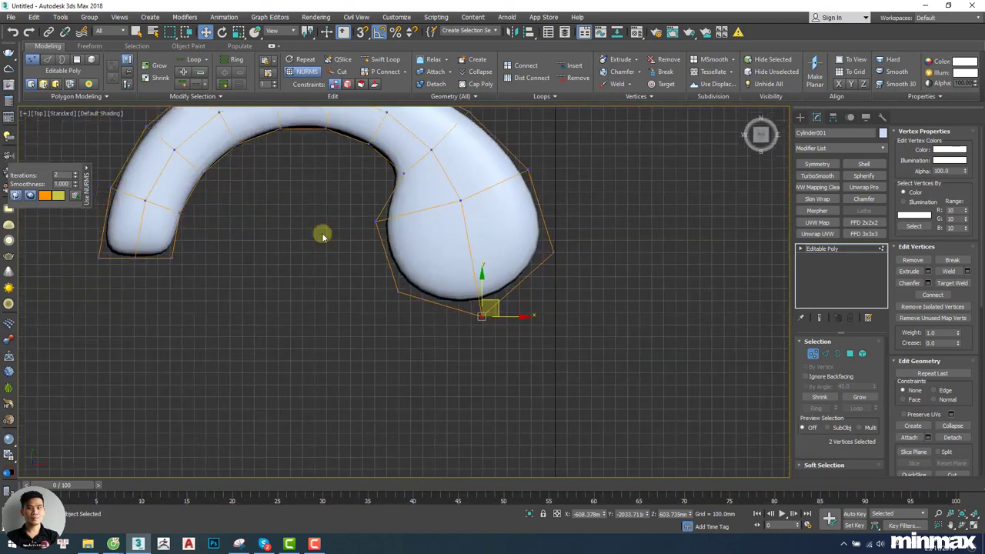
Round and widen the left end by moving its inner corner inward, its tip outward and its outer corner away from the arc.
key(1)
key(1)
drag(182, 231, 106, 282)
mouse_move(180, 207)
mouse_down()
mouse_move(193, 203)
mouse_move(174, 209)
mouse_up()
mouse_move(168, 274)
mouse_down()
mouse_move(198, 244)
mouse_move(212, 244)
mouse_move(106, 314)
mouse_move(156, 284)
mouse_up()
drag(117, 245, 78, 284)
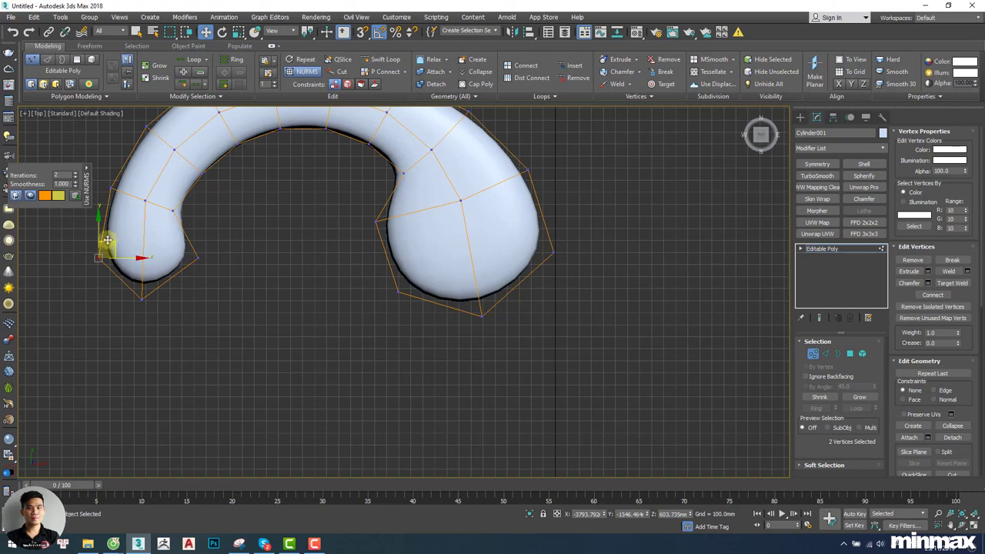
drag(107, 240, 94, 241)
Move the three outer-edge vertices above the left end outward to broaden that side of the arc.
middle_drag(111, 214, 131, 260)
drag(145, 222, 128, 211)
click(166, 171)
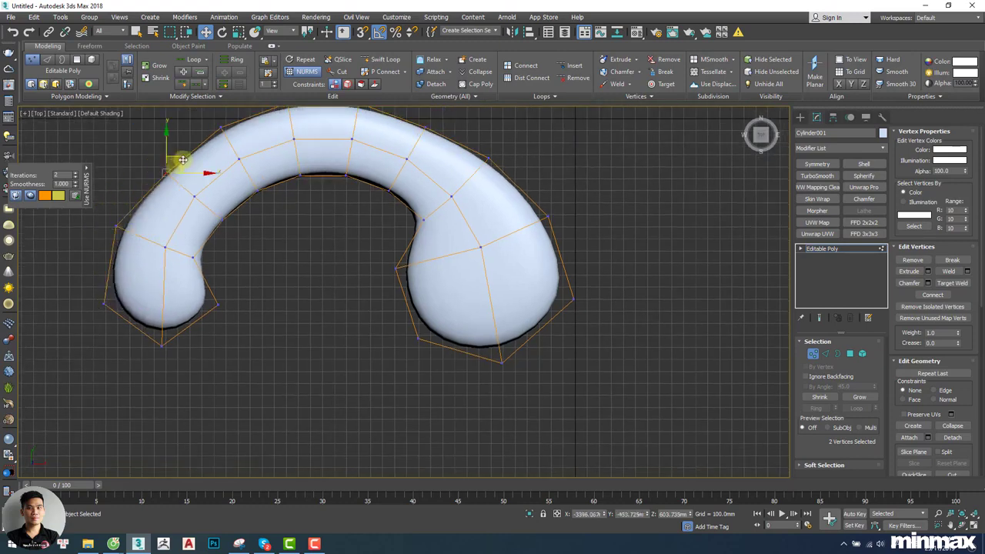
middle_drag(177, 150, 232, 180)
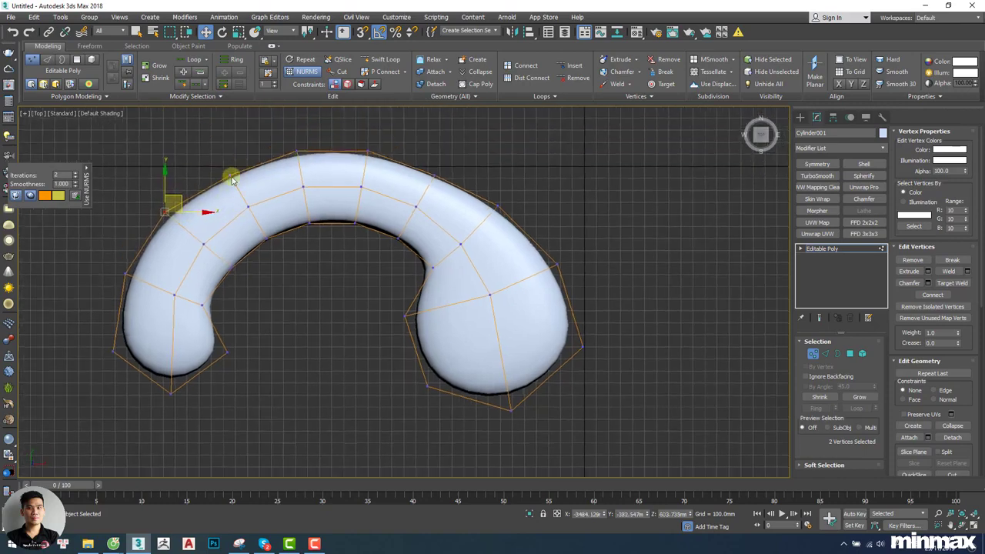
click(233, 179)
drag(247, 165, 240, 153)
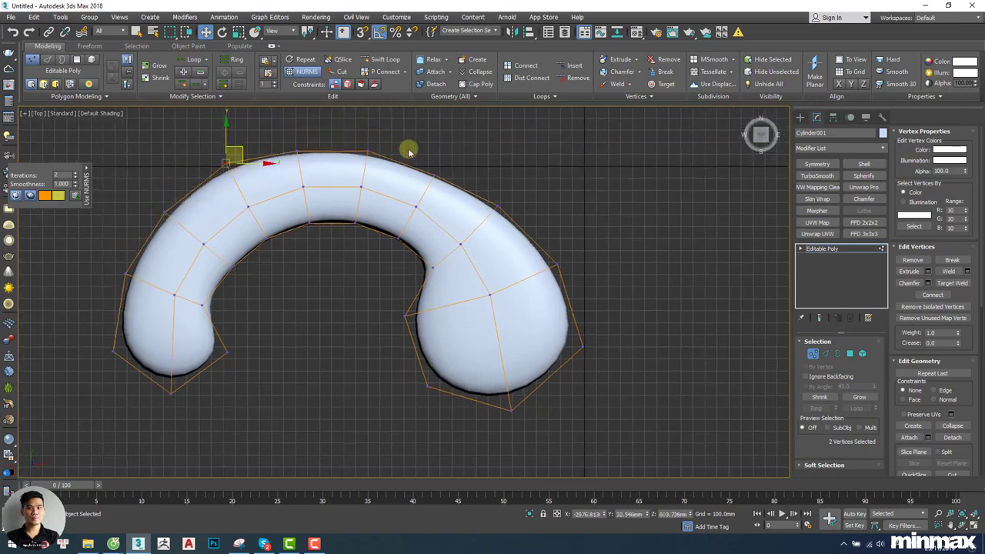
Move the inner-edge vertices where the arc meets the wide right end slightly into the opening in top view.
key(1)
alt+middle_drag(389, 292, 443, 351)
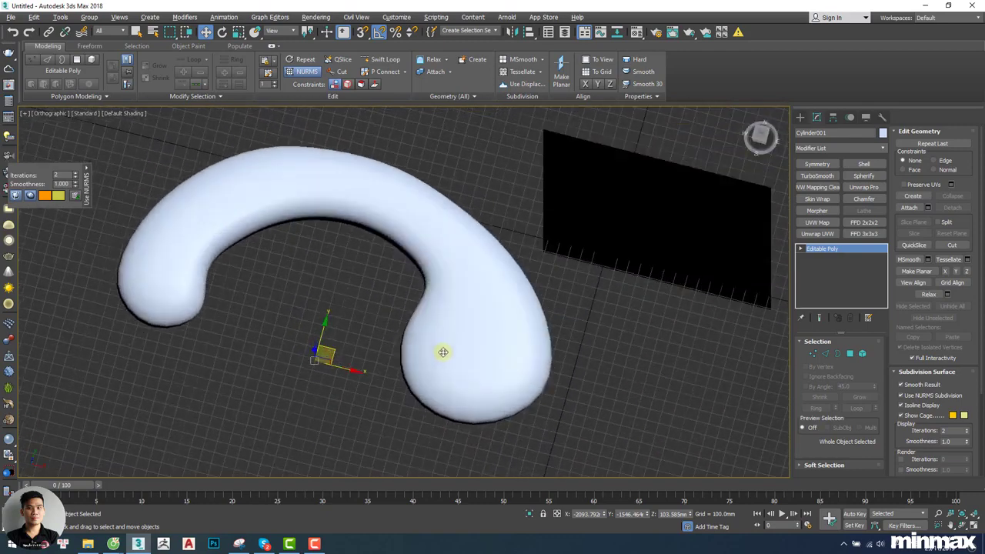
key(t)
key(r)
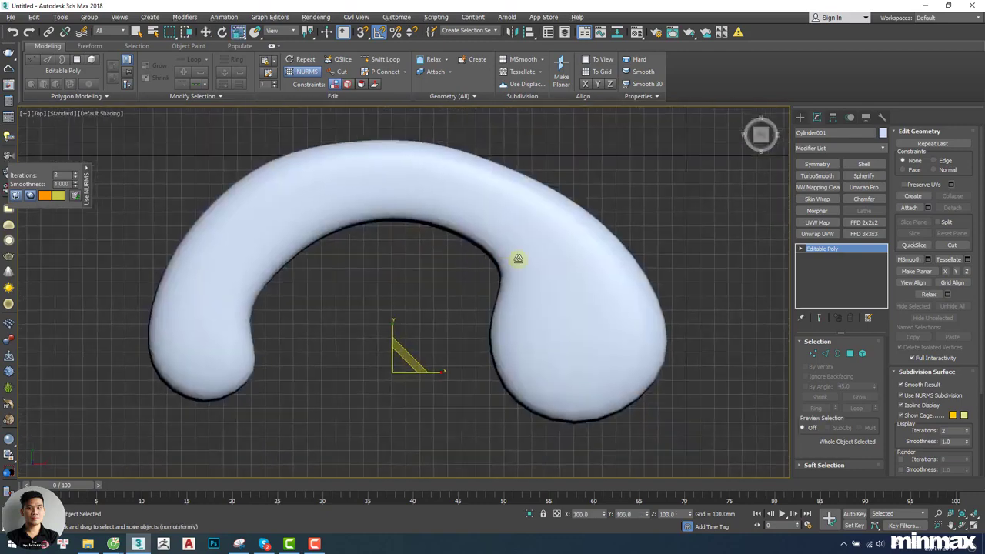
key(1)
click(511, 273)
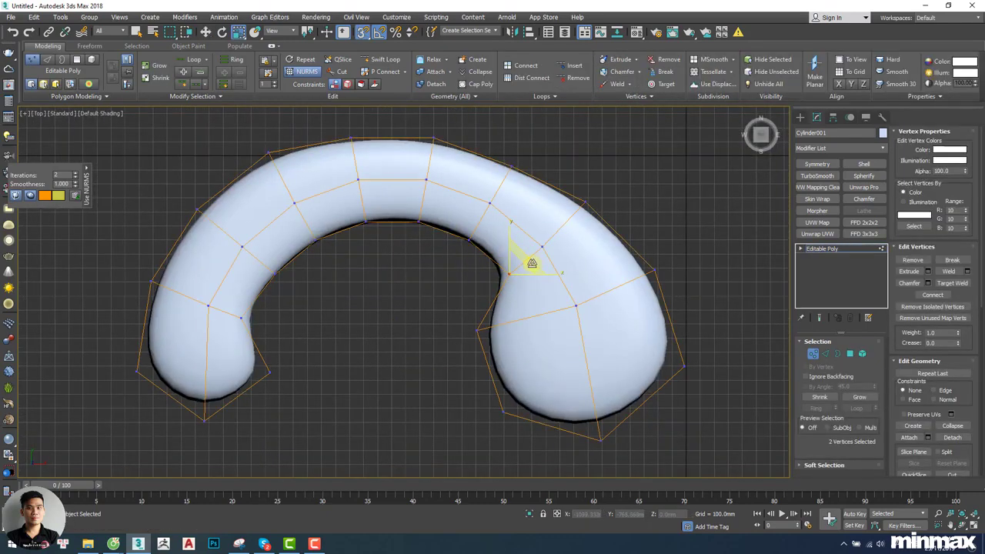
key(w)
mouse_move(507, 258)
mouse_down()
mouse_move(523, 261)
mouse_move(495, 265)
mouse_move(511, 264)
mouse_up()
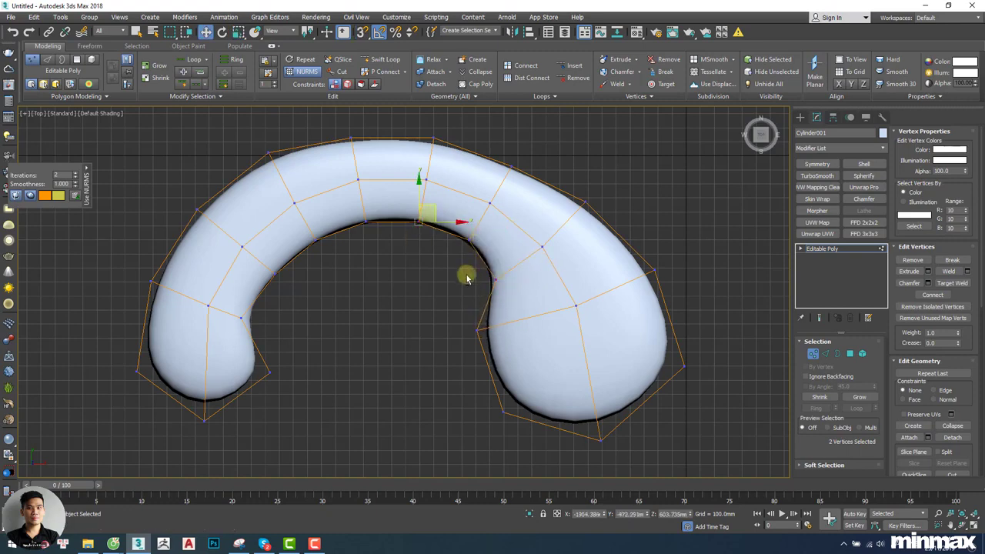
Compare the seat's profile with the reference photo, then turn off NURMS smoothing and display the low-poly seat with edged faces.
alt+middle_drag(466, 274, 454, 205)
middle_drag(454, 205, 498, 251)
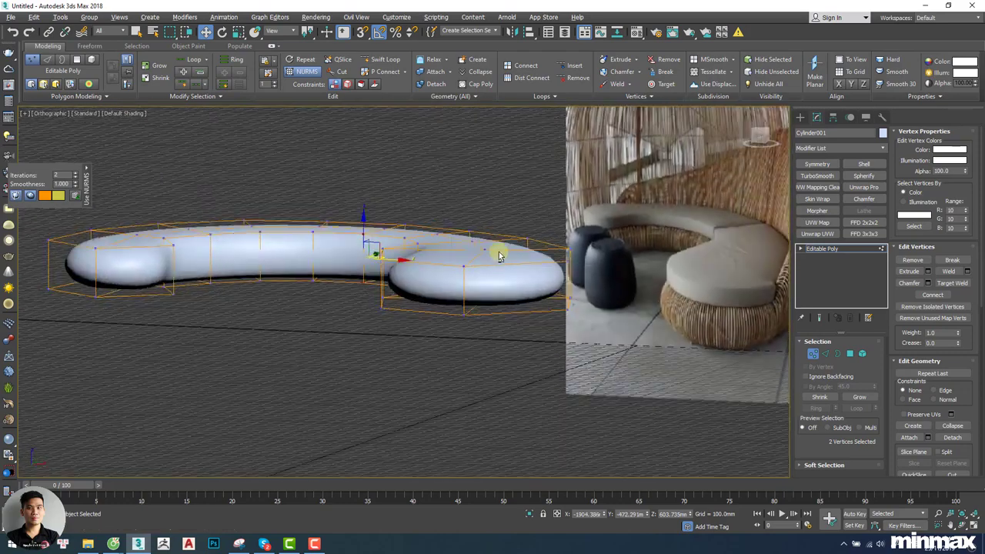
scroll(670, 248, up, 3)
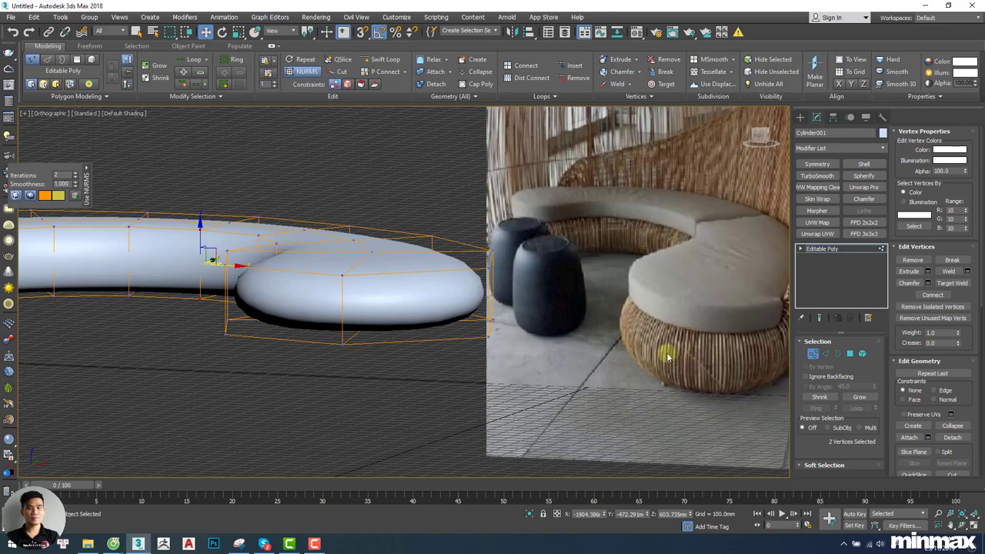
alt+middle_drag(667, 351, 435, 284)
alt+middle_drag(454, 320, 450, 274)
scroll(477, 246, up, 3)
click(306, 72)
key(F4)
scroll(418, 296, down, 2)
alt+middle_drag(339, 232, 458, 251)
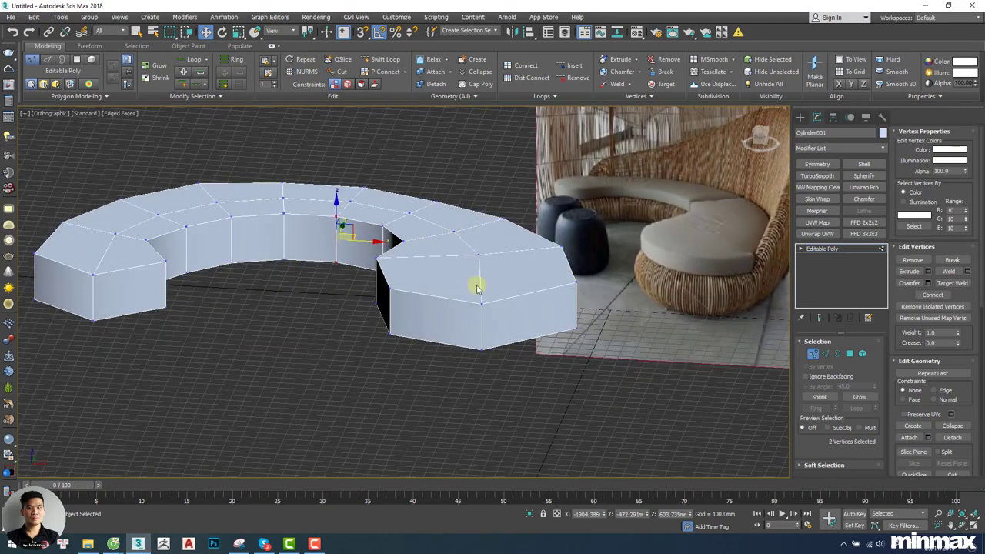
middle_drag(464, 327, 478, 315)
Select the seat's top and bottom polygons by inverting the side polygon loop, and inset them to form a narrow border.
key(4)
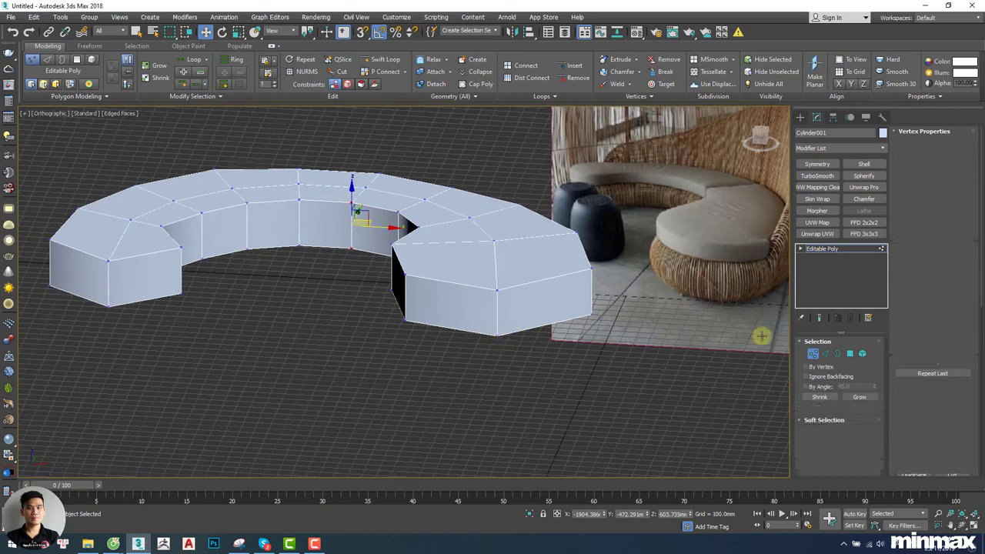
click(437, 295)
shift+click(532, 307)
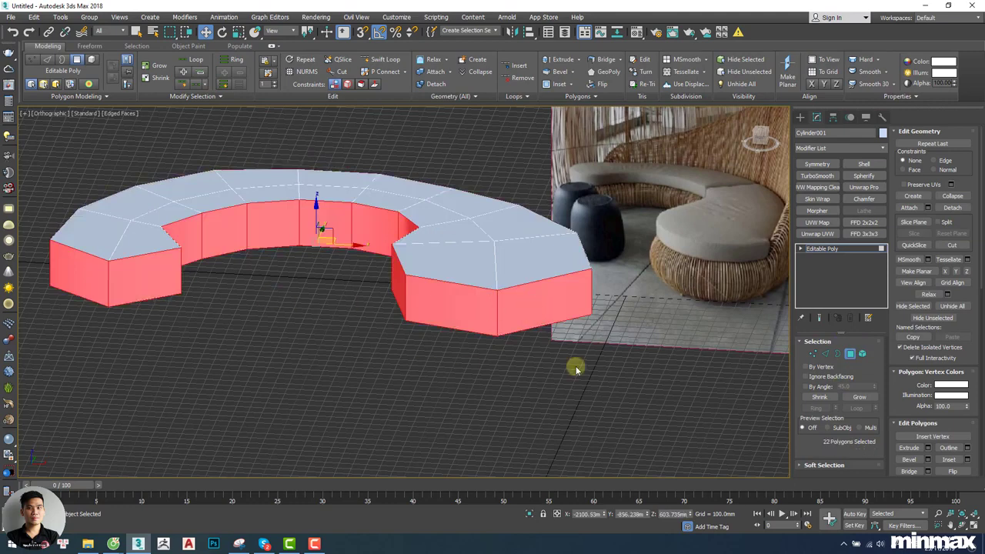
key(ctrl+i)
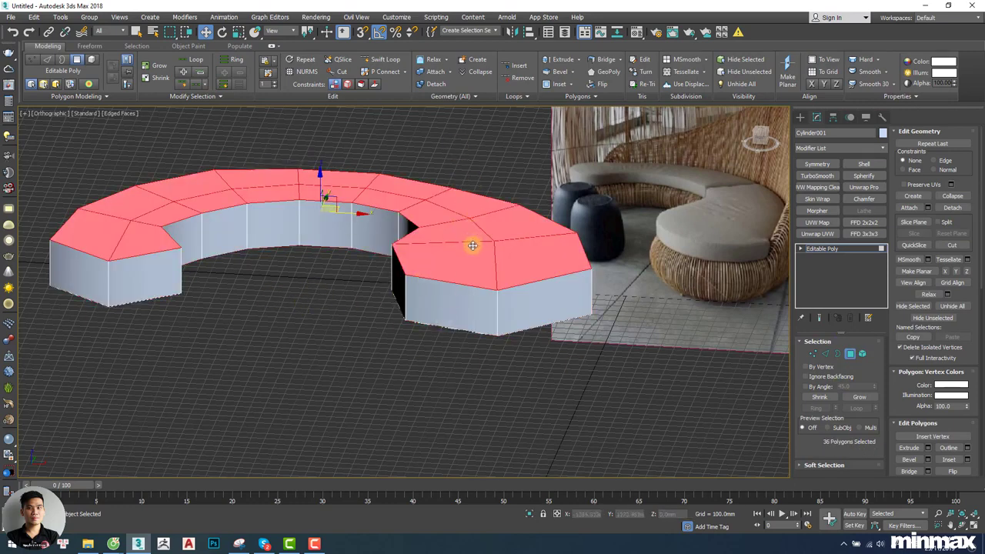
right_click(503, 188)
click(483, 235)
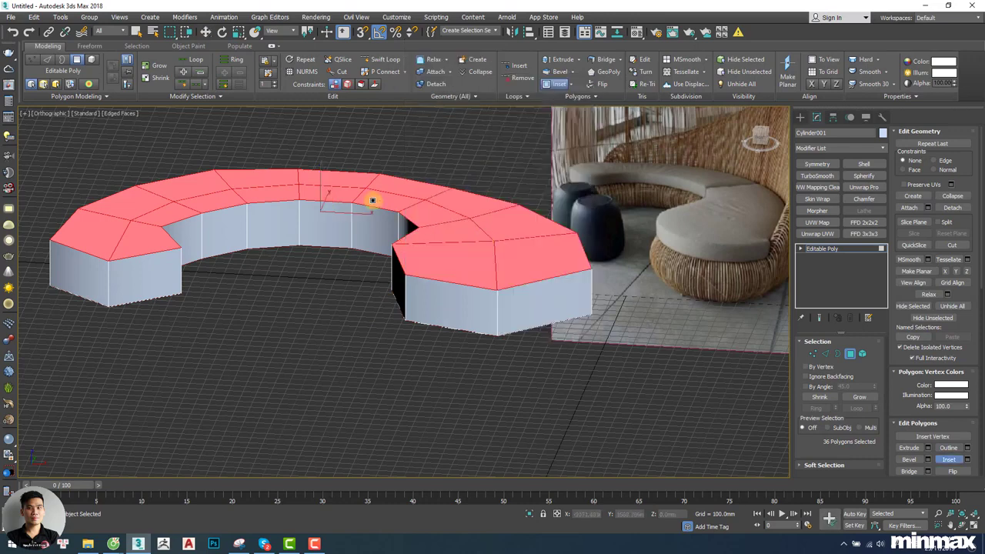
drag(387, 193, 387, 210)
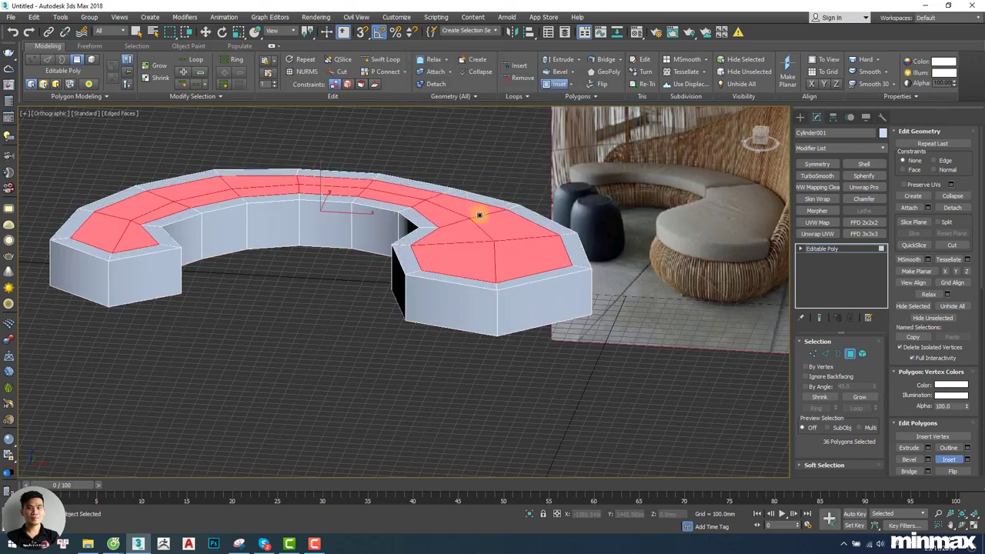
middle_drag(470, 232, 491, 258)
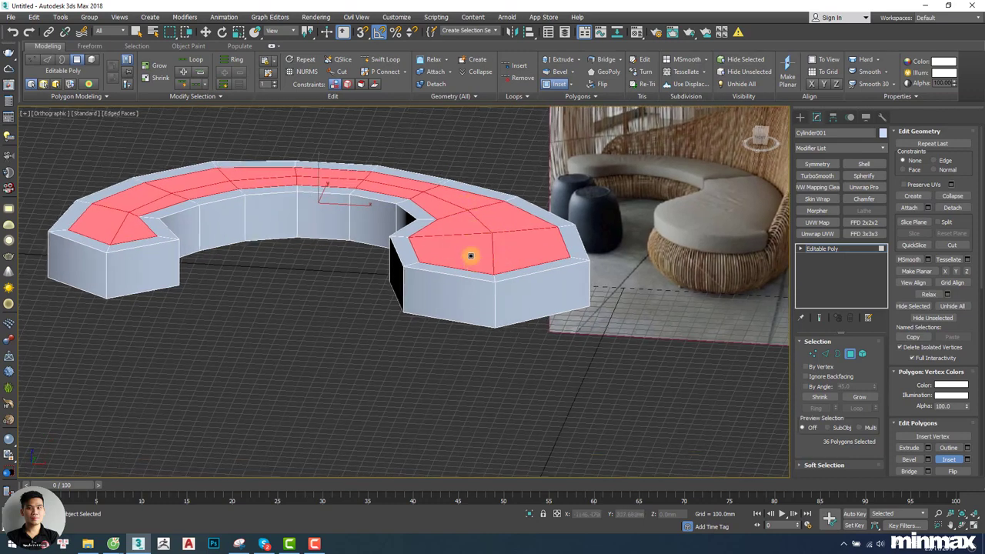
Leave sub-object editing and examine the rounded side profile of the cushion in the reference photo beside the seat.
key(w)
key(1)
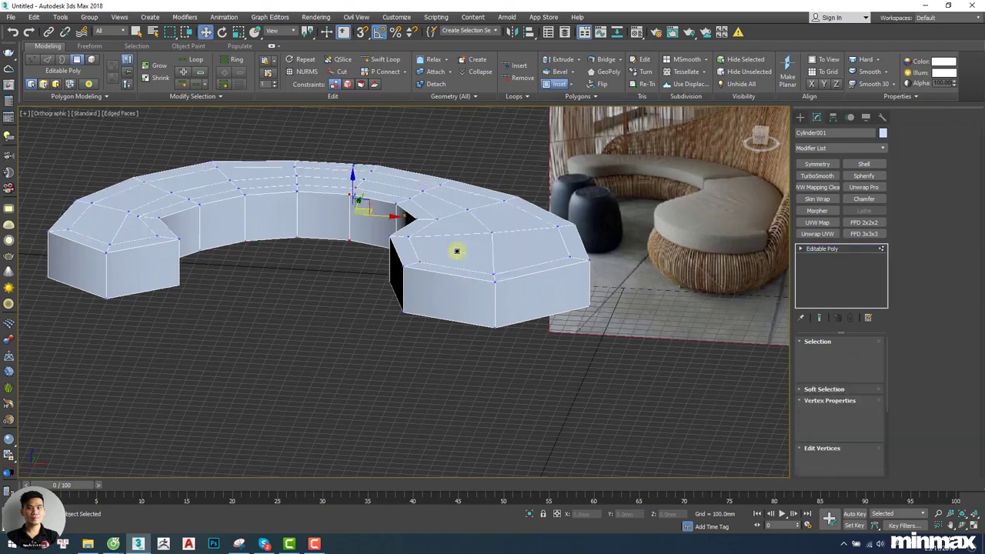
key(1)
alt+middle_drag(468, 251, 446, 254)
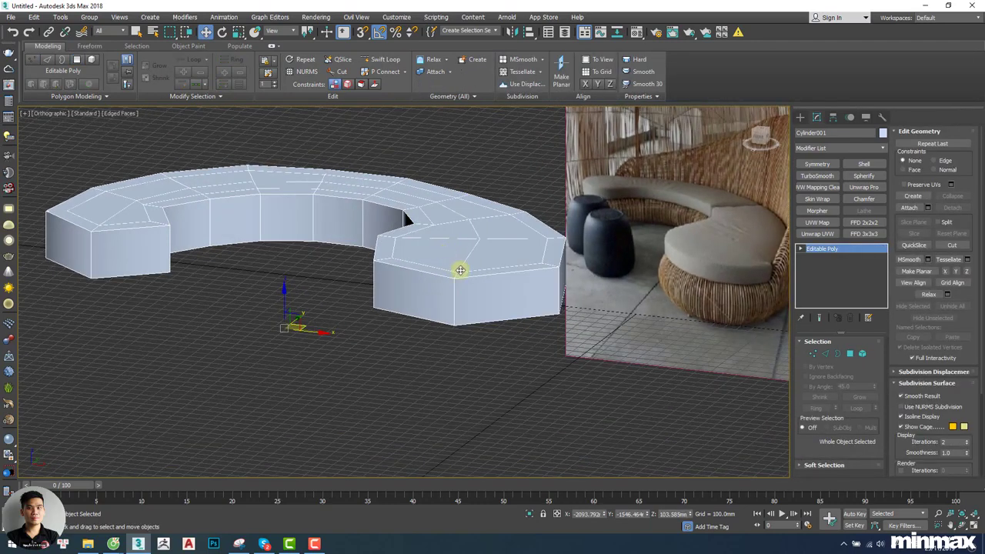
mouse_move(536, 272)
middle_down()
mouse_move(506, 278)
mouse_move(518, 273)
middle_up()
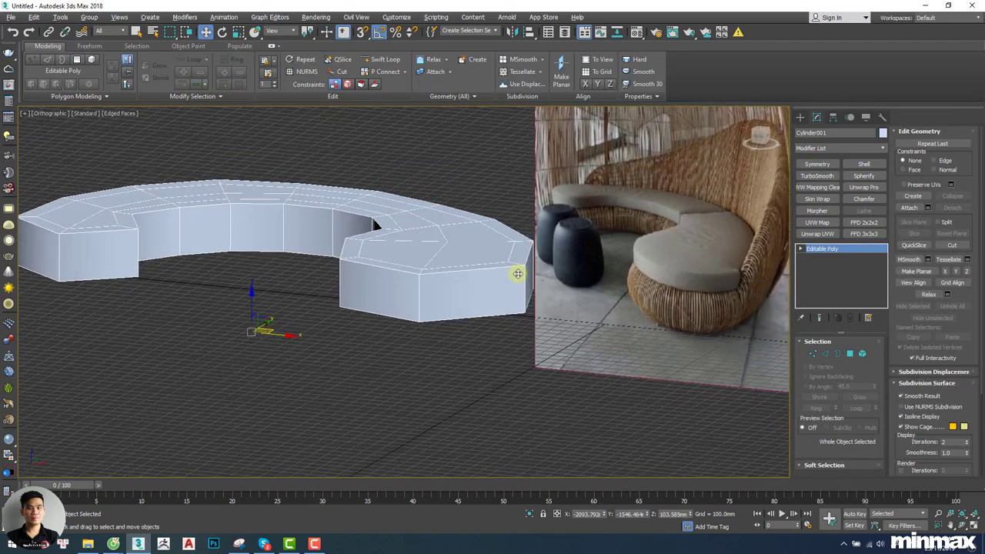
alt+middle_drag(740, 271, 664, 287)
scroll(664, 288, up, 3)
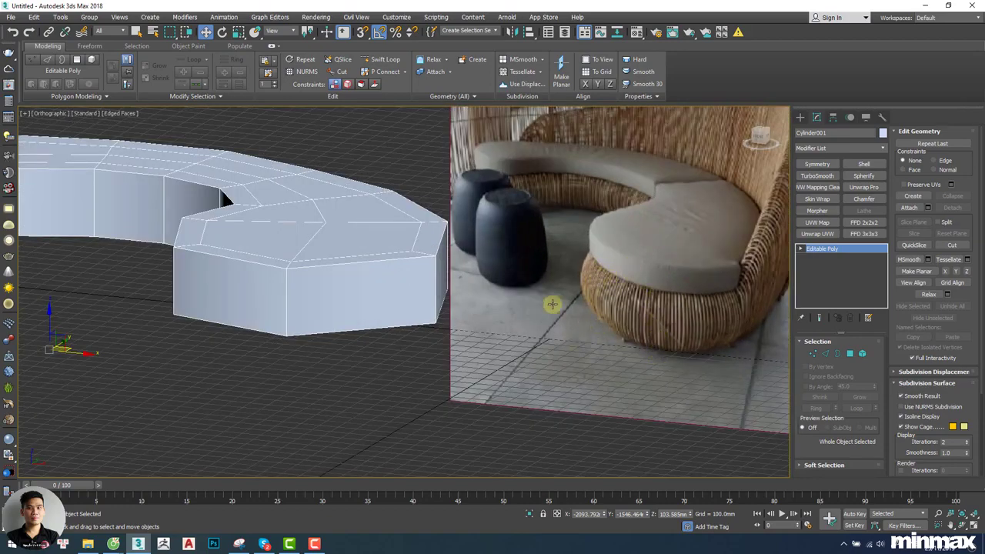
middle_drag(553, 304, 706, 308)
Select the full ring of vertical side edges and connect them with one edge loop around the seat at mid-height.
key(2)
double_click(440, 301)
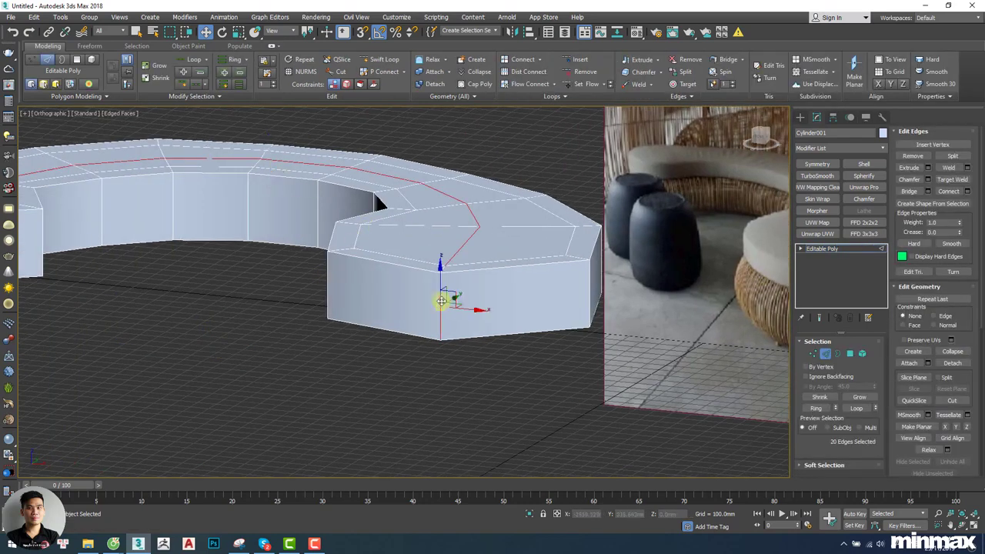
click(441, 301)
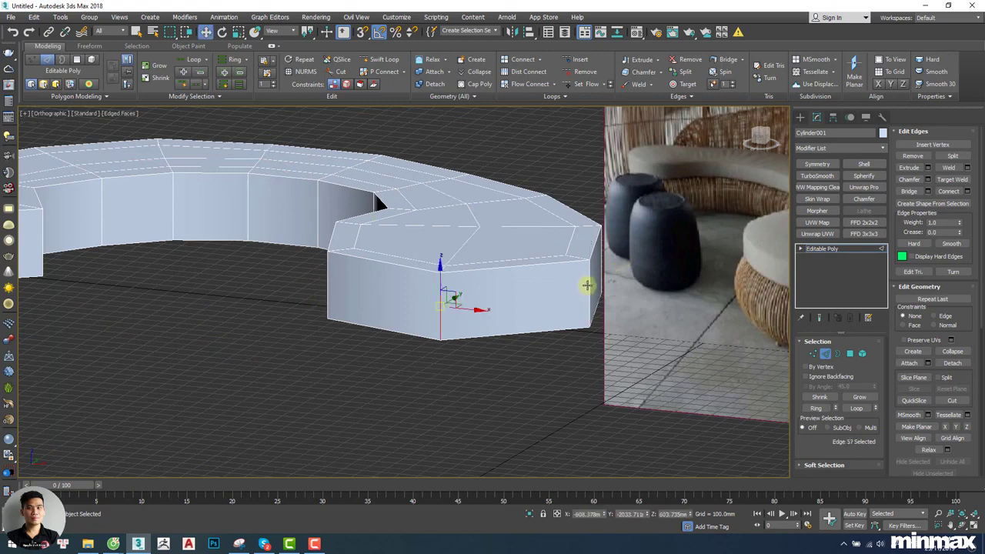
click(587, 286)
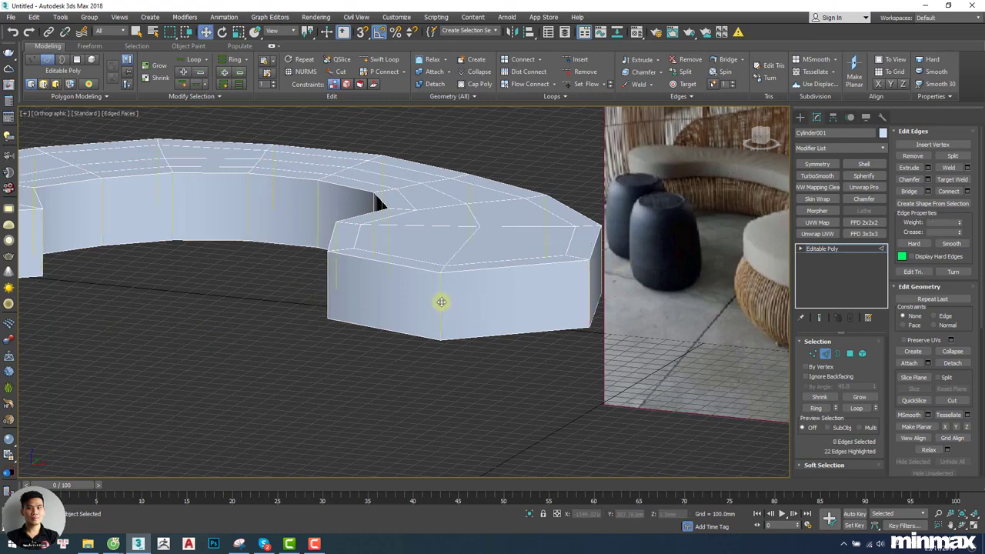
shift+click(440, 299)
right_click(385, 219)
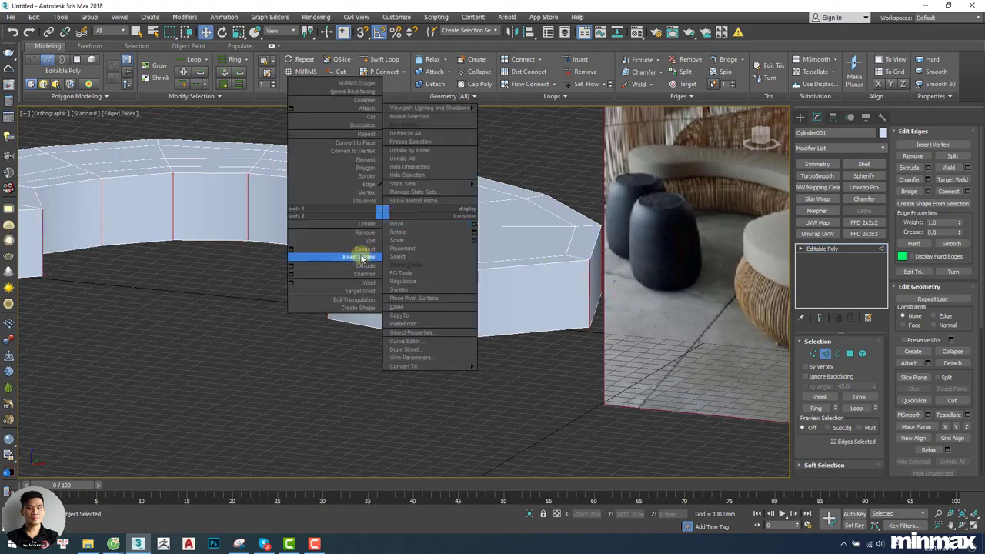
click(372, 258)
scroll(371, 260, down, 3)
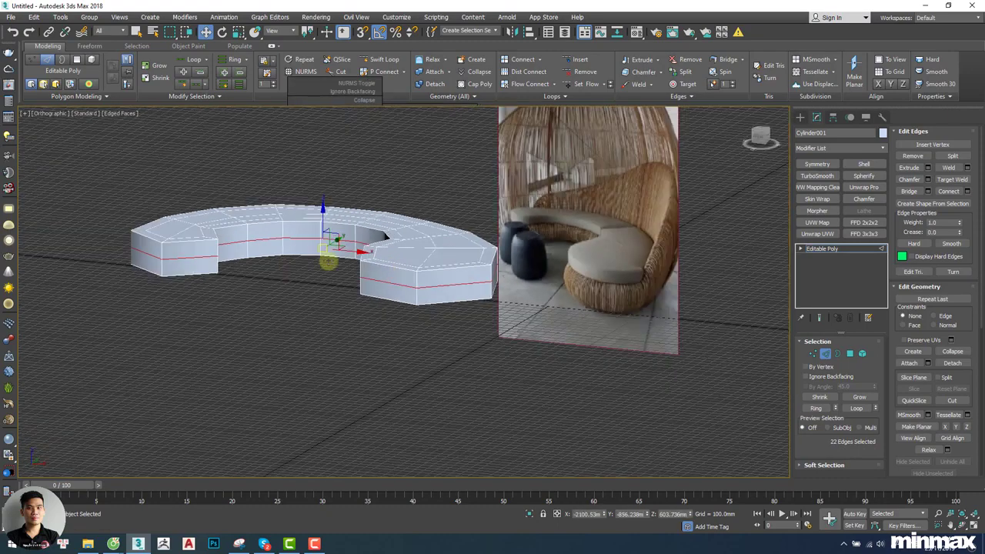
scroll(572, 294, up, 2)
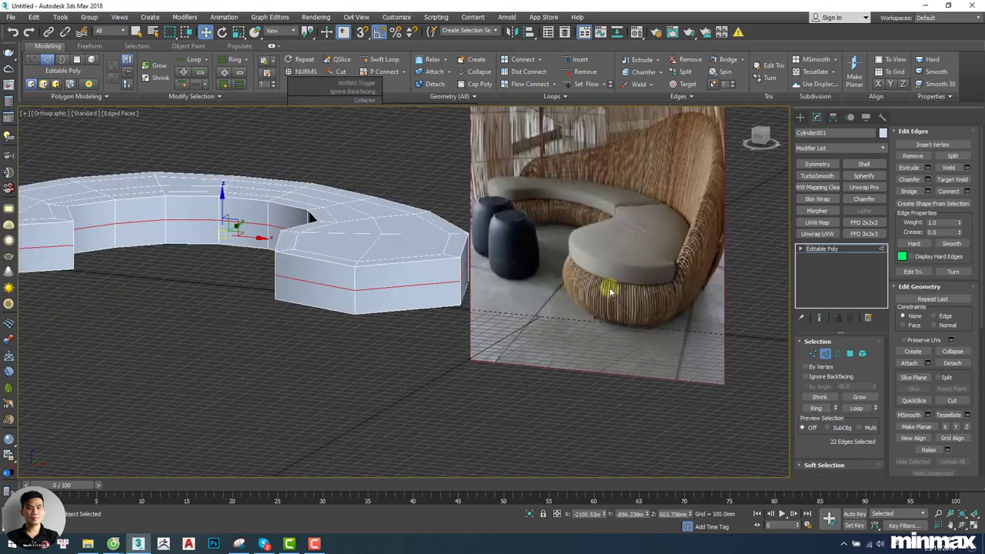
Try to bulge the seat's sides by scaling the mid-height edge loop outward in the horizontal plane.
alt+middle_drag(265, 222, 484, 274)
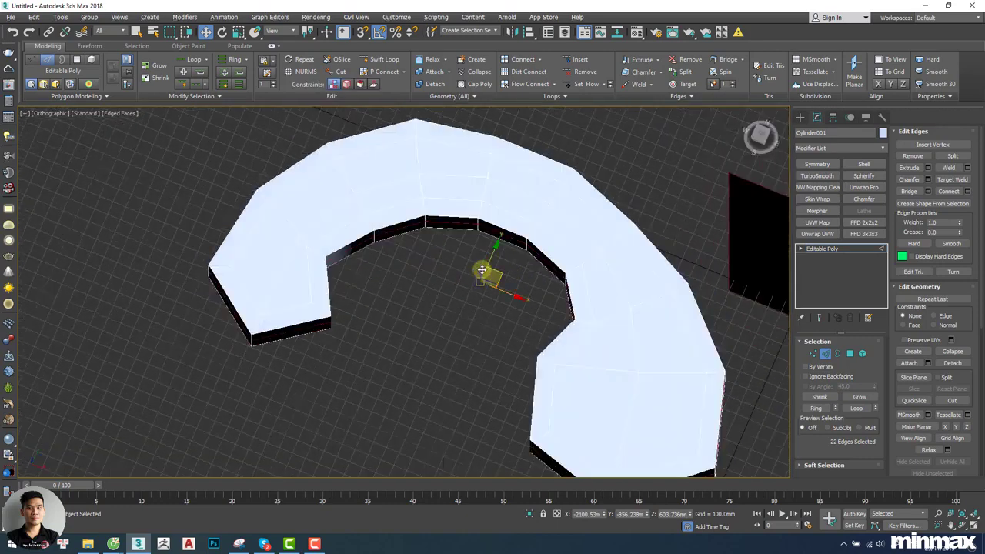
key(r)
scroll(487, 300, down, 2)
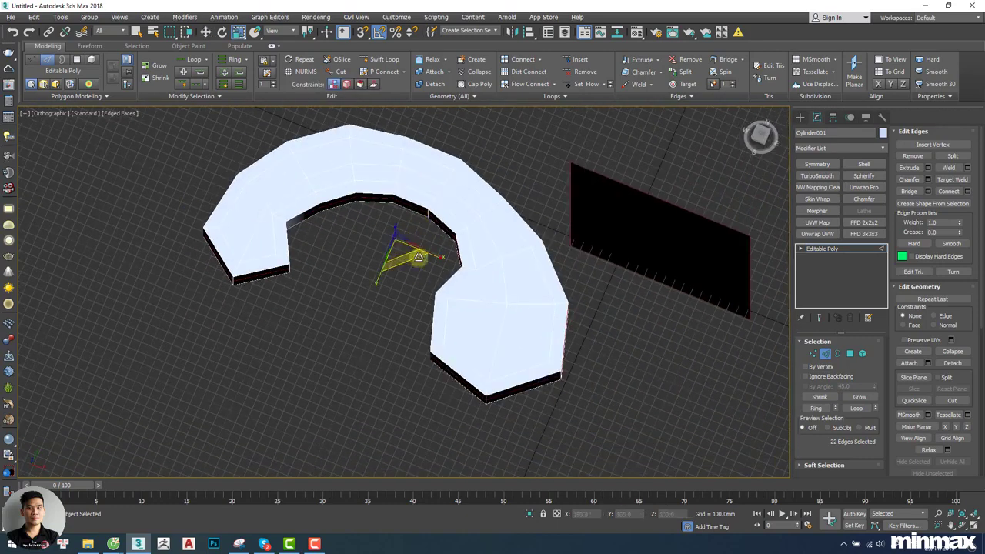
drag(400, 263, 401, 256)
alt+middle_drag(438, 160, 451, 246)
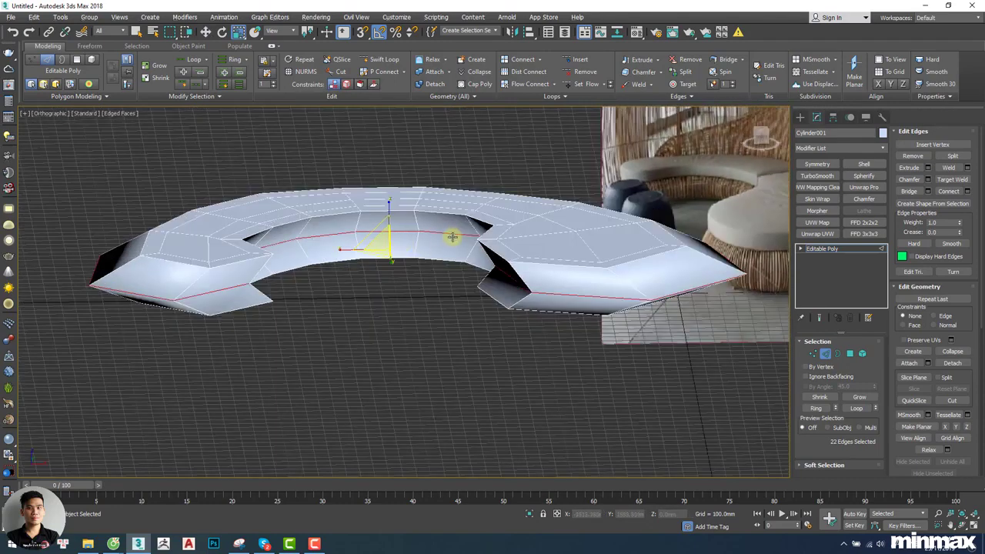
key(ctrl+z)
Apply a Push modifier to the selected mid-height edge loop and bulge it outward by about 112.6 mm.
middle_drag(556, 282, 511, 285)
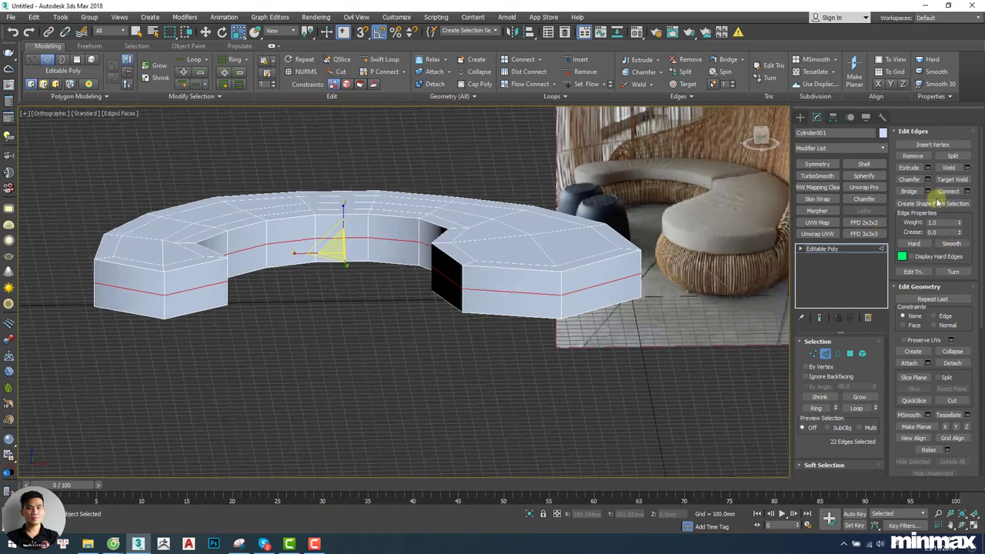
click(846, 151)
click(845, 147)
scroll(830, 189, down, 15)
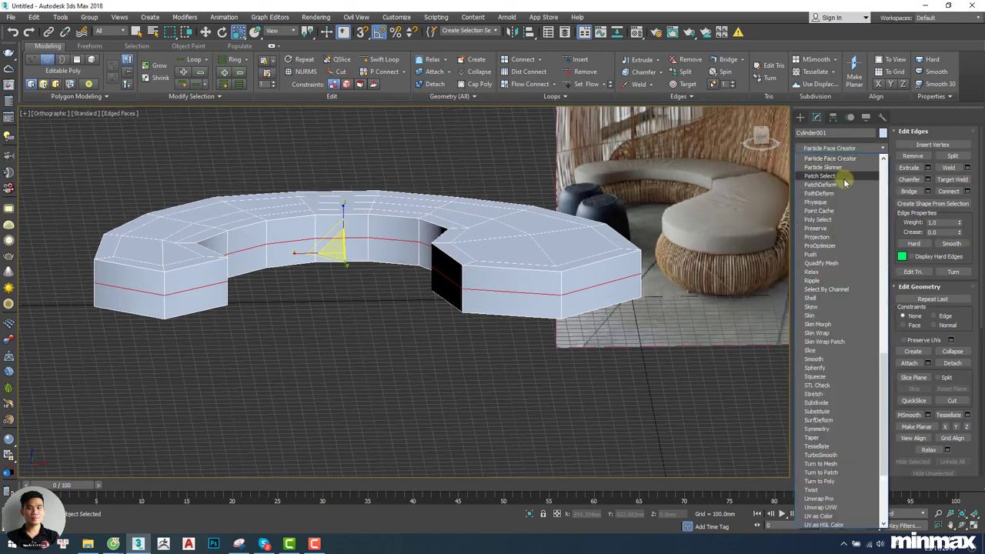
click(814, 254)
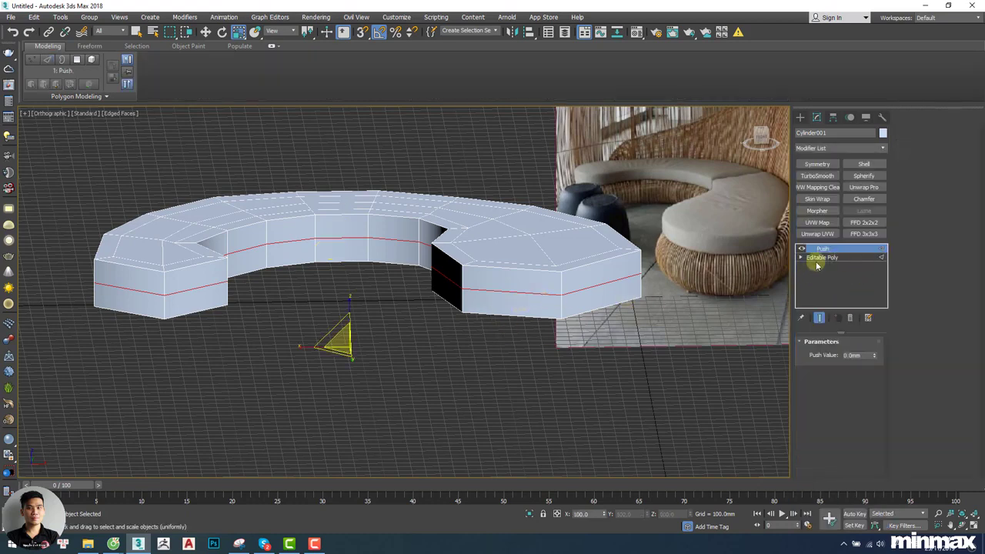
drag(874, 355, 382, 406)
drag(427, 345, 514, 385)
mouse_move(541, 261)
alt+middle_down()
mouse_move(486, 248)
mouse_move(536, 267)
alt+middle_up()
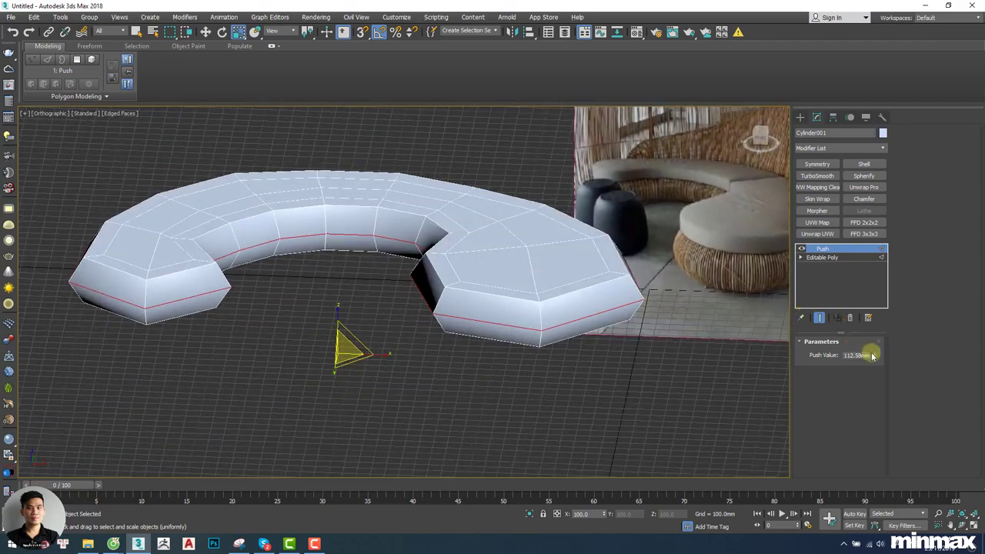
Adjust the bulge against the reference photo's cushion, setting the Push value to about 106.28 mm.
drag(876, 359, 872, 348)
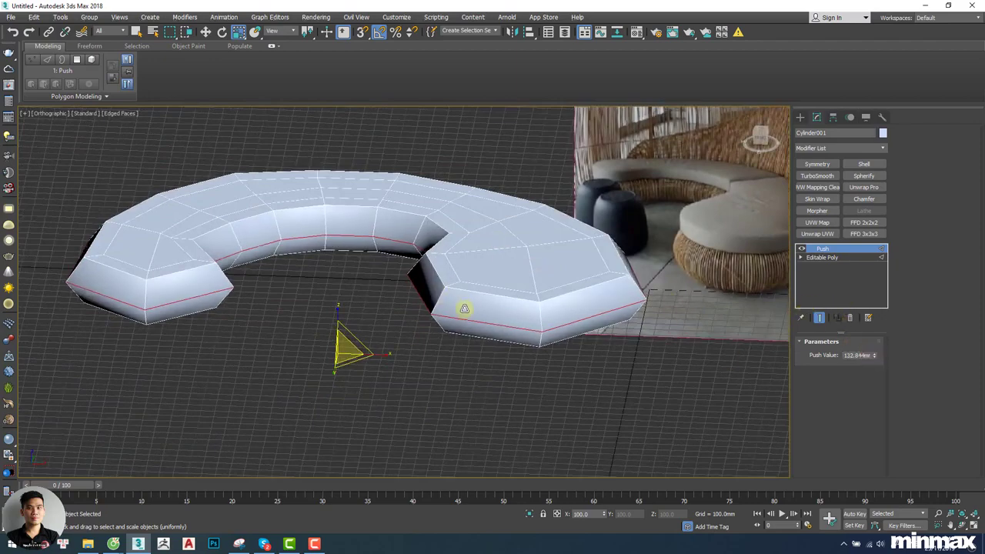
alt+middle_drag(464, 309, 462, 292)
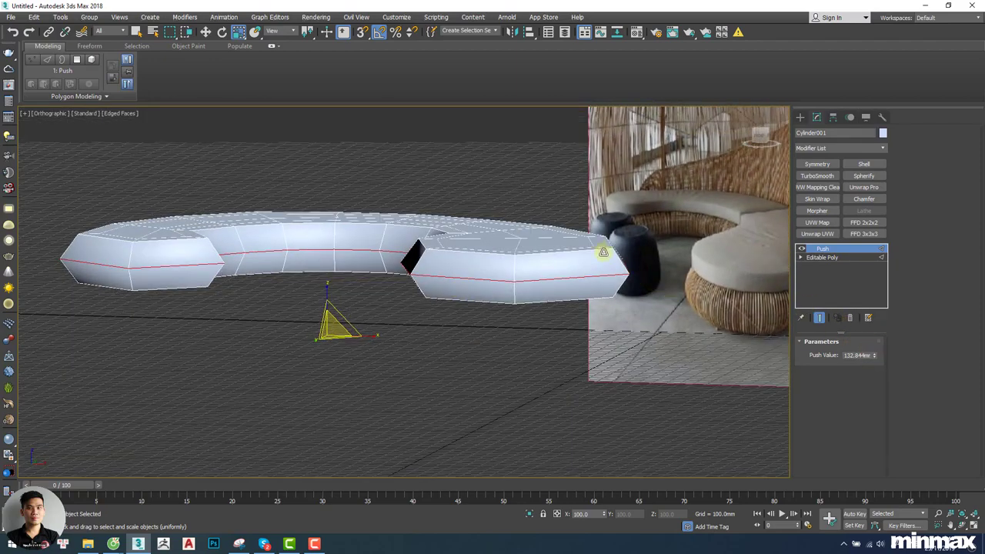
alt+middle_drag(603, 252, 629, 228)
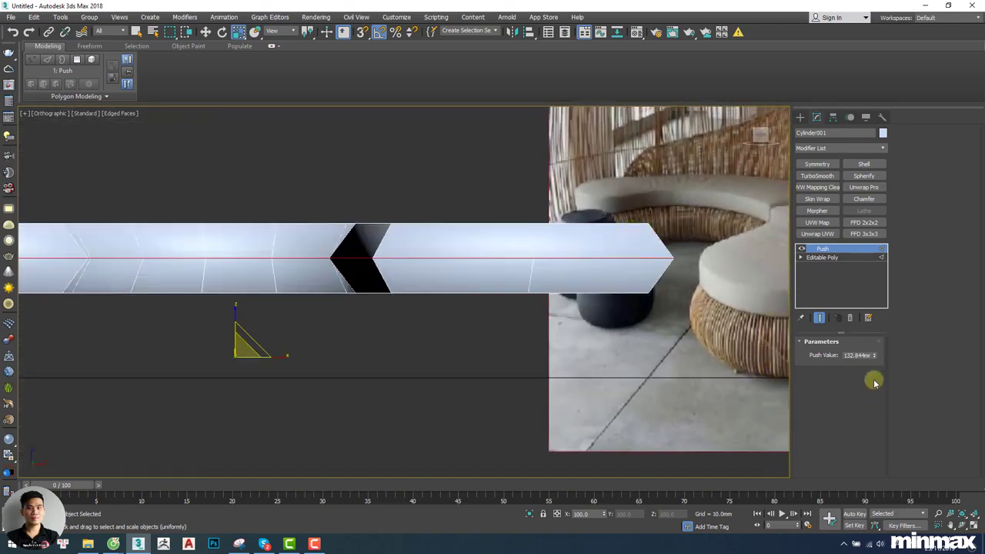
drag(875, 360, 873, 363)
Convert the pushed seat to an Editable Poly and view its vertices beside the reference photo.
alt+middle_drag(638, 202, 503, 213)
right_click(503, 214)
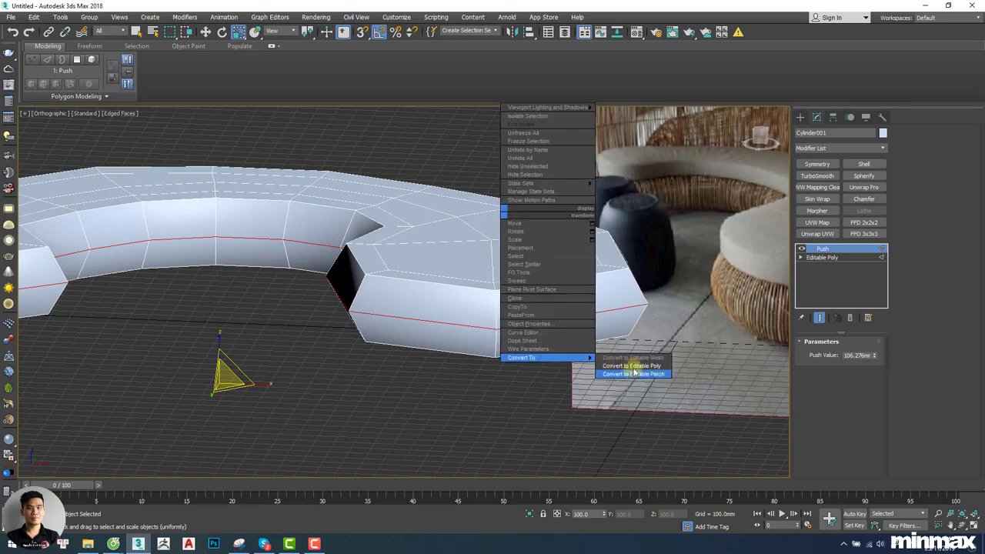
click(632, 364)
alt+middle_drag(381, 296, 431, 197)
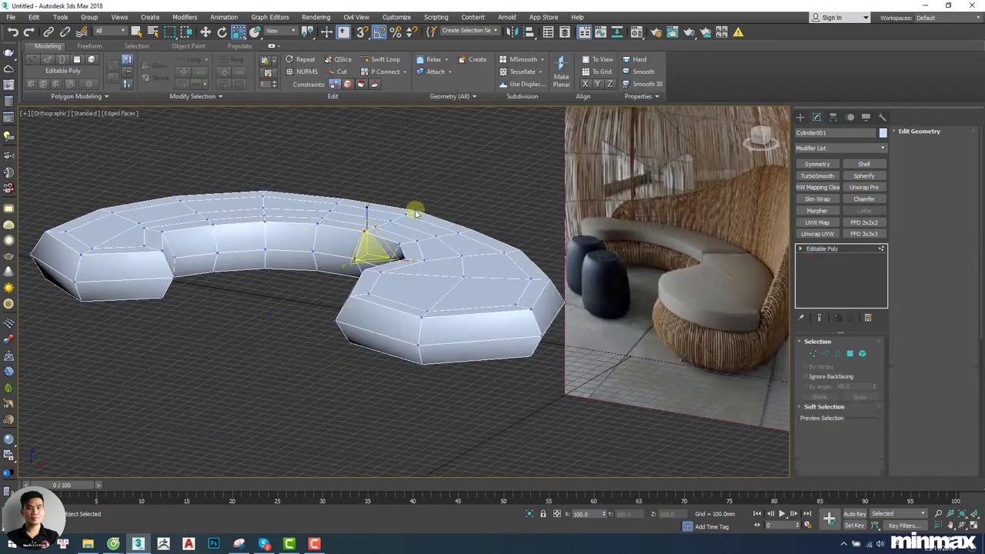
Smooth the seat cushion with a one-iteration TurboSmooth and convert the result to an Editable Poly.
click(813, 177)
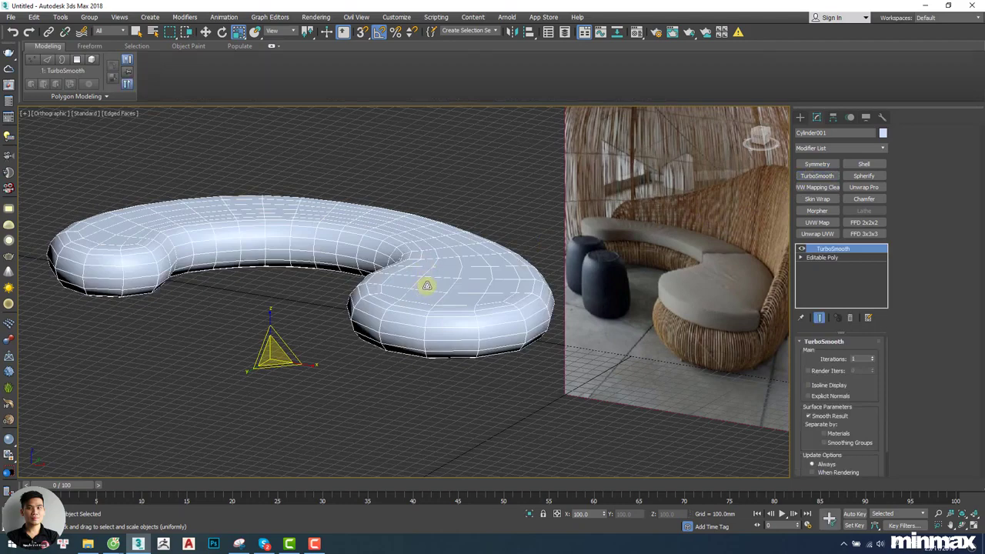
mouse_move(427, 285)
alt+middle_down()
mouse_move(426, 275)
mouse_move(490, 273)
mouse_move(584, 246)
alt+middle_up()
key(F4)
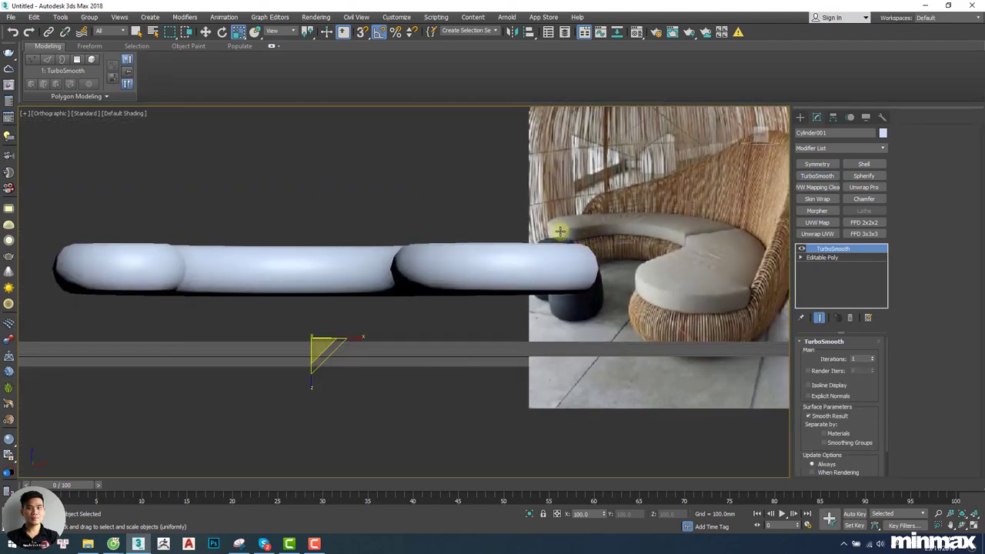
alt+middle_drag(528, 275, 530, 285)
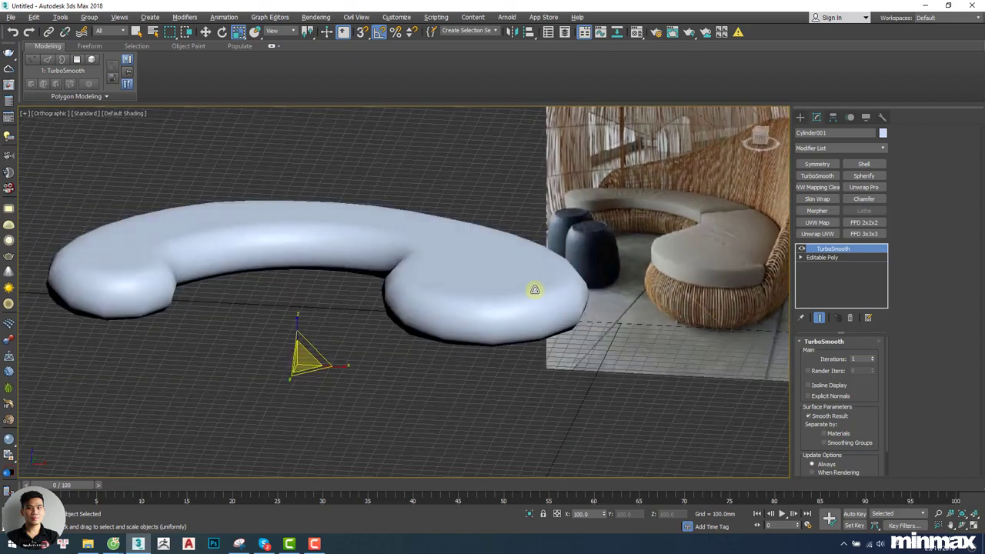
key(F4)
right_click(507, 245)
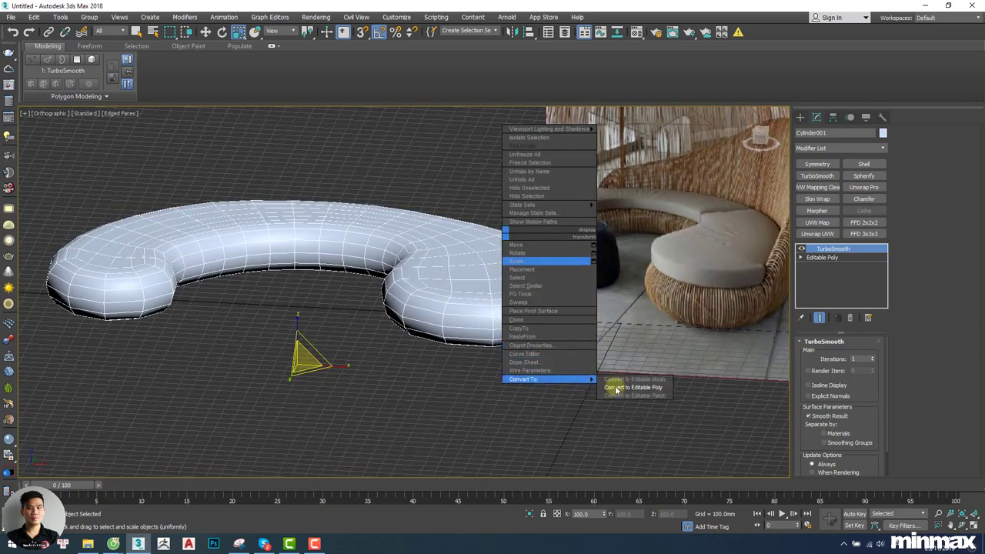
click(640, 376)
Detach the flat top polygons of the seat cushion as a separate object.
middle_drag(568, 255, 502, 347)
scroll(511, 355, down, 3)
scroll(515, 338, up, 4)
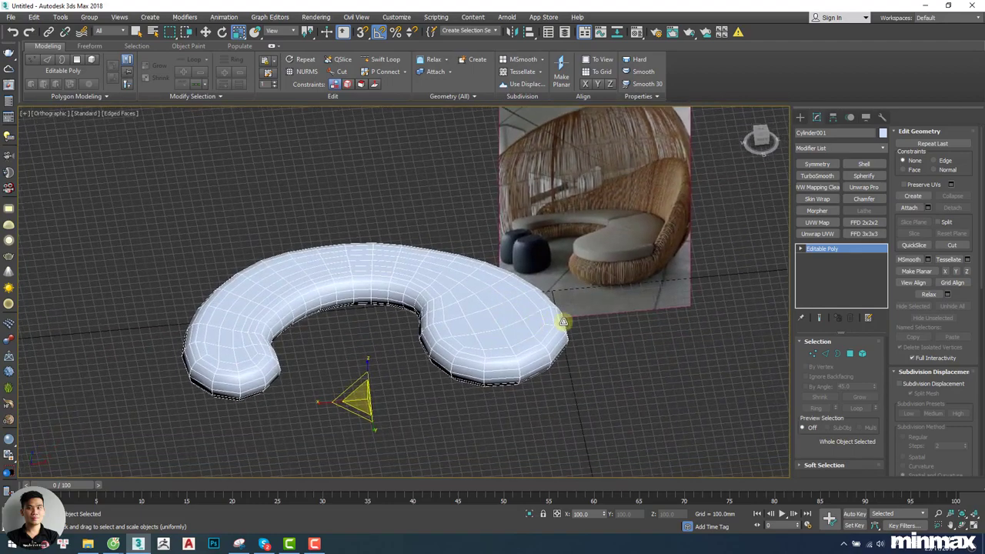
scroll(528, 315, down, 1)
alt+middle_drag(525, 310, 433, 308)
key(4)
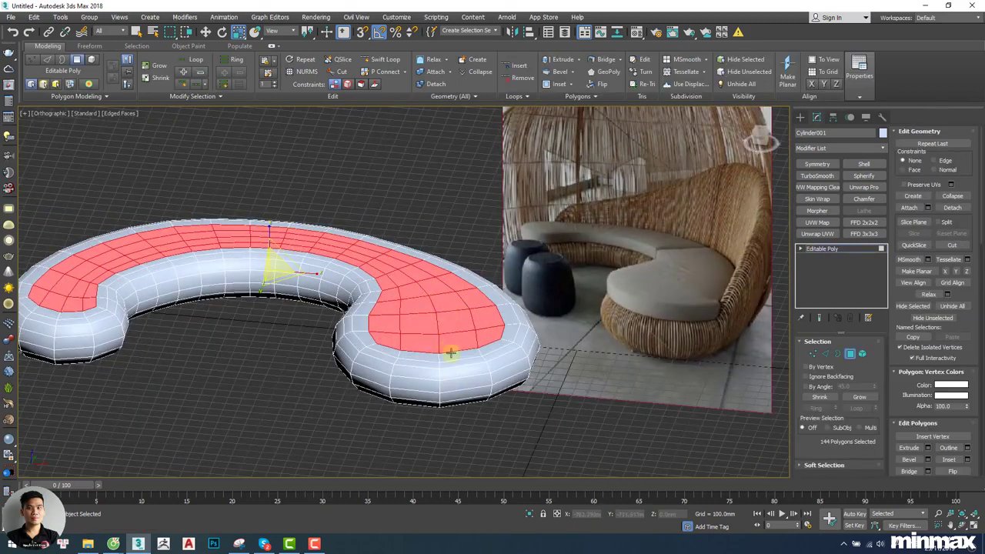
click(433, 83)
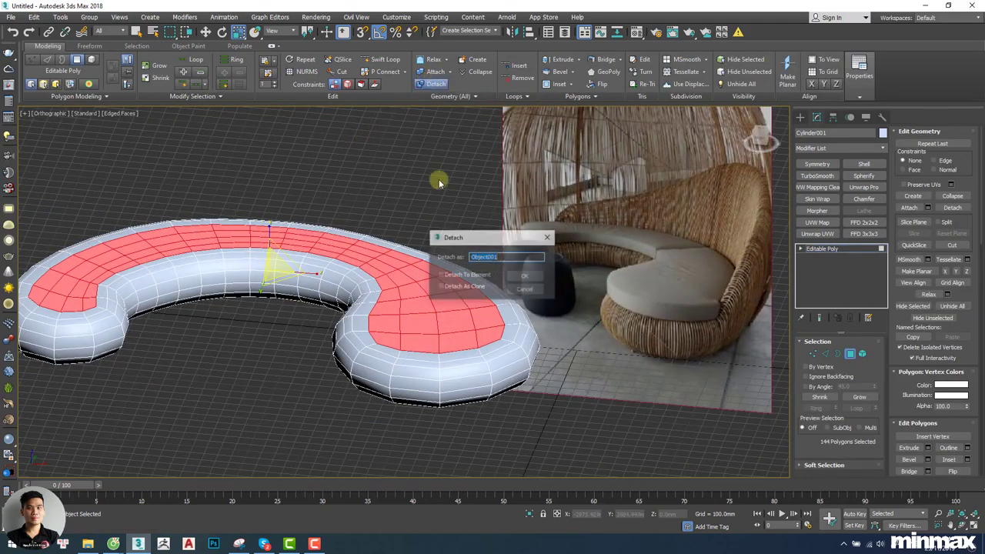
click(523, 278)
key(1)
key(1)
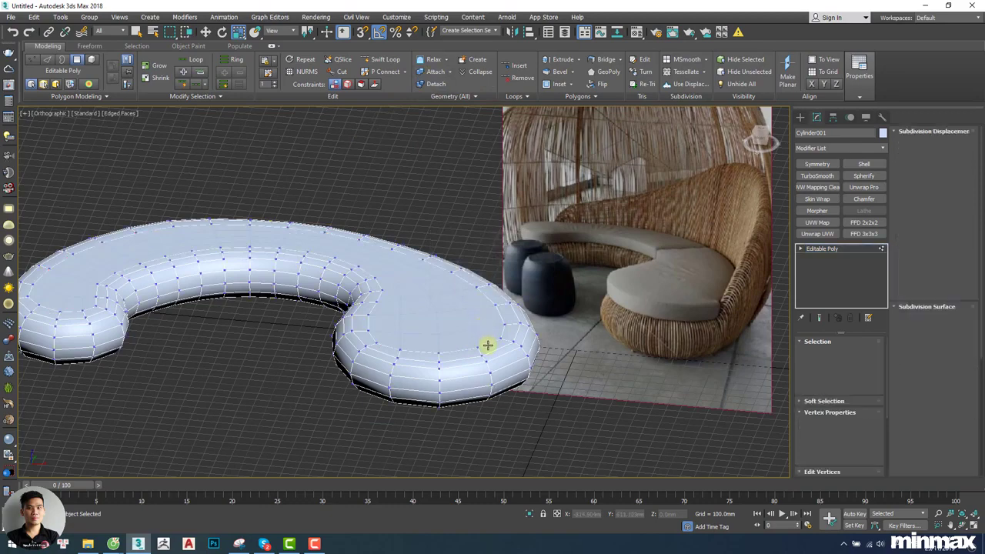
Examine where the woven backrest meets the cushion in the reference photo and compare it with the seat's rim.
scroll(494, 348, down, 2)
alt+middle_drag(492, 348, 635, 308)
scroll(654, 277, up, 2)
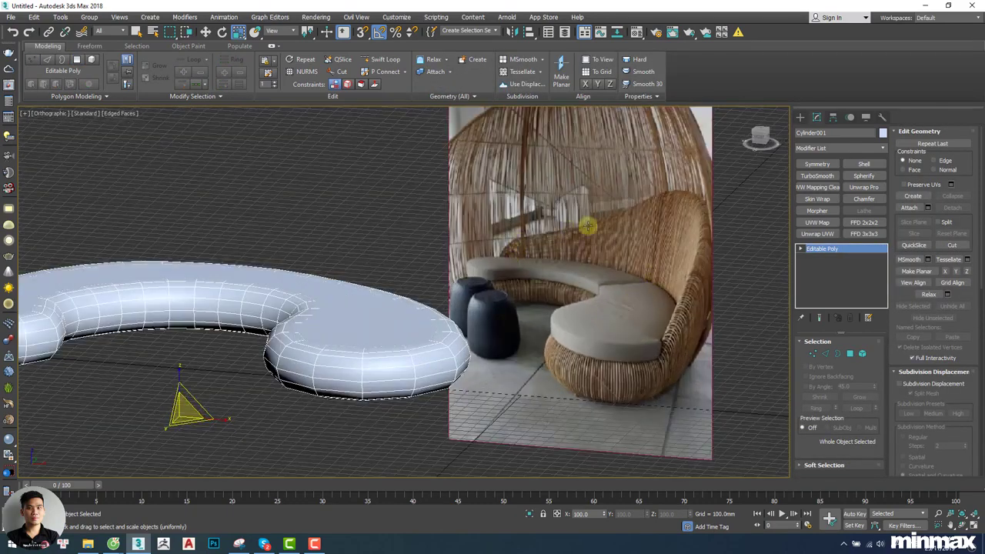
alt+middle_drag(659, 352, 638, 328)
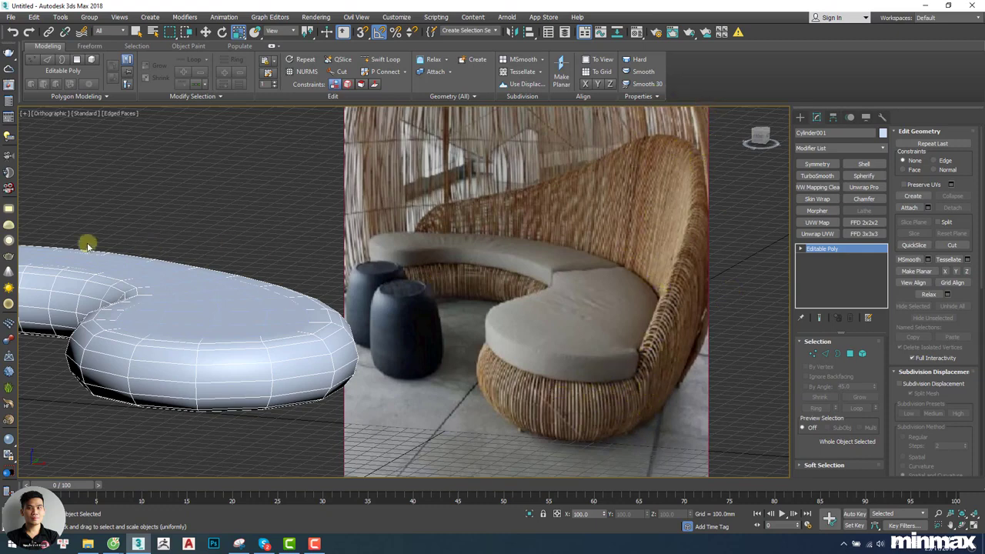
alt+middle_drag(199, 297, 223, 276)
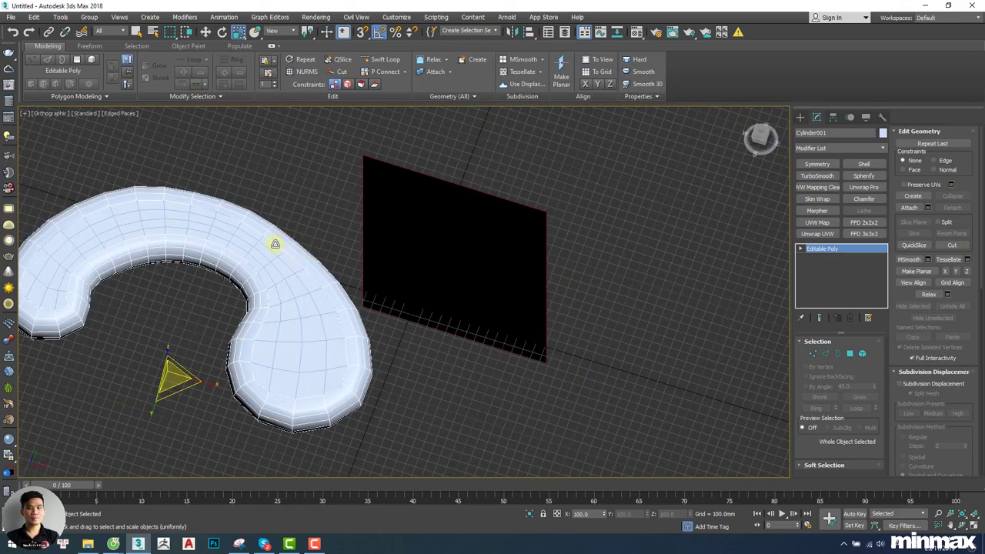
middle_drag(292, 276, 320, 263)
key(5)
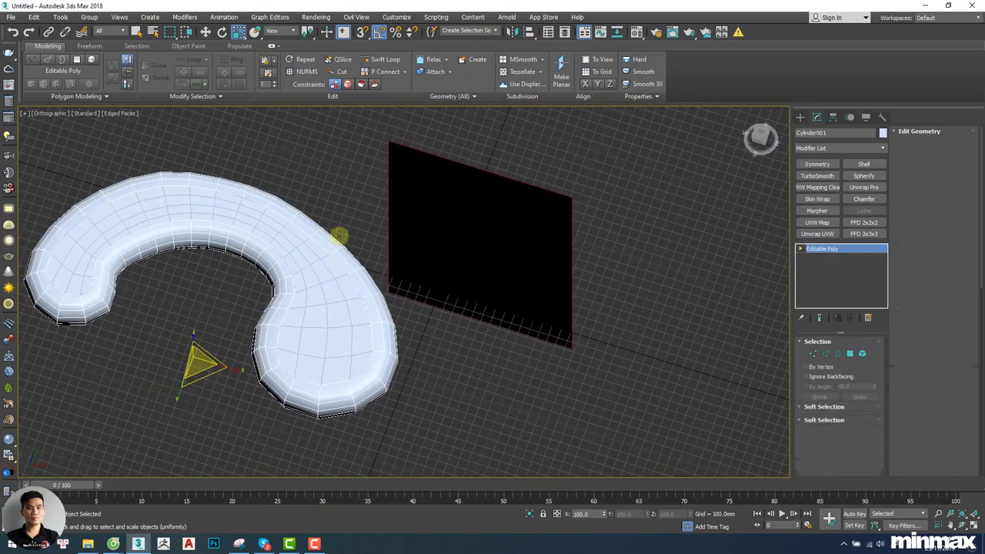
scroll(196, 222, down, 1)
middle_drag(194, 221, 372, 228)
key(5)
middle_drag(397, 275, 344, 275)
Select all remaining polygons of the seat's rounded body in the top view.
key(r)
key(t)
key(z)
scroll(335, 243, down, 2)
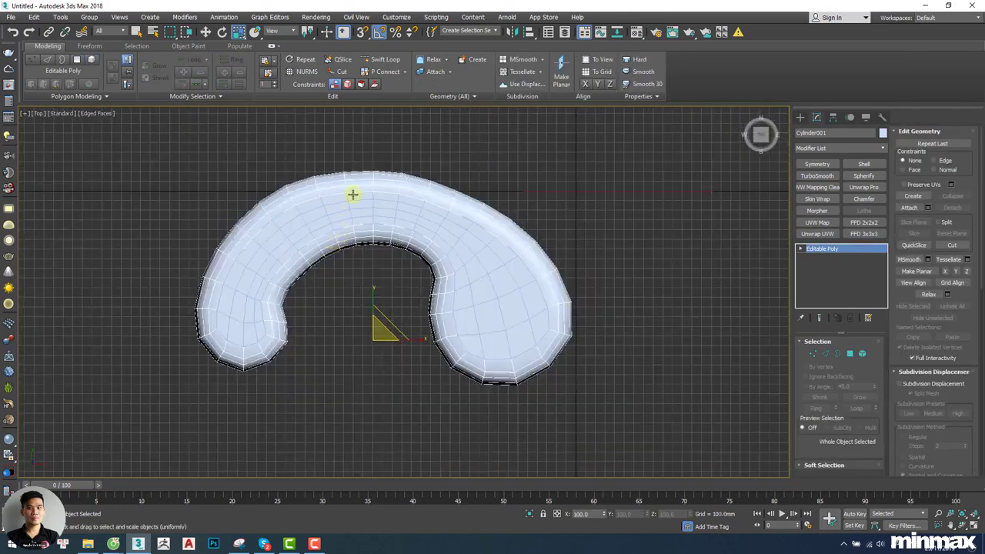
key(4)
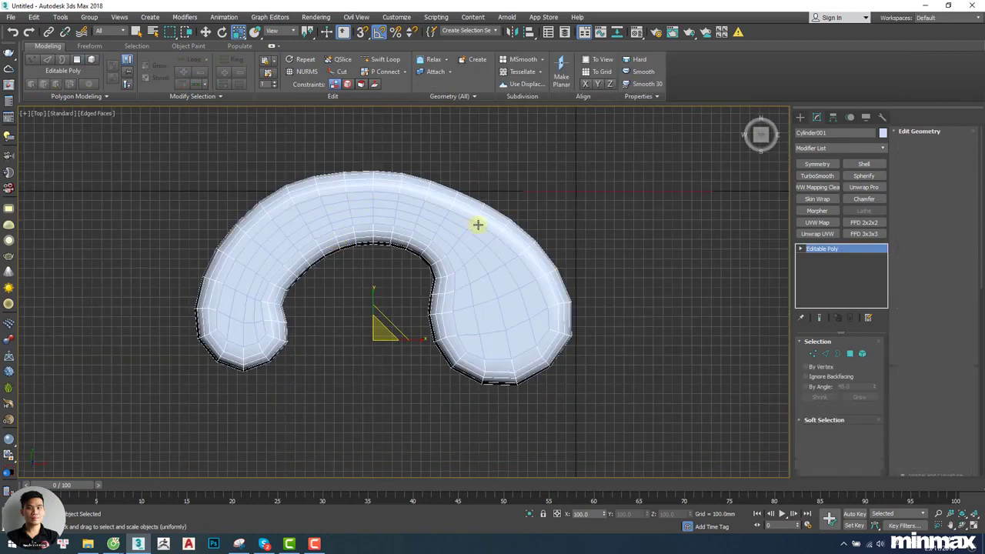
scroll(470, 236, down, 2)
key(ctrl+a)
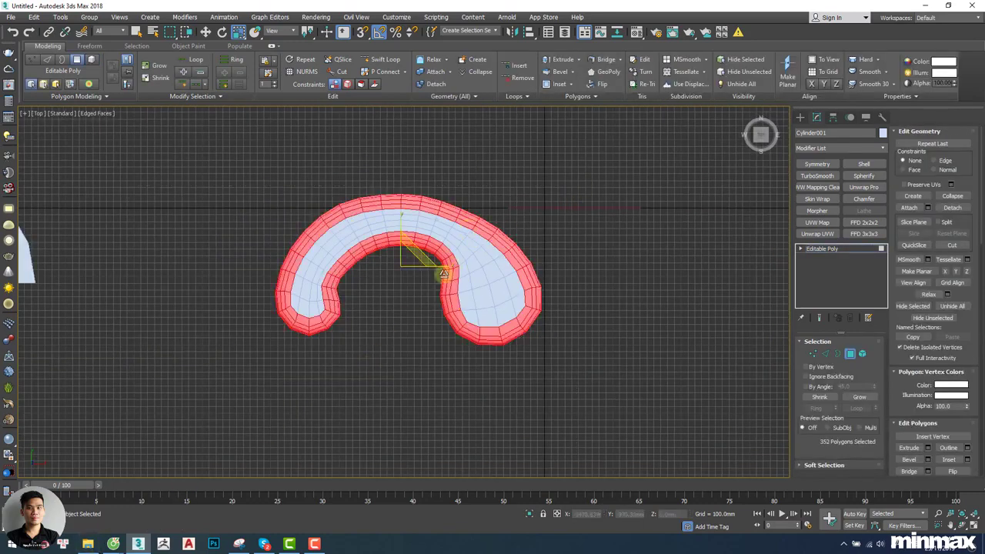
Deselect the seat's middle and lower side polygons in the front view, keeping only the upper rim band selected.
alt+middle_drag(437, 260, 481, 259)
scroll(552, 255, up, 4)
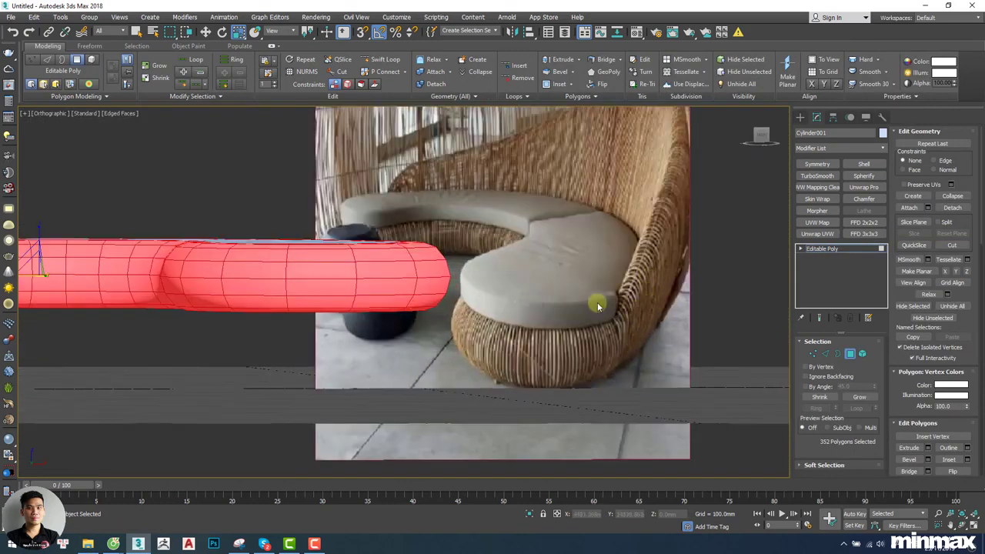
key(f)
scroll(538, 293, down, 2)
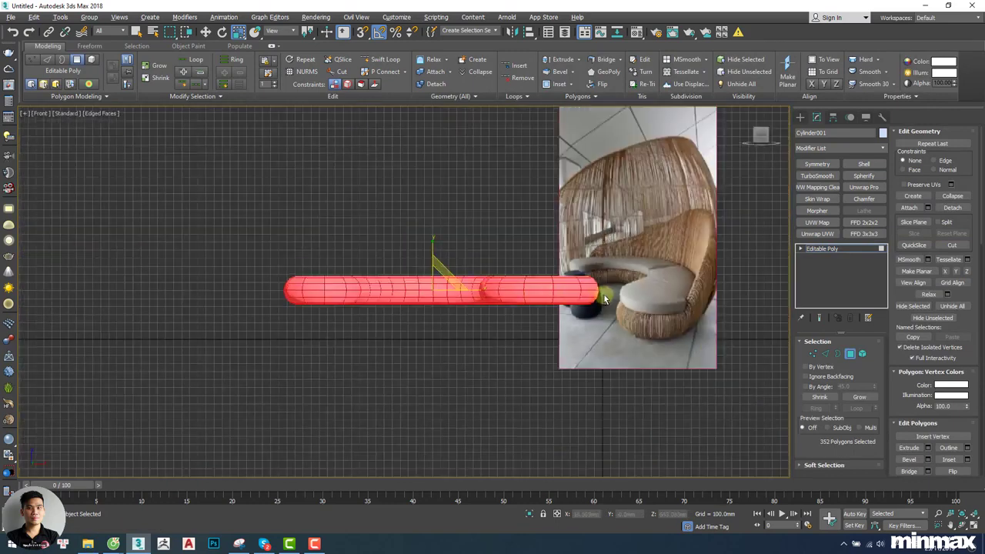
alt+drag(604, 294, 54, 435)
alt+drag(607, 287, 6, 455)
alt+middle_drag(604, 307, 537, 330)
scroll(598, 288, up, 3)
key(f)
scroll(534, 292, down, 3)
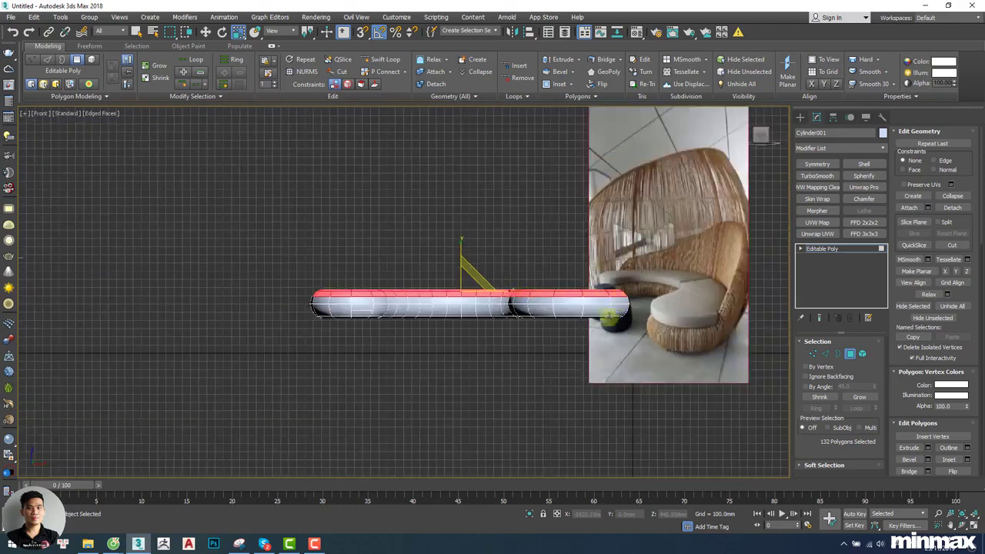
Deselect the upper rim polygons around the front of the seat's wide end.
alt+middle_drag(426, 293, 448, 252)
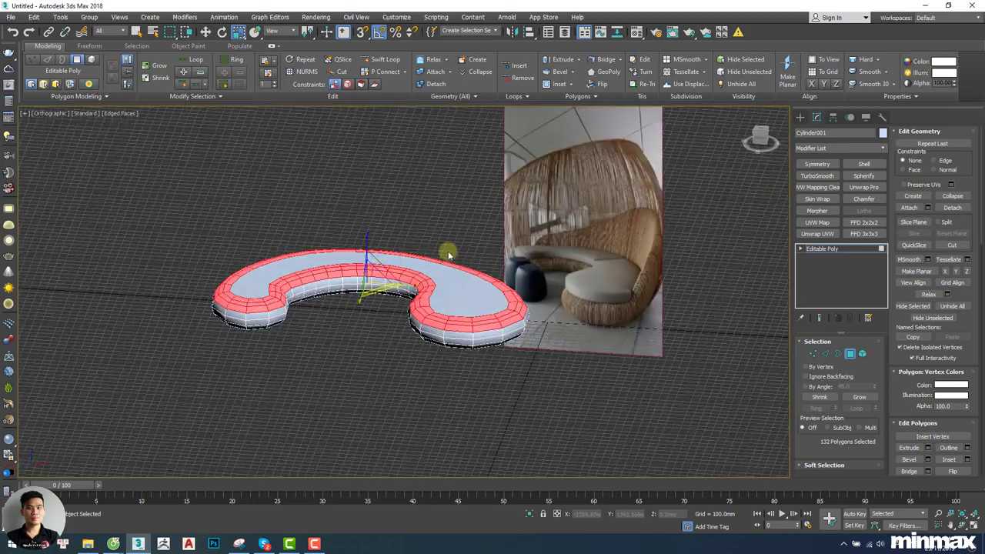
scroll(649, 283, up, 3)
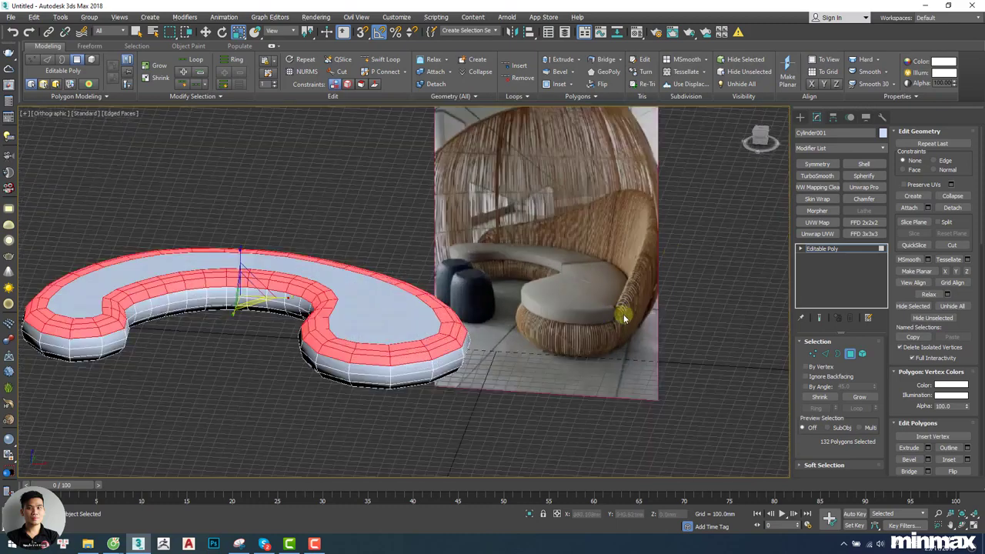
alt+middle_drag(420, 343, 388, 375)
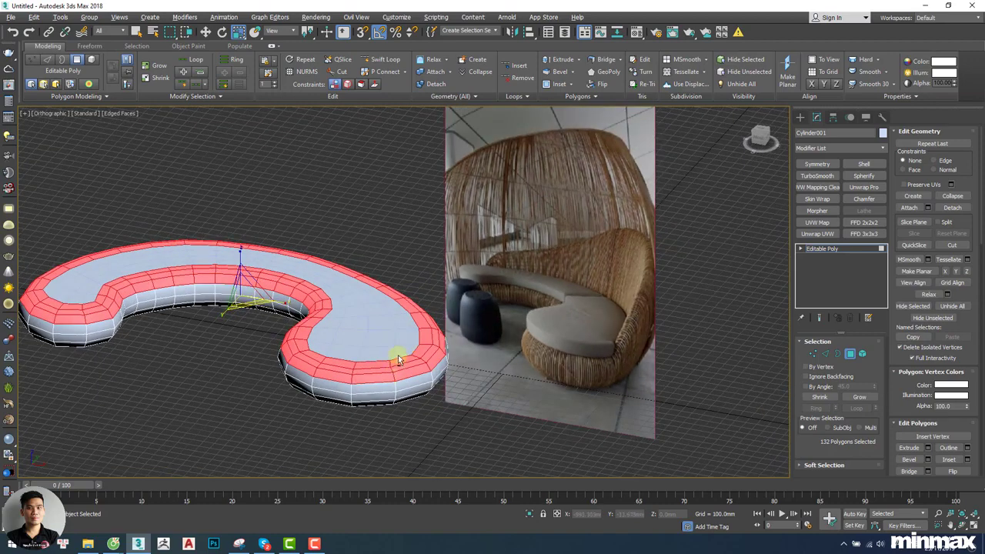
alt+drag(373, 403, 349, 407)
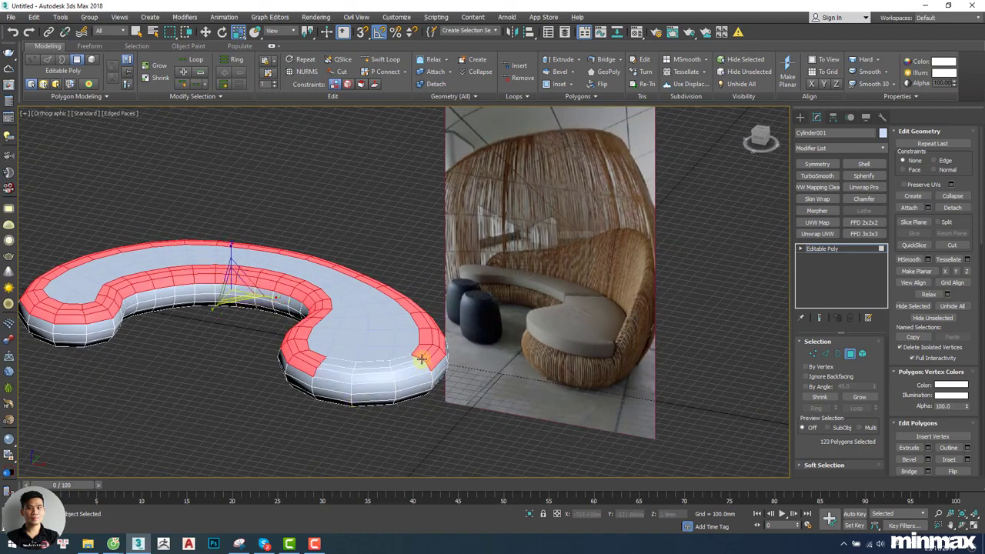
Deselect the upper rim polygons around the seat's narrow end and along the adjoining part of the inner curve.
alt+middle_drag(335, 334, 430, 277)
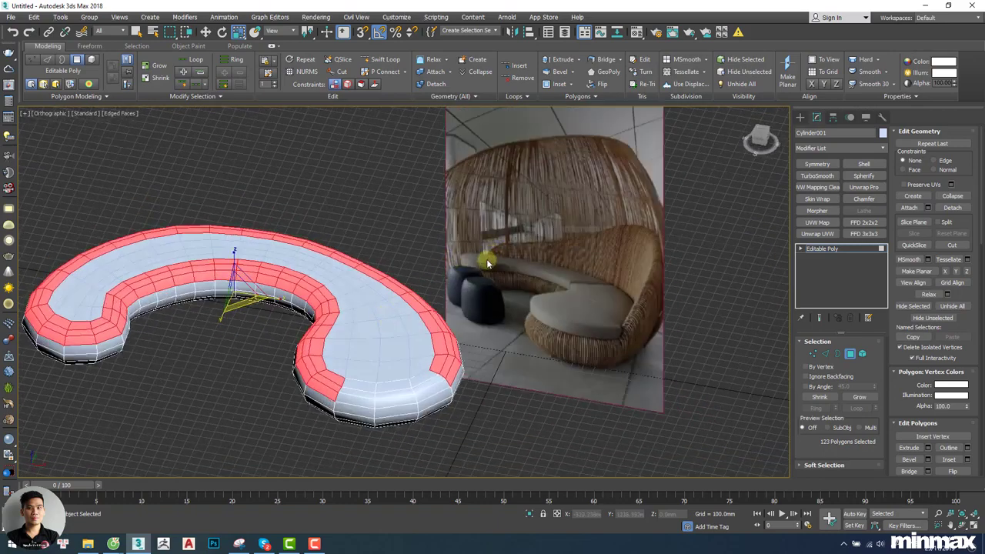
alt+middle_drag(147, 314, 301, 340)
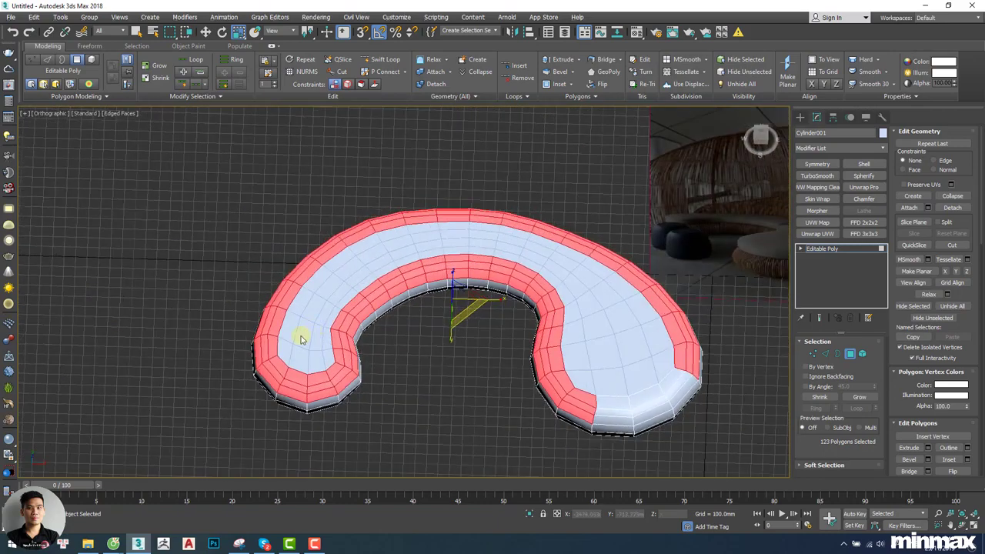
alt+drag(219, 397, 218, 399)
alt+drag(387, 346, 235, 435)
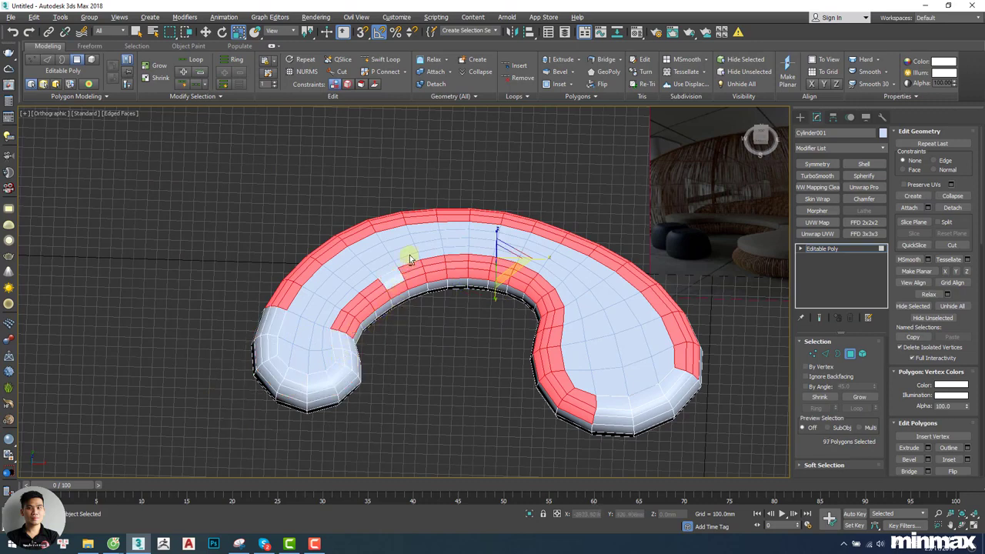
alt+drag(410, 259, 350, 344)
Deselect the rest of the inner-curve rim polygons, leaving only the rim along the seat's outer back edge selected.
alt+middle_drag(403, 306, 385, 321)
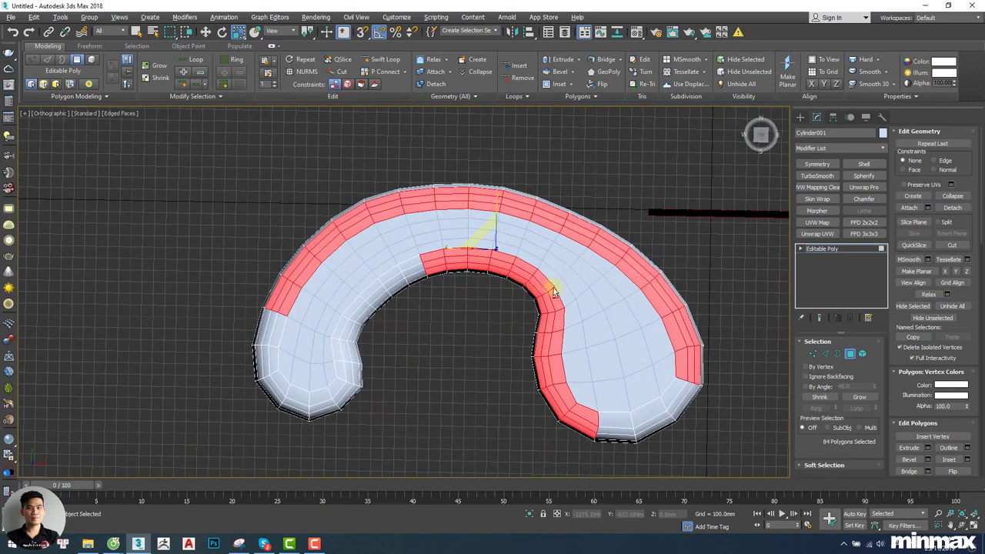
alt+drag(560, 269, 502, 370)
alt+drag(598, 350, 515, 485)
alt+drag(541, 260, 442, 316)
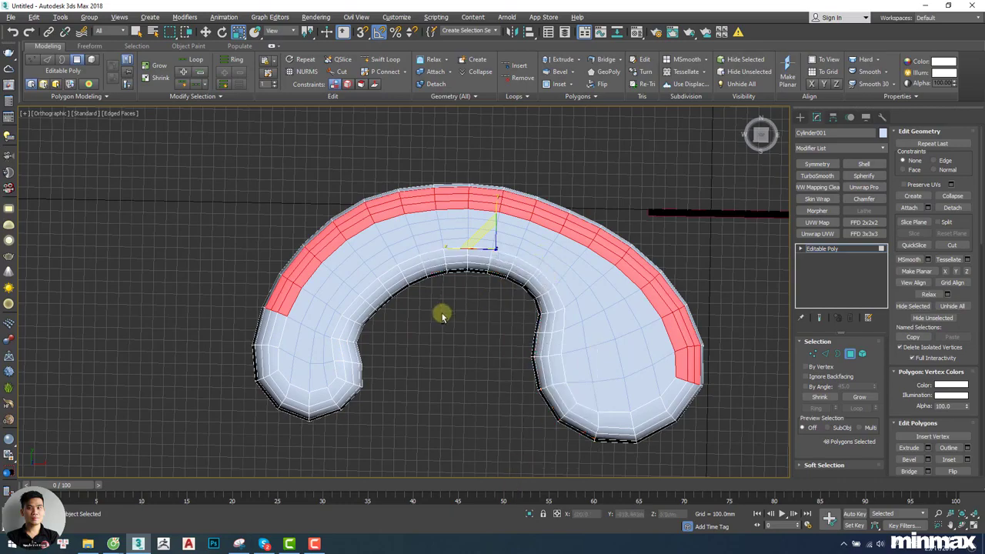
Deselect the innermost row of the outer back rim from the wide end to the narrow end, keeping two rows selected.
alt+middle_drag(464, 271, 585, 348)
alt+middle_drag(476, 206, 790, 198)
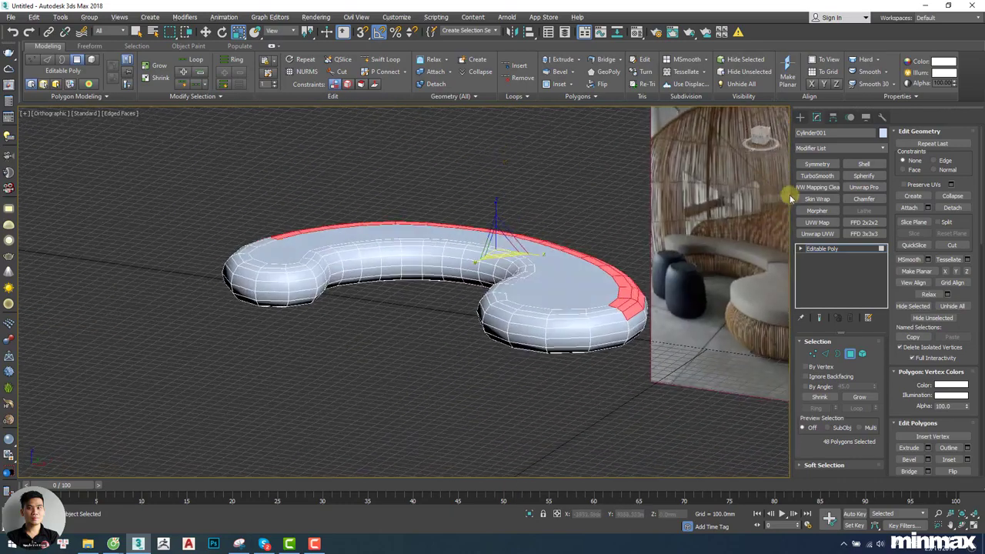
middle_drag(706, 276, 651, 285)
scroll(692, 259, up, 2)
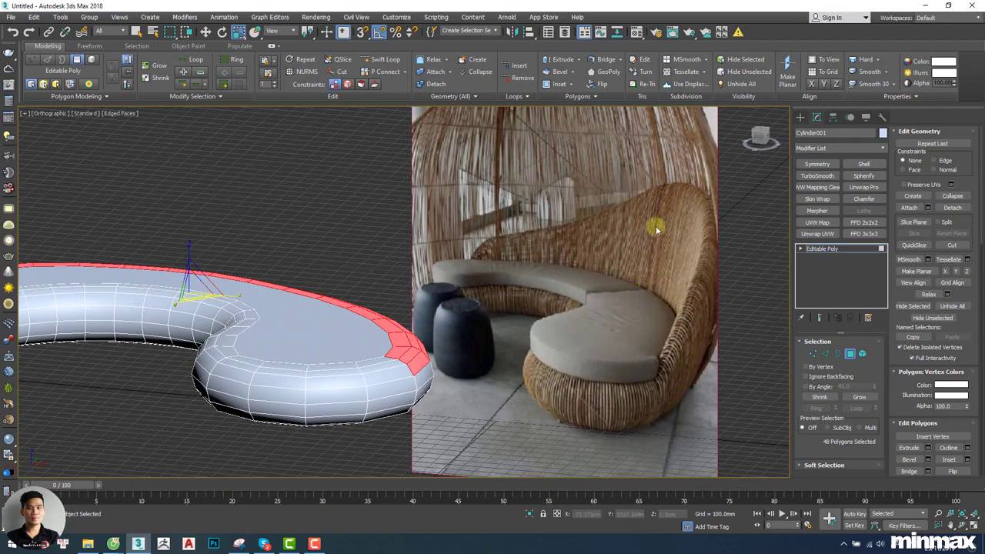
alt+middle_drag(447, 314, 438, 343)
alt+click(398, 438)
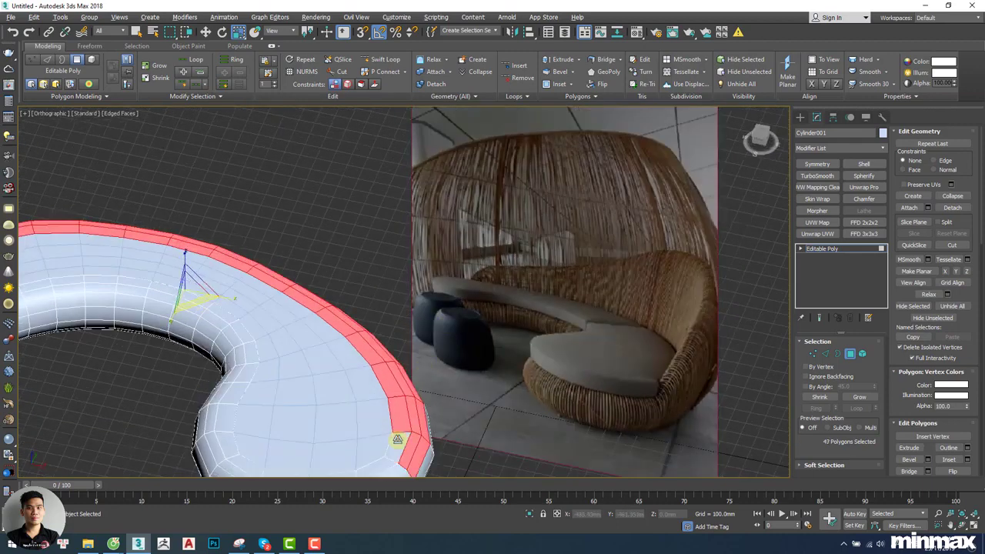
alt+click(397, 421)
alt+click(388, 383)
alt+click(362, 352)
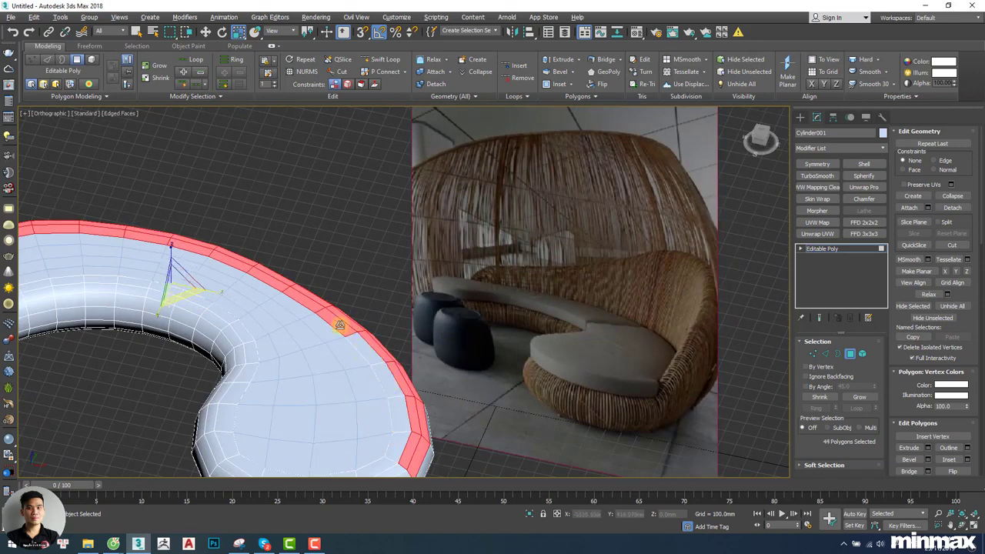
alt+click(339, 325)
middle_drag(323, 316, 433, 303)
alt+click(433, 304)
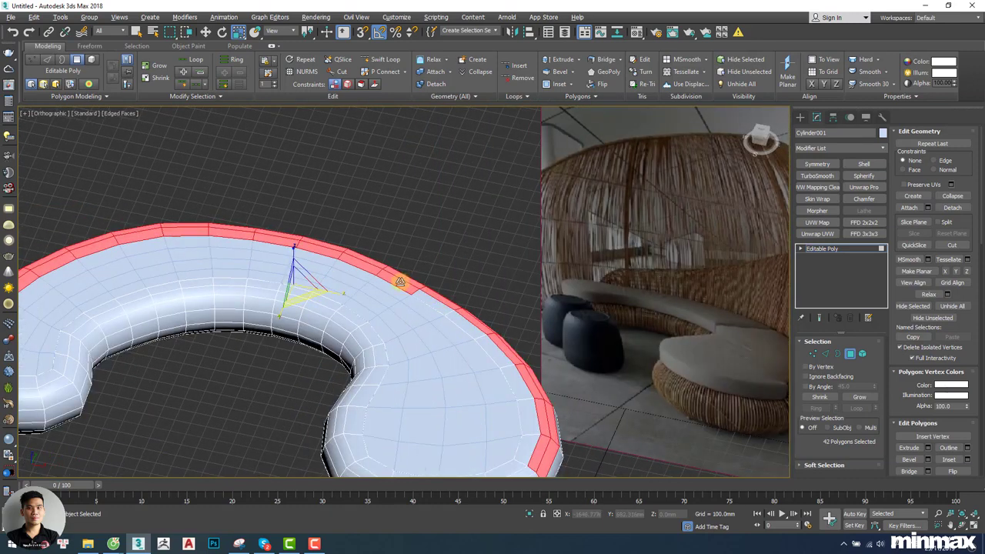
alt+click(400, 282)
alt+click(367, 264)
alt+click(336, 254)
alt+click(269, 241)
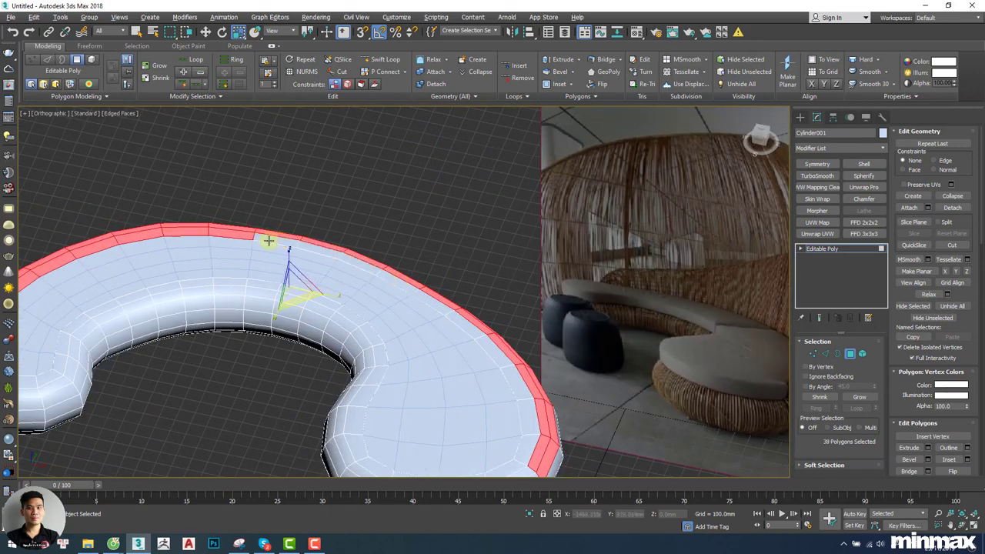
alt+click(223, 228)
alt+middle_drag(208, 223, 189, 213)
alt+click(189, 194)
alt+click(152, 189)
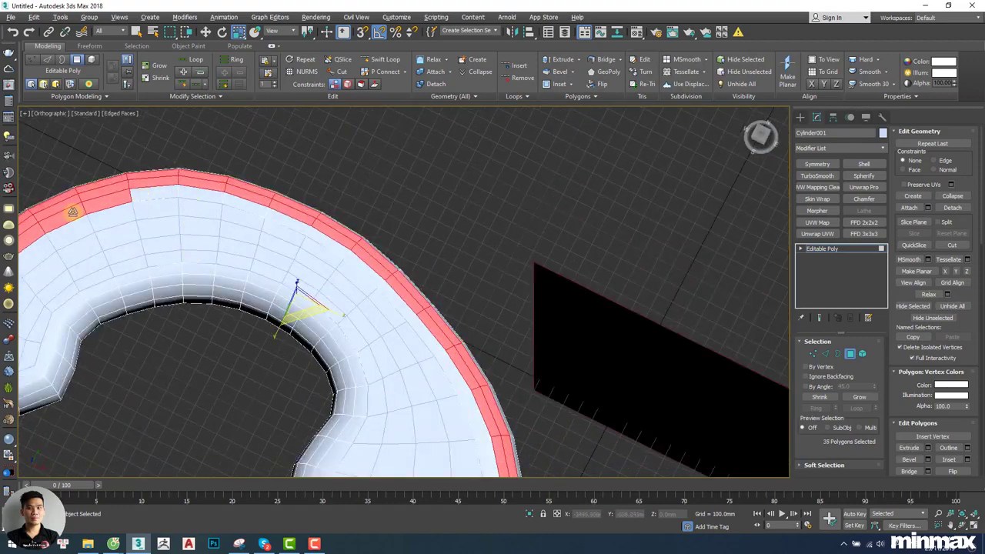
alt+click(72, 211)
alt+click(100, 202)
middle_drag(49, 226, 185, 226)
alt+click(171, 229)
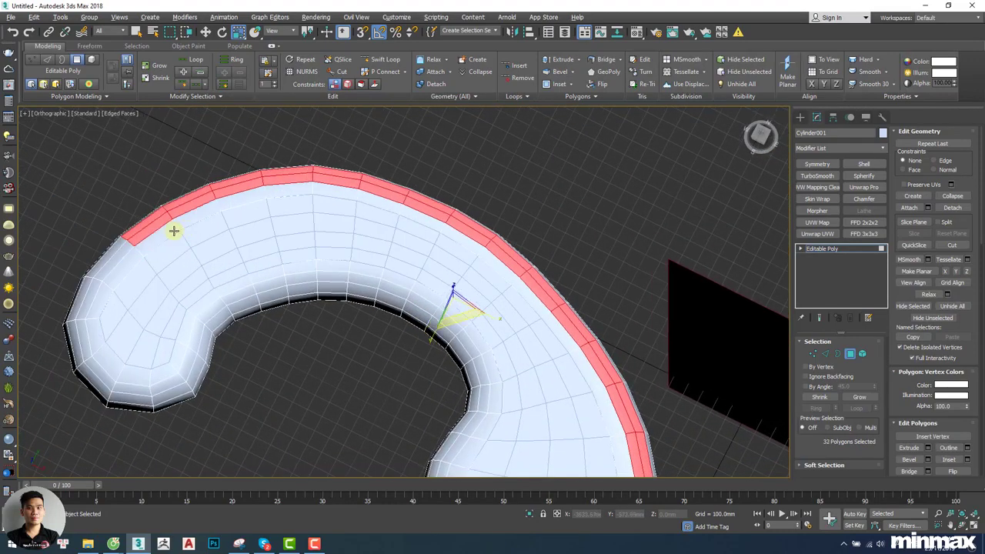
Add an FFD 4x4x4 modifier to the selected polygons along the seat's outer back rim.
scroll(174, 231, down, 4)
alt+middle_drag(296, 331, 327, 180)
alt+middle_drag(441, 331, 361, 340)
scroll(371, 306, up, 2)
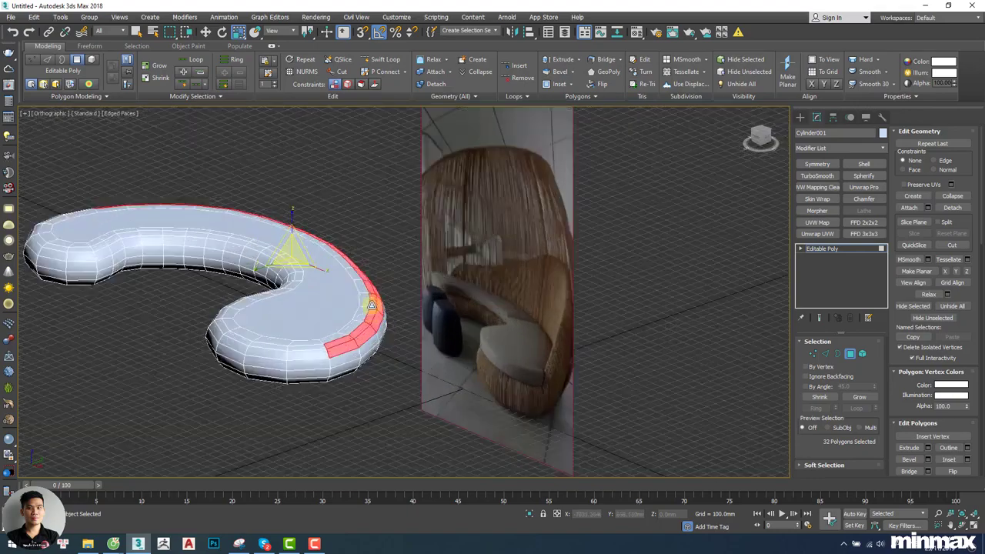
alt+middle_drag(371, 306, 380, 325)
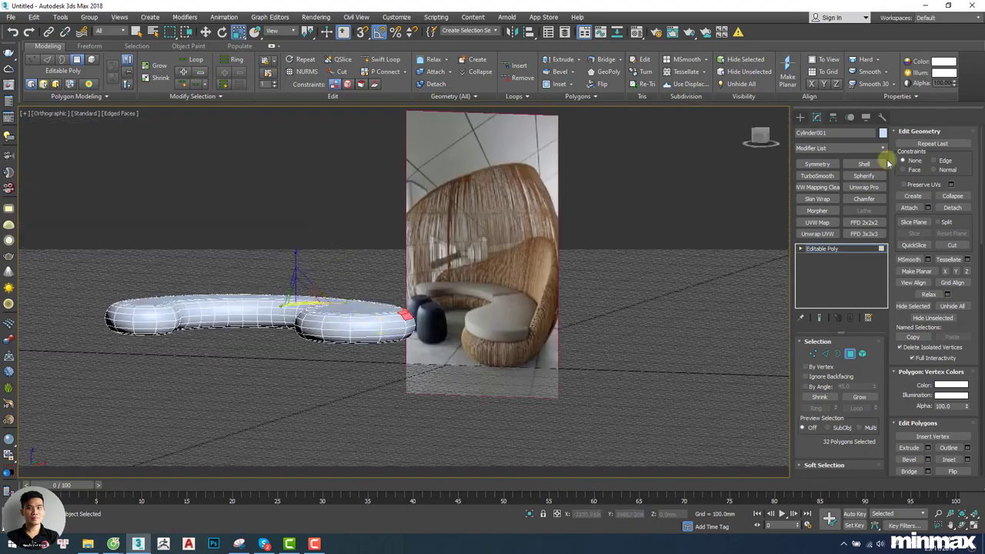
alt+middle_drag(672, 209, 731, 255)
click(817, 148)
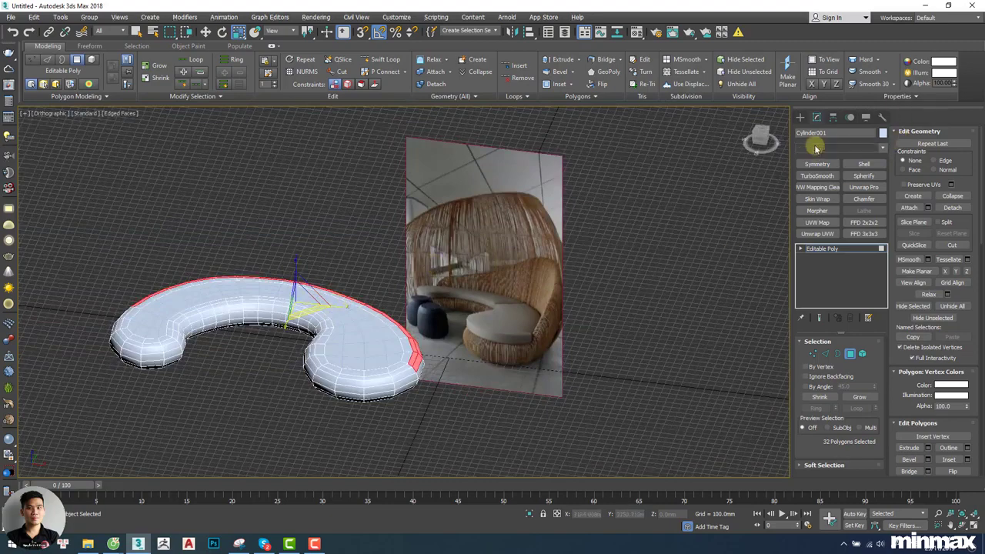
scroll(815, 231, down, 10)
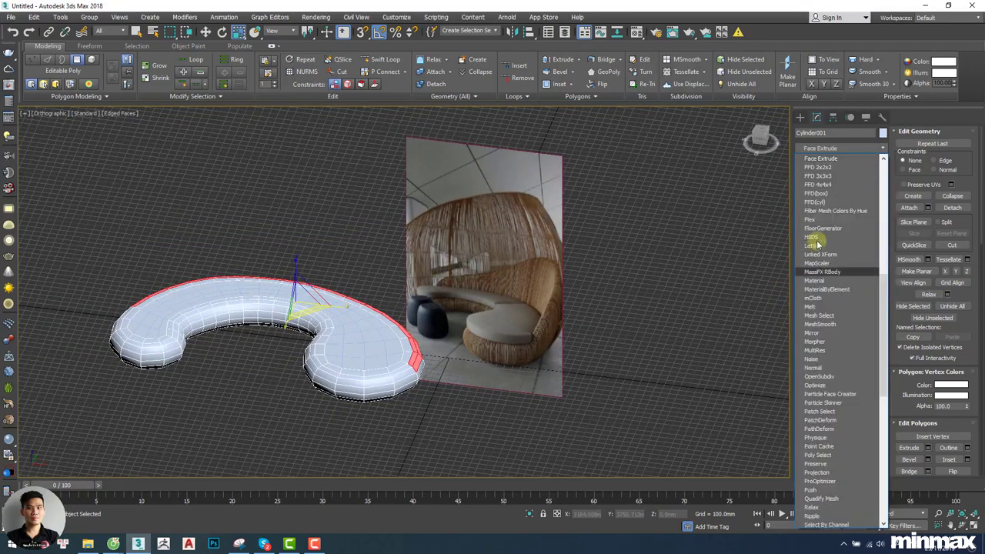
click(820, 185)
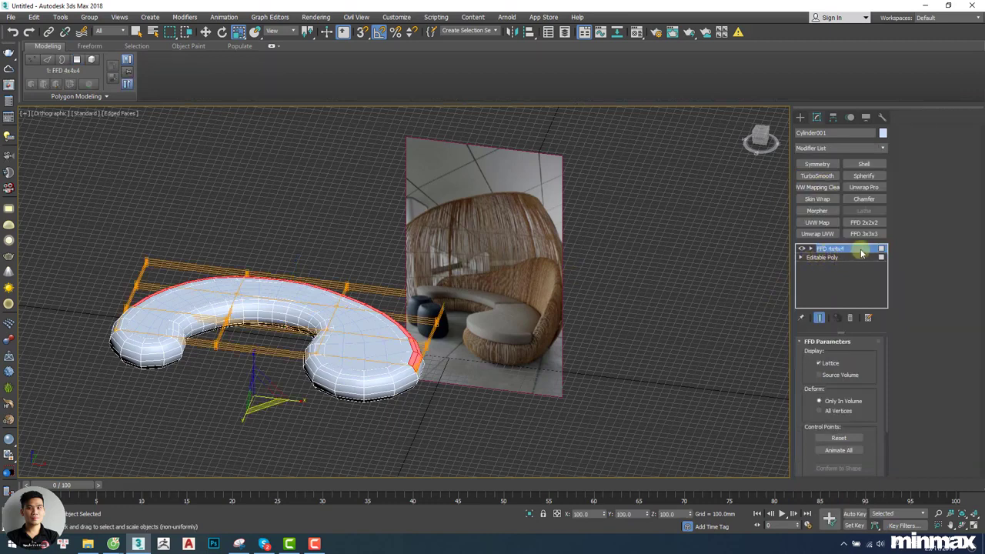
In the front view, raise the upper control points in the lattice's third column from the narrow end to about Z 2937 mm.
middle_drag(328, 287, 339, 302)
key(f)
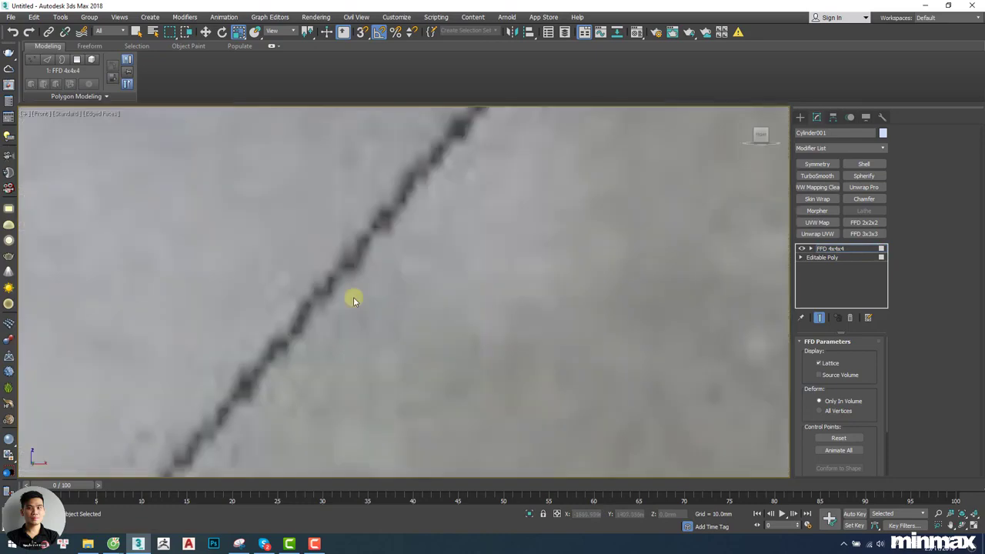
middle_drag(512, 297, 501, 310)
key(F3)
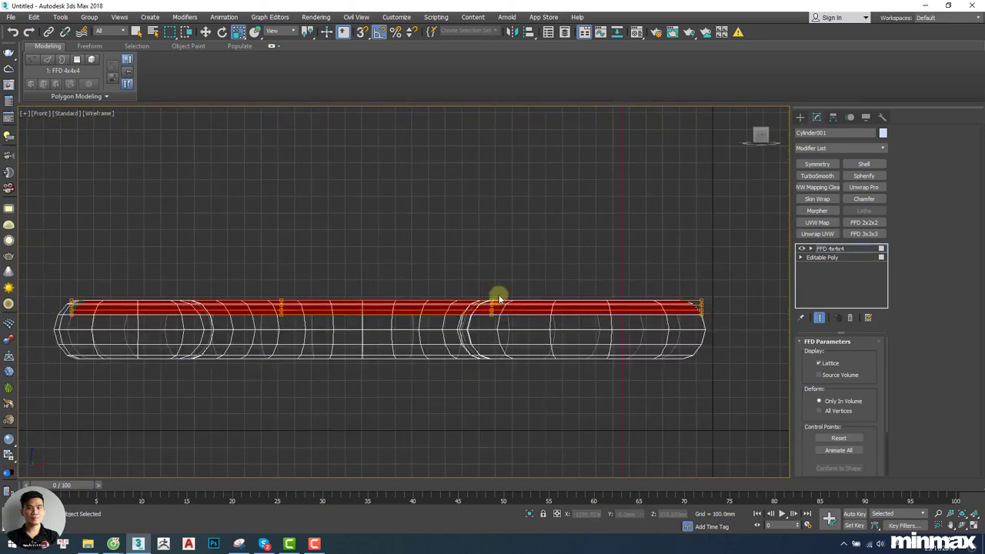
click(486, 308)
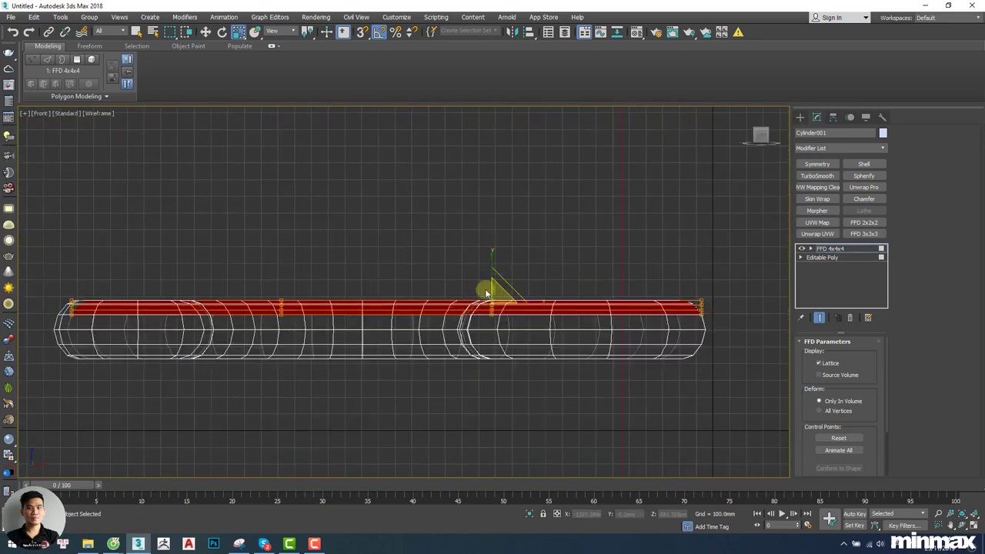
middle_drag(488, 286, 431, 341)
key(F3)
scroll(434, 341, down, 2)
key(w)
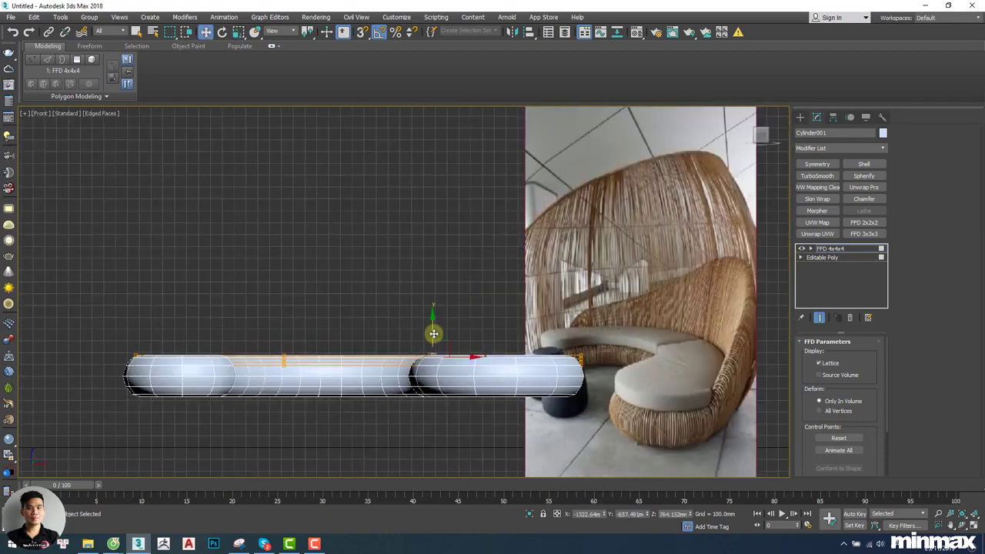
drag(434, 333, 433, 88)
Lower the frontmost of the raised lattice control points to about Z 1798 mm.
alt+middle_drag(446, 207, 532, 213)
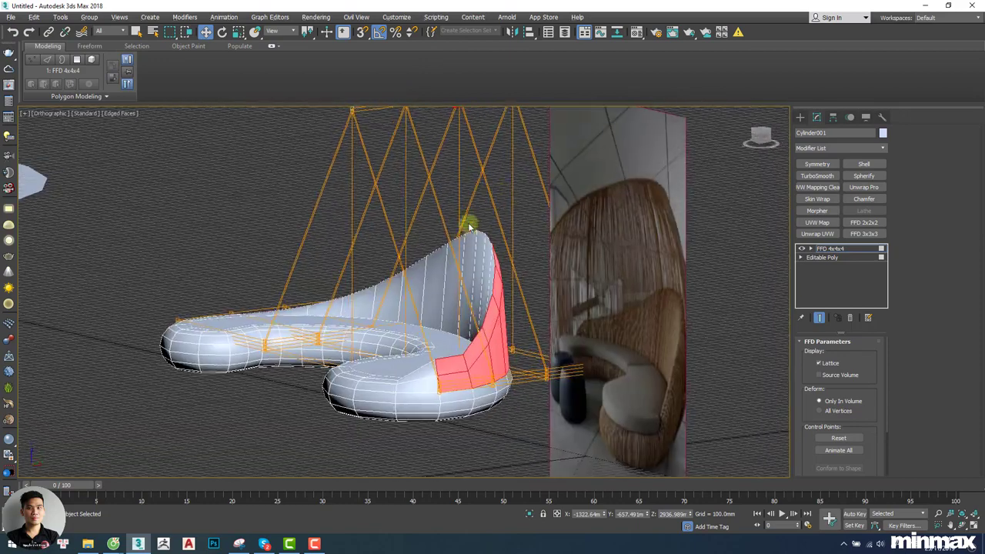
alt+middle_drag(469, 227, 351, 131)
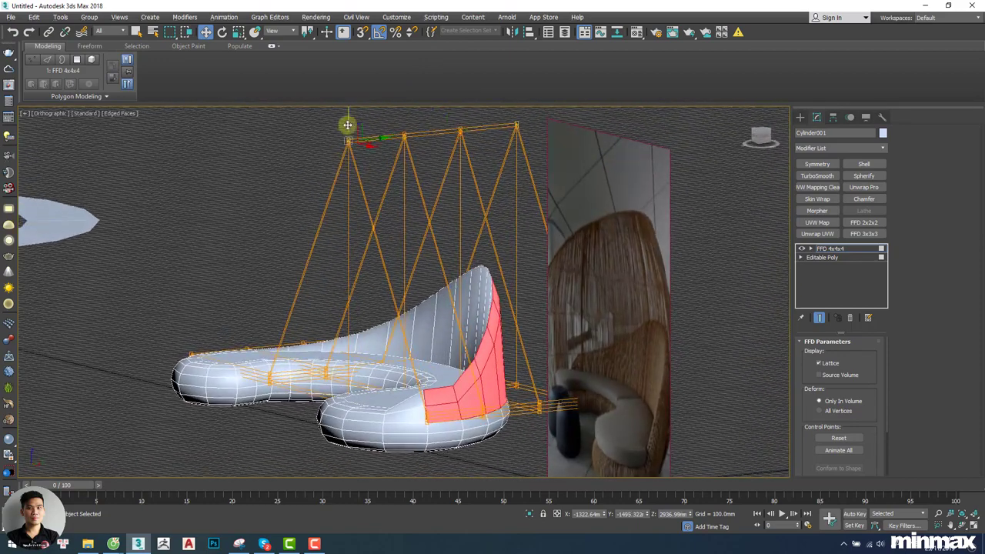
drag(348, 125, 350, 274)
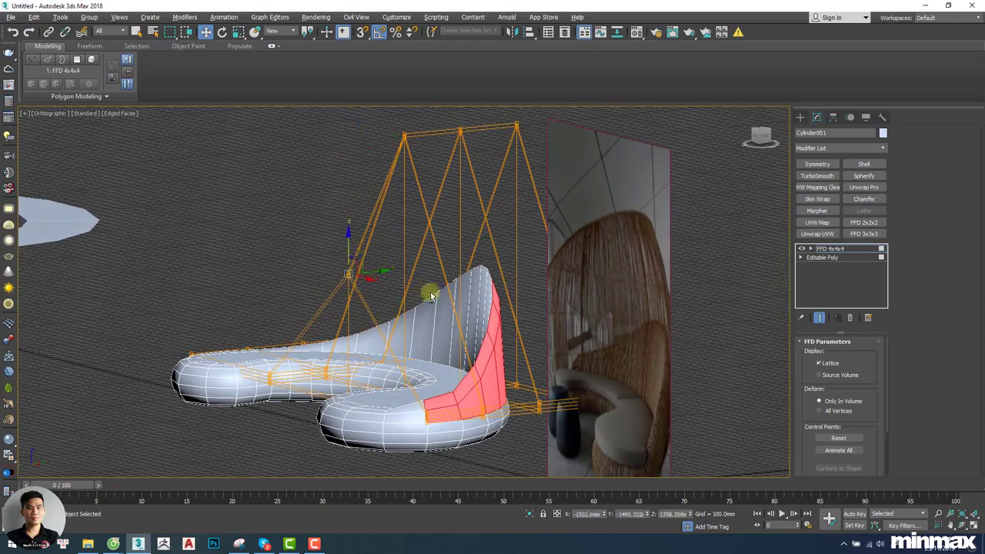
Shift the three remaining high control points backward along Y to about Y -3 mm so the backrest leans outward.
alt+middle_drag(430, 295, 505, 298)
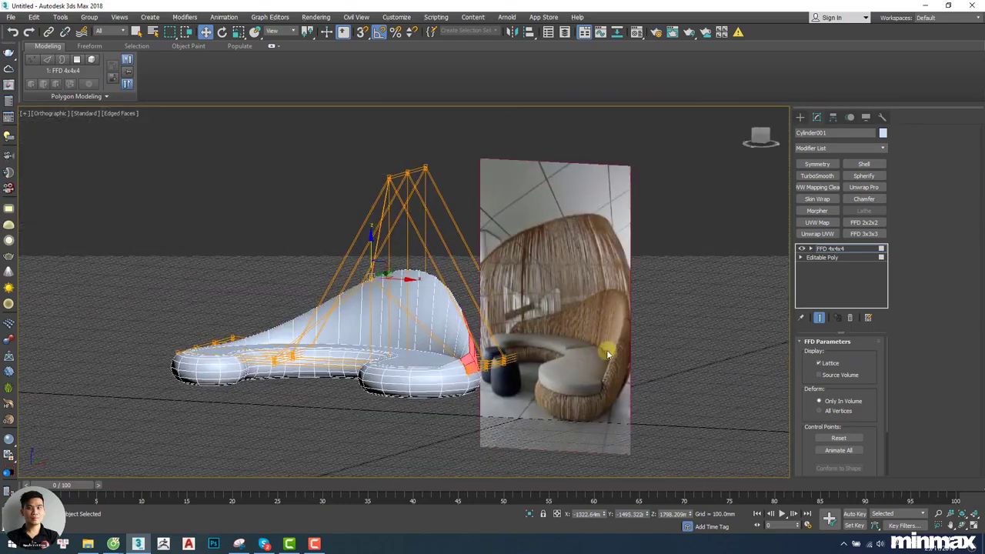
mouse_move(608, 353)
alt+middle_down()
mouse_move(621, 334)
mouse_move(598, 359)
alt+middle_up()
scroll(585, 308, up, 5)
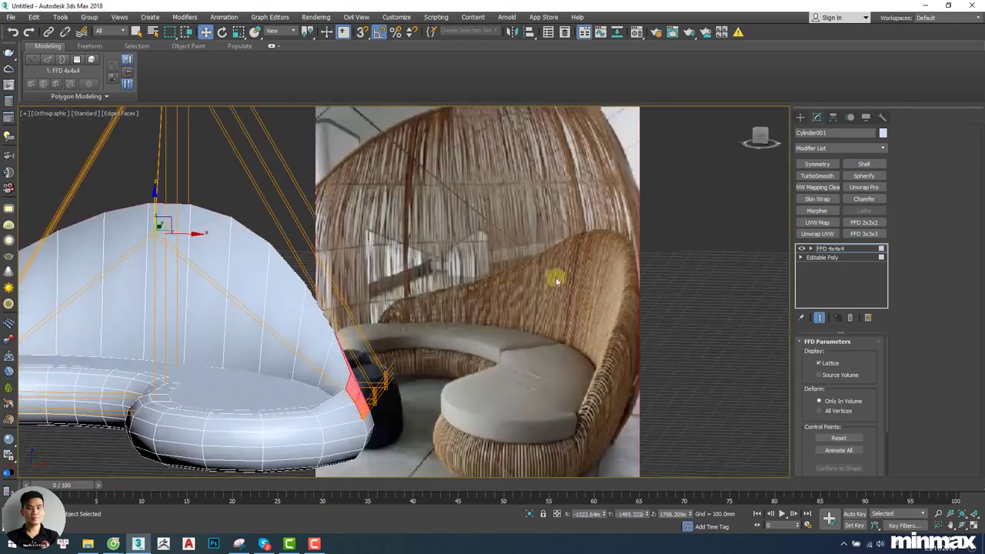
scroll(552, 310, down, 8)
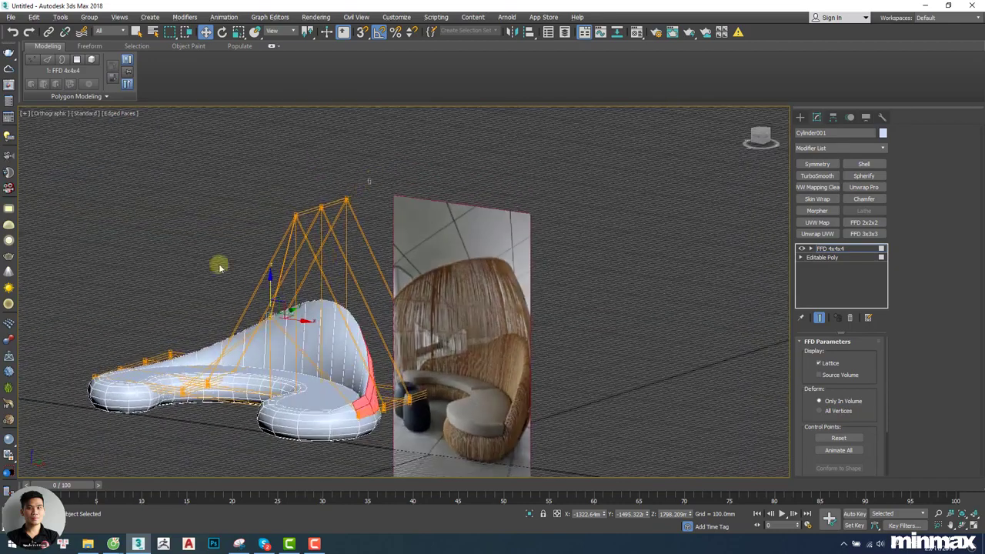
alt+middle_drag(301, 213, 282, 329)
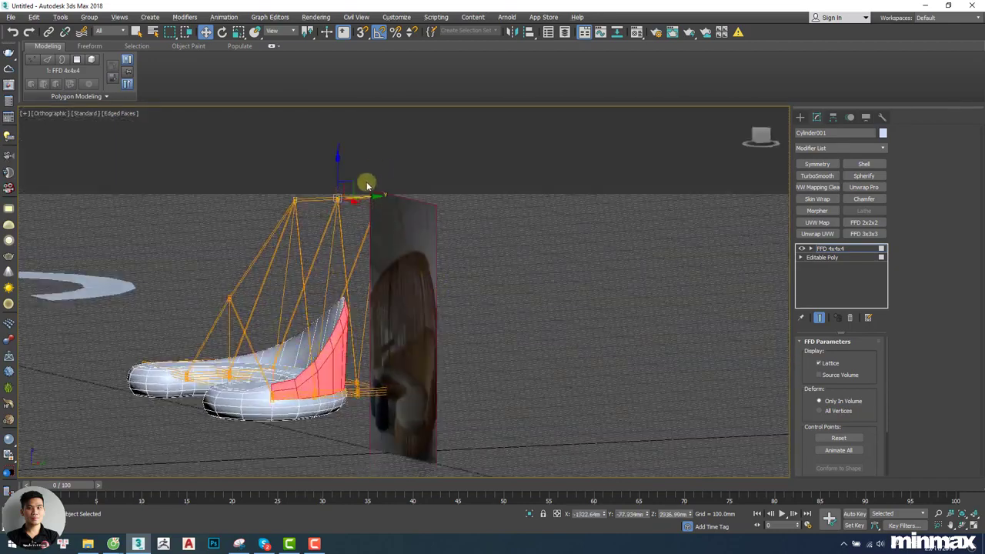
mouse_move(360, 198)
mouse_down()
mouse_move(371, 197)
mouse_move(364, 200)
mouse_up()
Compare the backrest's curve and its two ends with the sofa in the reference photo from several angles.
alt+middle_drag(348, 203, 403, 336)
scroll(567, 365, up, 3)
alt+middle_drag(567, 366, 574, 368)
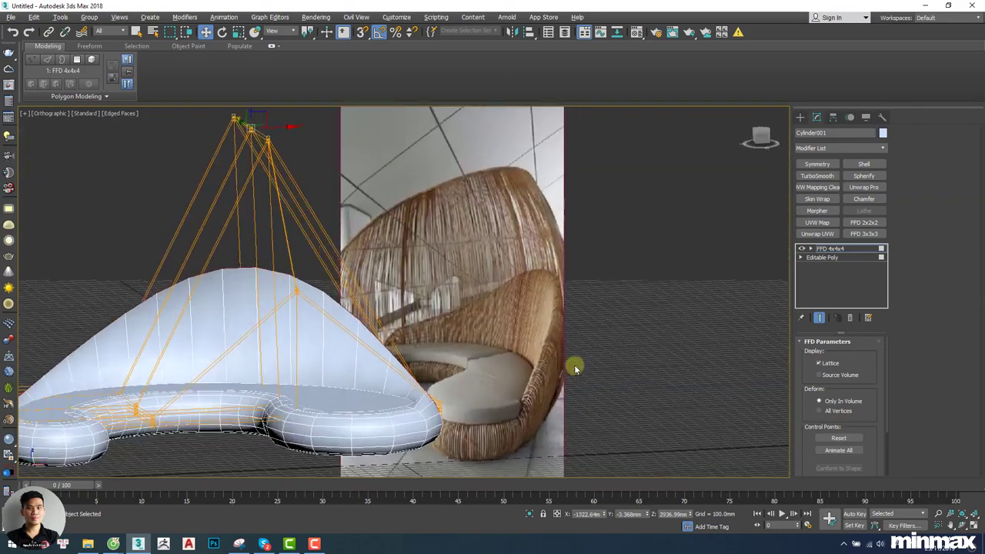
alt+middle_drag(525, 337, 516, 346)
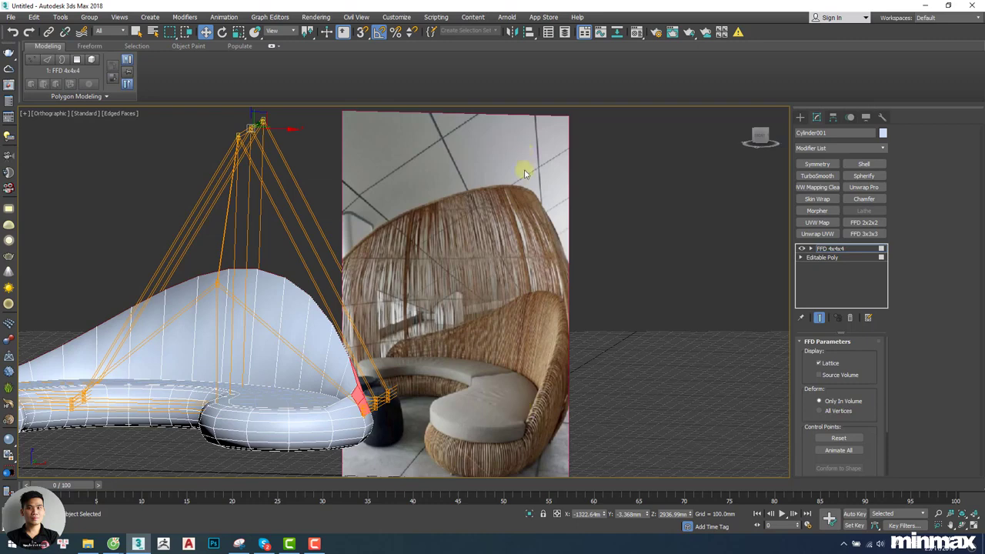
middle_drag(510, 314, 527, 285)
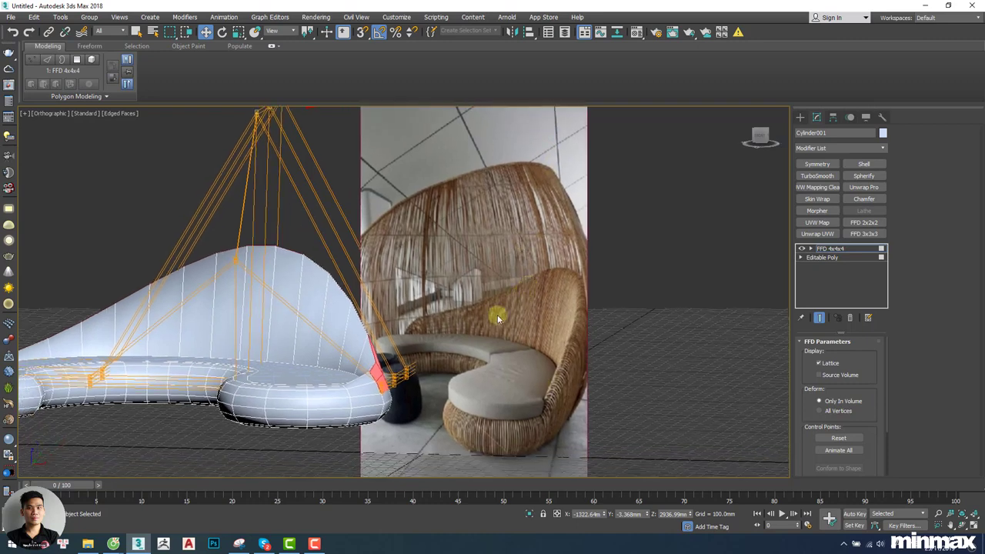
middle_drag(437, 311, 540, 301)
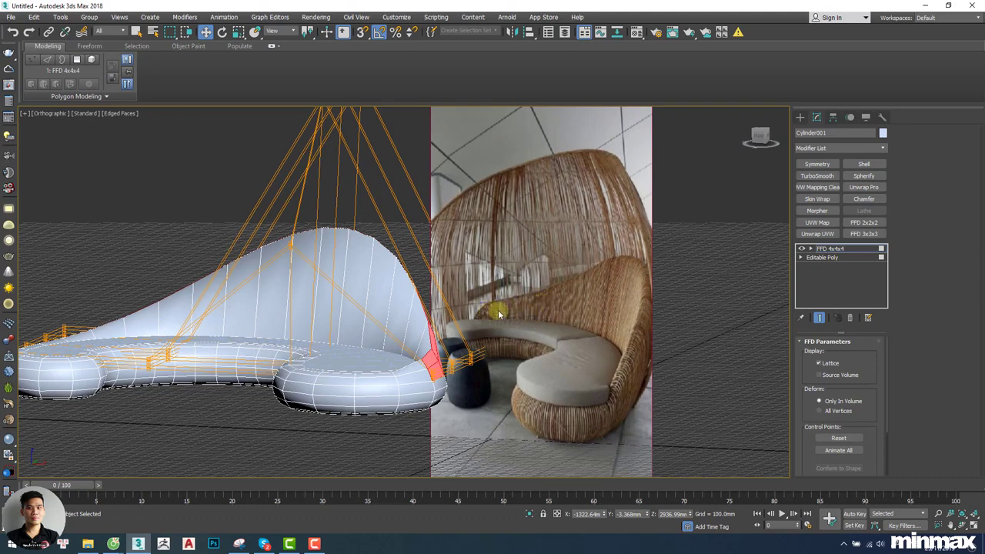
scroll(468, 314, up, 3)
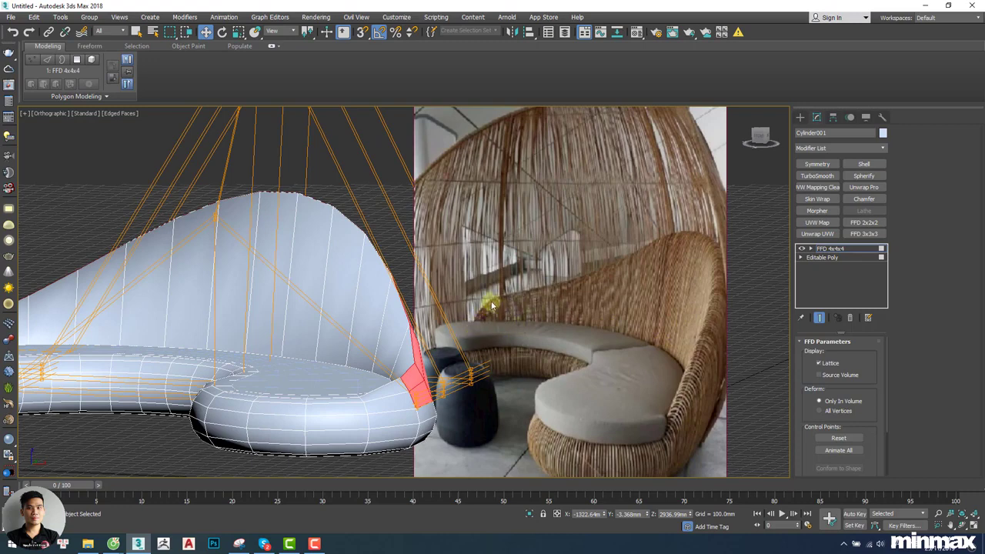
alt+middle_drag(448, 312, 411, 302)
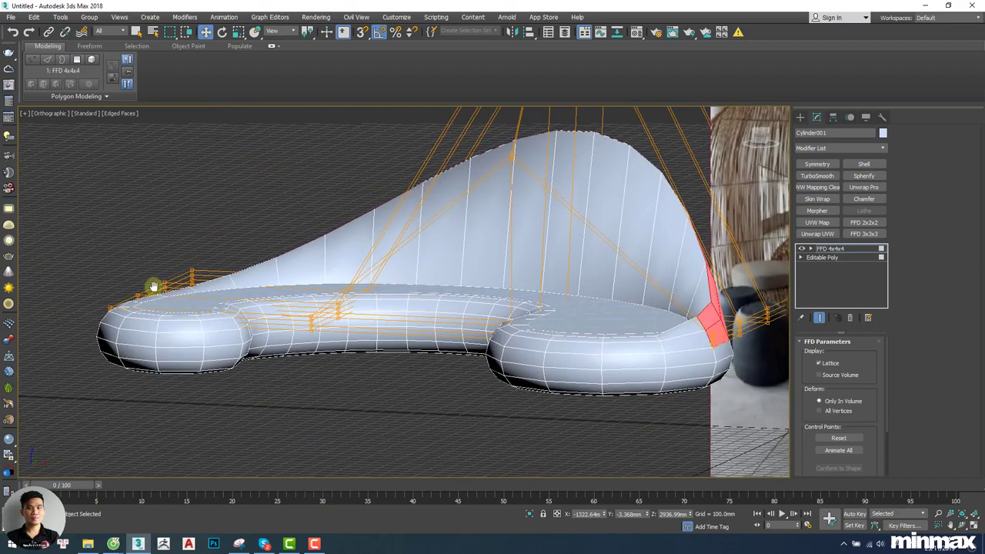
Raise the middle upper control points at the lattice's narrow end, placing the one nearer the front at about Z 865 mm.
middle_drag(154, 286, 255, 293)
scroll(206, 293, up, 2)
middle_drag(179, 291, 184, 303)
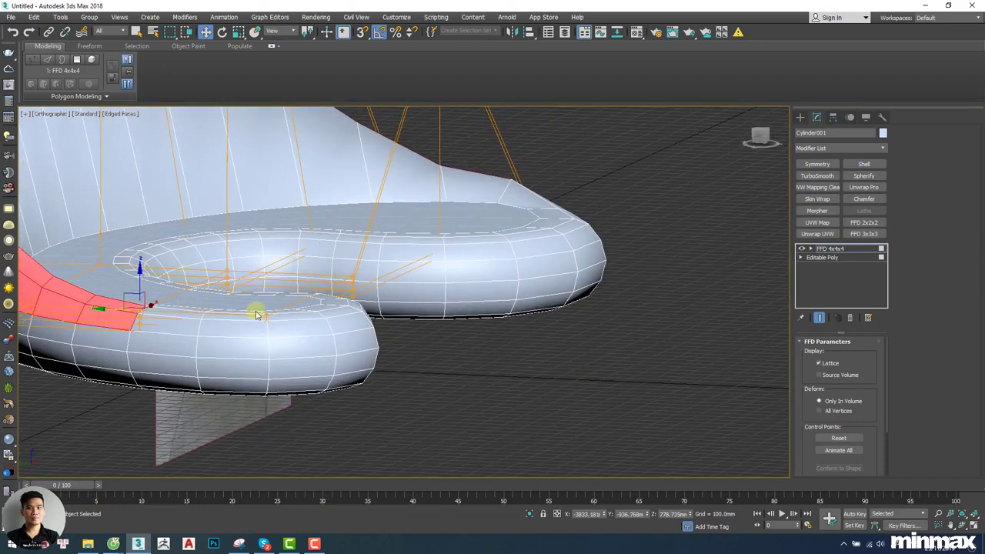
alt+middle_drag(246, 306, 231, 306)
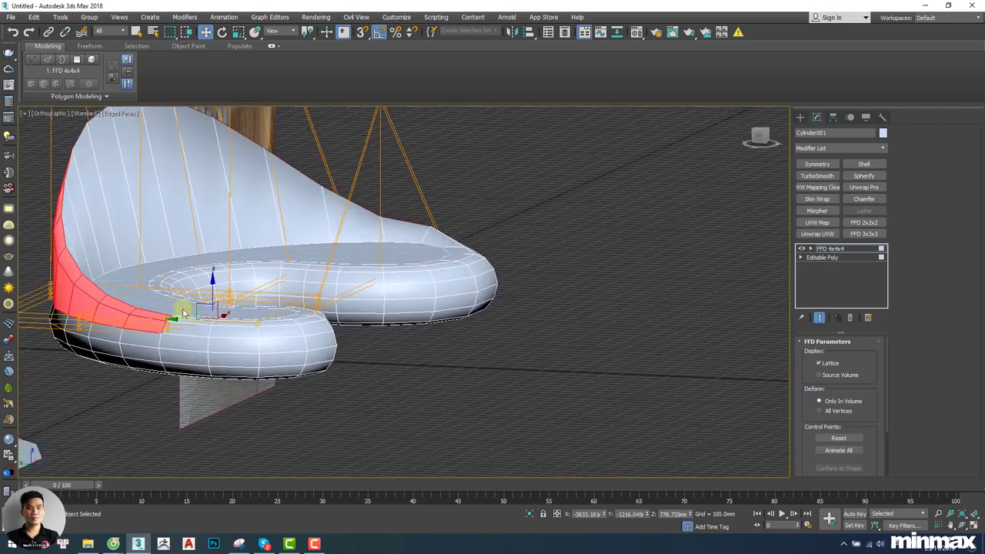
alt+middle_drag(201, 365, 148, 320)
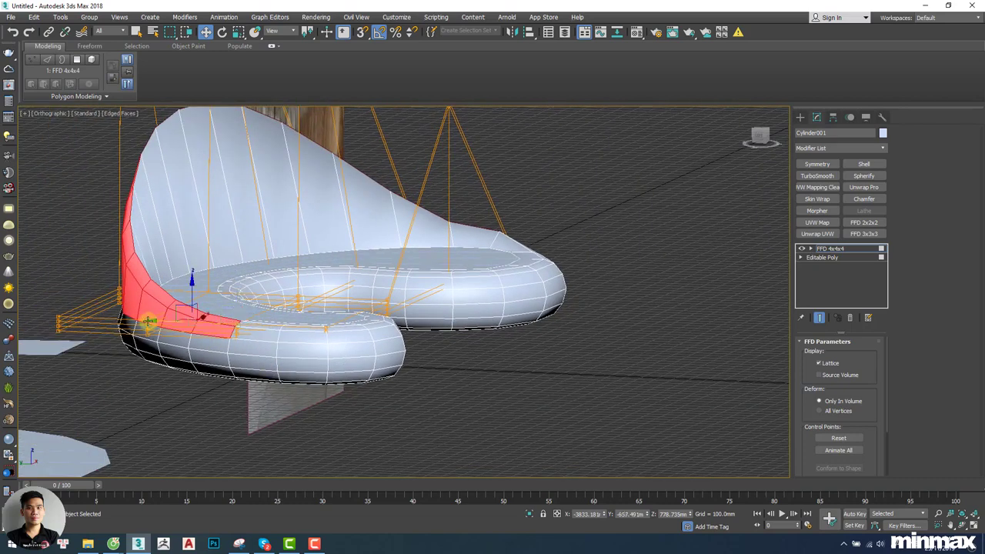
drag(190, 294, 189, 231)
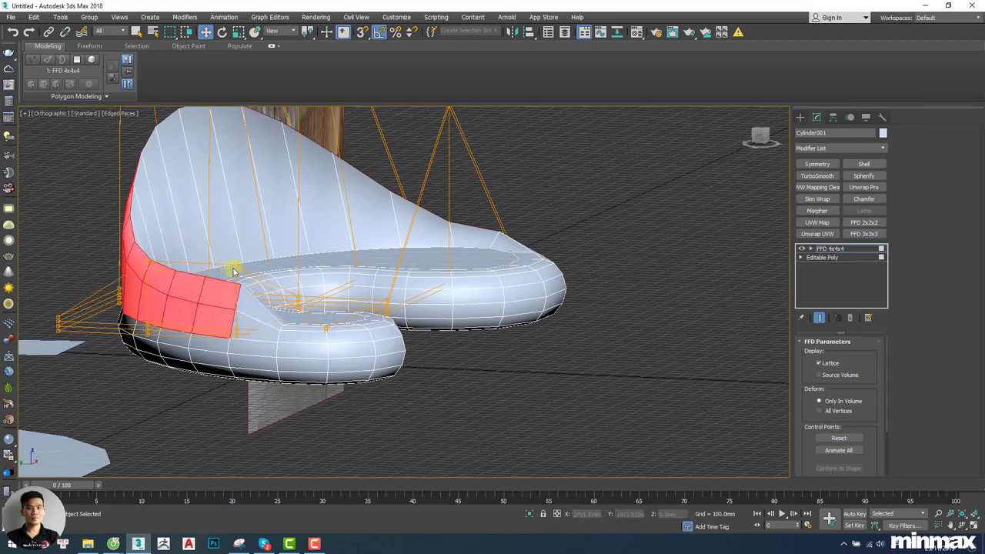
click(231, 270)
drag(231, 271, 234, 293)
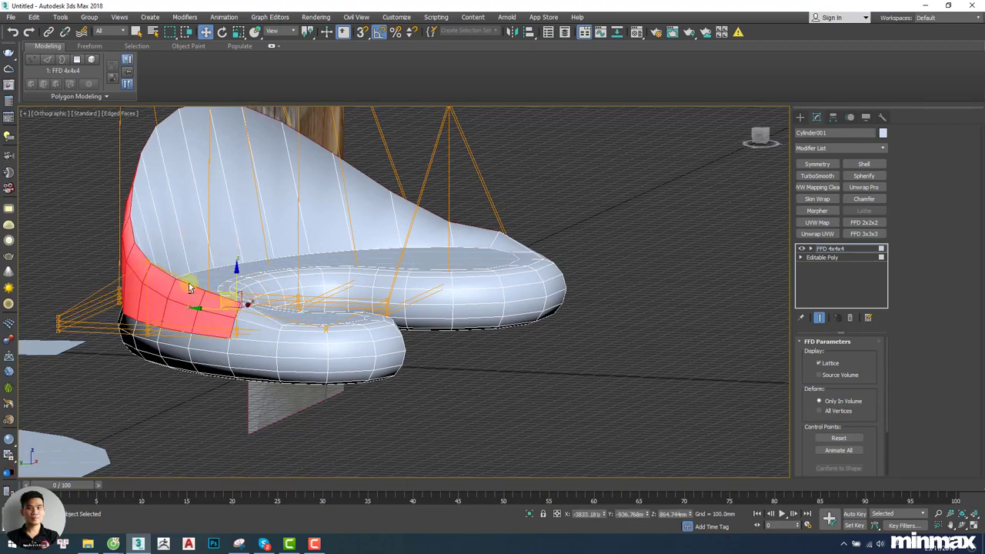
Raise both middle upper control points at the narrow end together to about Z 1221 mm.
mouse_move(191, 287)
alt+middle_down()
mouse_move(236, 285)
mouse_move(242, 273)
mouse_move(115, 286)
mouse_move(222, 277)
mouse_move(224, 240)
alt+middle_up()
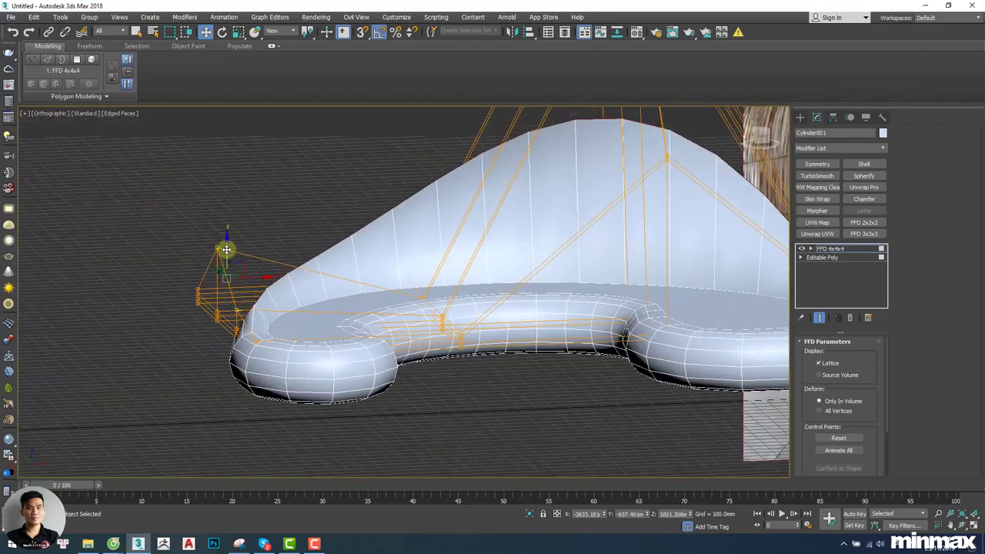
drag(226, 249, 218, 214)
scroll(218, 216, down, 5)
alt+middle_drag(400, 214, 425, 235)
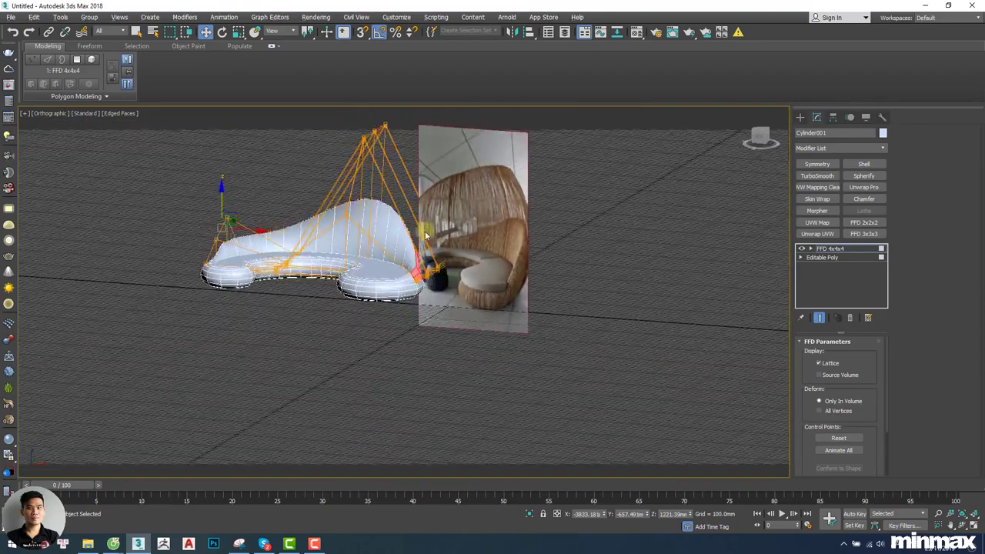
Raise the rear one of the narrow end's two middle upper control points to about Z 1604 mm.
scroll(426, 234, up, 2)
alt+middle_drag(213, 234, 146, 211)
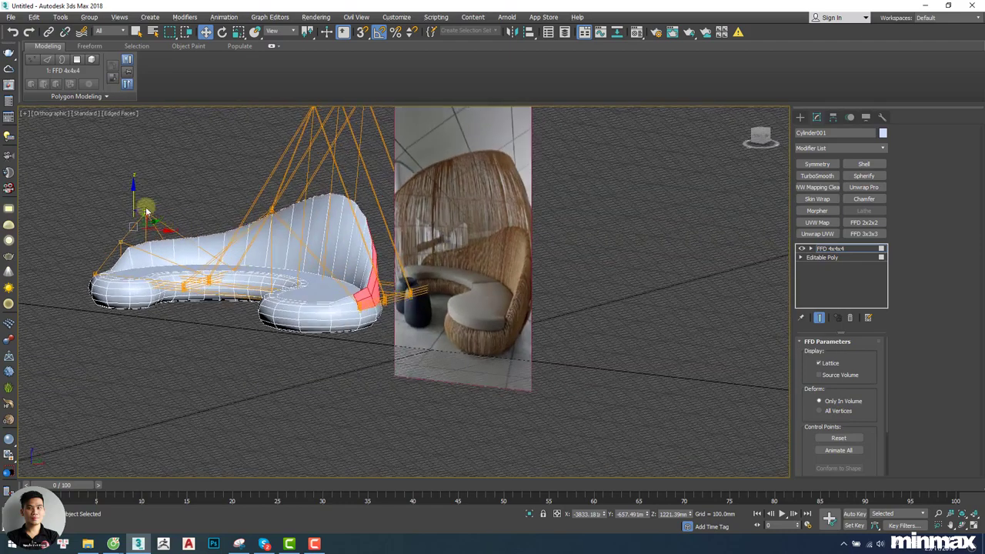
drag(150, 213, 143, 175)
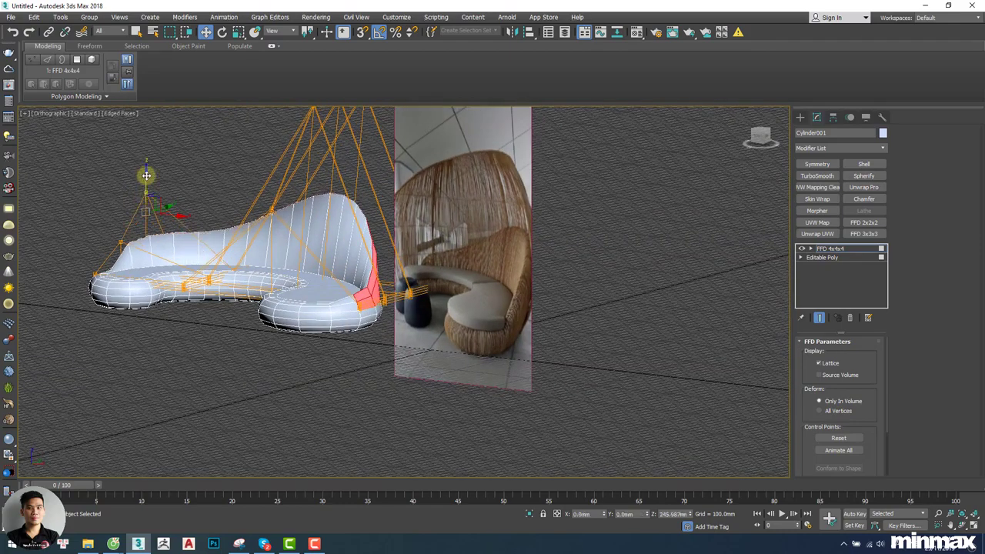
Compare the backrest's curve, peak and narrow end with the sofa in the reference photo from several angles.
scroll(466, 321, up, 3)
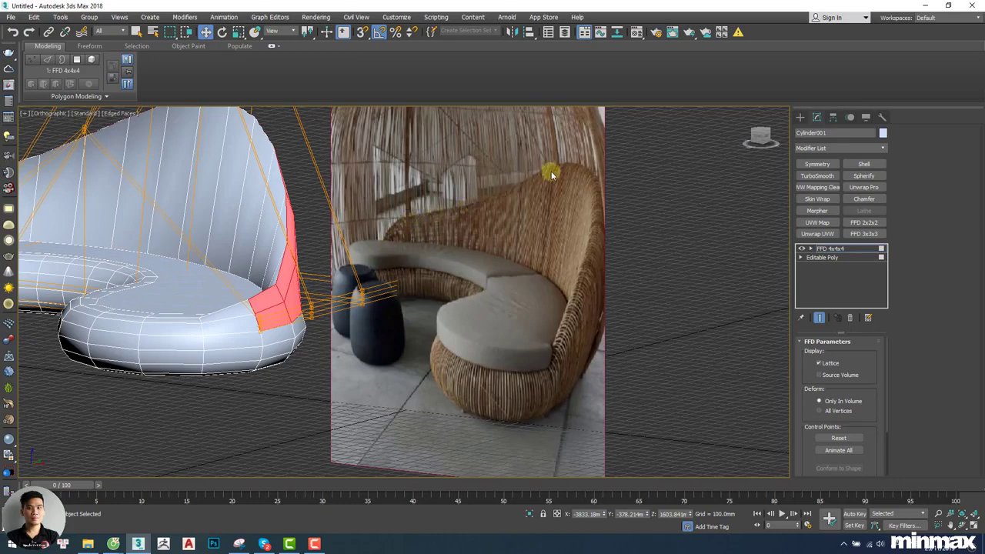
alt+middle_drag(551, 173, 295, 339)
click(295, 356)
mouse_move(296, 336)
mouse_down()
mouse_move(295, 319)
mouse_move(304, 346)
mouse_up()
alt+middle_drag(185, 271, 178, 228)
click(175, 224)
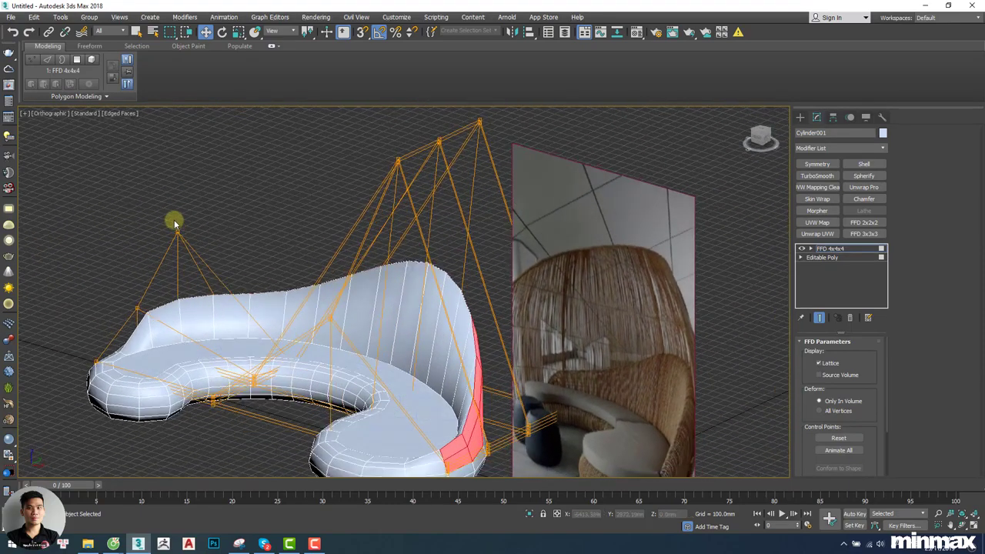
alt+middle_drag(213, 290, 222, 310)
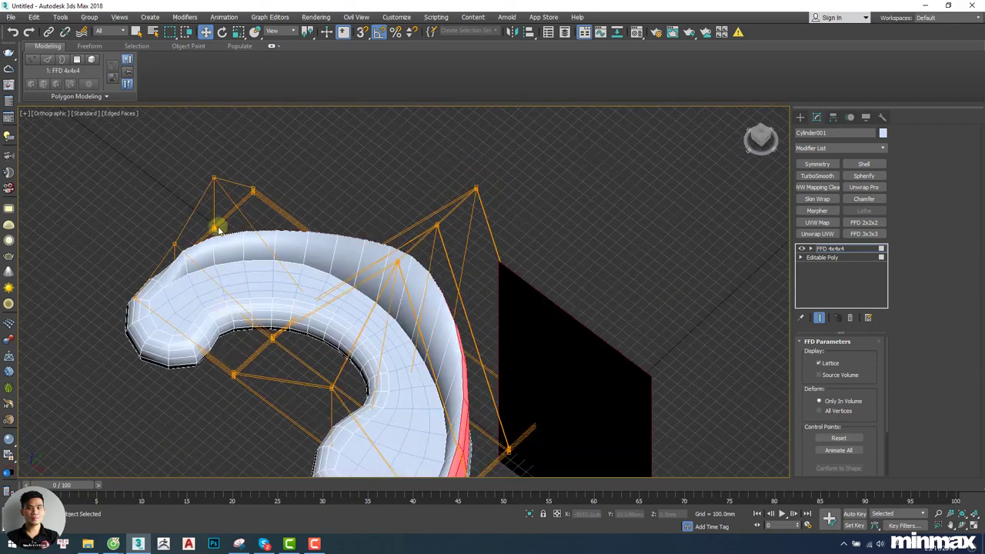
alt+middle_drag(215, 225, 364, 200)
click(213, 164)
scroll(364, 200, up, 10)
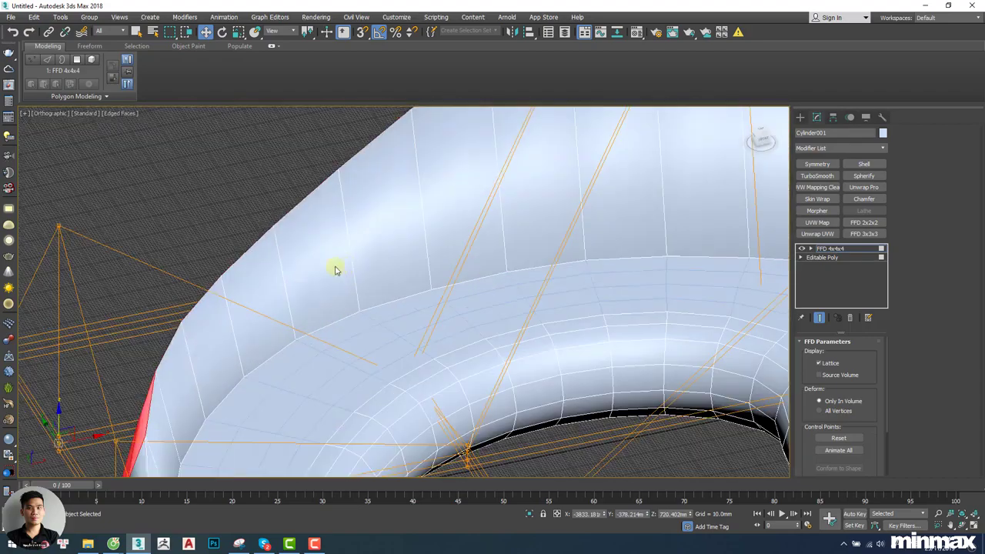
scroll(340, 269, down, 6)
mouse_move(339, 255)
alt+middle_down()
mouse_move(393, 266)
mouse_move(352, 257)
alt+middle_up()
scroll(136, 264, up, 4)
Raise the middle of the three top control points above the backrest's peak to about Z 3028 mm.
click(159, 245)
alt+middle_drag(162, 246, 434, 157)
scroll(159, 255, up, 4)
scroll(160, 253, down, 6)
drag(338, 189, 339, 189)
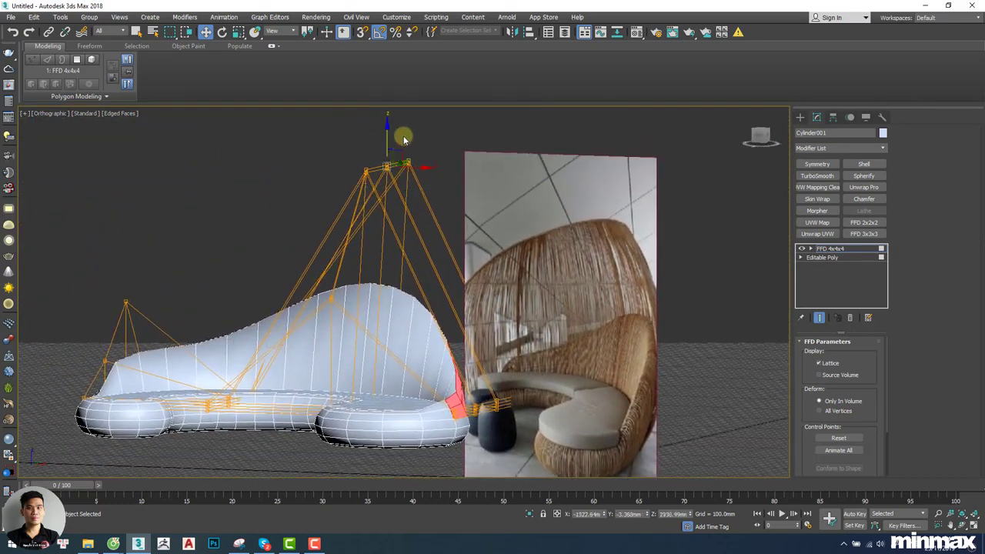
mouse_move(386, 139)
mouse_down()
mouse_move(382, 110)
mouse_move(382, 130)
mouse_up()
Convert the sofa body to an Editable Poly, collapsing the FFD 4x4x4 modifier.
alt+middle_drag(380, 199, 517, 315)
right_click(444, 264)
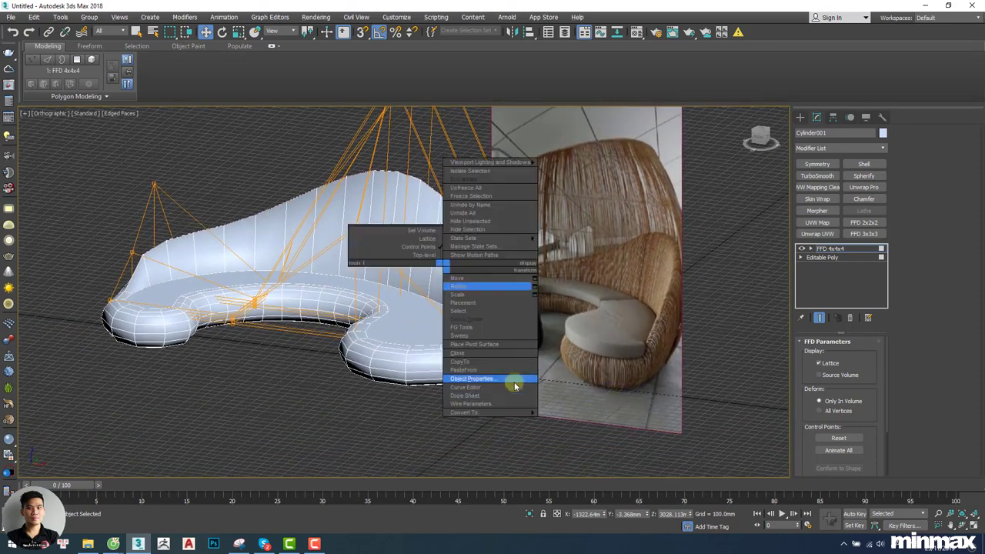
mouse_move(516, 413)
click(546, 421)
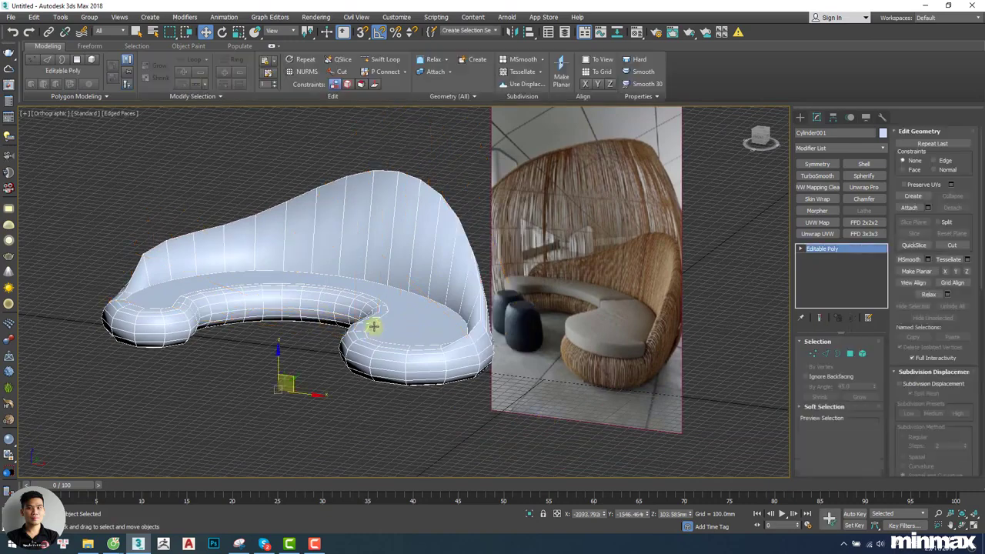
Remove the seat's flat top polygon, leaving the sofa shell open.
alt+middle_drag(442, 283, 476, 252)
right_click(422, 279)
click(432, 247)
click(424, 293)
scroll(627, 217, up, 4)
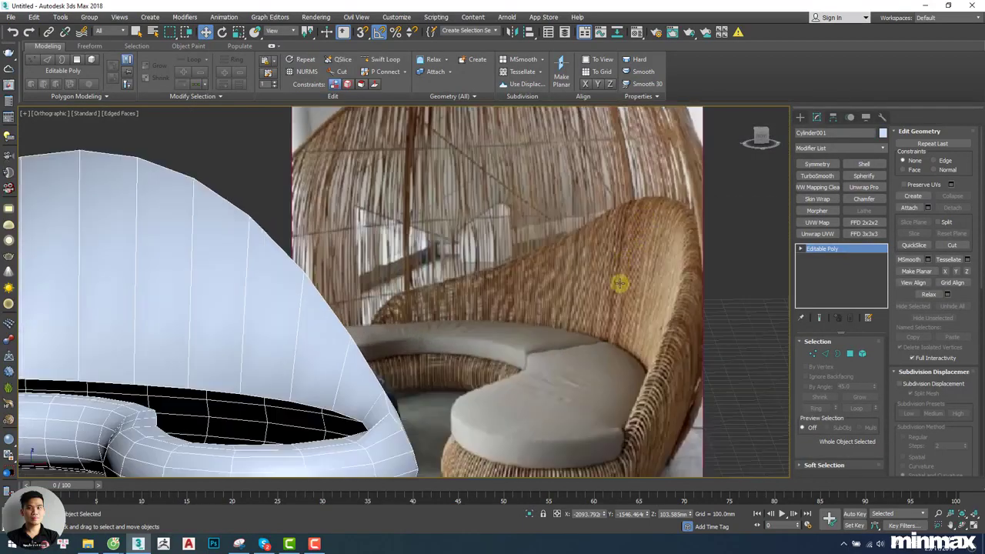
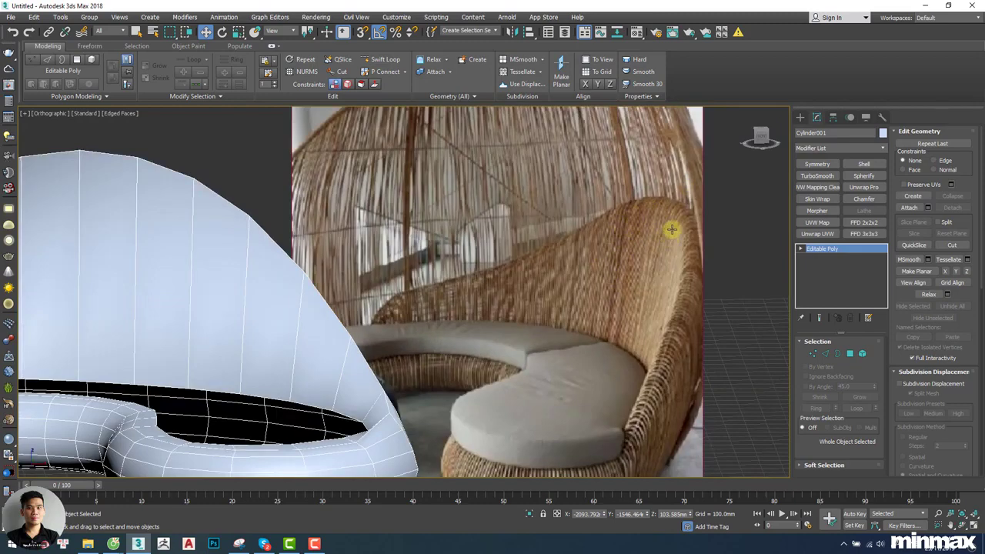
Insert an edge loop with Swift Loop just inside the backrest's top rim.
scroll(410, 211, down, 3)
scroll(367, 211, up, 4)
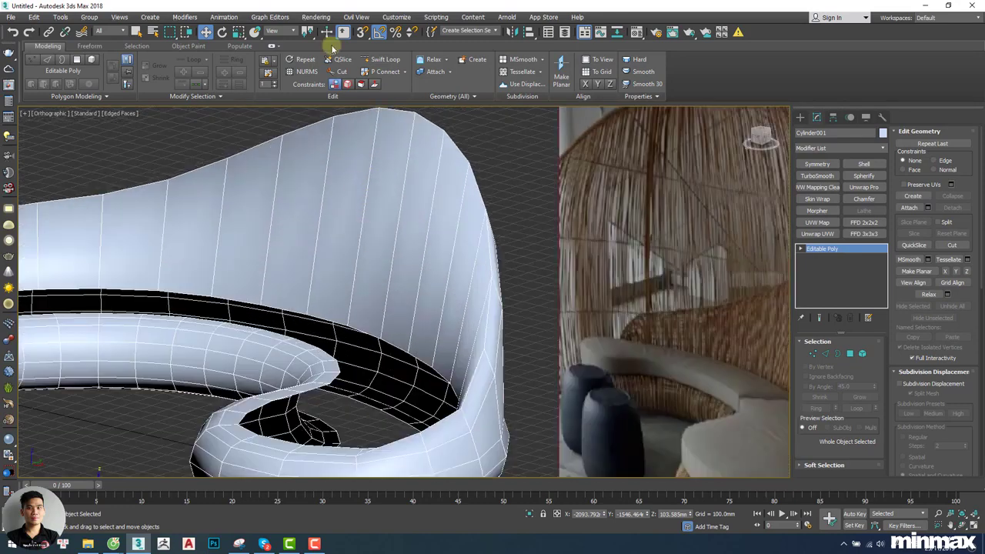
click(378, 60)
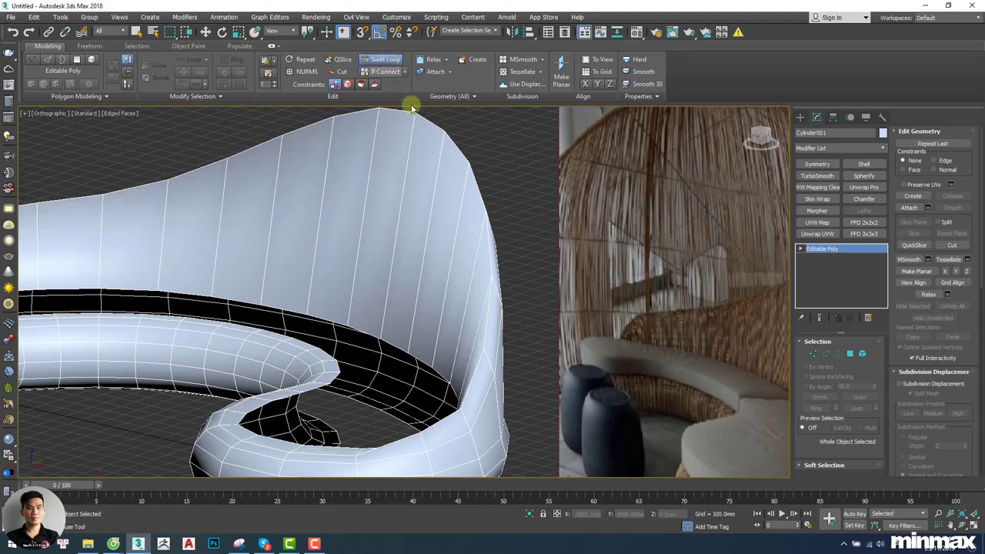
click(425, 150)
alt+middle_drag(425, 152, 401, 179)
right_click(425, 166)
Try to shift only the upper backrest edges of the new inner rim loop, excluding the edges around the seat.
key(2)
double_click(427, 162)
scroll(410, 162, down, 4)
alt+drag(268, 147, 40, 333)
alt+middle_drag(40, 333, 511, 273)
alt+drag(305, 396, 306, 379)
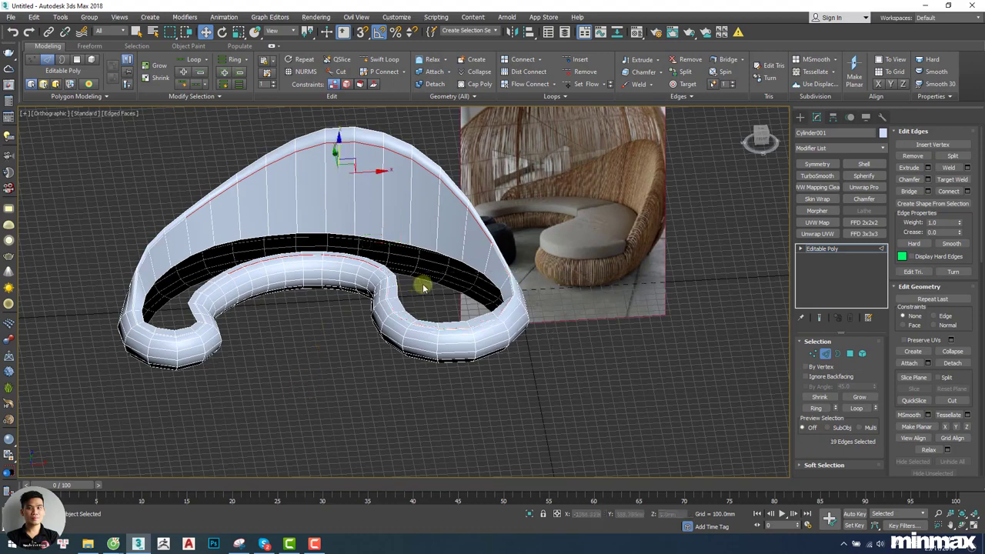
alt+drag(401, 250, 217, 324)
scroll(344, 174, up, 3)
alt+middle_drag(344, 171, 383, 102)
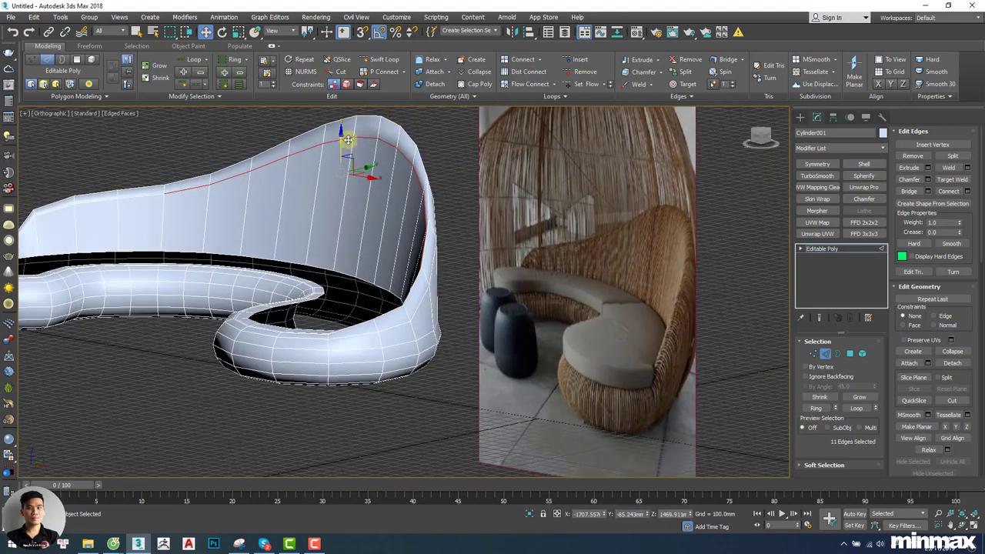
drag(341, 148, 336, 135)
key(ctrl+z)
alt+middle_drag(278, 142, 305, 146)
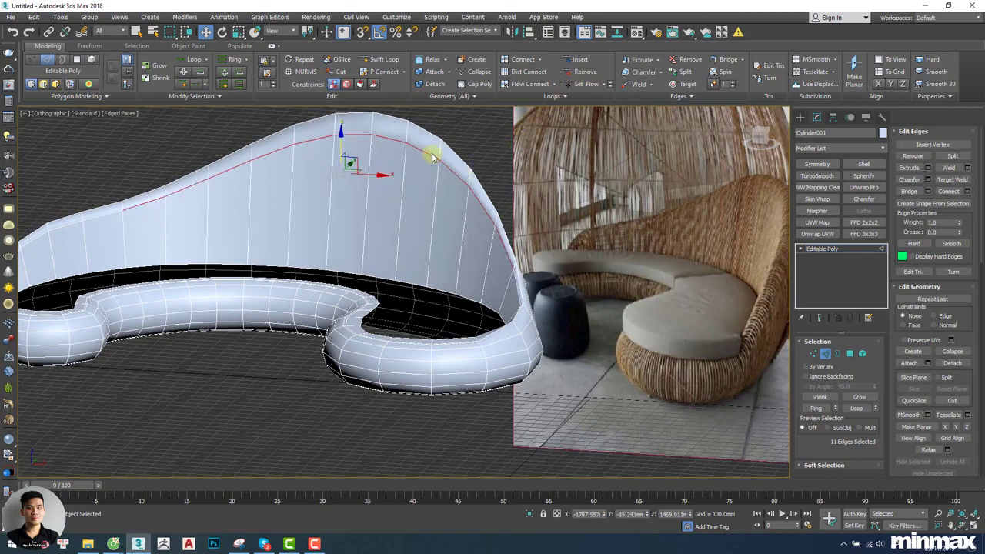
Select the whole inner rim edge loop and apply Set Flow to it.
double_click(429, 154)
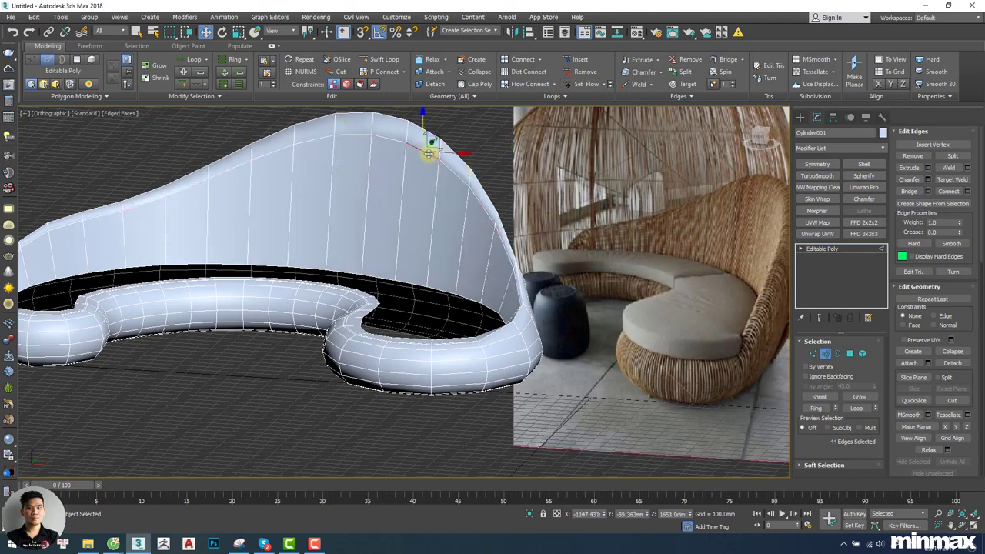
click(583, 86)
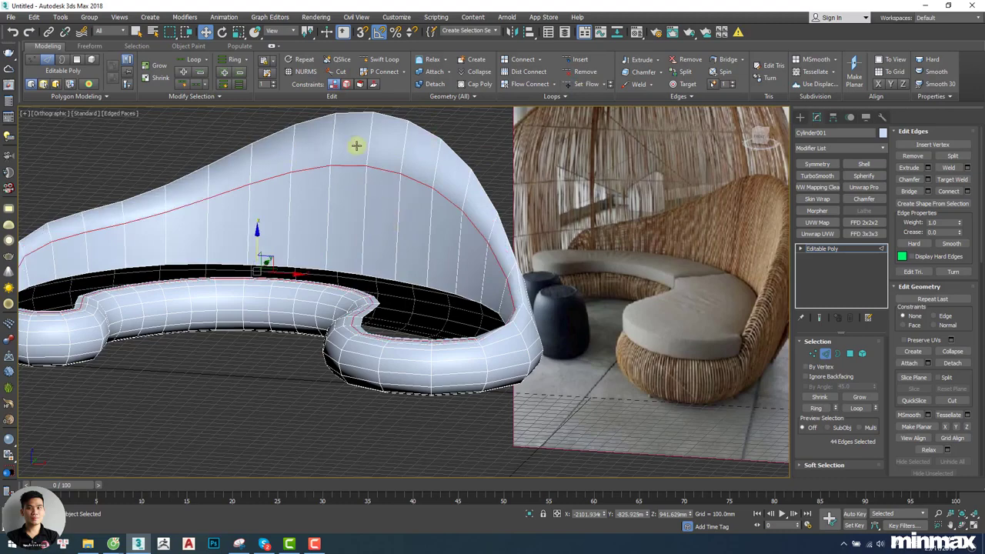
mouse_move(378, 309)
alt+middle_down()
mouse_move(441, 331)
mouse_move(394, 312)
alt+middle_up()
middle_drag(410, 193, 410, 235)
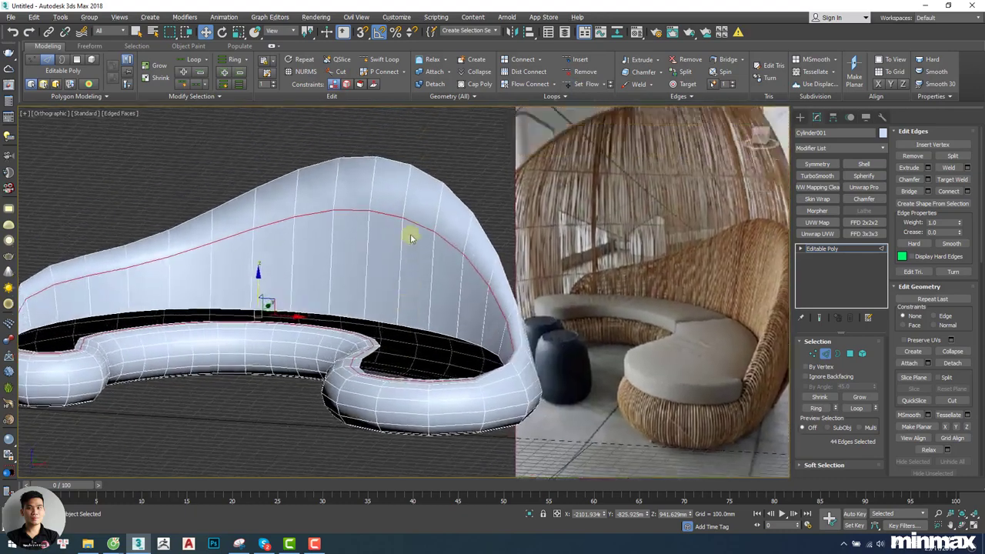
Add several more edge loops along the backrest's inner face with Swift Loop, from below the rim down towards the seat.
click(383, 59)
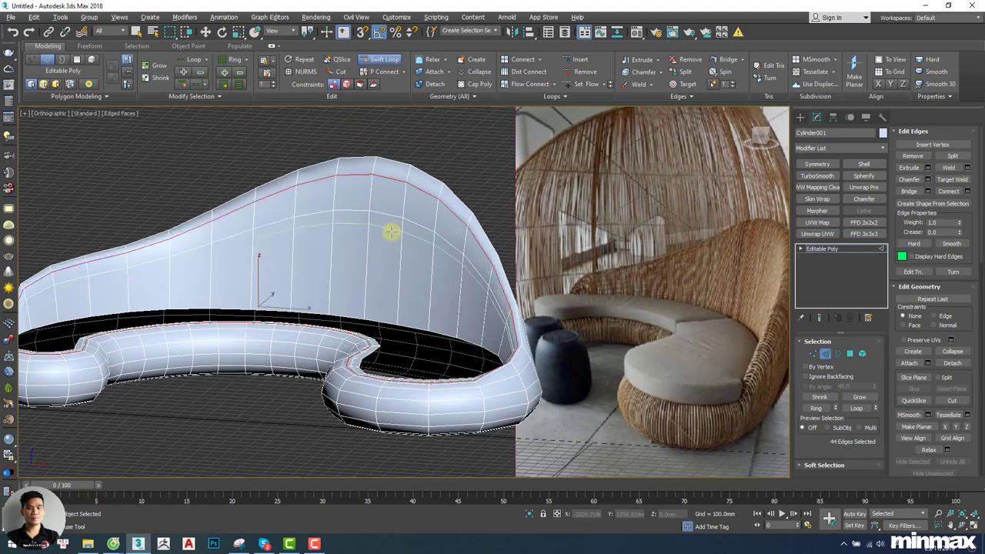
mouse_move(391, 228)
alt+middle_down()
mouse_move(350, 225)
mouse_move(401, 241)
alt+middle_up()
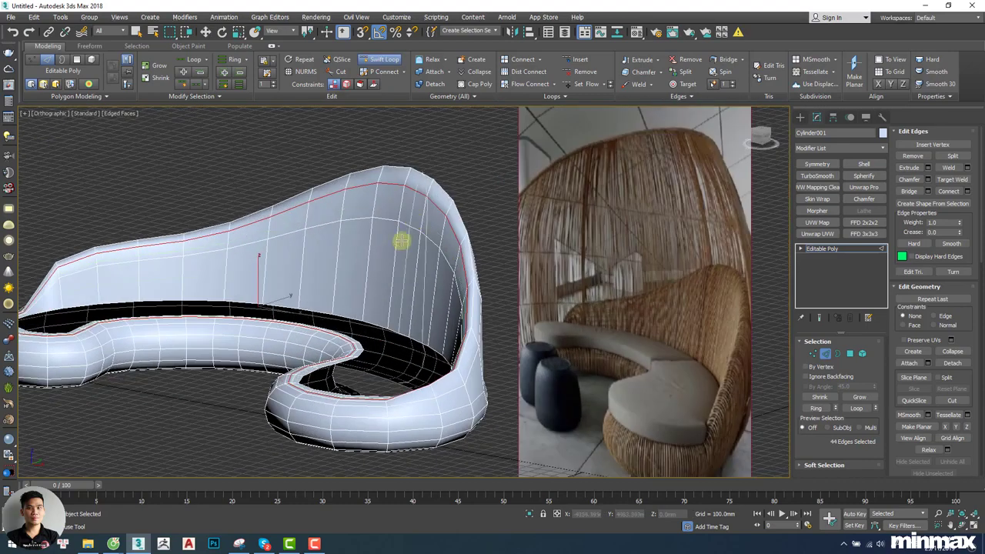
click(398, 254)
click(402, 215)
click(395, 286)
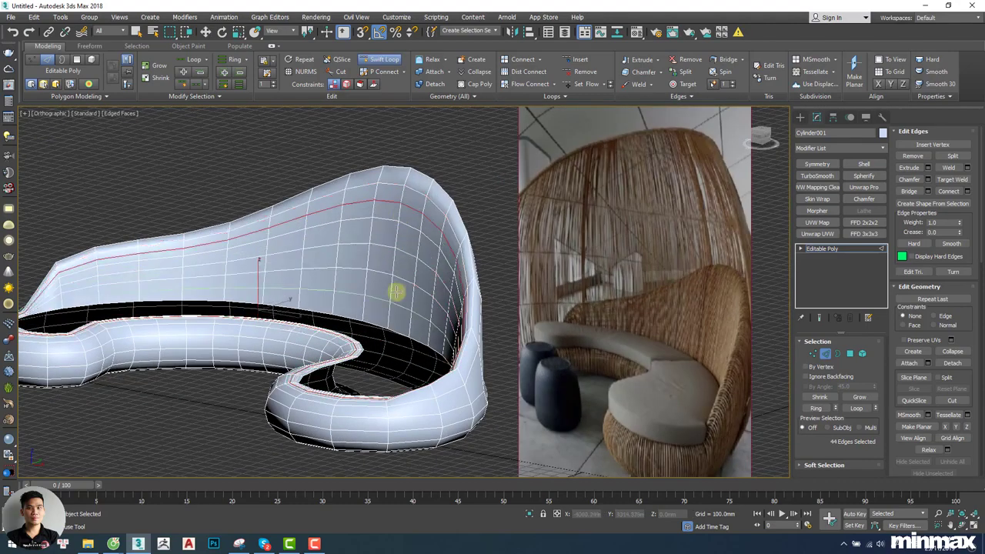
click(392, 294)
Add one edge loop with Swift Loop midway up the backrest's outer face.
alt+middle_drag(389, 275, 258, 313)
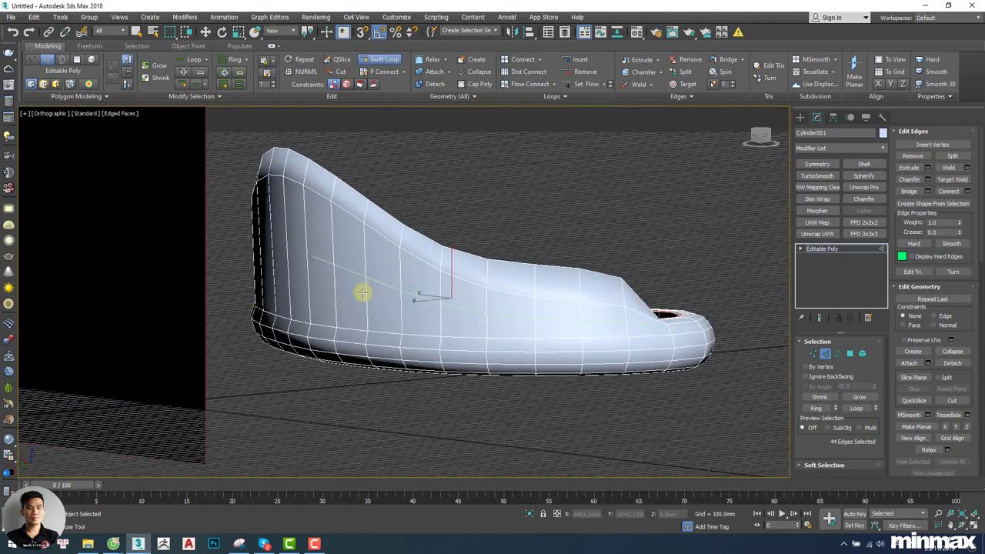
click(354, 291)
key(w)
mouse_move(356, 288)
alt+middle_down()
mouse_move(367, 283)
mouse_move(347, 282)
alt+middle_up()
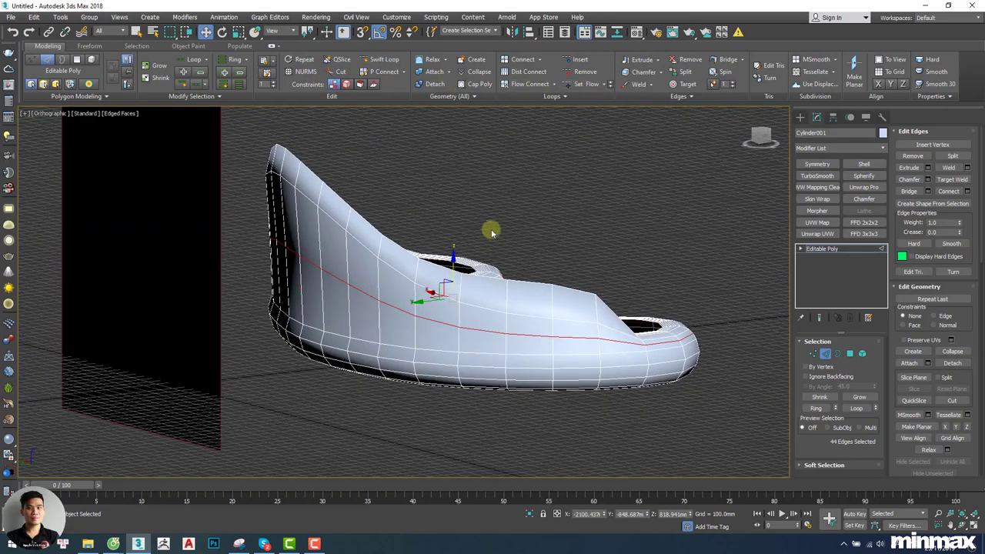
Apply Set Flow to the outer face's lower edge loop and to its upper loop just below the rim.
alt+middle_drag(493, 226, 357, 278)
click(310, 328)
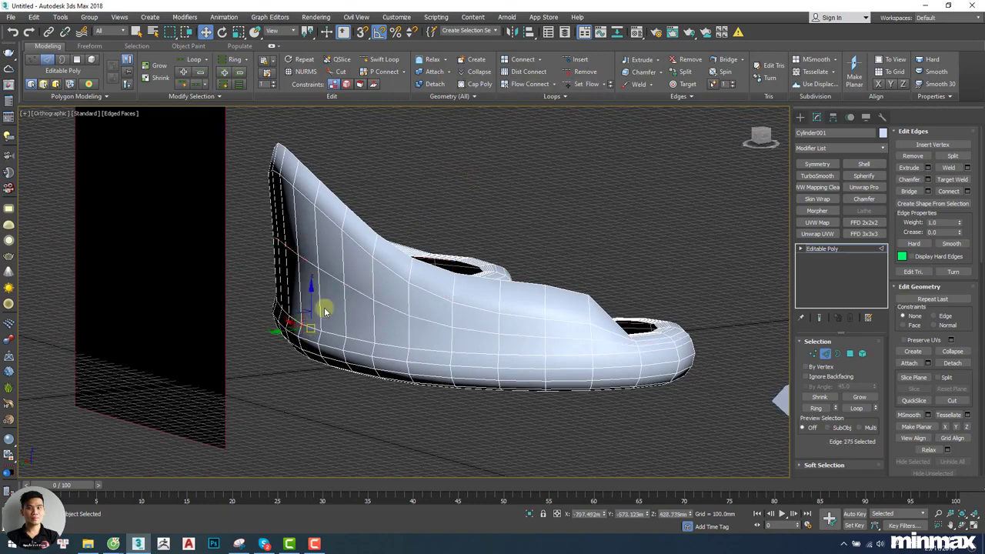
double_click(311, 328)
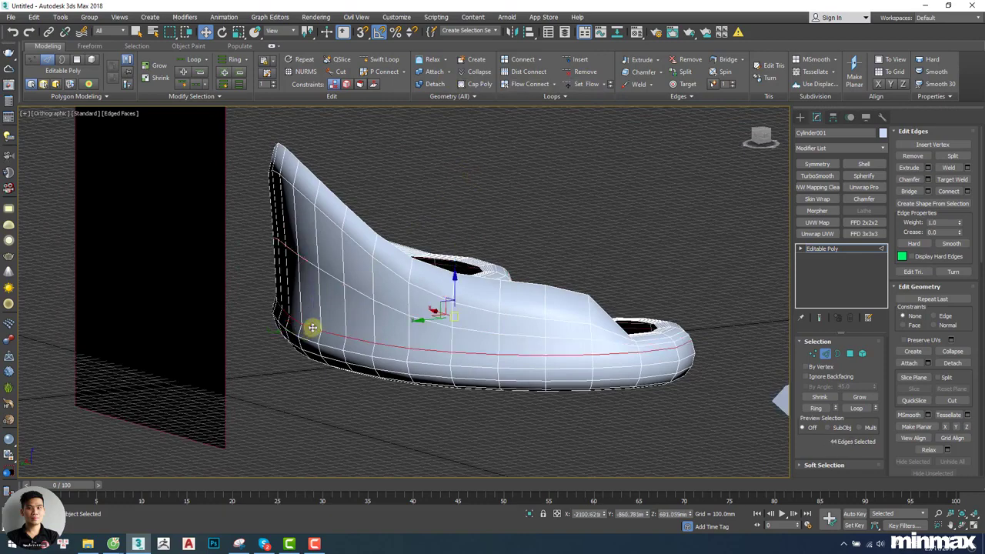
click(592, 84)
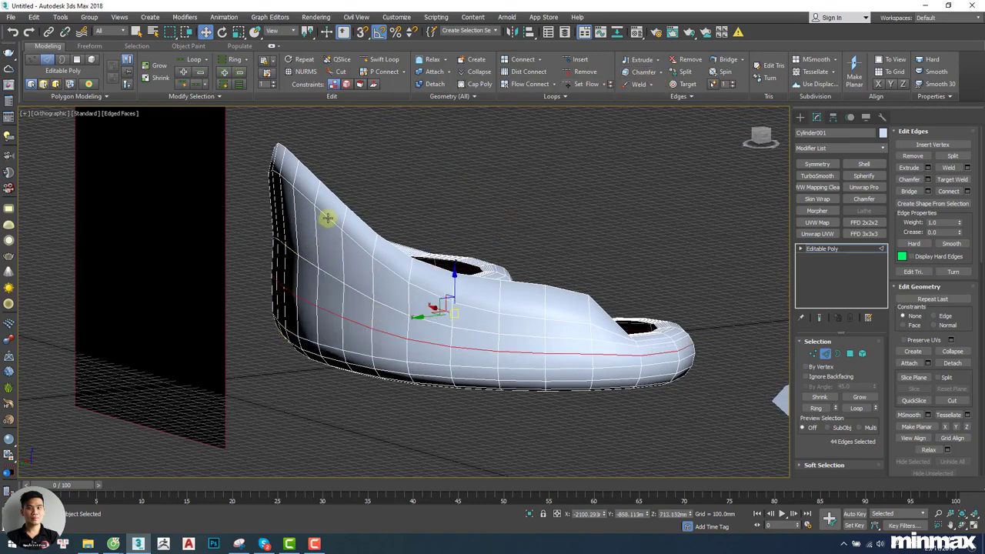
double_click(327, 218)
click(593, 84)
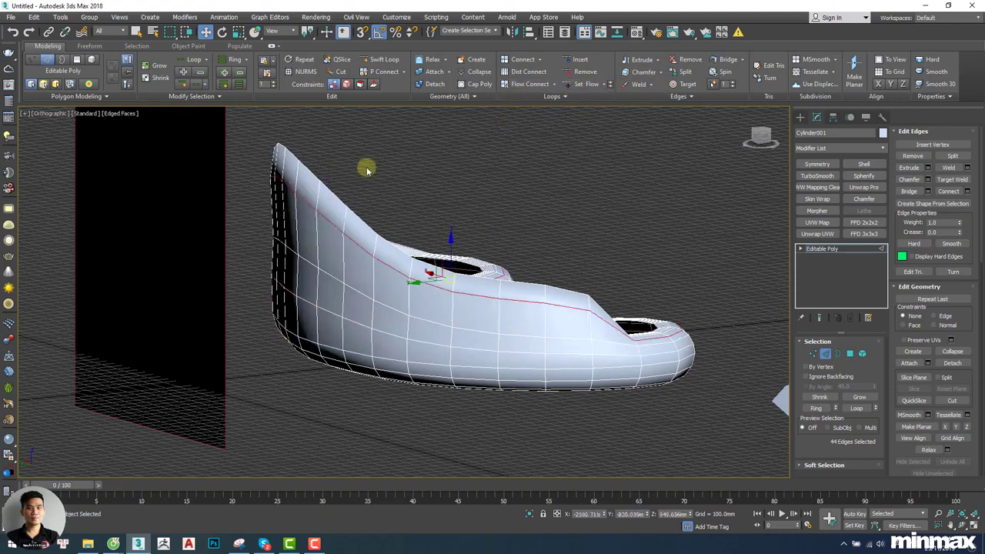
Apply Set Flow to the edge loop running along the backrest's top rim and leave sub-object editing.
double_click(334, 193)
alt+middle_drag(426, 204, 327, 231)
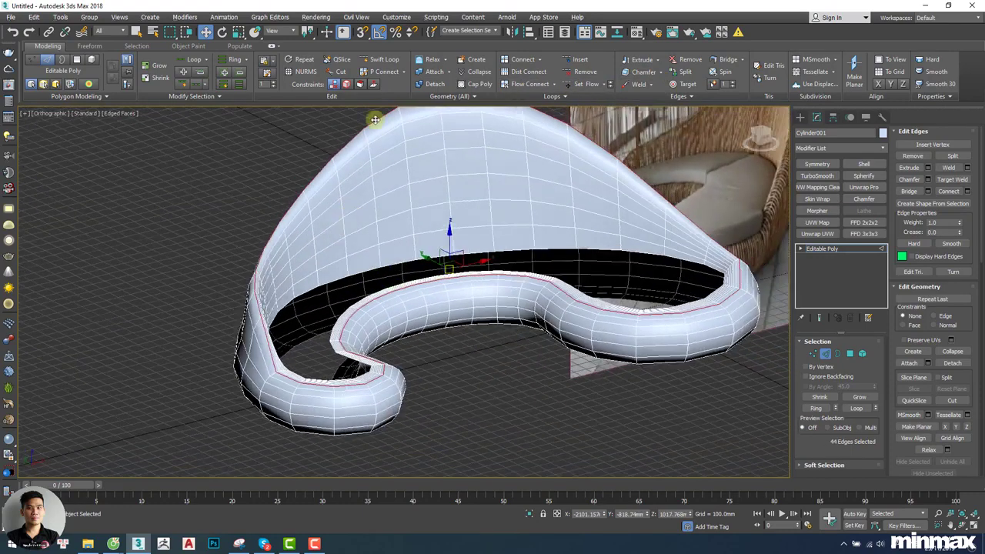
click(594, 83)
alt+middle_drag(571, 191, 489, 188)
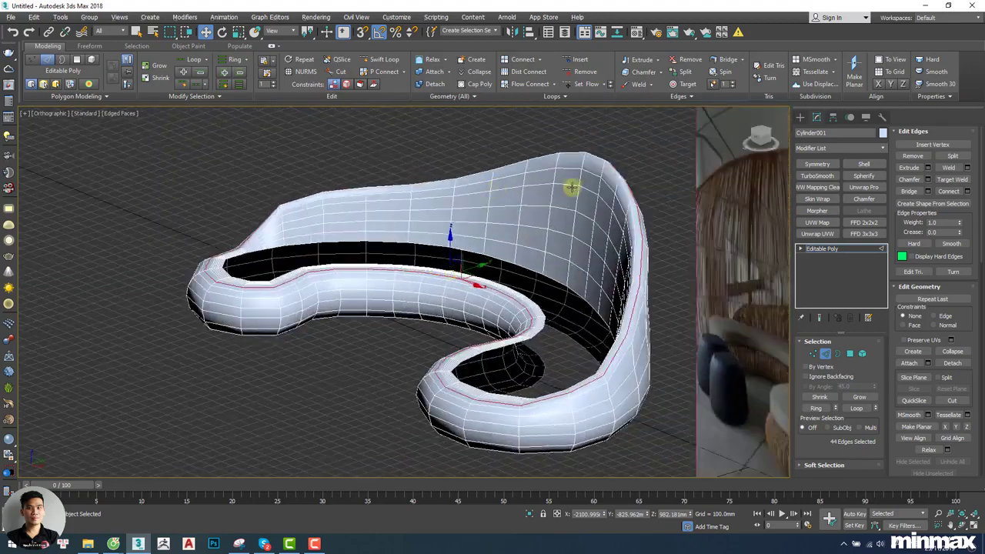
alt+middle_drag(596, 177, 598, 165)
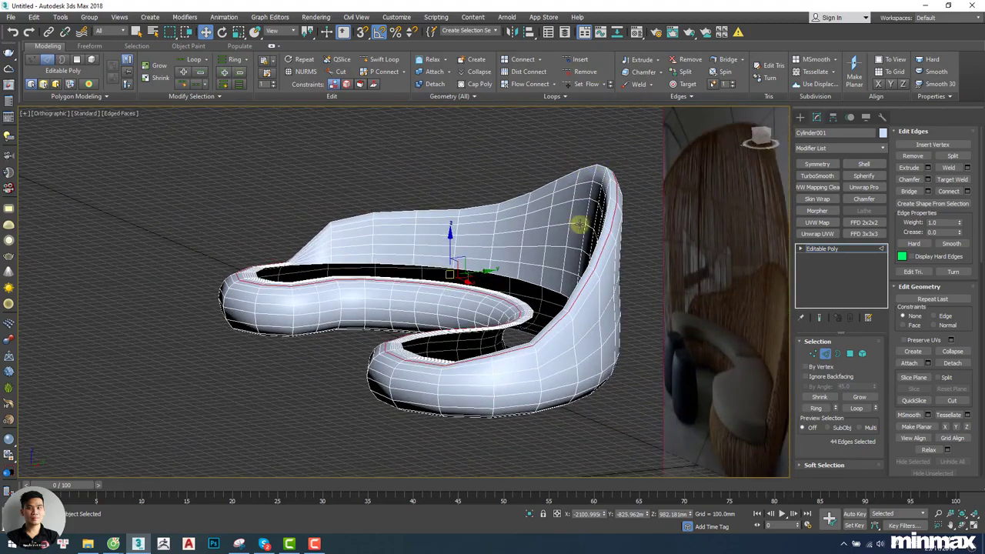
alt+middle_drag(617, 178, 360, 249)
key(1)
key(1)
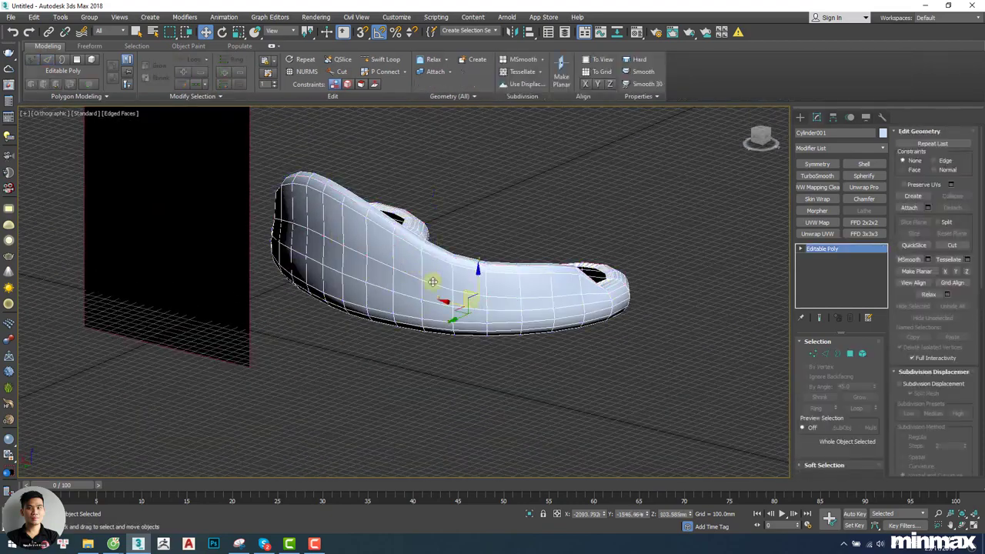
Reduce the polygon selection on the backrest's outer face by excluding both ends and shrinking it to the central upper row.
alt+middle_drag(446, 306, 649, 271)
key(4)
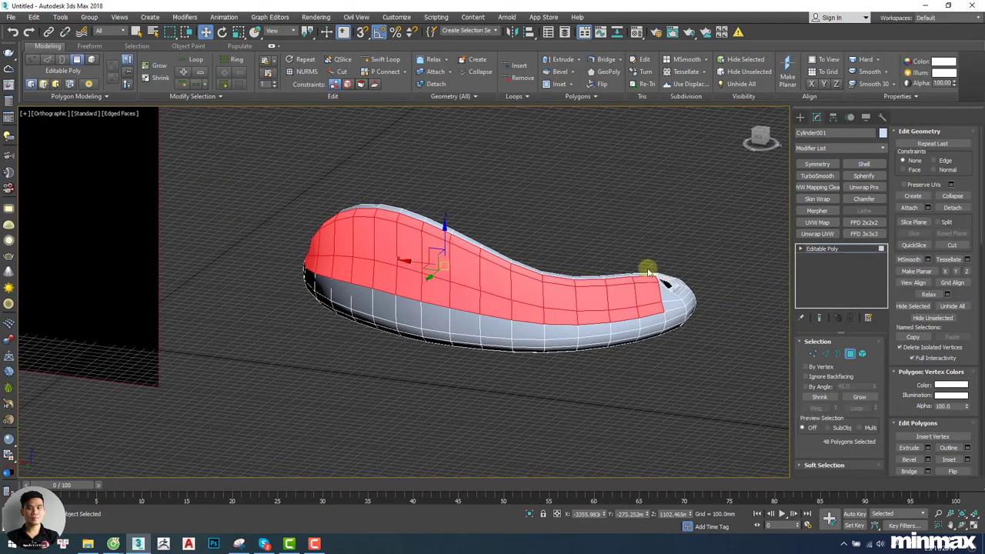
alt+middle_drag(637, 318, 354, 243)
alt+drag(398, 183, 237, 273)
middle_drag(342, 377, 570, 262)
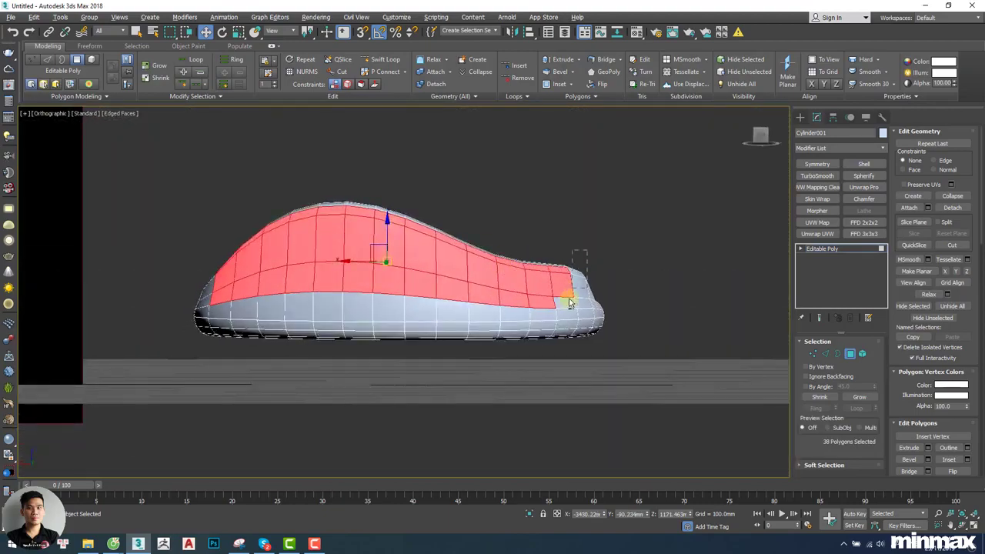
alt+drag(570, 303, 570, 304)
click(821, 397)
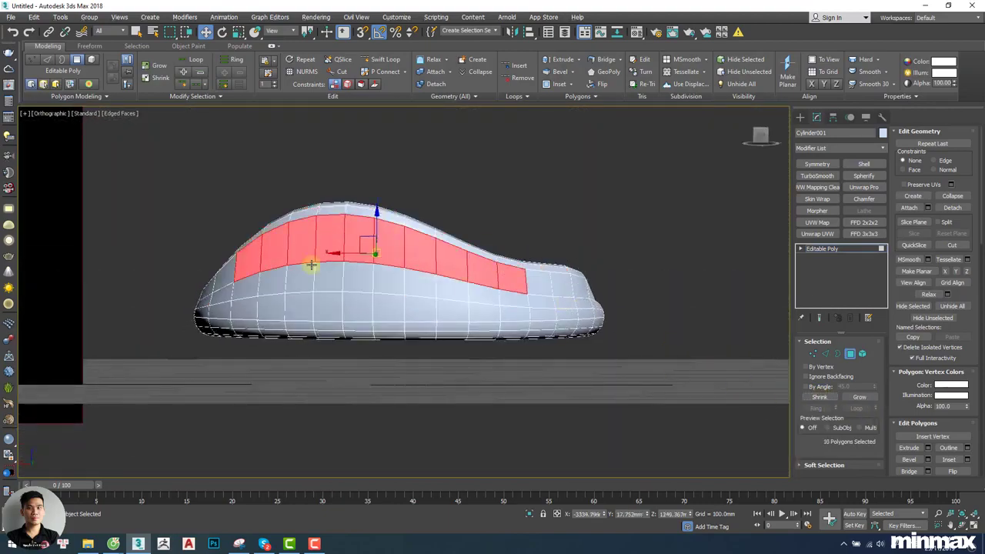
Add the row of polygons below the selected row on the backrest's outer face to the selection and move both rows slightly outward.
alt+middle_drag(256, 214, 238, 301)
ctrl+click(253, 283)
ctrl+click(271, 280)
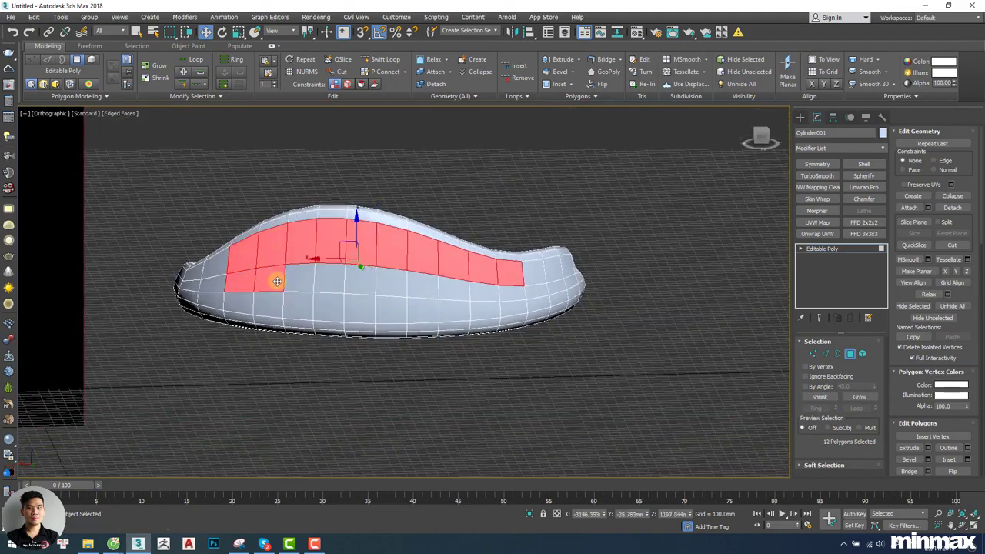
ctrl+click(300, 280)
ctrl+click(330, 280)
ctrl+click(362, 281)
ctrl+click(394, 283)
ctrl+click(424, 285)
ctrl+click(451, 284)
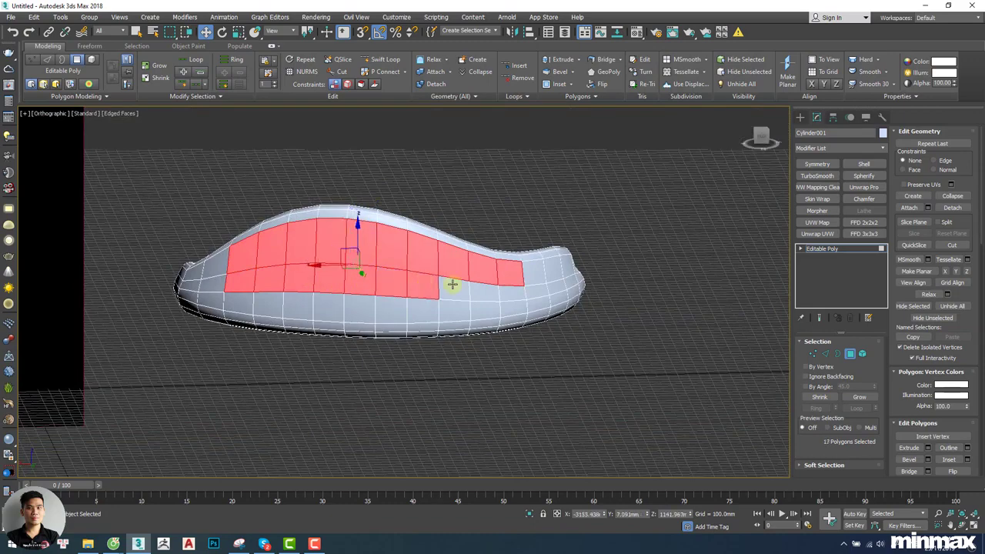
ctrl+click(480, 285)
ctrl+click(513, 290)
alt+middle_drag(512, 290, 407, 260)
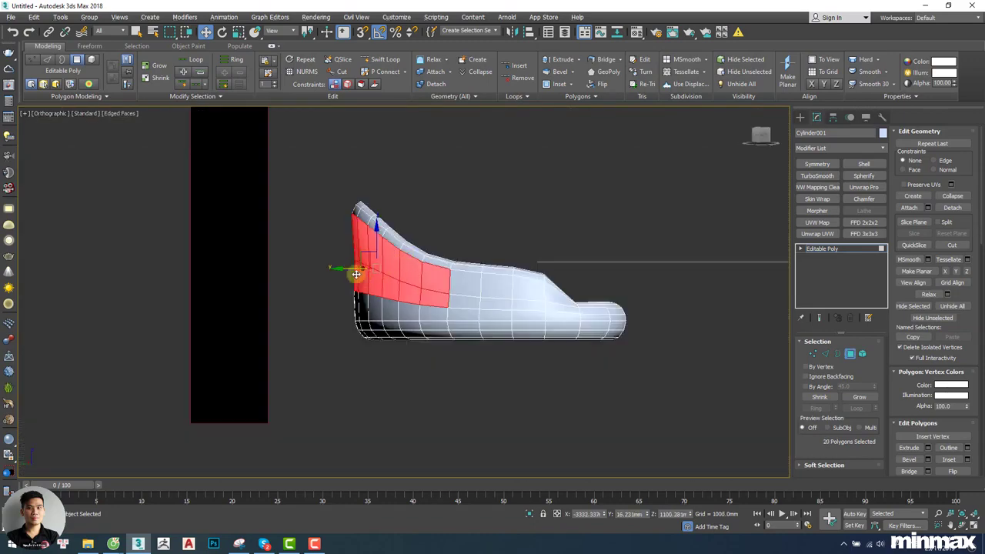
drag(356, 273, 347, 269)
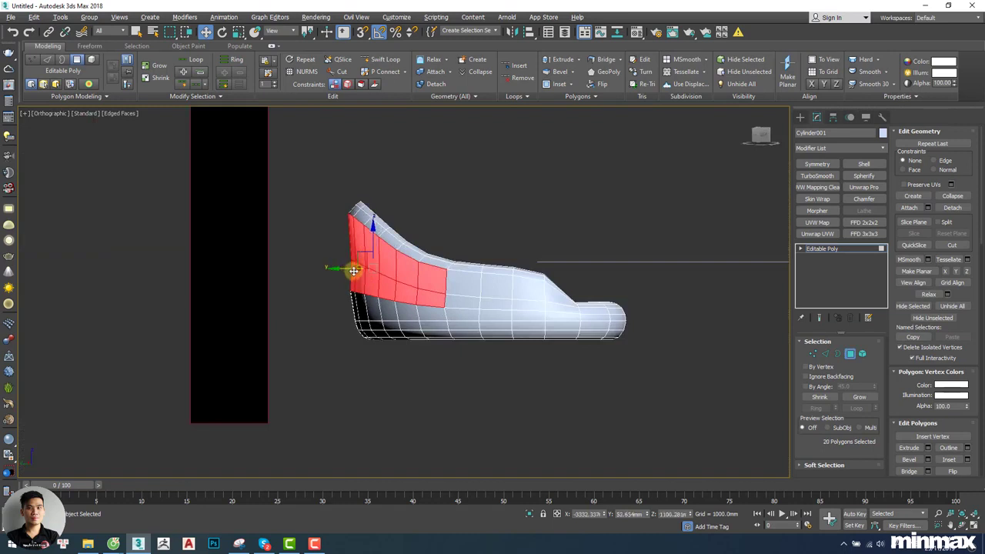
Select the edge loop midway up the outer face, keep only its rear edges, and move them slightly outward.
key(2)
double_click(402, 281)
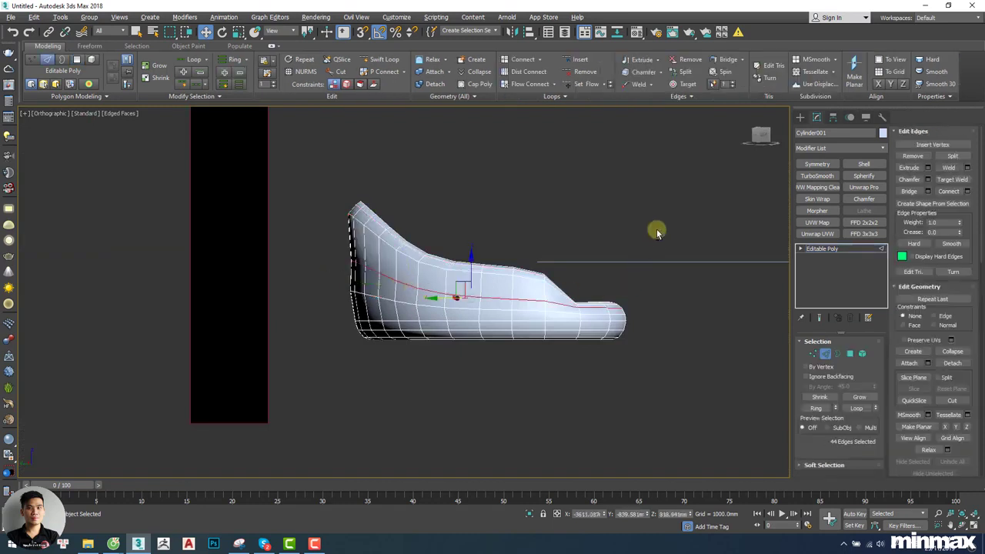
alt+drag(657, 233, 439, 381)
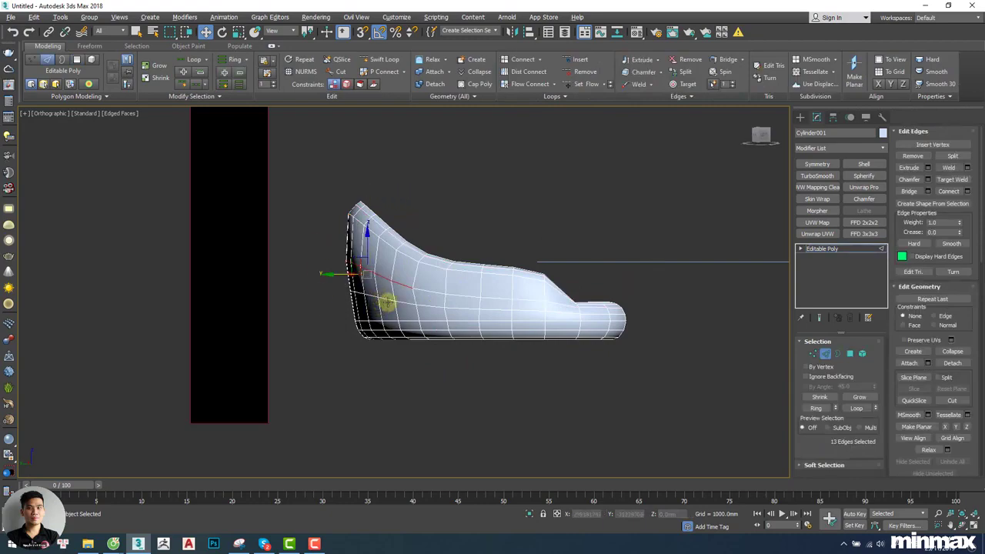
Nudge a single edge on the shell's curved outer side along Y and leave edge editing.
alt+middle_drag(387, 303, 433, 288)
key(6)
alt+middle_drag(534, 290, 529, 332)
key(2)
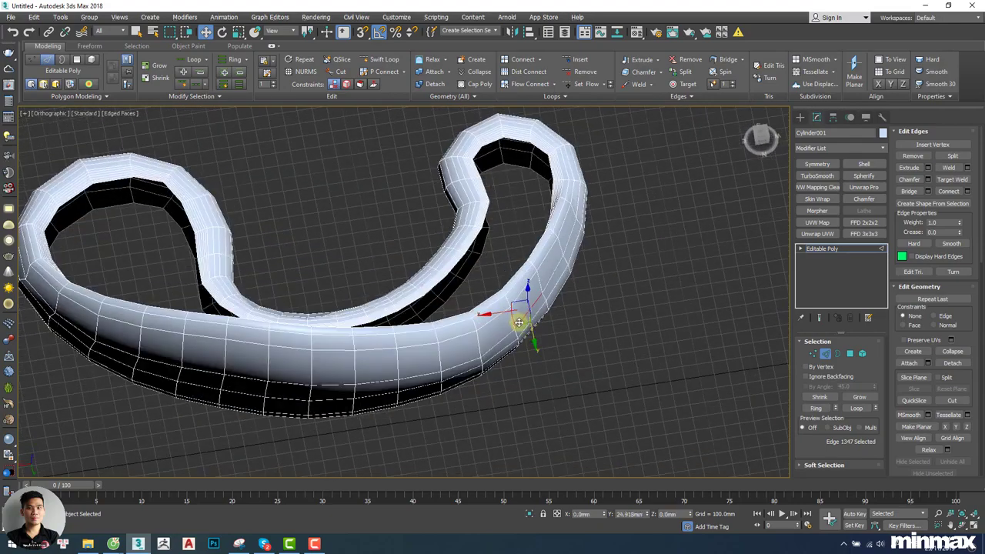
key(6)
Apply Set Flow to the edge loop along the upper part of the front seat base and leave sub-object editing.
alt+middle_drag(408, 315, 470, 285)
key(1)
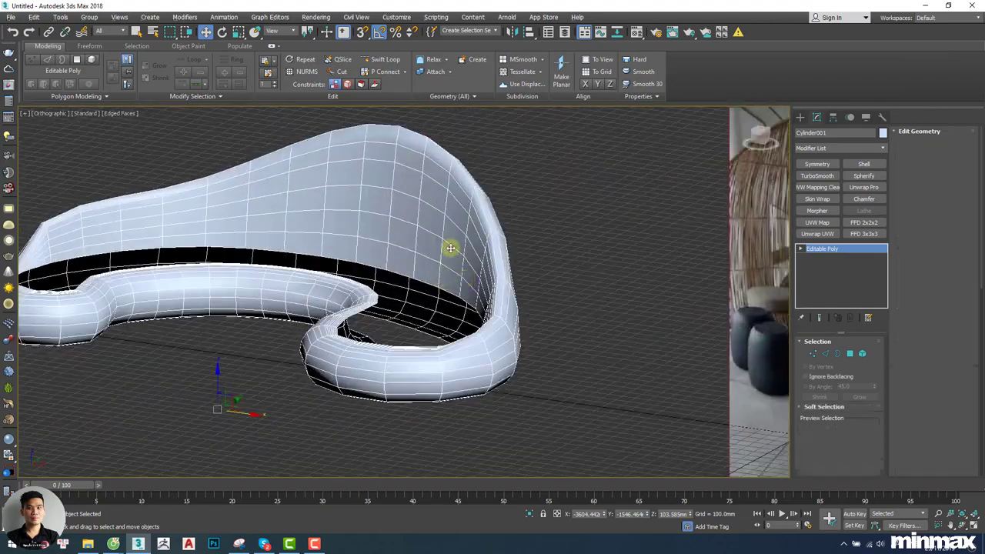
alt+middle_drag(379, 278, 349, 297)
scroll(349, 293, up, 3)
key(2)
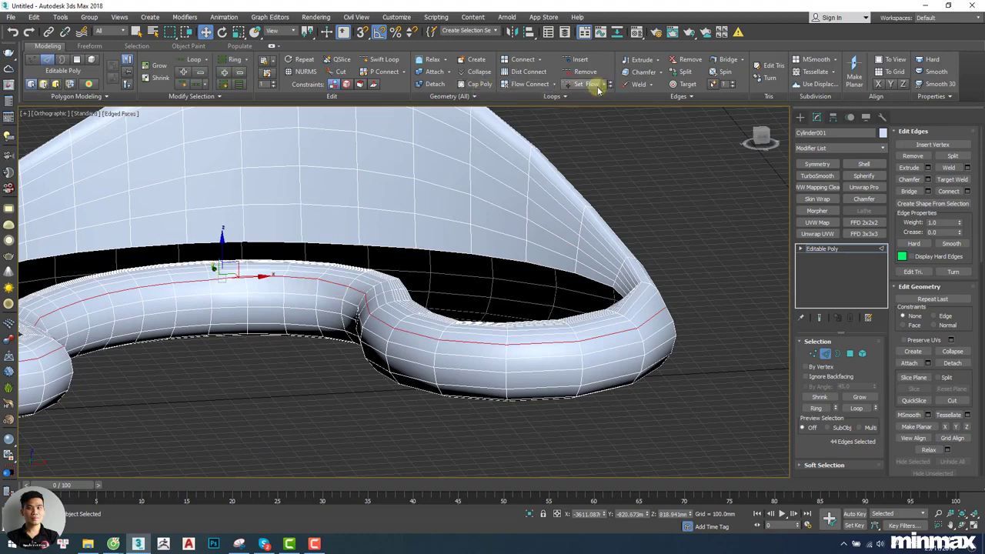
click(592, 88)
alt+middle_drag(367, 264, 345, 270)
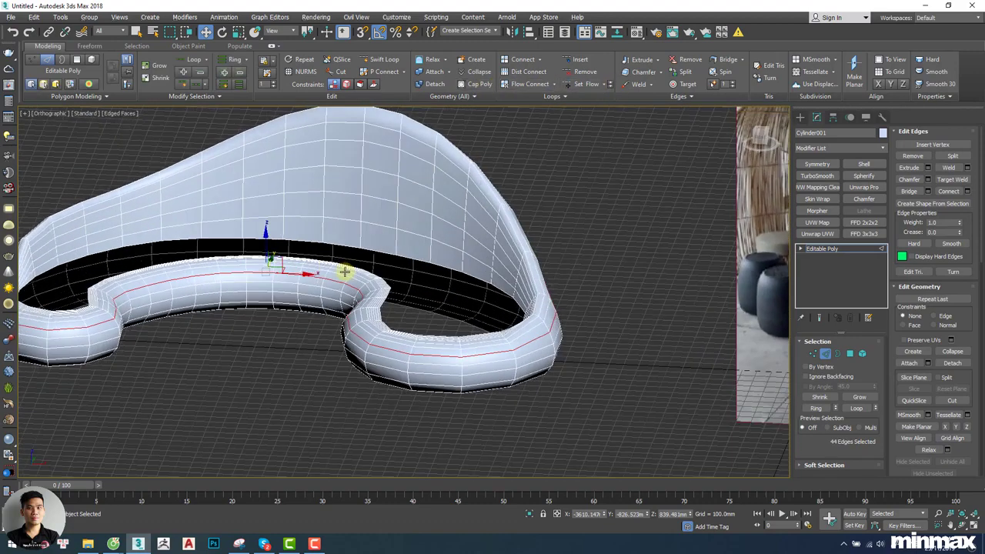
key(1)
scroll(454, 308, down, 3)
key(6)
Preview the shell with TurboSmooth and edged faces hidden, removing the modifier and restoring the edge display after the check.
alt+middle_drag(446, 303, 481, 332)
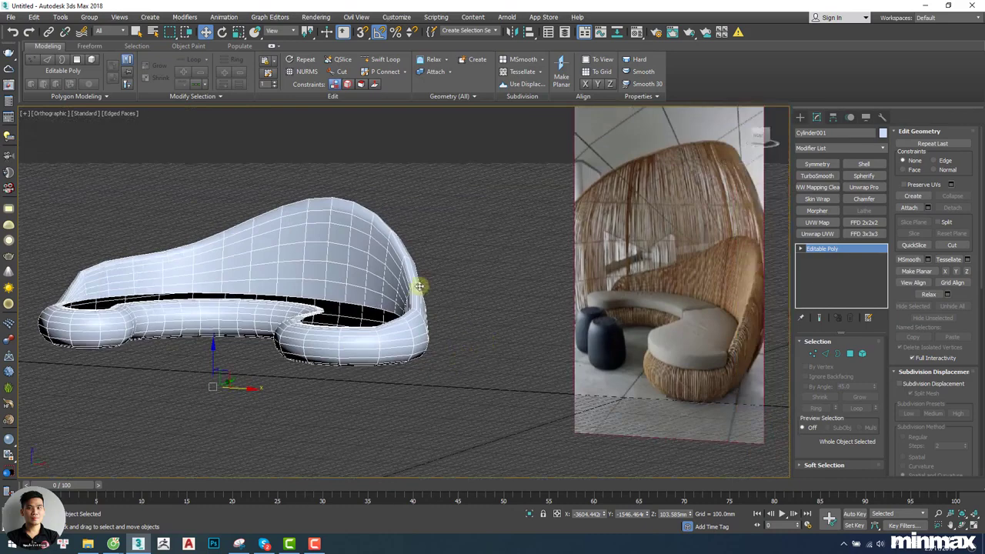
key(F4)
middle_drag(392, 279, 451, 305)
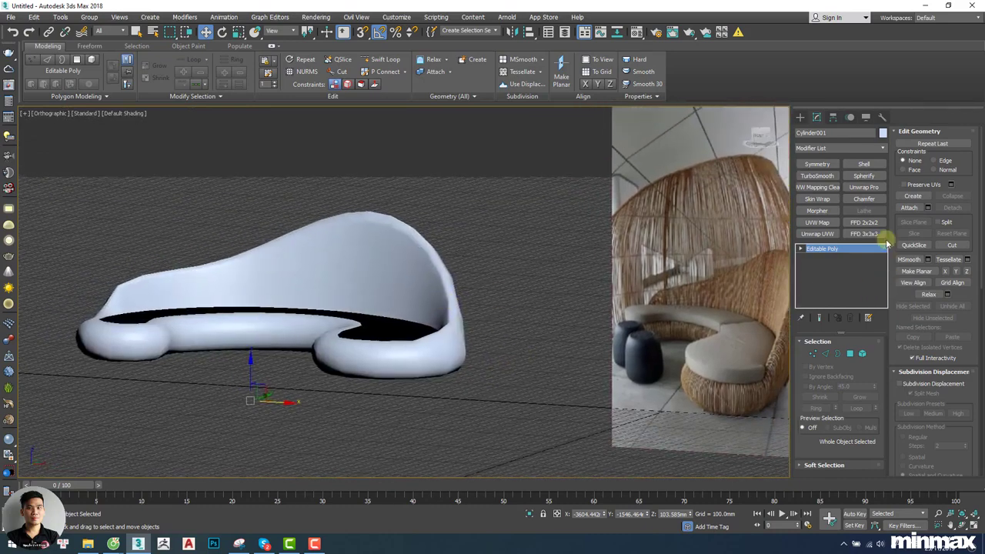
click(817, 176)
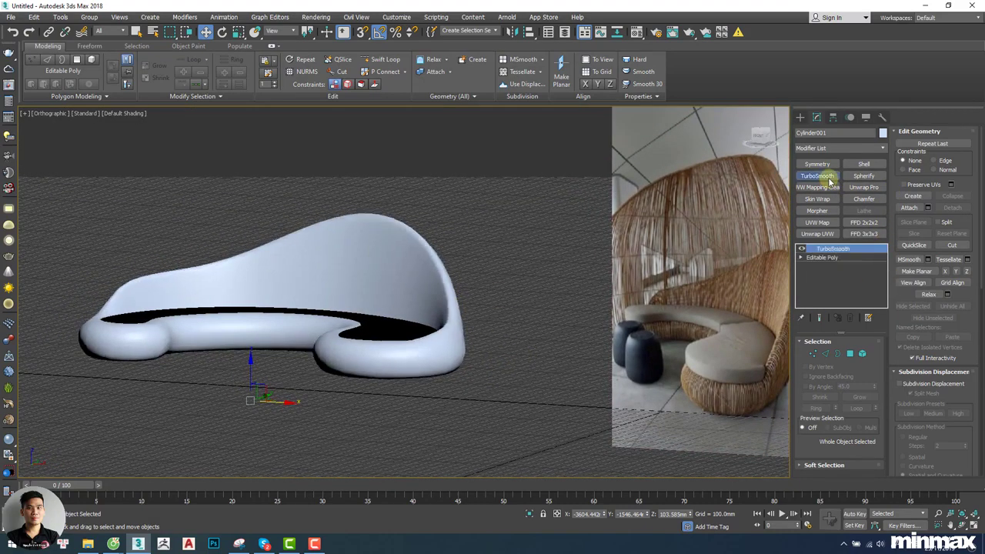
mouse_move(424, 264)
alt+middle_down()
mouse_move(385, 270)
mouse_move(427, 254)
alt+middle_up()
alt+middle_drag(391, 223, 379, 224)
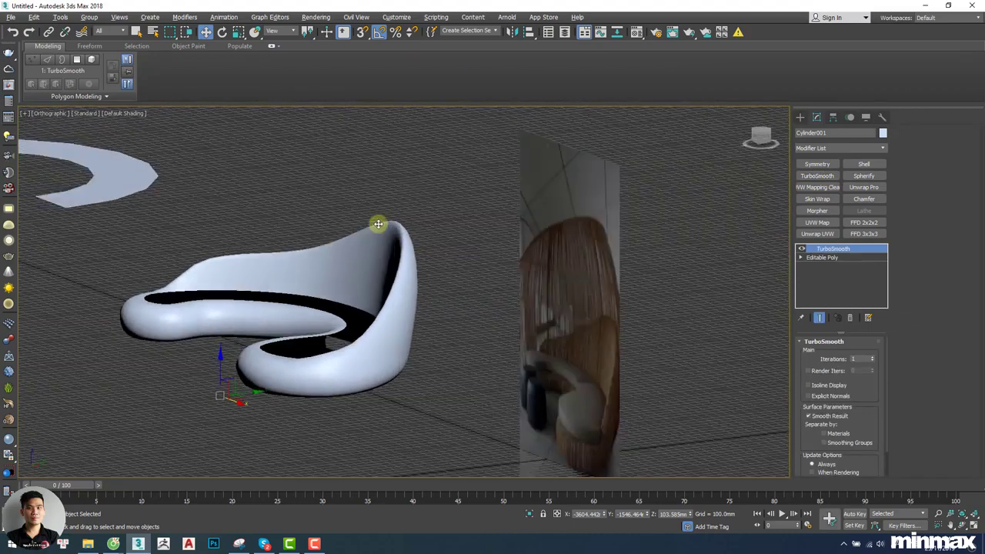
right_click(818, 249)
click(845, 265)
key(F4)
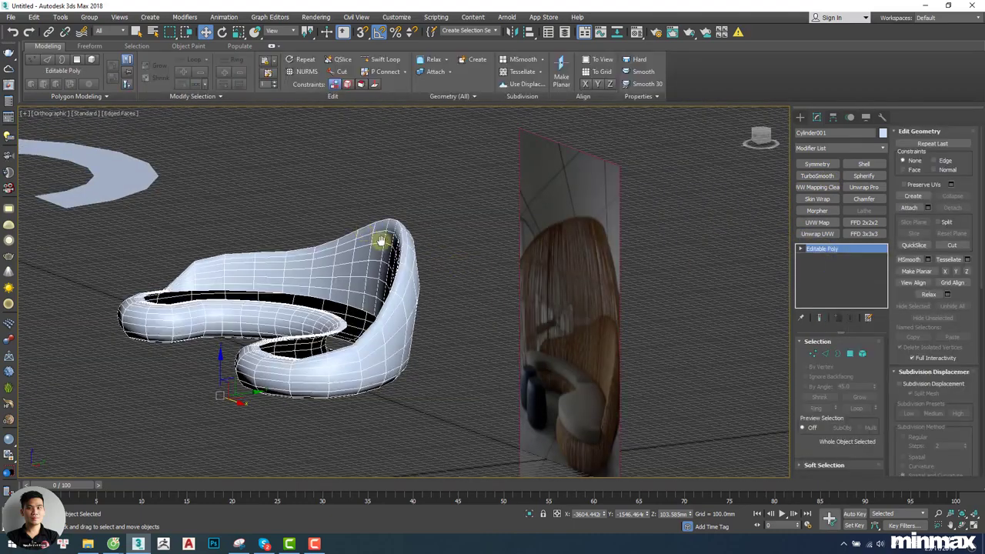
Apply Set Flow to the edge loop along the inner side of the backrest's rim and to the neighbouring loop on its crest.
scroll(435, 242, up, 5)
key(2)
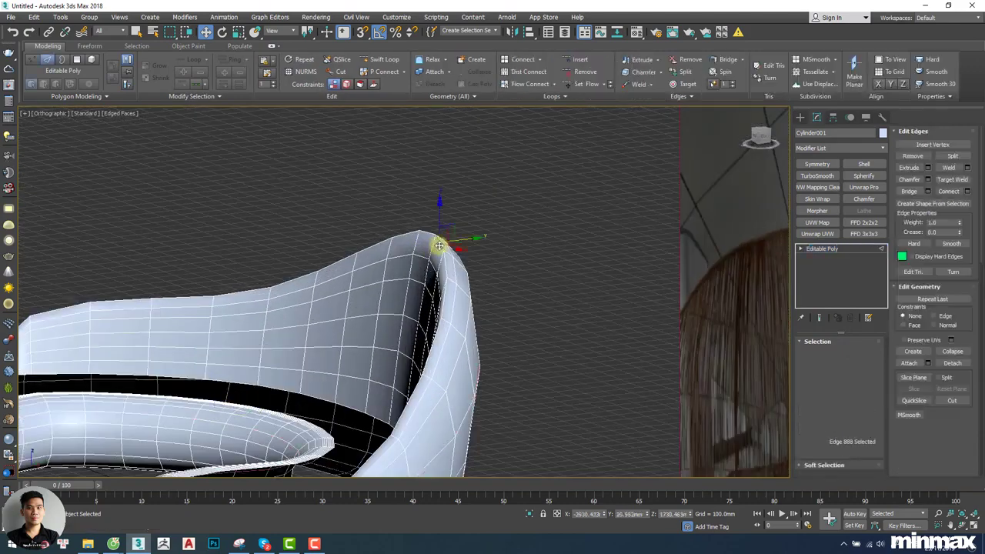
double_click(430, 246)
click(585, 89)
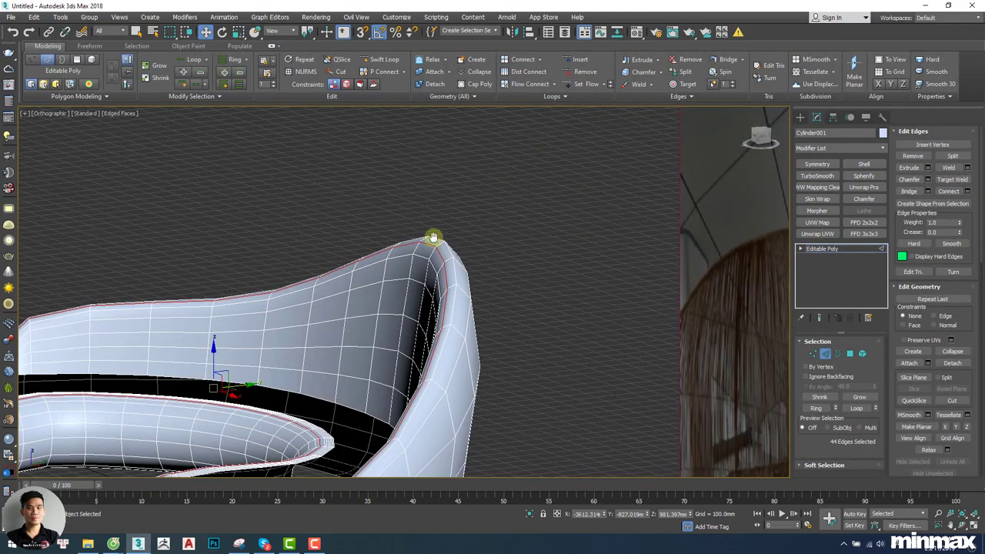
middle_drag(433, 244, 444, 211)
click(460, 218)
double_click(460, 218)
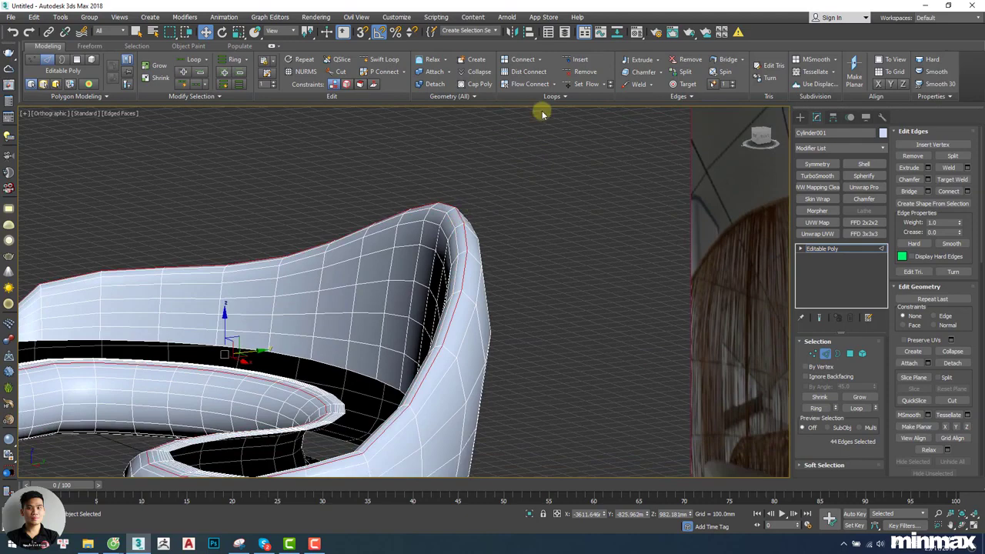
click(585, 85)
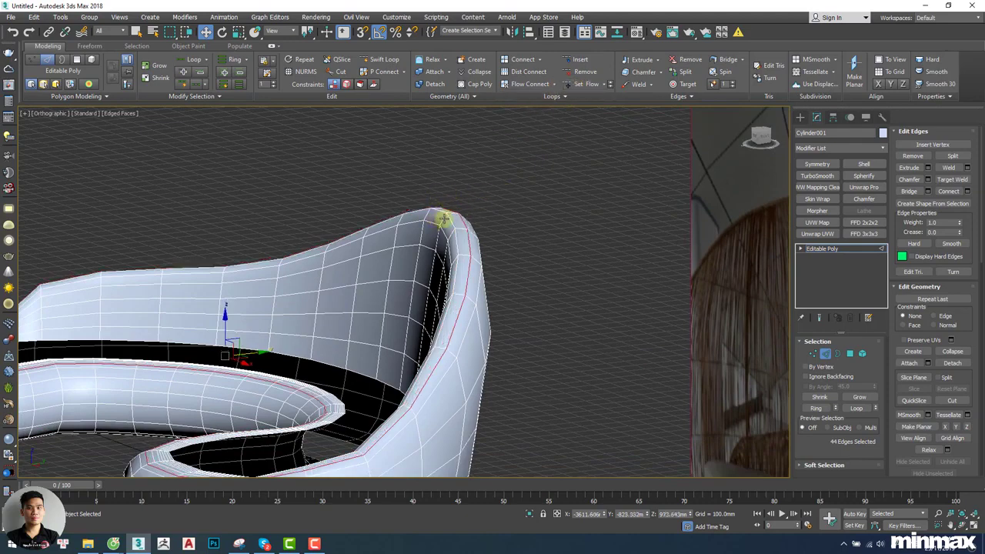
Add a TurboSmooth modifier with 1 iteration to the shell and exit the base mesh's vertex level.
key(1)
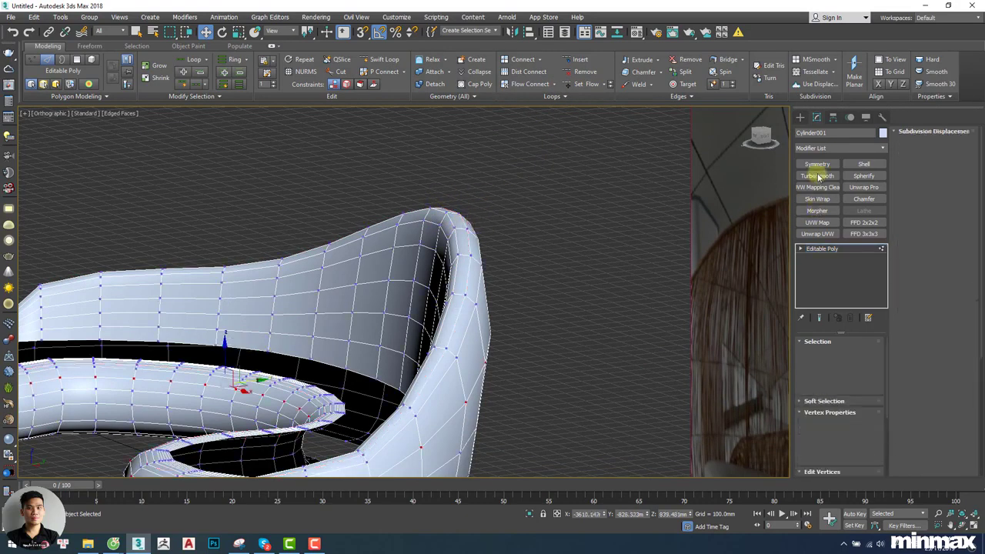
click(819, 177)
alt+middle_drag(521, 242, 549, 241)
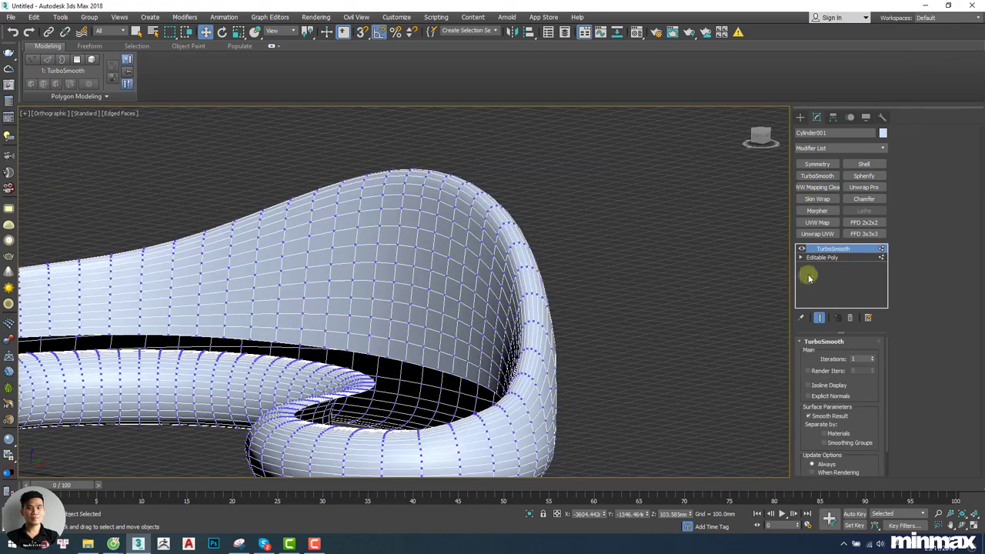
click(837, 257)
click(838, 249)
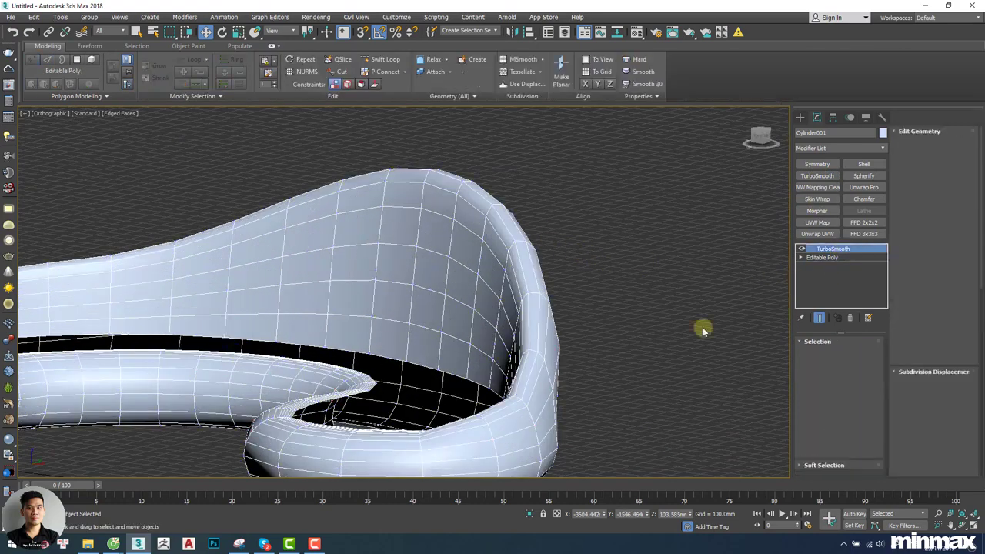
Compare the smoothed shell with the seat base, cushions and armrest in the reference photo.
alt+middle_drag(483, 286, 444, 336)
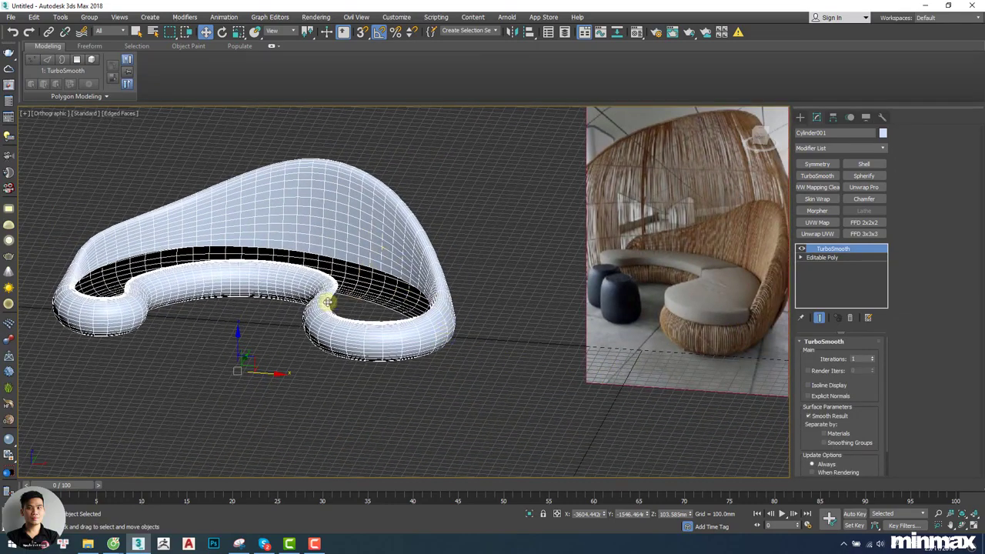
alt+middle_drag(377, 326, 655, 352)
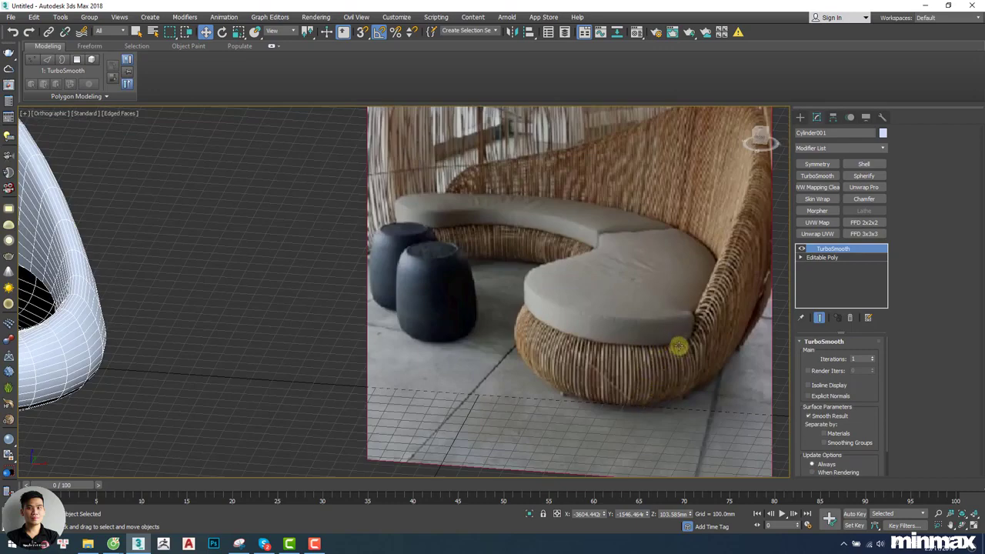
alt+middle_drag(682, 347, 609, 359)
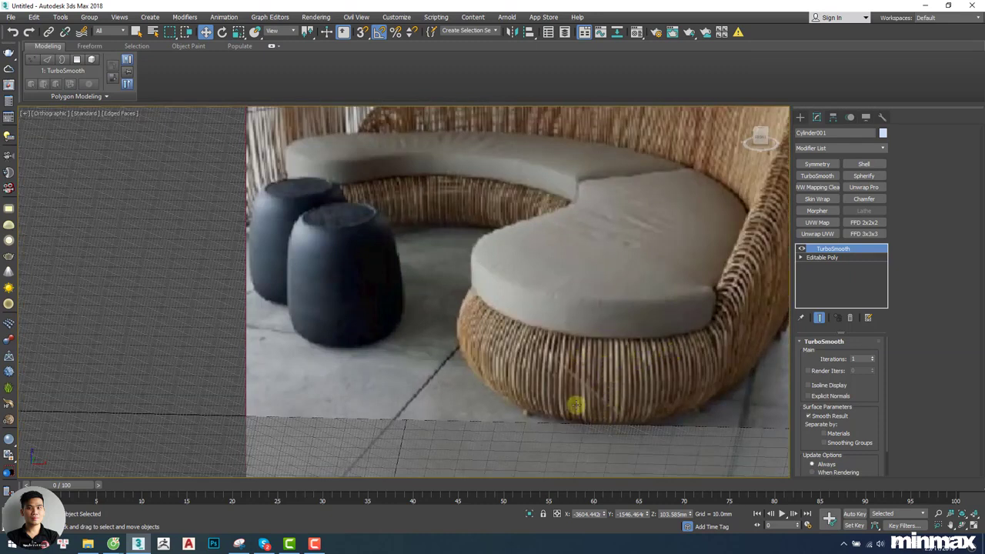
scroll(587, 385, up, 2)
scroll(655, 343, down, 4)
alt+middle_drag(658, 341, 405, 352)
scroll(431, 360, up, 4)
scroll(451, 308, down, 4)
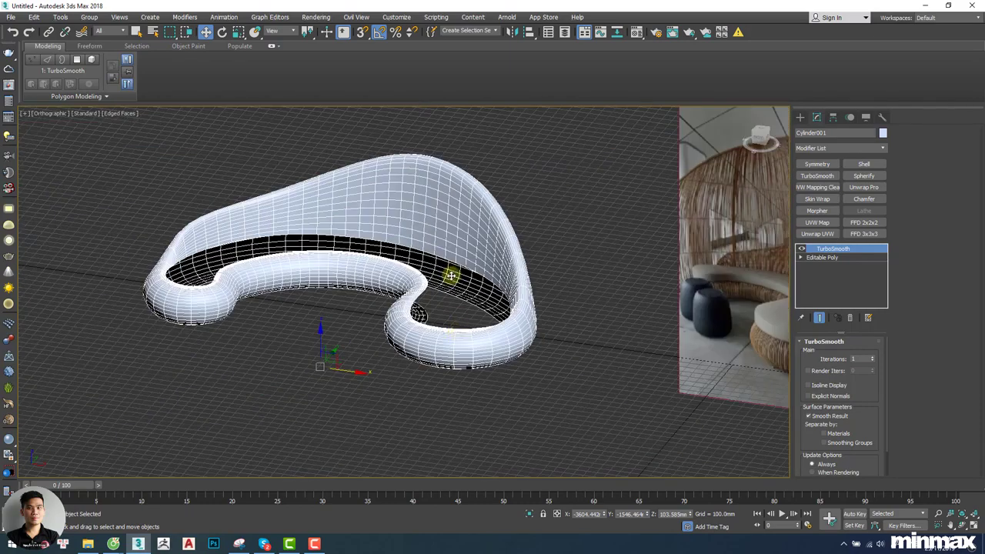
Convert the smoothed shell to an Editable Poly.
right_click(451, 259)
mouse_move(542, 405)
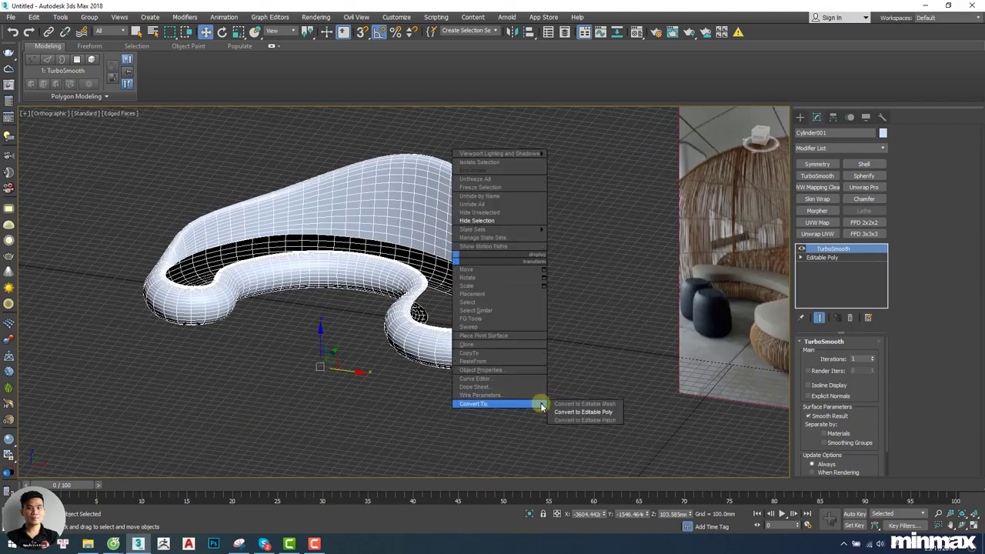
click(588, 411)
Apply another TurboSmooth with 1 iteration to densify the shell's mesh and collapse it to an Editable Poly.
scroll(541, 334, up, 5)
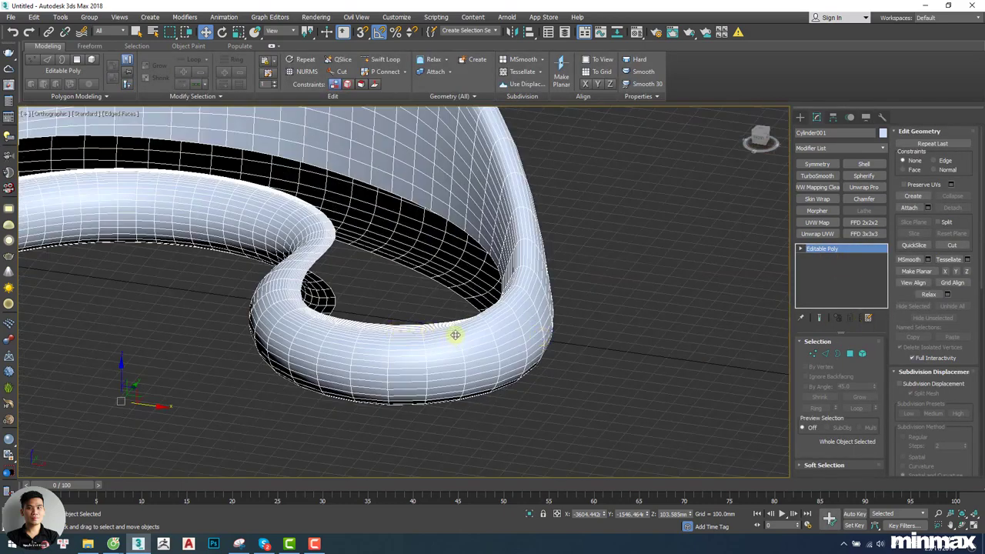
middle_drag(444, 338, 475, 343)
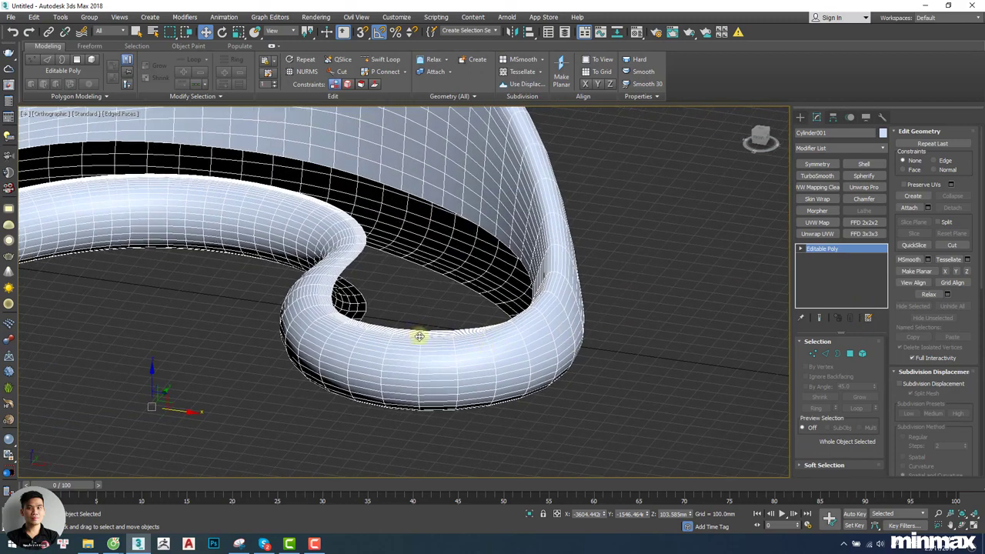
scroll(436, 344, down, 4)
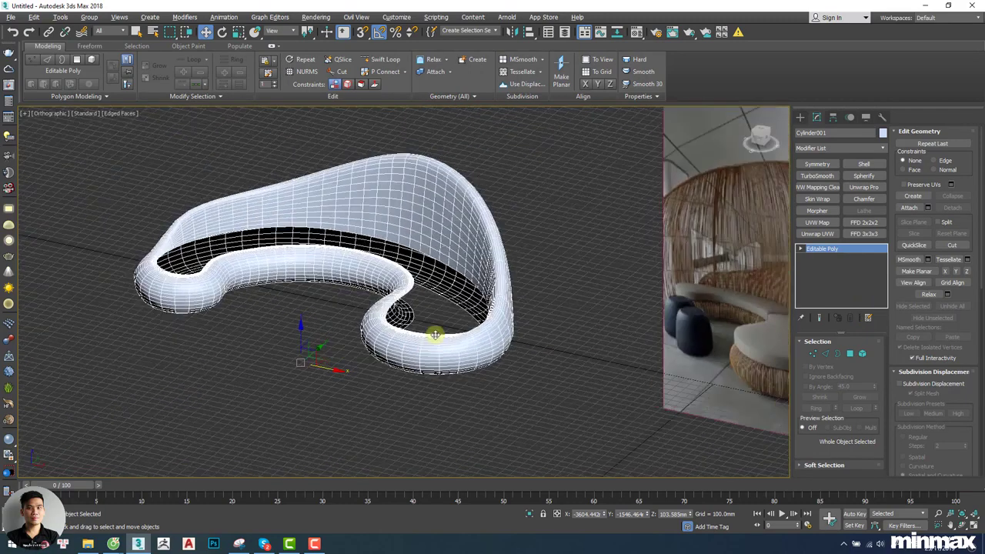
scroll(434, 334, up, 5)
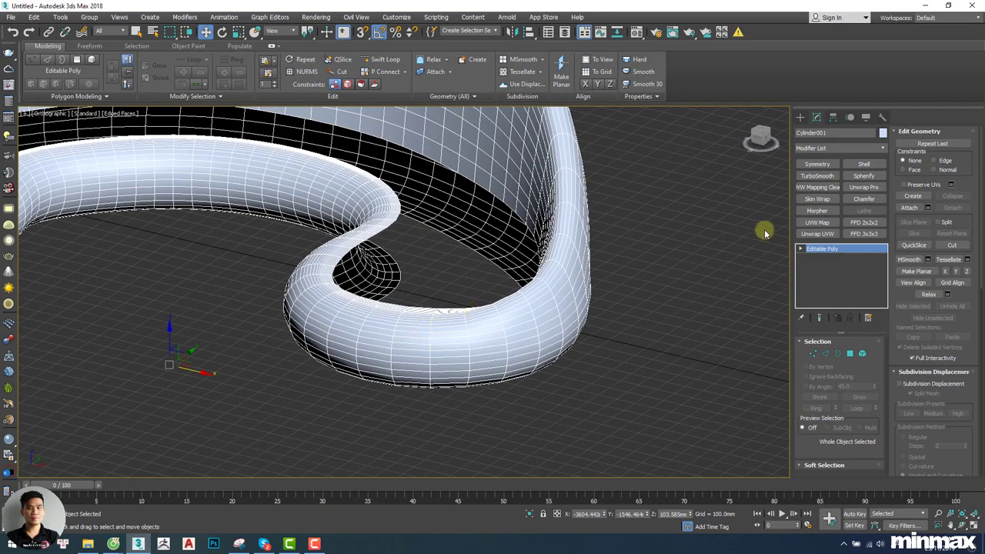
click(817, 176)
right_click(472, 275)
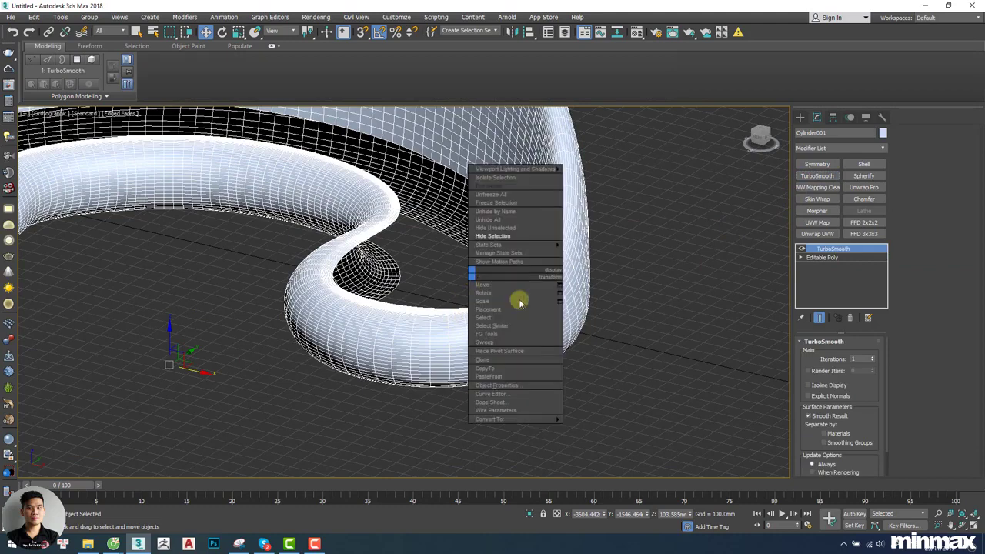
click(586, 424)
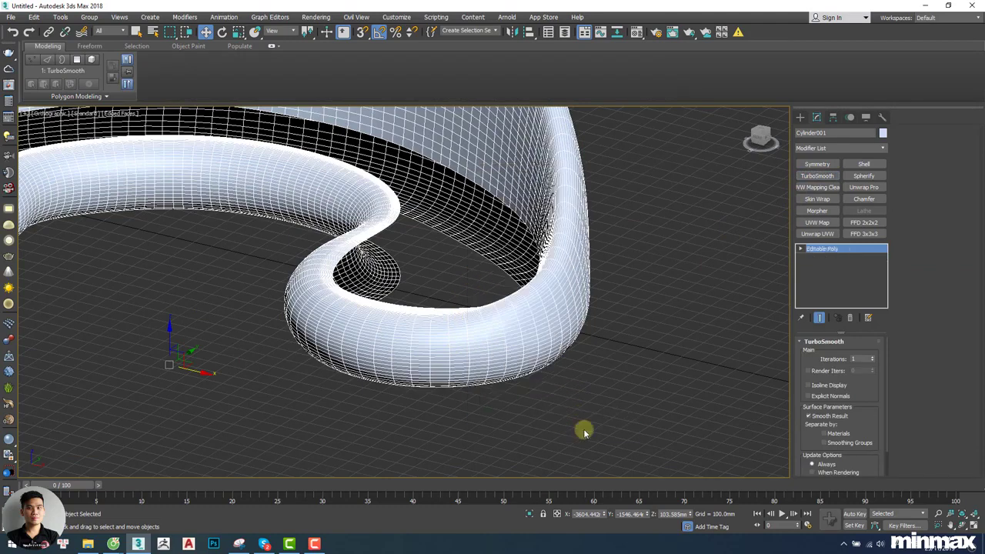
Select a lengthwise edge loop along the top of the sofa's rounded front and insert new edge loops crossing it.
scroll(431, 338, up, 3)
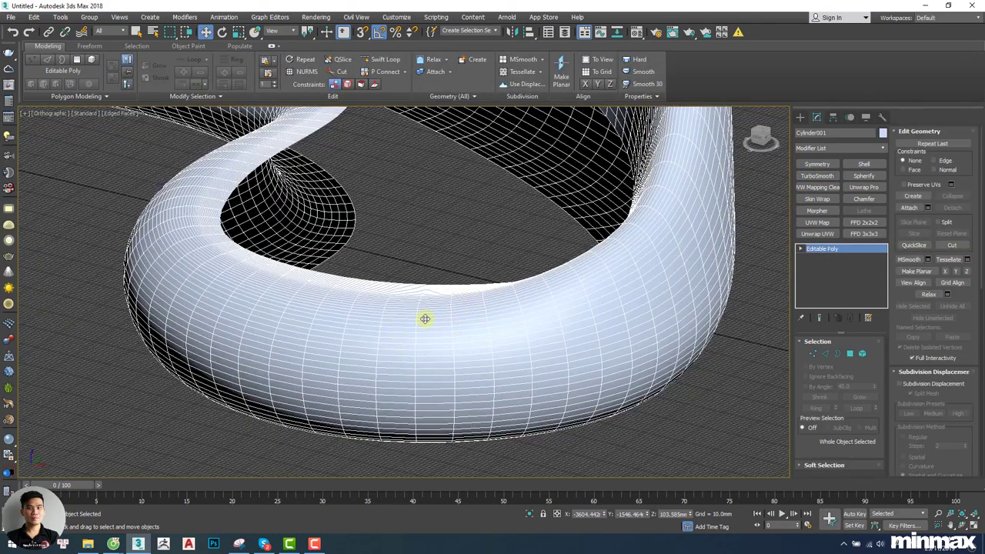
key(2)
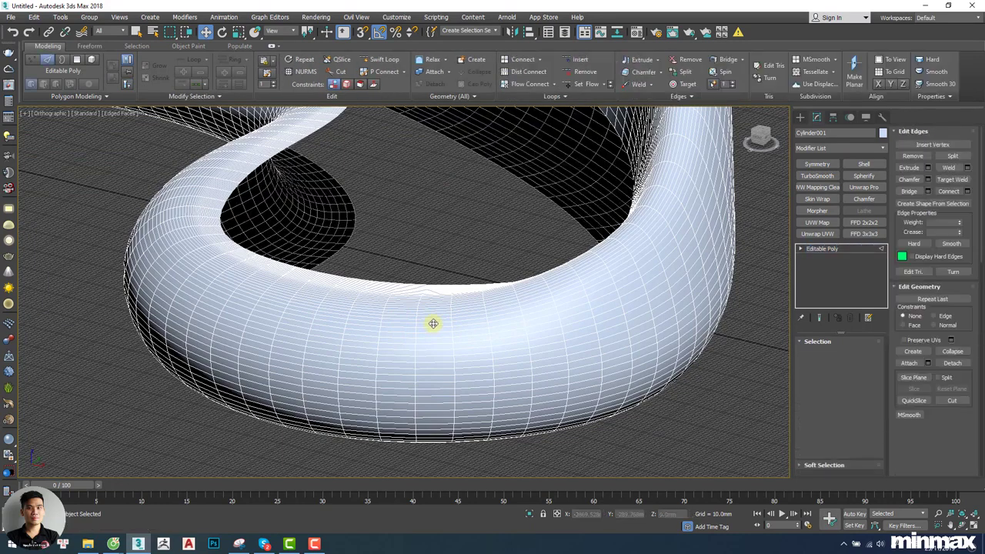
double_click(434, 323)
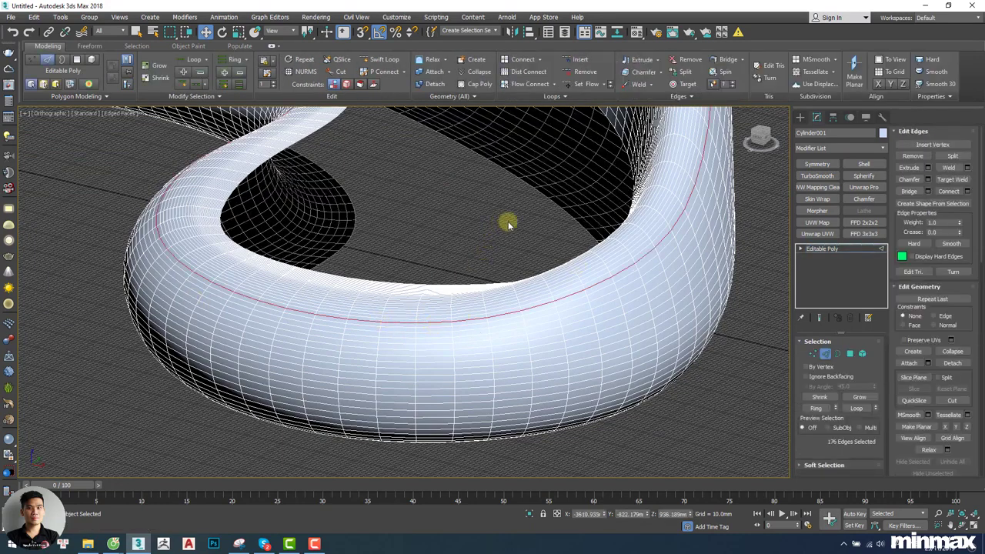
alt+middle_drag(508, 223, 492, 269)
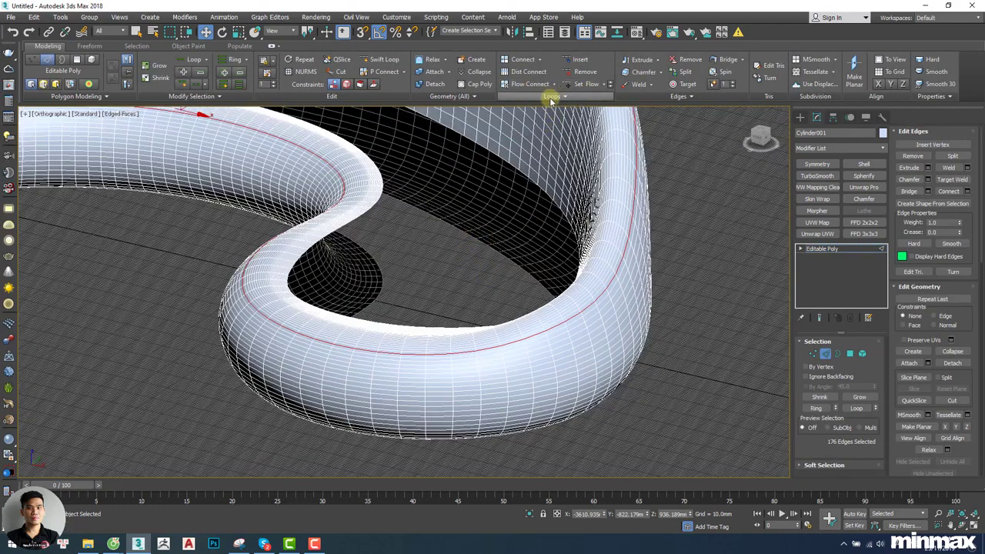
click(582, 64)
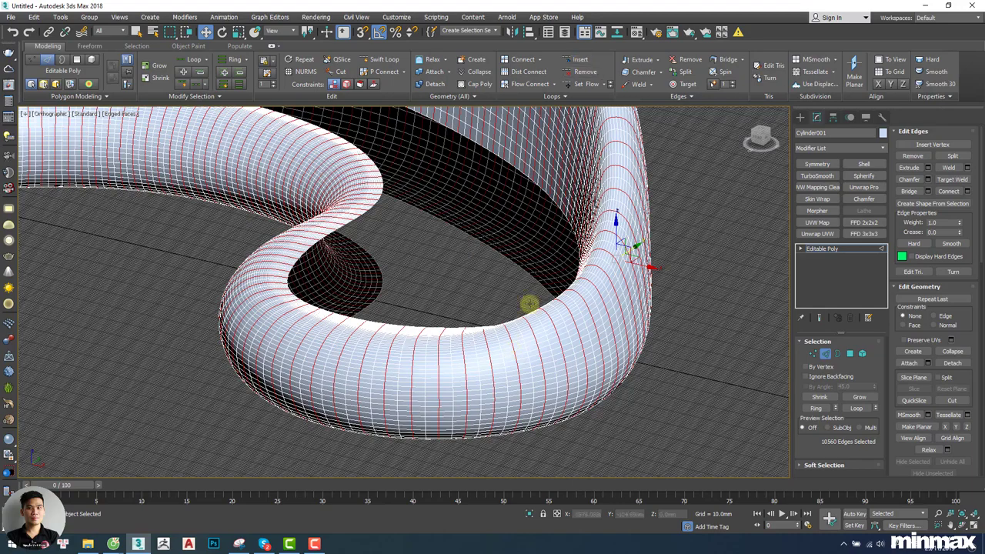
Reselect the lengthwise edge loop on the rounded front, insert a second set of crossing edge loops, and finish edge editing.
alt+middle_drag(528, 301, 519, 349)
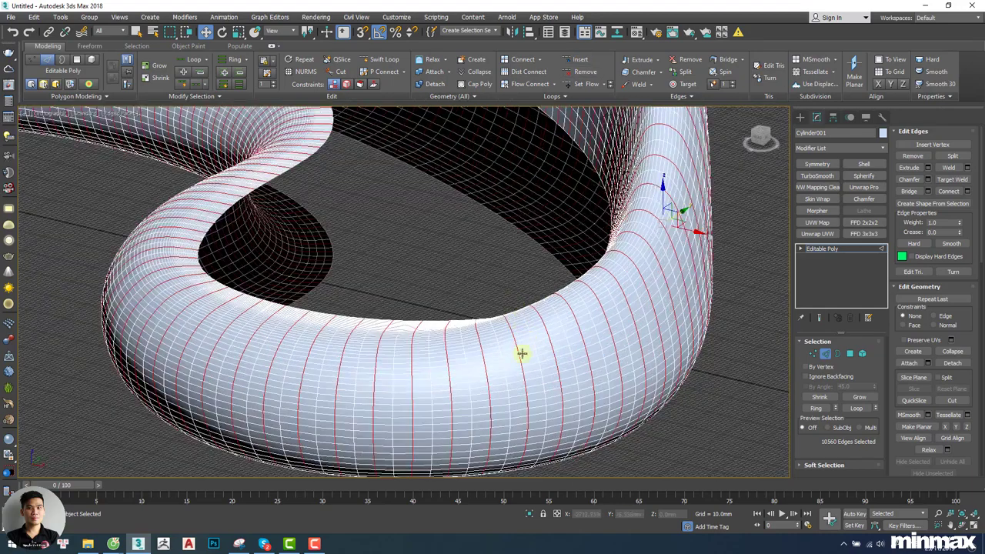
double_click(496, 352)
scroll(495, 351, down, 5)
mouse_move(494, 351)
alt+middle_down()
mouse_move(475, 330)
mouse_move(501, 321)
alt+middle_up()
key(F4)
scroll(487, 321, up, 5)
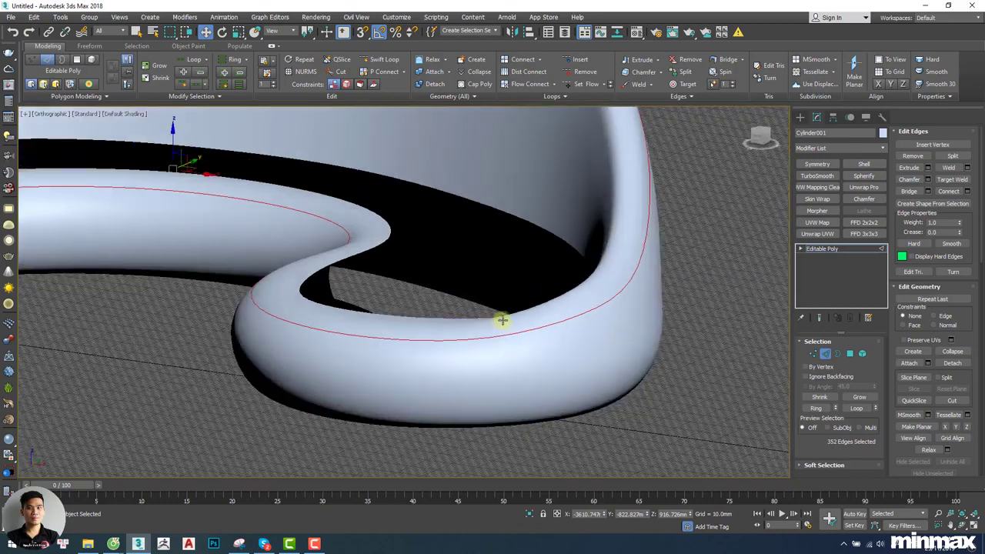
key(F4)
scroll(504, 329, up, 2)
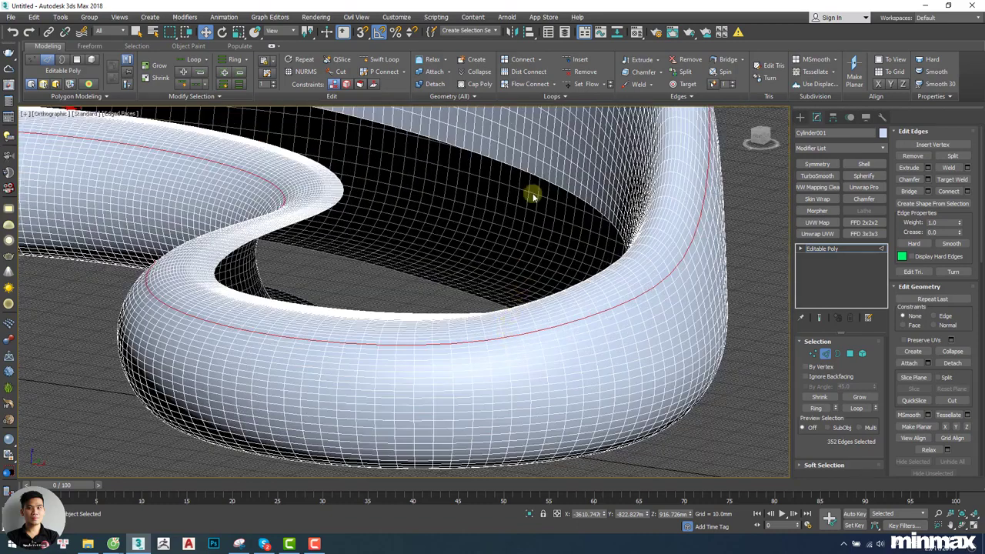
double_click(522, 383)
key(alt+r)
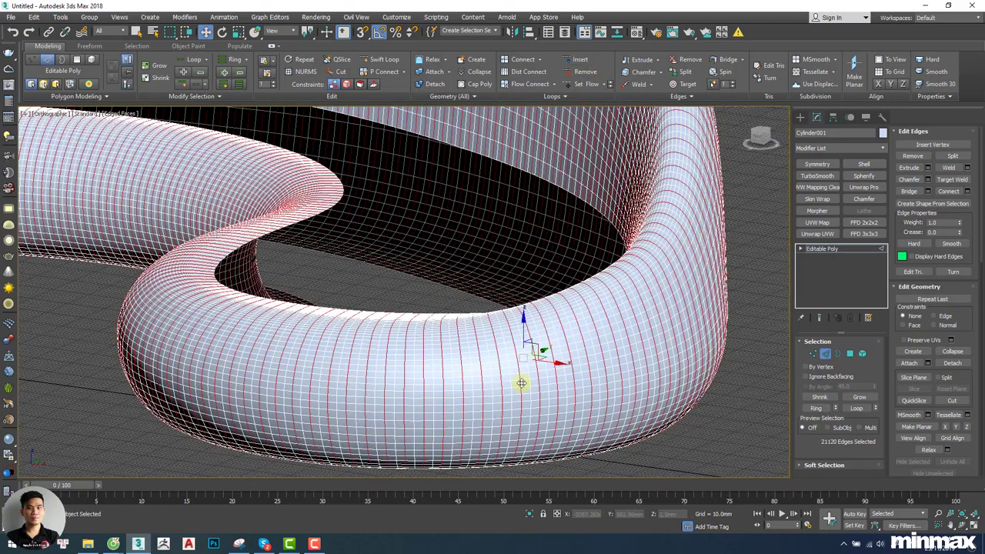
click(499, 371)
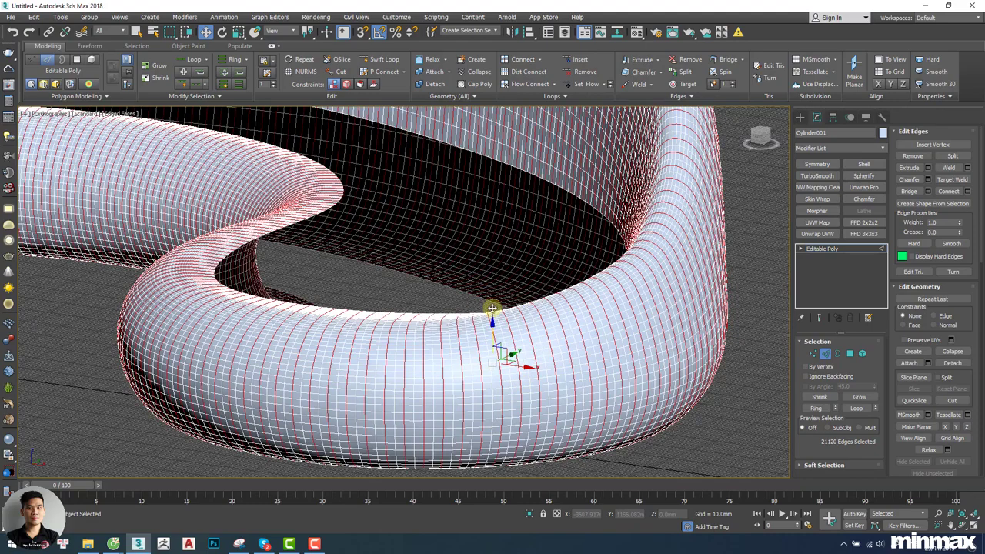
scroll(493, 317, down, 3)
key(1)
key(1)
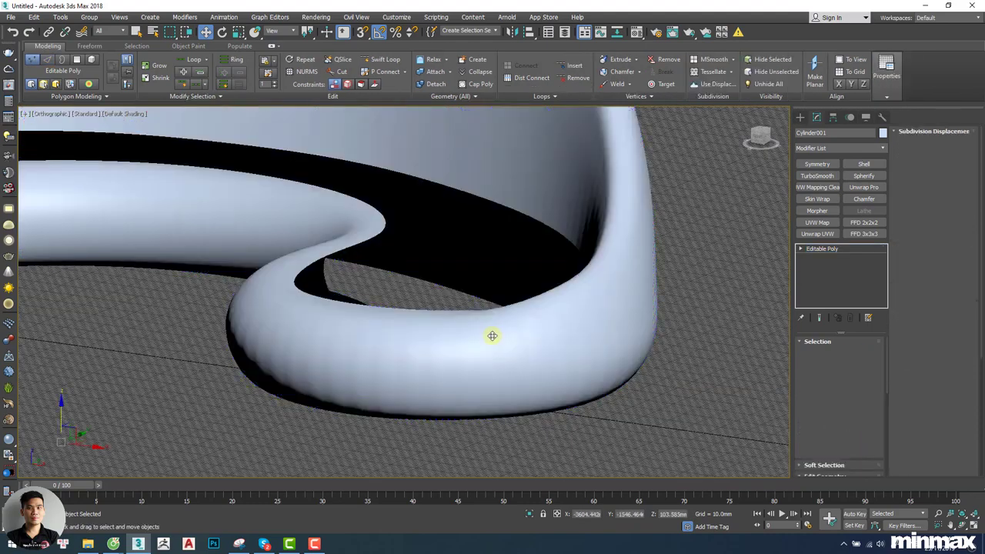
Examine the sofa's shading and mesh density around the rounded front corner, with and without edged faces.
key(F4)
scroll(477, 337, down, 2)
alt+middle_drag(476, 336, 488, 347)
click(483, 419)
key(F4)
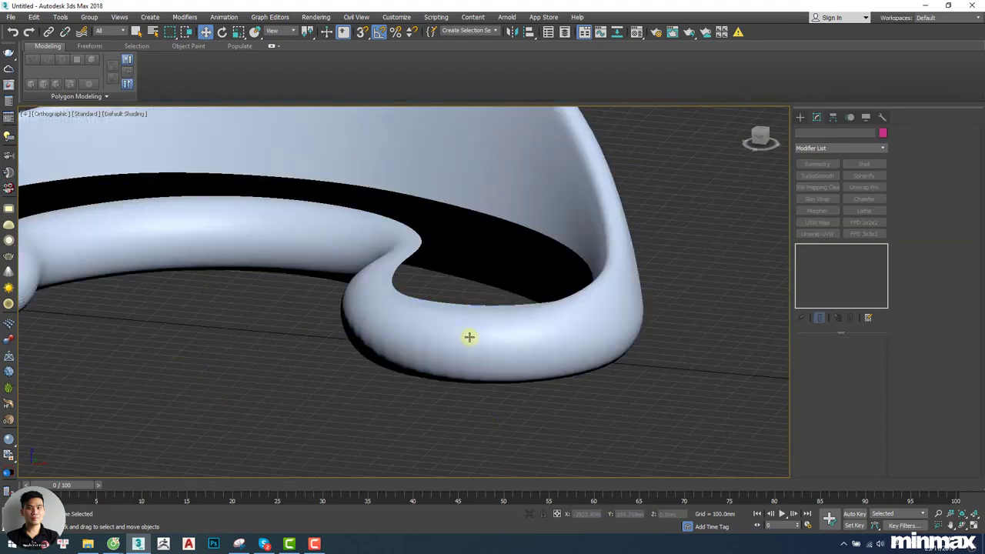
key(F4)
scroll(543, 322, up, 5)
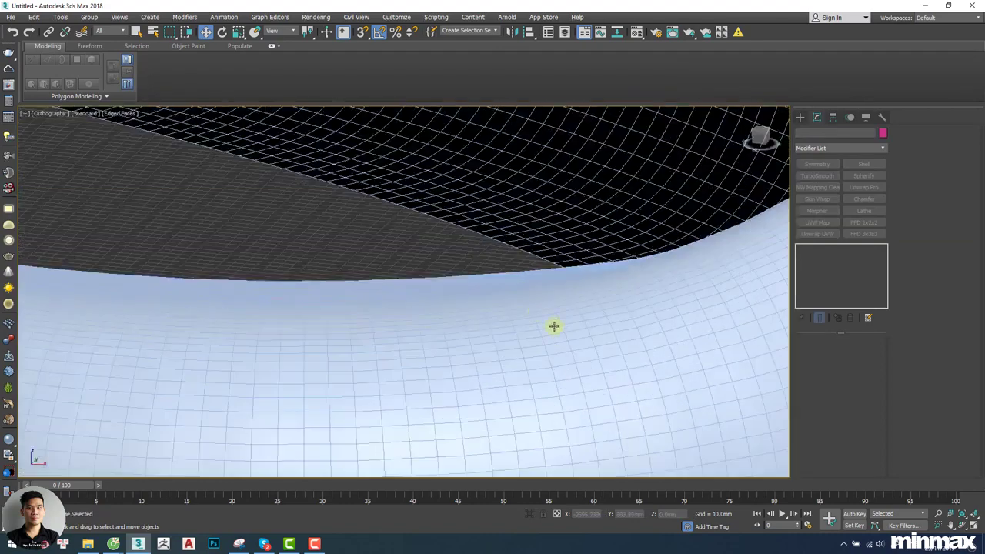
Select one cross-section edge loop on the sofa's rounded front and expand the selection to all parallel cross-section loops with Ring.
click(548, 361)
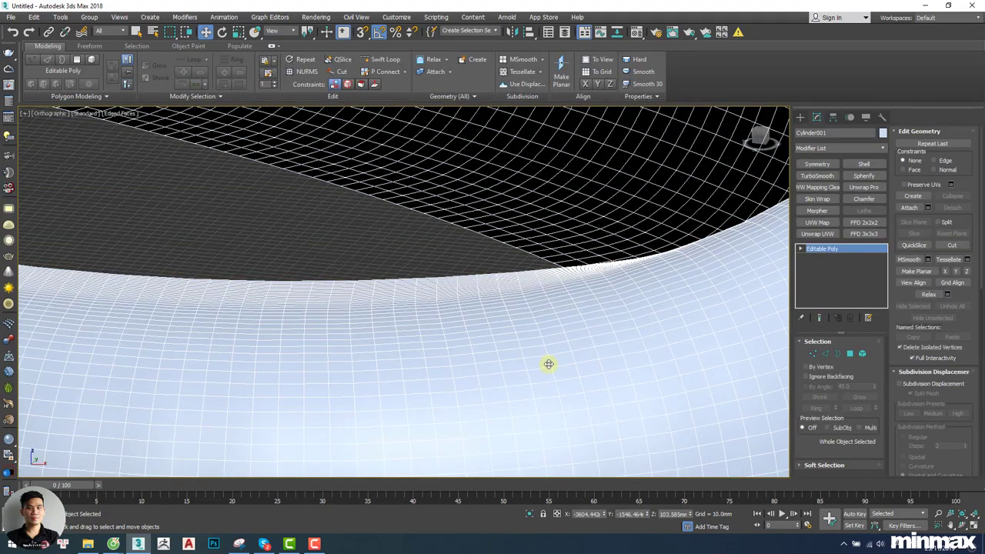
key(2)
double_click(538, 352)
scroll(536, 352, down, 5)
key(F4)
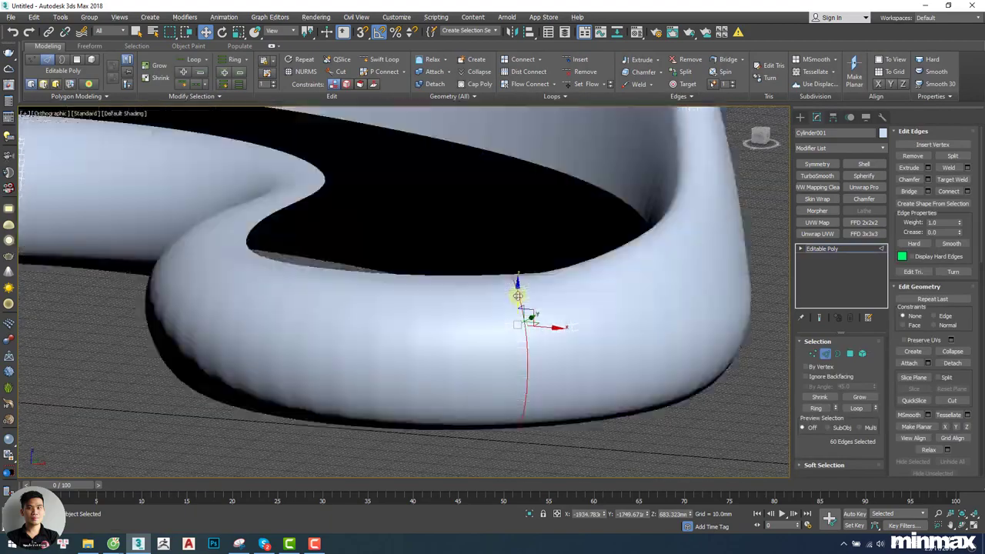
click(816, 408)
Examine the selected cross-section edges along the whole sofa and up close on the rounded front.
scroll(461, 323, down, 3)
scroll(470, 300, down, 3)
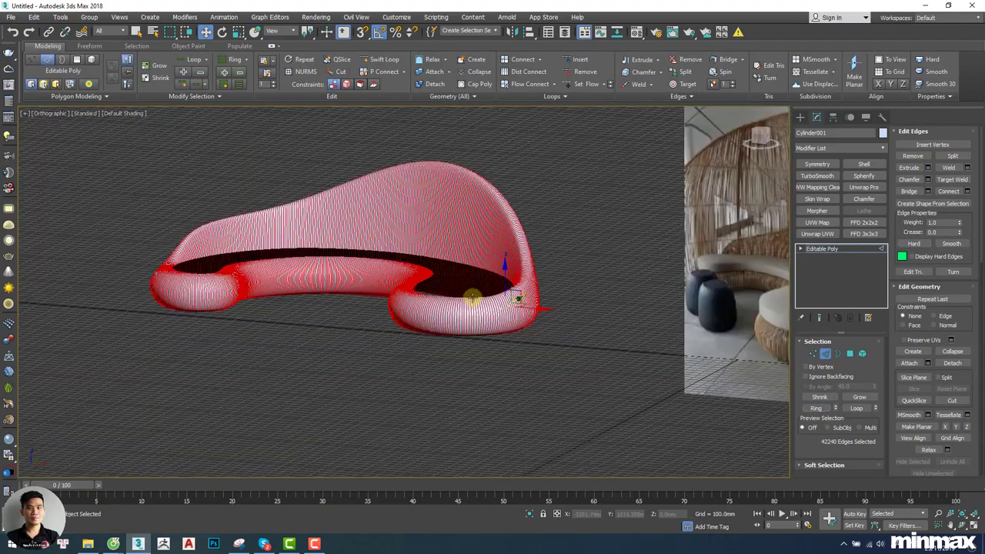
middle_drag(528, 302, 374, 336)
scroll(676, 348, up, 3)
middle_drag(260, 325, 316, 296)
middle_drag(62, 310, 637, 306)
scroll(615, 301, up, 2)
key(F4)
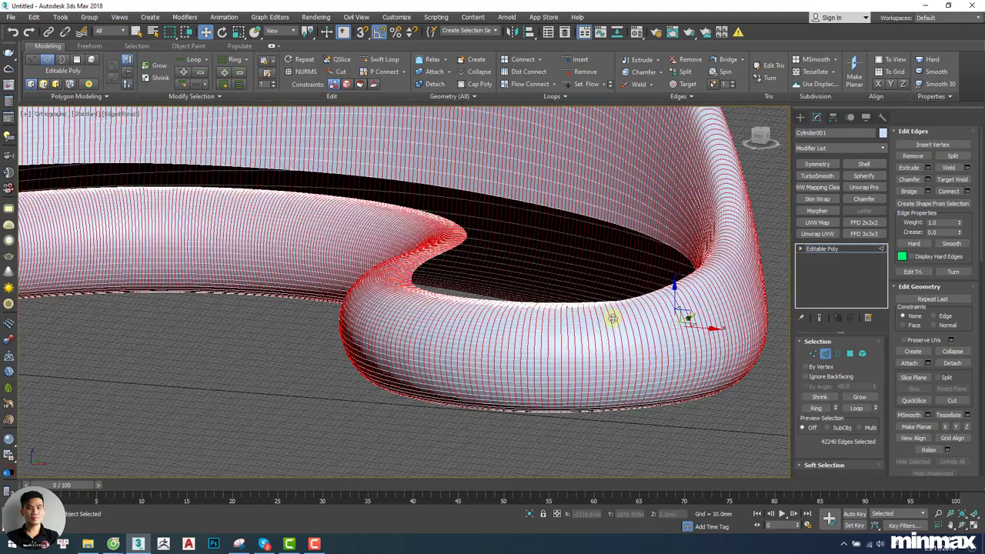
scroll(627, 311, up, 2)
middle_drag(589, 334, 556, 331)
scroll(577, 327, up, 2)
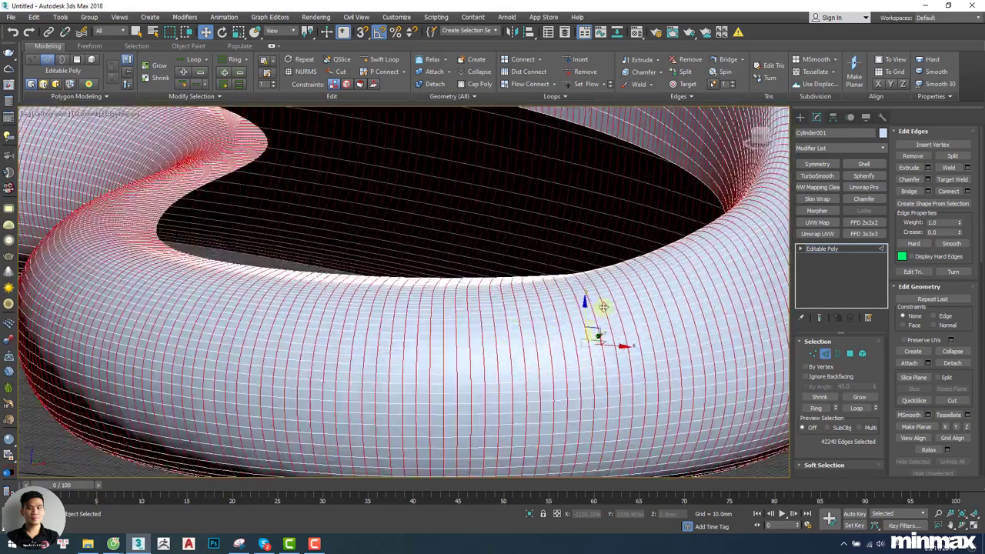
Create a shape from the selected cross-section edges, keeping the name Shape001, and leave sub-object editing.
click(932, 204)
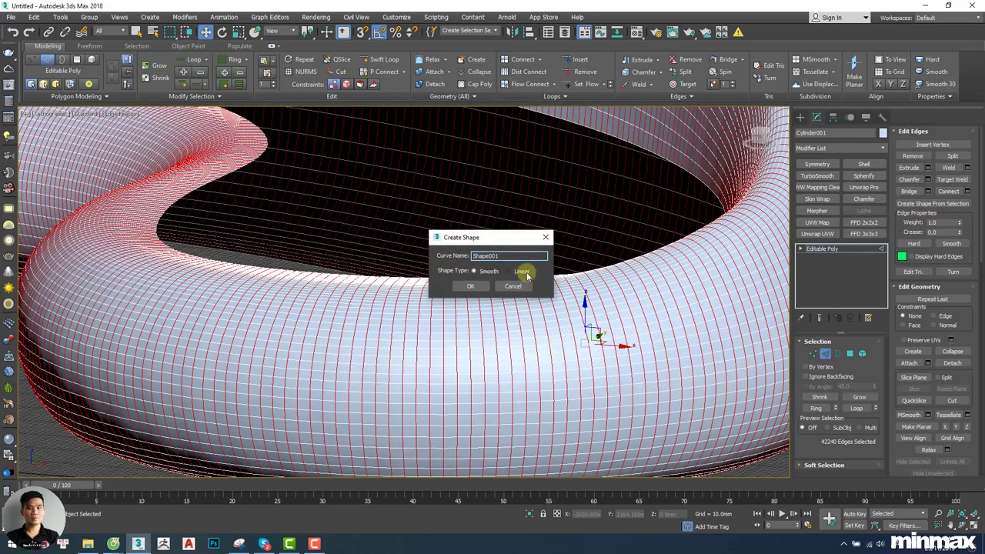
click(473, 286)
key(1)
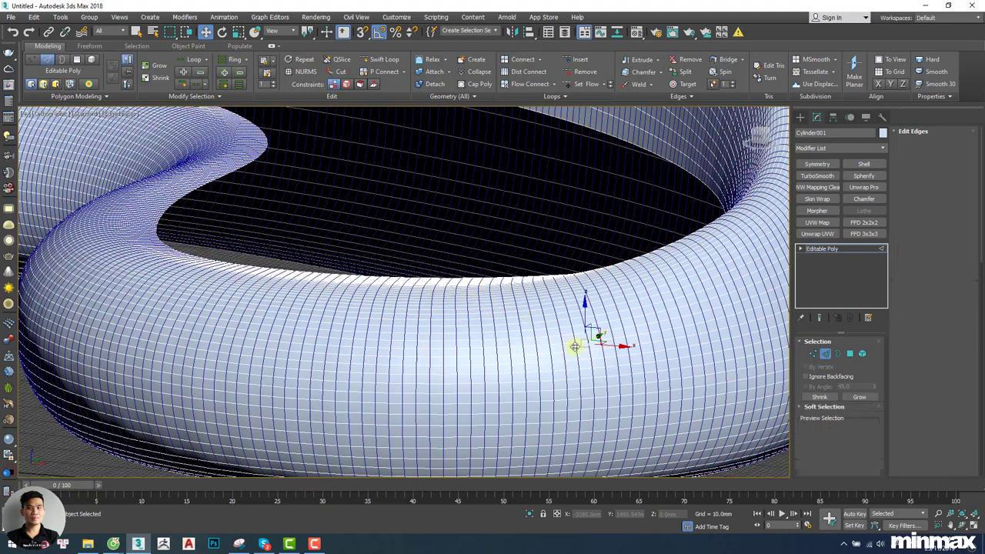
key(1)
scroll(602, 369, down, 4)
middle_drag(602, 369, 546, 301)
drag(543, 387, 502, 343)
scroll(514, 290, up, 4)
click(520, 279)
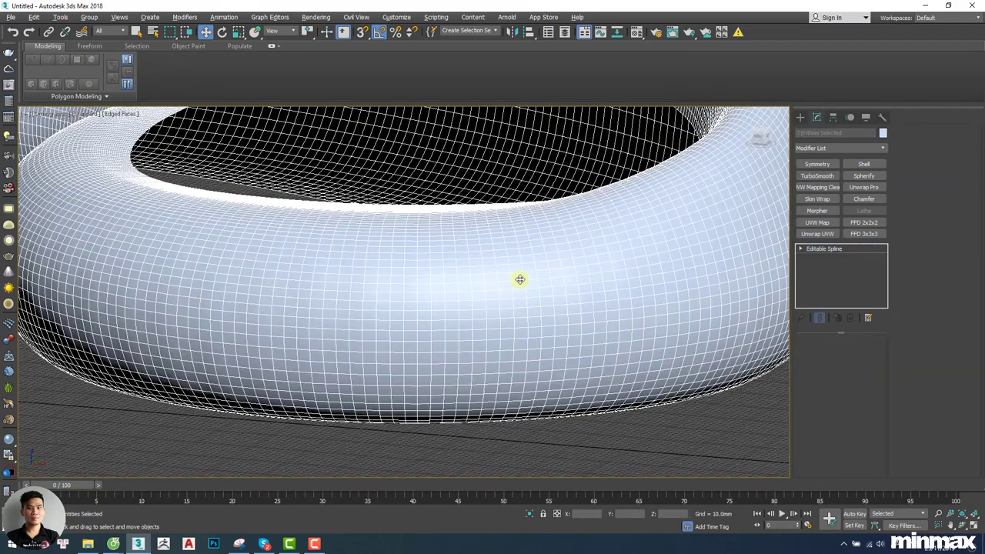
alt+middle_drag(521, 288, 539, 266)
click(569, 376)
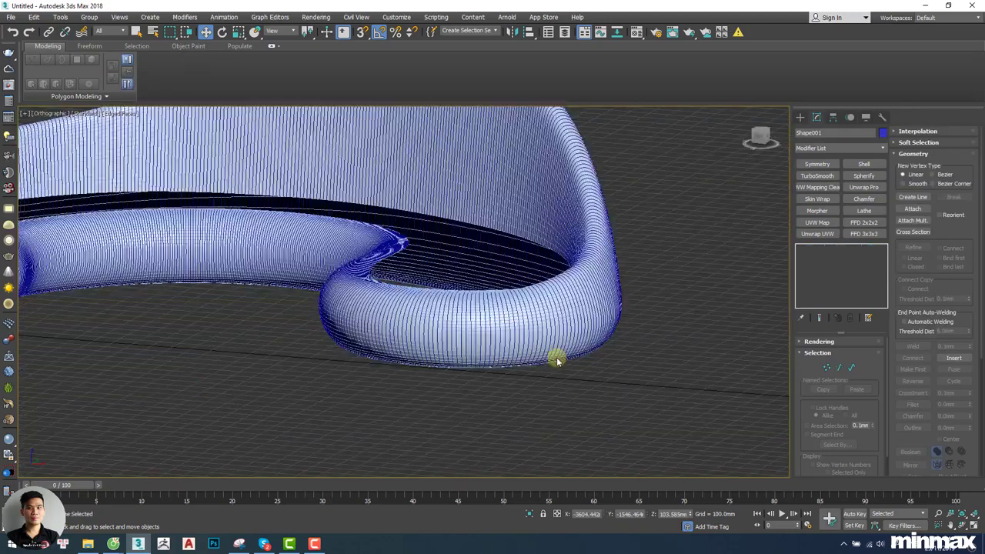
scroll(519, 290, up, 6)
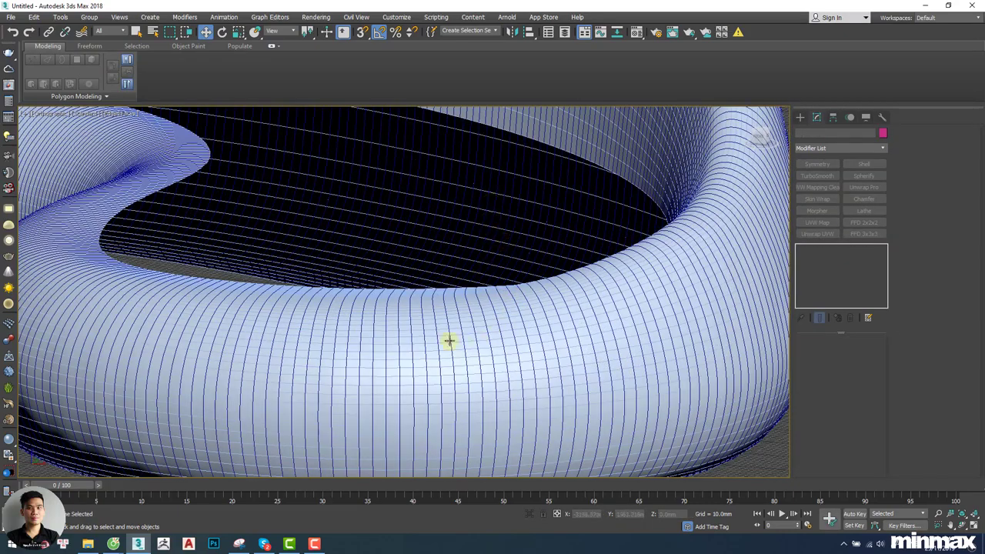
Select only the extracted Shape001 spline lying on the sofa mesh.
scroll(435, 314, down, 5)
drag(539, 430, 277, 161)
scroll(451, 249, up, 5)
scroll(468, 354, up, 3)
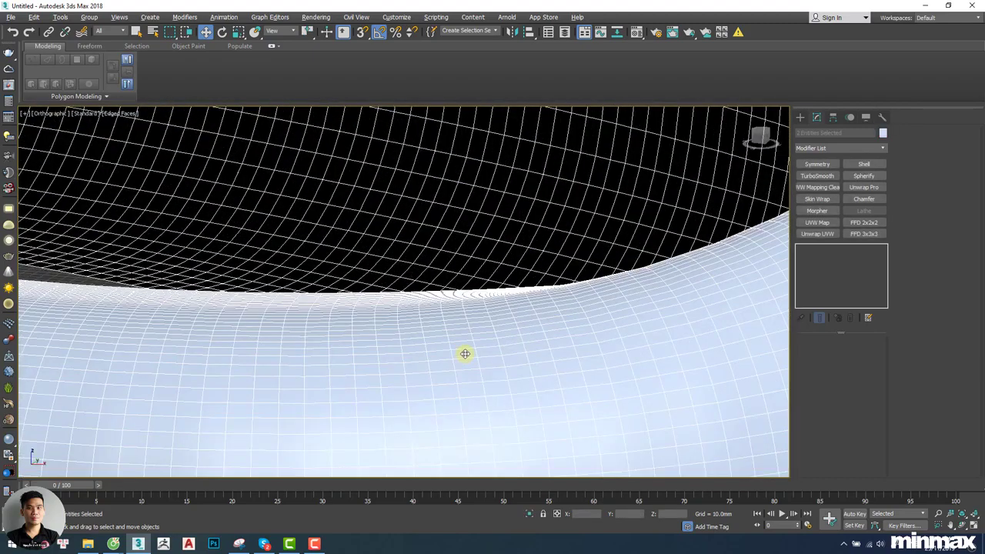
click(464, 354)
scroll(453, 332, down, 5)
middle_drag(453, 331, 451, 270)
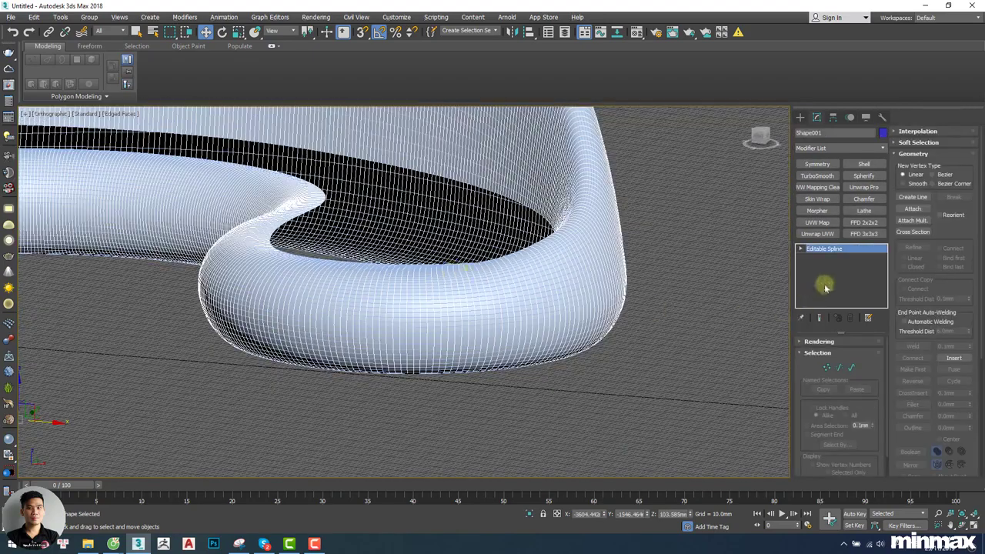
Enable Shape001 in the renderer and viewport as a radial section with 14 mm thickness and 4 sides.
click(818, 342)
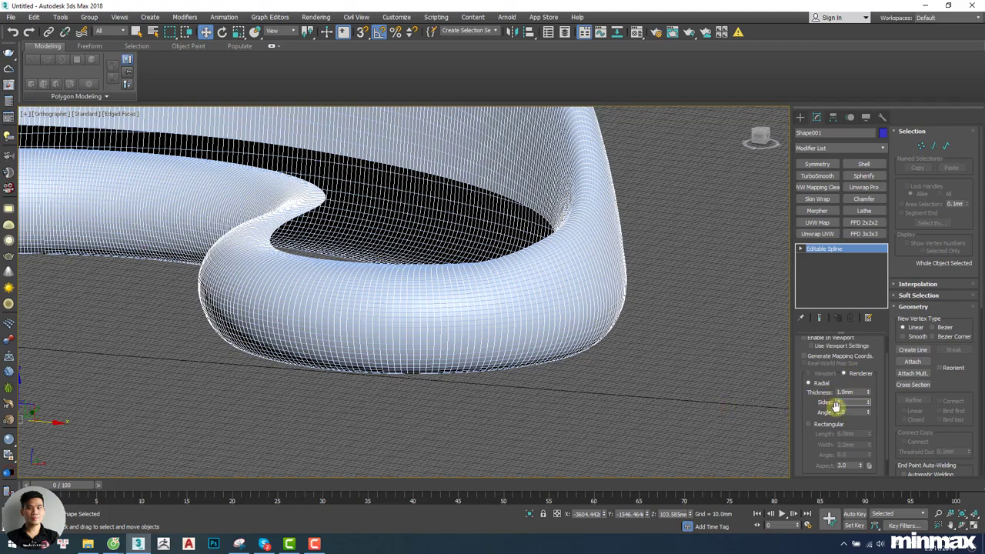
middle_drag(516, 327, 547, 356)
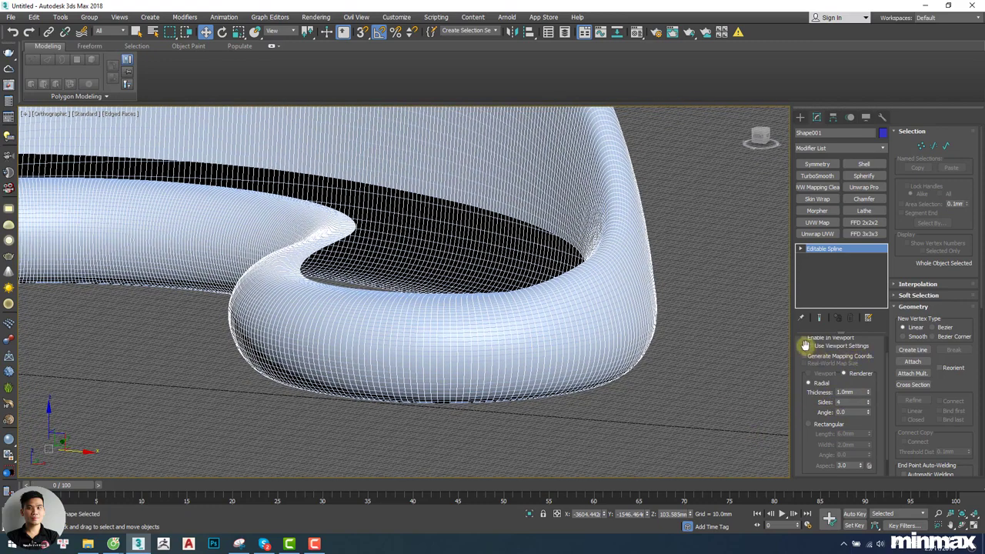
drag(805, 346, 805, 381)
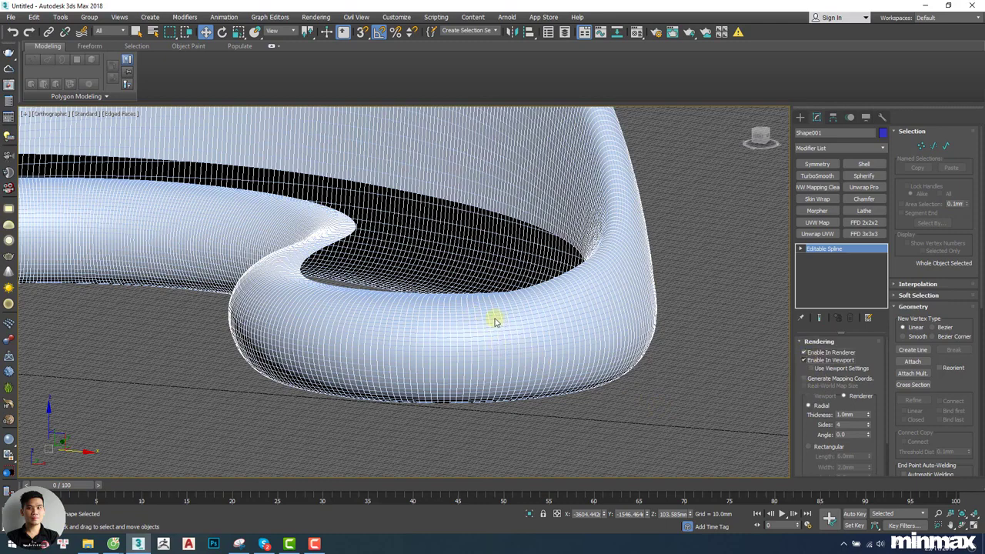
middle_drag(495, 321, 477, 339)
scroll(480, 326, up, 10)
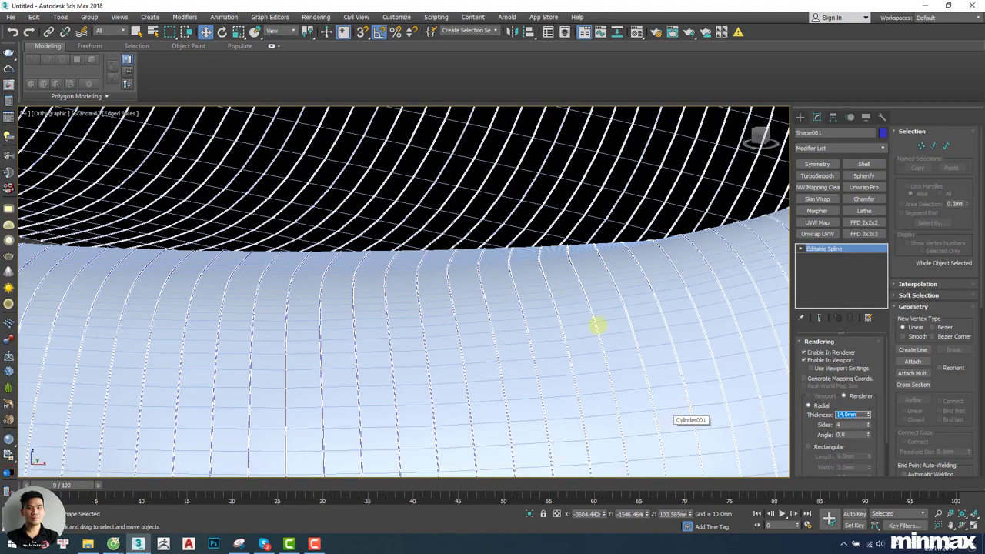
key(Return)
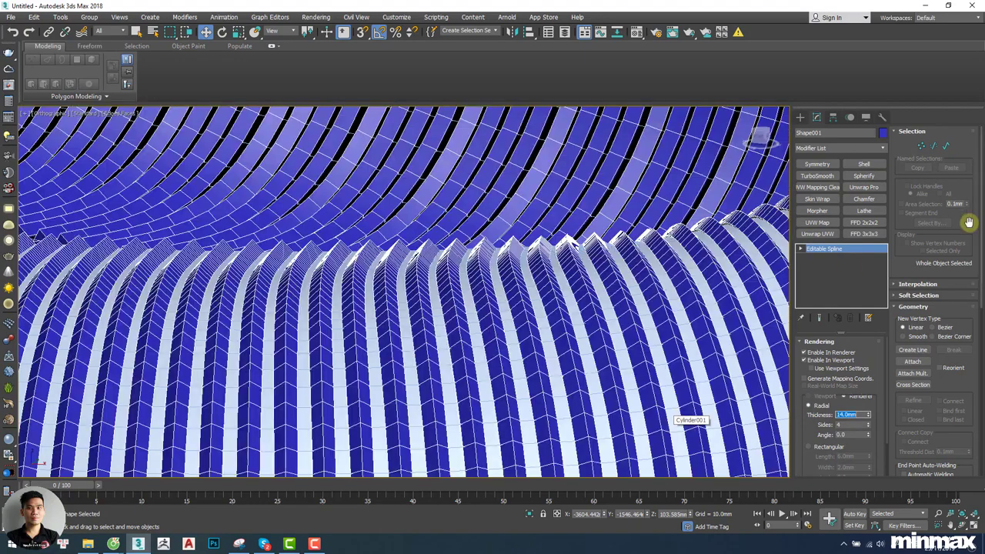
Isolate the Shape001 spline from the rest of the scene.
scroll(469, 293, down, 10)
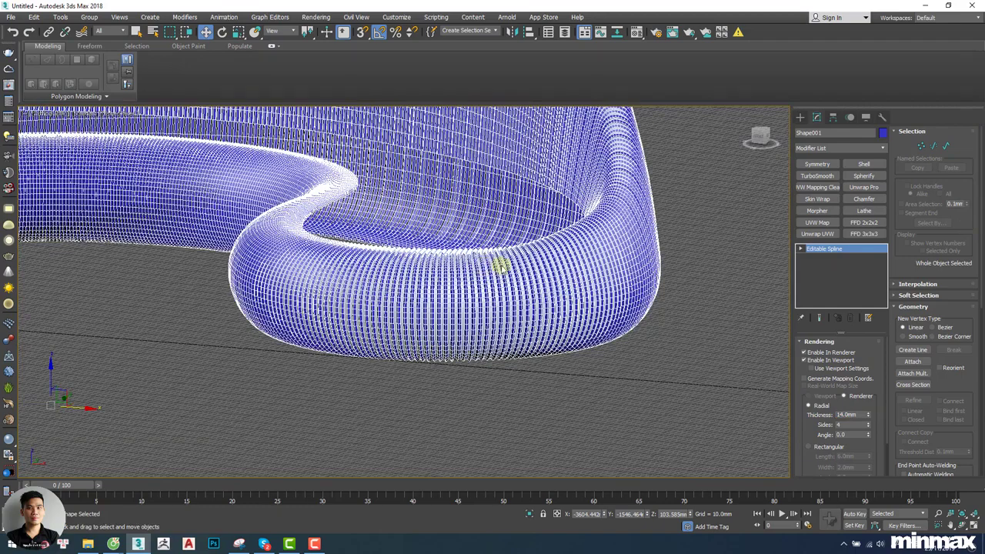
right_click(500, 265)
click(526, 161)
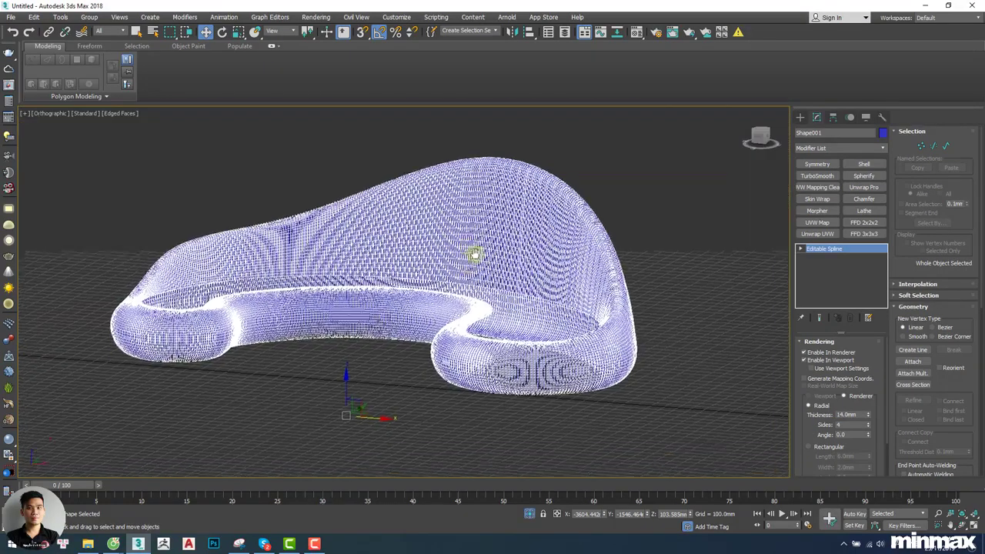
Examine the isolated strips for spacing and thickness around the whole sofa and the rounded front, with and without edged faces.
scroll(538, 318, up, 5)
key(F4)
scroll(500, 286, down, 5)
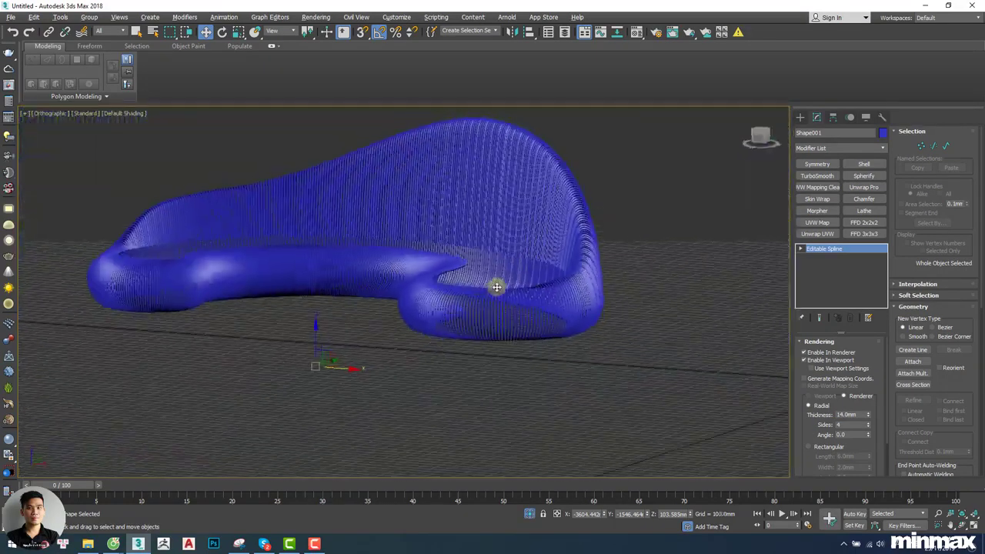
alt+middle_drag(497, 287, 494, 283)
alt+middle_drag(553, 253, 562, 270)
scroll(559, 305, up, 4)
alt+middle_drag(558, 306, 554, 306)
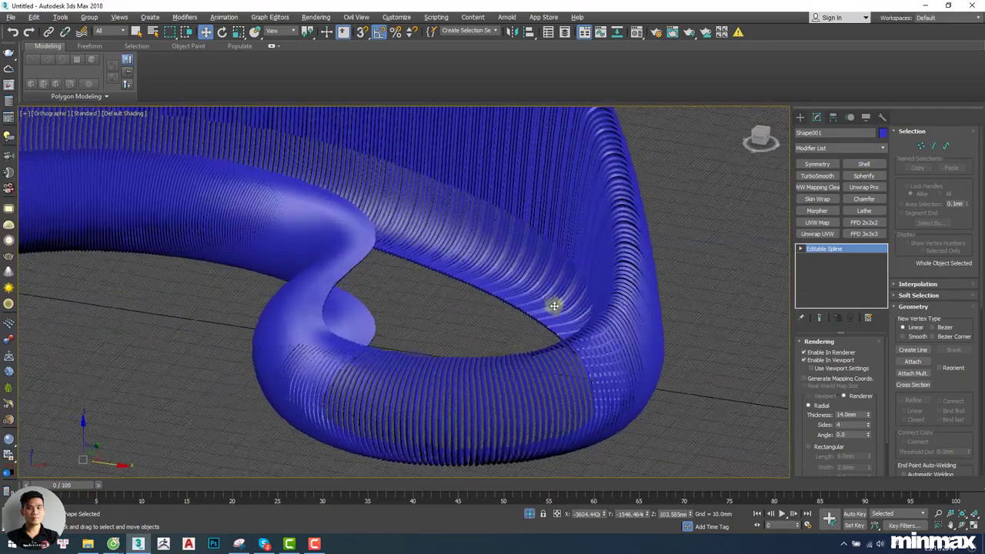
key(F4)
scroll(510, 362, up, 8)
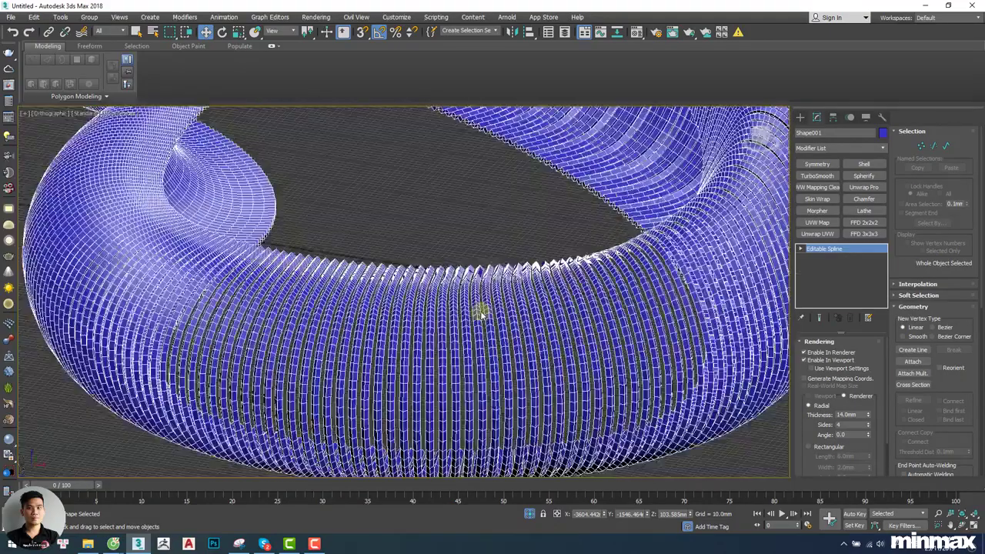
Enter the spline level of Shape001 and turn off its rendering in both the renderer and the viewport.
scroll(480, 312, down, 4)
middle_drag(293, 231, 316, 268)
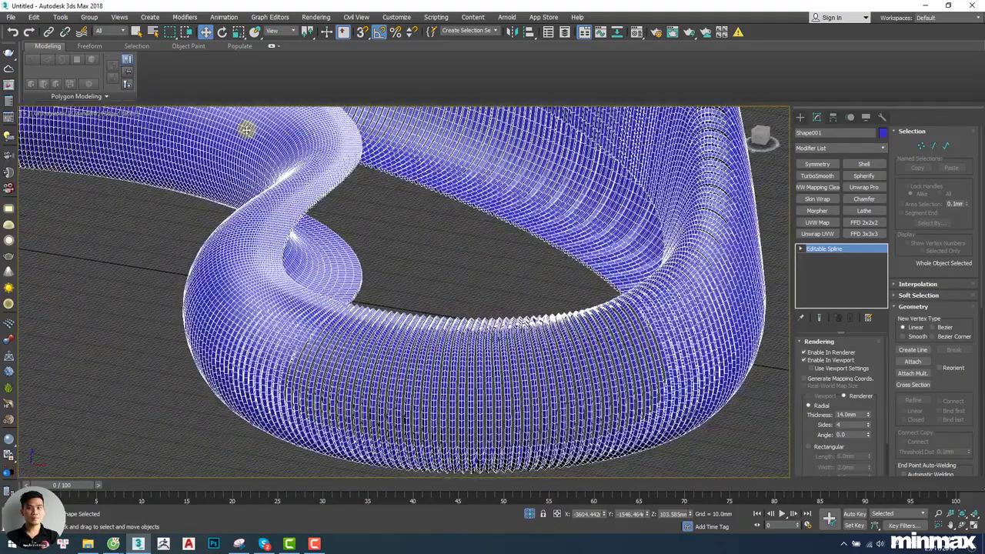
scroll(246, 130, up, 3)
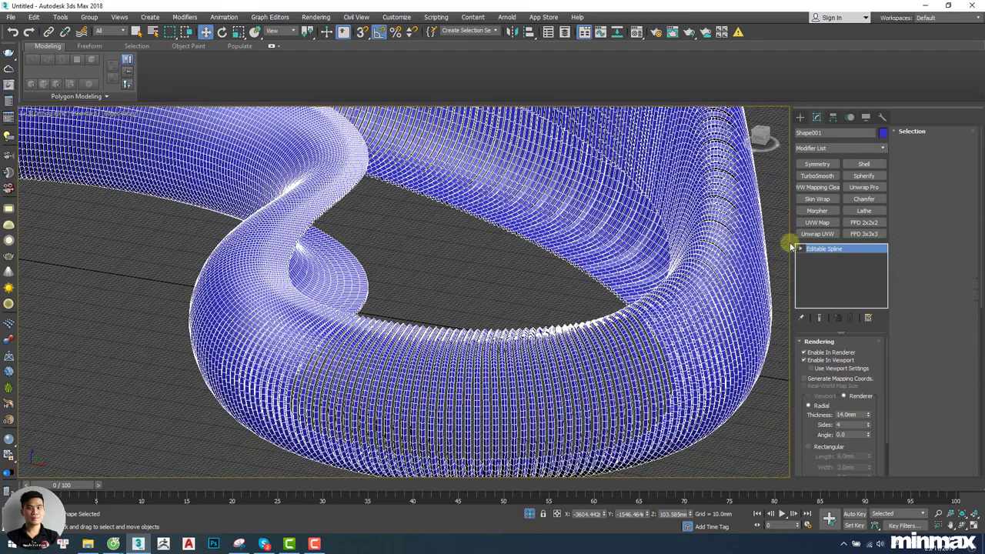
key(2)
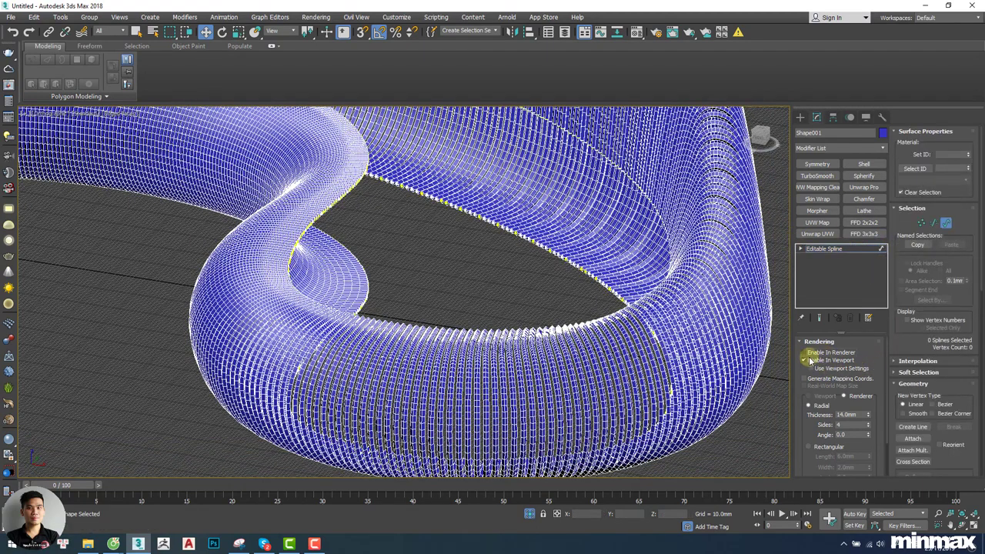
key(F3)
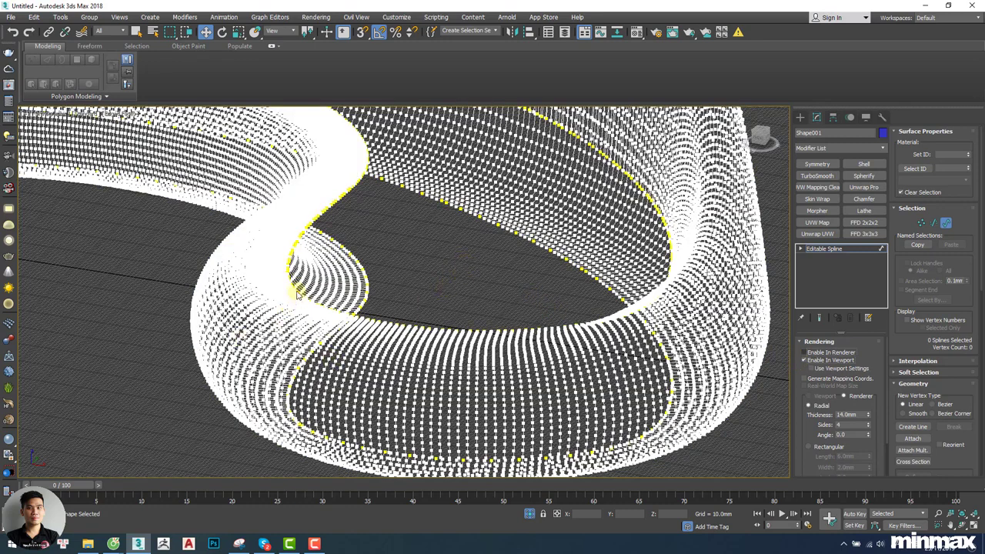
key(F3)
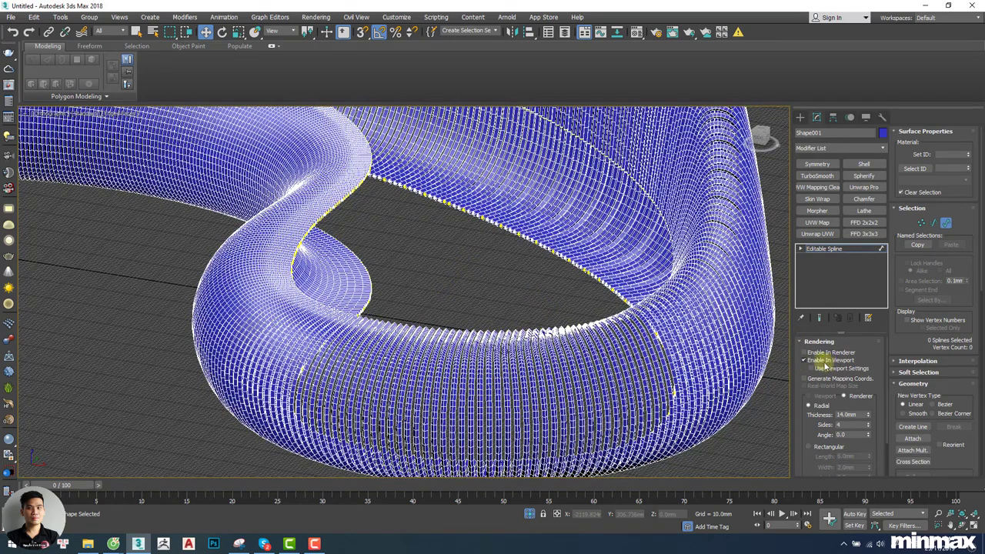
key(F3)
scroll(564, 318, up, 5)
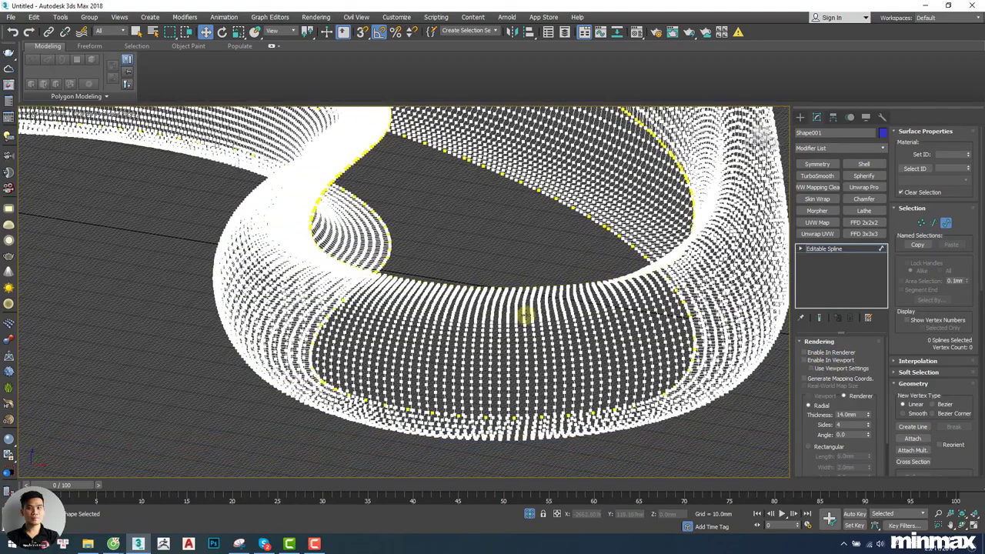
Examine the vertex density along the strips at the rounded front, test-selecting a group of splines and clearing that selection.
scroll(468, 233, up, 2)
alt+middle_drag(475, 231, 480, 274)
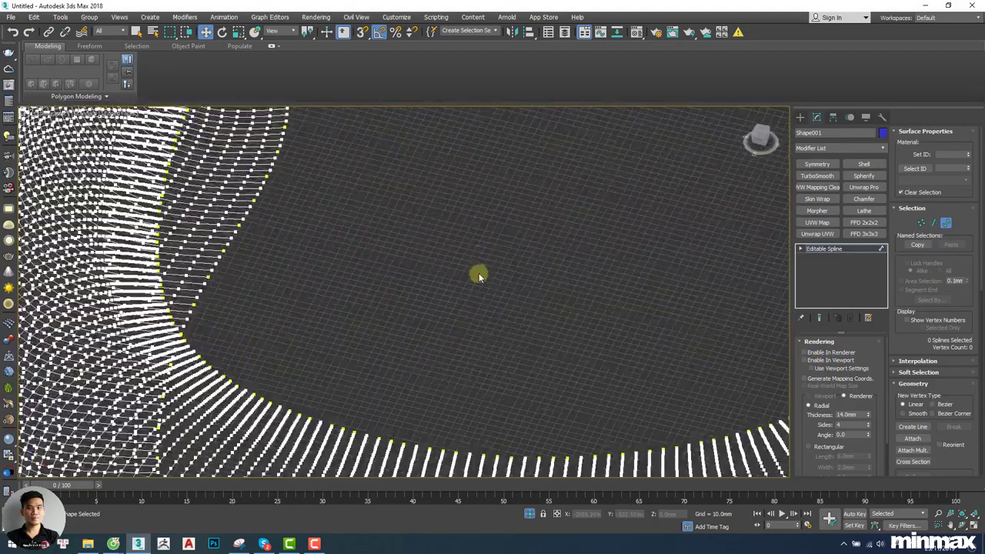
middle_drag(477, 331, 464, 167)
scroll(453, 267, up, 4)
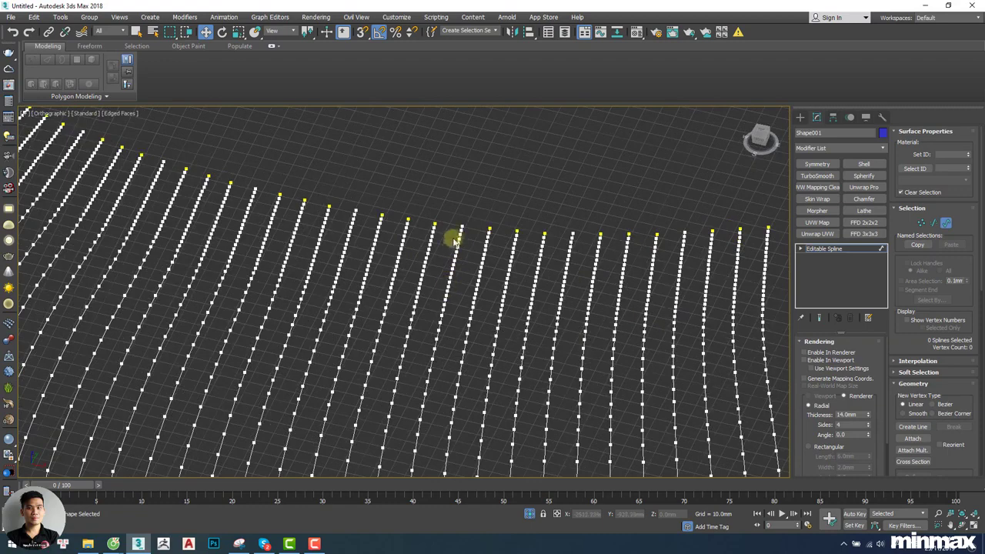
scroll(449, 318, down, 5)
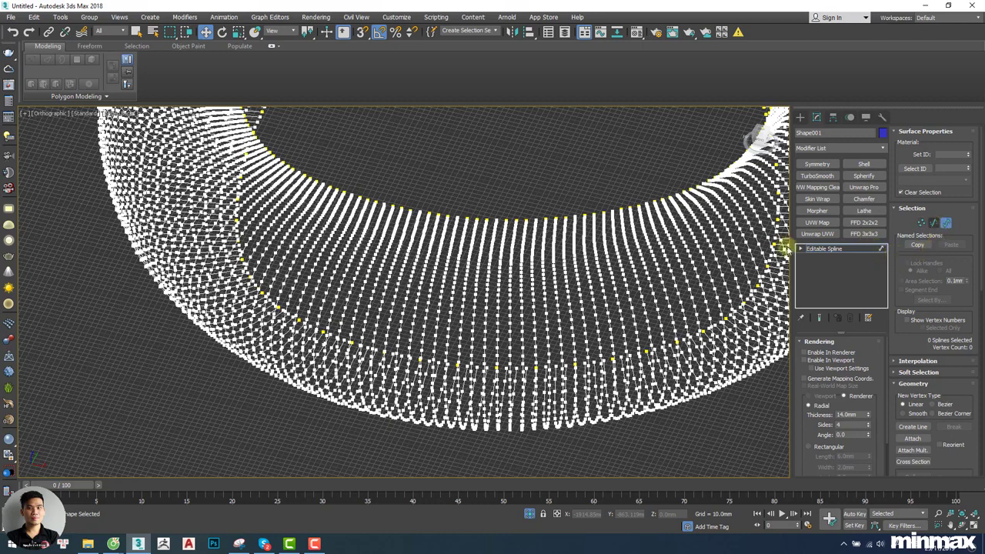
drag(460, 182, 292, 310)
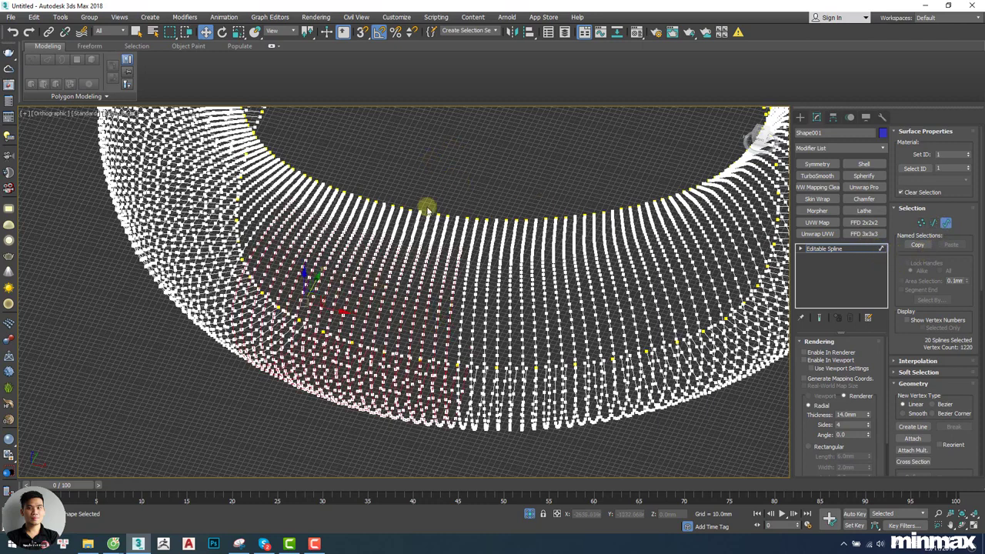
click(472, 144)
middle_drag(470, 160, 448, 235)
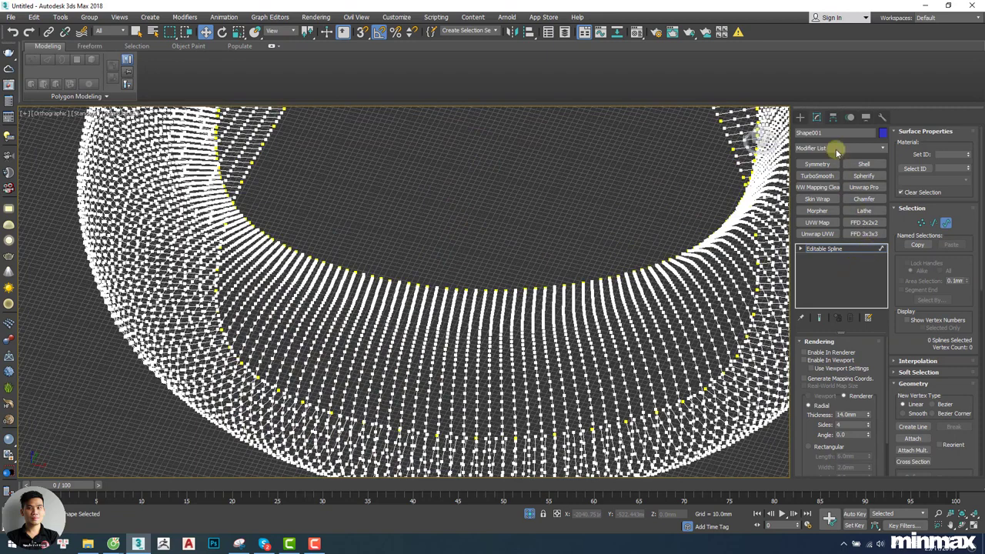
Add a Normalize Spl. modifier to Shape001 and set its segment length to 60 mm.
click(838, 149)
key(n)
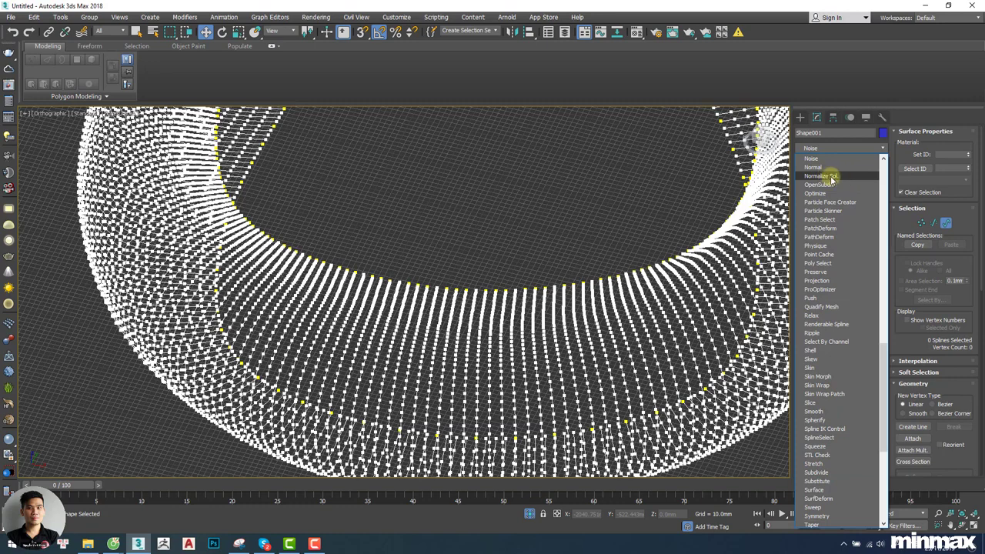
click(842, 177)
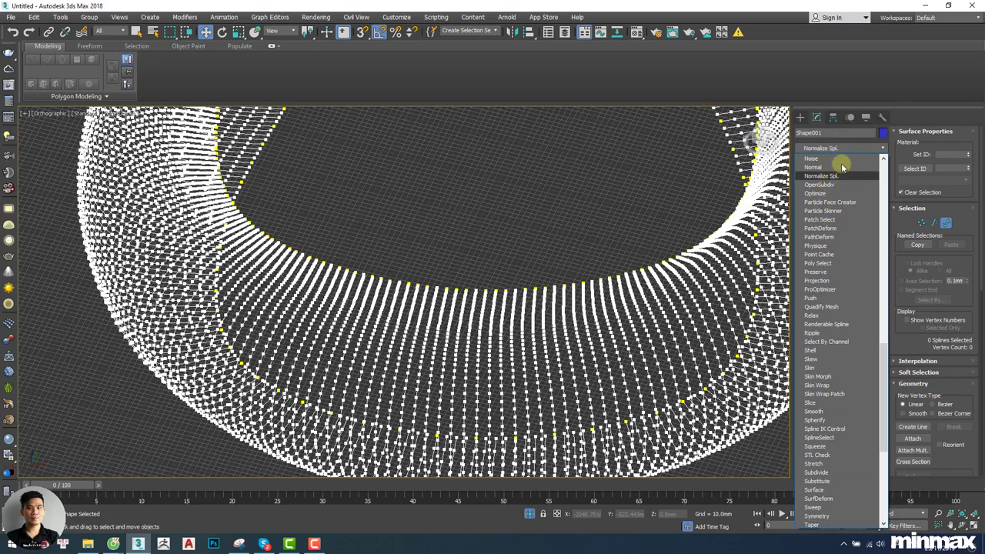
click(841, 144)
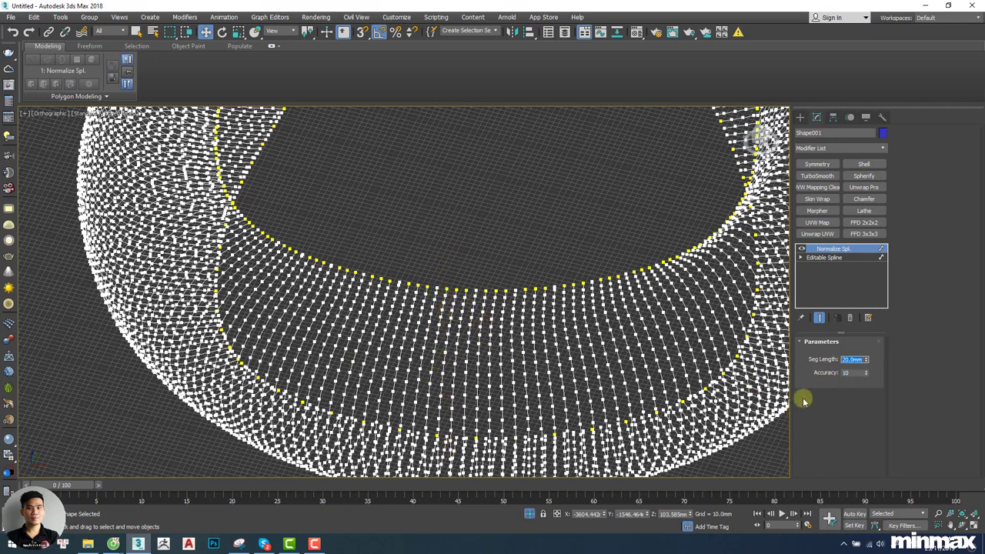
text(60)
key(Return)
Check the evened-out vertex spacing around the front curve and convert Shape001 to an editable spline.
scroll(473, 280, down, 4)
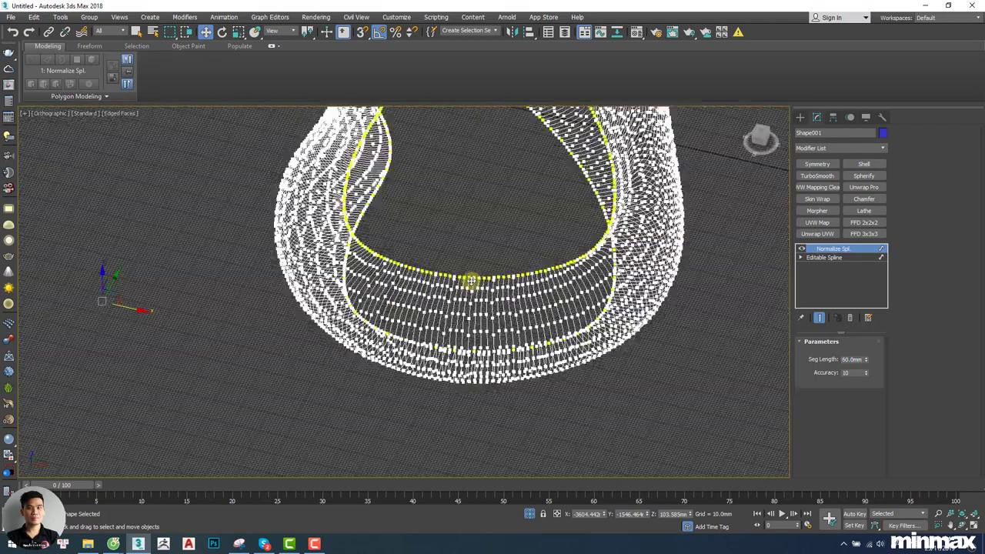
alt+middle_drag(489, 282, 517, 248)
scroll(554, 197, up, 4)
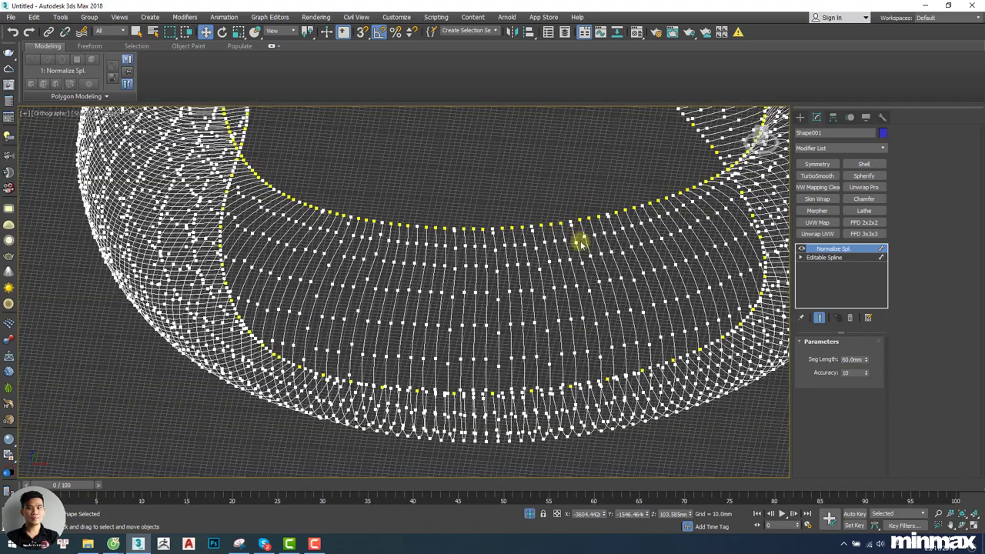
scroll(560, 277, down, 2)
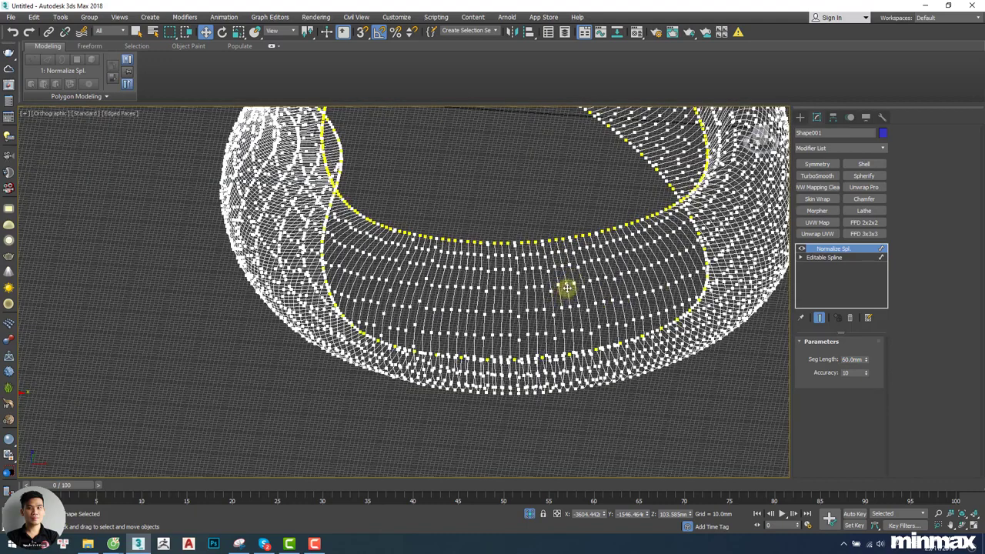
alt+middle_drag(567, 288, 542, 296)
scroll(567, 299, up, 2)
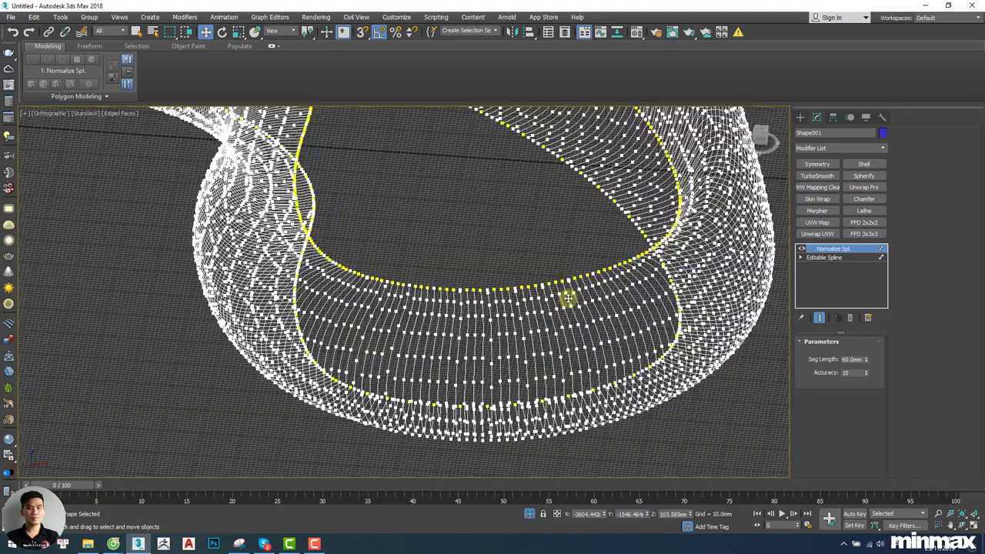
right_click(529, 264)
mouse_move(592, 405)
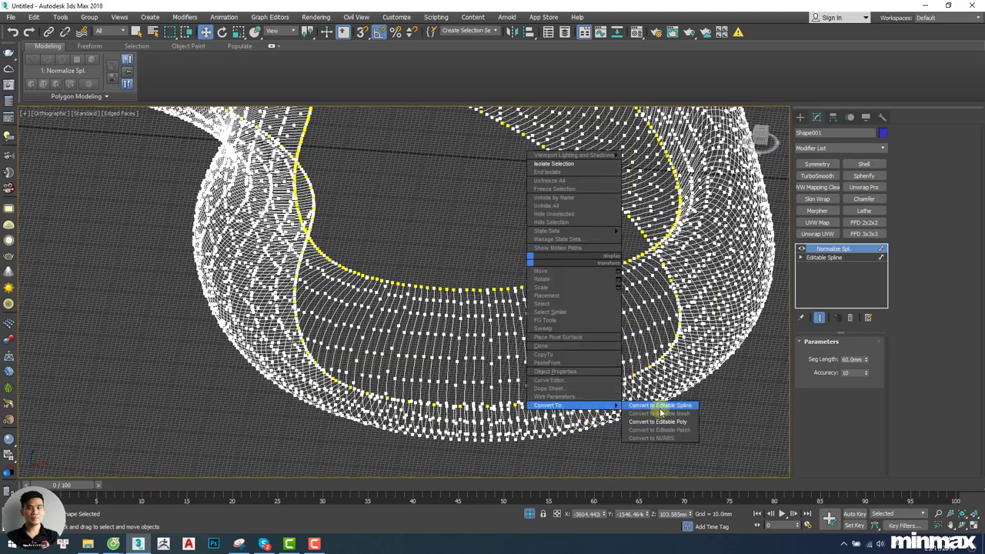
click(659, 407)
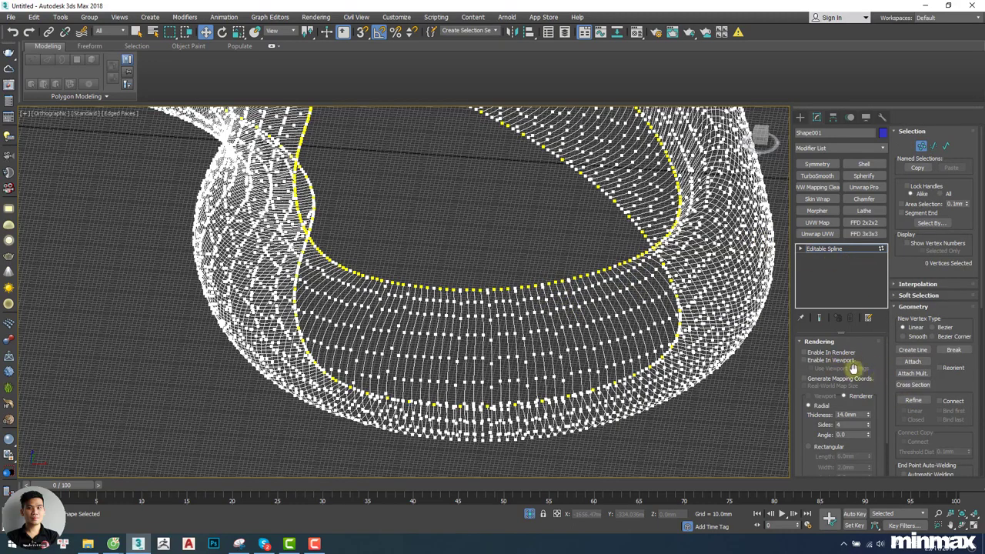
Select every vertex of Shape001, change the vertex type to Corner, and leave the vertex level.
middle_drag(513, 240, 521, 272)
key(ctrl+a)
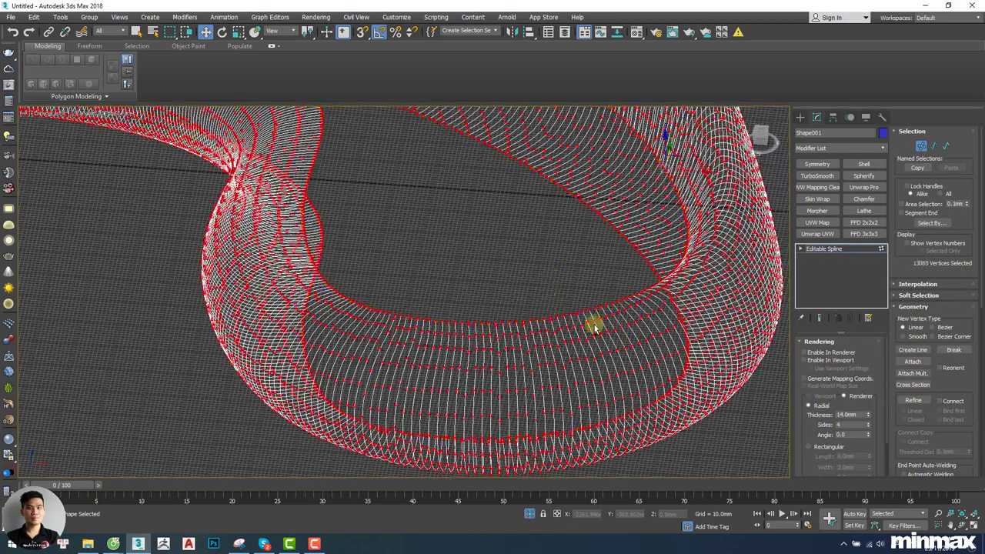
alt+middle_drag(518, 326, 505, 270)
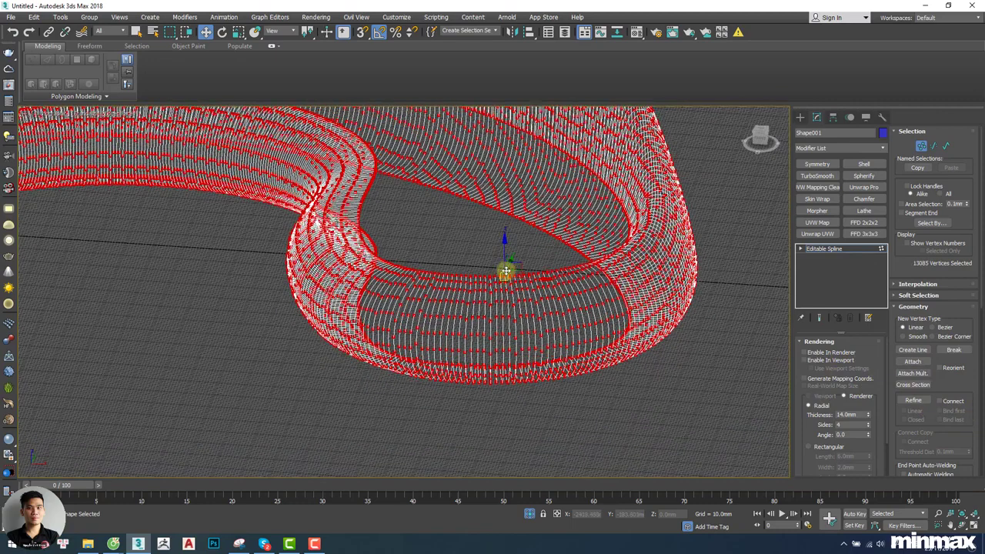
scroll(518, 288, up, 3)
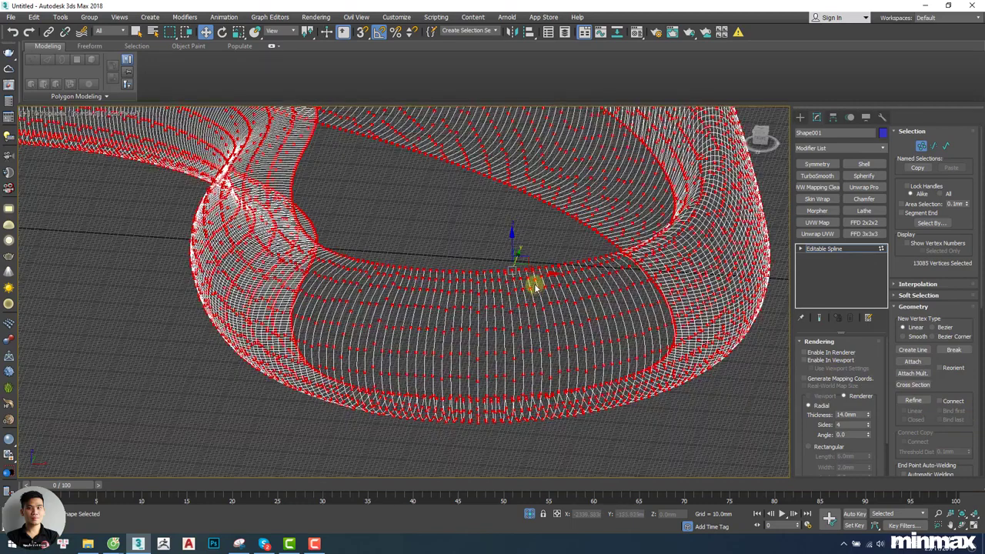
right_click(532, 283)
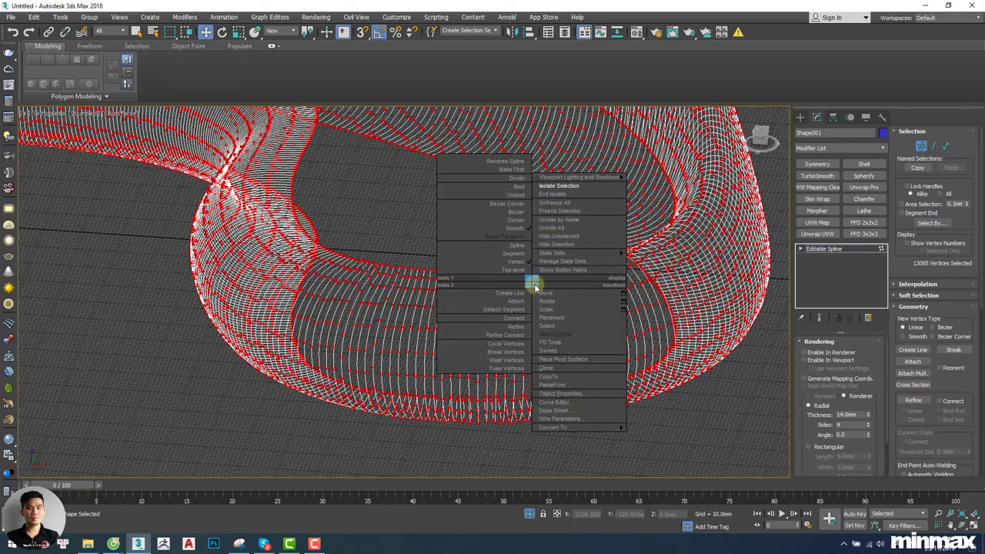
click(528, 222)
click(465, 235)
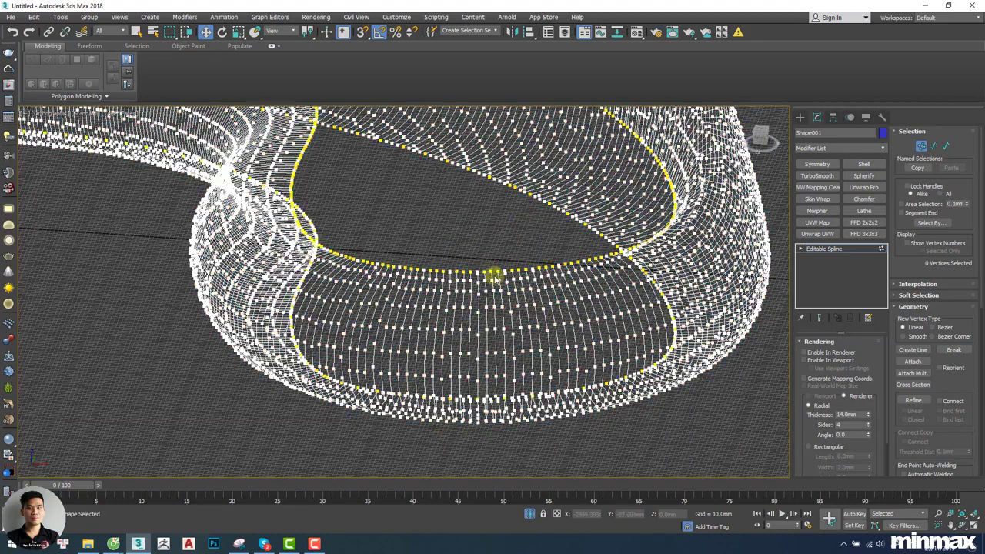
key(1)
Enable Shape001 in the renderer and viewport again and show the strips shaded without edged faces.
alt+middle_drag(498, 273, 673, 229)
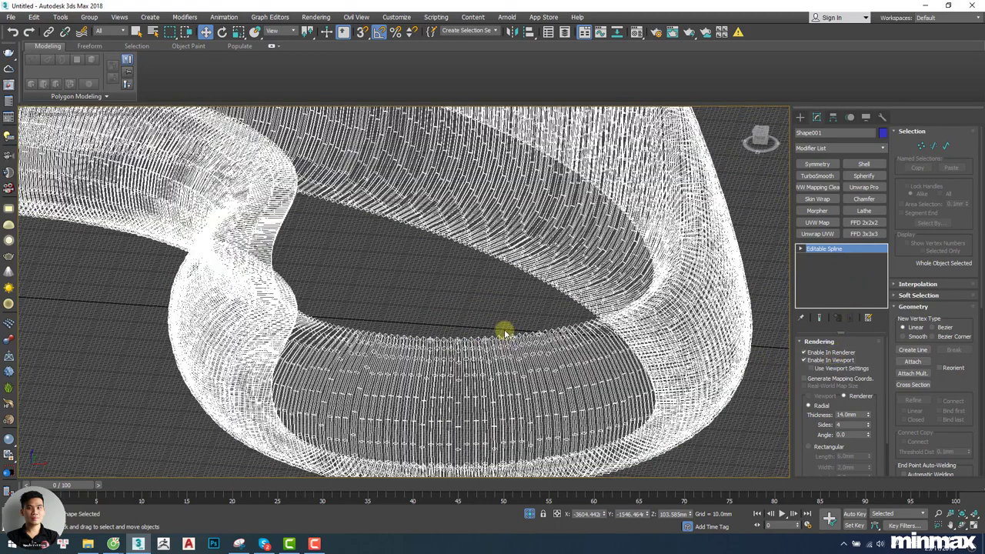
key(F3)
mouse_move(488, 311)
middle_down()
mouse_move(498, 288)
mouse_move(611, 211)
middle_up()
key(F4)
key(F4)
key(F4)
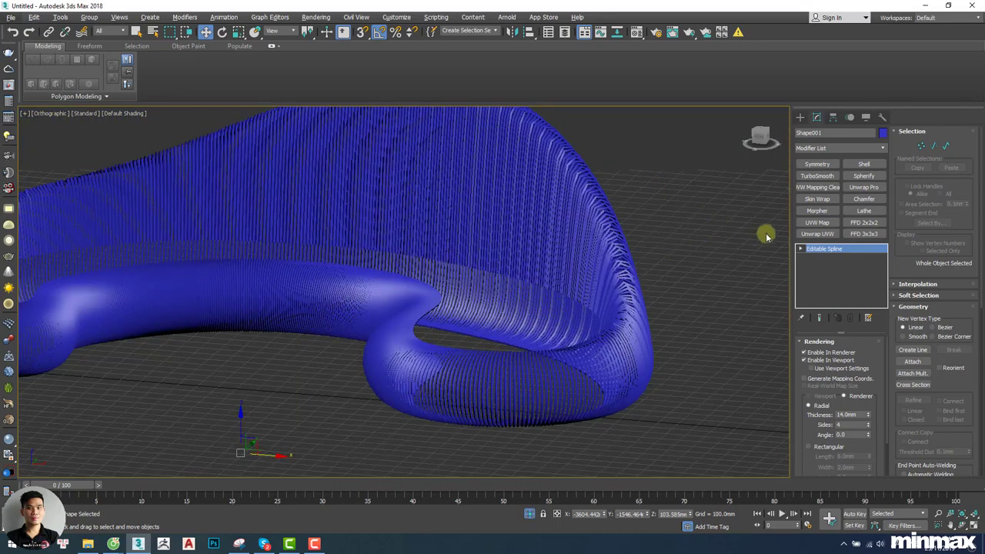
Add a TurboSmooth modifier with 1 iteration to Shape001 and check the rounded strips at the front.
click(810, 178)
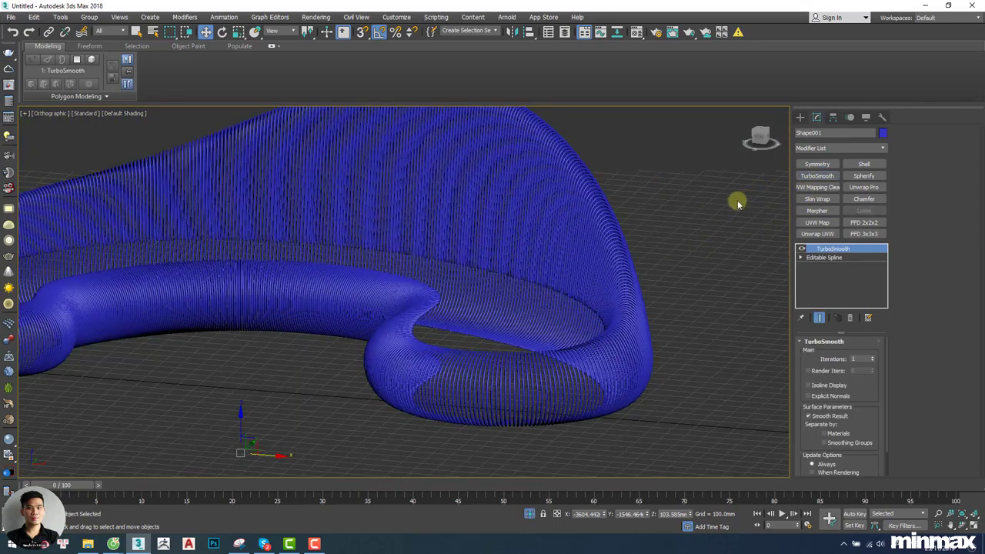
alt+middle_drag(633, 233, 590, 215)
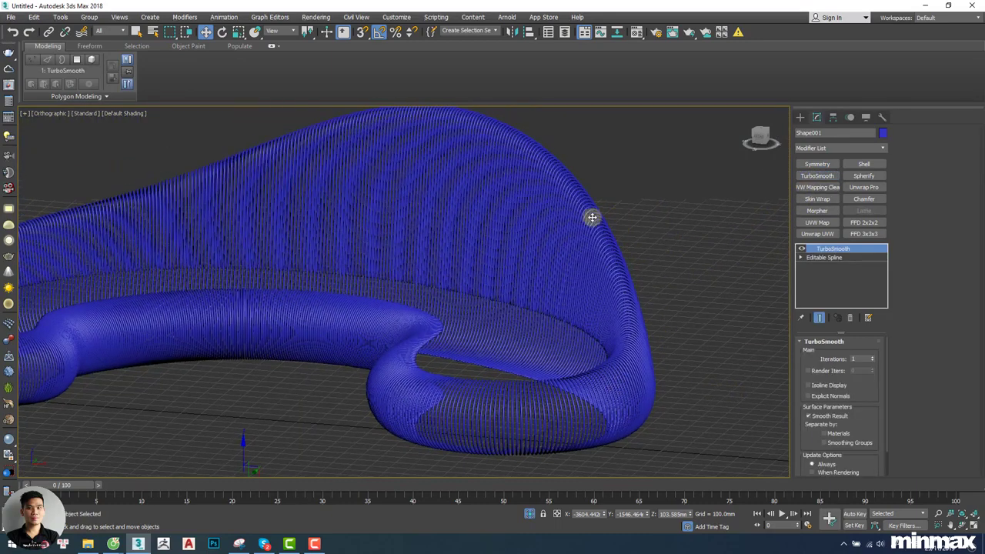
scroll(637, 308, up, 6)
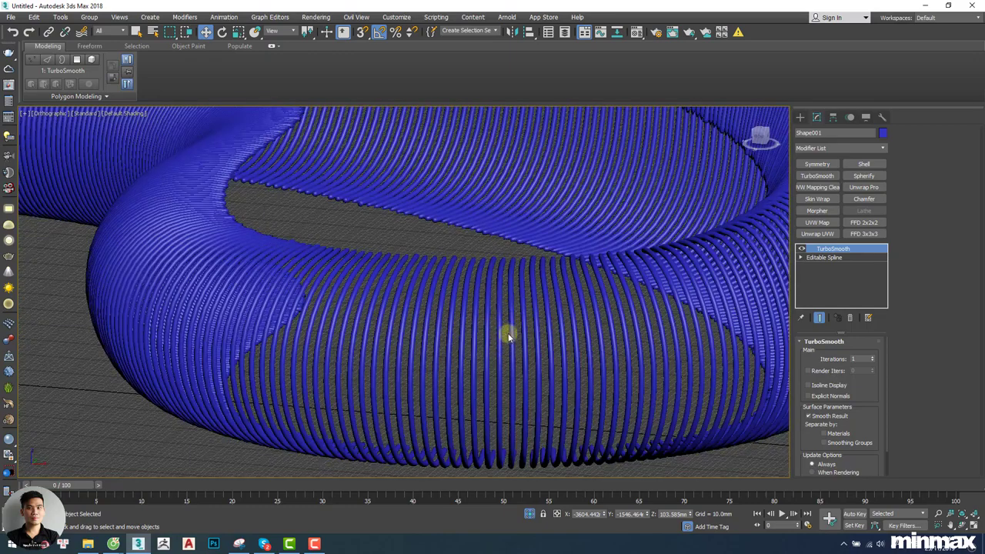
Return to the base Editable Spline with the end result shown and set its radial thickness to 20 mm.
click(849, 259)
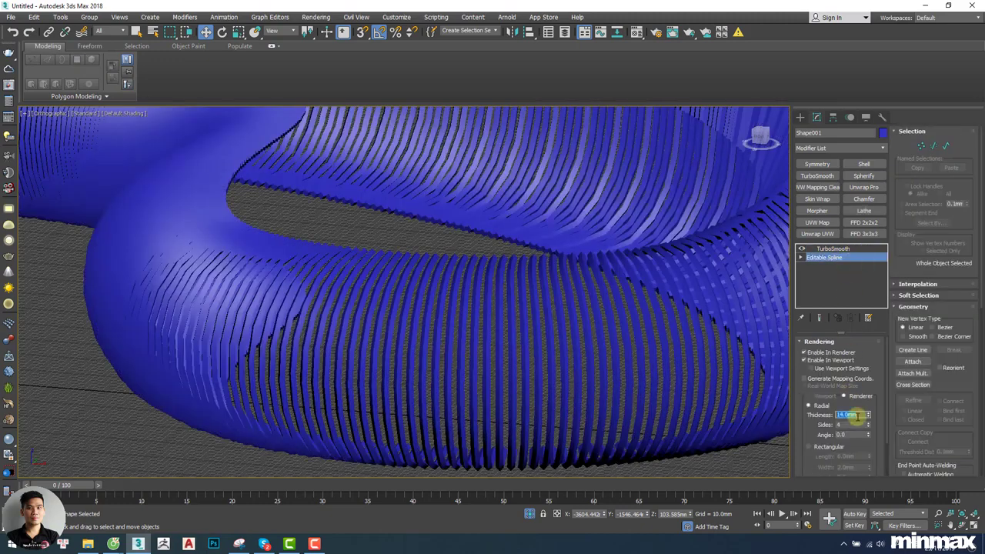
click(820, 318)
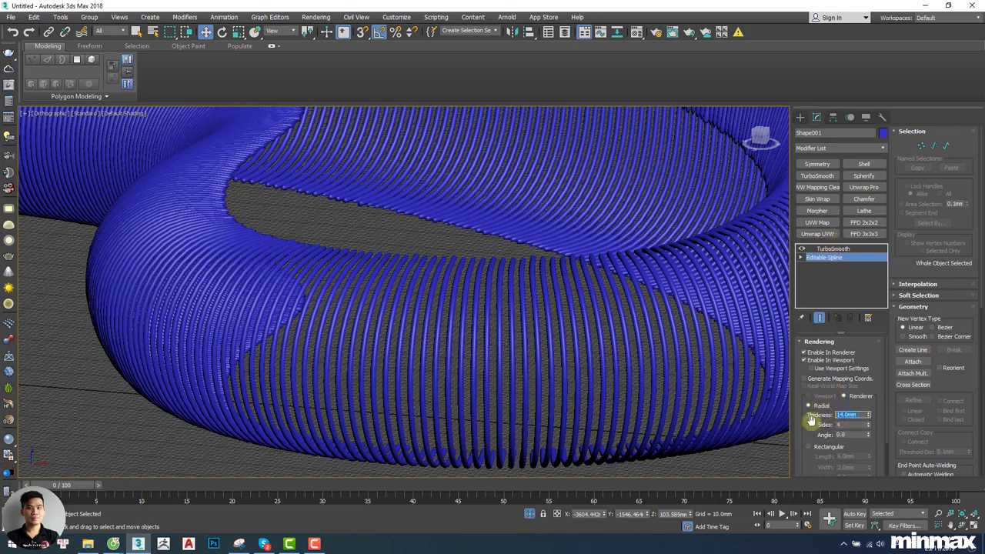
double_click(850, 414)
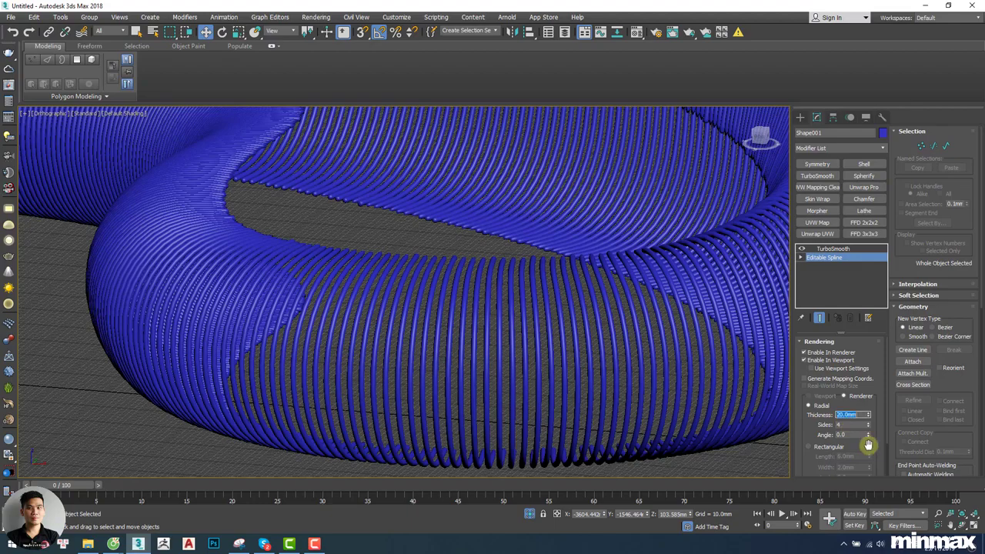
Check the gaps between strips along the seat's front curve and set the radial thickness to 16 mm.
middle_drag(504, 284, 260, 249)
scroll(505, 308, down, 3)
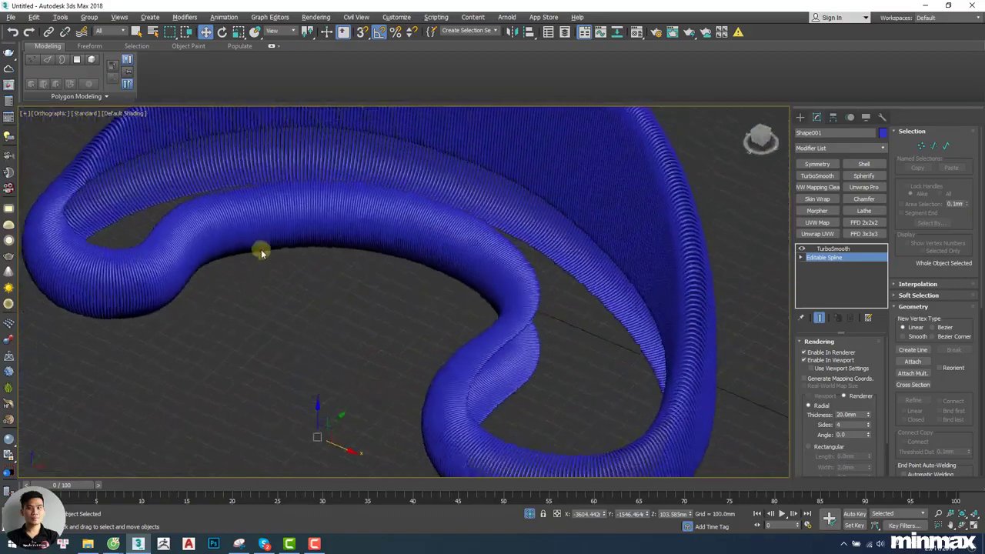
scroll(261, 249, up, 2)
scroll(126, 238, up, 2)
scroll(176, 239, up, 2)
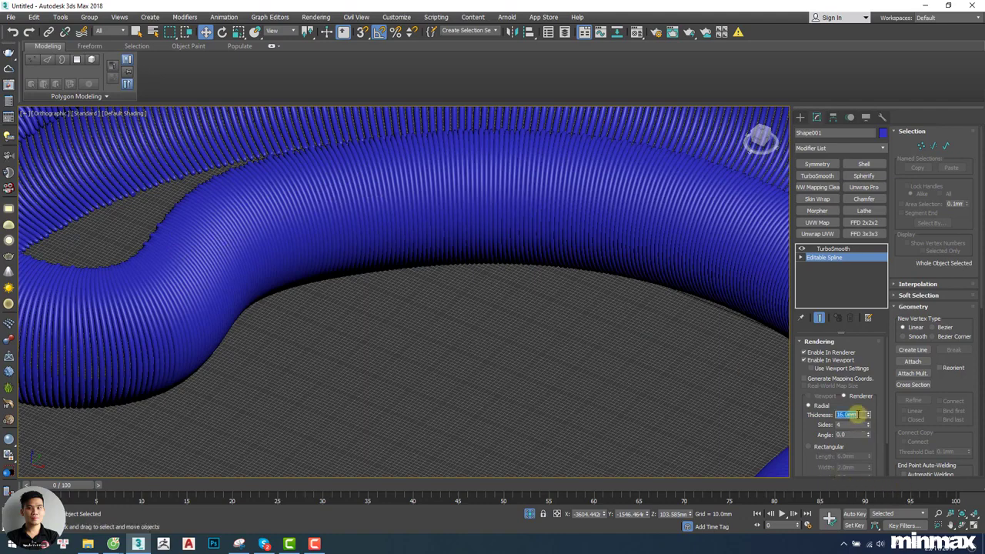
Inspect the 16 mm strips around the sofa's side arm and inner backrest, toggling edged faces on and off.
alt+middle_drag(215, 260, 636, 301)
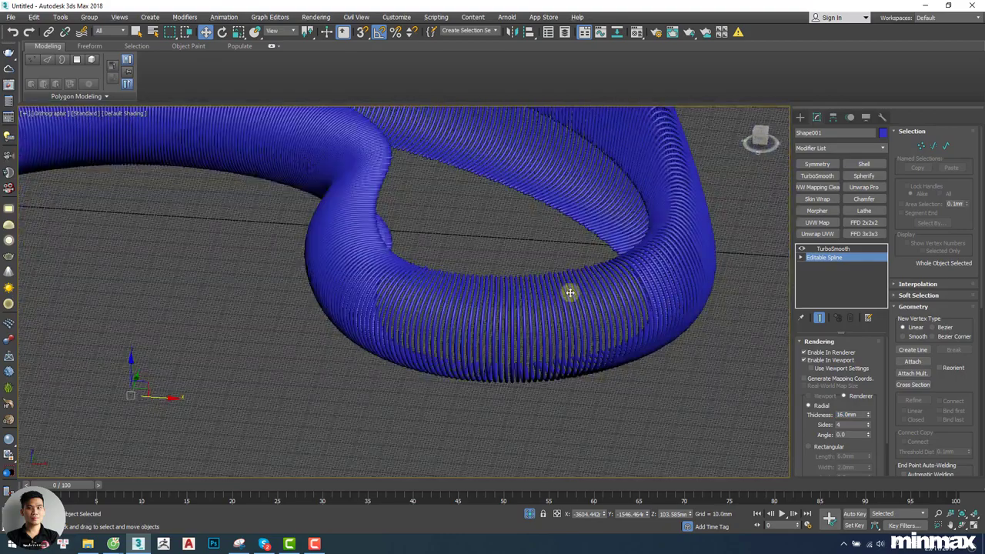
mouse_move(569, 292)
alt+middle_down()
mouse_move(436, 228)
mouse_move(464, 200)
mouse_move(441, 233)
mouse_move(399, 235)
mouse_move(414, 286)
mouse_move(402, 316)
mouse_move(441, 263)
mouse_move(450, 203)
mouse_move(424, 180)
mouse_move(424, 196)
alt+middle_up()
scroll(450, 203, down, 5)
key(F4)
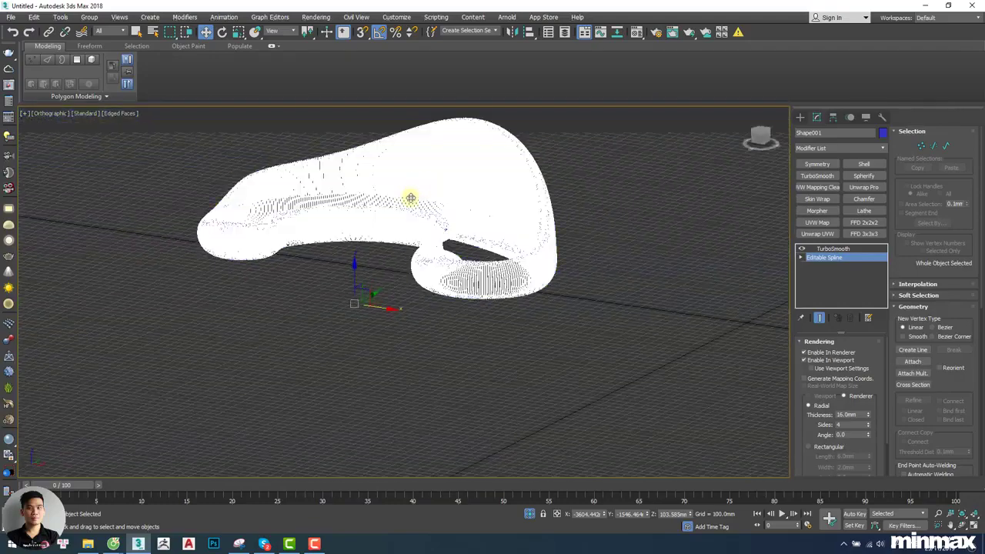
key(F4)
scroll(454, 185, up, 5)
mouse_move(486, 176)
alt+middle_down()
mouse_move(500, 227)
mouse_move(530, 230)
alt+middle_up()
scroll(566, 233, up, 3)
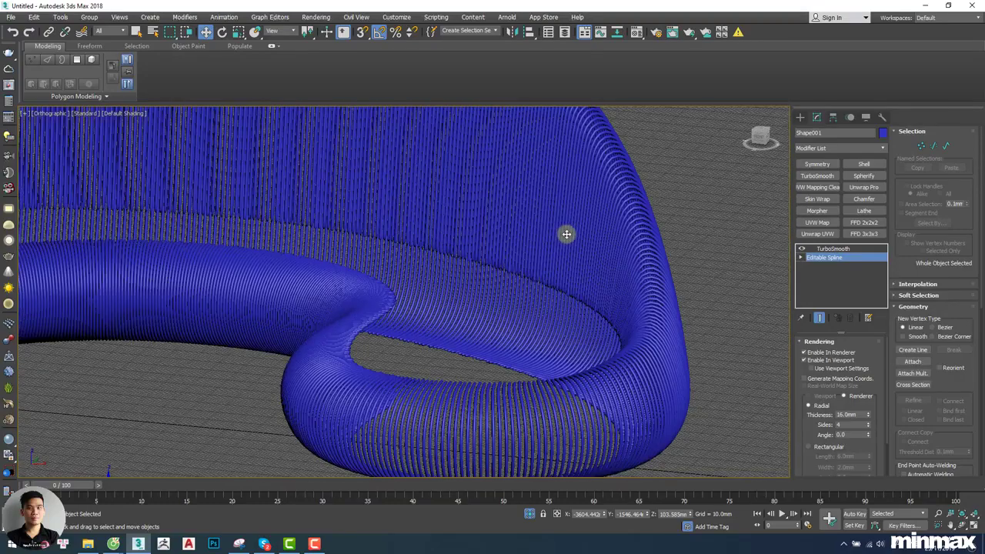
scroll(566, 234, down, 3)
Unhide all objects in the scene and view the strips together with the sofa body, seat and reference image.
right_click(552, 216)
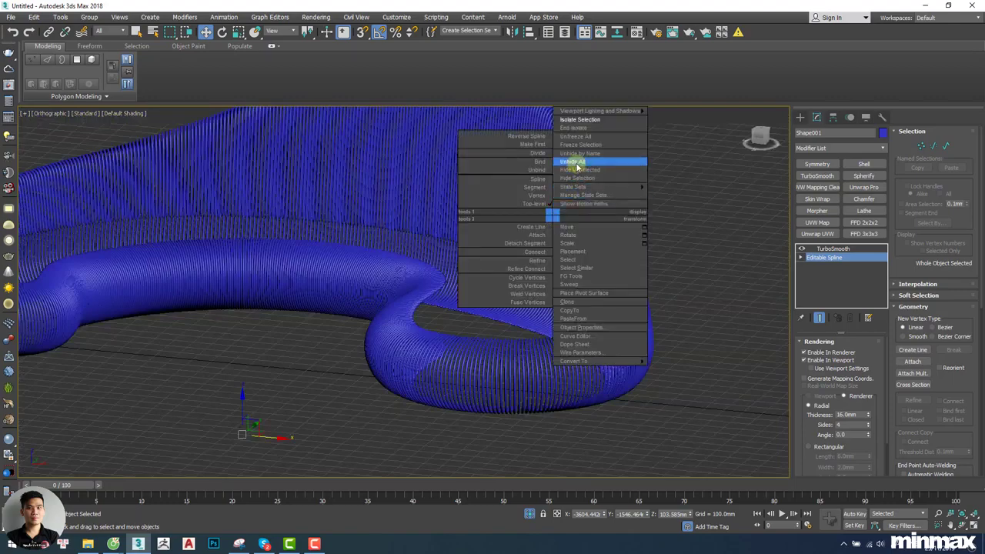
click(576, 163)
scroll(532, 238, down, 4)
alt+middle_drag(531, 238, 539, 269)
scroll(539, 269, up, 3)
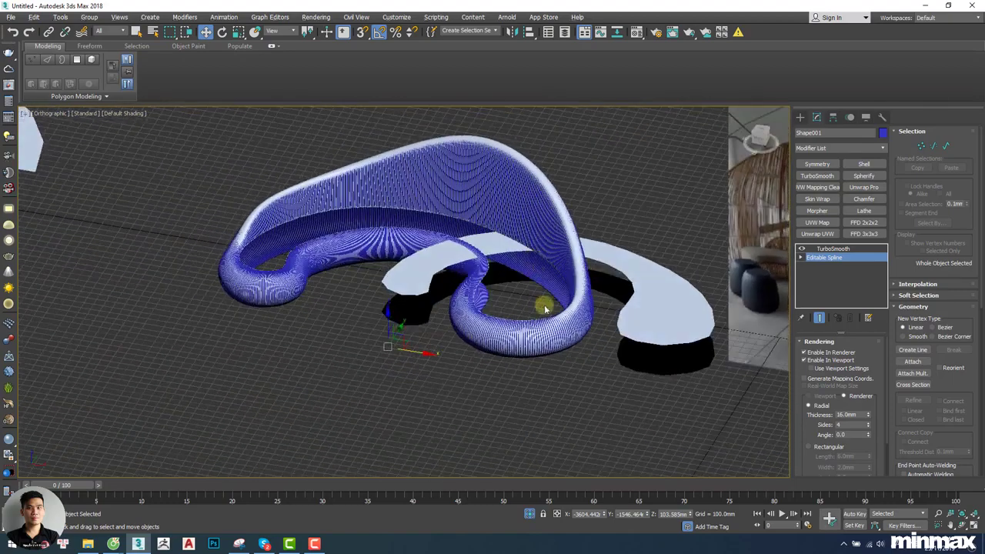
Move the seat Object001 along the X axis into the sofa frame, to about X -3604 mm.
click(618, 319)
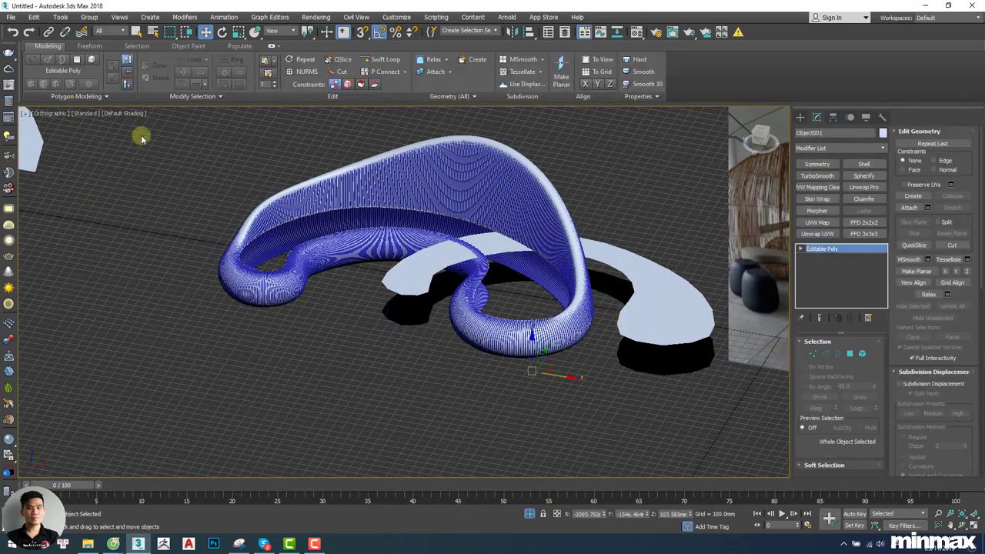
click(125, 113)
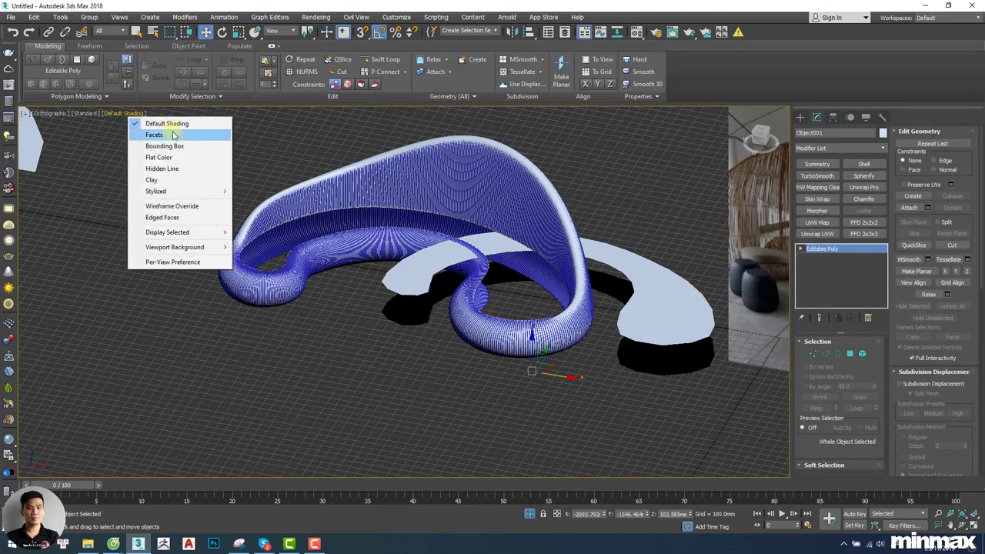
click(84, 114)
click(113, 134)
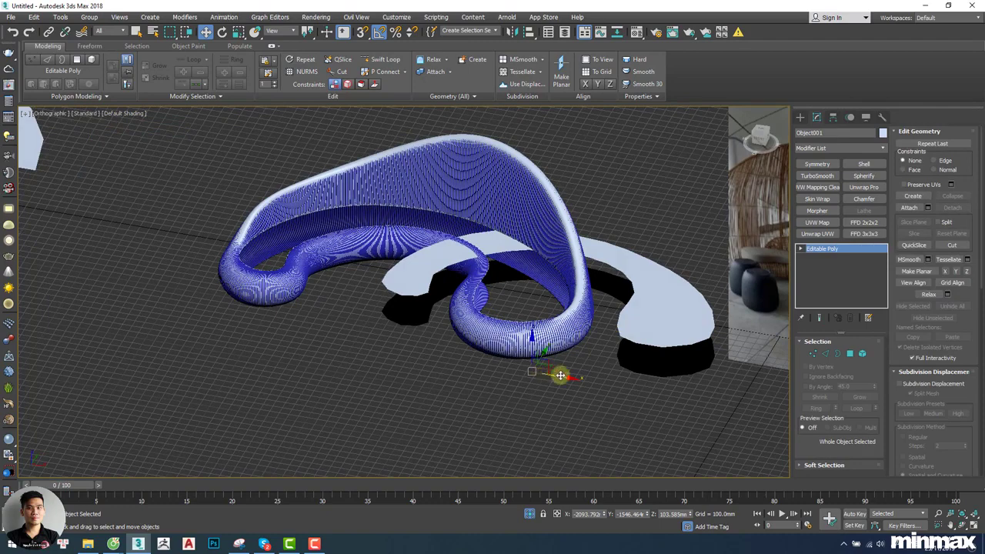
drag(560, 375, 418, 339)
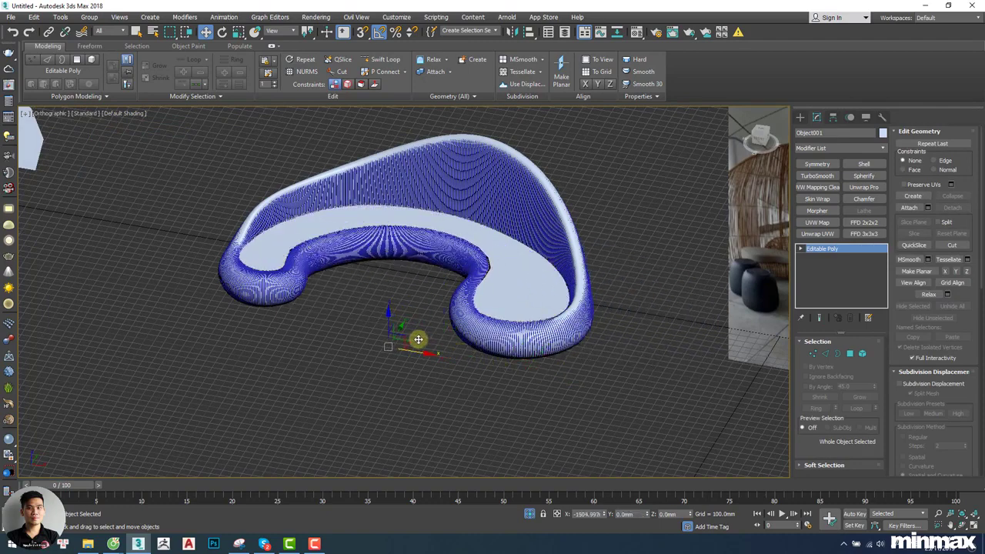
Select the strips Shape001 without edged faces and activate the 07 - Default material in the Material Editor.
click(589, 315)
scroll(589, 314, up, 5)
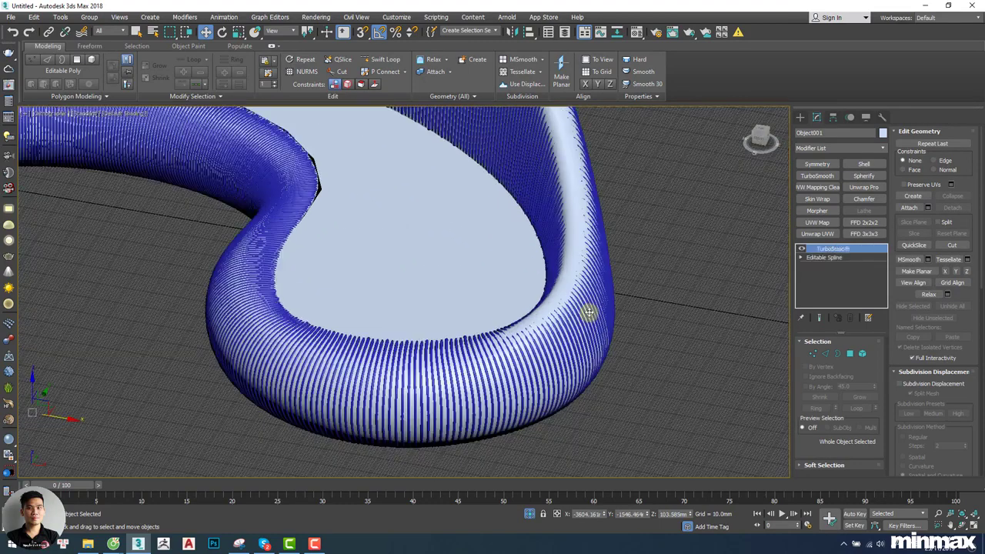
key(F4)
scroll(582, 282, down, 5)
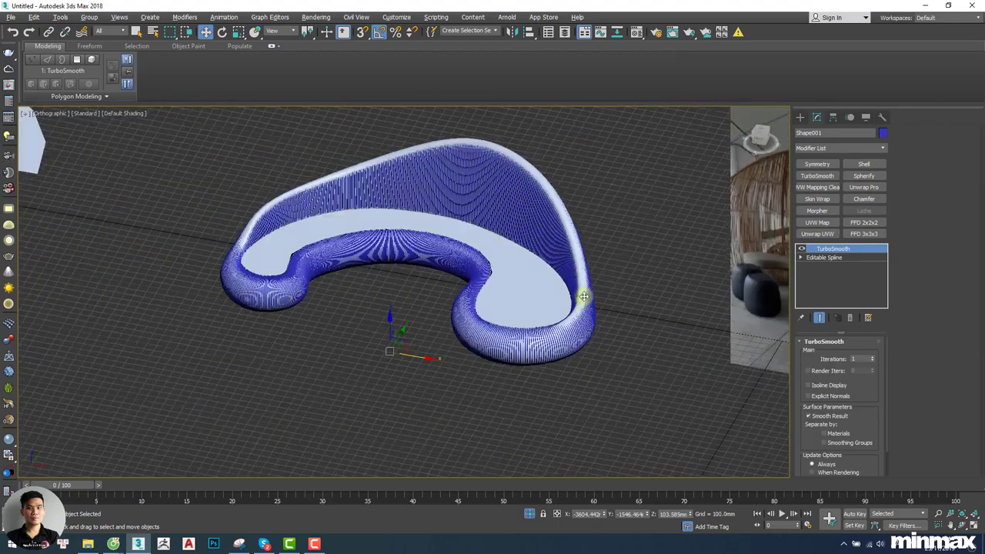
alt+middle_drag(583, 295, 446, 324)
scroll(385, 323, up, 3)
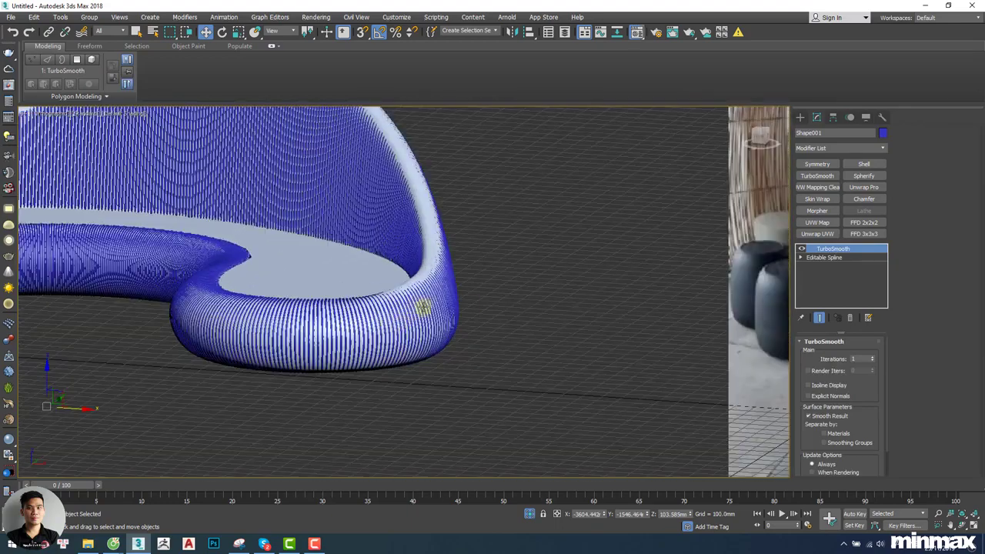
key(m)
scroll(472, 286, up, 2)
click(147, 120)
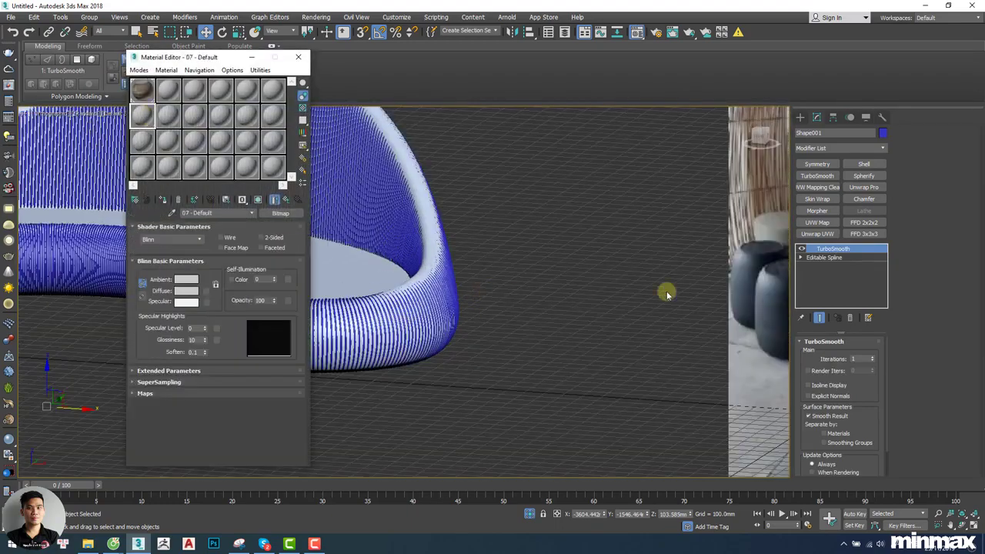
Set the diffuse colour of 07 - Default to the light brown rattan sampled from the sofa in the reference image.
middle_drag(666, 291, 236, 373)
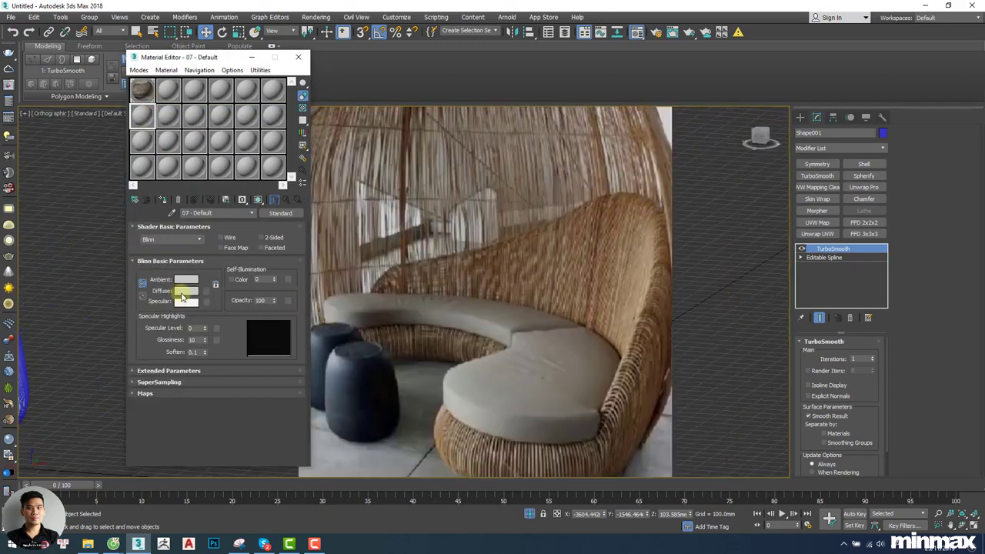
click(183, 291)
drag(217, 114, 217, 91)
mouse_move(639, 299)
mouse_down()
mouse_move(598, 279)
mouse_move(621, 292)
mouse_up()
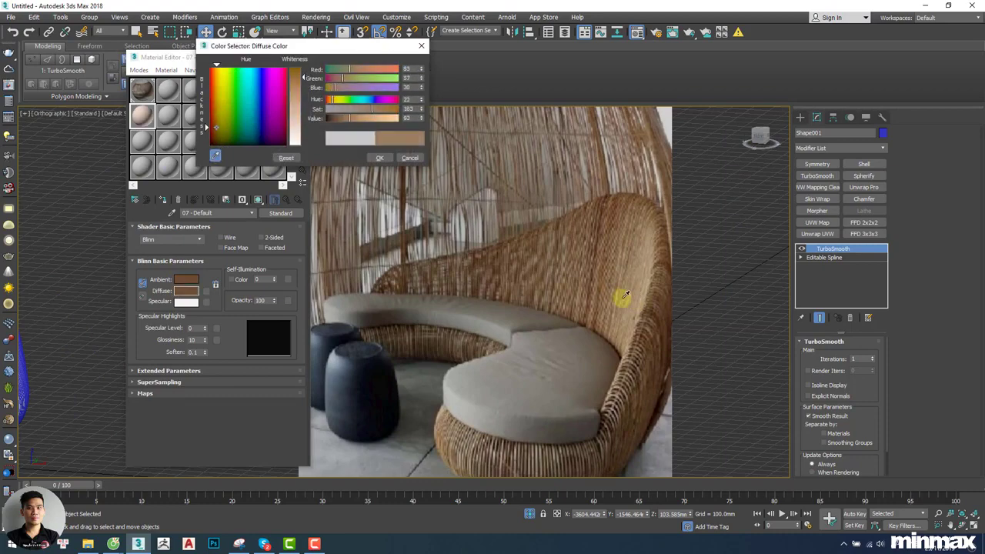
click(380, 158)
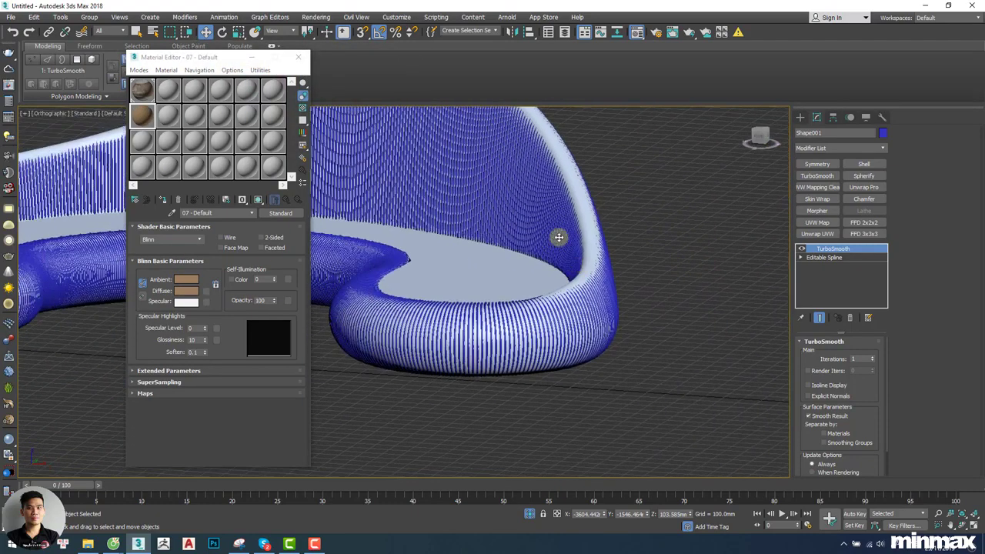
Assign the brown 07 - Default material to Shape001 and check the strips without edged faces.
scroll(603, 289, up, 6)
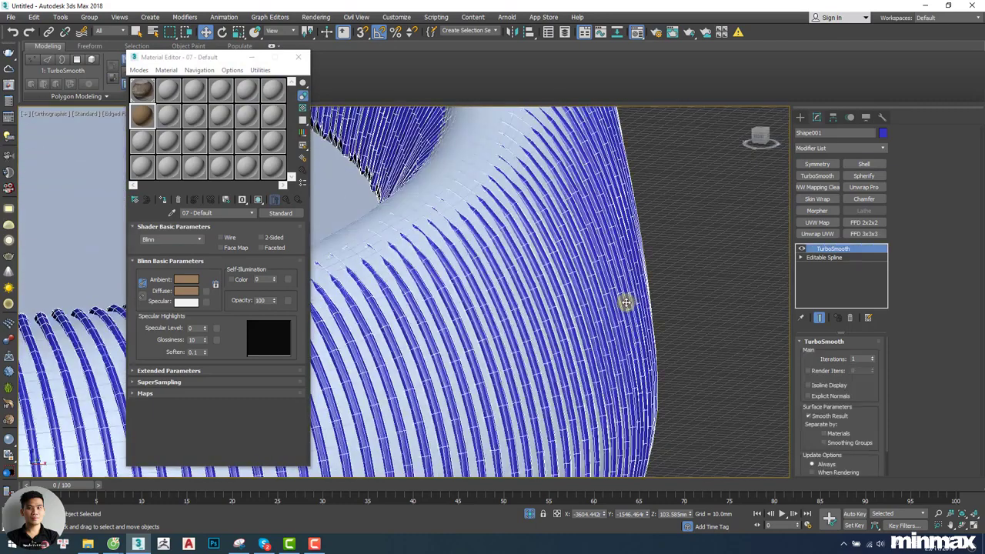
key(F4)
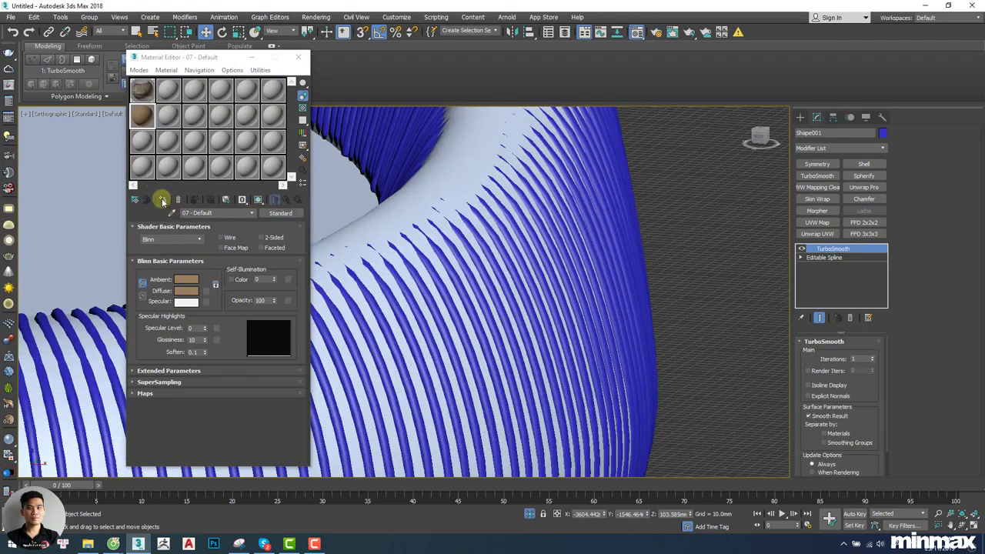
click(163, 200)
scroll(603, 289, down, 6)
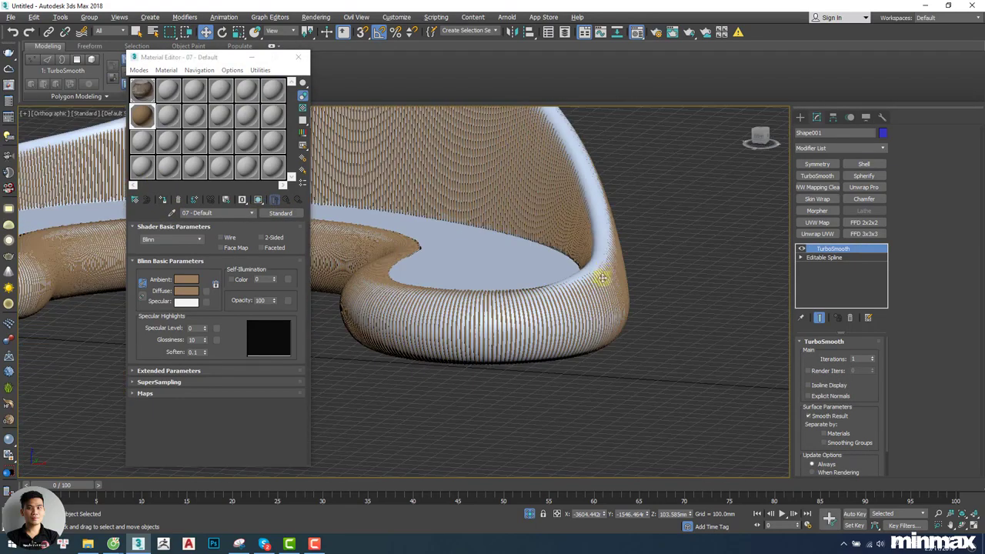
alt+middle_drag(603, 279, 602, 316)
Compare the brown strips and the seat with the rattan sofa in the reference image.
click(487, 293)
scroll(487, 293, down, 3)
alt+middle_drag(487, 294, 509, 264)
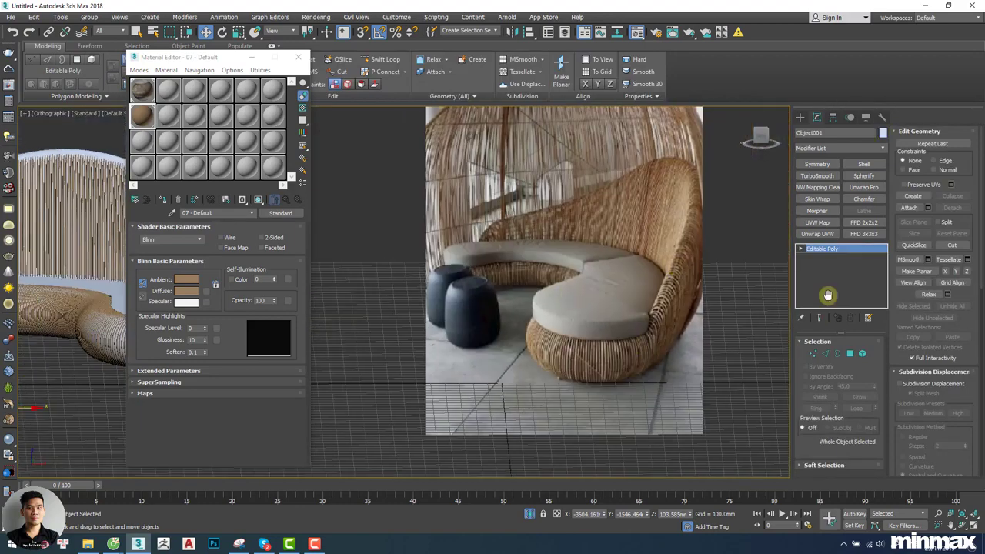
middle_drag(827, 296, 872, 294)
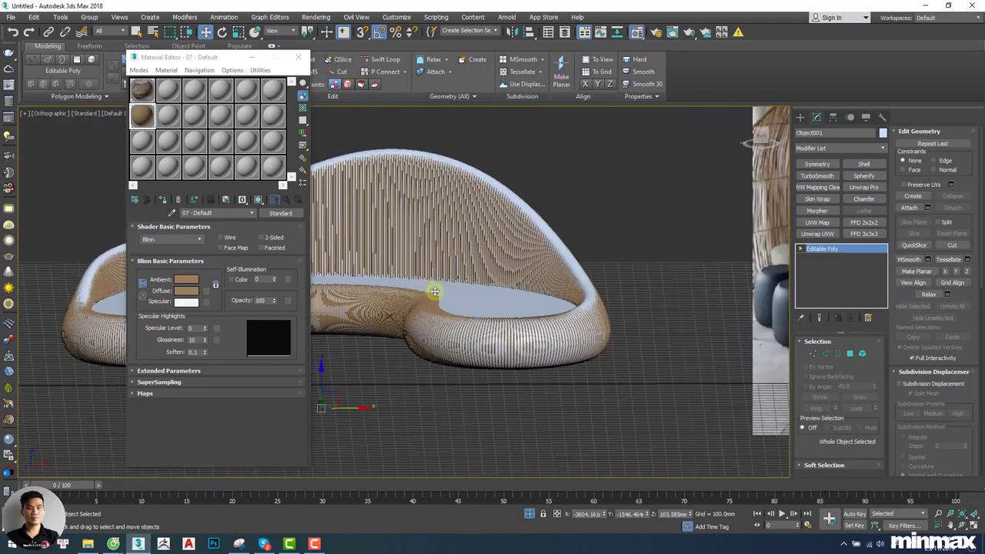
middle_drag(434, 290, 559, 300)
click(494, 392)
click(600, 289)
alt+middle_drag(651, 287, 618, 314)
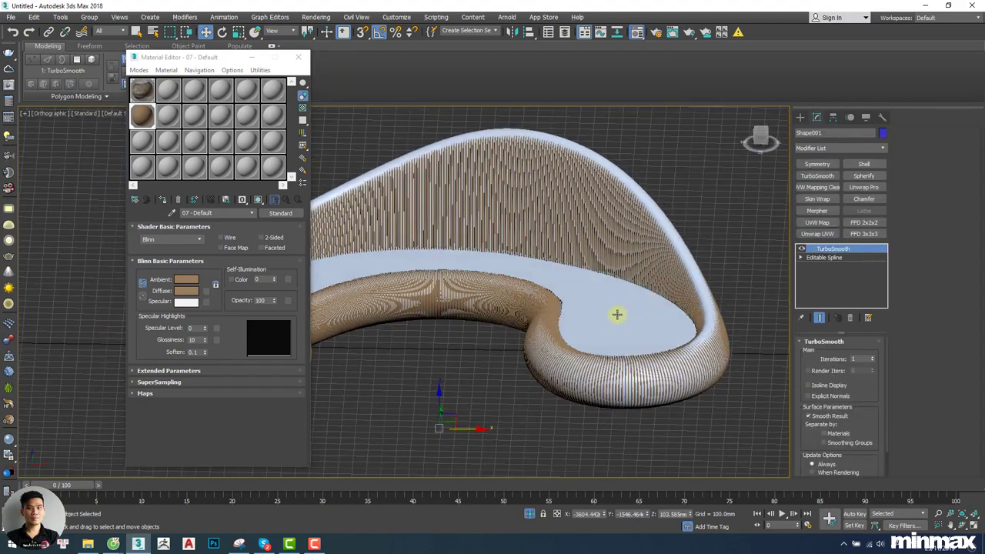
Hide Shape001 to select the sofa body Cylinder001 beneath it with edged faces shown, and unhide all objects again.
right_click(597, 302)
click(616, 263)
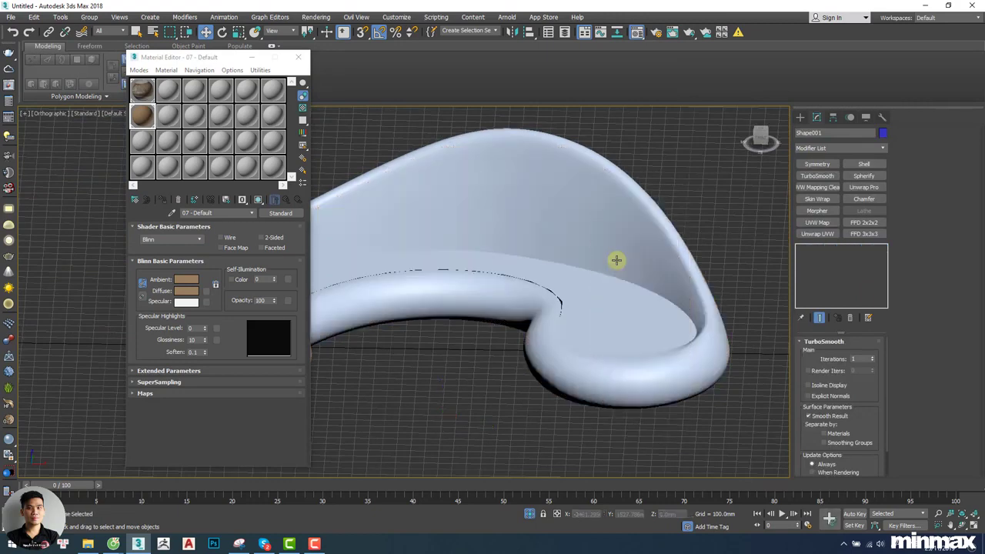
key(F4)
click(598, 264)
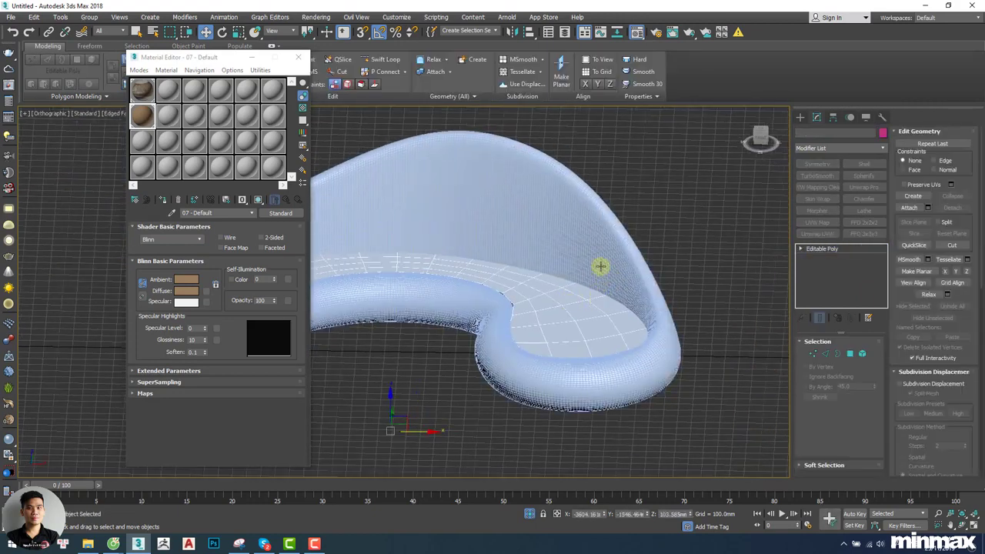
right_click(598, 259)
click(618, 204)
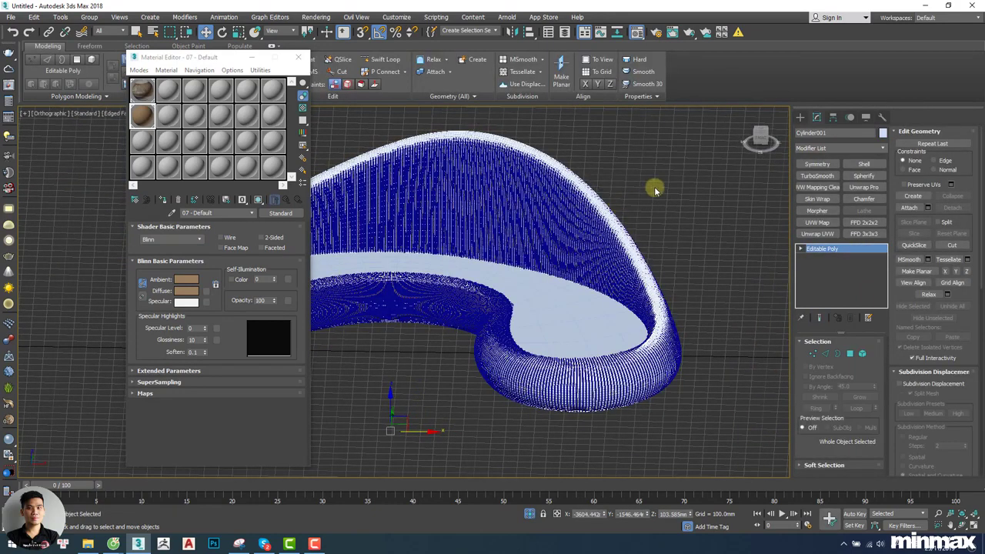
Isolate the strips Shape001 together with the sofa body Cylinder001 and clear the selection.
click(651, 188)
key(ctrl+a)
right_click(601, 221)
click(640, 129)
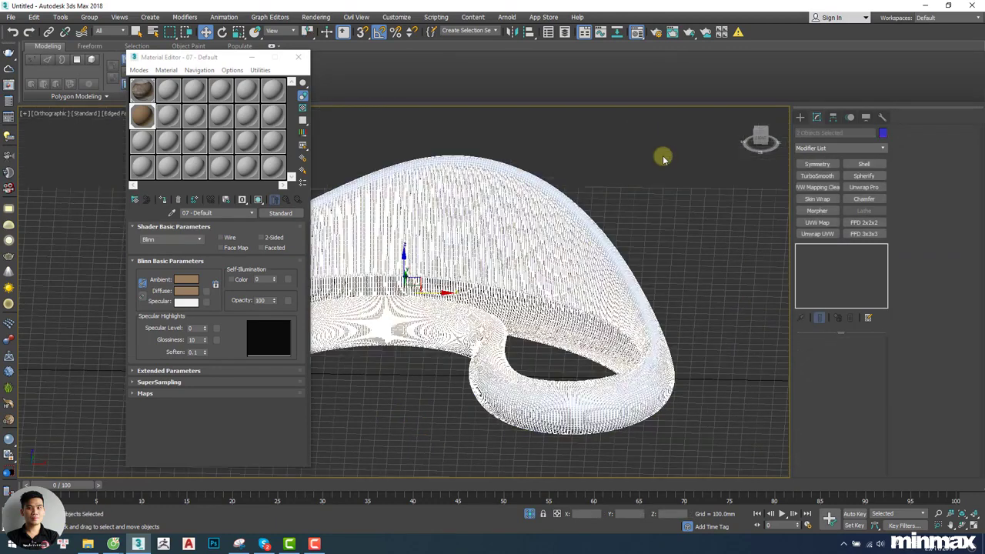
click(664, 157)
Select Cylinder001 and examine how its surface lies between the strips along the top rim and front arm.
scroll(618, 230, up, 3)
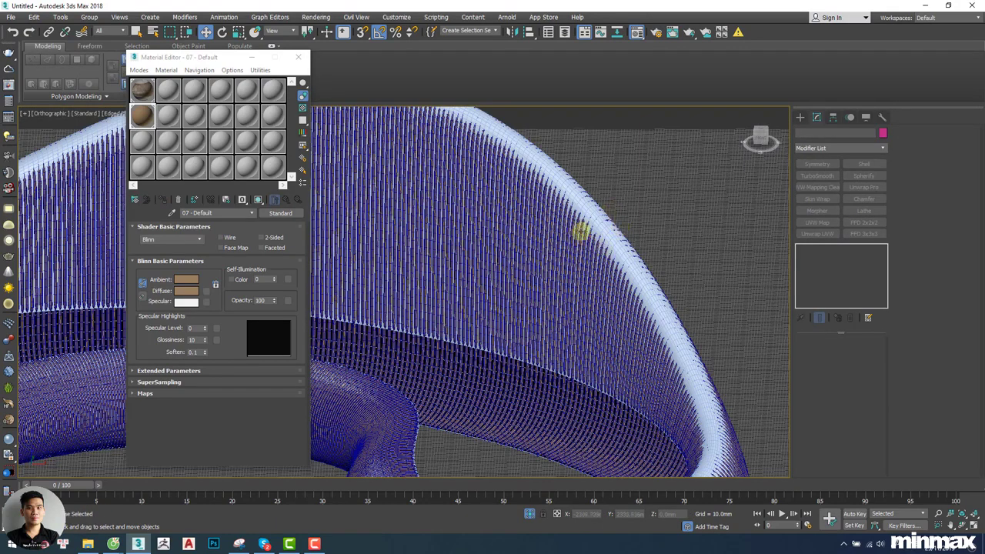
scroll(593, 222, down, 3)
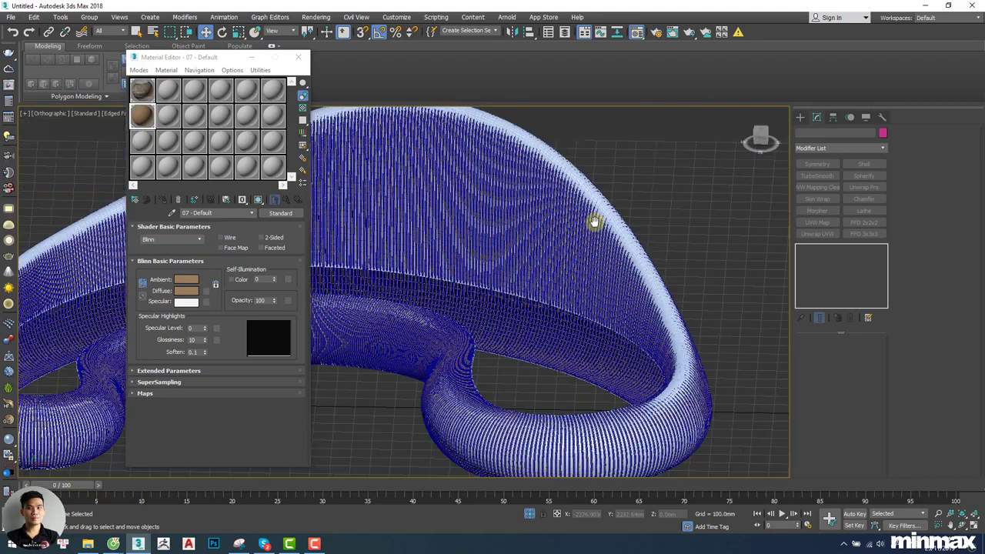
alt+middle_drag(594, 222, 633, 307)
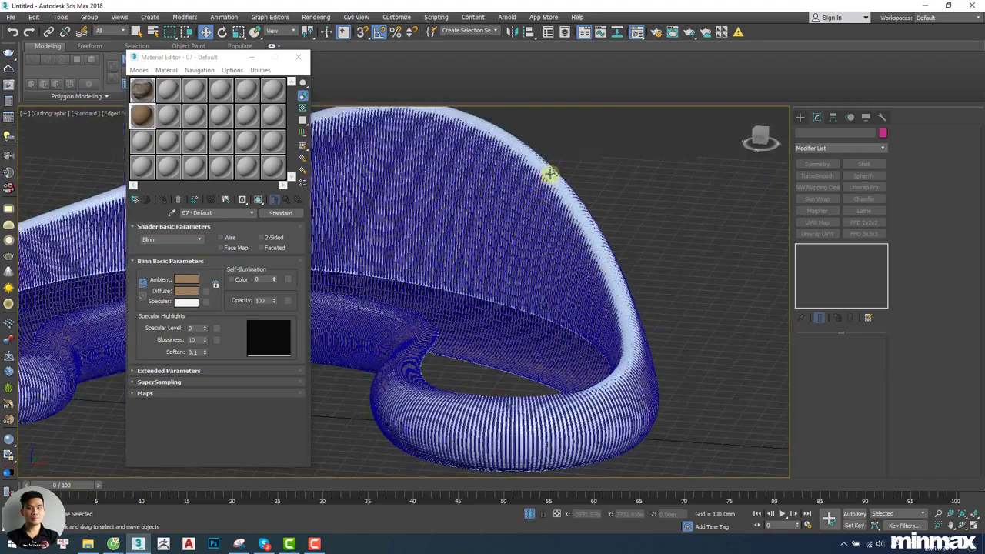
click(568, 215)
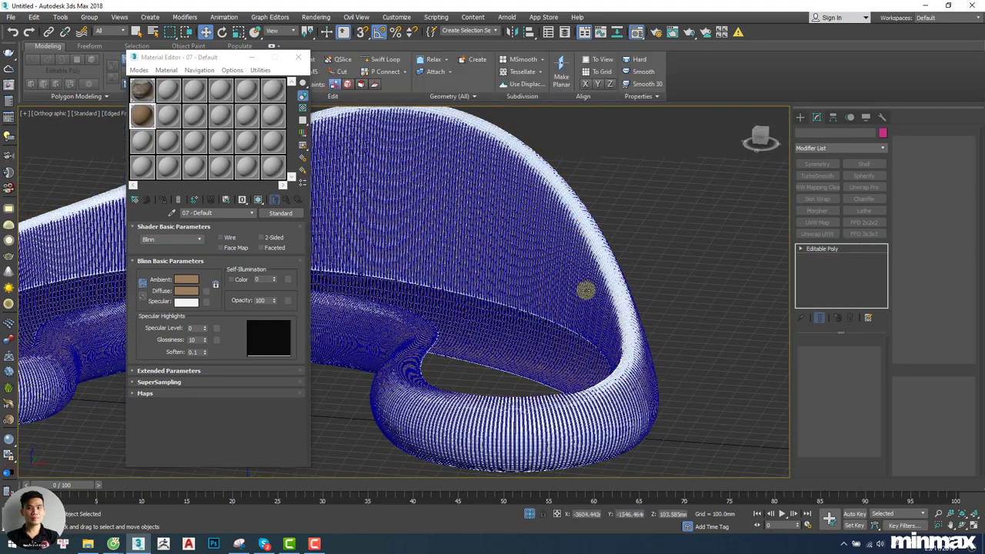
alt+middle_drag(587, 288, 615, 300)
scroll(675, 377, up, 3)
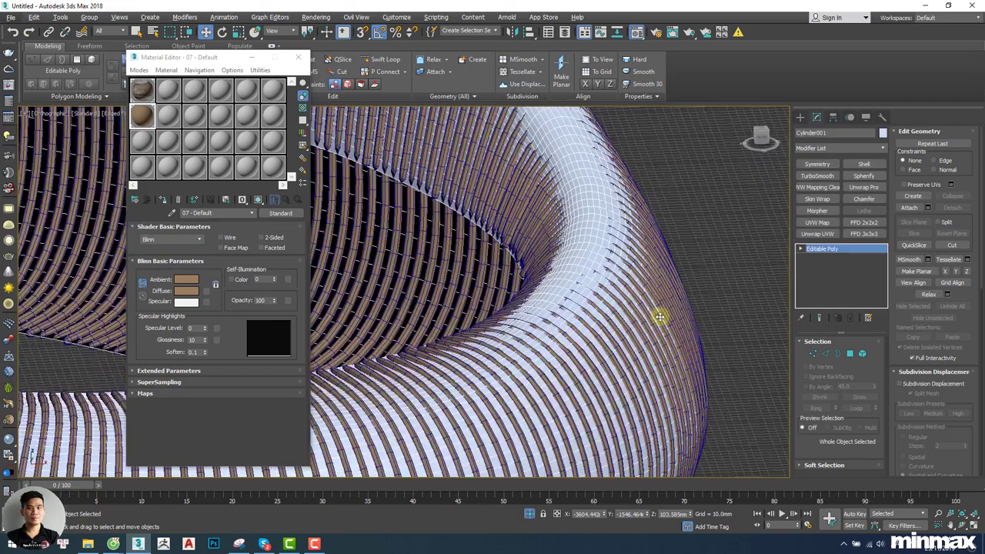
scroll(659, 315, down, 2)
scroll(635, 346, up, 5)
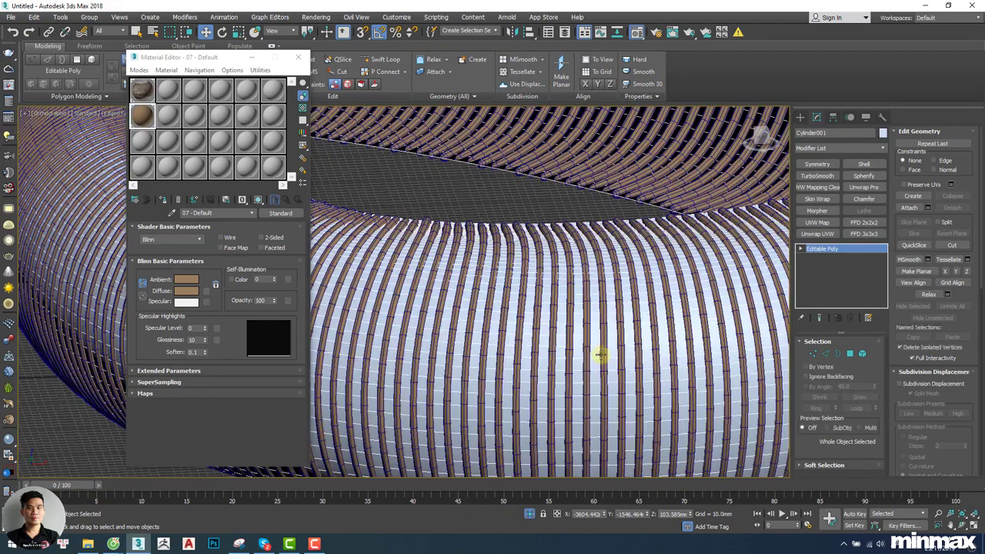
Select a lengthwise edge loop of Cylinder001 across the strips on the front arm, inspect it and leave edge editing.
key(2)
key(ctrl+a)
scroll(576, 348, down, 5)
double_click(538, 332)
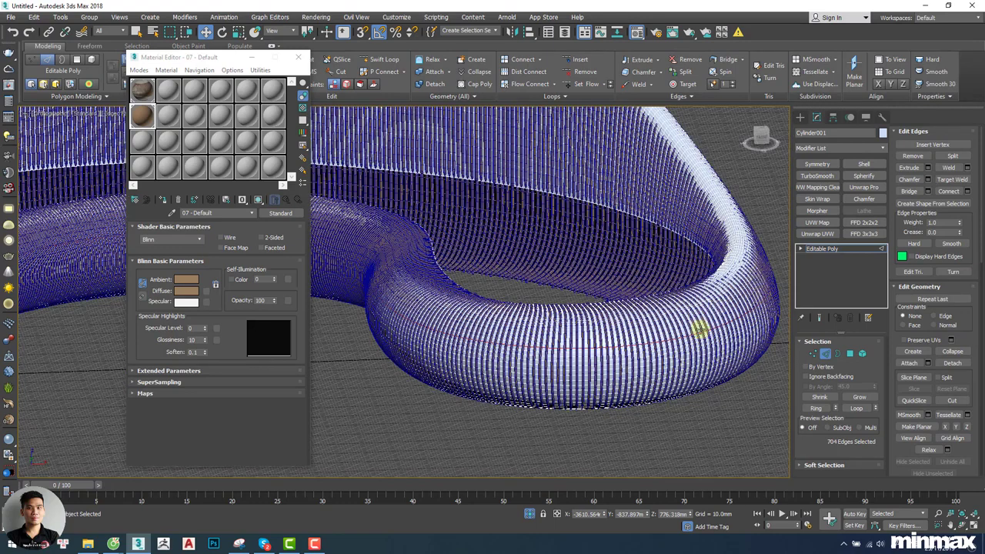
scroll(698, 330, up, 6)
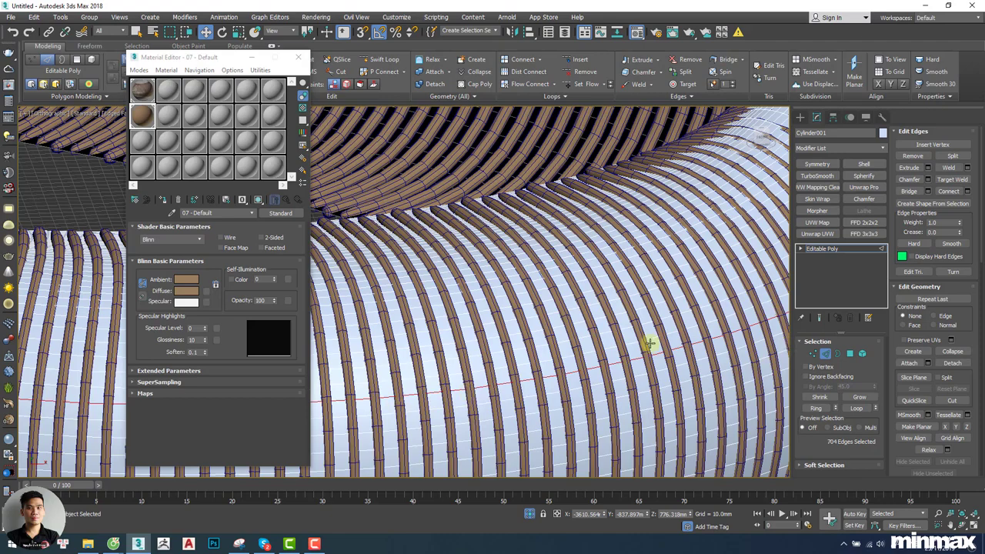
scroll(649, 342, down, 6)
key(2)
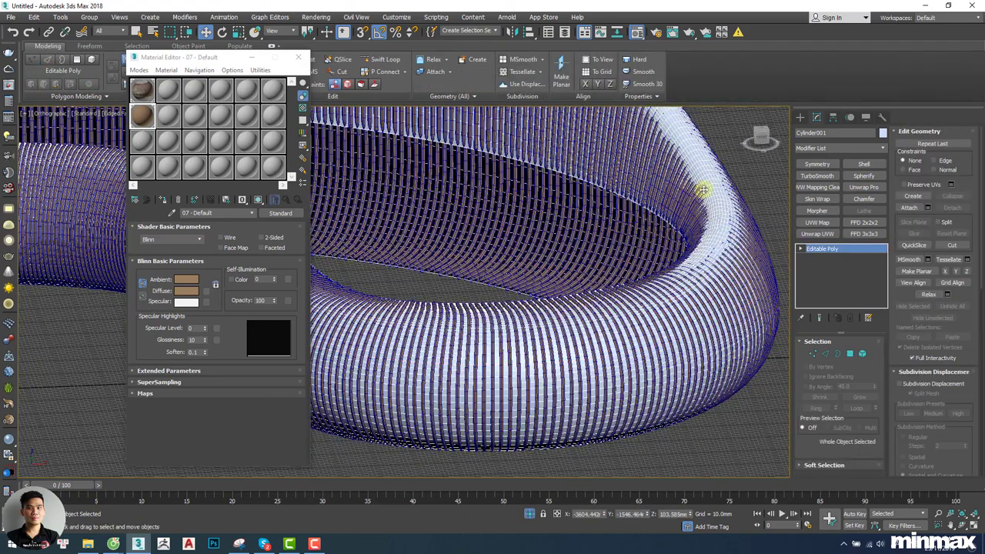
Try raising Cylinder001 above the strips with edged faces turned off, undo the move and restore edged faces.
alt+middle_drag(708, 198, 540, 307)
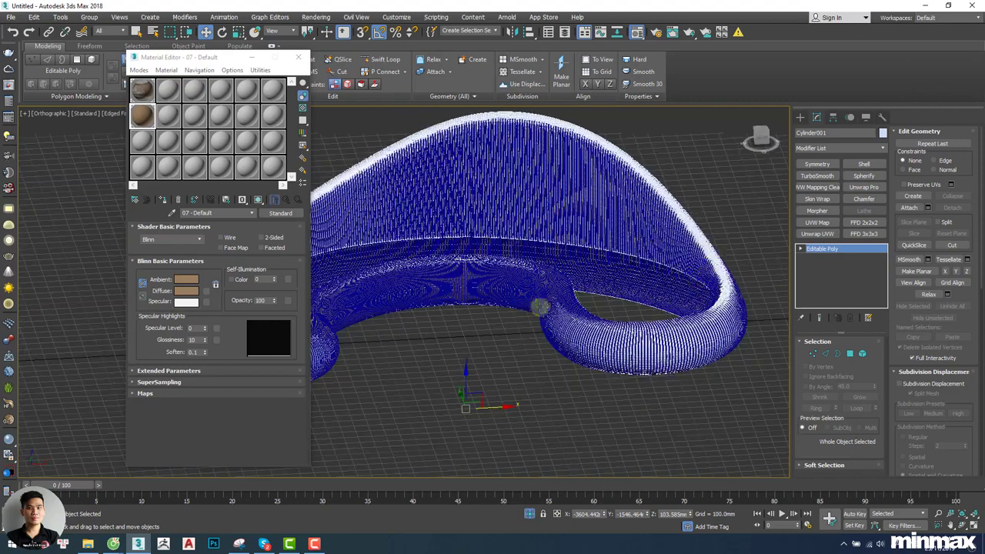
key(F4)
alt+middle_drag(465, 358, 635, 235)
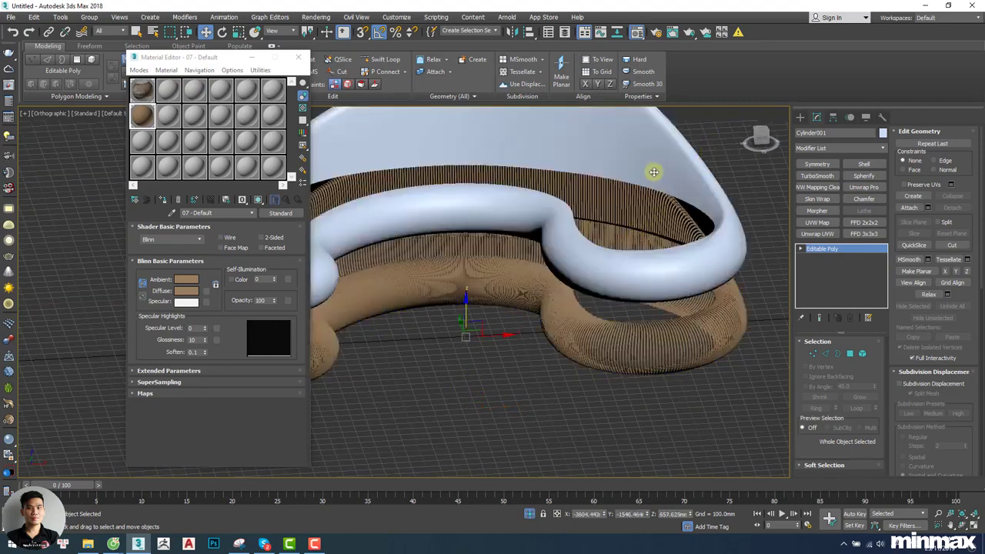
alt+middle_drag(617, 172, 662, 228)
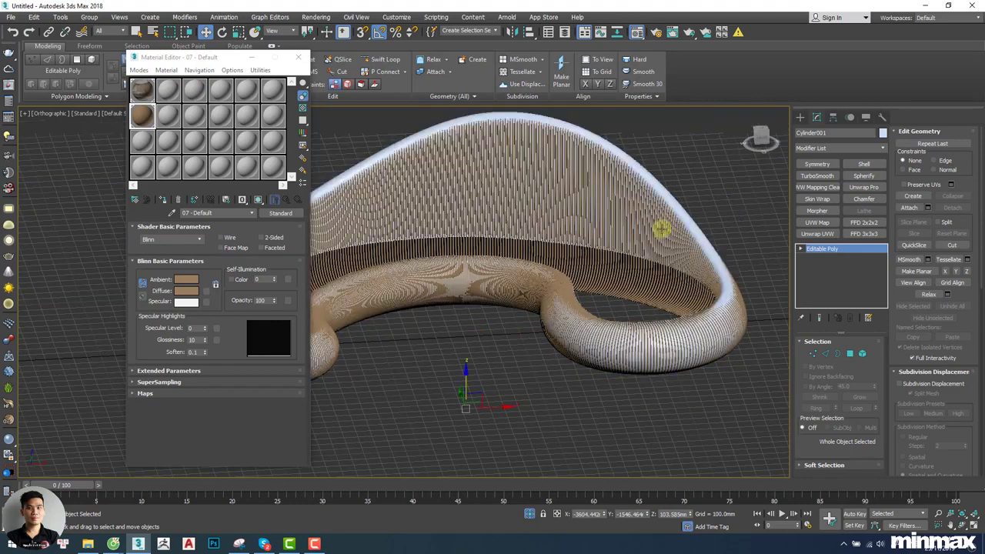
key(F4)
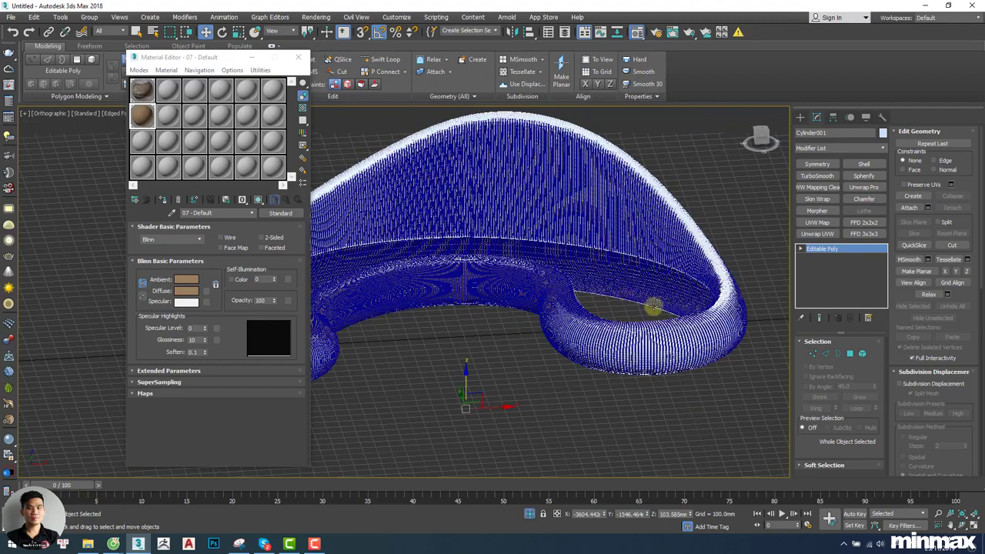
Add a Shell modifier to Cylinder001 with an inner amount of 15 mm and an outer amount of 0 mm.
key(F4)
alt+middle_drag(708, 294, 714, 239)
key(F4)
scroll(630, 282, up, 6)
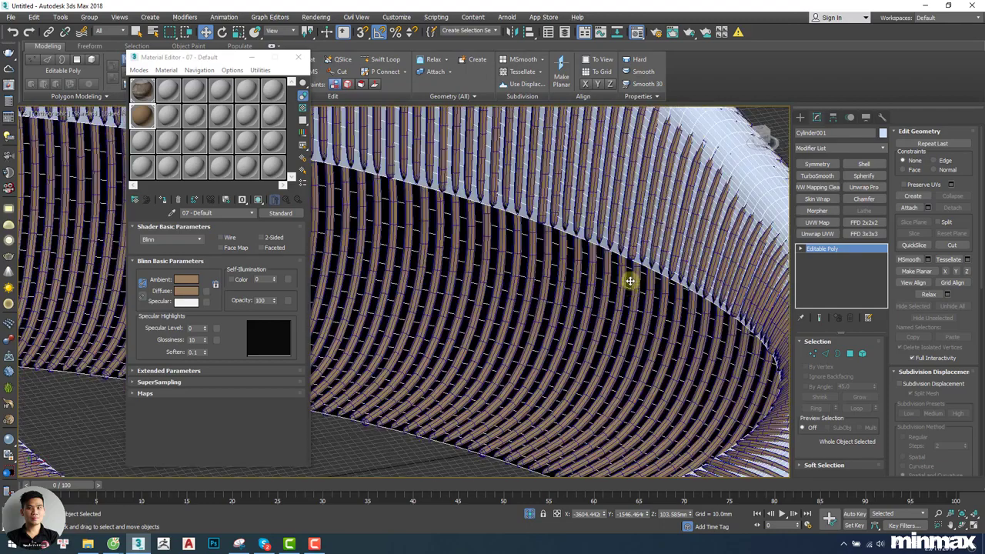
middle_drag(659, 220, 639, 274)
click(864, 164)
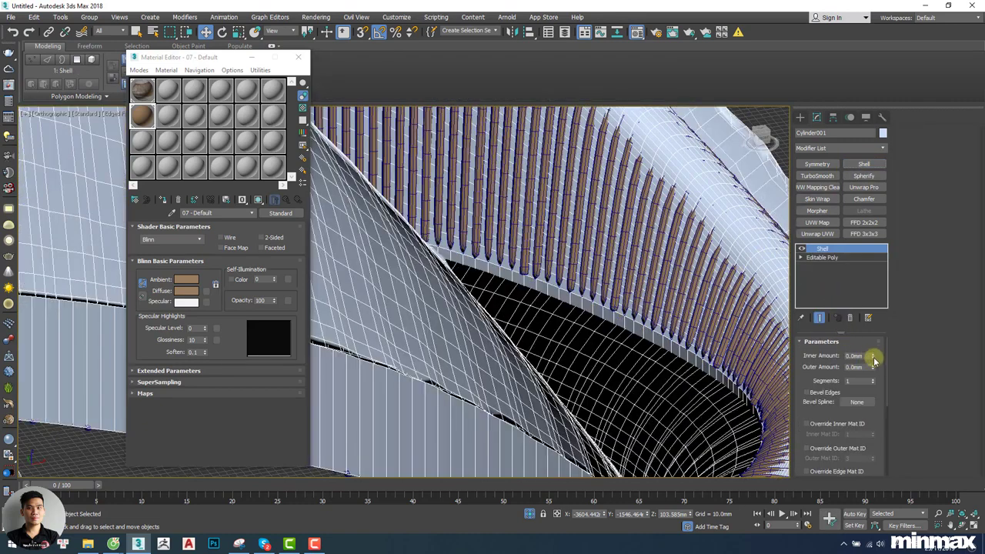
click(873, 369)
drag(875, 369, 874, 192)
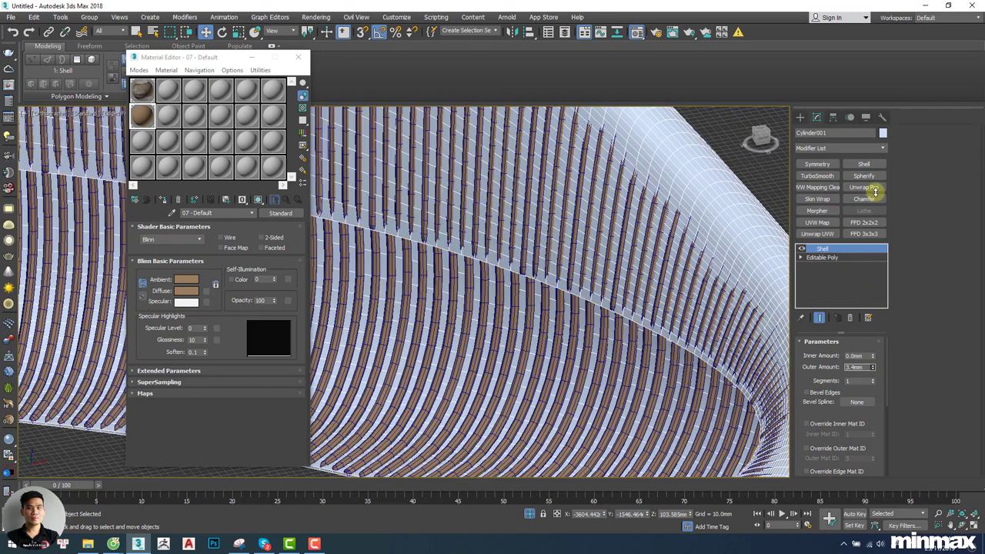
double_click(861, 357)
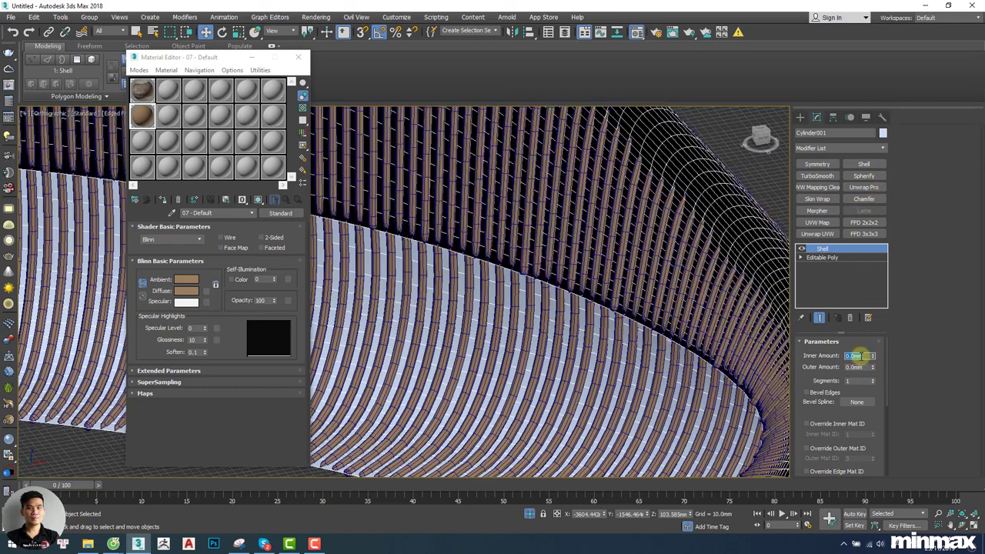
text(15)
key(Return)
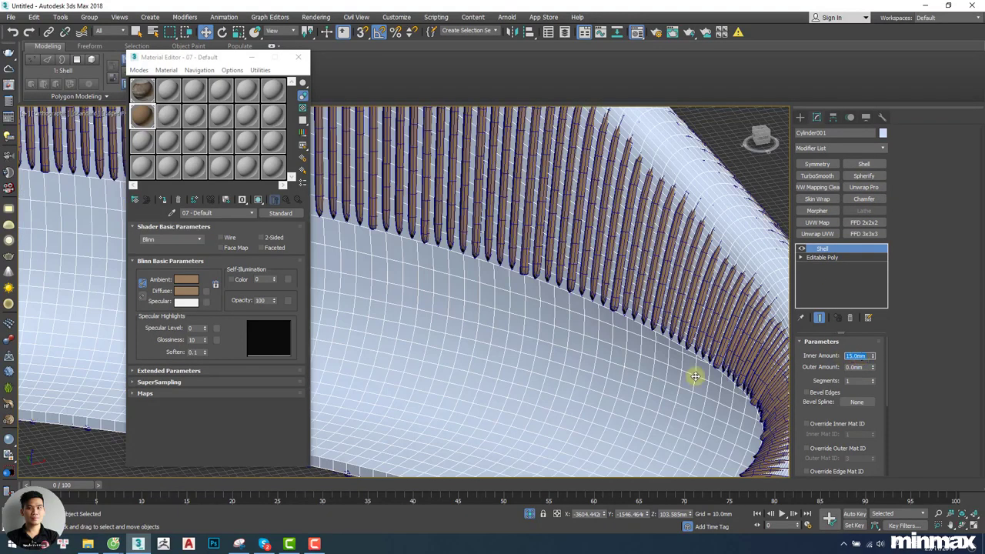
Convert the shelled sofa body Cylinder001 to an Editable Poly.
alt+middle_drag(694, 376, 595, 381)
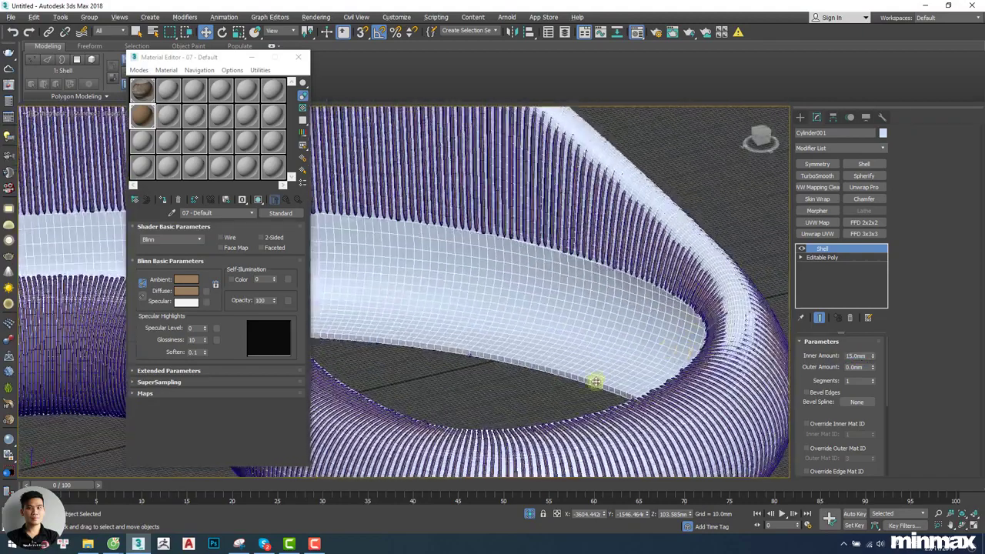
scroll(490, 339, up, 5)
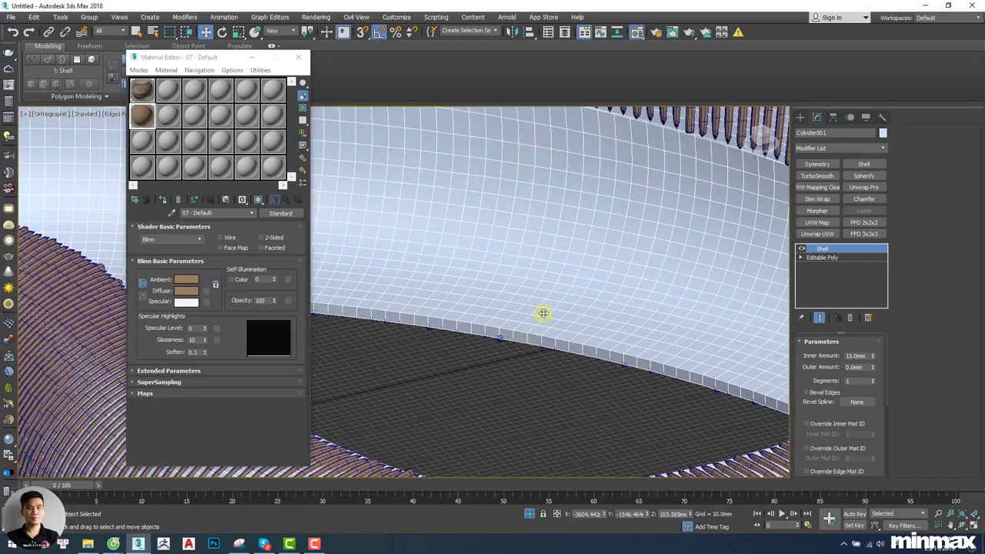
right_click(543, 313)
mouse_move(593, 456)
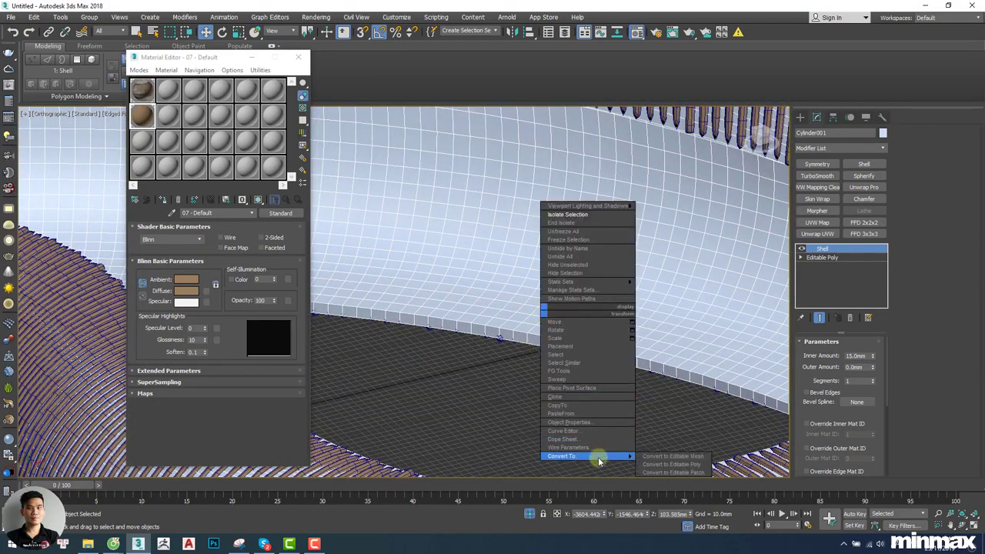
click(671, 465)
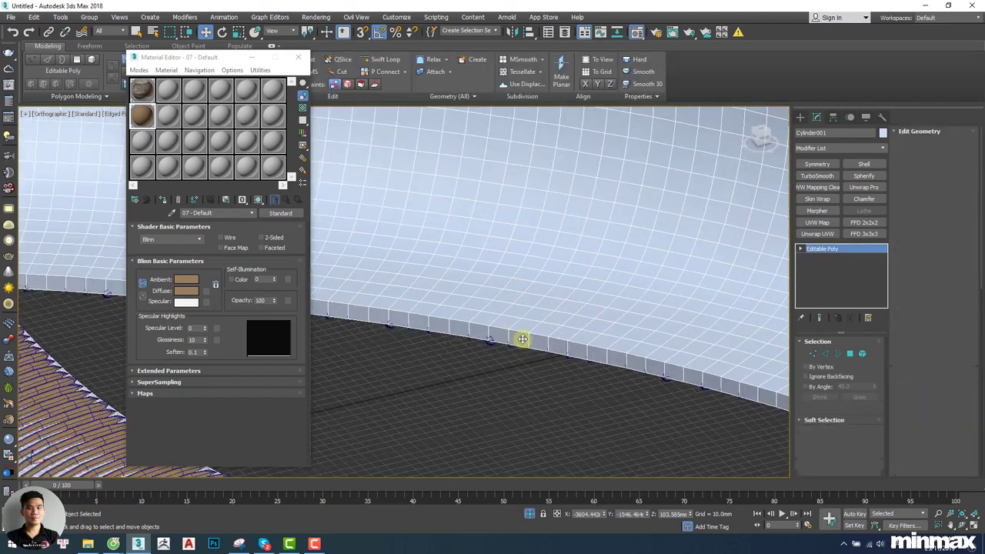
Delete the two narrow polygon loops joining the inner and outer skins of Cylinder001 along both open edges.
key(4)
click(520, 339)
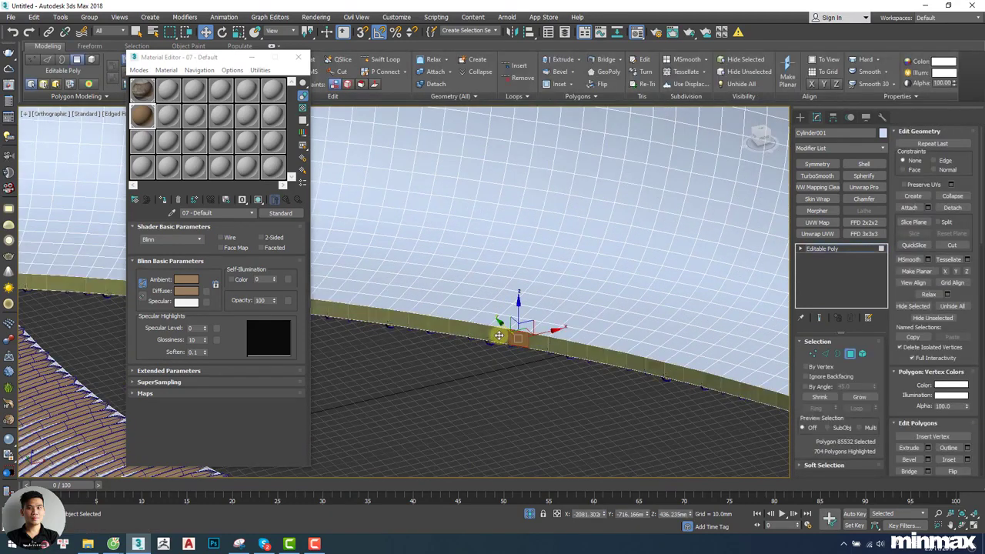
shift+click(508, 337)
scroll(509, 336, down, 8)
alt+middle_drag(536, 319, 572, 359)
scroll(573, 367, up, 5)
scroll(576, 367, up, 6)
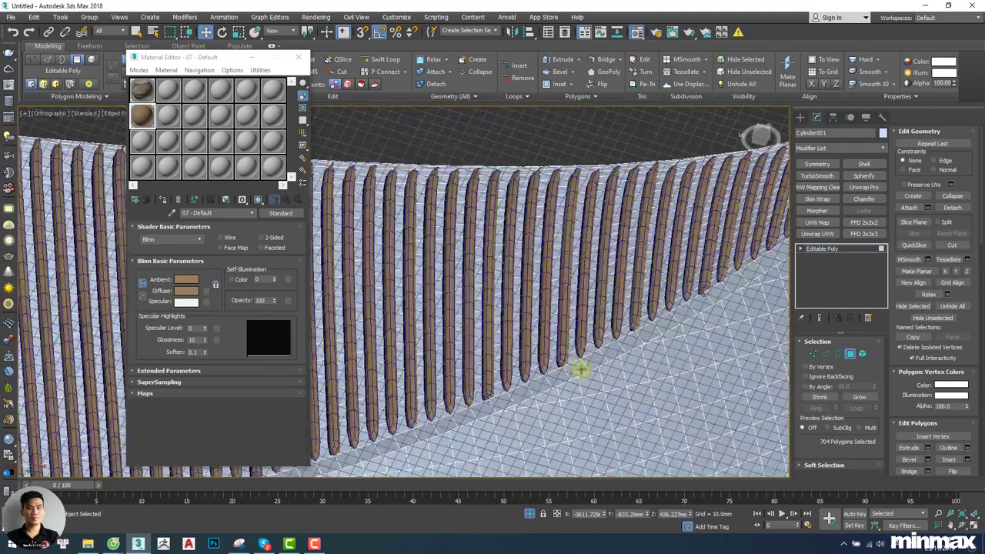
ctrl+click(588, 367)
key(shift)
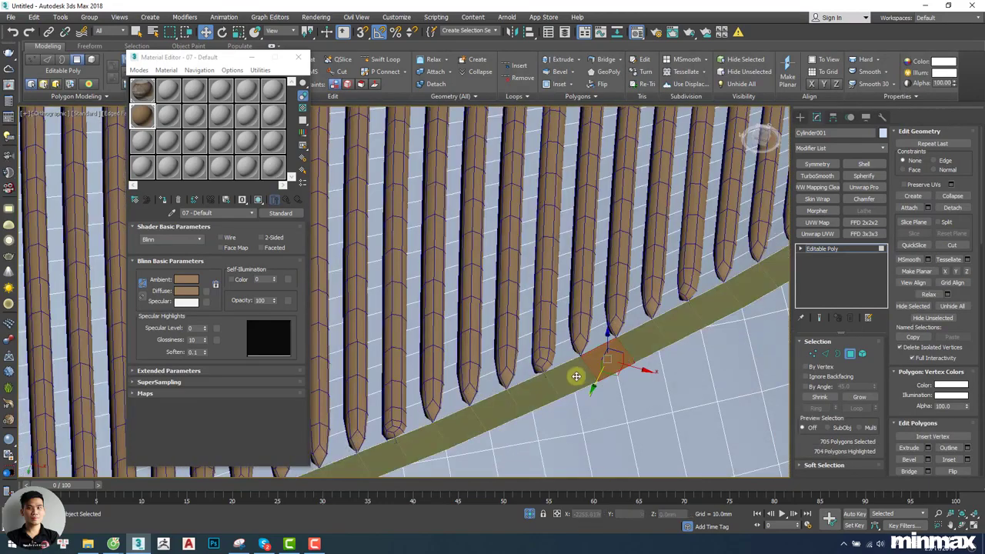
shift+click(575, 376)
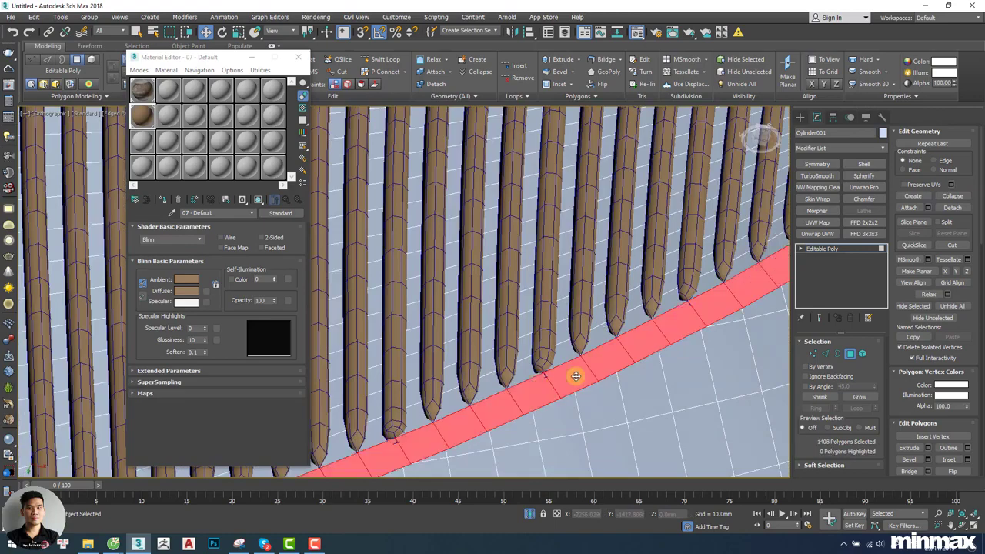
scroll(567, 314, down, 8)
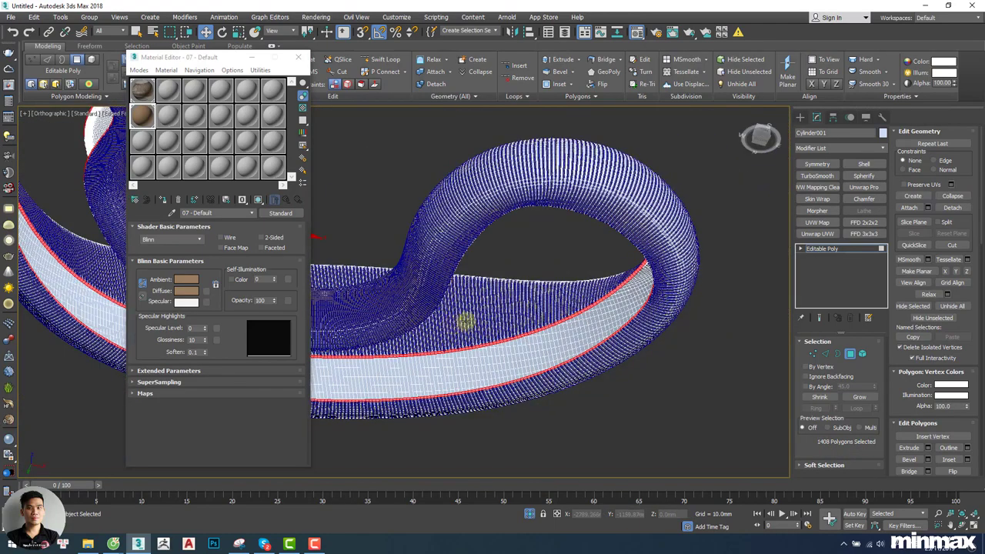
key(Delete)
Select the outer skin element of Cylinder001 and delete it.
scroll(514, 334, up, 8)
key(5)
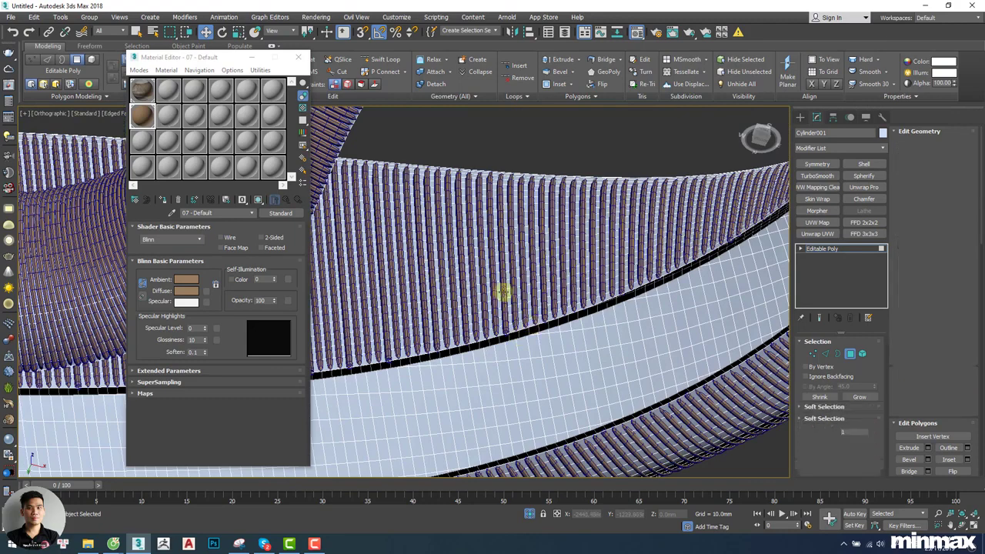
click(536, 284)
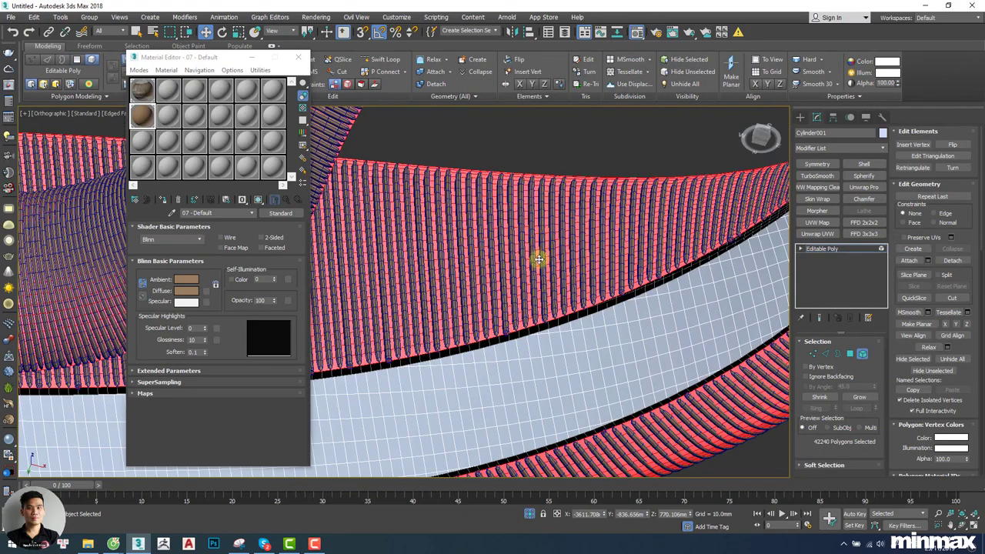
scroll(539, 259, down, 10)
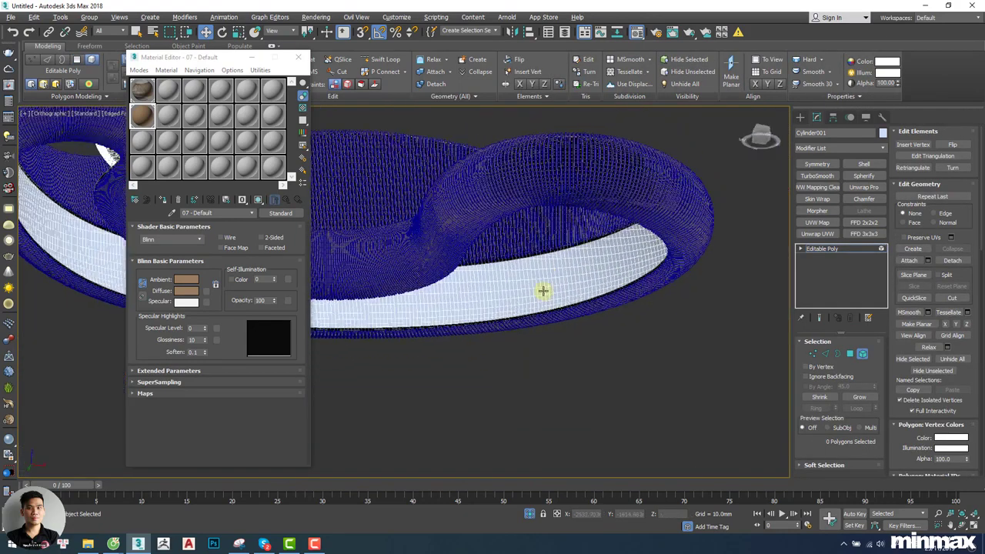
Select the remaining inner skin element of Cylinder001 and flip its polygons to face outward.
alt+middle_drag(571, 229, 744, 239)
right_click(609, 186)
click(598, 223)
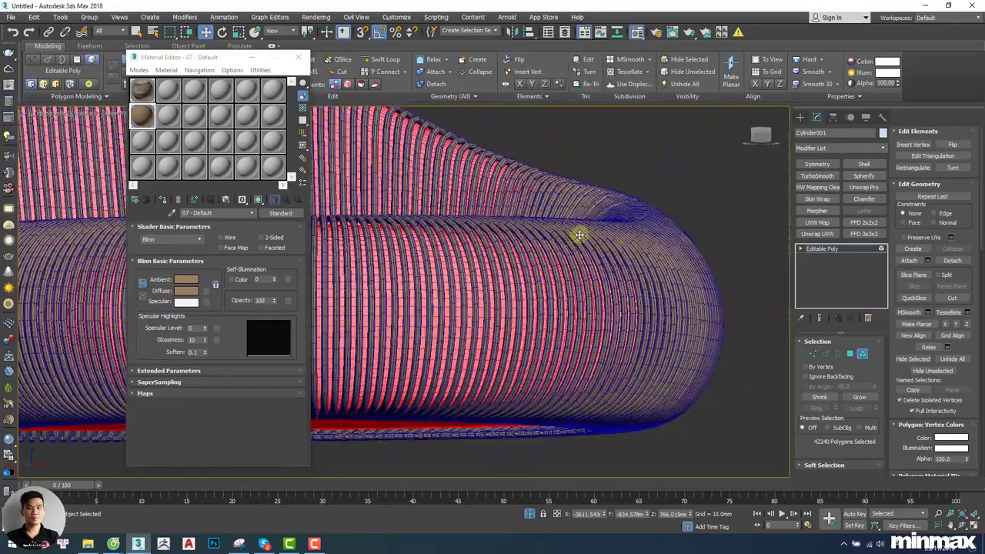
Switch Cylinder001 to edge editing, try a lengthwise edge loop on the front arm and clear the selection.
alt+middle_drag(579, 235, 520, 288)
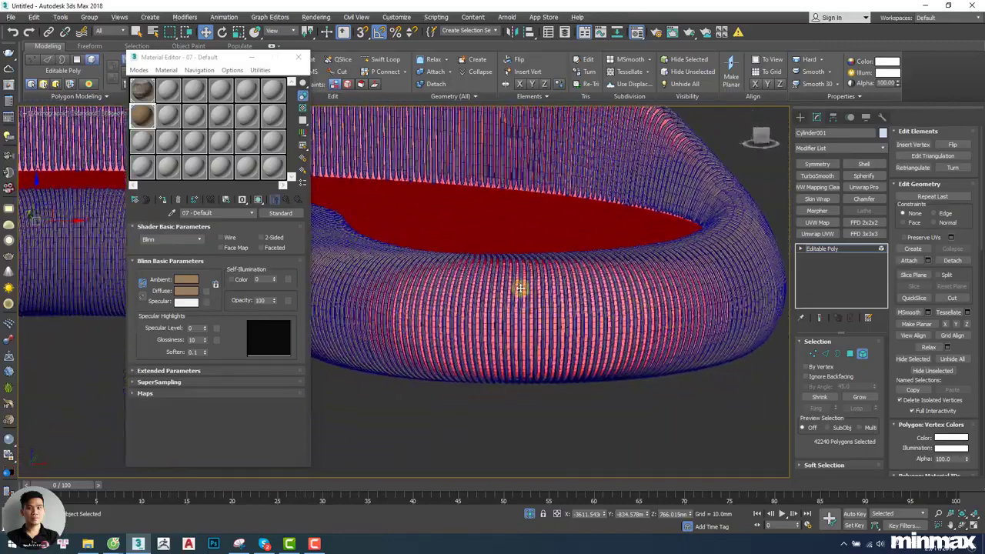
scroll(520, 288, up, 5)
key(2)
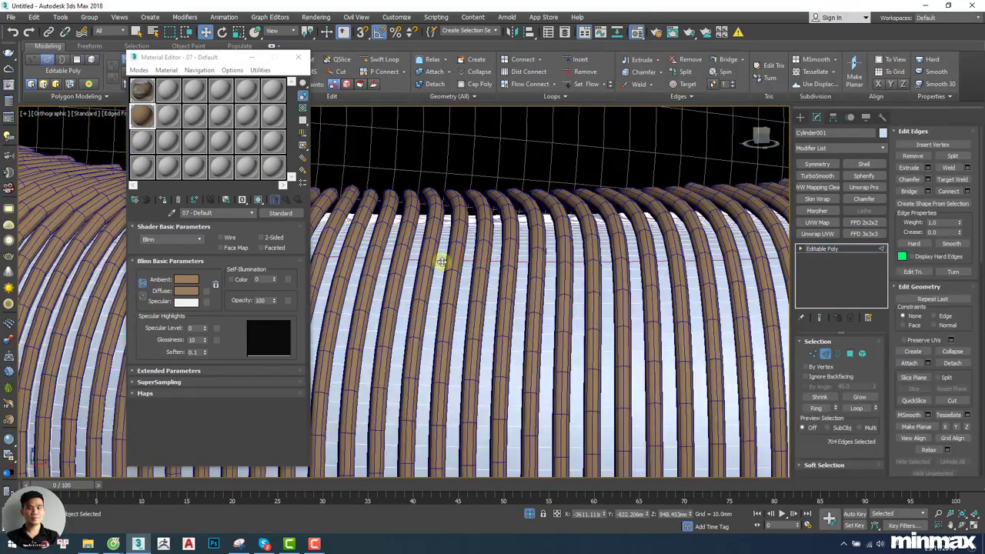
scroll(442, 262, down, 5)
alt+middle_drag(439, 259, 536, 265)
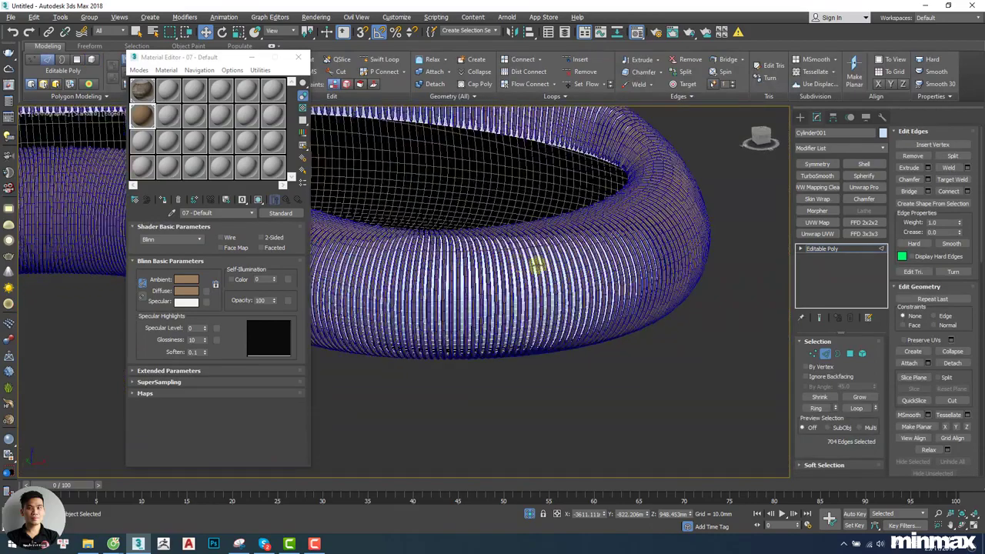
click(658, 401)
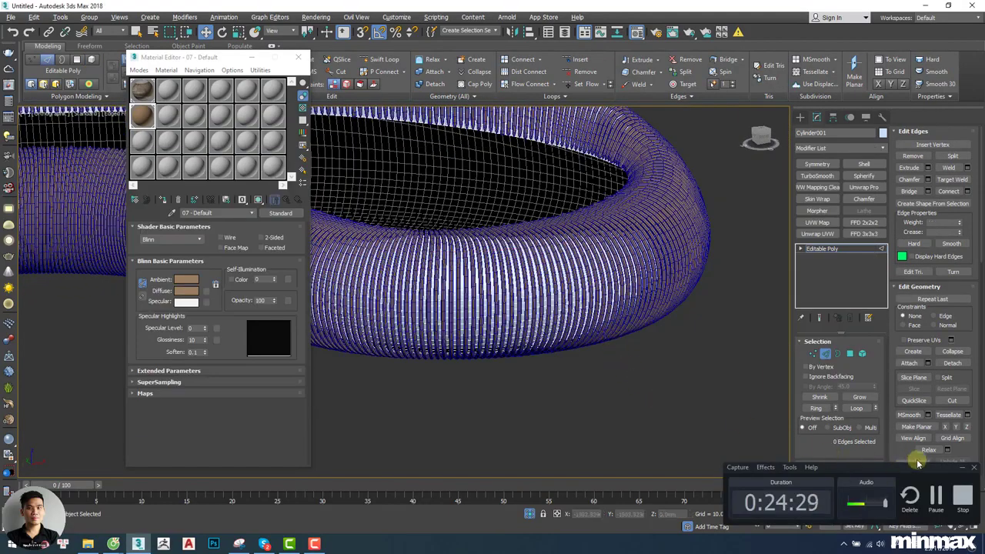
Try selecting a lengthwise edge loop of Cylinder001 near the top of the front arm.
alt+middle_drag(574, 297, 526, 270)
scroll(524, 271, up, 10)
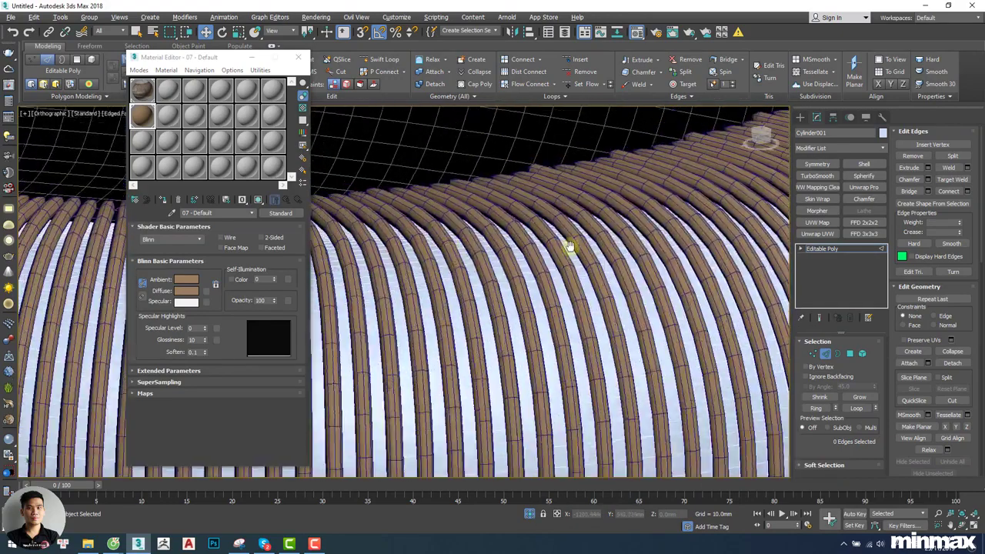
scroll(416, 250, up, 4)
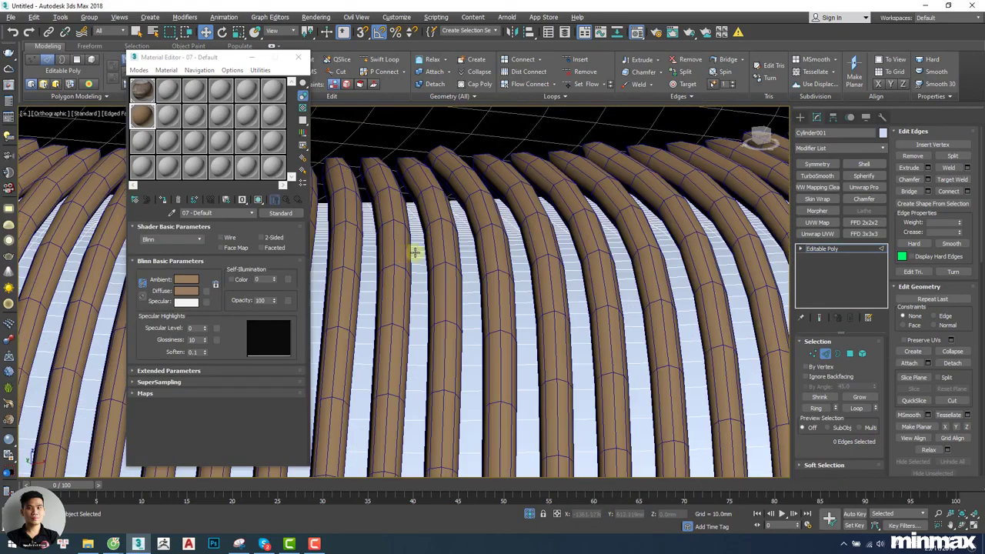
double_click(413, 250)
scroll(415, 254, down, 8)
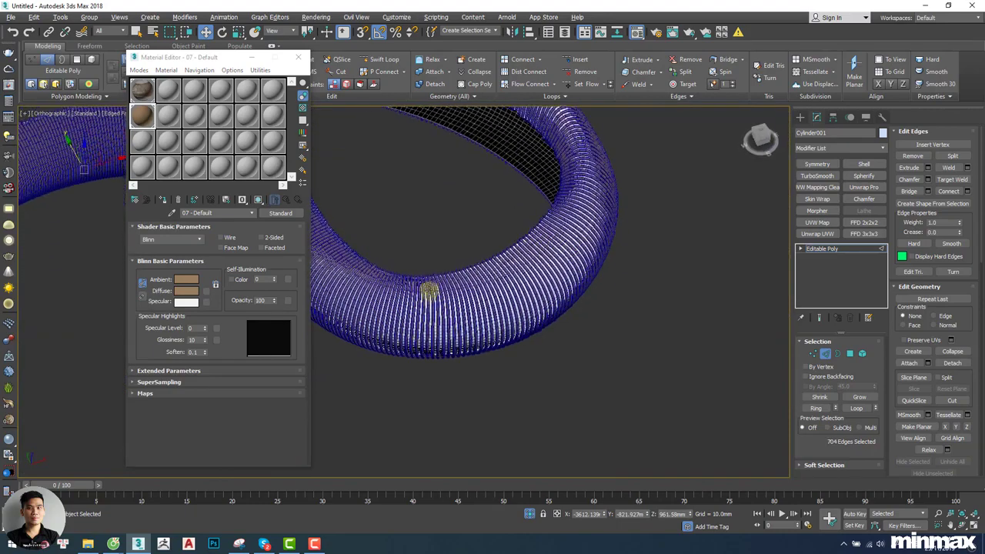
alt+middle_drag(424, 301, 477, 312)
Select a lengthwise edge loop of Cylinder001 at the top of the front arm and add two more loops spaced below it.
scroll(449, 313, up, 4)
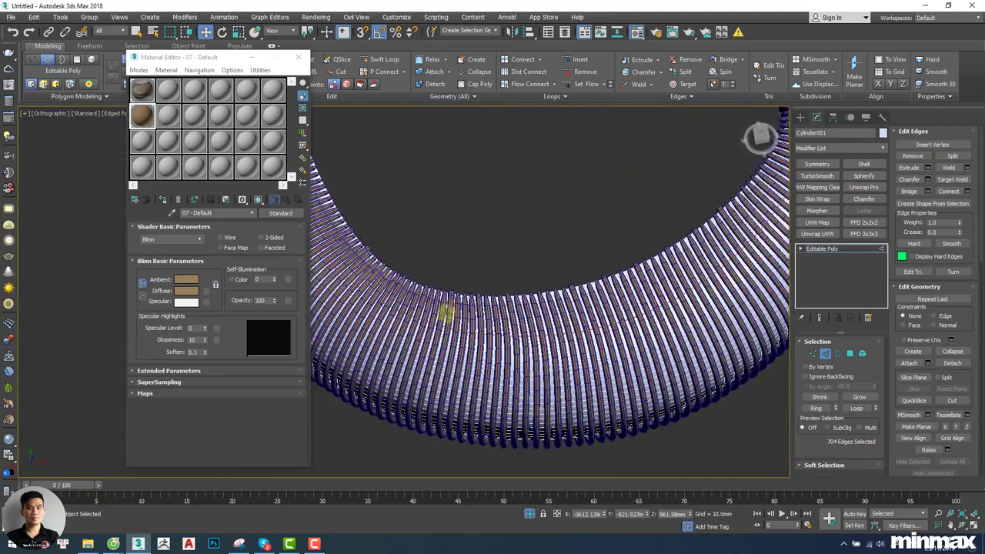
scroll(456, 298, up, 5)
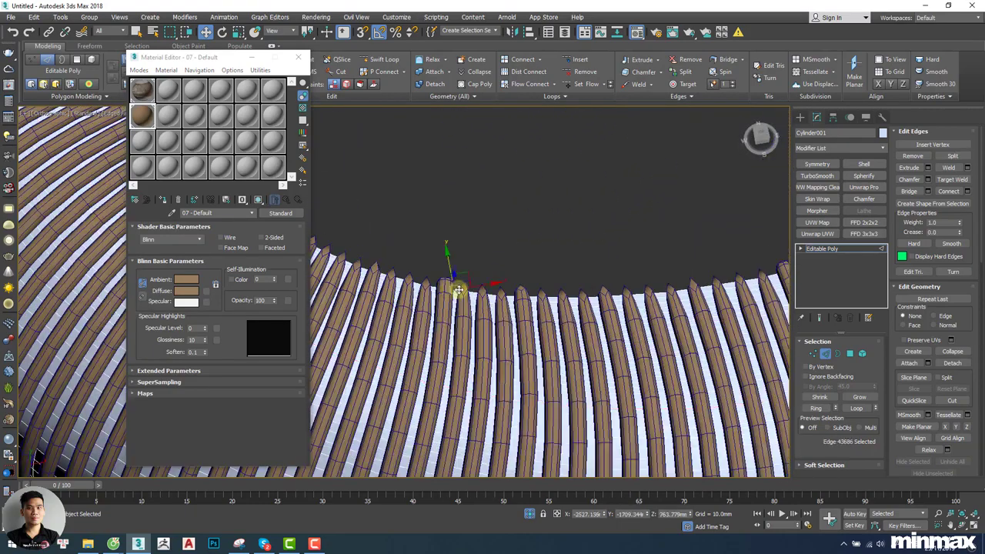
scroll(471, 291, down, 6)
scroll(473, 288, up, 7)
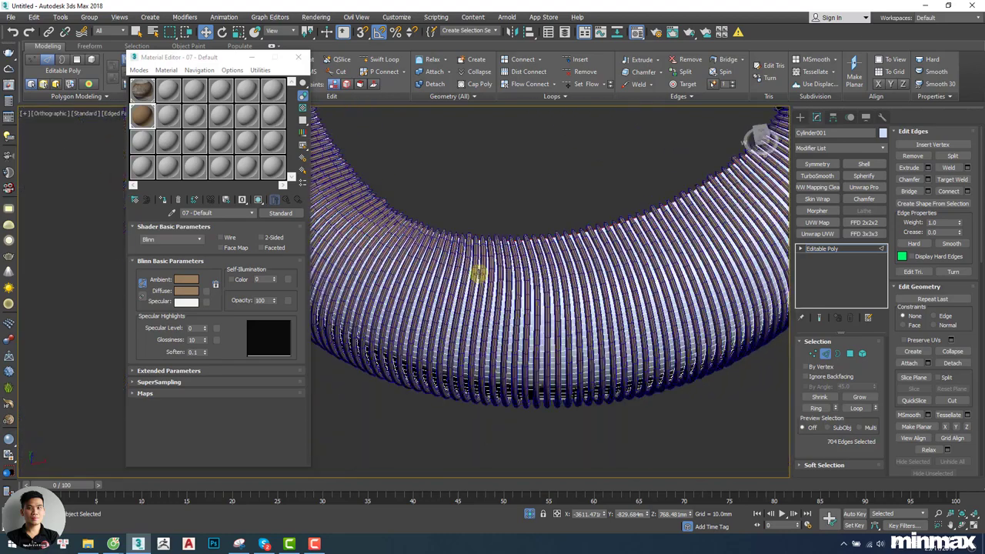
scroll(477, 281, up, 2)
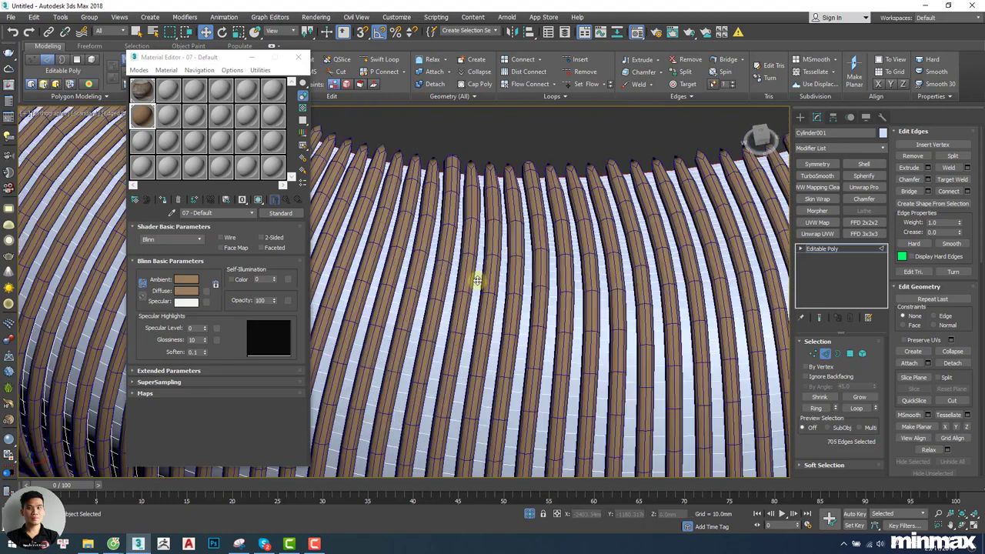
scroll(477, 281, down, 5)
scroll(470, 312, up, 6)
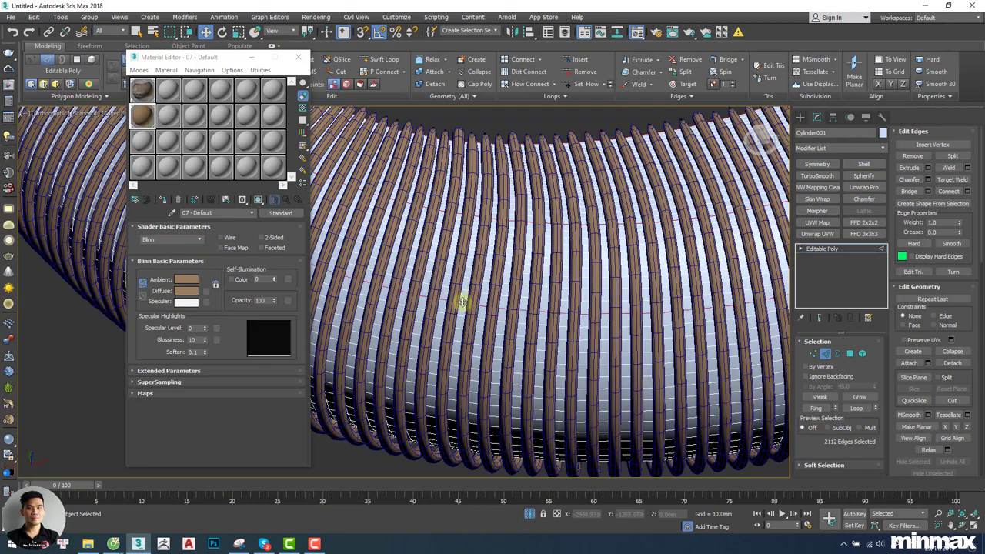
Extend the edge selection with further spaced lengthwise loops of Cylinder001 down the arm's outer side and around its underside.
scroll(462, 302, down, 5)
scroll(470, 222, up, 6)
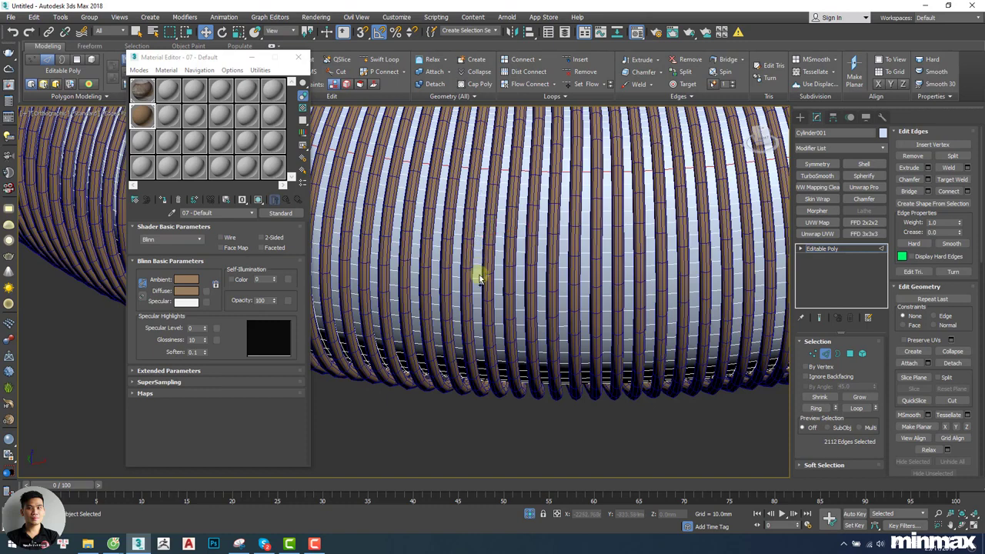
scroll(477, 278, down, 5)
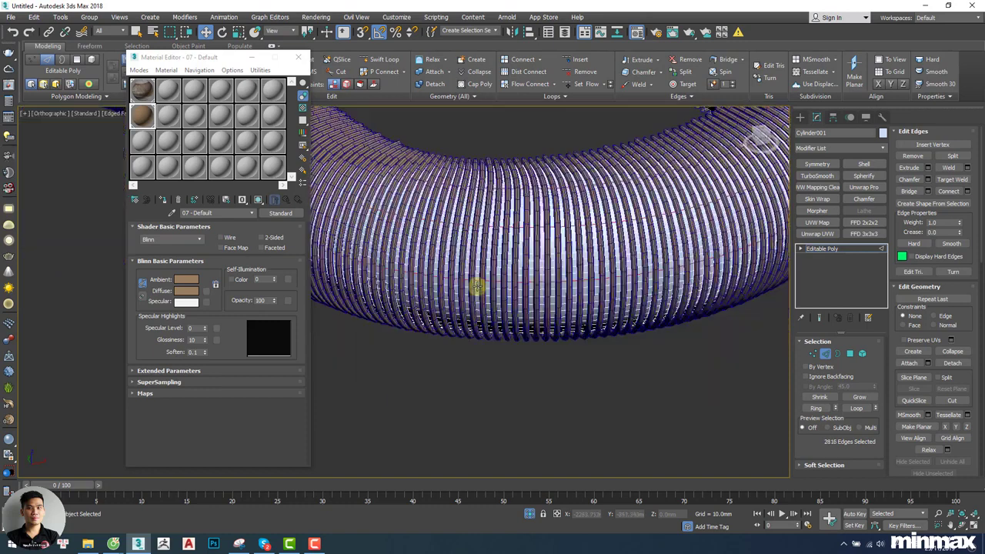
scroll(476, 246, up, 6)
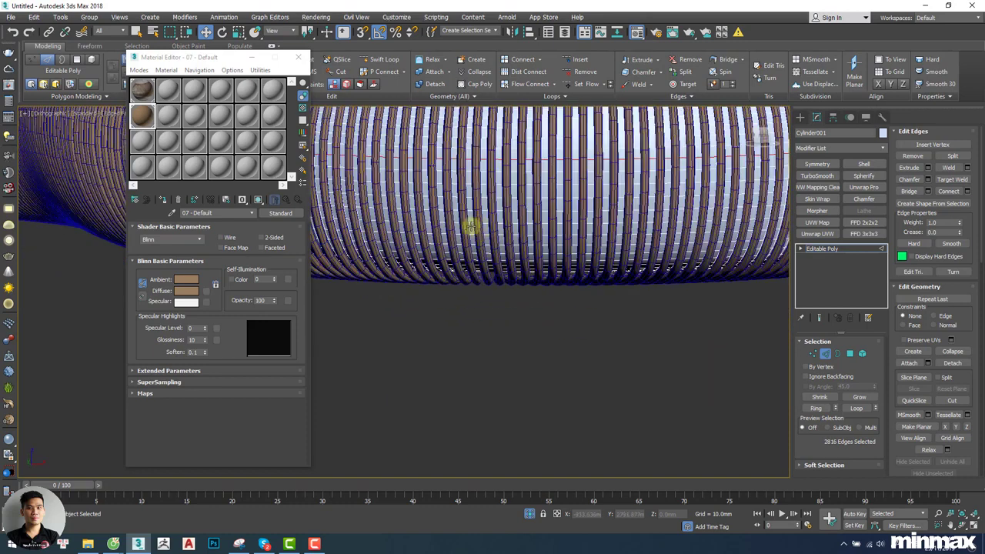
ctrl+double_click(470, 222)
scroll(473, 245, down, 4)
alt+middle_drag(473, 246, 482, 153)
scroll(482, 153, up, 4)
scroll(477, 161, up, 3)
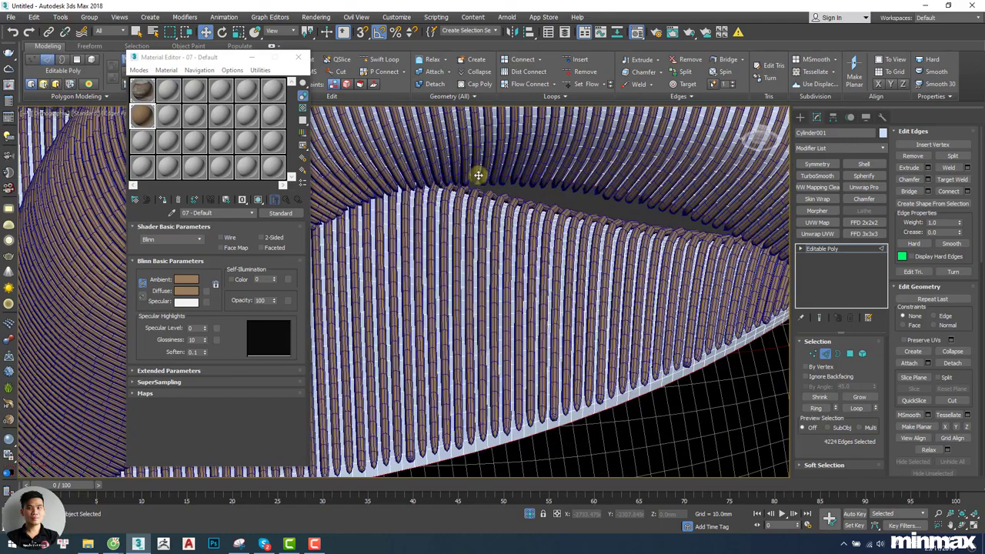
Check the selected loops around the sofa and create a Linear shape from them.
scroll(481, 182, down, 8)
alt+middle_drag(484, 187, 477, 247)
scroll(485, 166, up, 4)
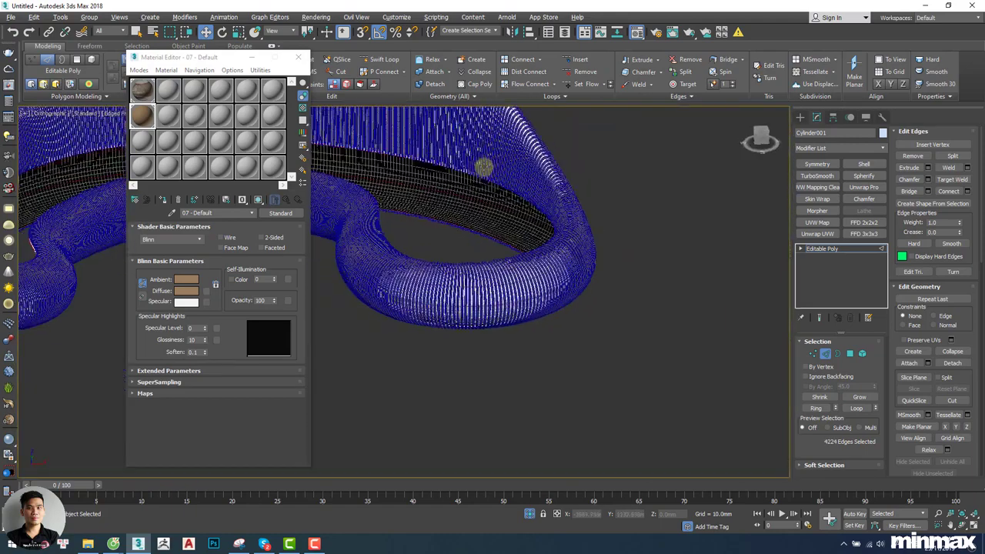
middle_drag(514, 170, 443, 258)
scroll(479, 249, up, 5)
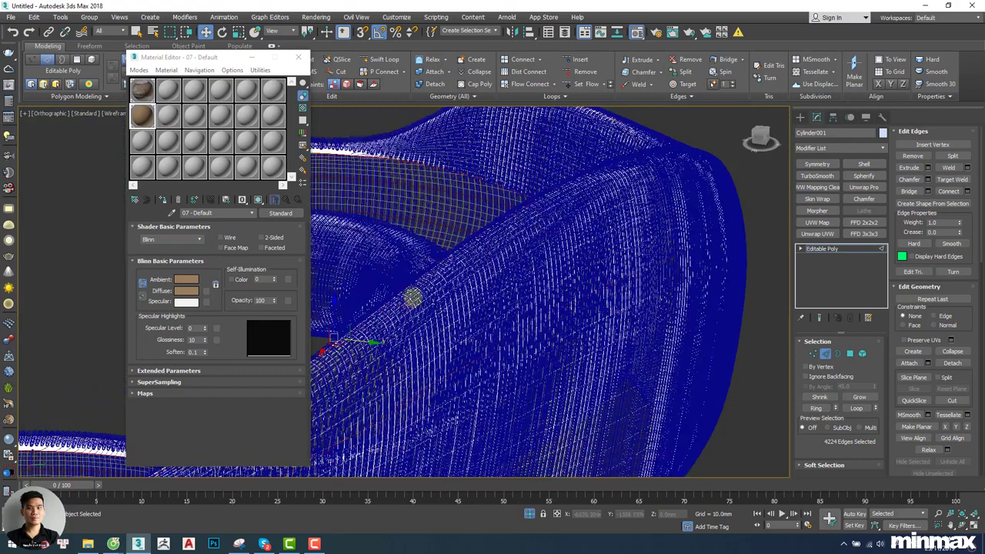
scroll(531, 213, down, 4)
alt+middle_drag(532, 213, 659, 272)
scroll(686, 308, up, 5)
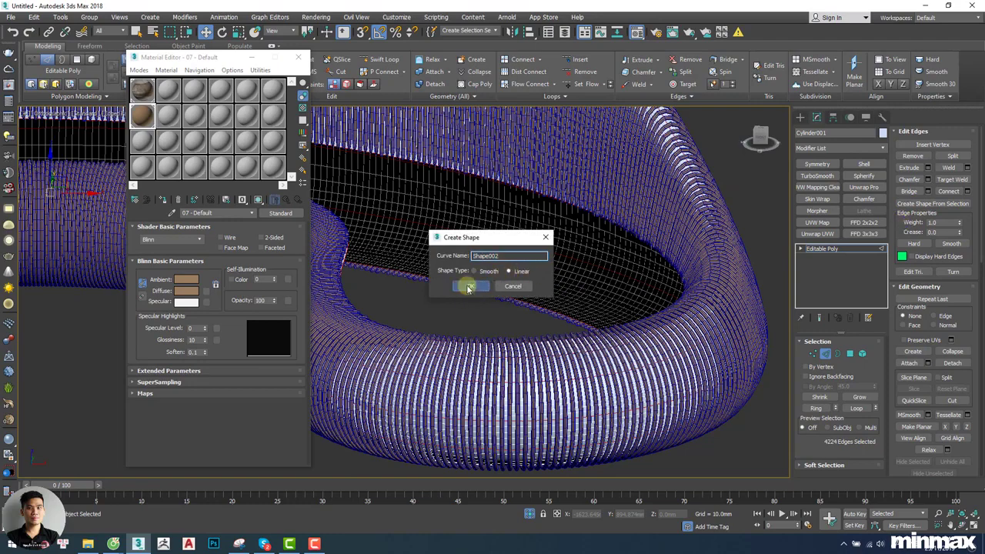
click(467, 288)
Leave Cylinder001's sub-object editing and hide the mesh so only the rattan strips and lengthwise splines remain.
key(1)
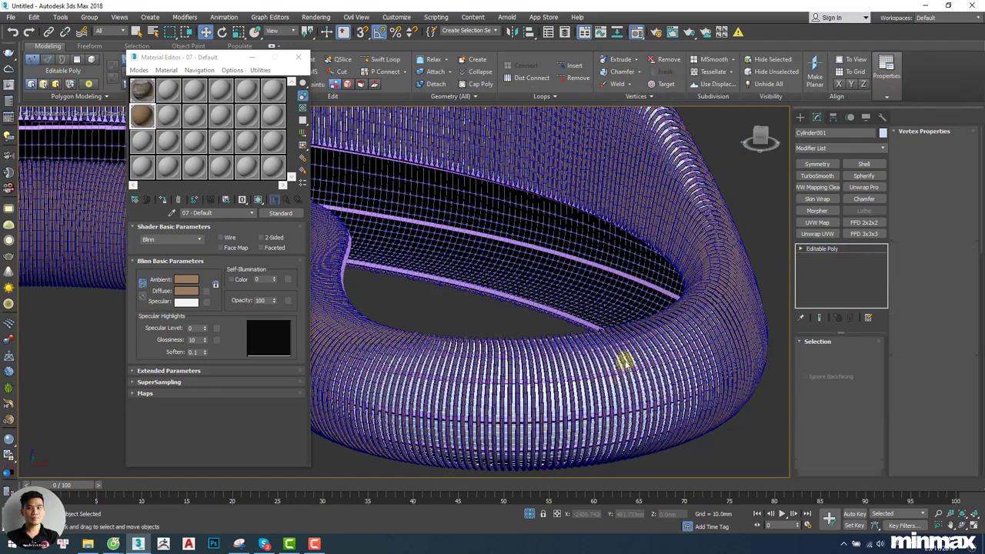
key(1)
alt+middle_drag(726, 363, 522, 297)
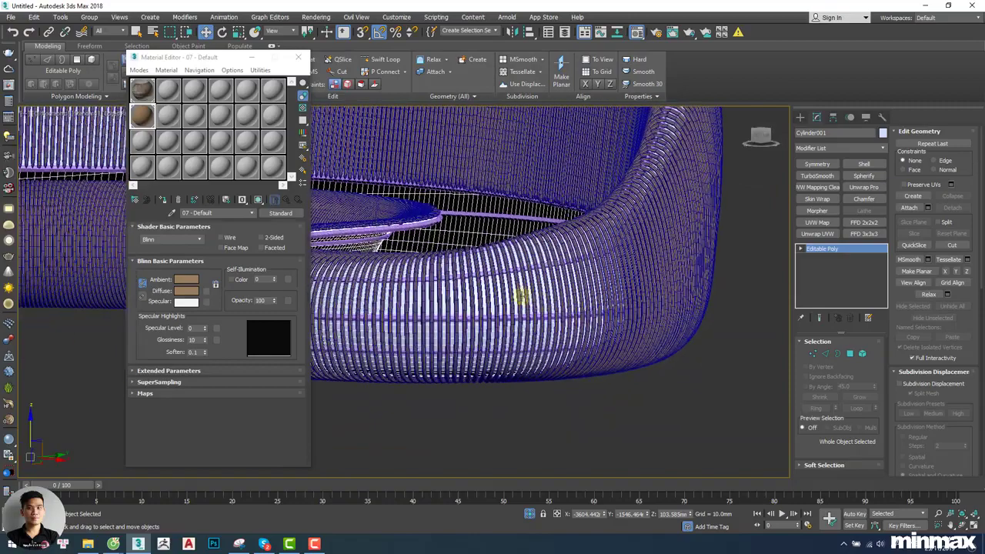
scroll(522, 297, up, 5)
scroll(552, 312, down, 5)
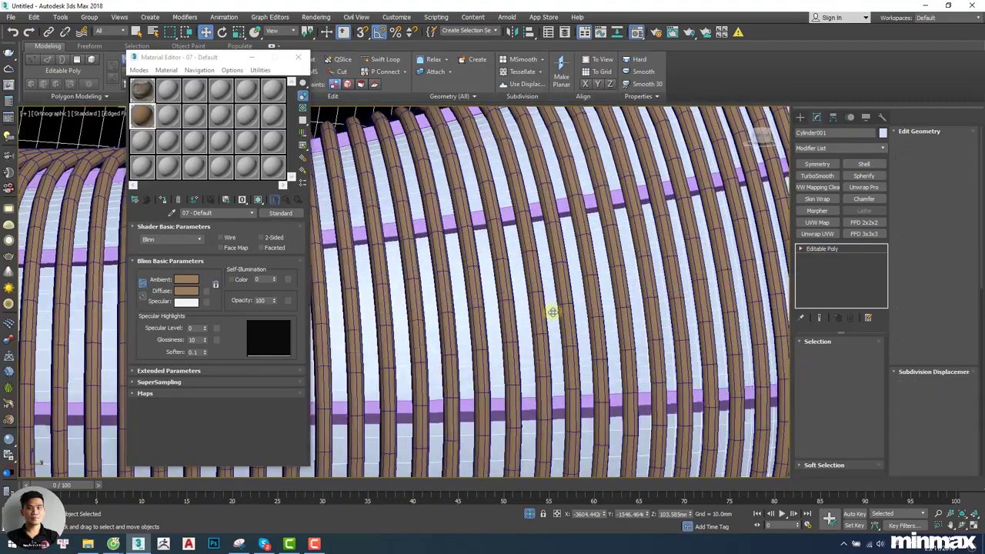
right_click(556, 292)
click(569, 255)
scroll(501, 259, up, 5)
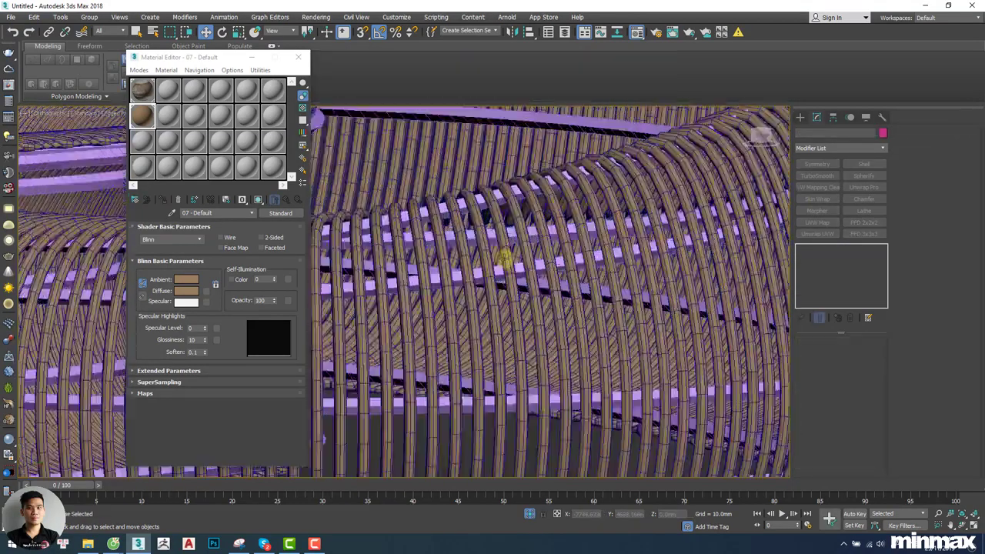
Select the lengthwise spline object Shape002, examine its vertices along the inner rim and switch to spline level.
click(492, 279)
middle_drag(493, 279, 544, 301)
scroll(509, 296, down, 6)
scroll(543, 301, up, 3)
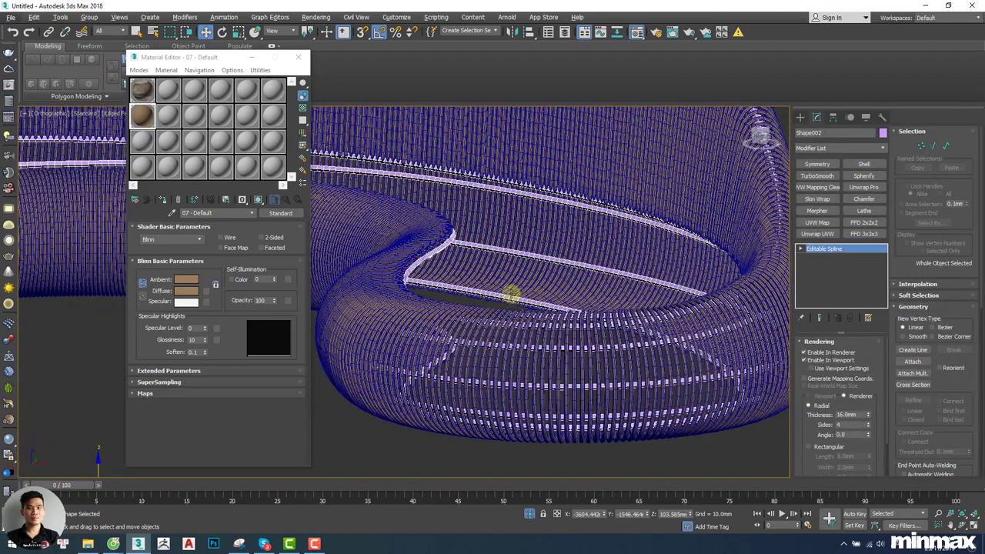
alt+middle_drag(509, 298, 634, 305)
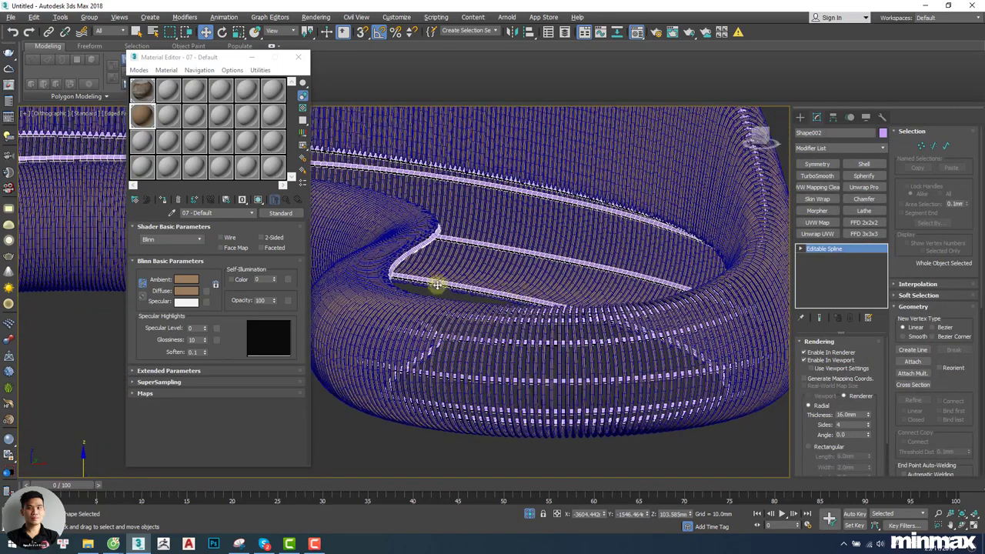
scroll(436, 285, up, 3)
key(1)
scroll(429, 231, up, 3)
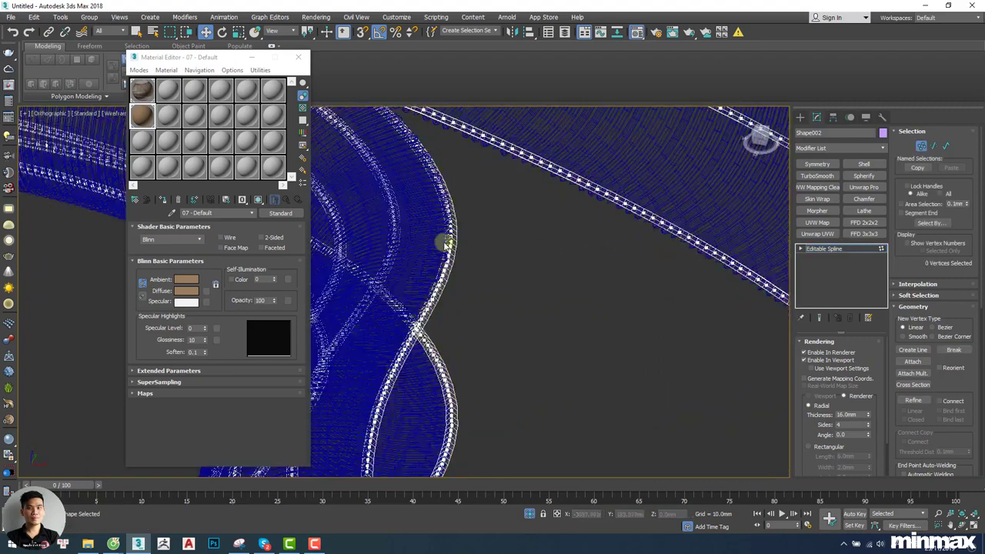
key(3)
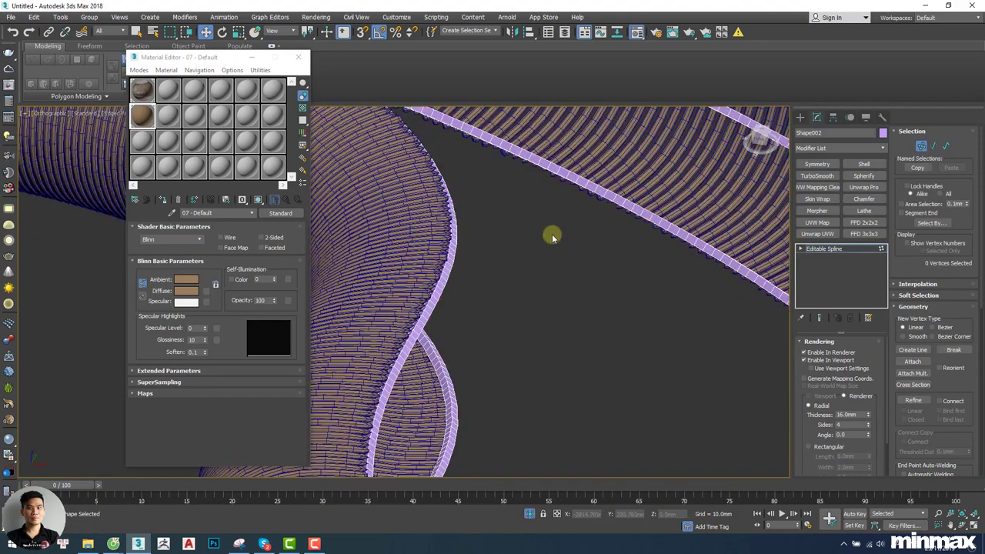
Apply Normalize Spline with a 60 mm segment length to Shape002 and convert it to an Editable Spline.
scroll(523, 231, down, 3)
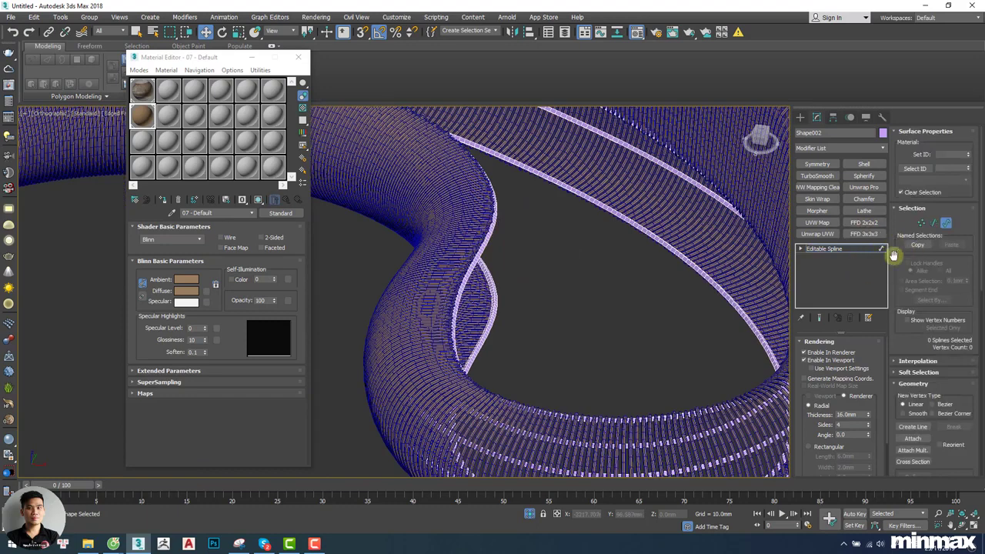
click(846, 150)
key(n)
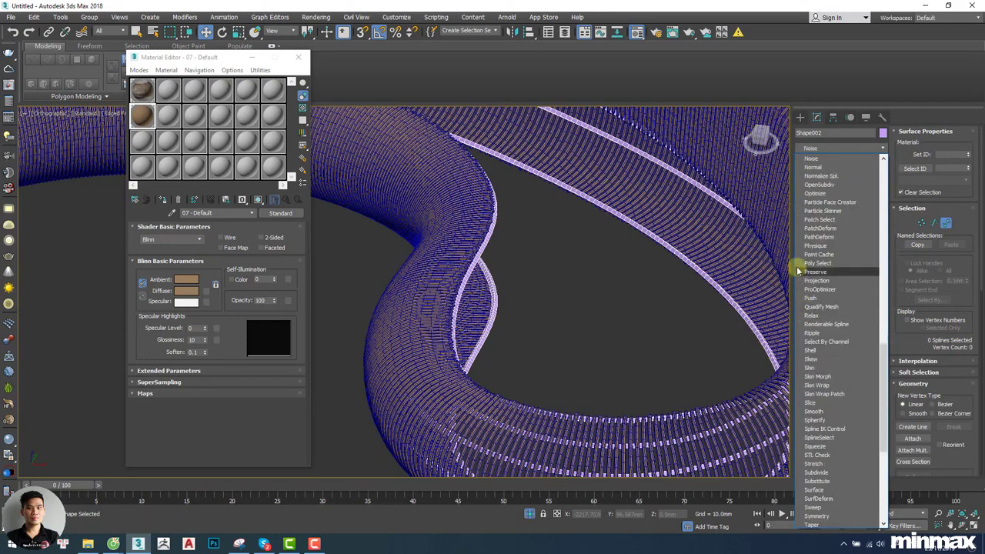
click(822, 176)
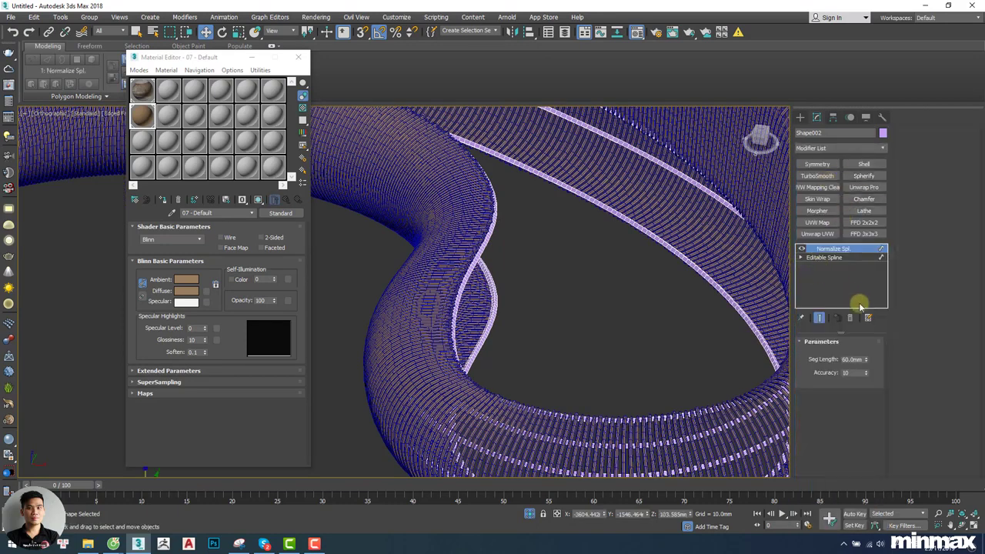
right_click(507, 235)
mouse_move(569, 370)
click(631, 375)
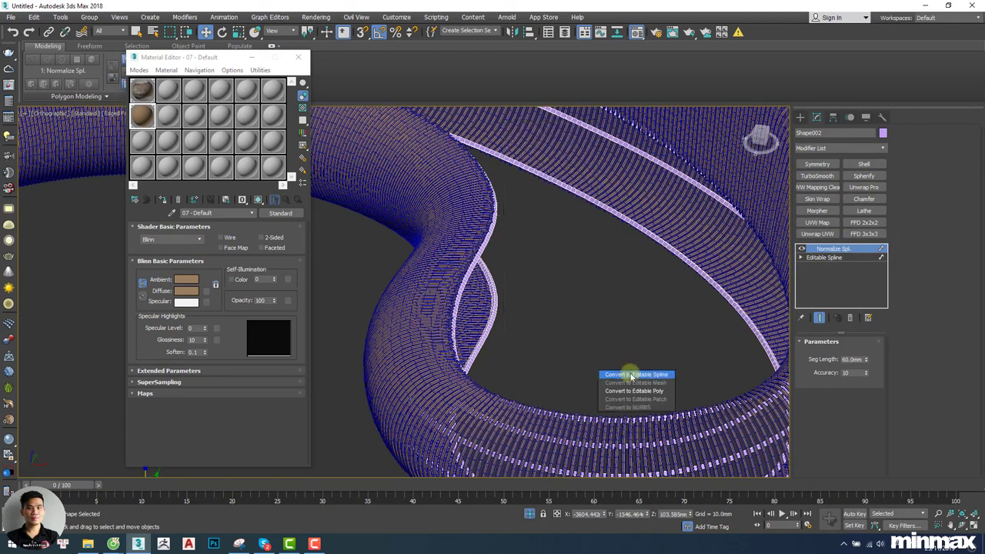
Set all of Shape002's vertices to Corner and its radial rendering thickness to 20 mm.
key(ctrl+a)
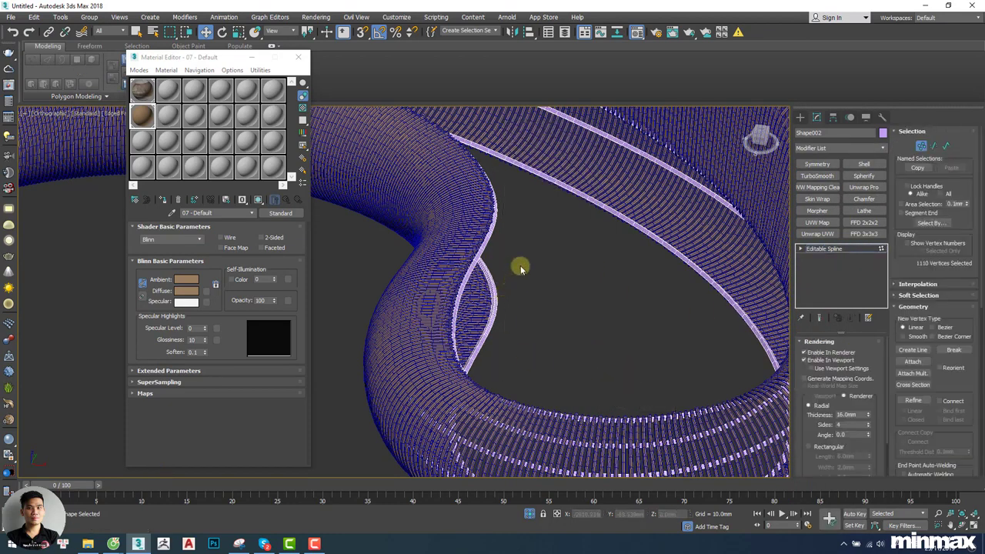
right_click(520, 228)
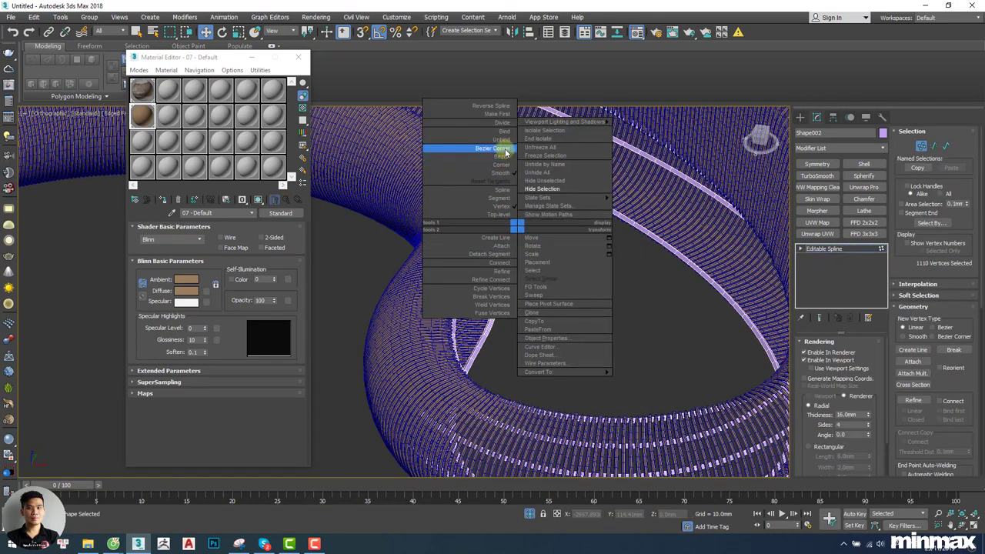
click(502, 164)
alt+middle_drag(490, 204, 470, 223)
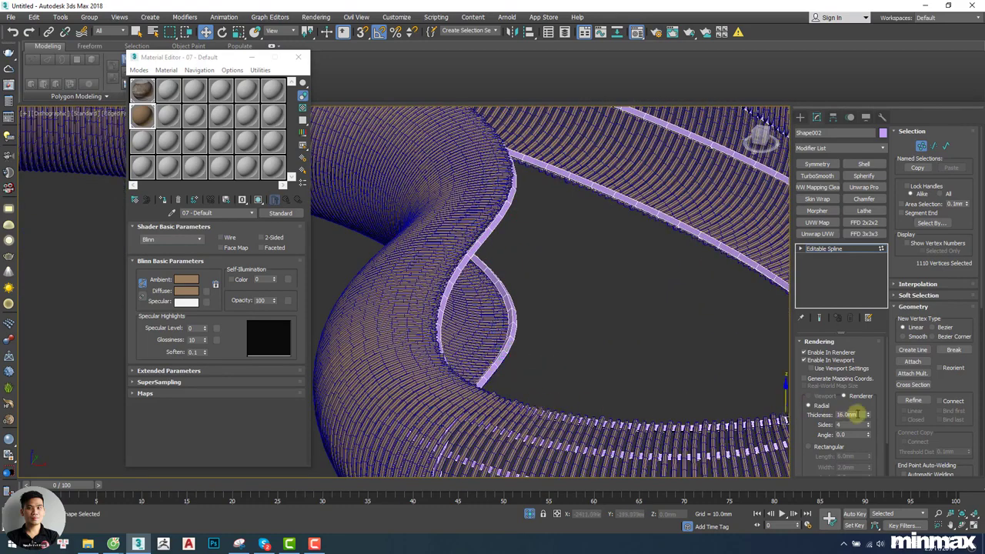
text(20)
key(Return)
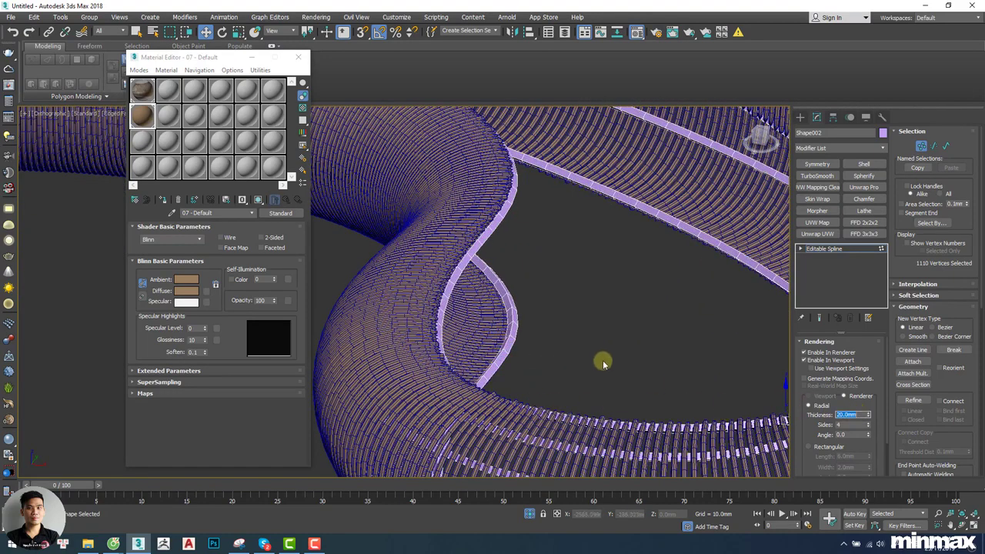
alt+middle_drag(602, 363, 557, 260)
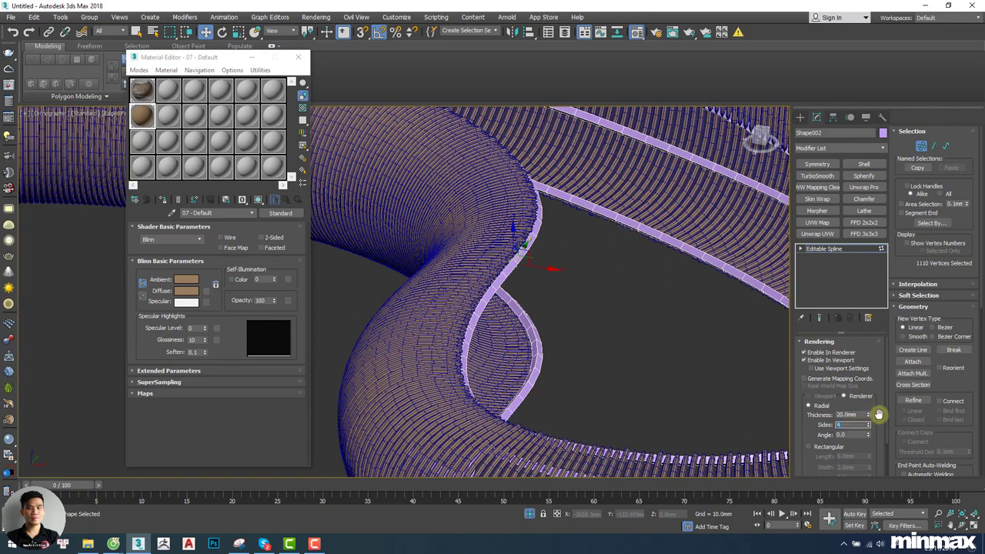
Apply TurboSmooth with 1 iteration to Shape002 and turn off the edged-faces display to inspect the rim.
click(815, 176)
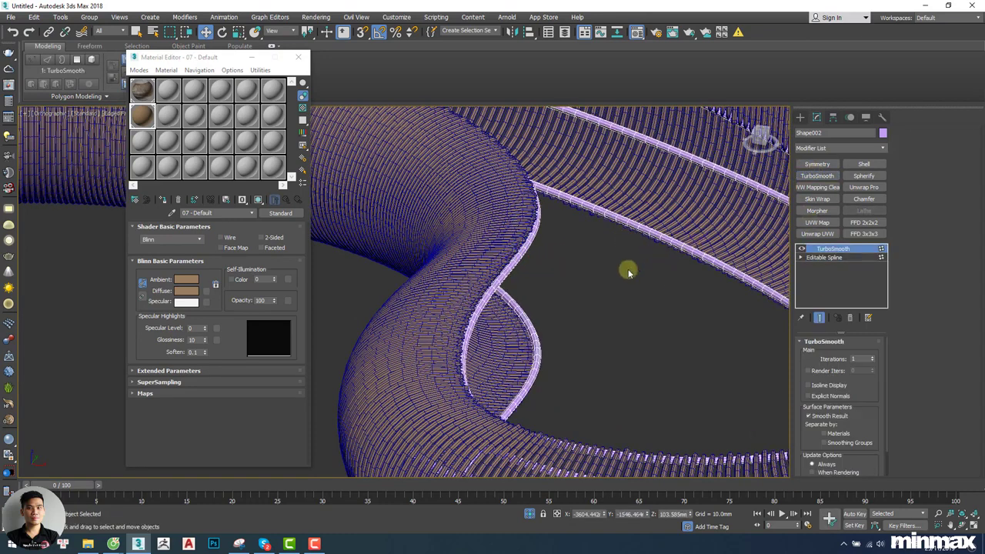
alt+middle_drag(628, 268, 580, 294)
key(F4)
alt+middle_drag(579, 329, 608, 312)
scroll(650, 338, up, 3)
alt+middle_drag(649, 340, 669, 346)
scroll(606, 358, up, 6)
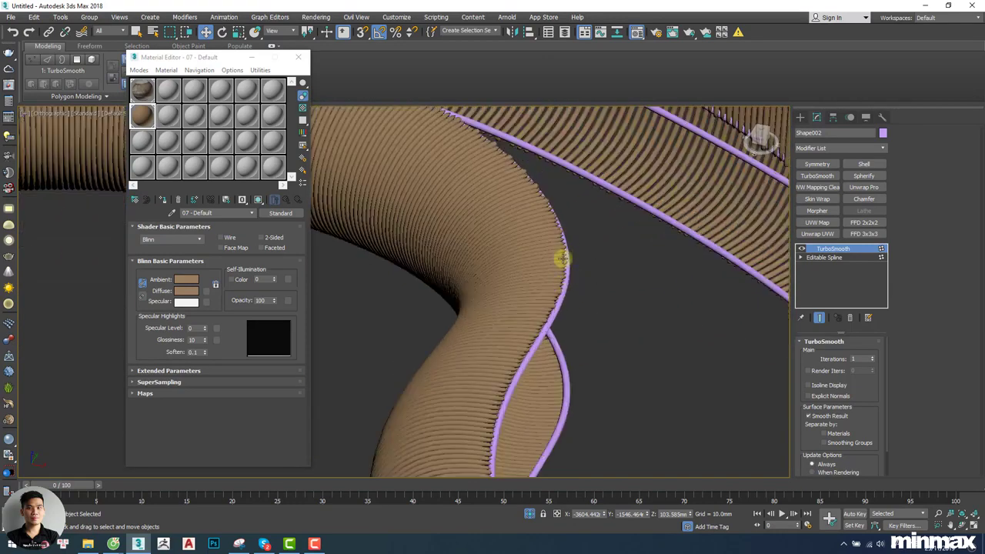
Try to lower the closed seat-rim spline of Shape002 vertically by about 66 mm, and undo the move.
click(826, 257)
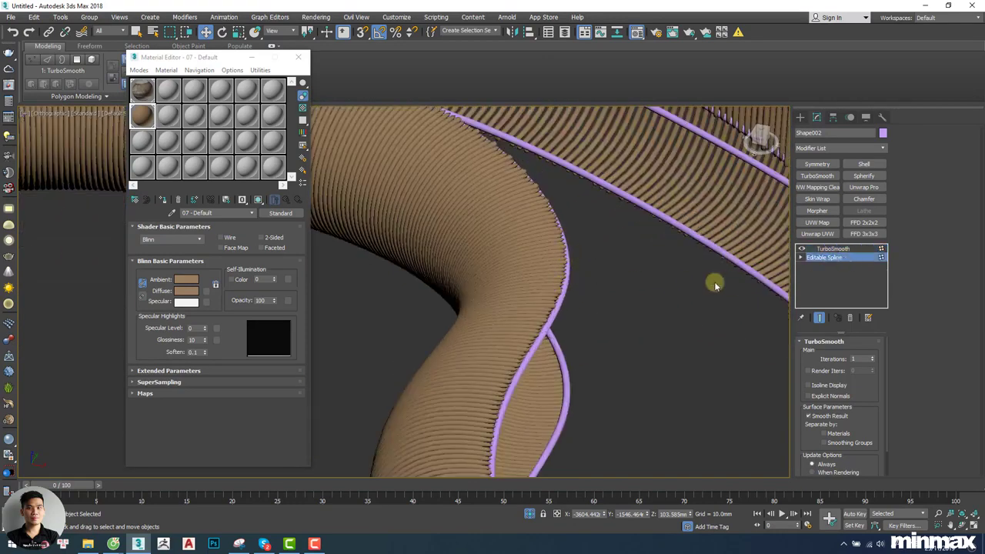
mouse_move(564, 304)
alt+middle_down()
mouse_move(561, 278)
mouse_move(395, 279)
mouse_move(382, 263)
alt+middle_up()
key(F3)
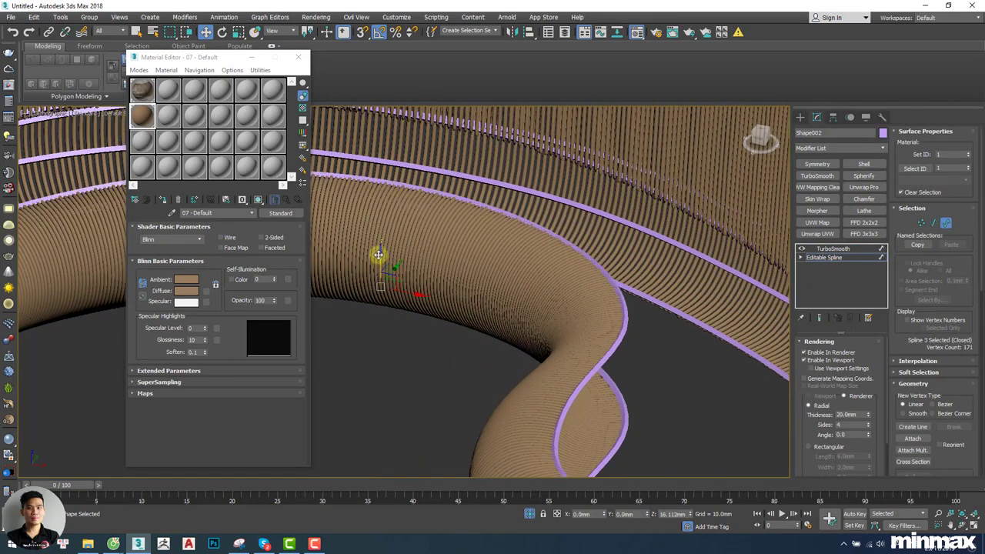
key(u)
alt+middle_drag(546, 275, 624, 292)
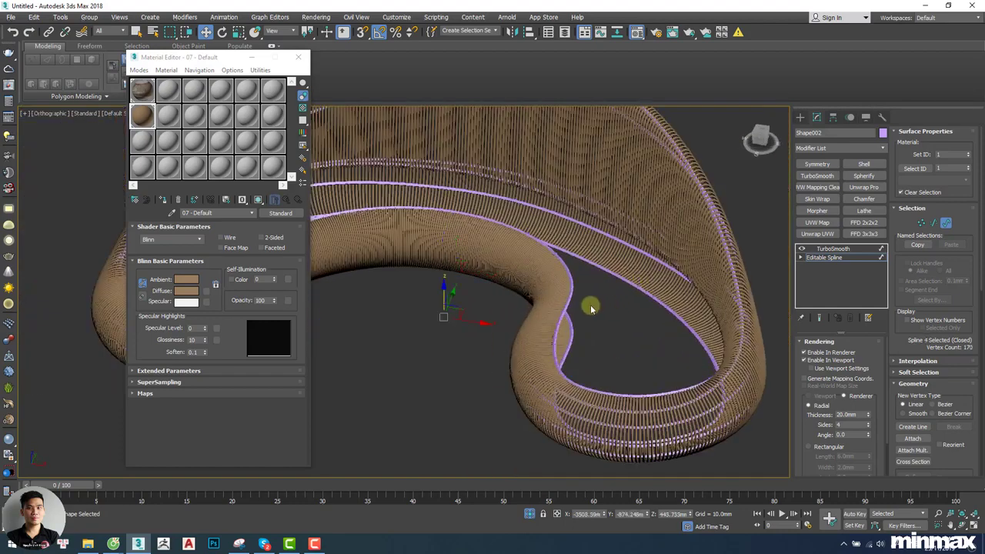
scroll(398, 298, up, 4)
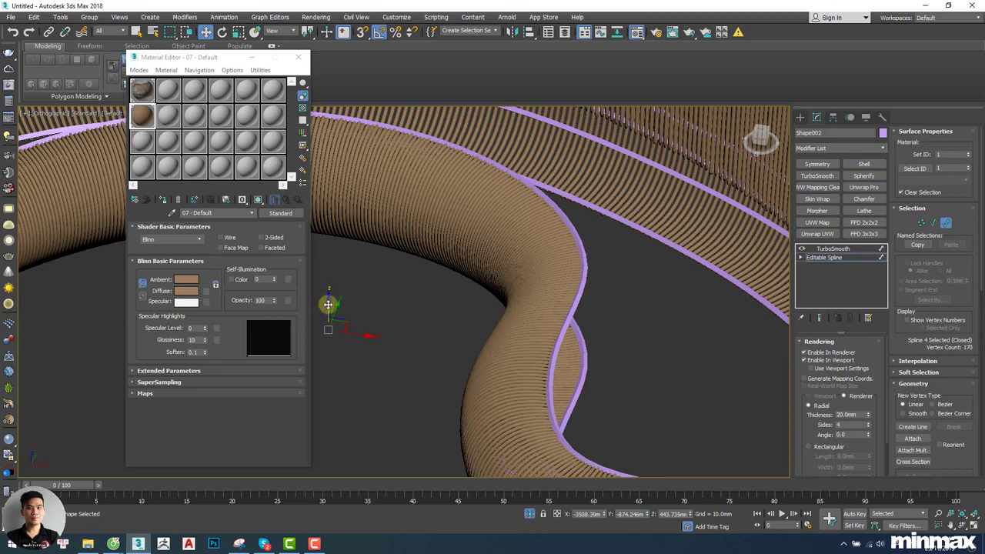
drag(328, 304, 329, 309)
key(ctrl+z)
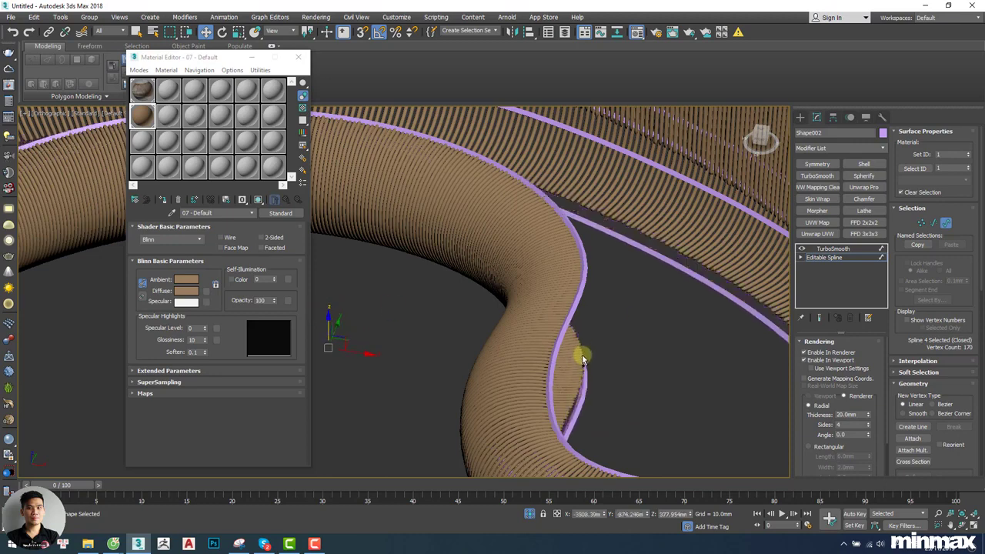
key(ctrl+z)
key(ctrl+z)
key(ctrl+z)
key(ctrl+z)
key(ctrl+z)
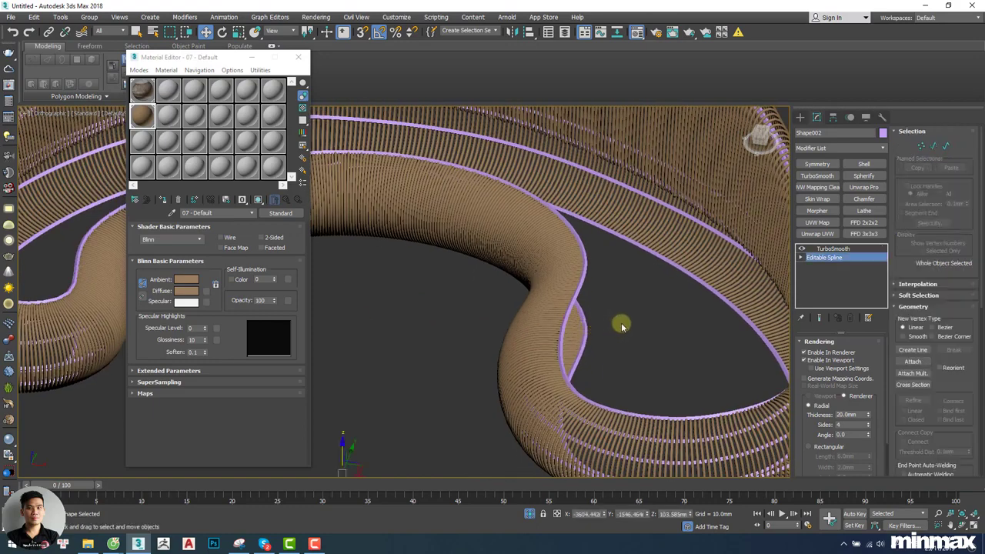
Select both lengthwise spline objects and assign the brown 07 - Default material to them.
scroll(604, 323, down, 5)
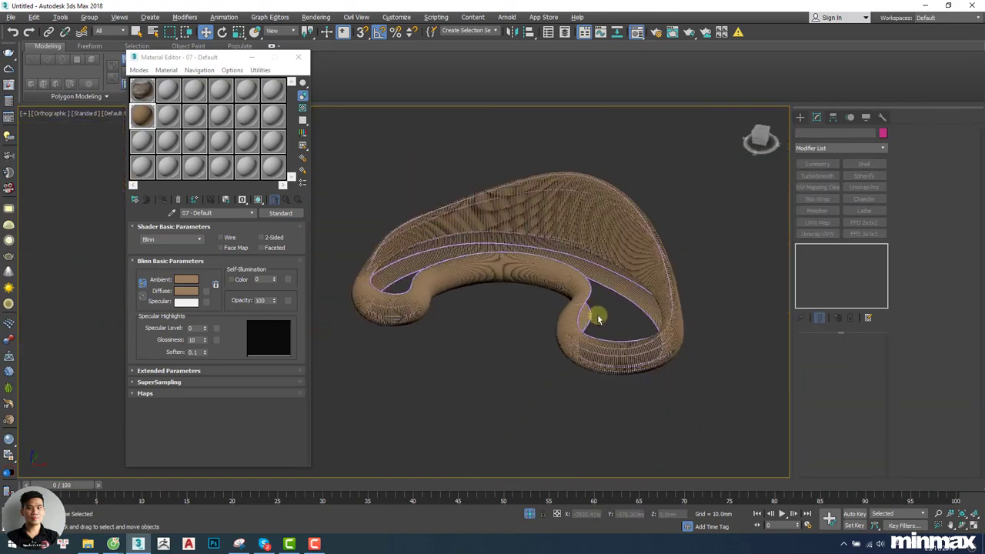
drag(574, 393, 572, 391)
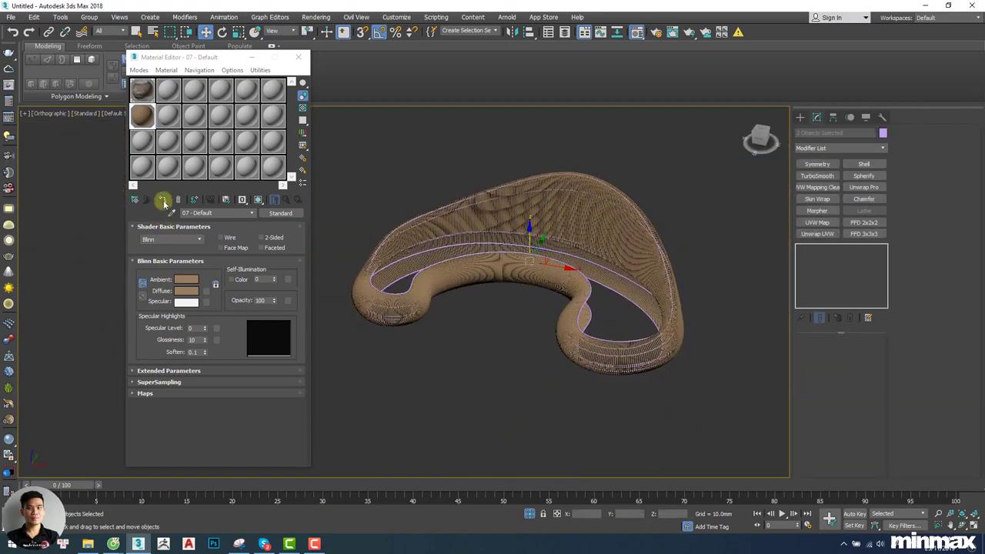
alt+middle_drag(451, 259, 556, 279)
scroll(655, 310, up, 3)
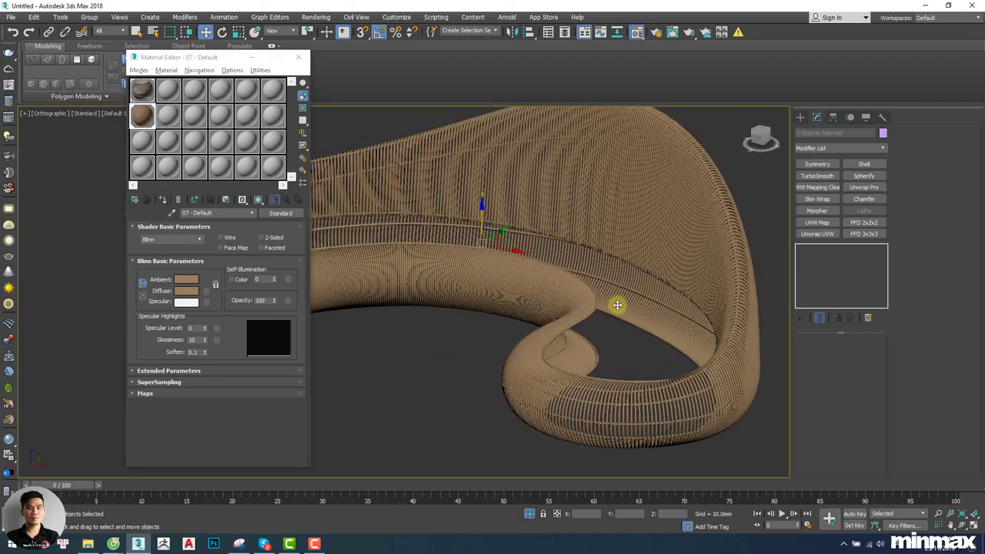
mouse_move(617, 305)
alt+middle_down()
mouse_move(616, 351)
mouse_move(615, 306)
alt+middle_up()
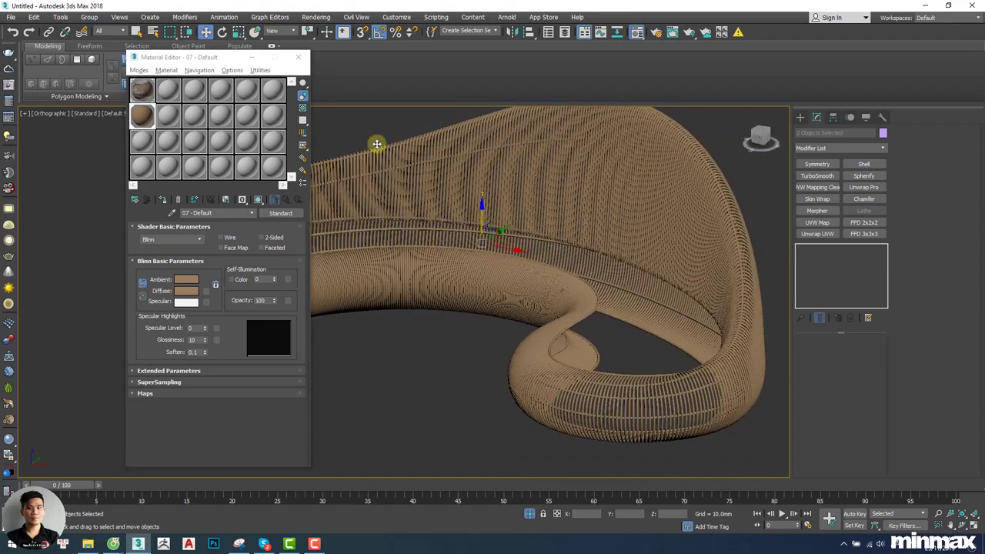
Close the Material Editor and unhide all hidden objects.
click(298, 57)
right_click(510, 287)
click(531, 237)
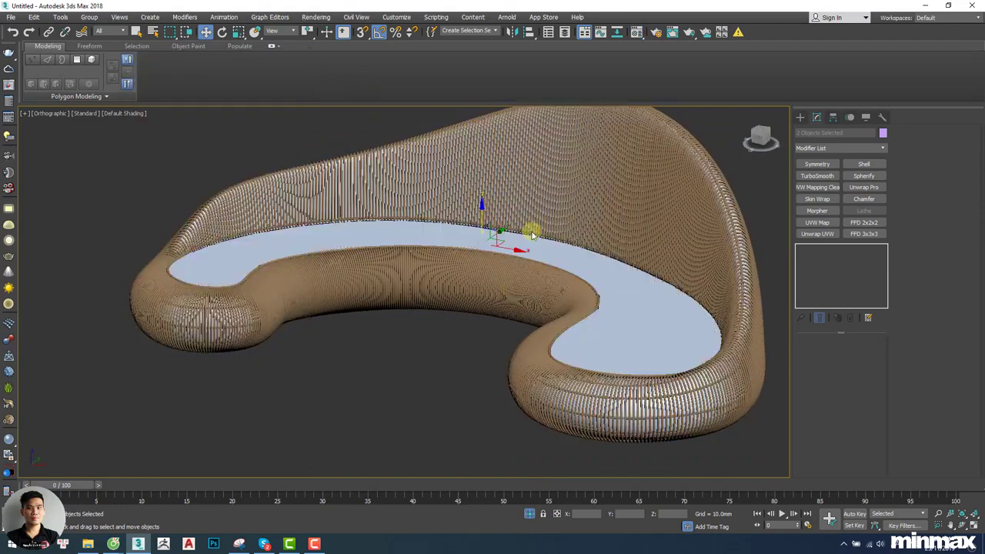
Select the body mesh Cylinder001 behind the rattan strips and remove it from view, leaving the seat surface.
alt+middle_drag(531, 237, 630, 293)
scroll(634, 297, down, 2)
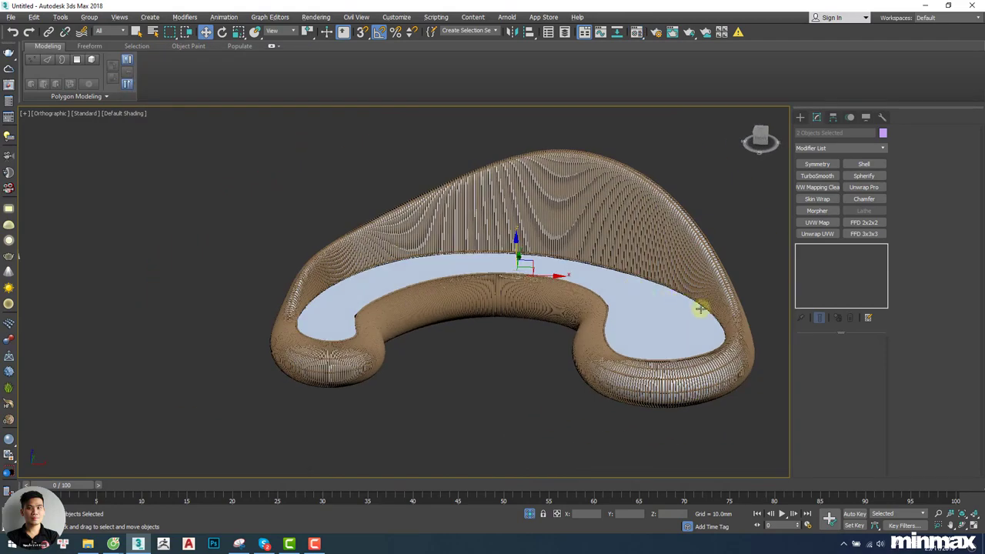
scroll(712, 261, up, 6)
click(710, 234)
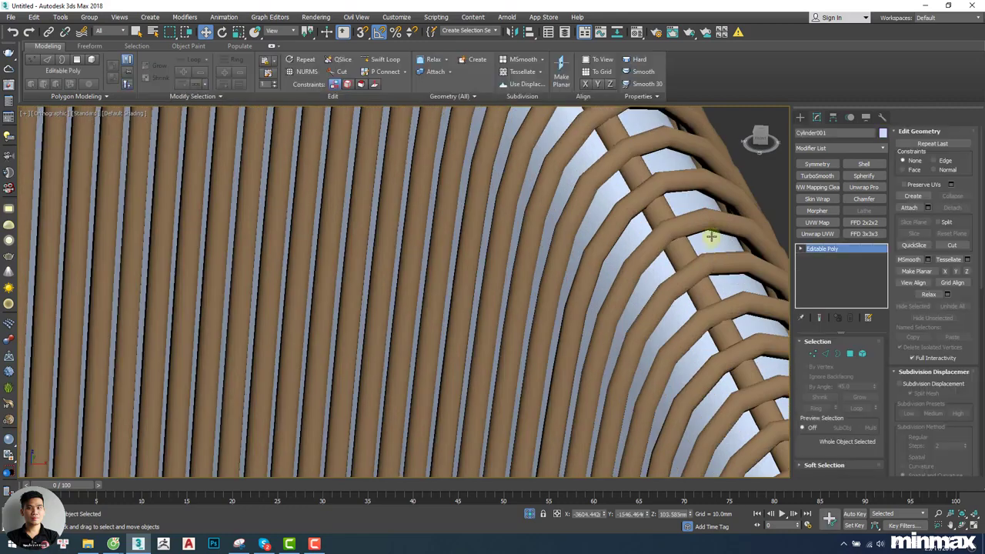
scroll(710, 234, down, 10)
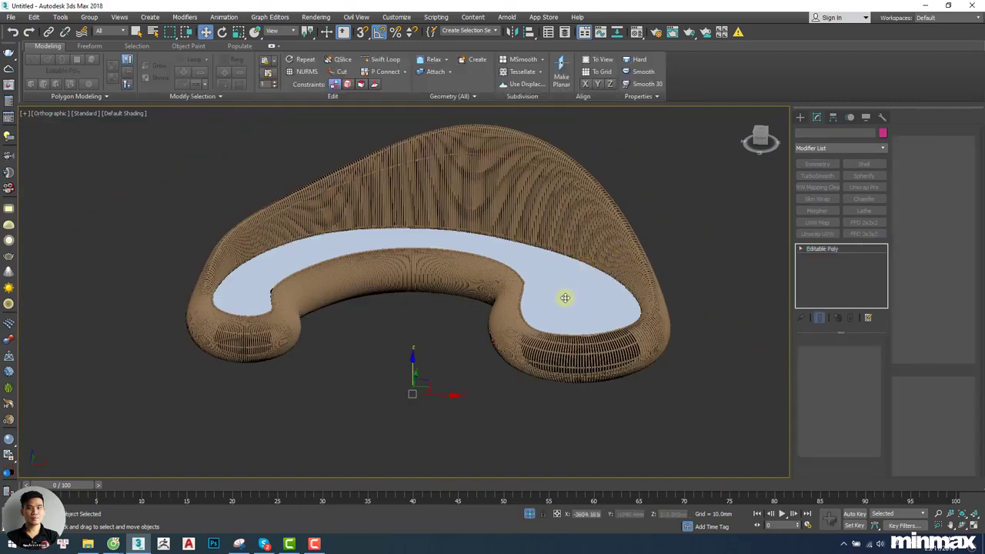
Select the seat surface Object001 and compare its shape with the cushions in the reference photo.
click(564, 297)
mouse_move(565, 298)
alt+middle_down()
mouse_move(506, 241)
mouse_move(491, 295)
mouse_move(498, 315)
mouse_move(524, 281)
mouse_move(503, 229)
mouse_move(479, 224)
mouse_move(523, 289)
mouse_move(480, 239)
alt+middle_up()
key(F4)
key(F4)
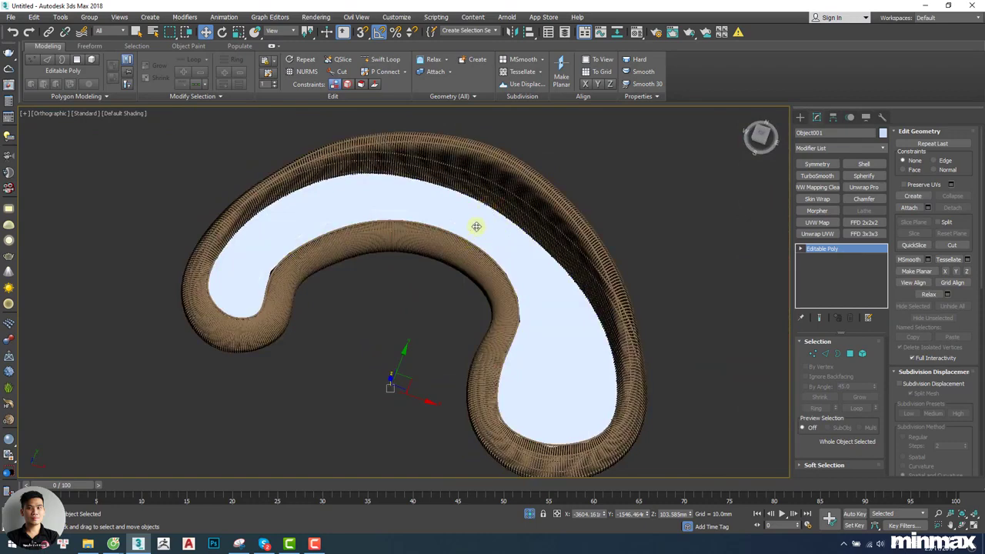
alt+middle_drag(476, 226, 598, 287)
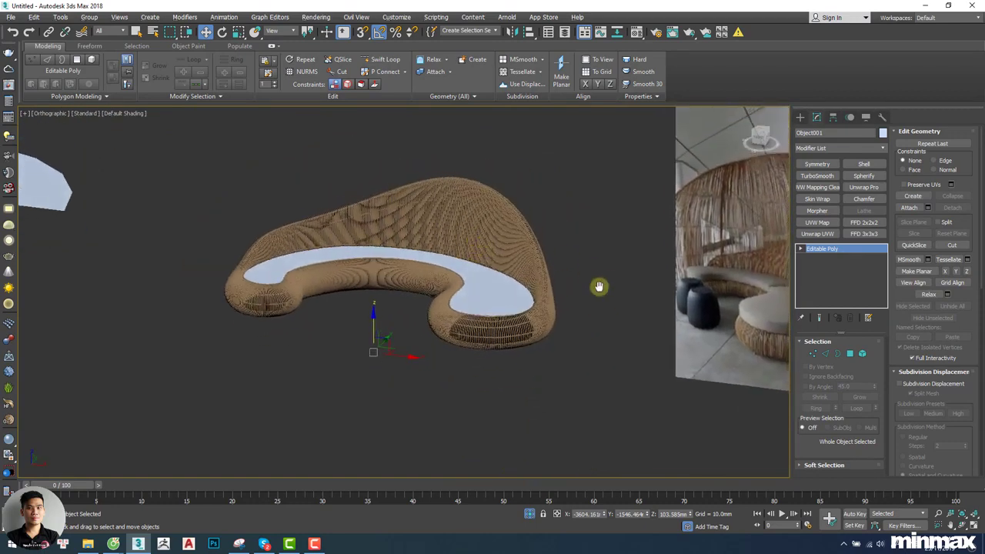
scroll(746, 286, up, 5)
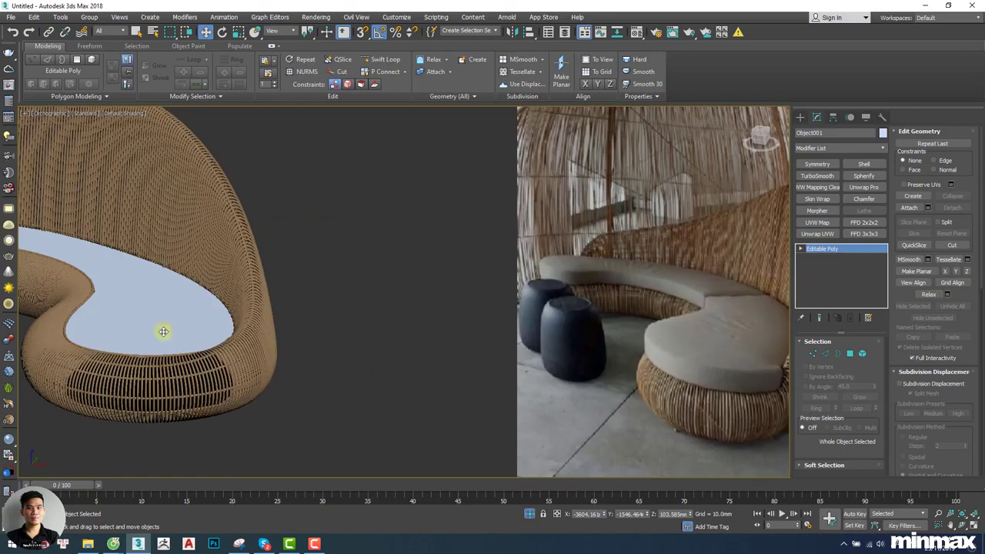
middle_drag(163, 332, 561, 332)
mouse_move(469, 271)
alt+middle_down()
mouse_move(391, 224)
mouse_move(463, 265)
alt+middle_up()
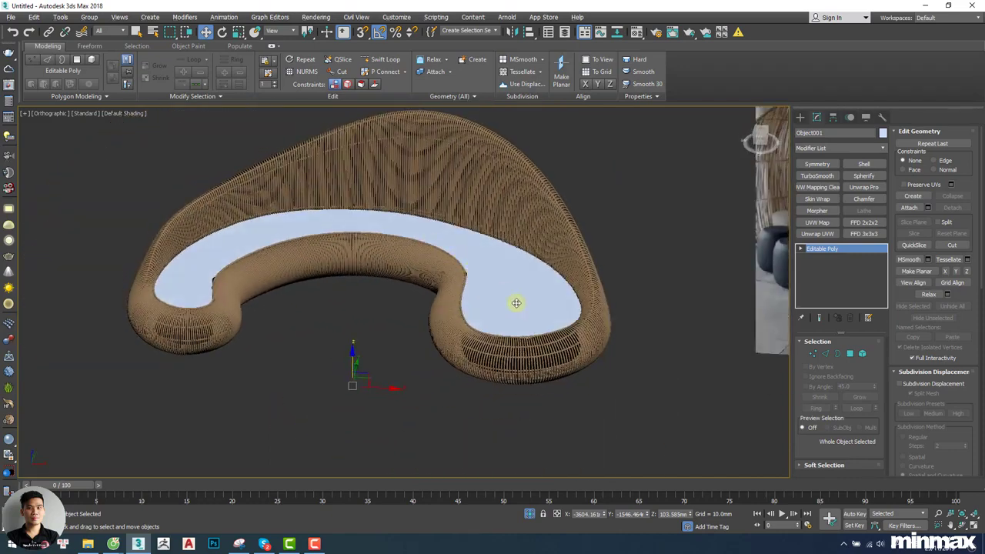
alt+middle_drag(516, 302, 436, 278)
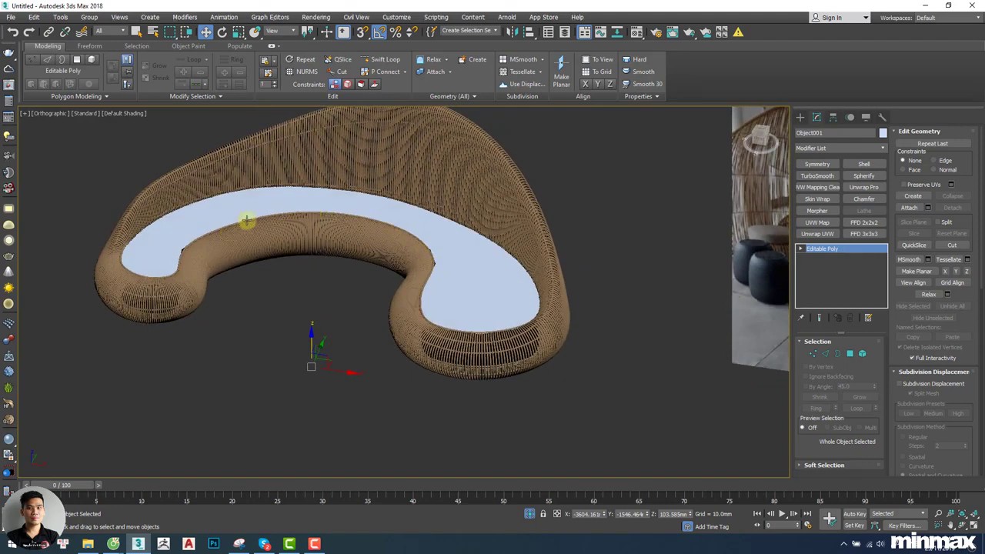
alt+middle_drag(430, 237, 411, 258)
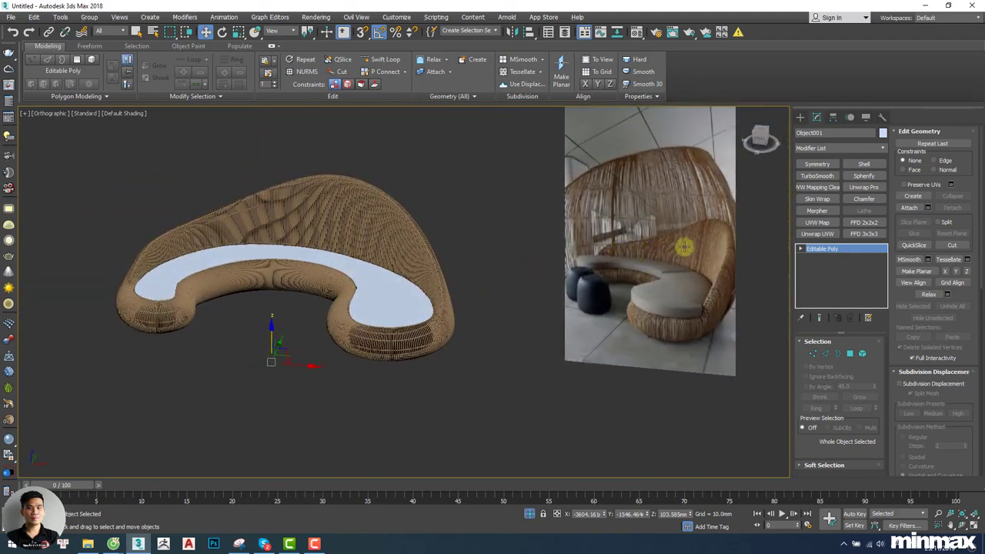
scroll(684, 246, up, 3)
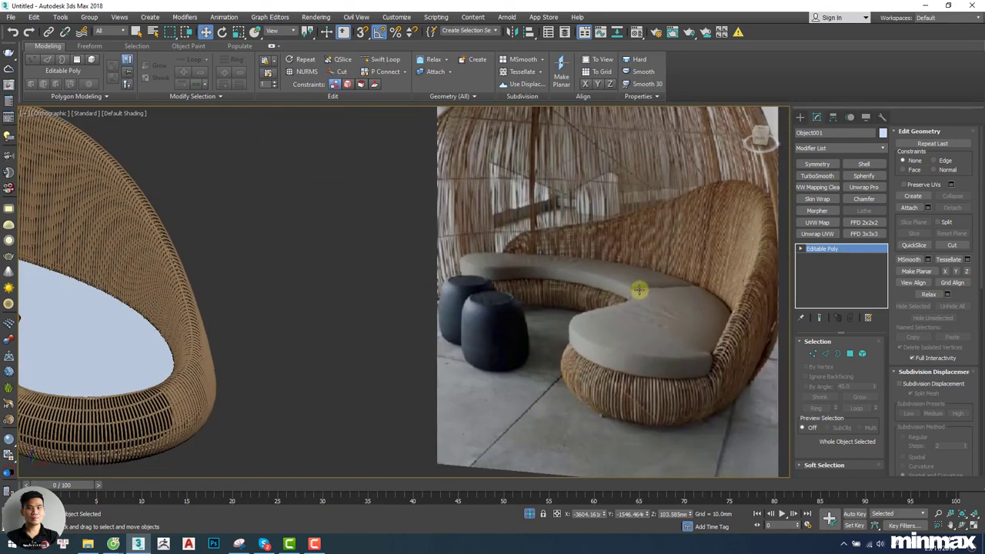
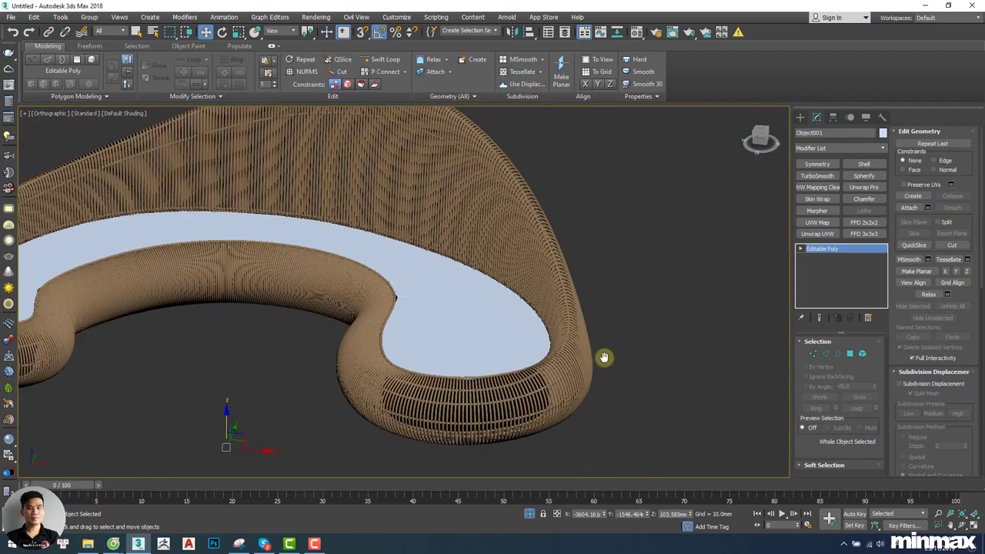
Show edged faces and split the seat surface along a crosswise row of four edges to divide the cushion in two.
key(F4)
key(2)
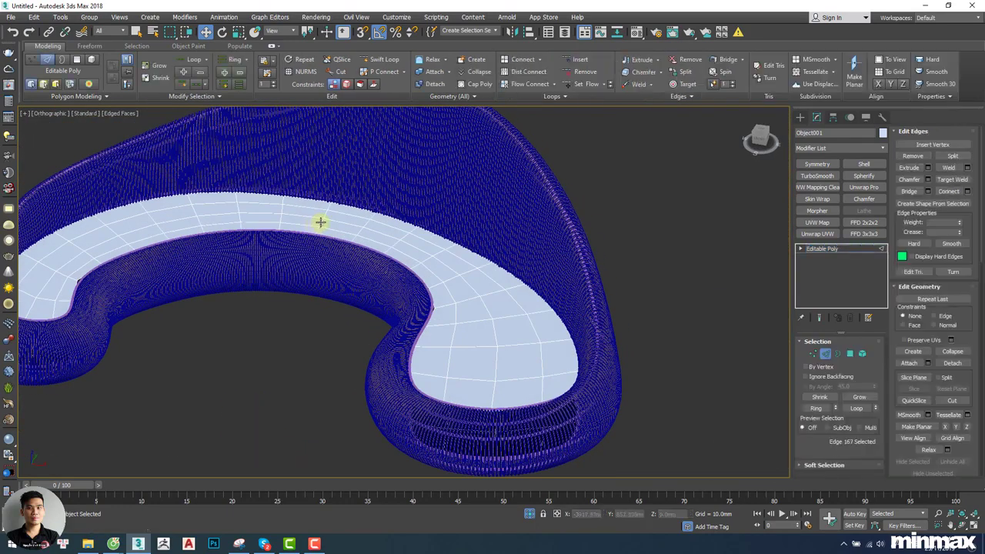
click(329, 215)
alt+middle_drag(316, 233, 363, 228)
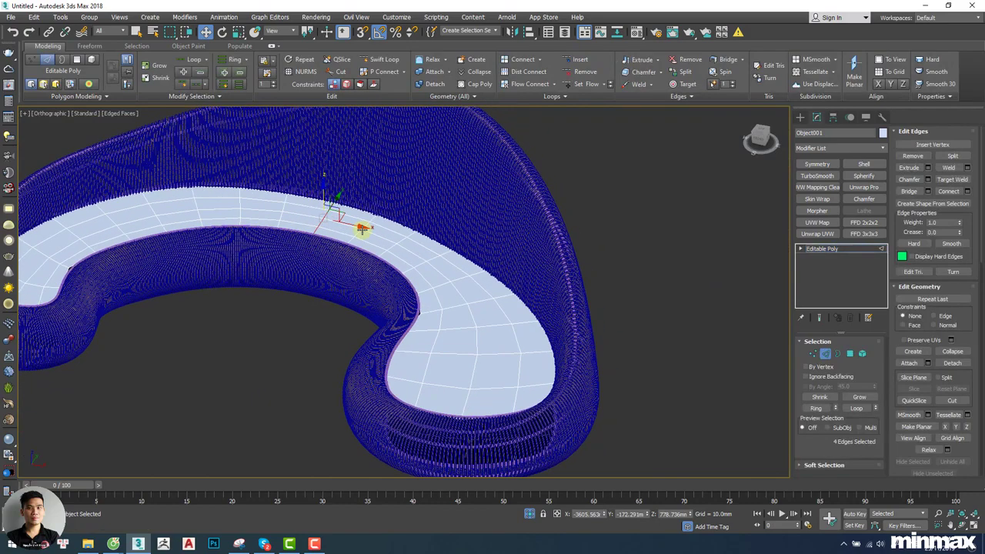
double_click(359, 233)
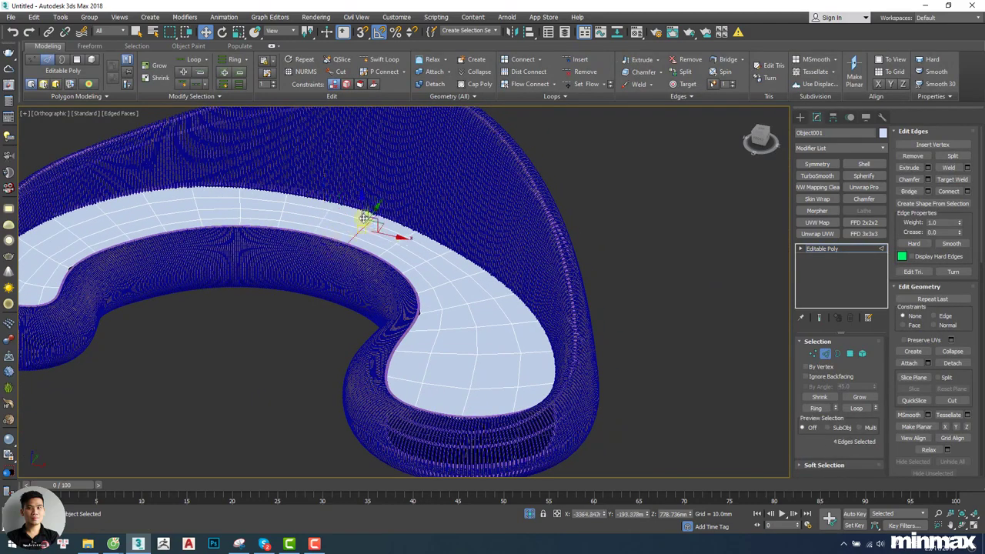
right_click(362, 216)
click(353, 242)
key(1)
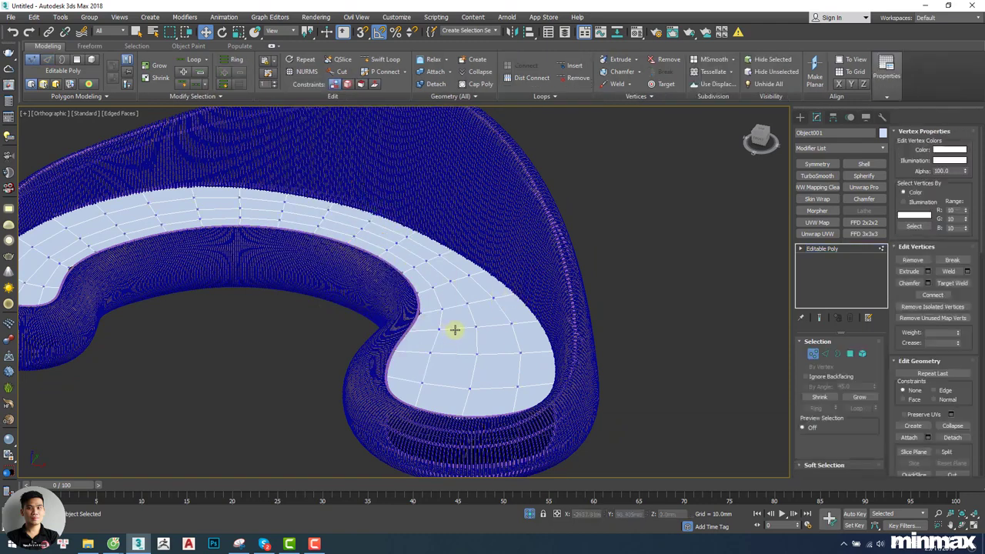
alt+middle_drag(454, 332, 510, 301)
key(1)
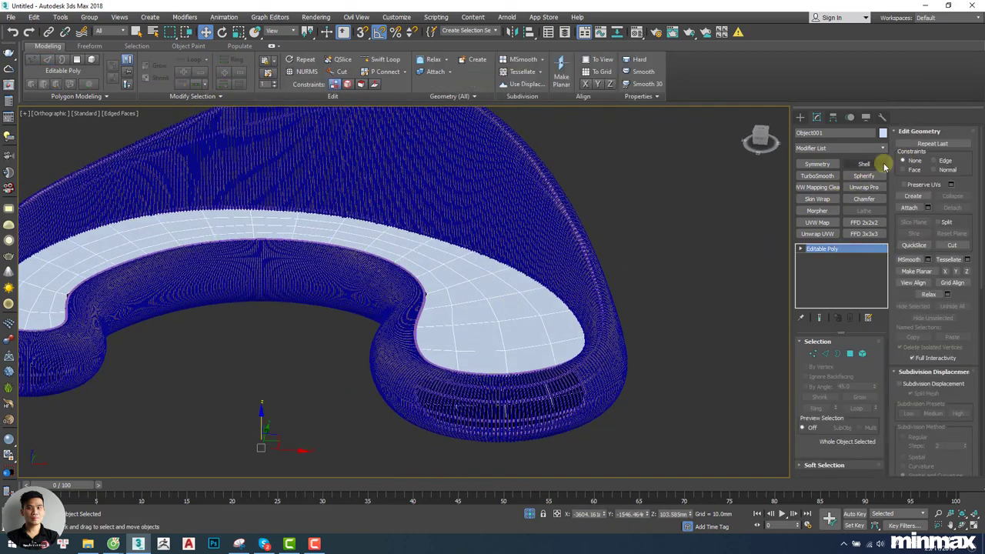
Apply a Shell modifier to the seat surface with 0 mm inner amount and 86.93 mm outer amount.
click(864, 164)
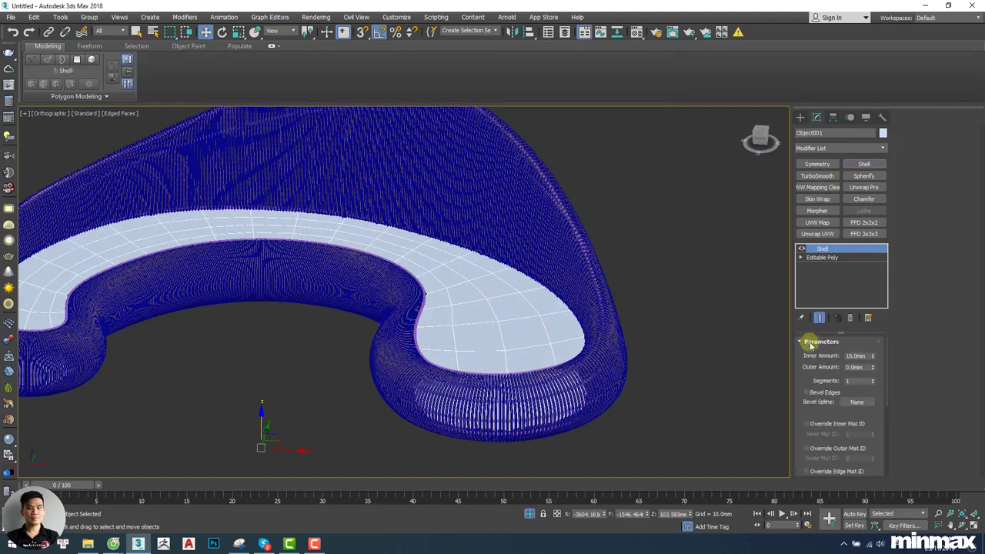
right_click(874, 357)
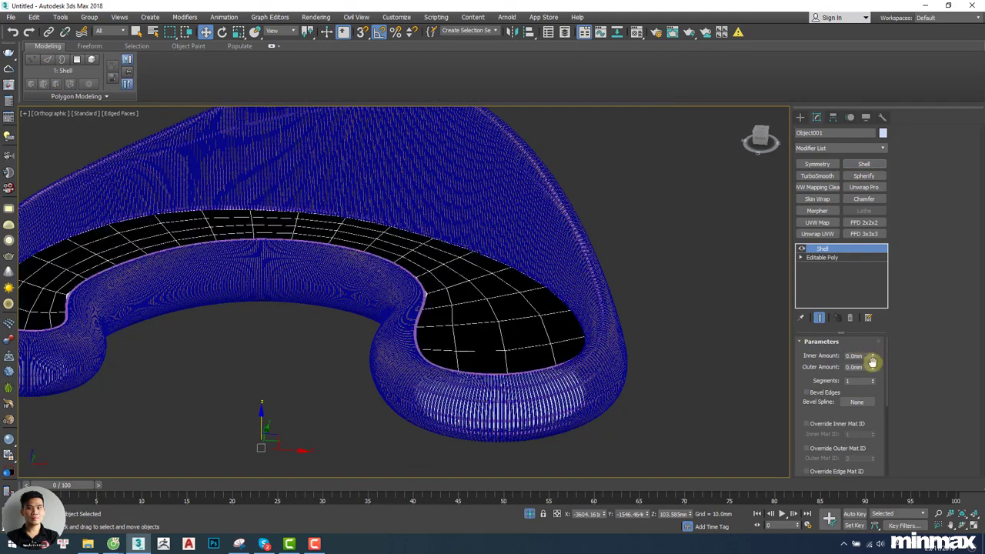
drag(872, 362, 706, 104)
alt+middle_drag(581, 365, 620, 356)
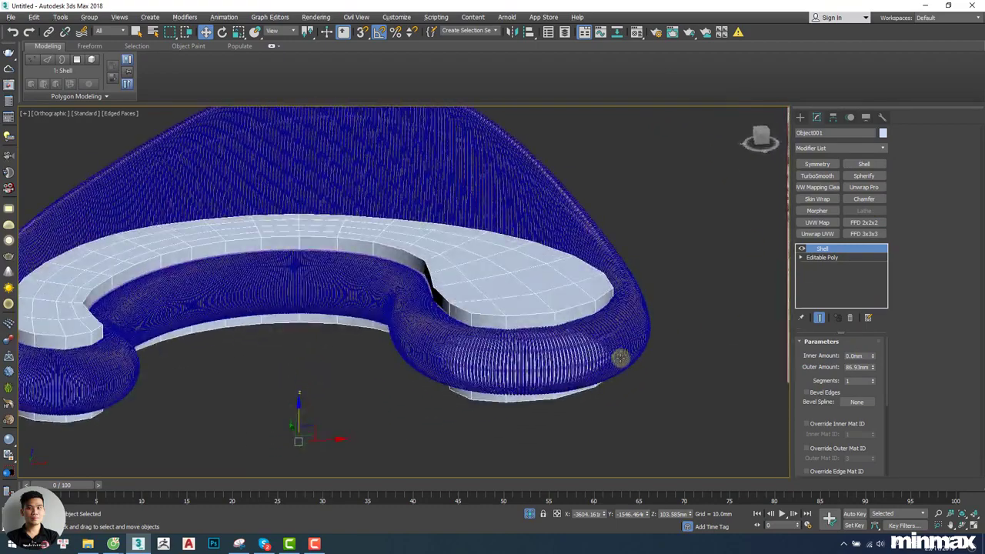
Return to the Editable Poly below the Shell and delete the separate bottom element under the seat surface.
click(824, 257)
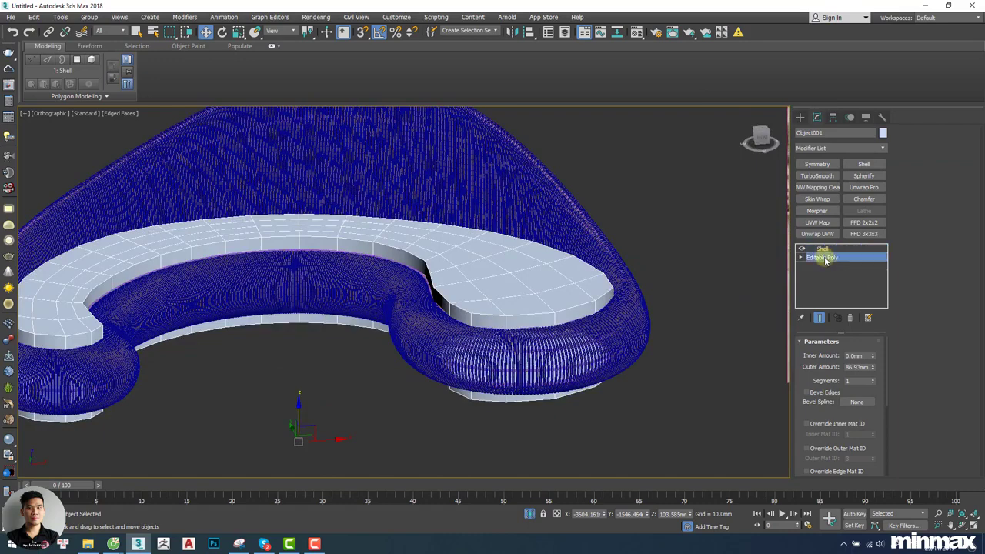
key(4)
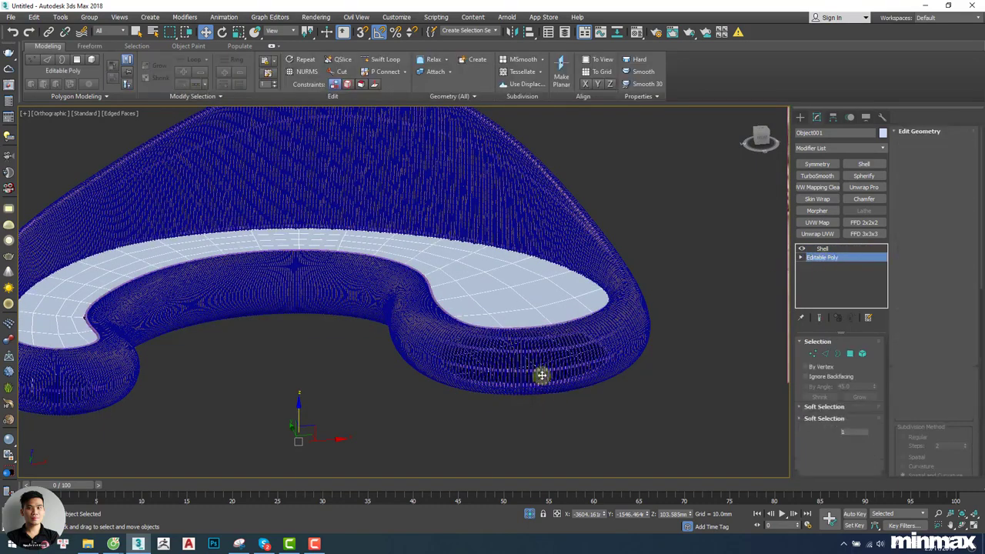
key(ctrl+a)
alt+middle_drag(521, 397, 500, 382)
key(Delete)
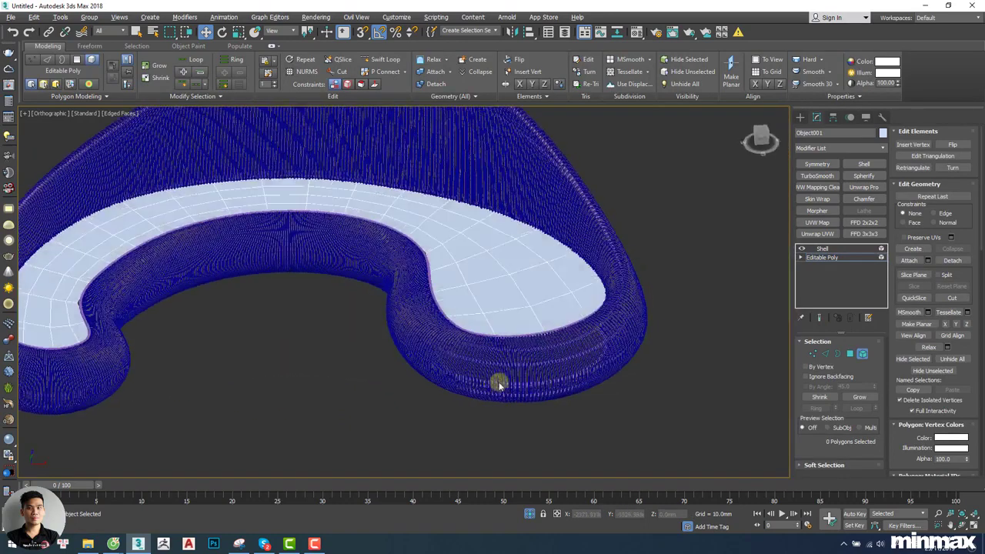
Check the two halves of the seat surface by selecting each as a separate element.
click(495, 279)
key(1)
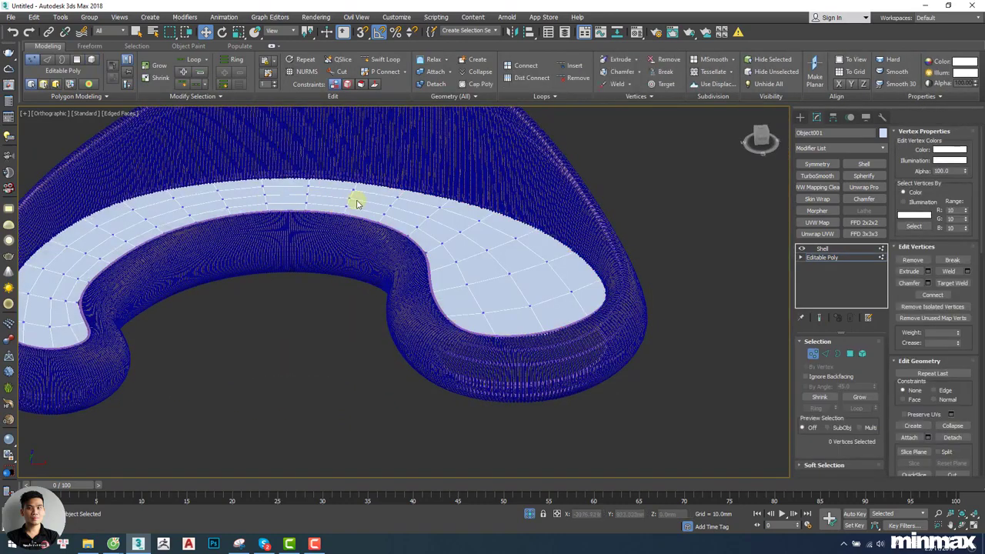
middle_drag(425, 260, 434, 271)
key(5)
key(5)
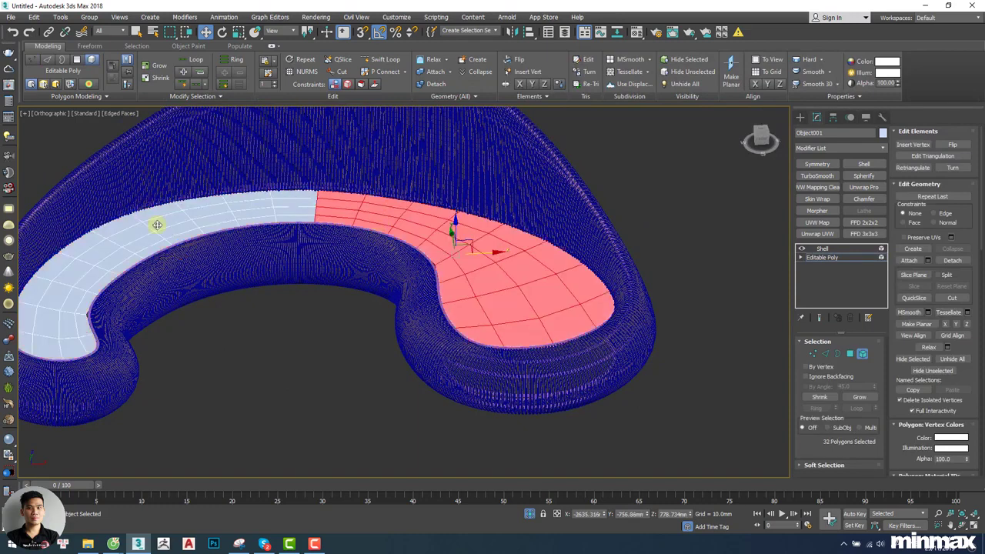
click(157, 225)
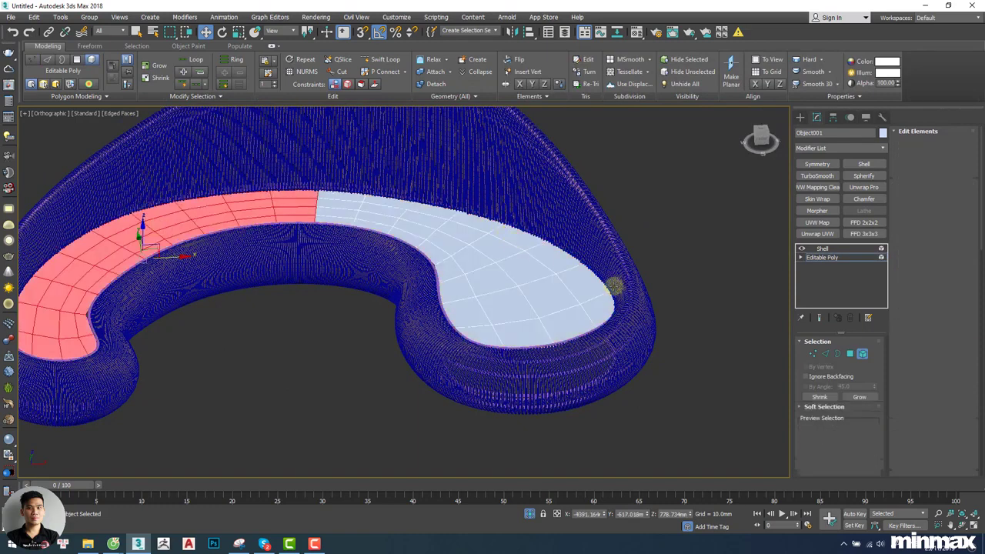
key(5)
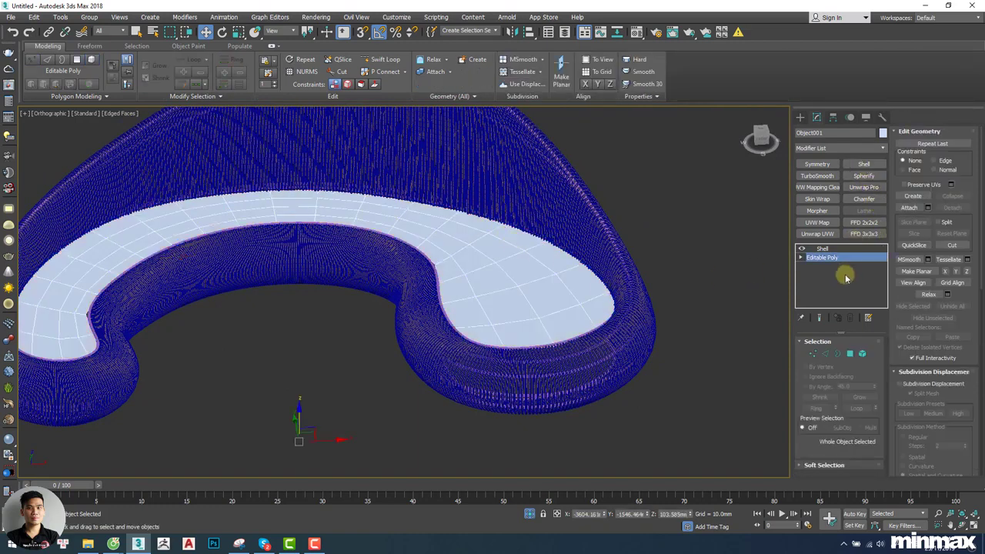
Set the existing Shell modifier's outer amount to 120 mm.
click(836, 247)
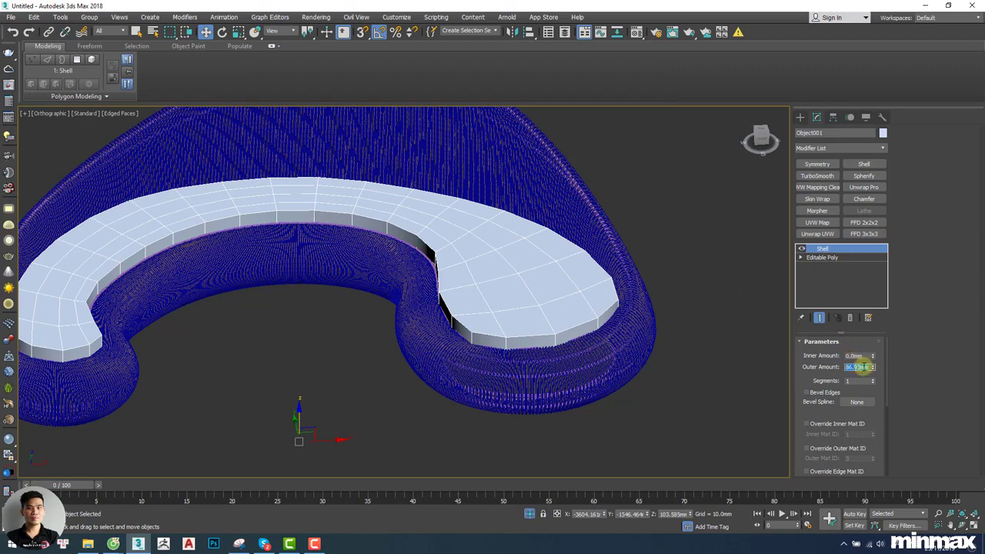
click(864, 367)
text(120)
key(Return)
alt+middle_drag(613, 290, 462, 283)
In the Editable Poly below the Shell, select all polygons of both seat halves and inset them as groups by 52.977 mm.
click(835, 259)
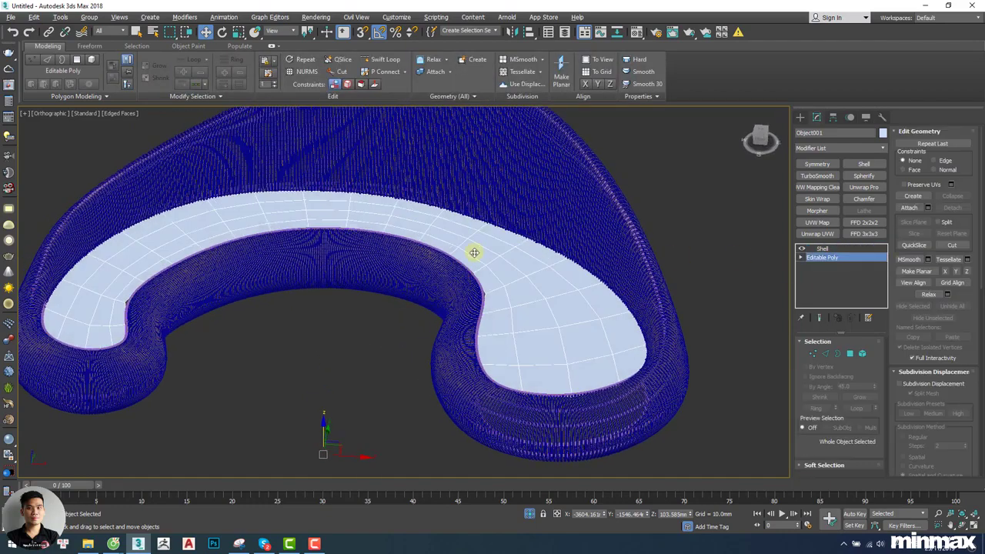
key(5)
click(476, 254)
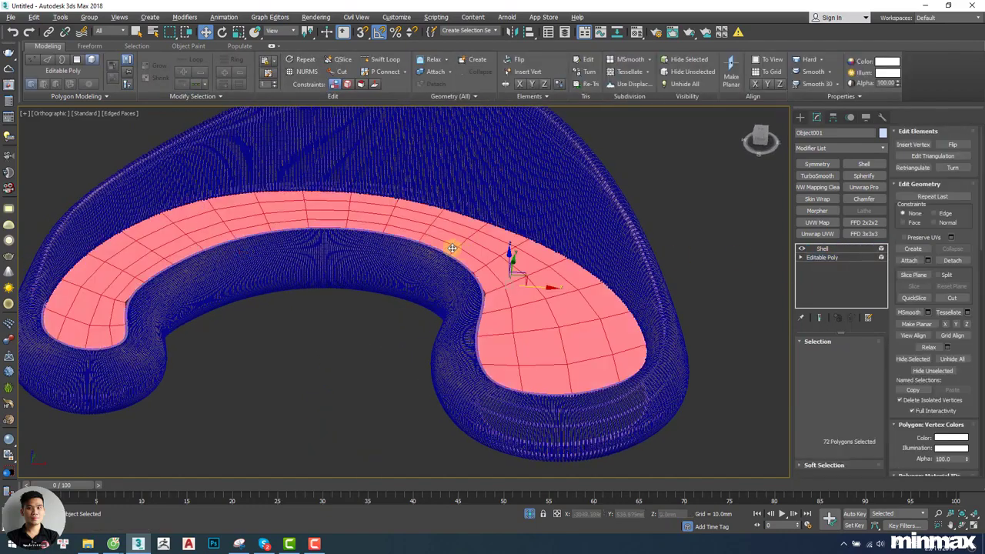
right_click(561, 238)
click(544, 312)
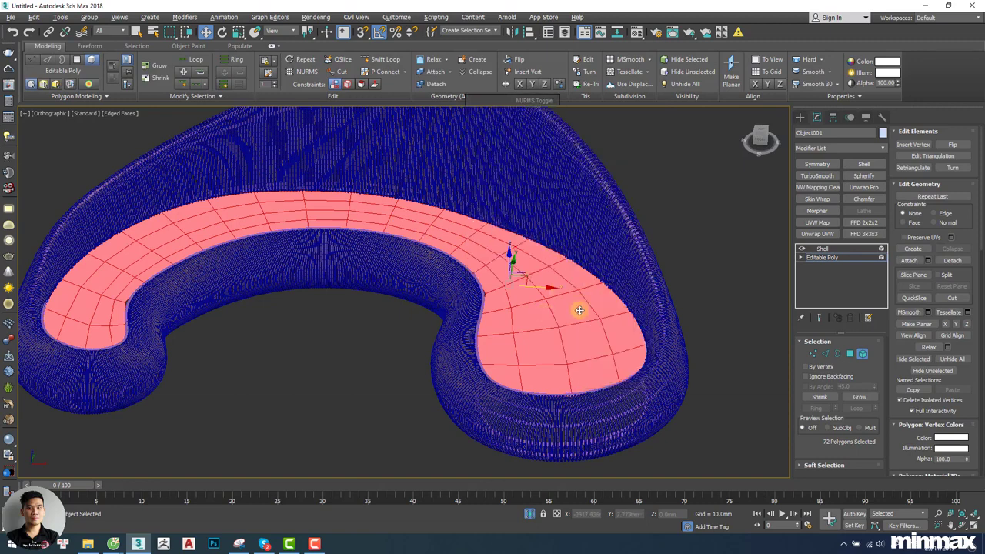
click(849, 354)
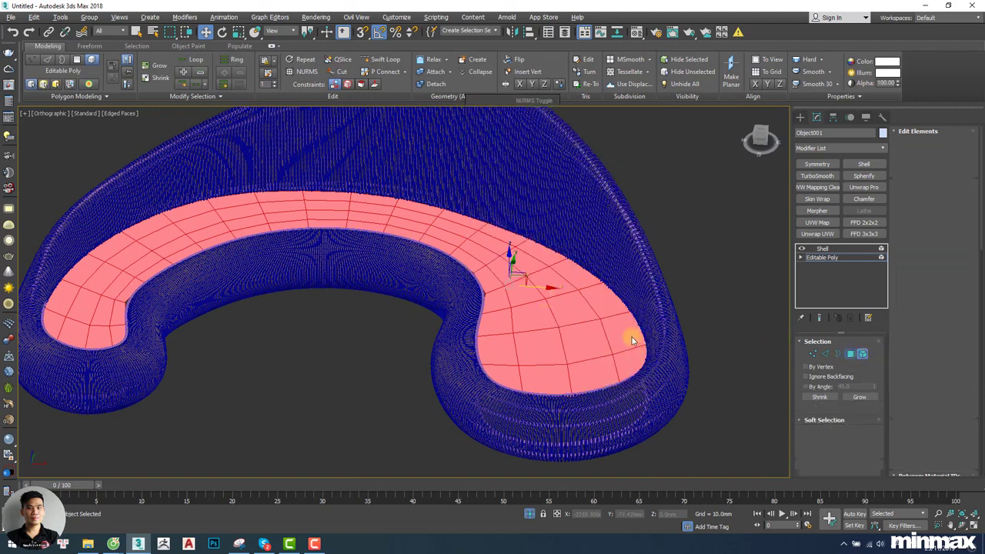
right_click(509, 259)
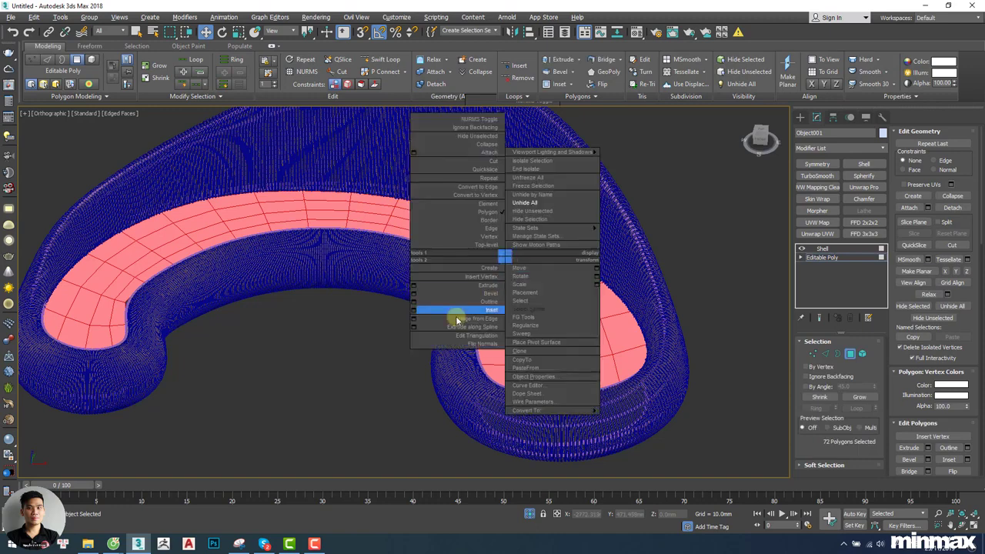
click(411, 303)
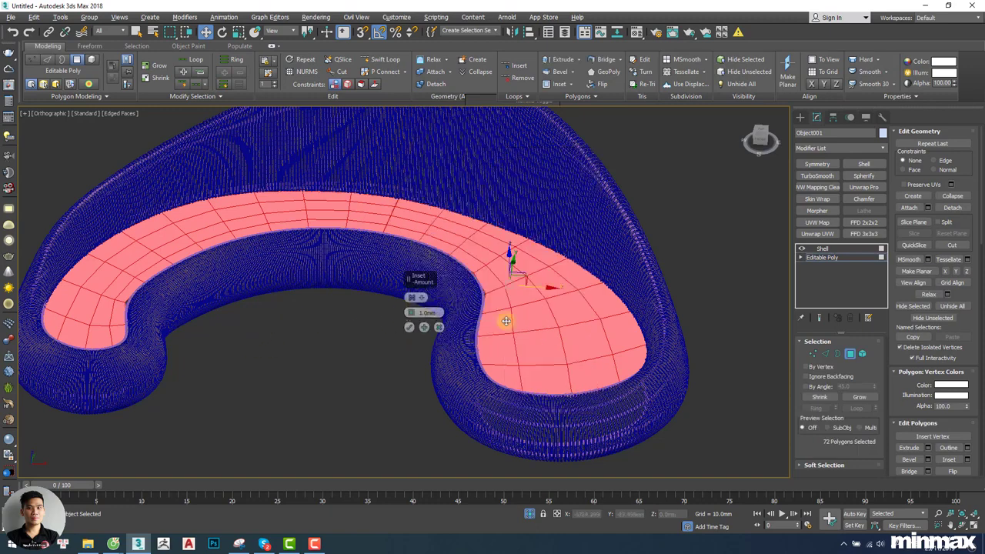
drag(410, 311, 409, 302)
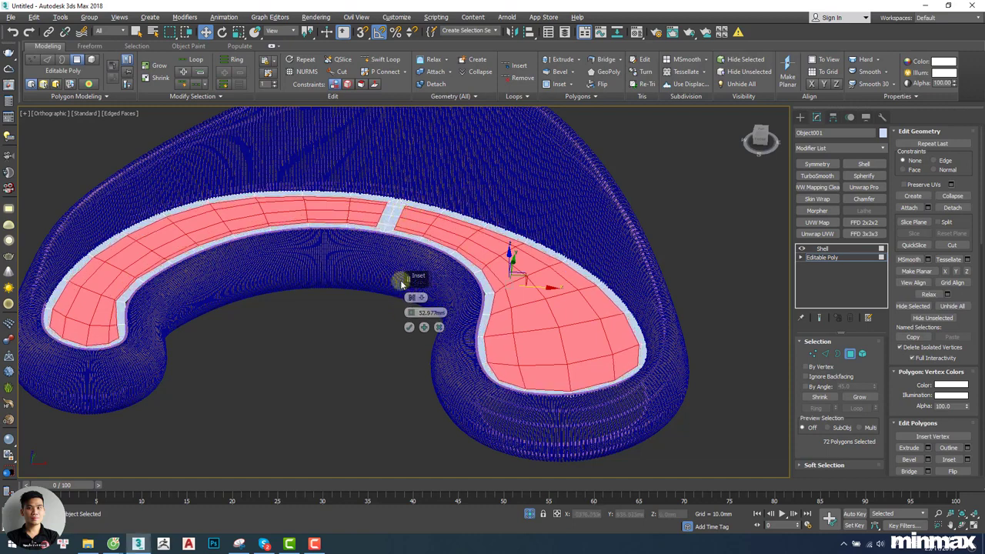
click(409, 328)
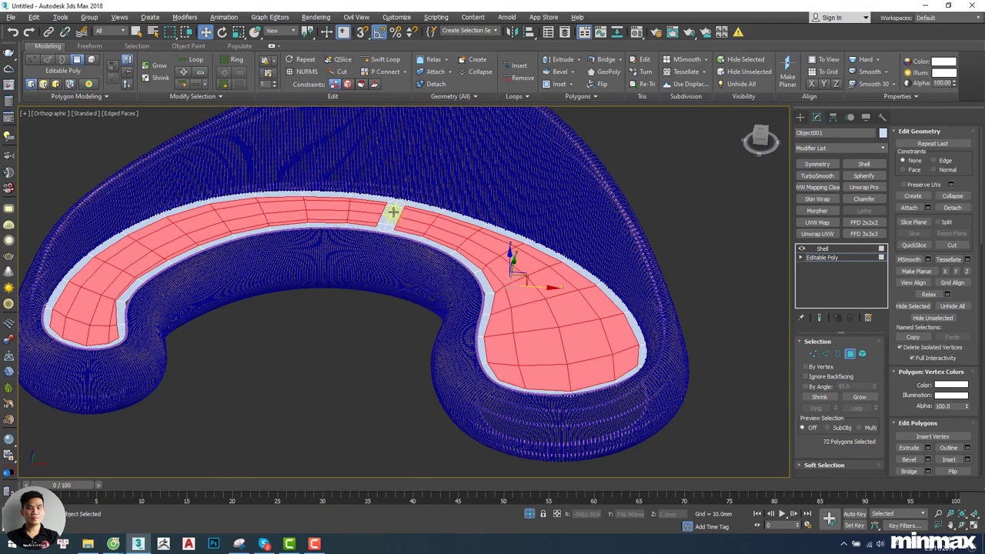
key(4)
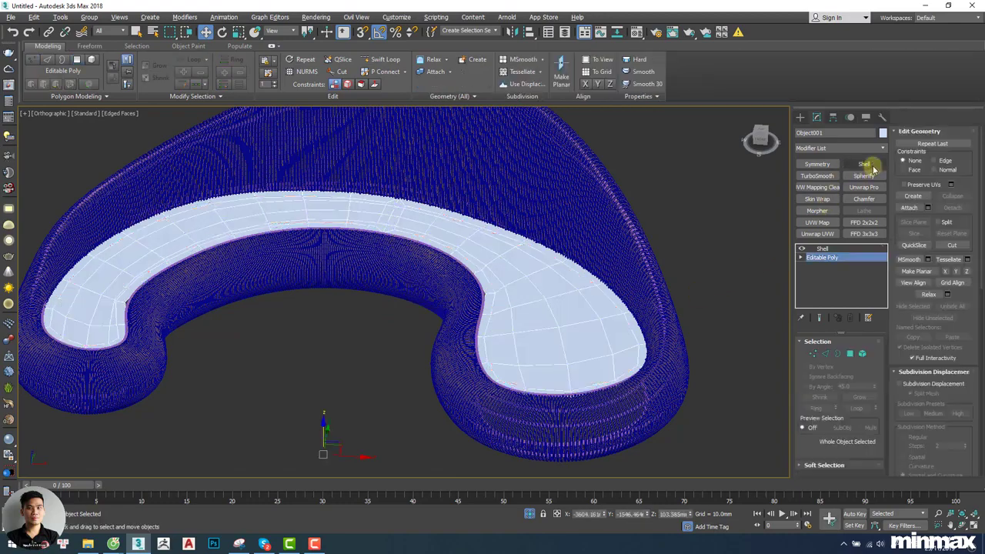
Apply a second Shell modifier directly above the Editable Poly and set its outer amount to 80 mm.
click(872, 169)
alt+middle_drag(618, 333, 639, 304)
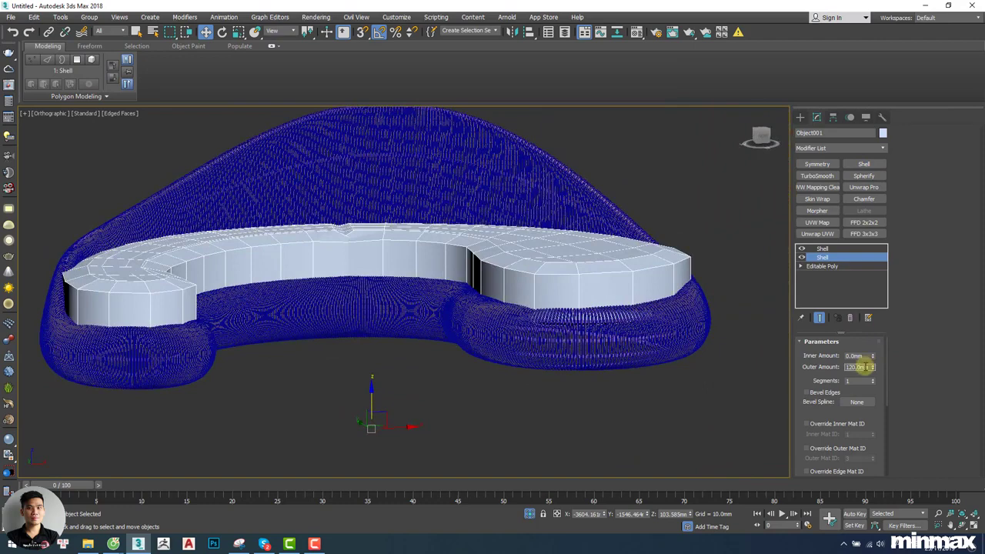
key(Return)
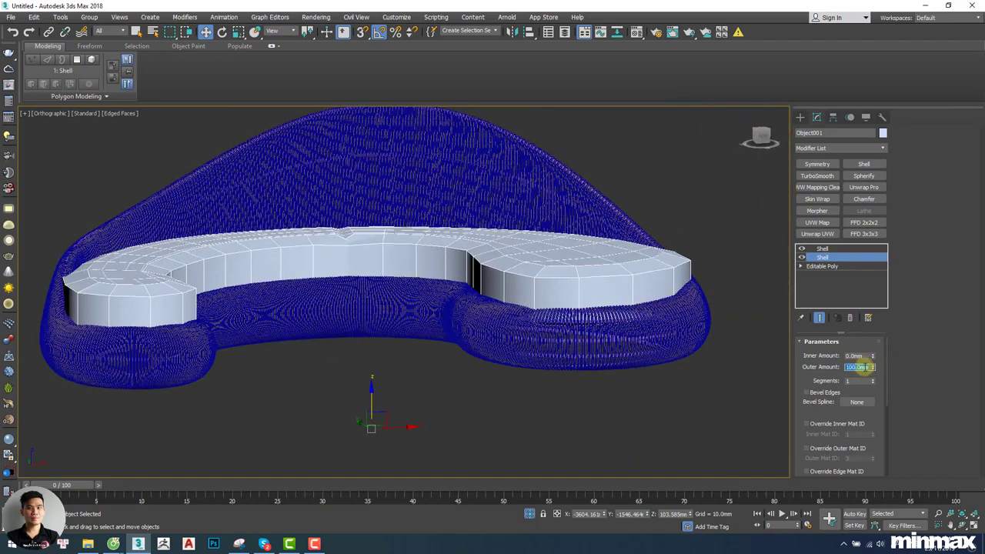
text(80)
key(Return)
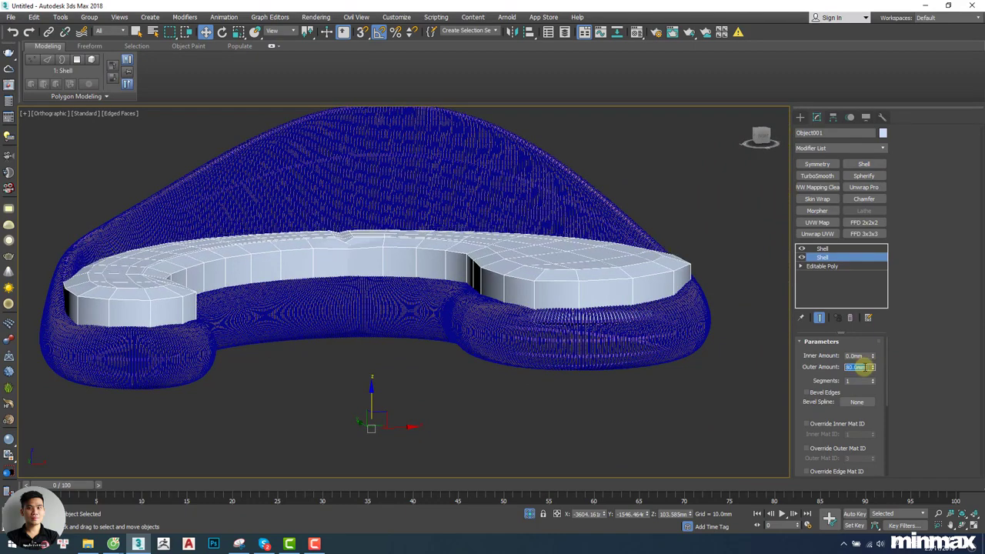
alt+middle_drag(605, 331, 575, 289)
Delete the upper Shell modifier from the stack and set the remaining Shell's outer amount to 120 mm.
click(836, 250)
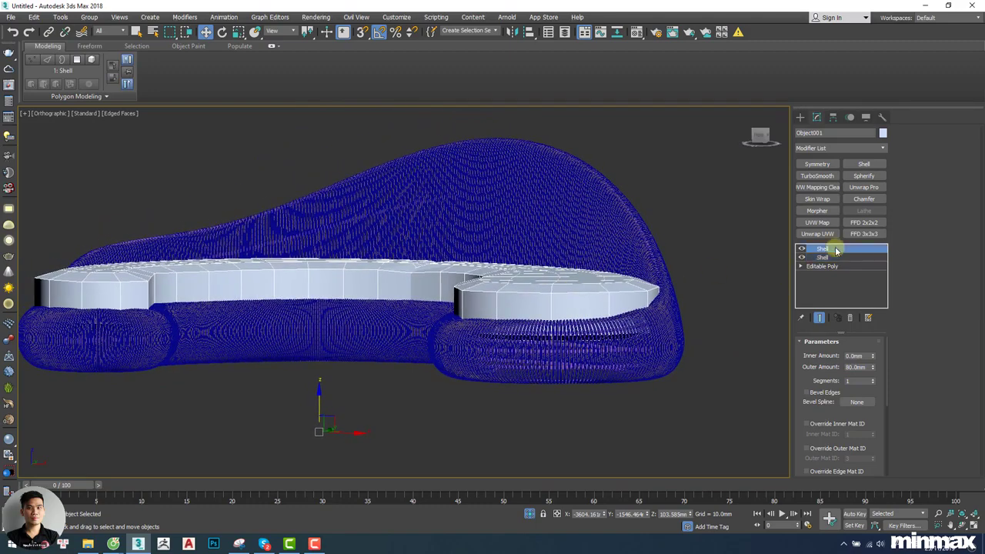
right_click(835, 249)
click(875, 266)
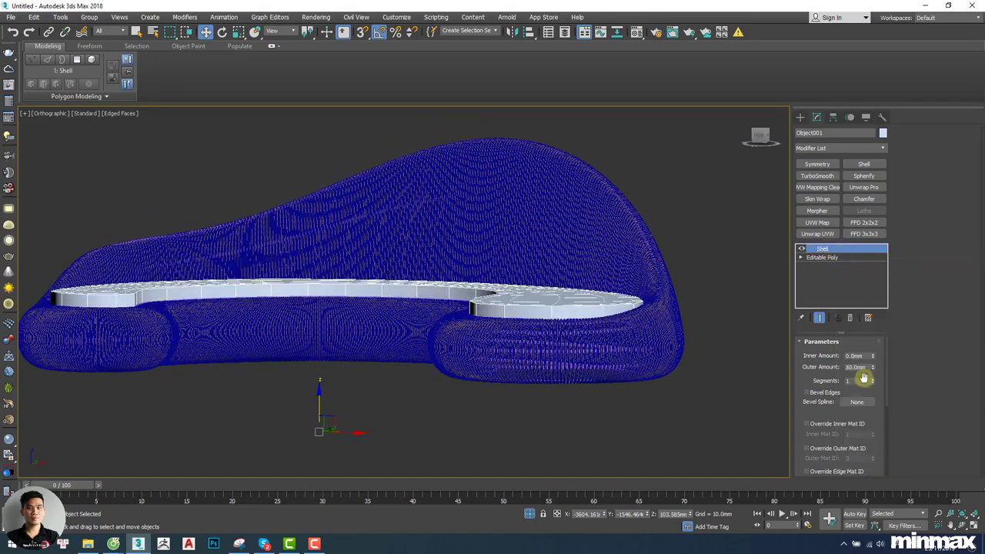
text(120)
key(Return)
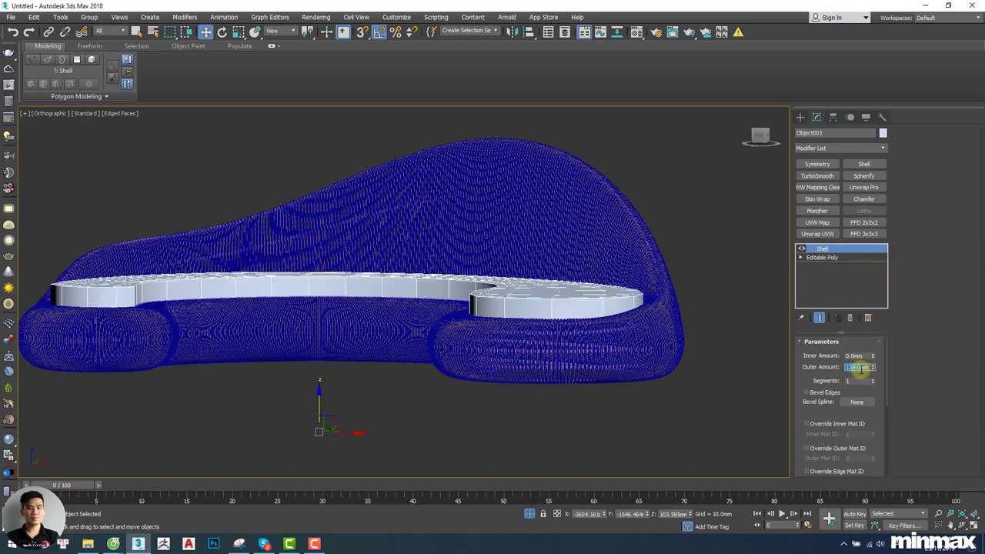
alt+middle_drag(459, 307, 548, 308)
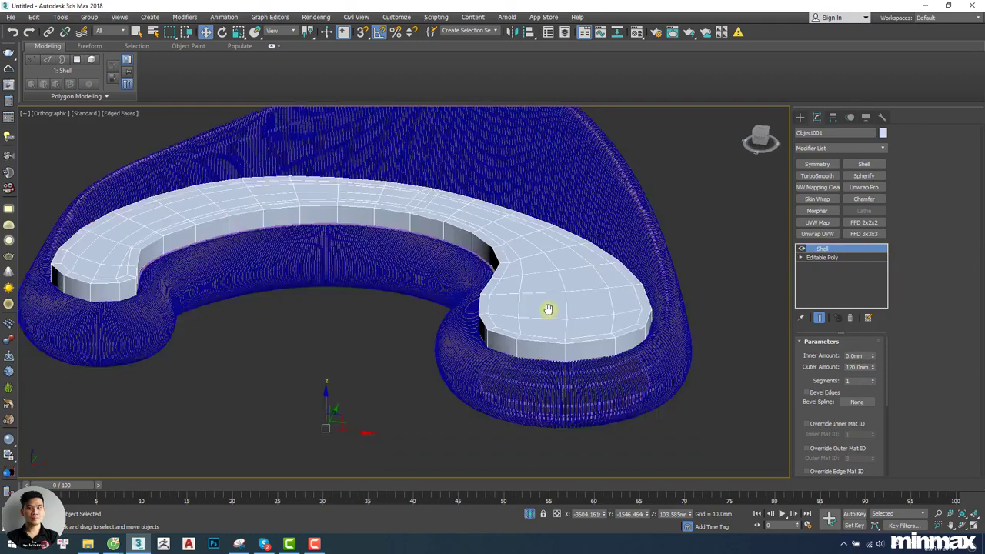
Convert the shelled seat to an Editable Poly and turn on NURMS smoothing for it.
right_click(507, 230)
mouse_move(598, 367)
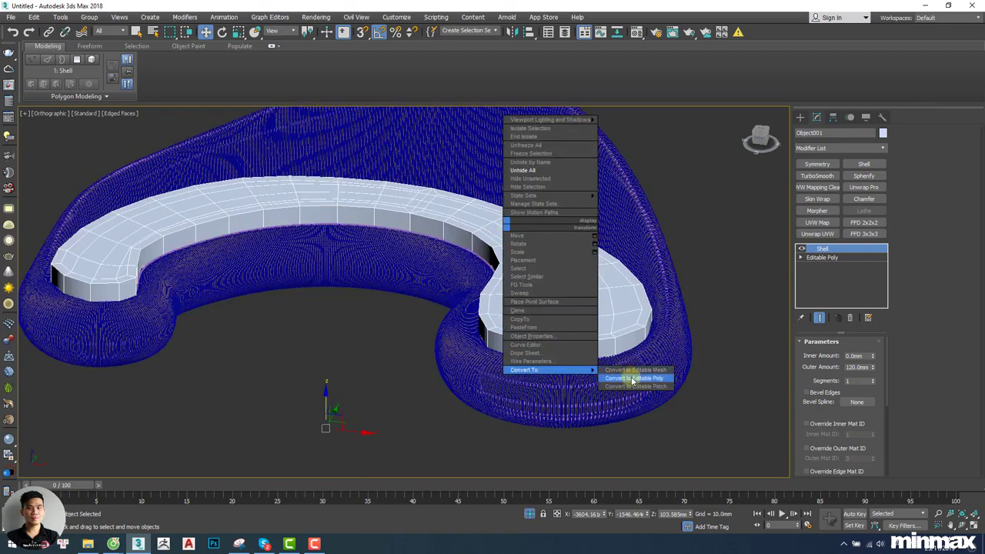
click(631, 378)
middle_drag(532, 327, 559, 303)
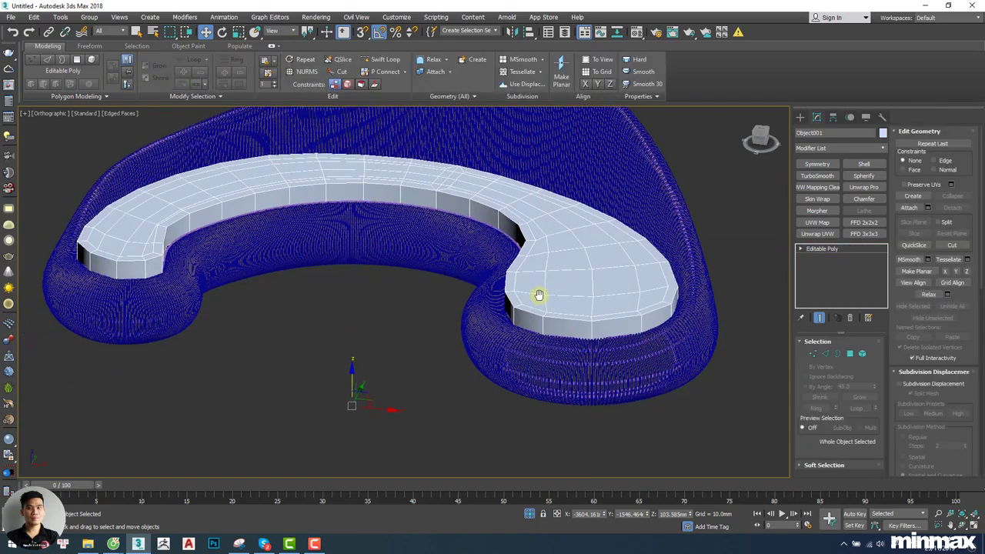
click(307, 72)
Hide edged faces and compare the smoothed cushions' thickness and edges with the reference photo.
key(F4)
mouse_move(334, 236)
alt+middle_down()
mouse_move(411, 226)
mouse_move(504, 191)
alt+middle_up()
mouse_move(576, 230)
alt+middle_down()
mouse_move(565, 270)
mouse_move(642, 259)
mouse_move(616, 210)
mouse_move(598, 249)
mouse_move(593, 227)
alt+middle_up()
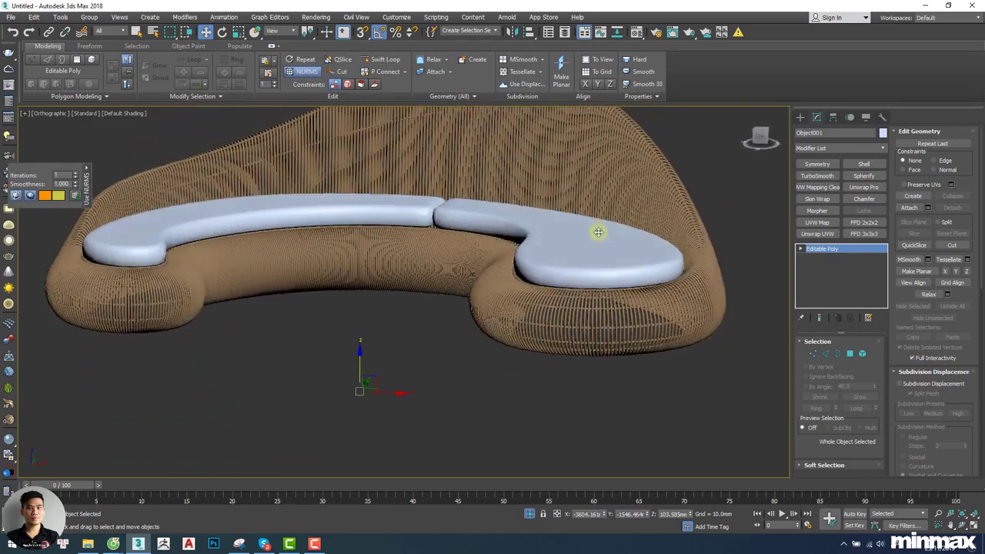
scroll(503, 272, down, 3)
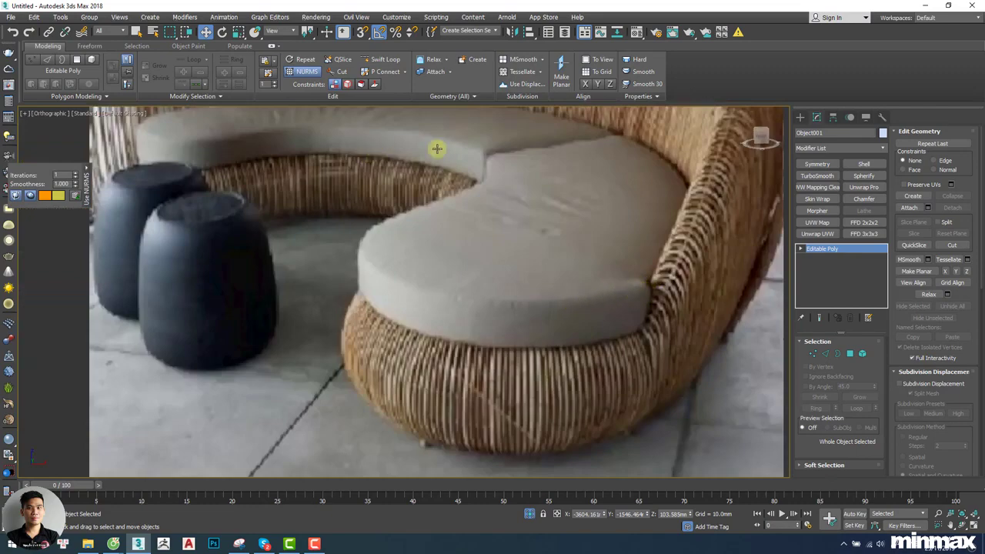
key(F4)
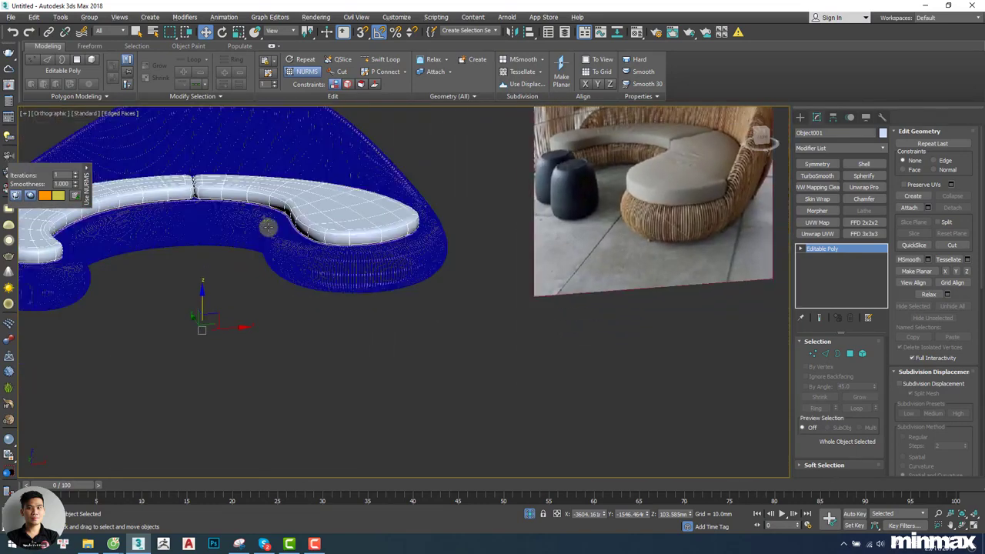
Switch to the front view and center the cushion object's pivot on its geometry.
scroll(379, 230, up, 5)
key(f)
key(z)
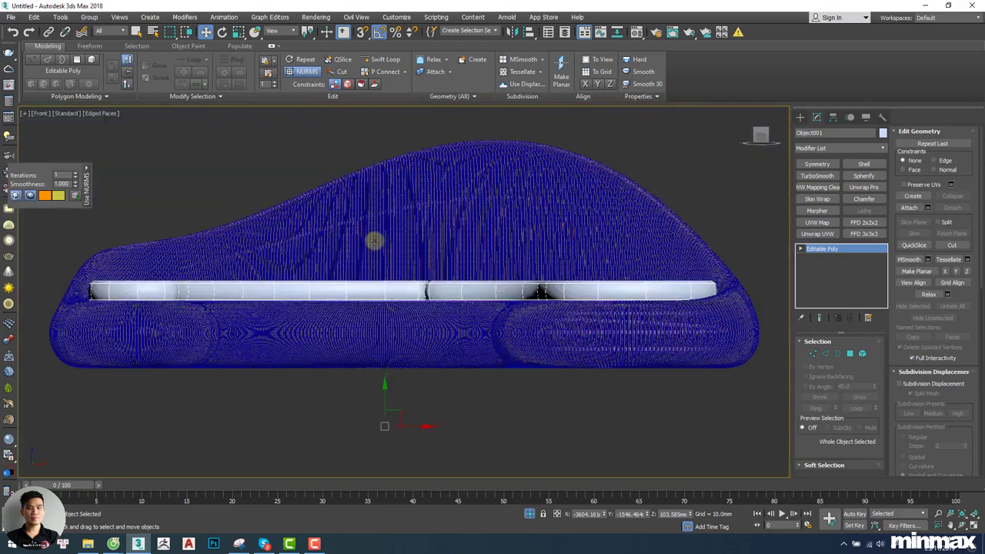
key(r)
click(832, 117)
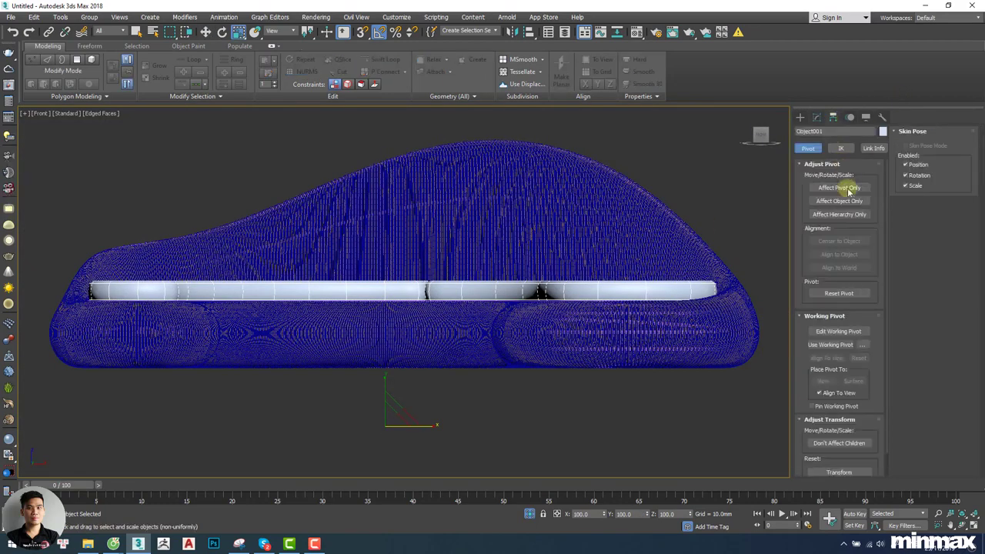
click(839, 187)
click(840, 241)
click(840, 188)
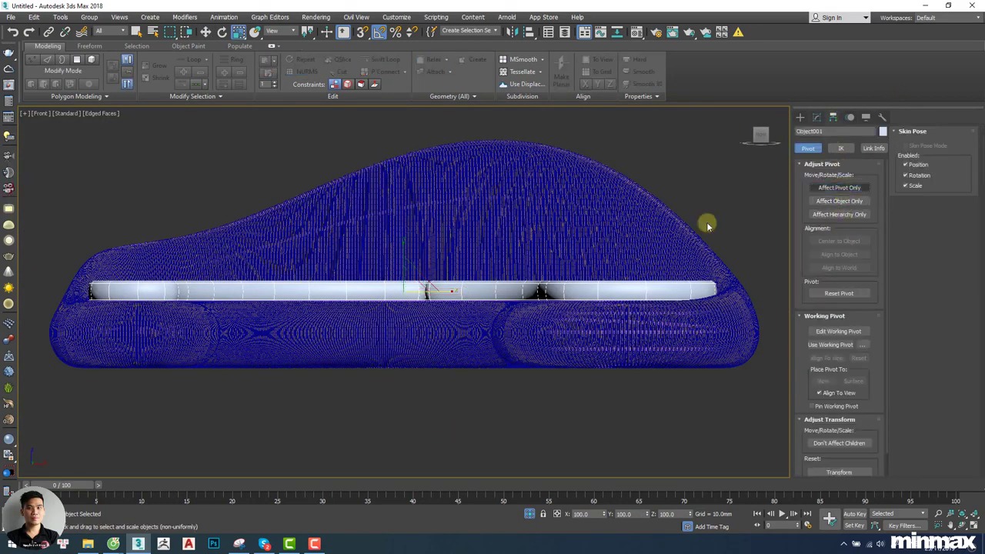
Scale the cushions vertically to about 130% of their height and inspect them shaded.
drag(415, 264, 402, 237)
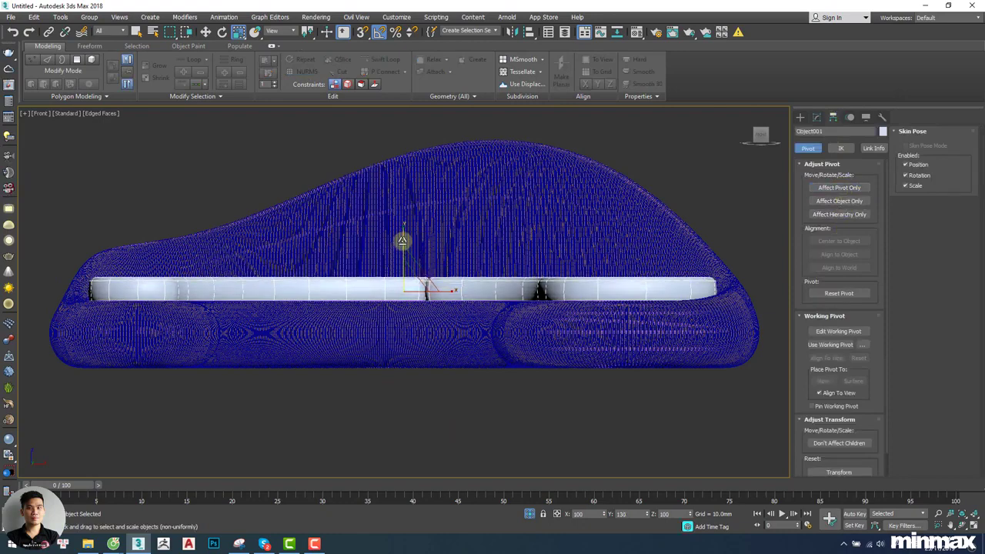
key(F4)
mouse_move(489, 284)
alt+middle_down()
mouse_move(624, 325)
mouse_move(534, 284)
alt+middle_up()
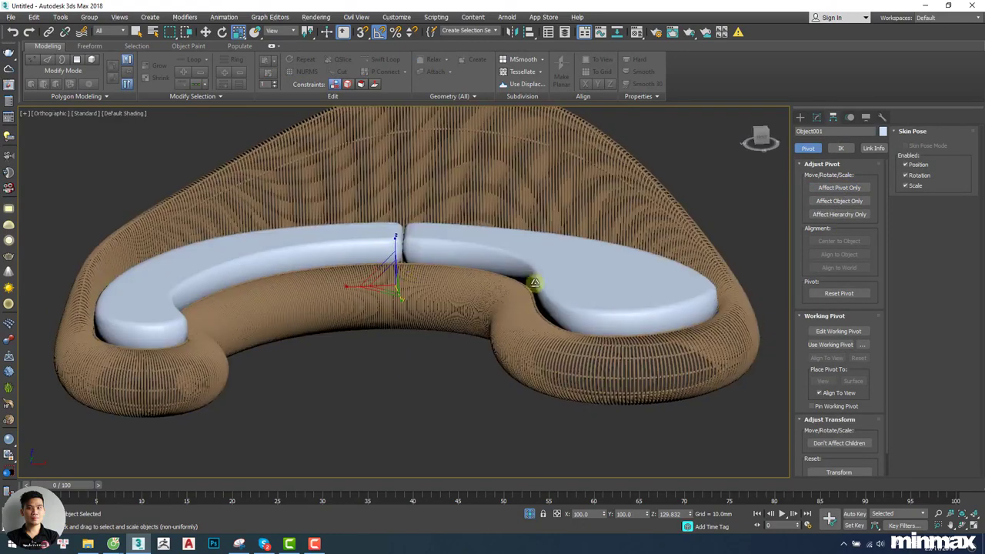
Select the upper and lower outer edge loops of the wide-ended cushion in edge mode.
key(2)
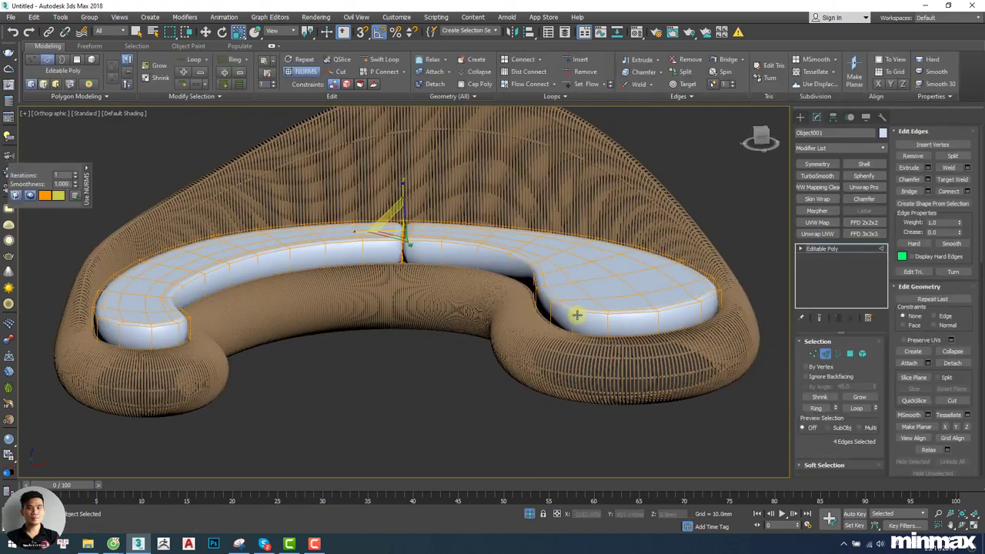
scroll(581, 310, up, 4)
double_click(582, 309)
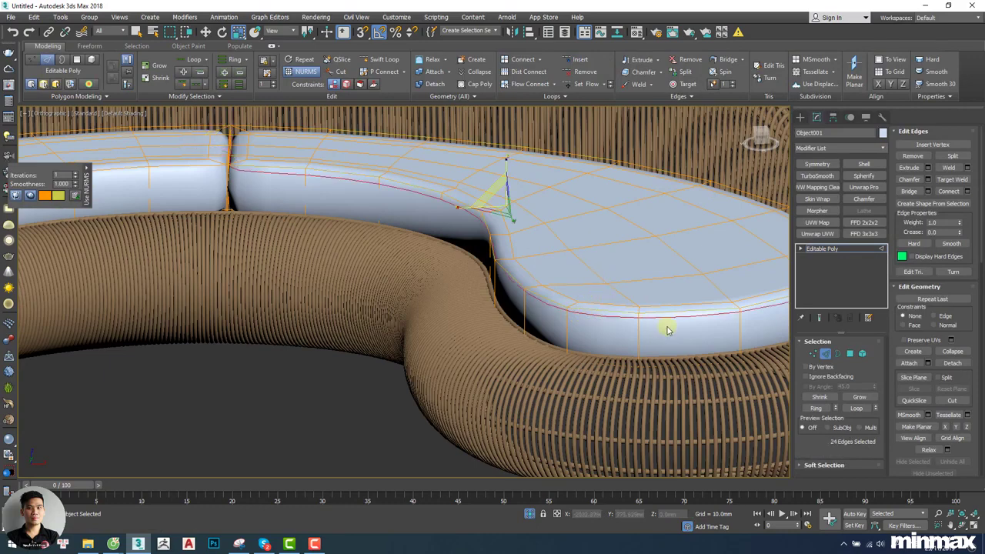
key(F3)
ctrl+double_click(623, 367)
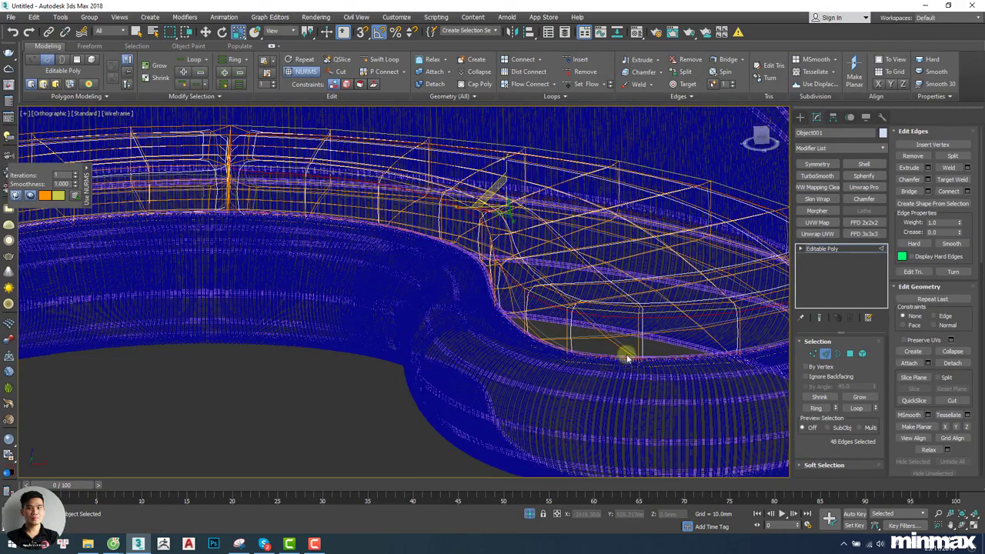
Add the upper and lower outer edge loops of the narrower cushion to the edge selection.
middle_drag(199, 223, 515, 298)
key(F3)
scroll(499, 248, up, 3)
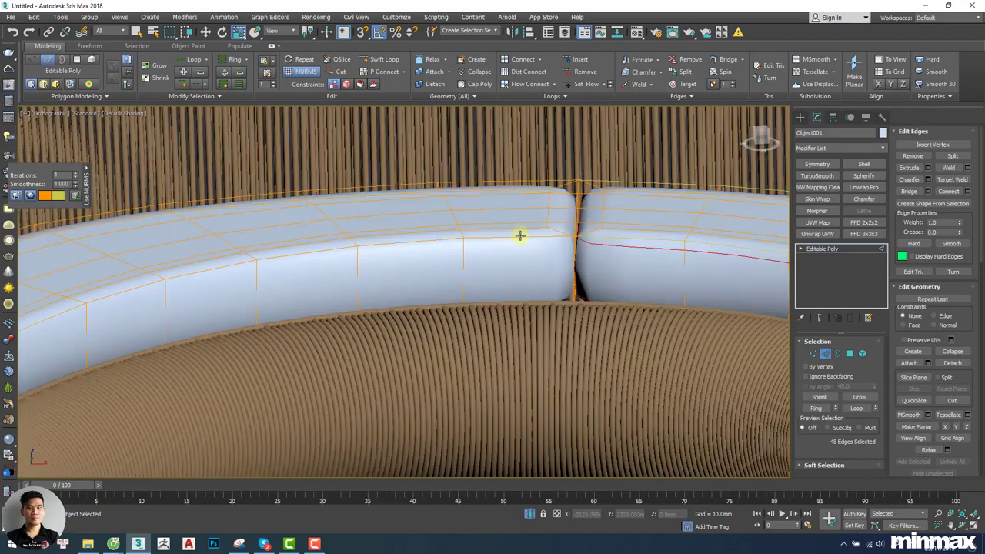
ctrl+double_click(488, 243)
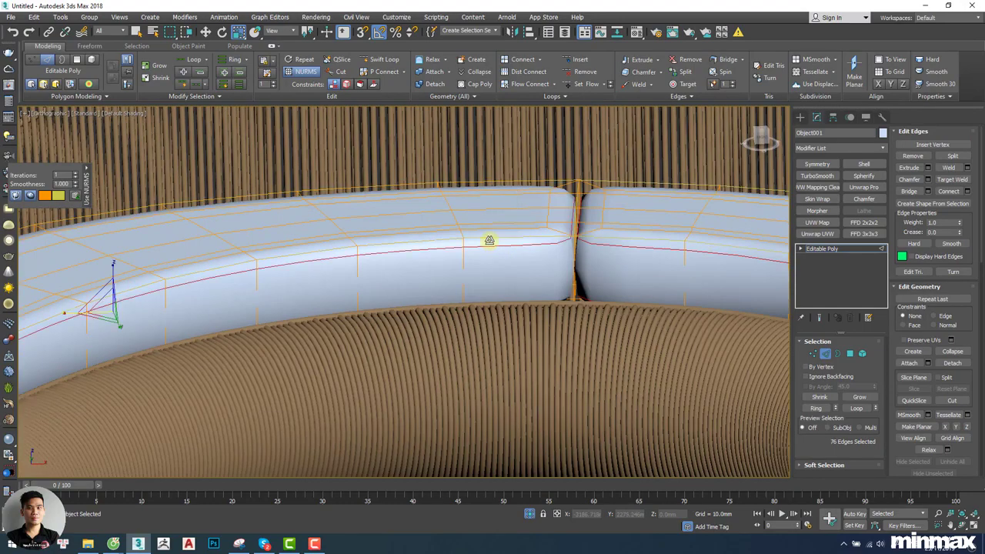
key(F3)
alt+middle_drag(545, 320, 536, 272)
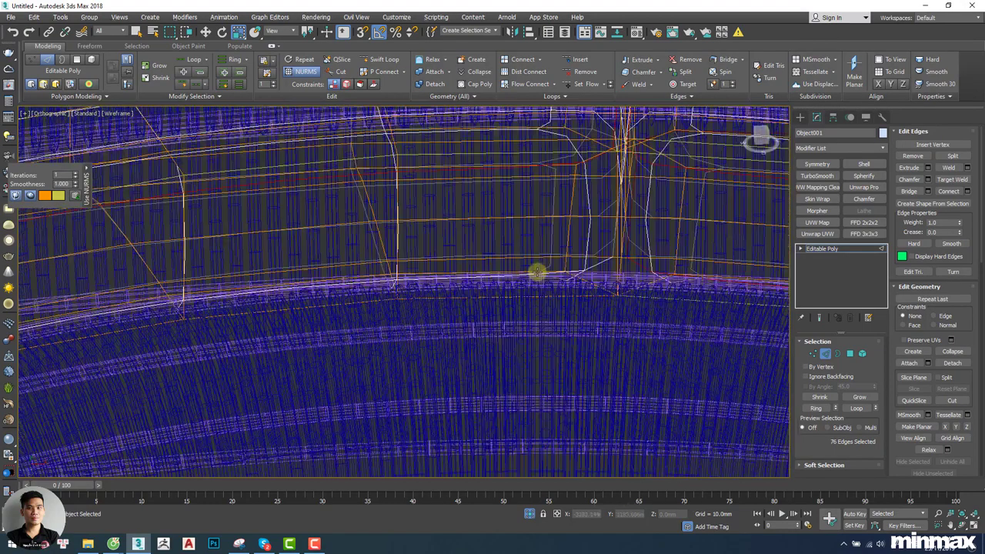
ctrl+double_click(546, 297)
key(F3)
scroll(550, 235, down, 7)
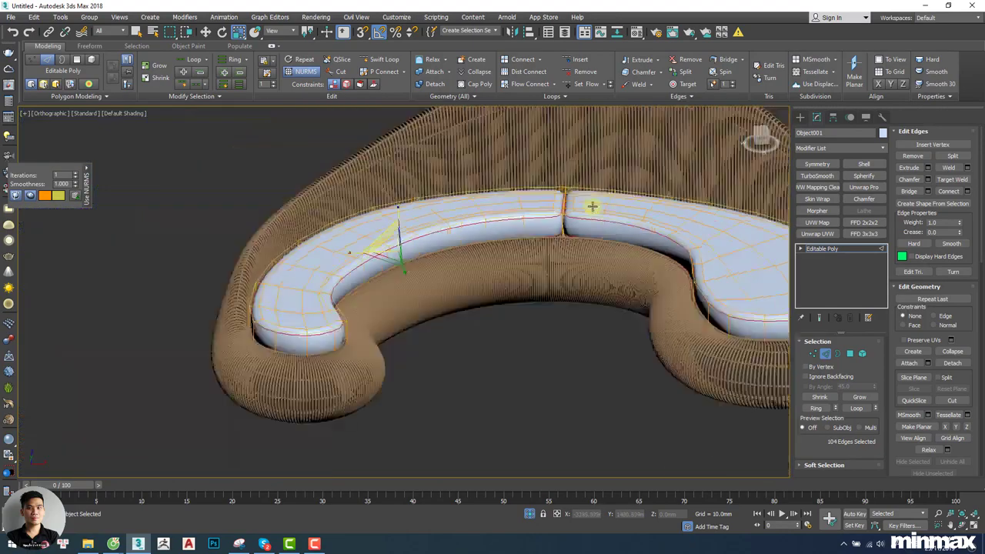
Chamfer the selected edge loops of both cushions by a small freehand amount.
middle_drag(592, 205, 509, 215)
scroll(652, 286, up, 5)
alt+middle_drag(579, 273, 489, 277)
right_click(481, 248)
click(468, 313)
drag(489, 275, 487, 267)
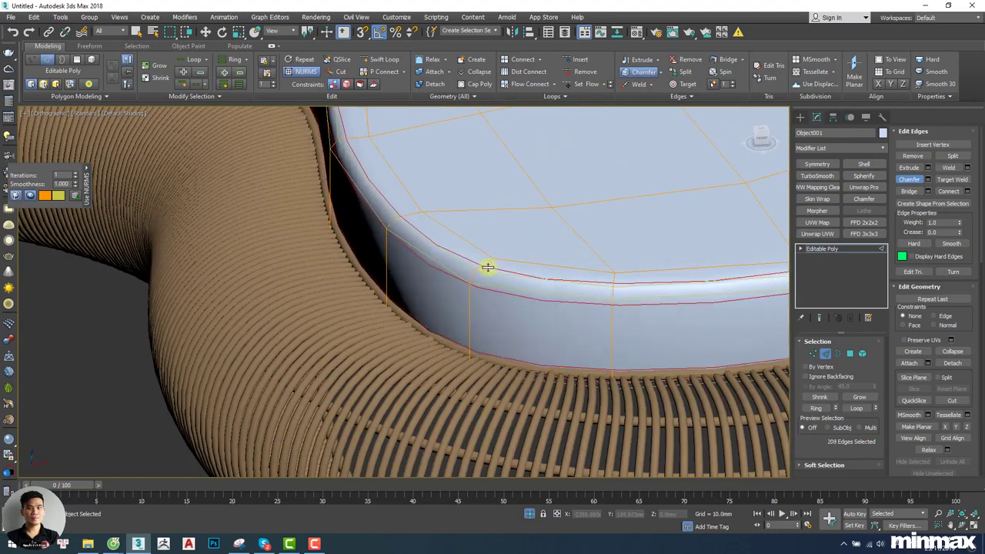
right_click(487, 267)
Extrude the chamfered cushion edges inward with a height of about -10.49 mm and a width of about 2.45 mm to form seam grooves.
right_click(492, 225)
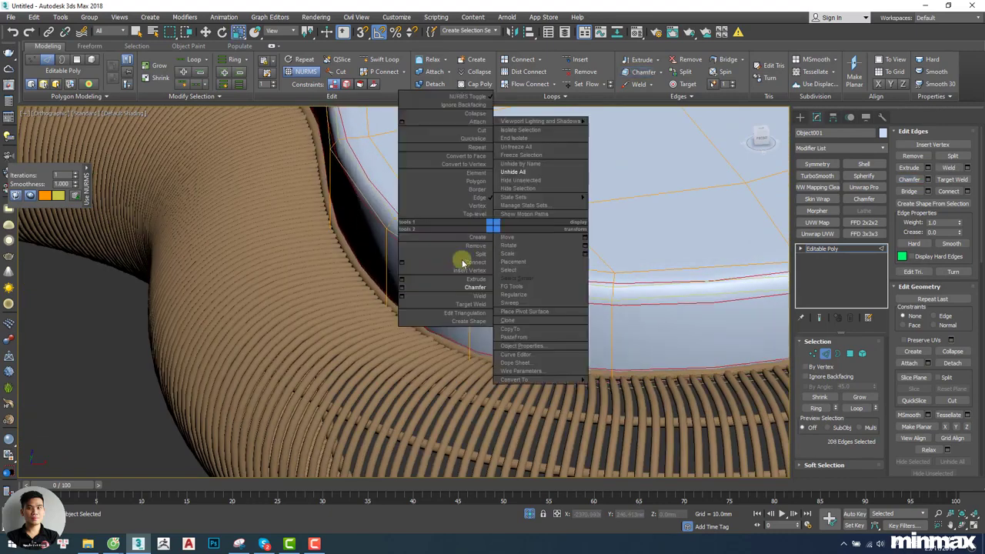
click(402, 280)
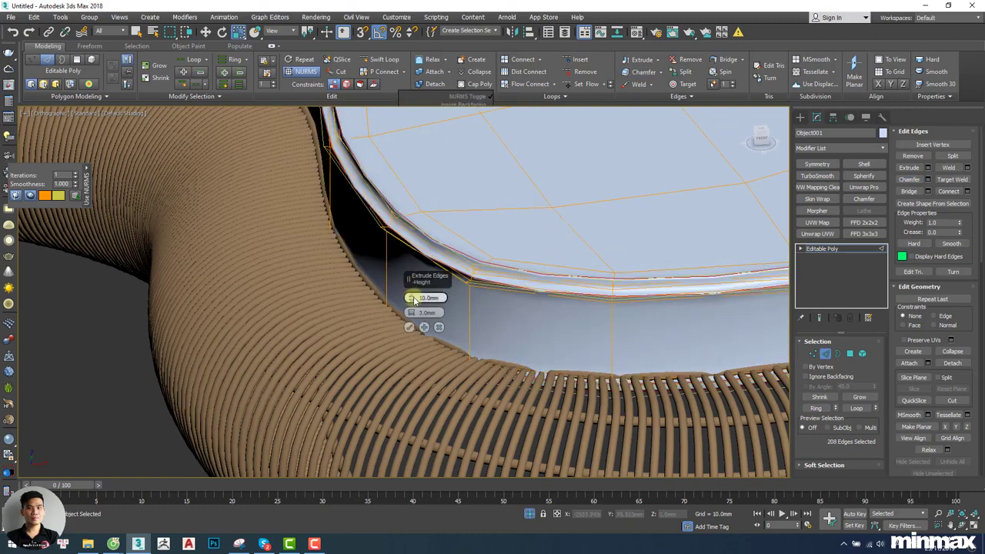
right_click(413, 299)
drag(412, 299, 414, 306)
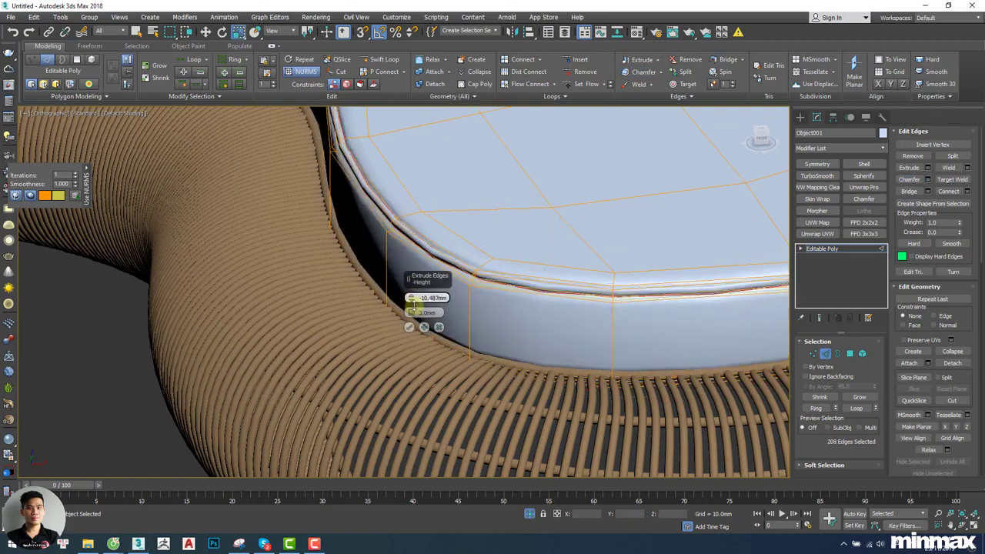
scroll(429, 248, up, 4)
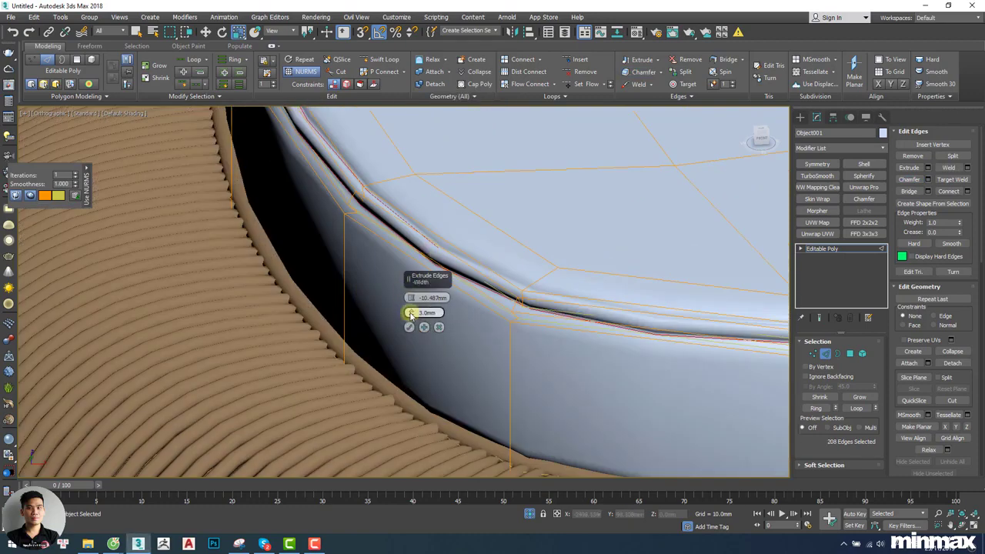
drag(412, 314, 411, 322)
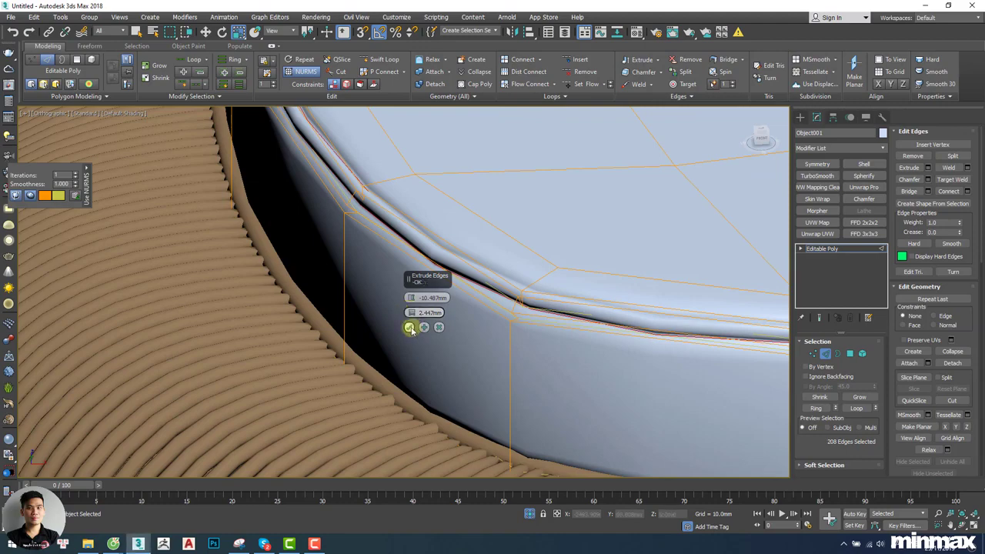
click(409, 328)
Leave sub-object editing, hide edged faces and raise the cushions' NURMS iterations to 2.
key(1)
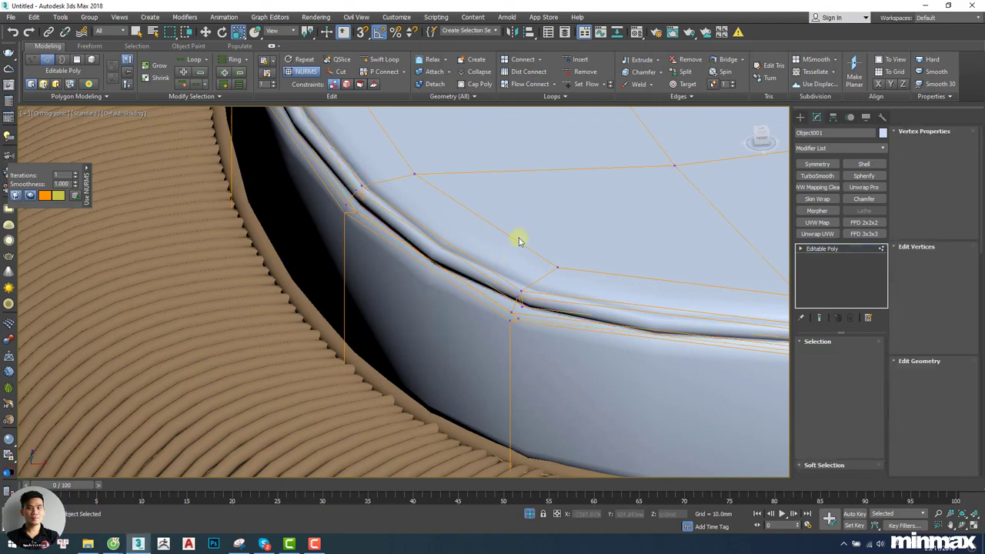
key(1)
key(F4)
scroll(520, 260, down, 8)
key(F4)
mouse_move(517, 232)
alt+middle_down()
mouse_move(472, 220)
mouse_move(468, 275)
mouse_move(469, 250)
mouse_move(508, 224)
mouse_move(545, 241)
alt+middle_up()
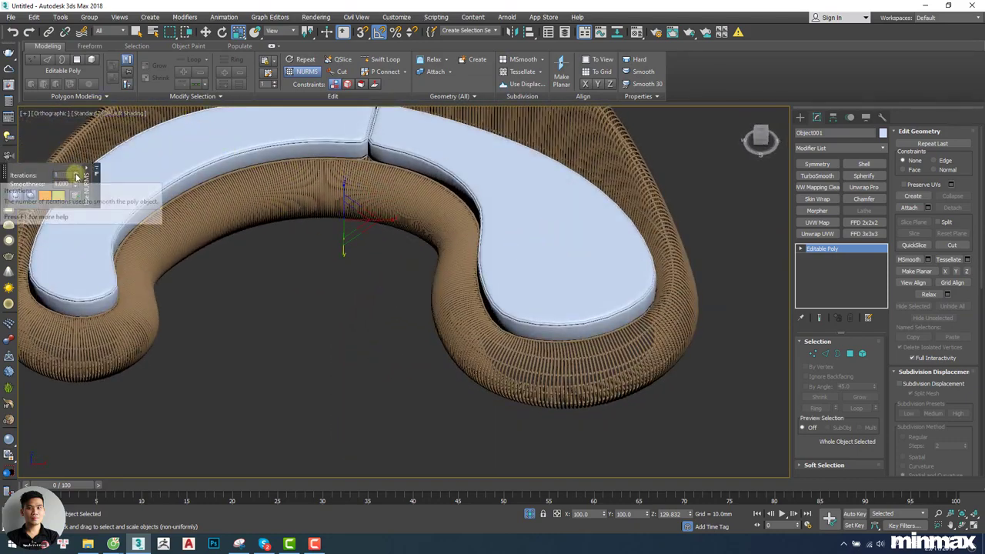
middle_drag(427, 264, 438, 281)
scroll(462, 269, up, 3)
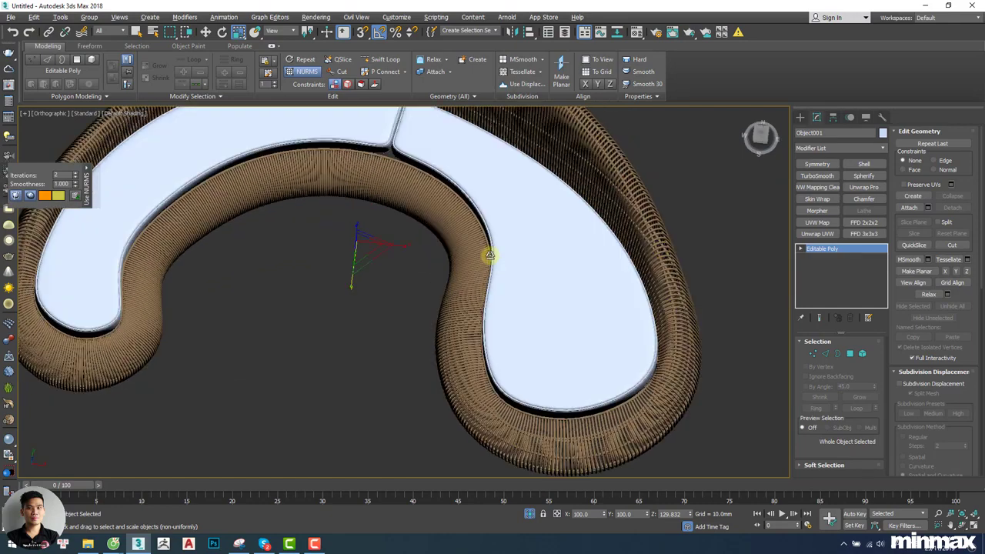
mouse_move(486, 257)
alt+middle_down()
mouse_move(477, 213)
mouse_move(503, 230)
alt+middle_up()
Show edged faces and select the two inner rows of top polygons along the whole wide-ended cushion.
key(F4)
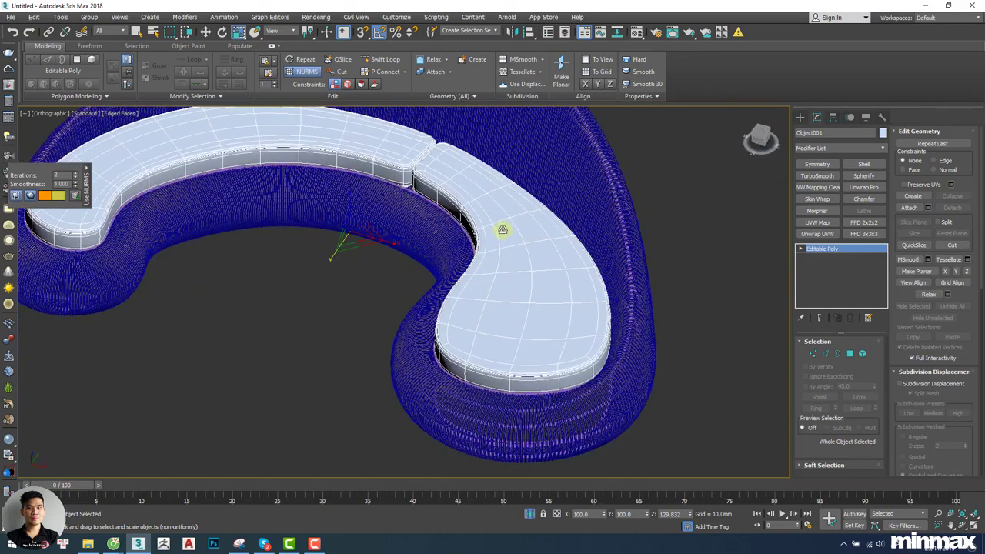
key(4)
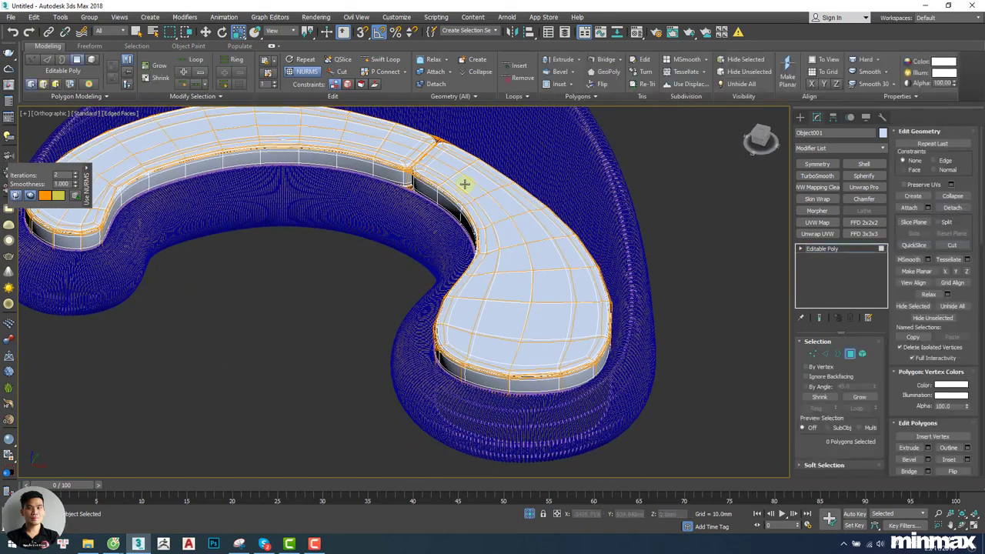
click(463, 182)
ctrl+click(448, 168)
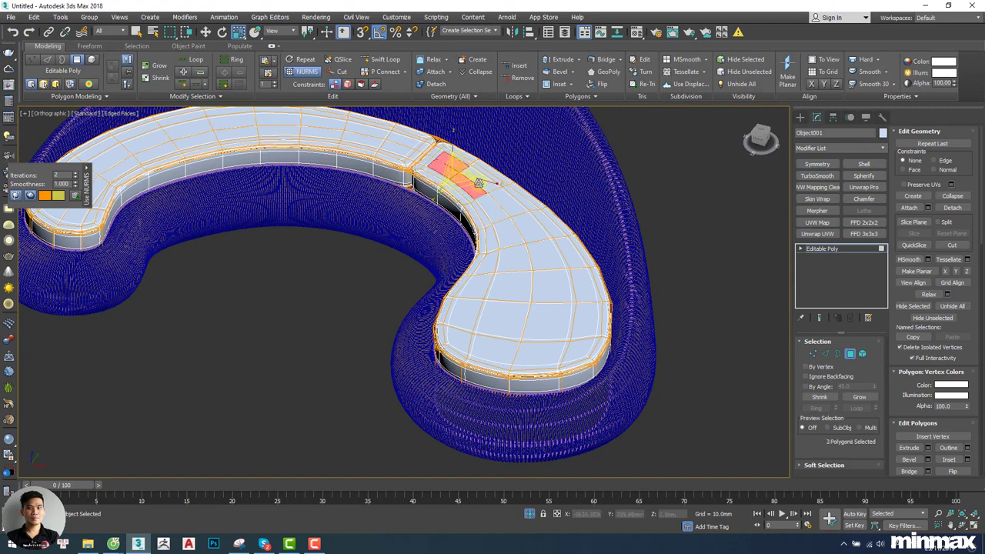
ctrl+click(494, 192)
ctrl+click(510, 208)
ctrl+click(534, 222)
ctrl+click(539, 232)
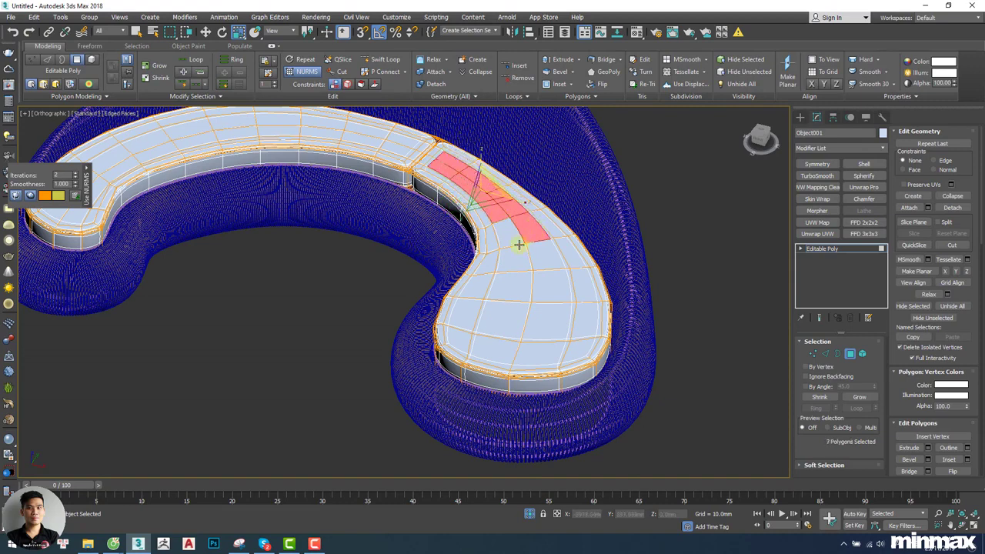
ctrl+click(517, 240)
ctrl+click(516, 260)
ctrl+click(543, 259)
ctrl+click(549, 289)
ctrl+click(551, 307)
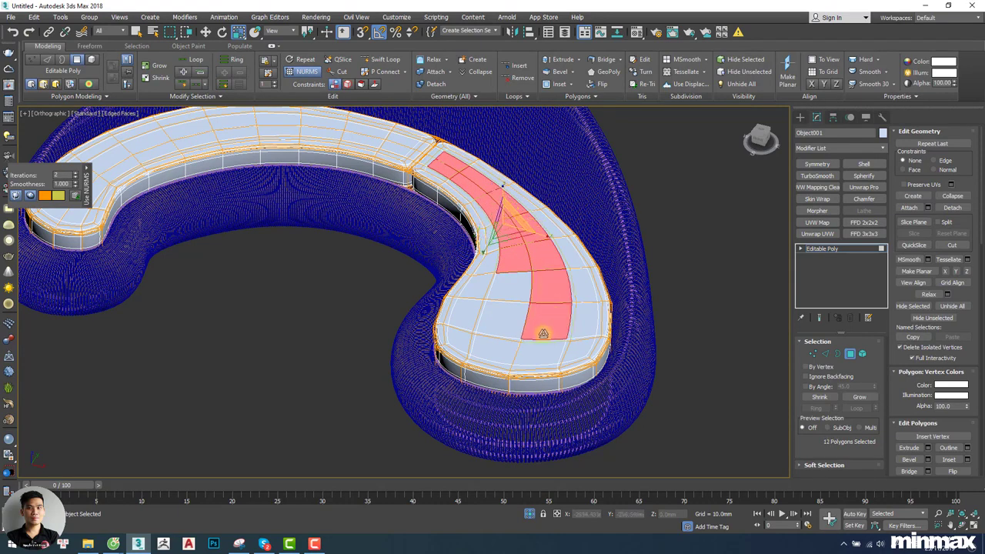
ctrl+click(537, 351)
ctrl+click(504, 347)
ctrl+click(506, 319)
ctrl+click(514, 283)
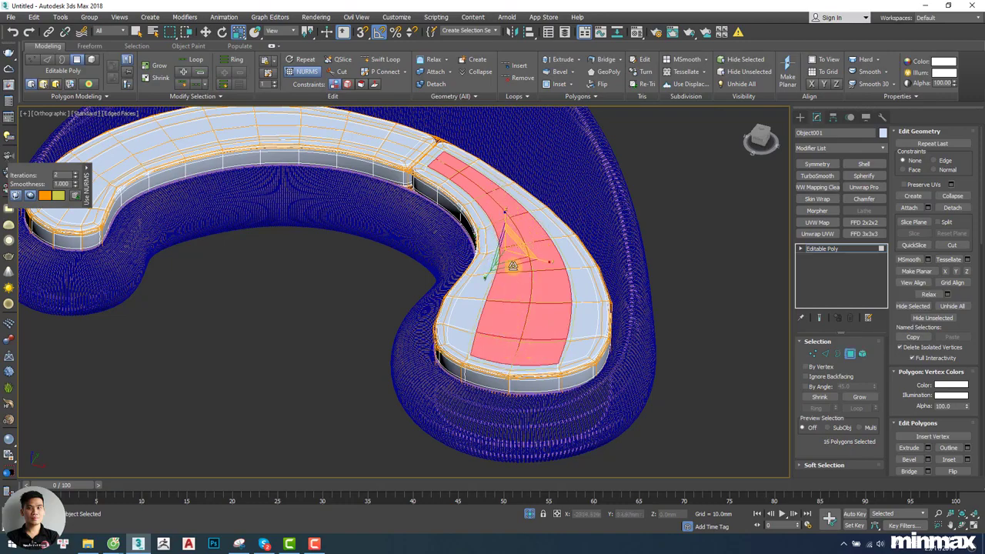
Add the two inner rows of top polygons along the narrower cushion, up to its rounded end, to the selection.
alt+middle_drag(513, 266, 514, 230)
scroll(515, 230, up, 3)
middle_drag(421, 220, 669, 238)
alt+middle_drag(573, 218, 598, 238)
ctrl+click(590, 206)
ctrl+click(583, 220)
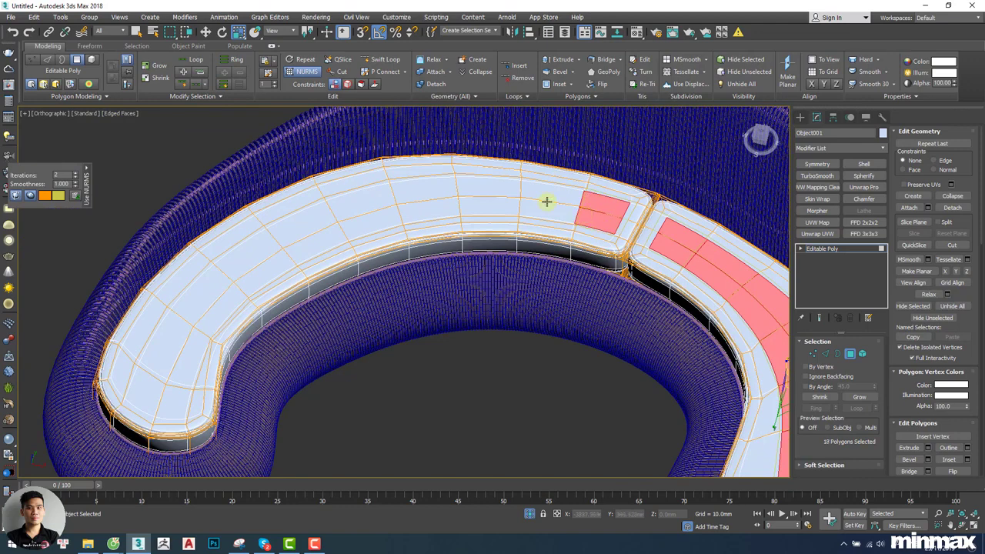
ctrl+click(547, 198)
ctrl+click(549, 209)
ctrl+click(454, 192)
ctrl+click(464, 205)
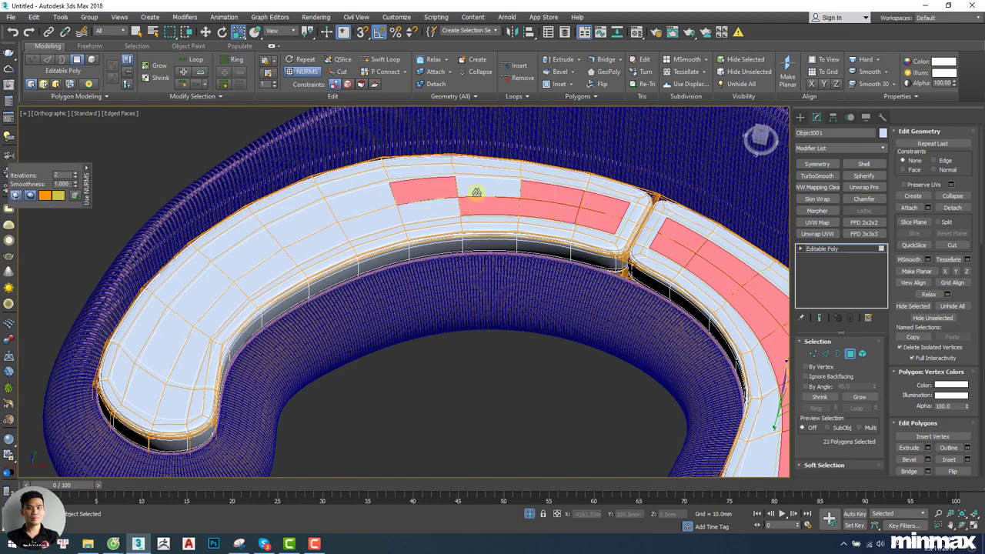
ctrl+click(472, 193)
ctrl+click(428, 208)
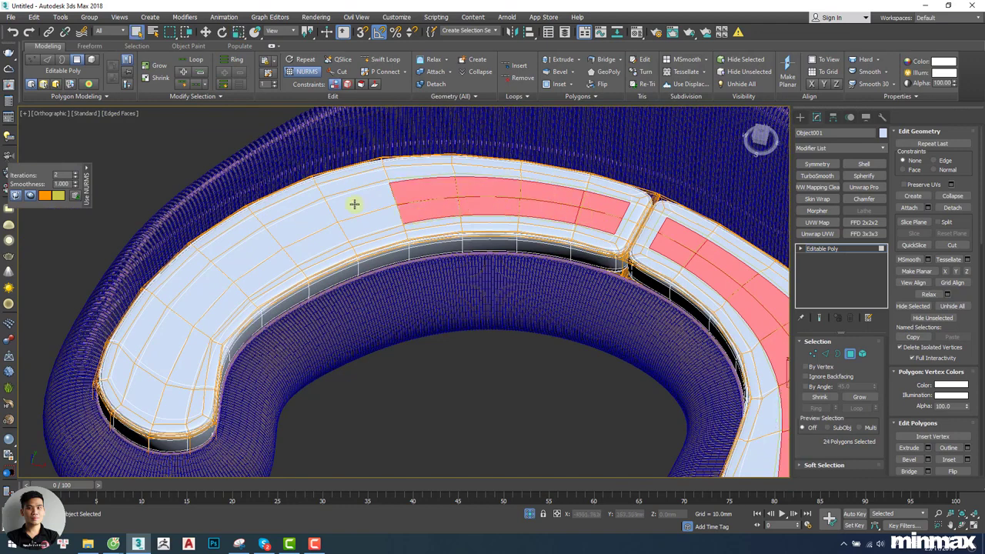
ctrl+click(354, 203)
ctrl+click(366, 232)
ctrl+click(299, 222)
ctrl+click(286, 246)
ctrl+click(249, 264)
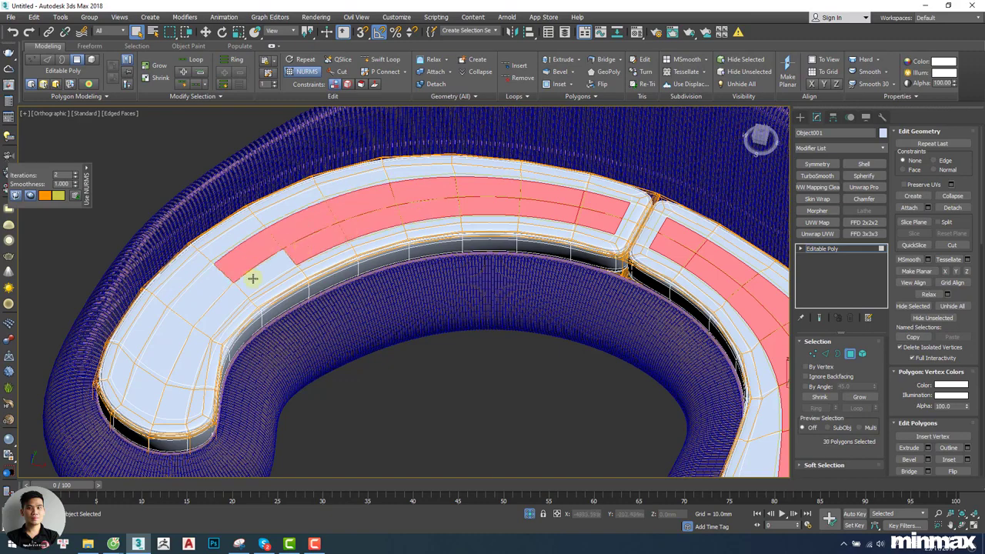
ctrl+click(253, 279)
ctrl+click(209, 316)
ctrl+click(187, 353)
ctrl+click(156, 345)
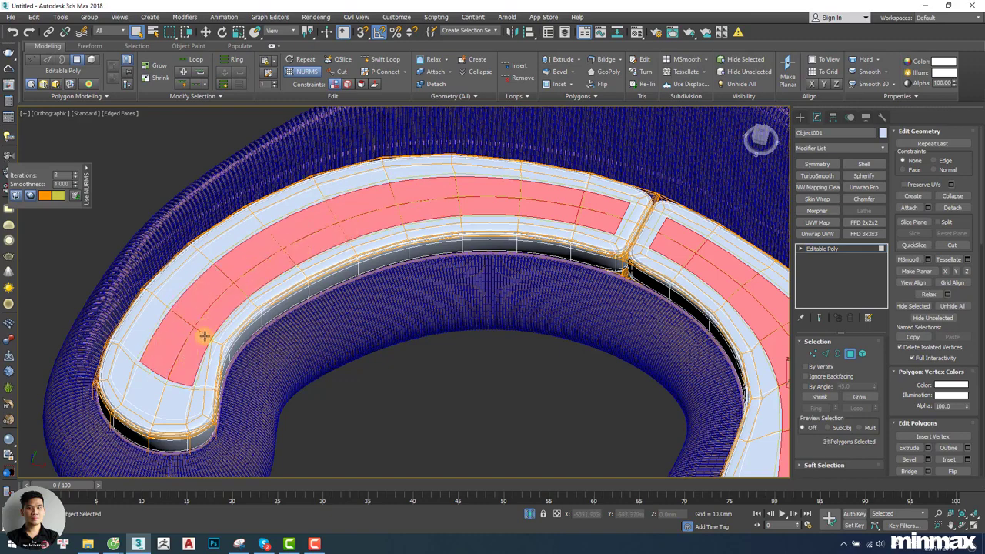
scroll(211, 349, up, 3)
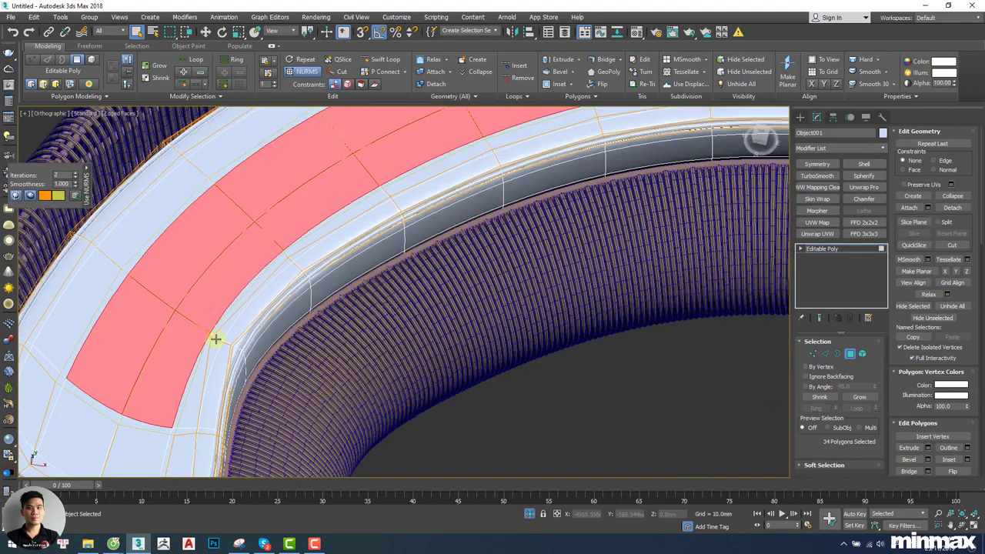
middle_drag(116, 390, 306, 229)
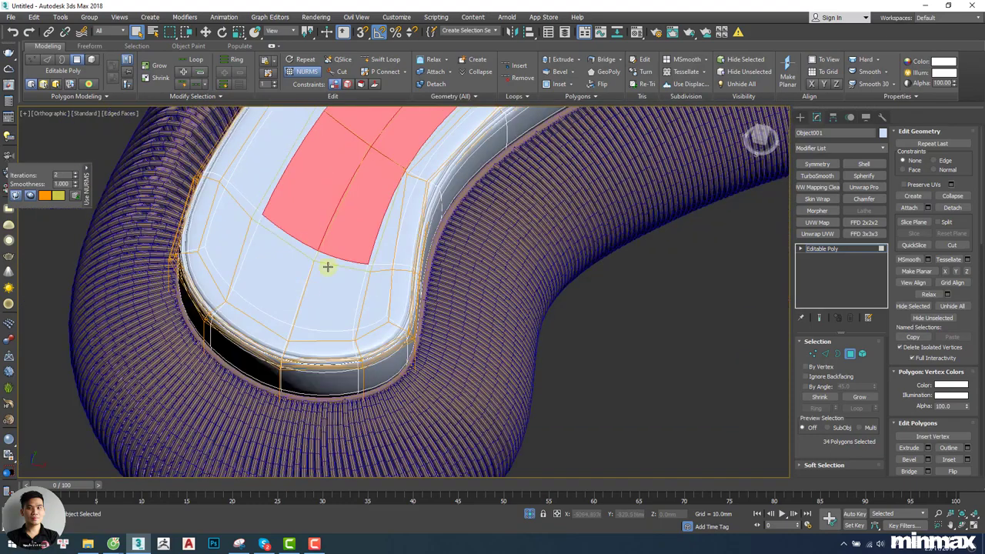
ctrl+click(328, 267)
ctrl+click(269, 263)
Raise the selected inner top polygons of both cushions by about 34 mm.
middle_drag(403, 164, 310, 233)
scroll(309, 233, down, 4)
alt+middle_drag(547, 200, 712, 233)
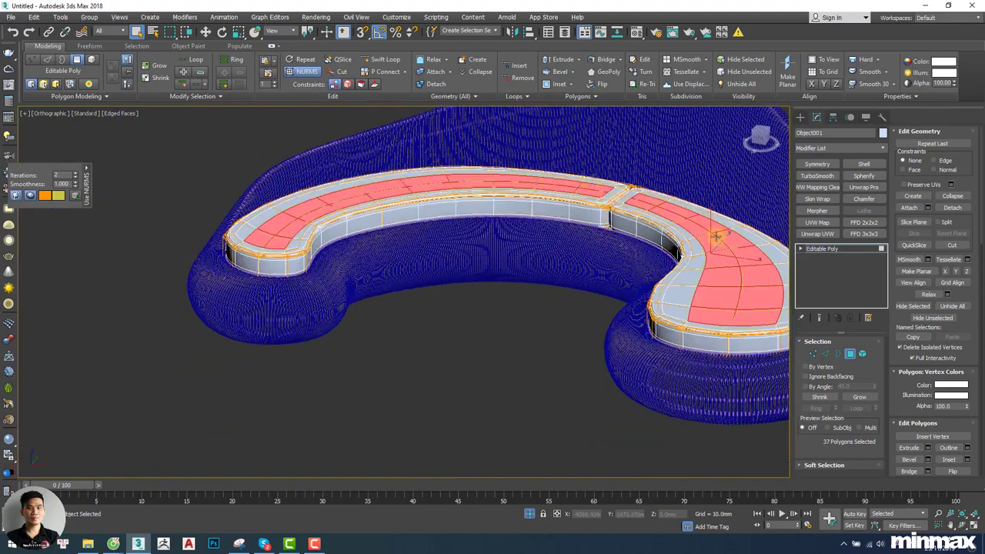
key(w)
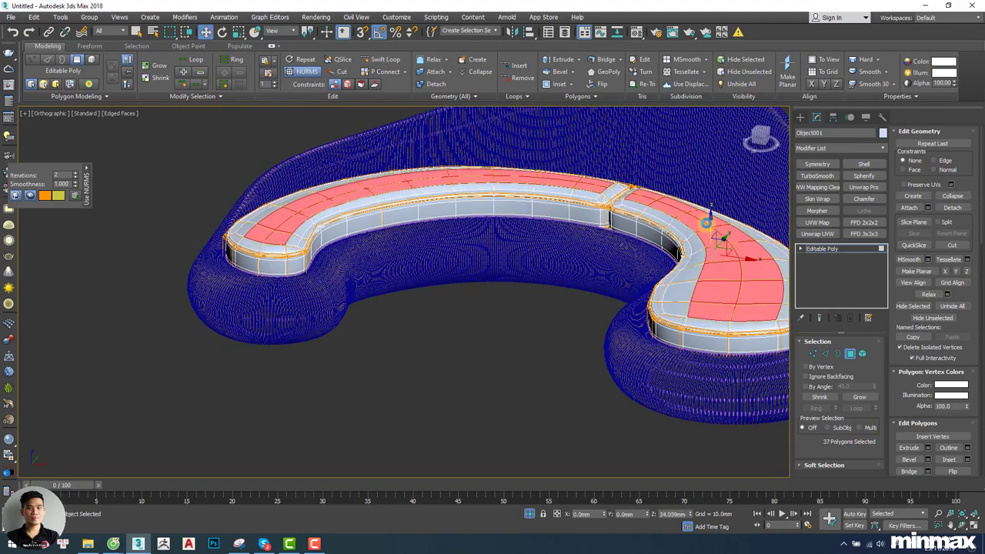
scroll(604, 239, up, 3)
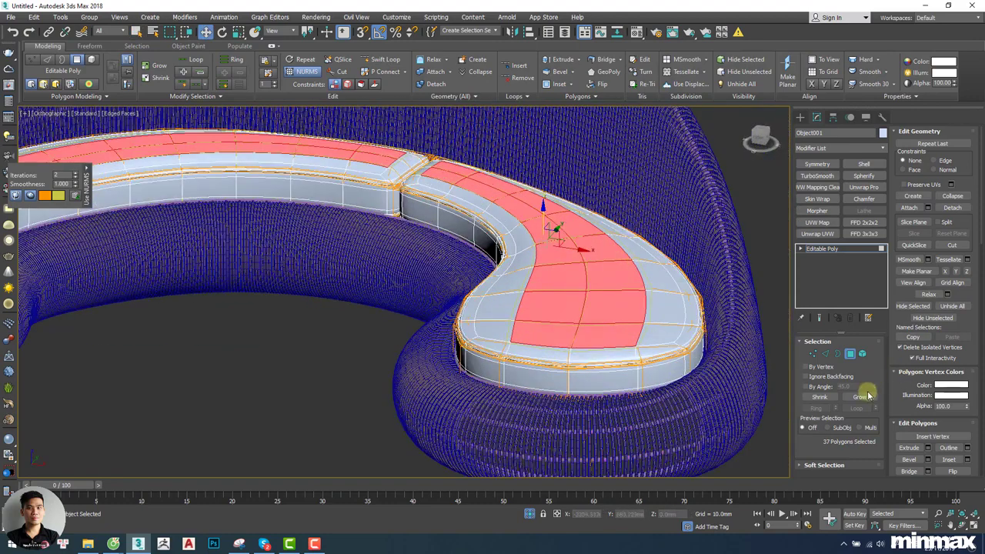
Try growing the polygon selection outward and raising the enlarged top area, then undo both changes.
click(857, 397)
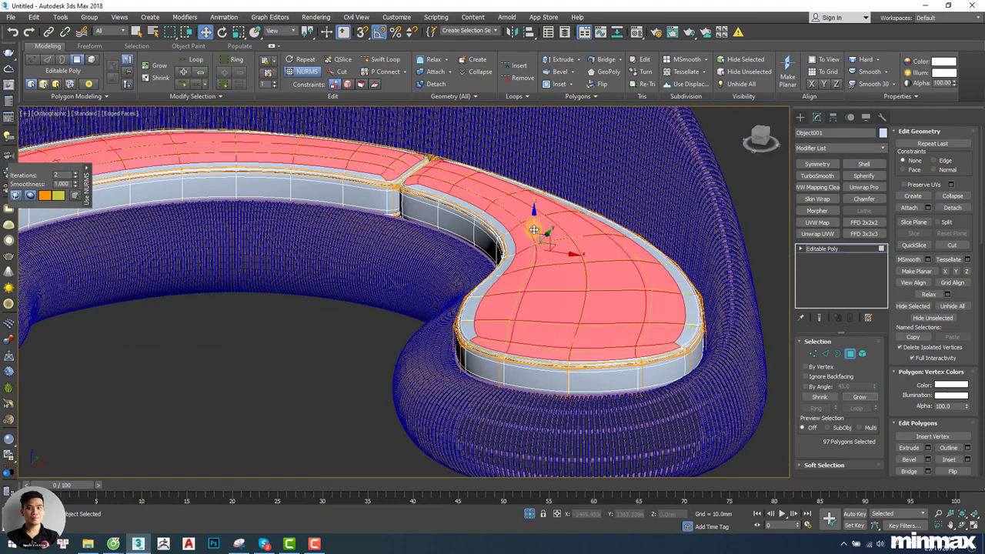
drag(534, 229, 530, 222)
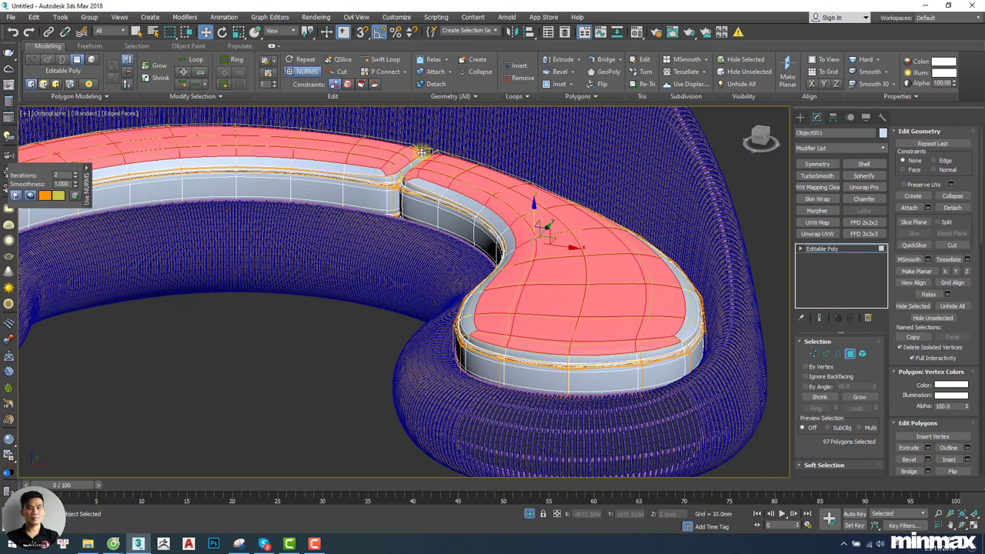
key(ctrl+z)
key(ctrl+z)
scroll(396, 157, up, 3)
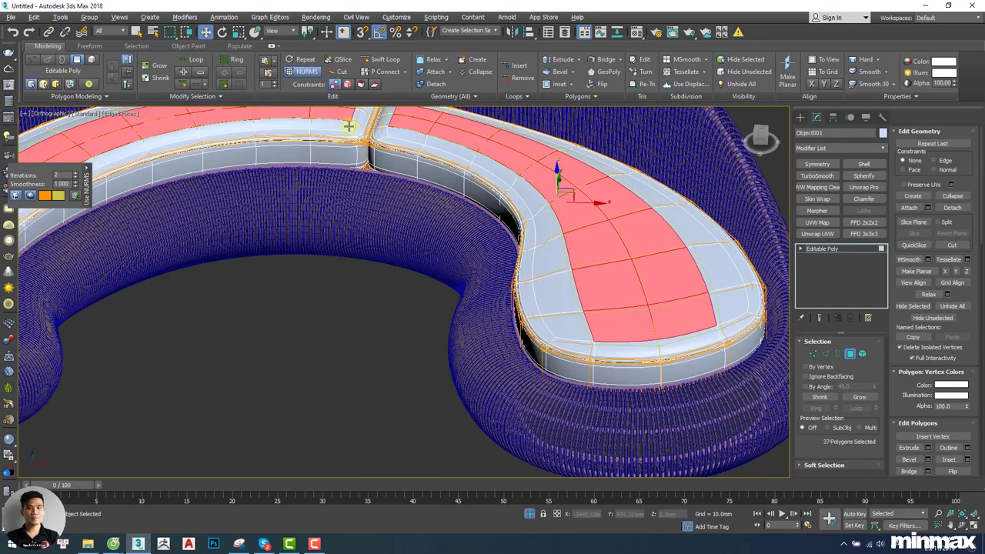
Deselect the outermost top polygons at both ends of the raised inner rows on each cushion.
alt+drag(361, 191, 360, 186)
middle_drag(627, 371, 629, 341)
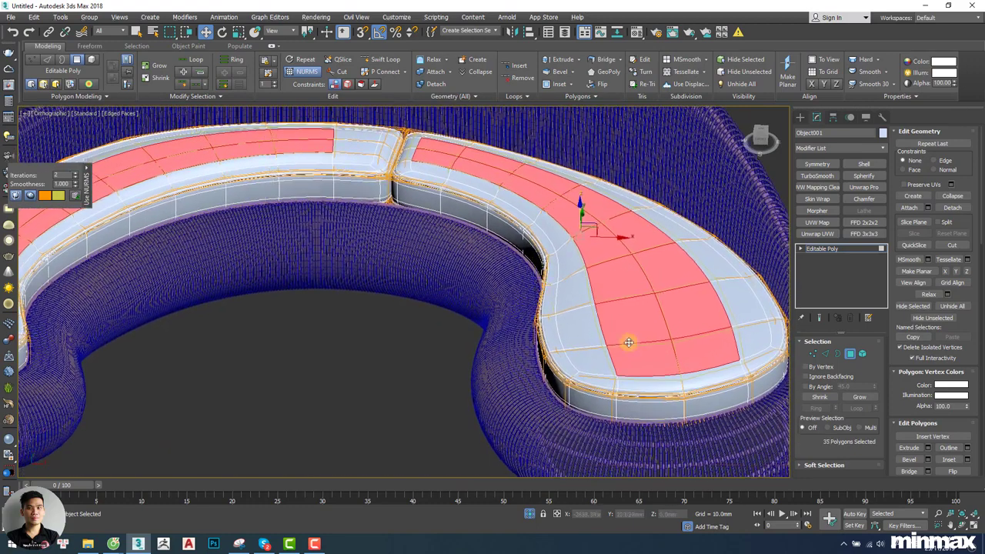
alt+click(662, 361)
alt+click(692, 356)
alt+middle_drag(565, 327, 584, 246)
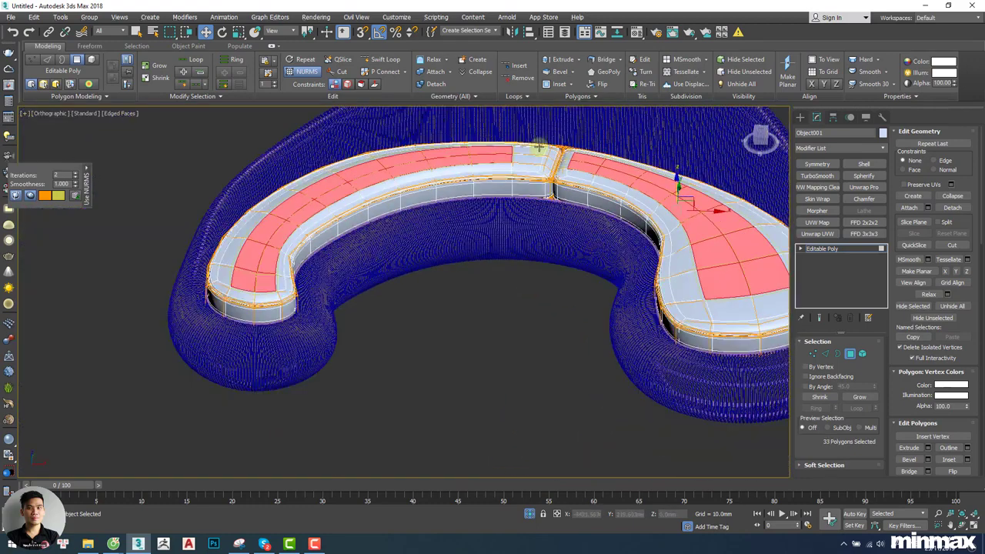
alt+click(571, 165)
alt+middle_drag(327, 246, 331, 273)
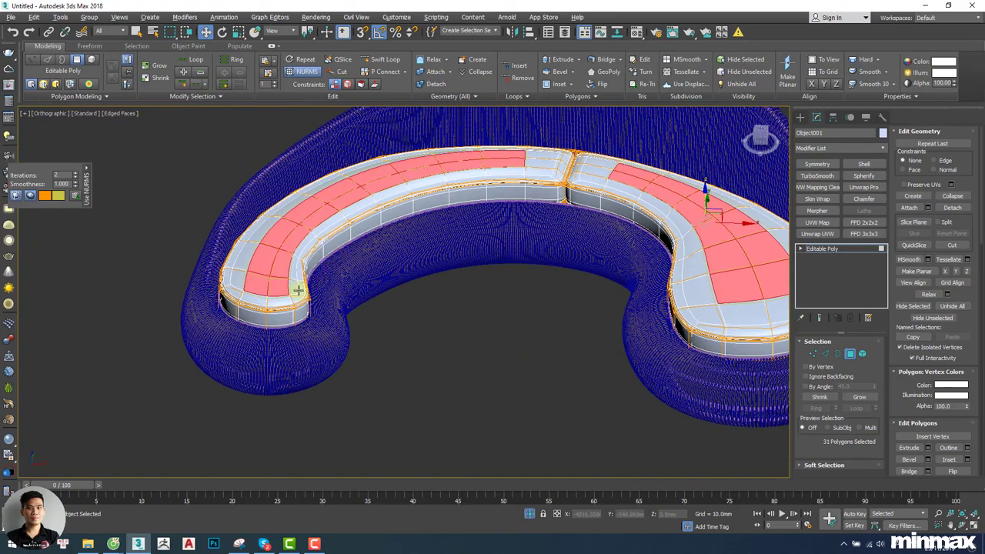
alt+click(255, 288)
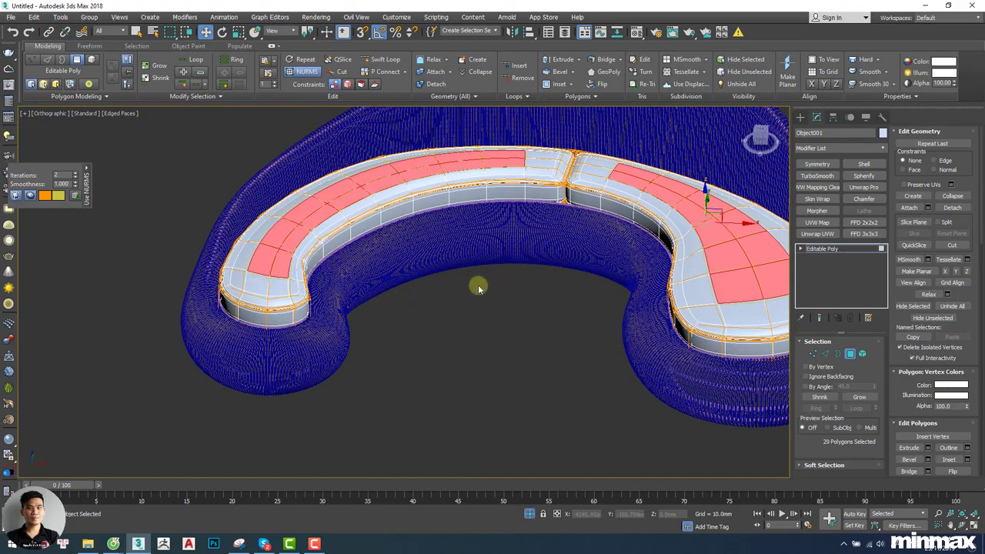
Grow the top polygon selection on both cushions once, raise it slightly and return to plain shaded display.
click(857, 398)
scroll(607, 270, up, 5)
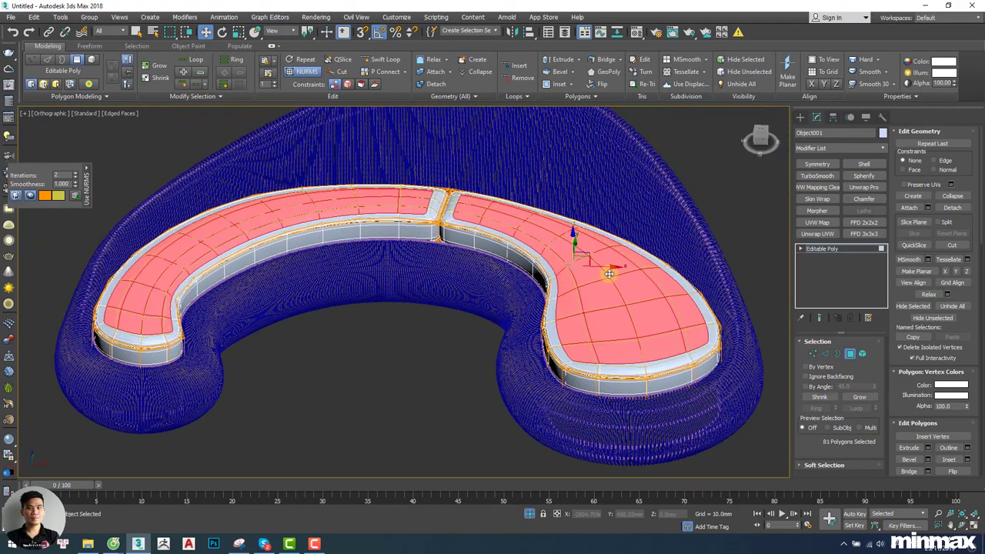
drag(561, 239, 556, 228)
key(1)
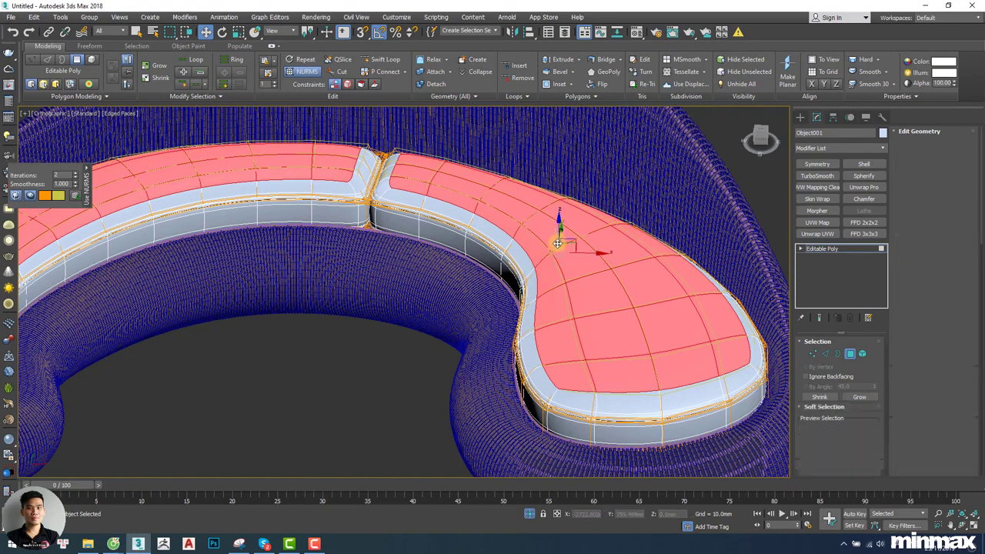
key(1)
key(F4)
middle_drag(251, 284, 570, 229)
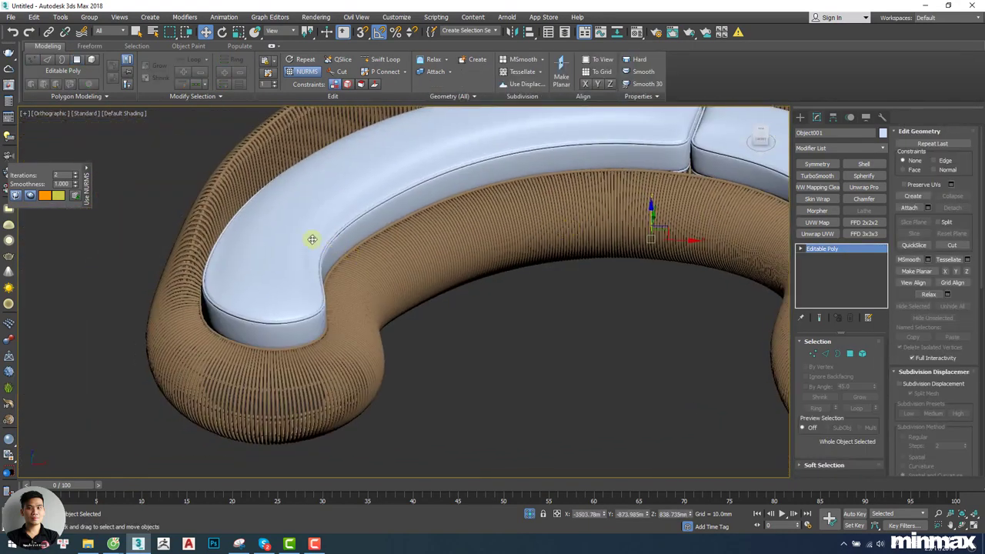
Nudge the top vertex at the inner bend near the narrower cushion's rounded end slightly toward the cushion's inner edge.
key(F4)
scroll(311, 238, up, 4)
key(F4)
key(1)
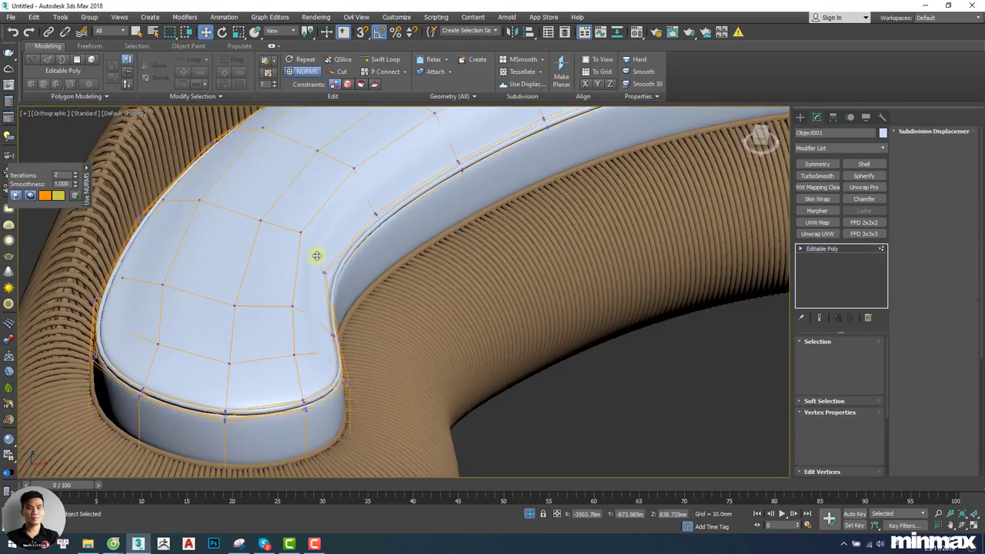
key(F3)
click(305, 247)
key(F3)
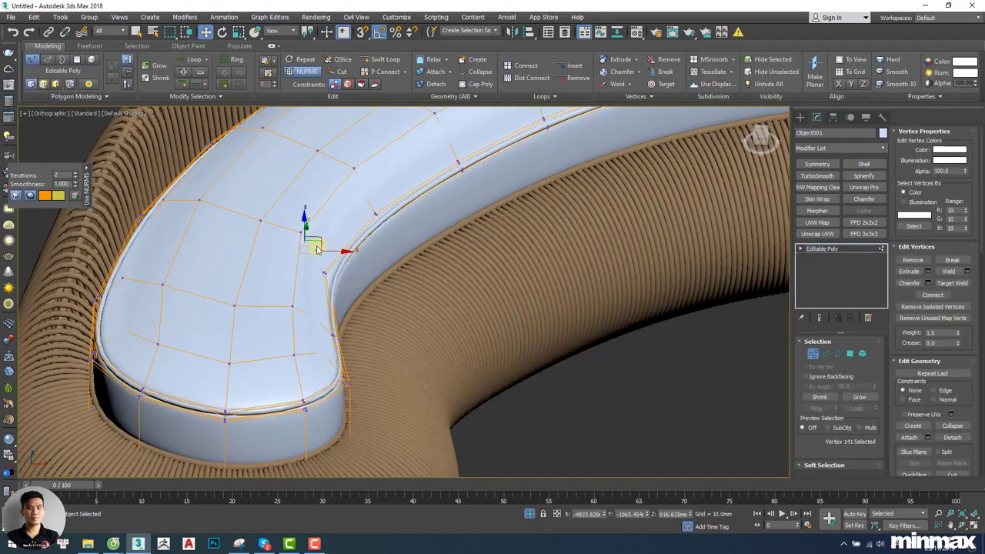
alt+middle_drag(332, 247, 307, 251)
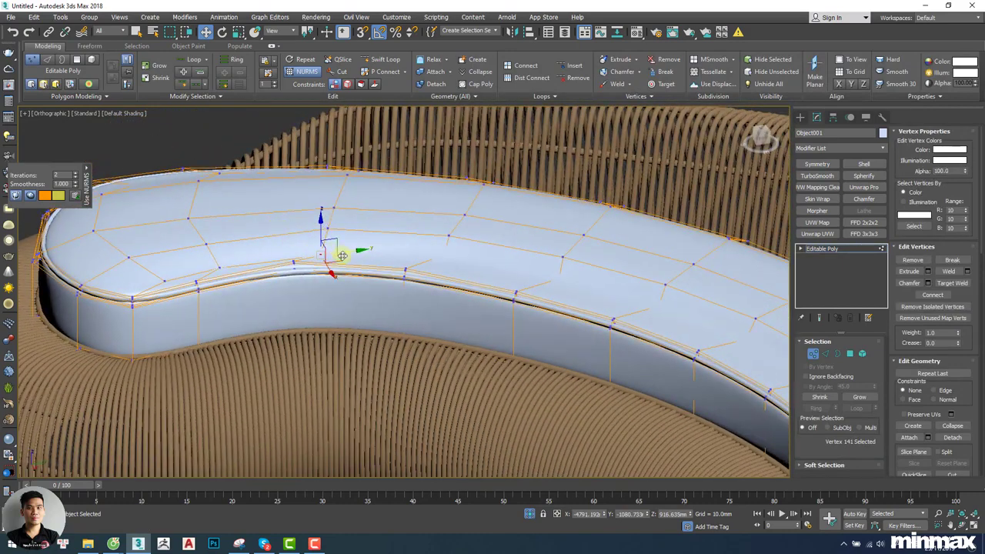
Smooth the top edge loop along the narrower cushion's inner curve with Set Flow.
key(2)
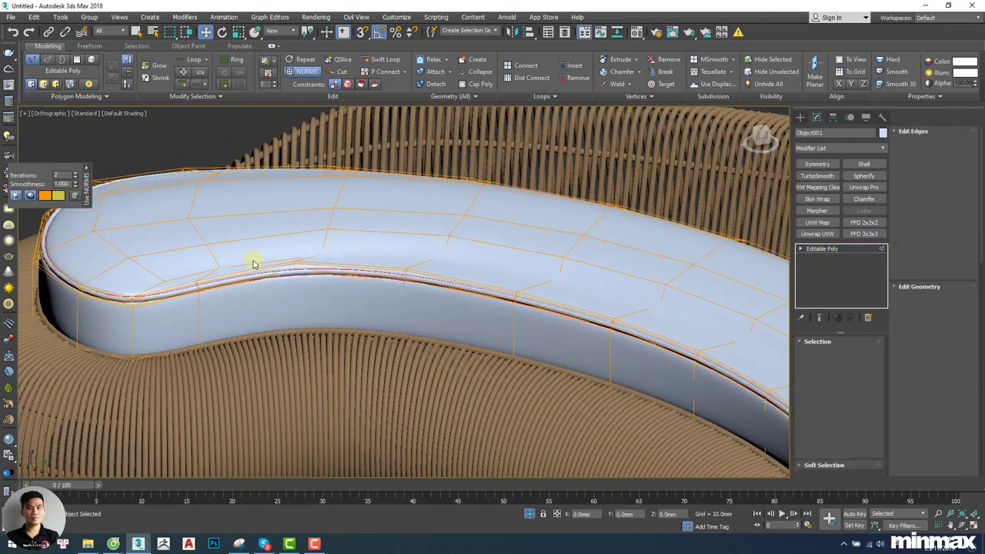
click(253, 262)
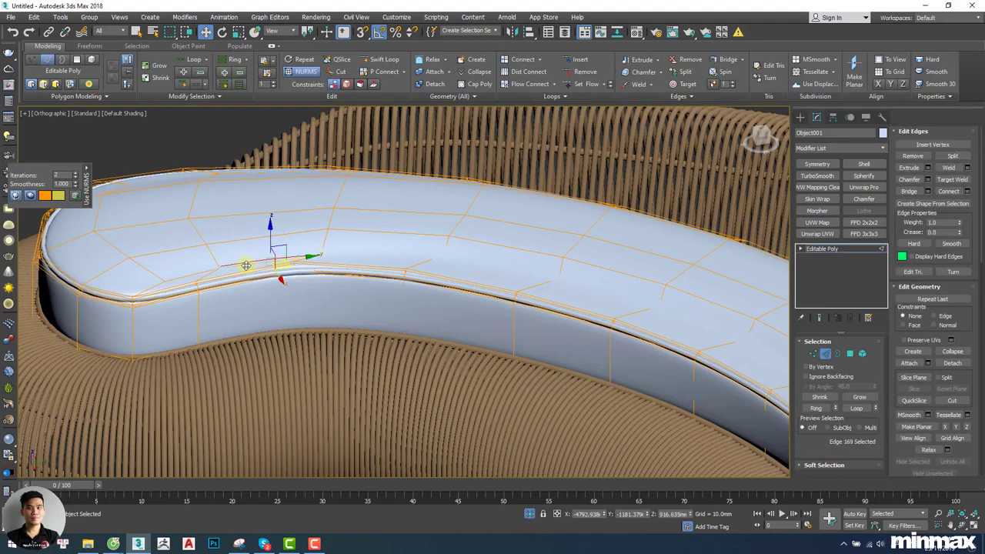
double_click(246, 265)
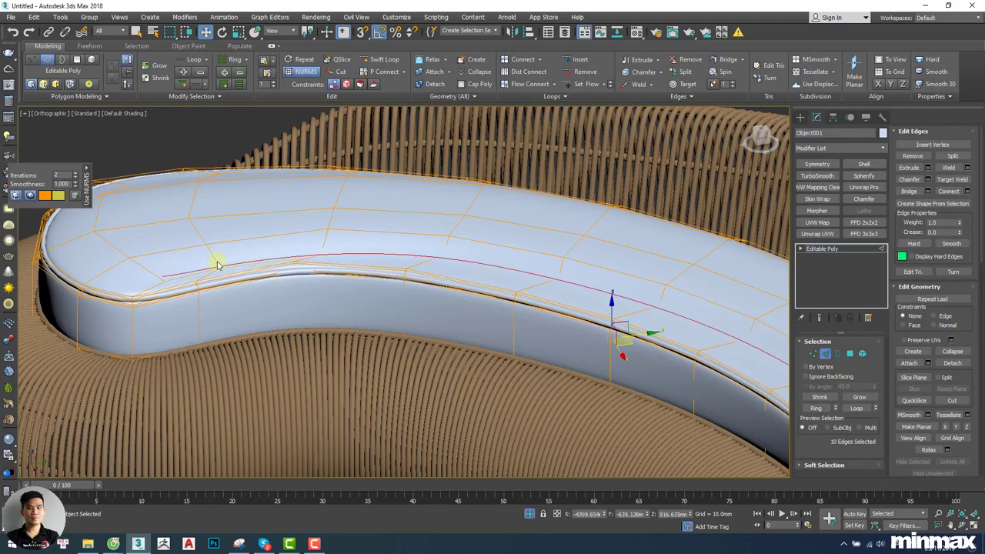
click(589, 86)
scroll(412, 254, down, 2)
key(1)
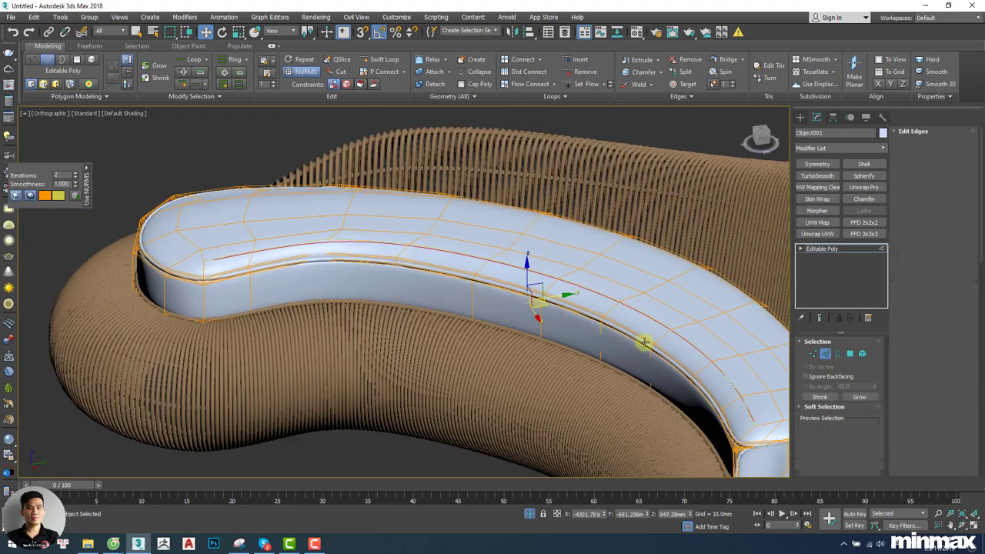
key(1)
Smooth the top edge loop along the wide-ended cushion's inner curve with Set Flow.
scroll(616, 323, down, 2)
scroll(615, 277, down, 3)
middle_drag(617, 327, 557, 205)
scroll(642, 249, up, 3)
key(F4)
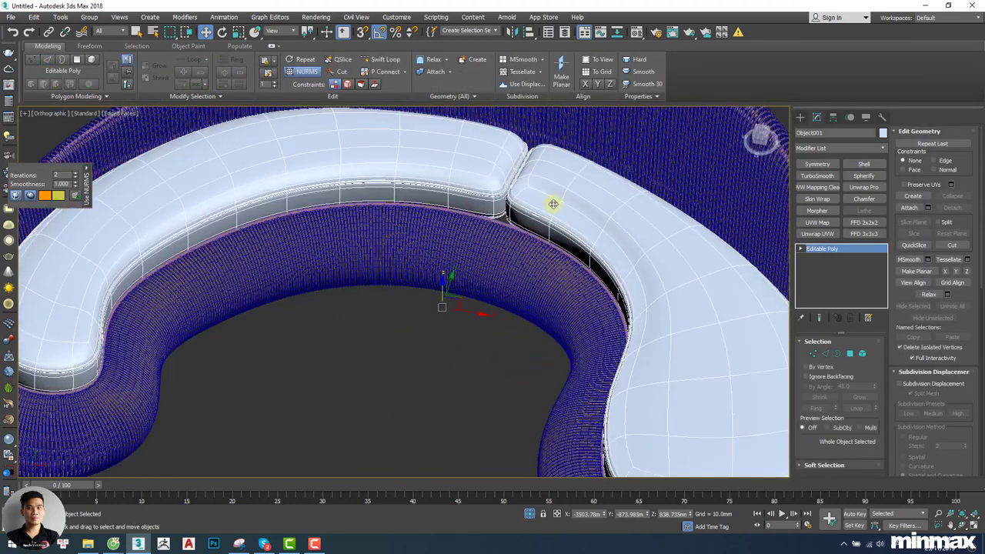
key(2)
key(F3)
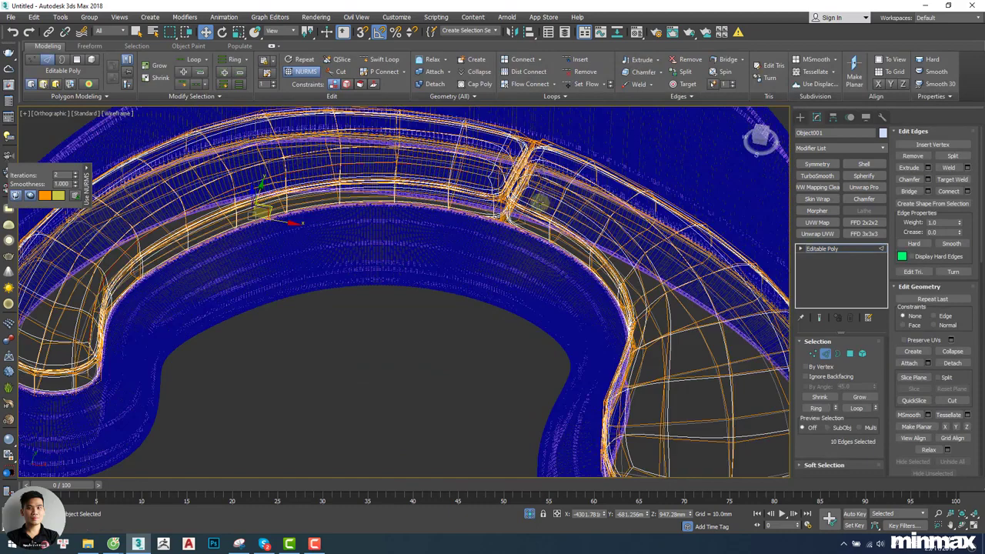
double_click(541, 203)
key(F3)
scroll(560, 221, up, 3)
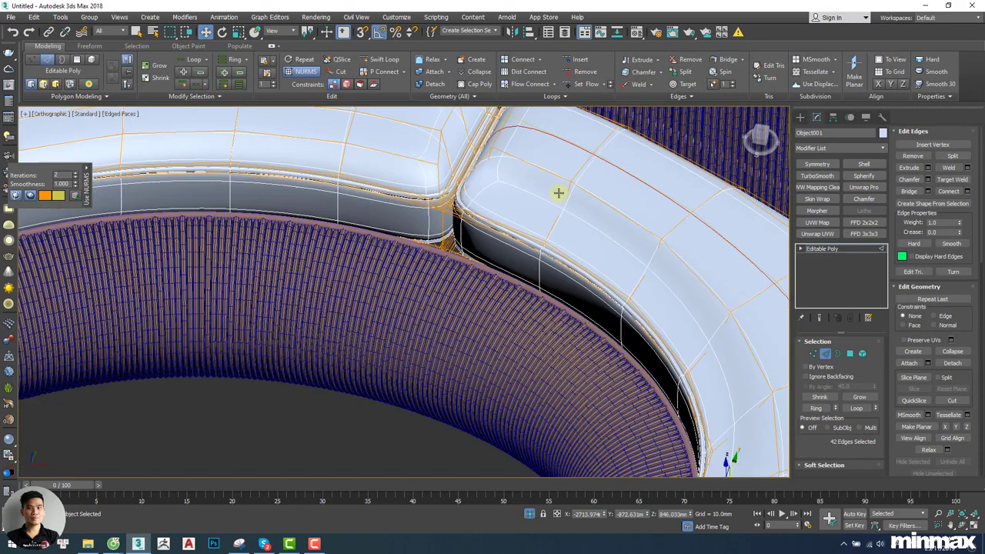
double_click(538, 191)
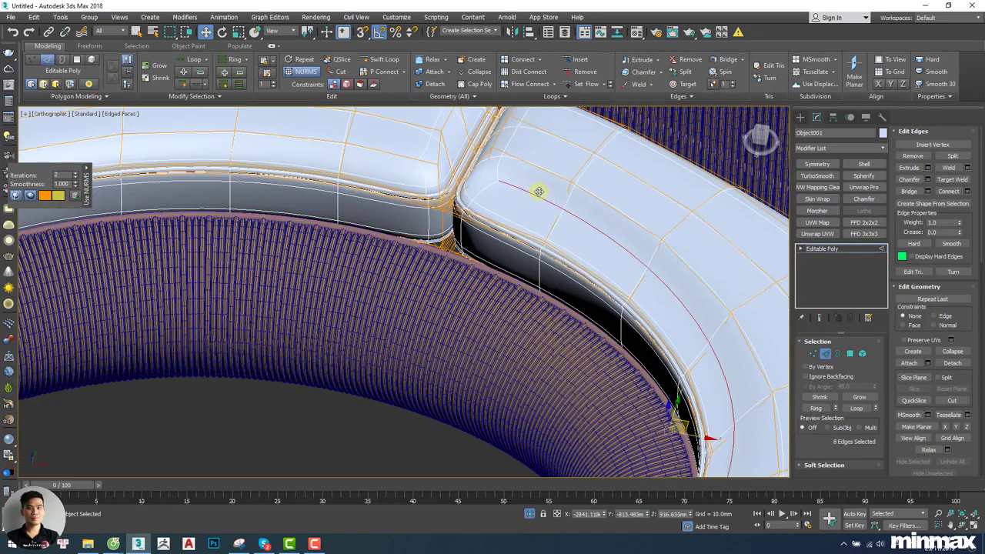
click(585, 84)
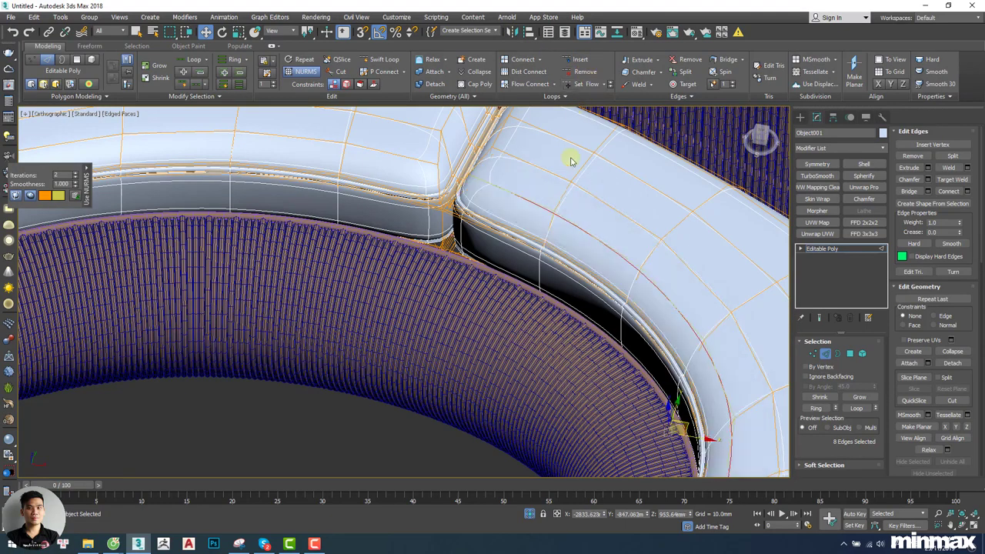
scroll(534, 200, down, 4)
alt+middle_drag(567, 218, 624, 233)
key(1)
key(1)
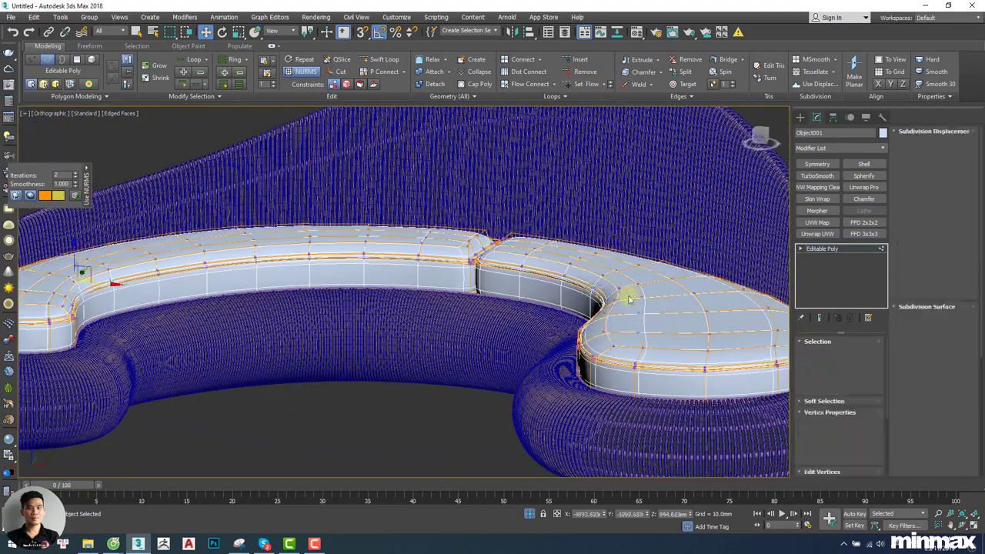
Compare the whole sofa and its cushion shapes with the seat cushions in the reference photo.
scroll(627, 297, down, 2)
key(F4)
mouse_move(628, 295)
alt+middle_down()
mouse_move(605, 293)
mouse_move(632, 277)
mouse_move(604, 283)
alt+middle_up()
scroll(605, 282, down, 3)
mouse_move(605, 283)
alt+middle_down()
mouse_move(576, 288)
mouse_move(609, 287)
alt+middle_up()
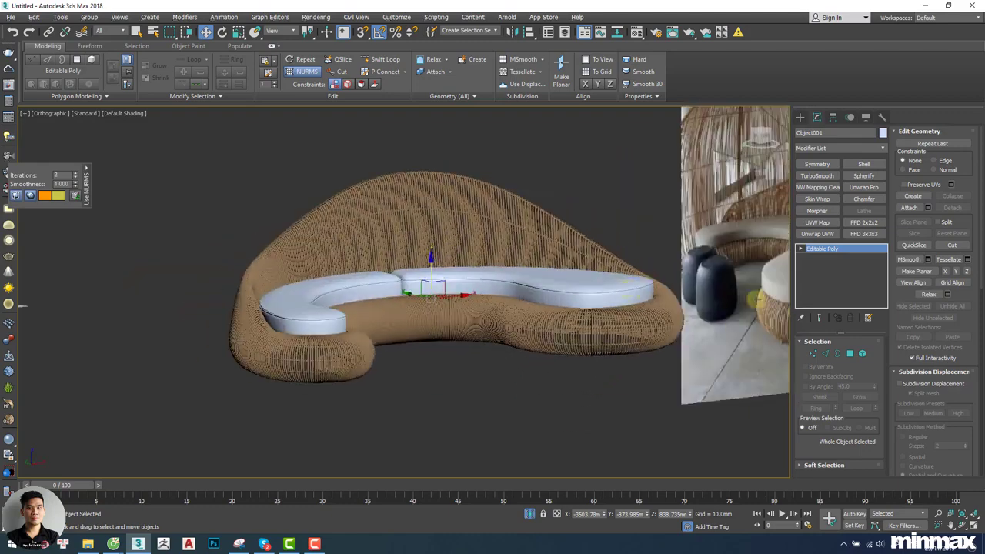
middle_drag(757, 299, 651, 347)
scroll(650, 346, up, 3)
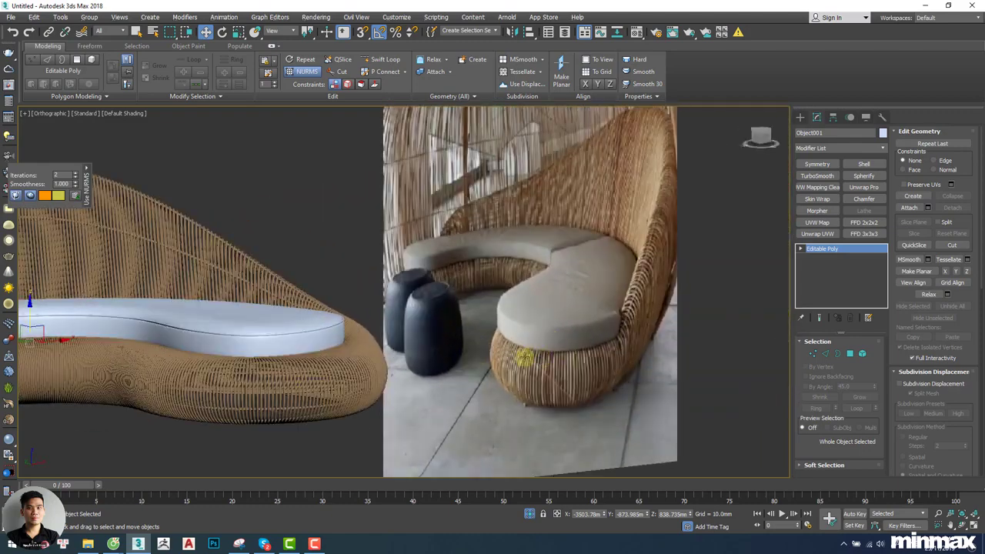
mouse_move(524, 358)
alt+middle_down()
mouse_move(688, 292)
mouse_move(597, 306)
mouse_move(582, 325)
alt+middle_up()
Turn off NURMS smoothing with edged faces shown and insert an edge loop around the middle of the cushions' sides.
key(F4)
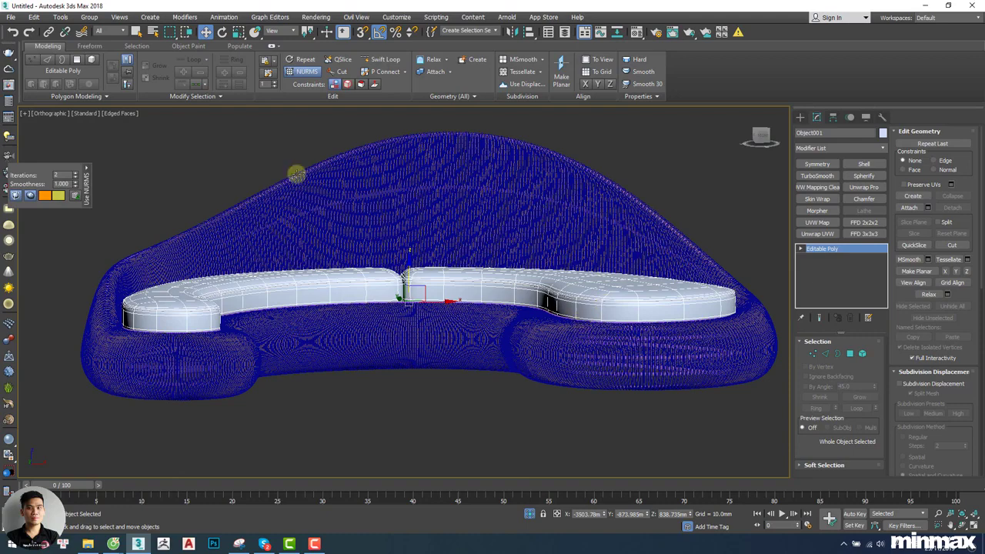
click(306, 71)
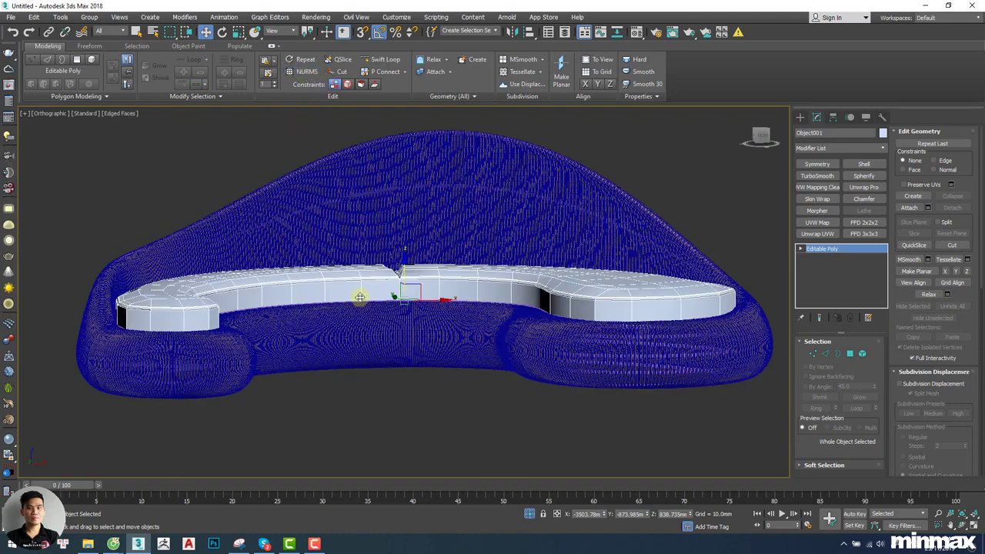
scroll(362, 292, up, 2)
key(2)
click(365, 289)
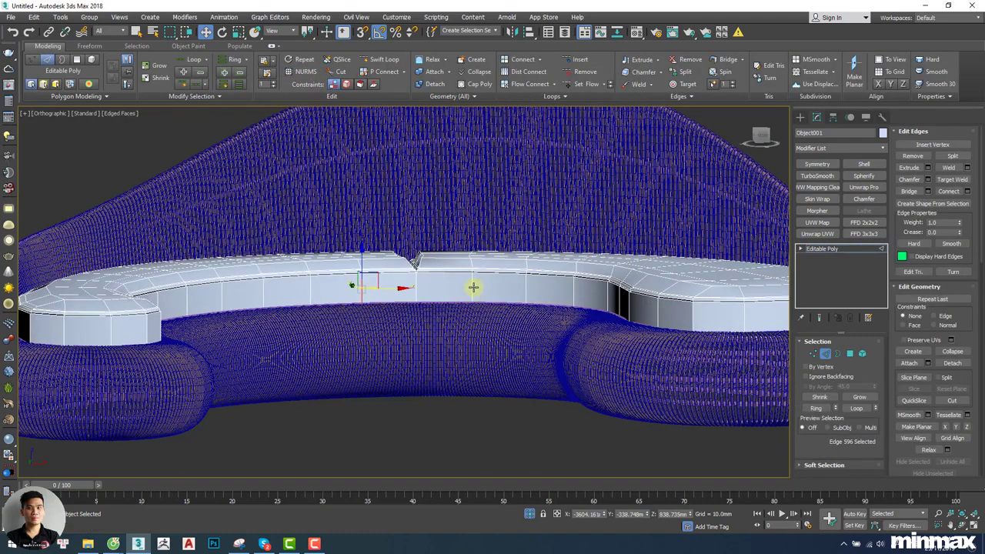
click(579, 60)
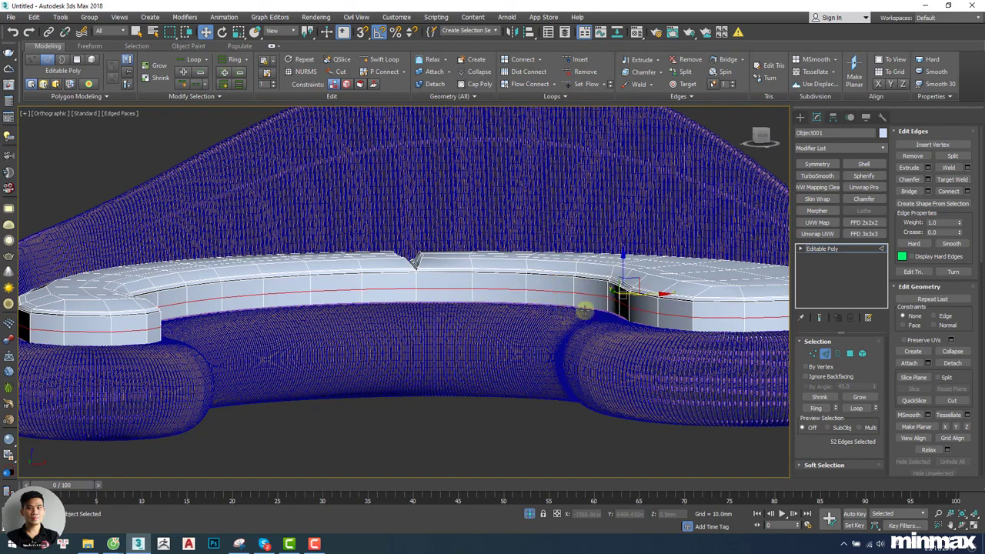
Bulge the selected side edge loop outward with a Push modifier collapsed into the Editable Poly, and turn NURMS smoothing back on.
alt+middle_drag(672, 317, 524, 326)
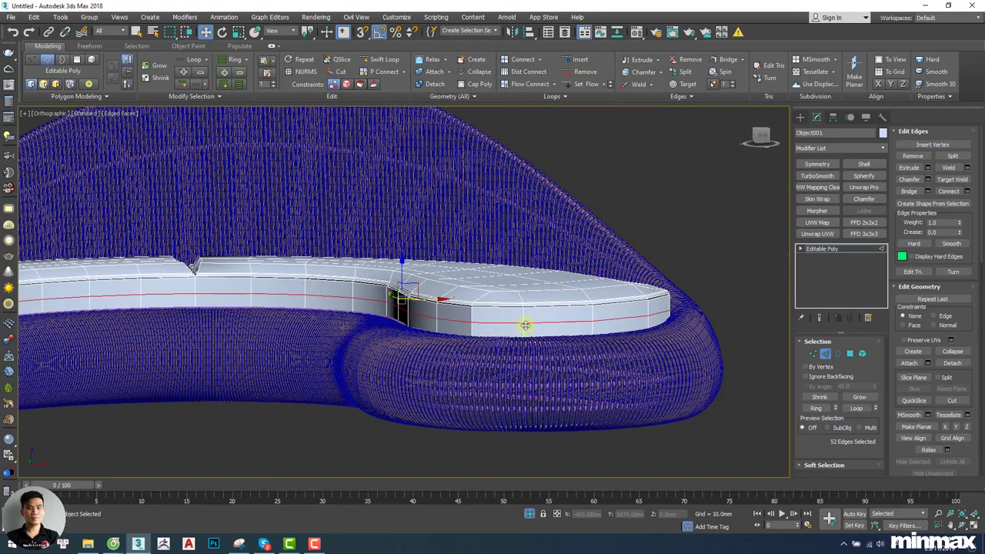
click(825, 147)
scroll(829, 179, down, 10)
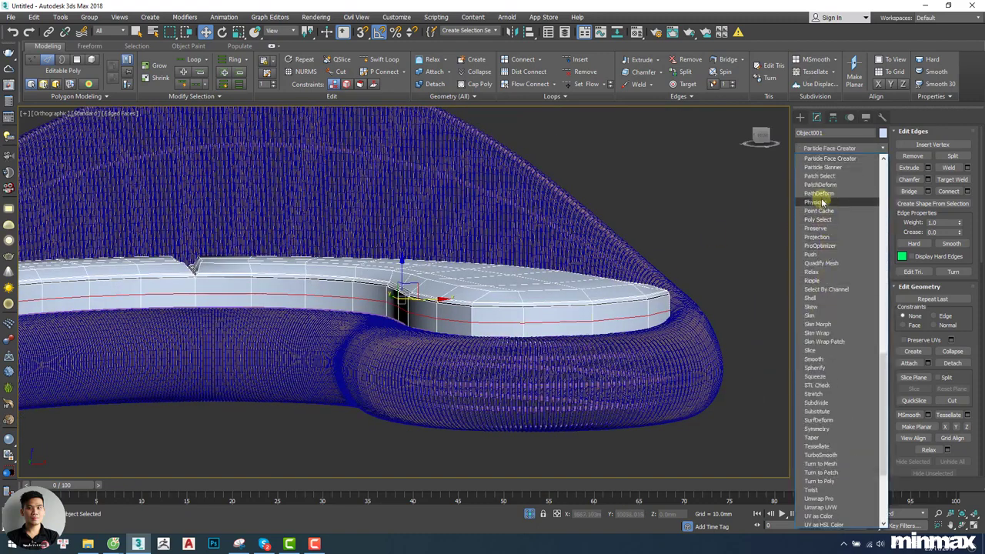
scroll(831, 182, down, 1)
click(819, 176)
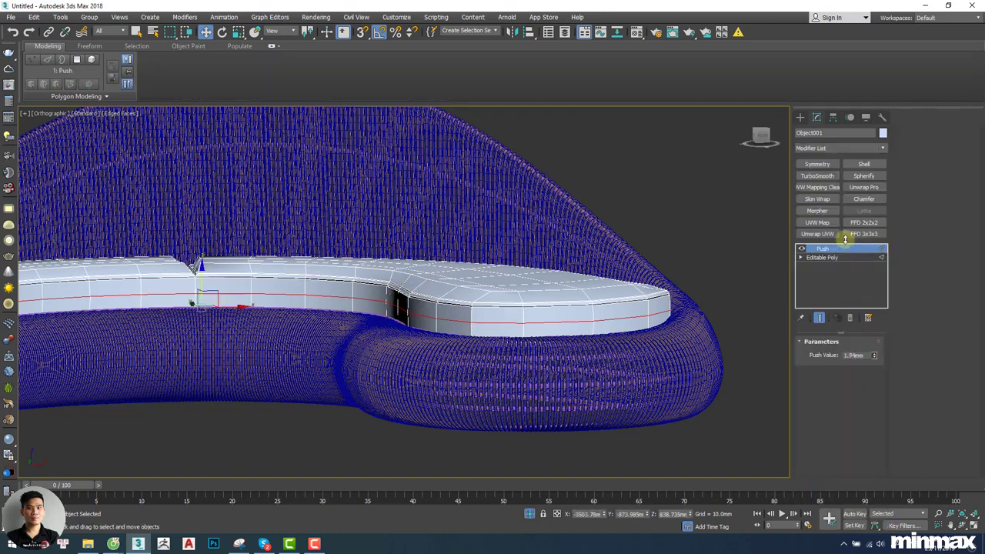
drag(845, 239, 681, 408)
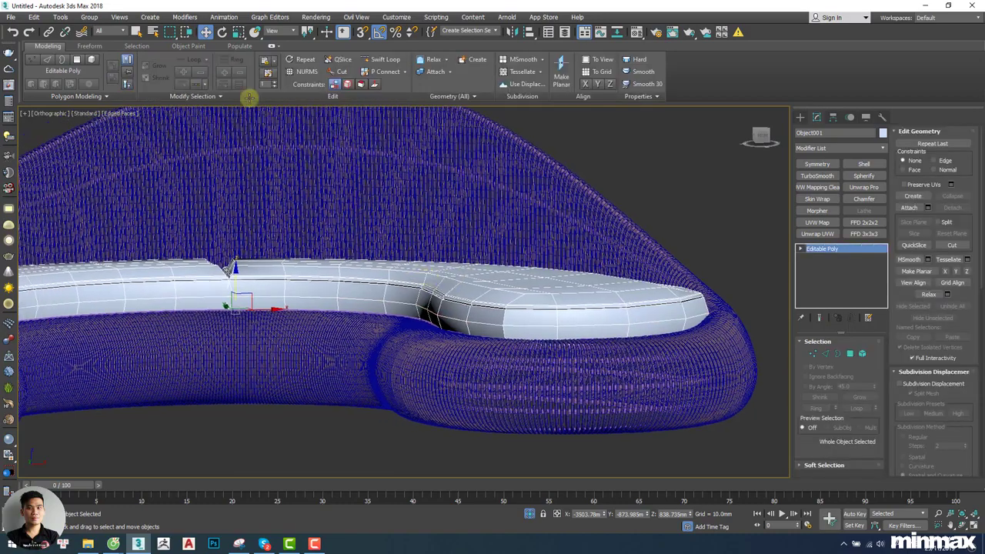
click(307, 72)
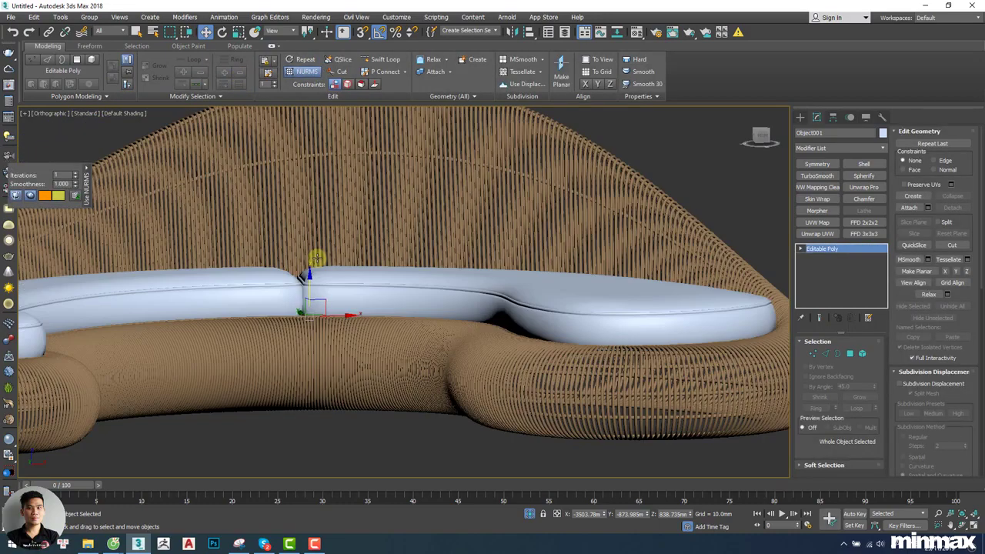
Set the cushions' NURMS iterations to 2 and show edged faces in the viewport.
alt+middle_drag(613, 349, 529, 282)
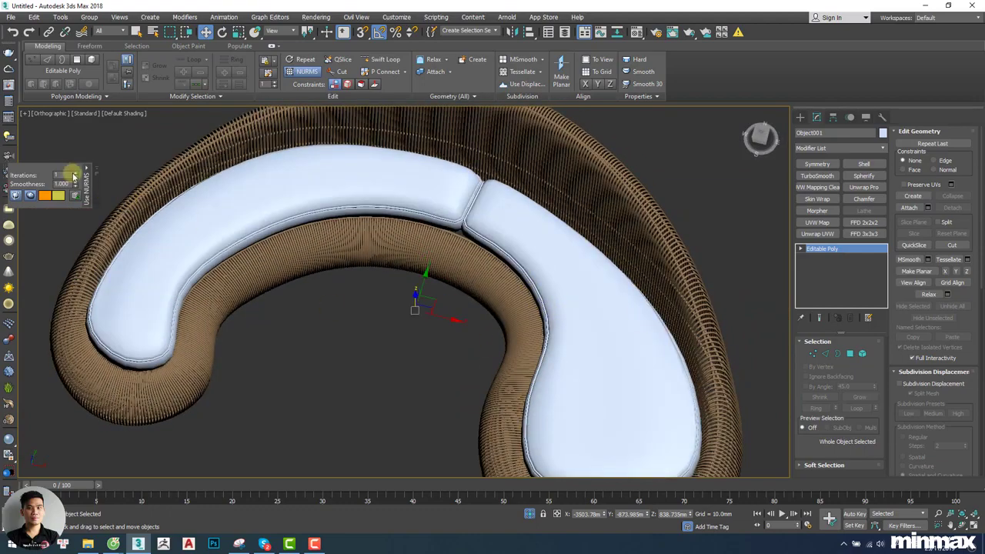
click(74, 174)
mouse_move(439, 188)
alt+middle_down()
mouse_move(457, 152)
mouse_move(418, 154)
mouse_move(416, 289)
mouse_move(426, 226)
mouse_move(165, 301)
mouse_move(205, 310)
alt+middle_up()
key(F4)
scroll(183, 329, up, 8)
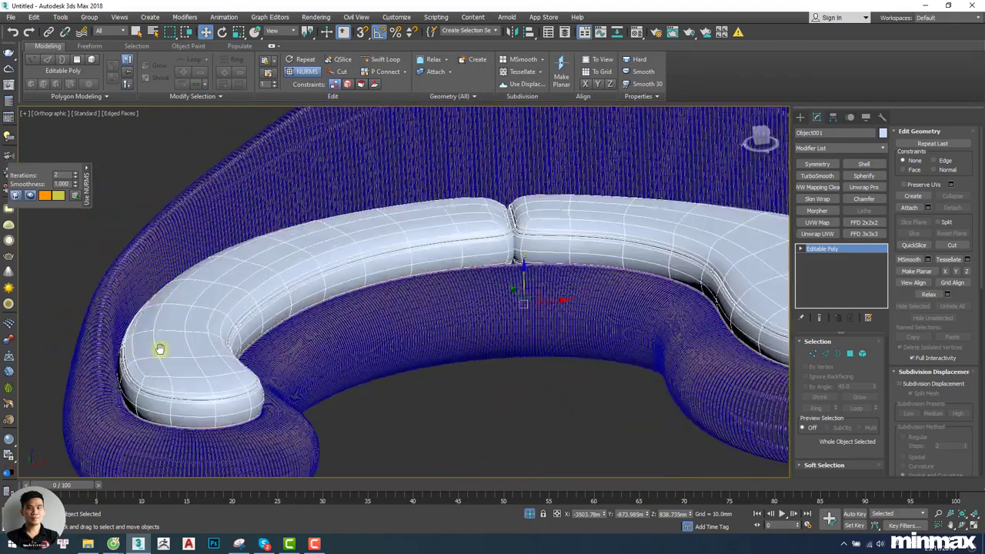
Apply Set Flow to the edge loop along the outer back rim of the narrow cushion's top surface.
key(2)
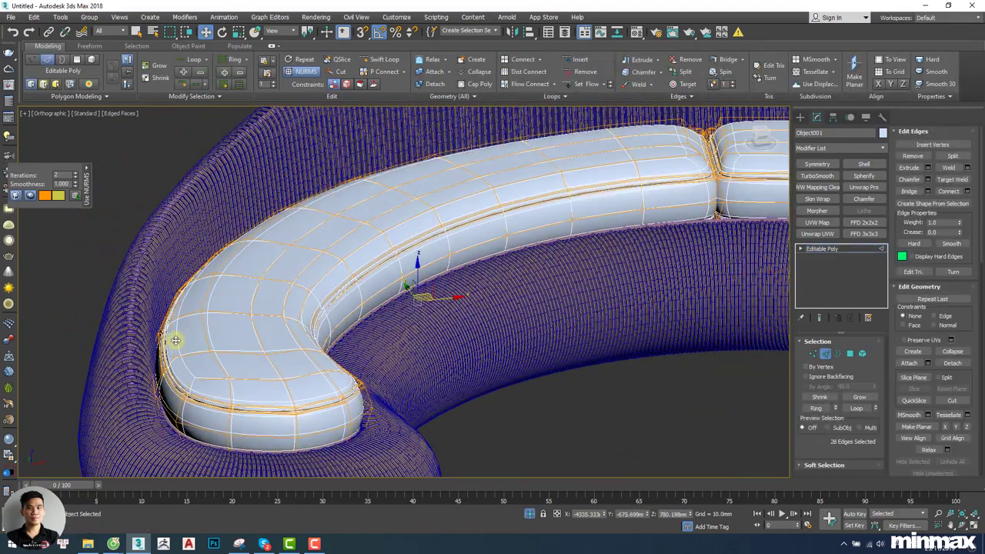
scroll(176, 340, up, 2)
key(F3)
double_click(169, 332)
alt+middle_drag(168, 331, 380, 336)
key(F3)
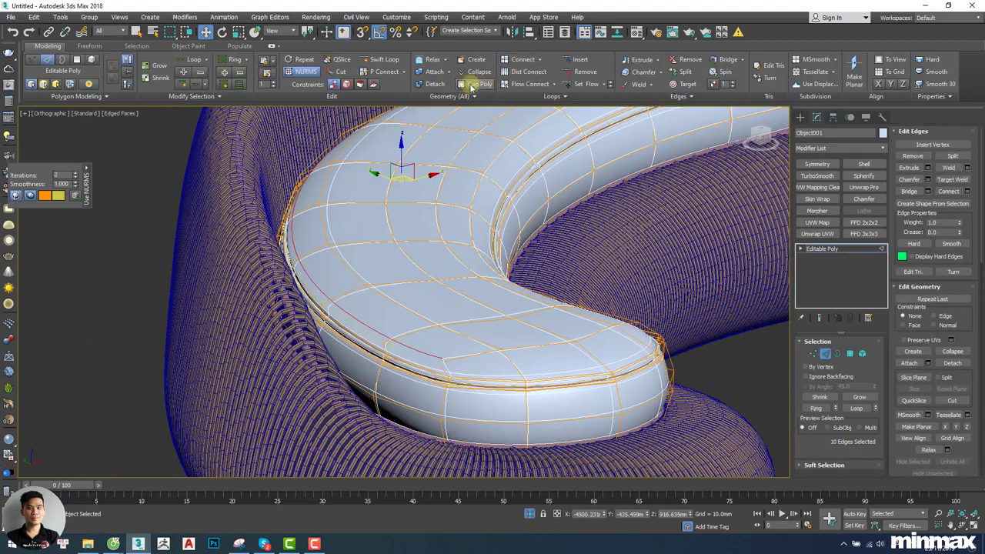
click(588, 84)
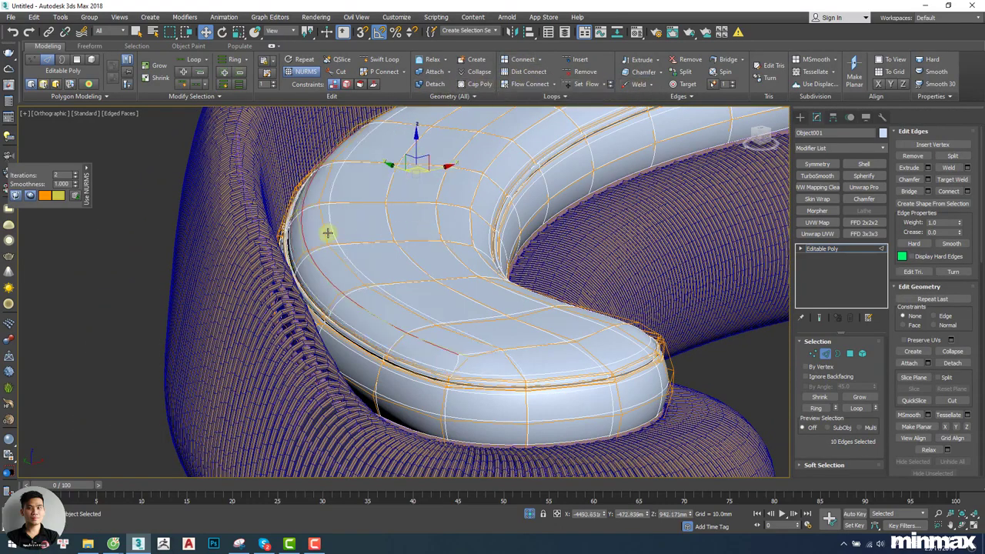
key(2)
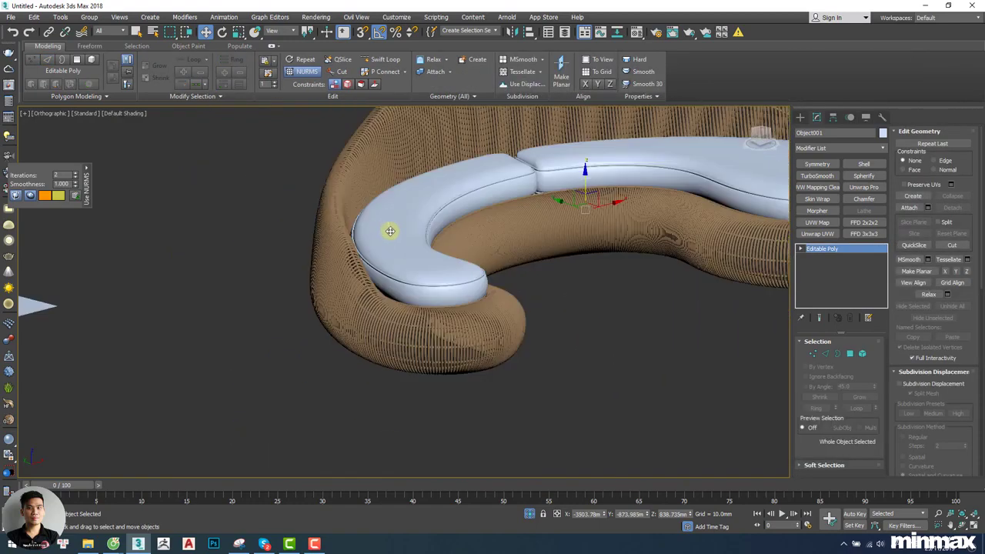
Assign the unused 08 - Default material to the seat cushions.
alt+middle_drag(390, 230, 537, 266)
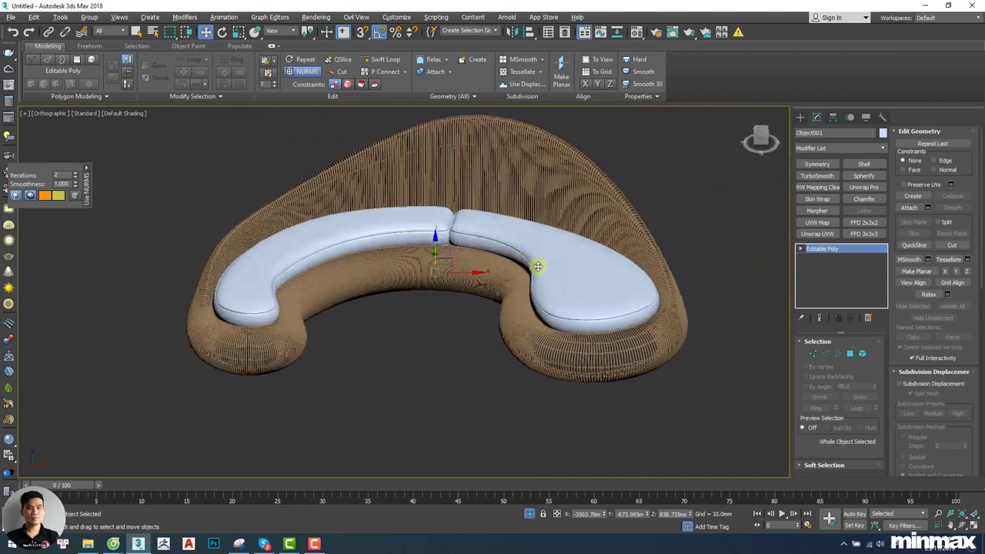
key(m)
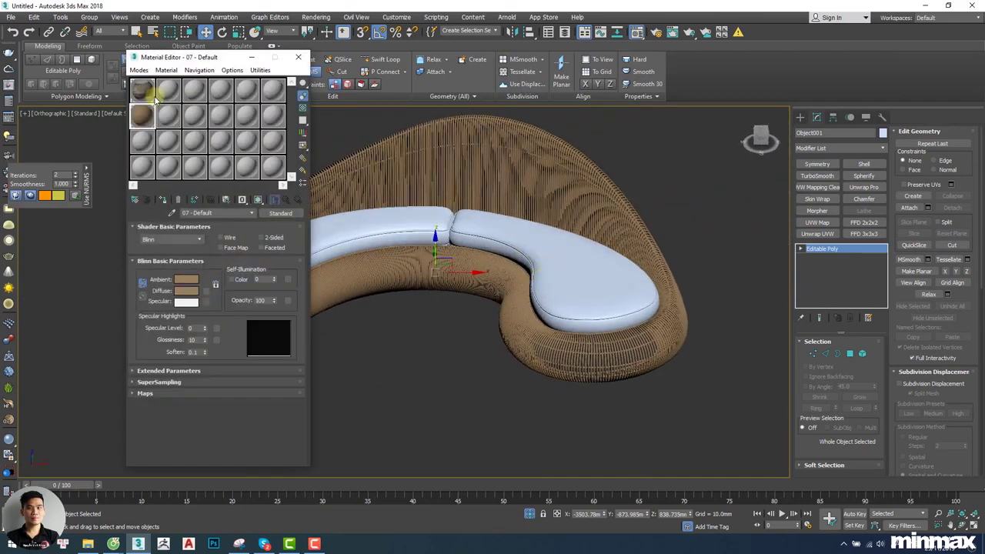
click(168, 115)
click(164, 199)
mouse_move(607, 257)
alt+middle_down()
mouse_move(591, 267)
mouse_move(580, 286)
mouse_move(589, 293)
mouse_move(592, 266)
alt+middle_up()
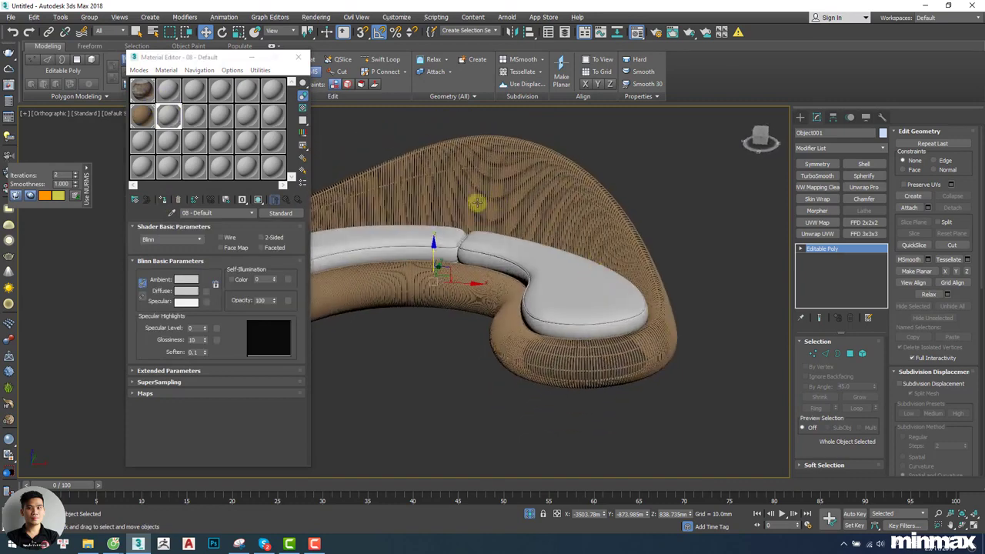
key(m)
alt+middle_drag(468, 226, 488, 306)
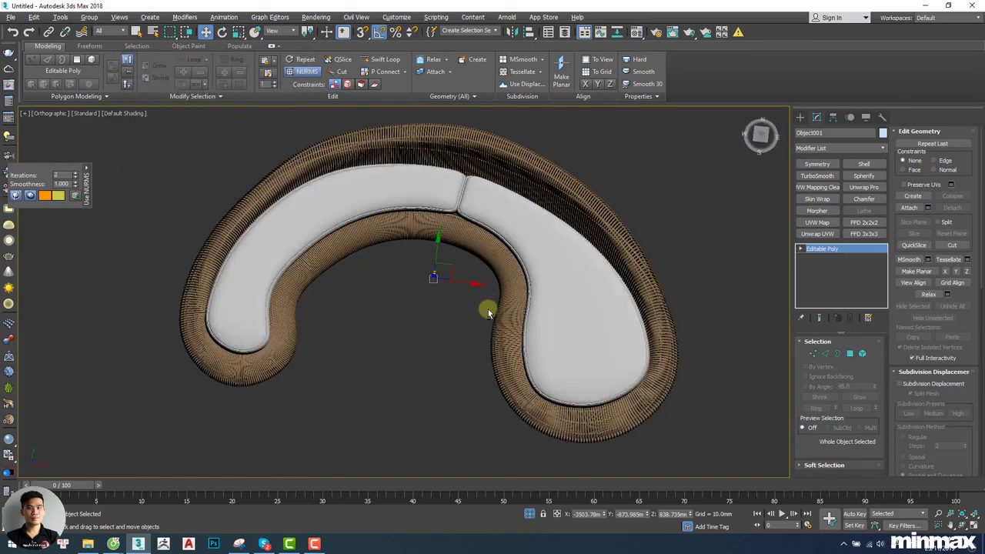
Deselect the cushions and compare the sofa's shape and cushions with the reference photo.
click(461, 300)
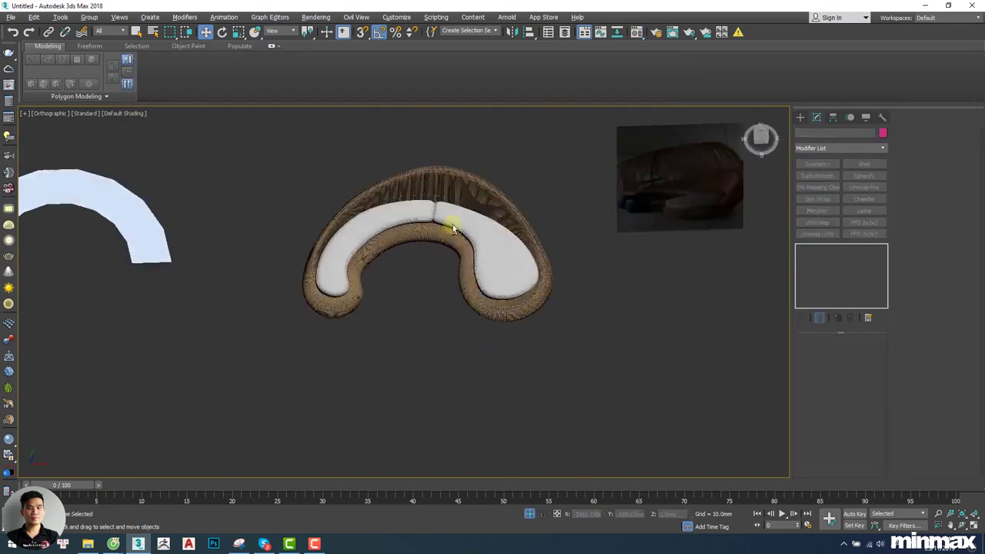
alt+middle_drag(471, 304, 481, 245)
middle_drag(662, 235, 587, 248)
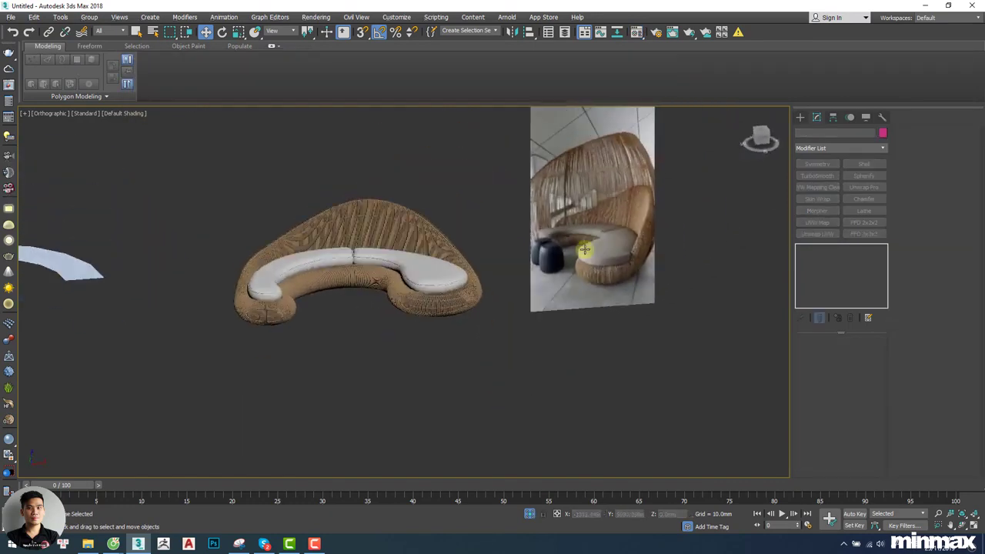
scroll(644, 224, up, 4)
scroll(526, 231, up, 2)
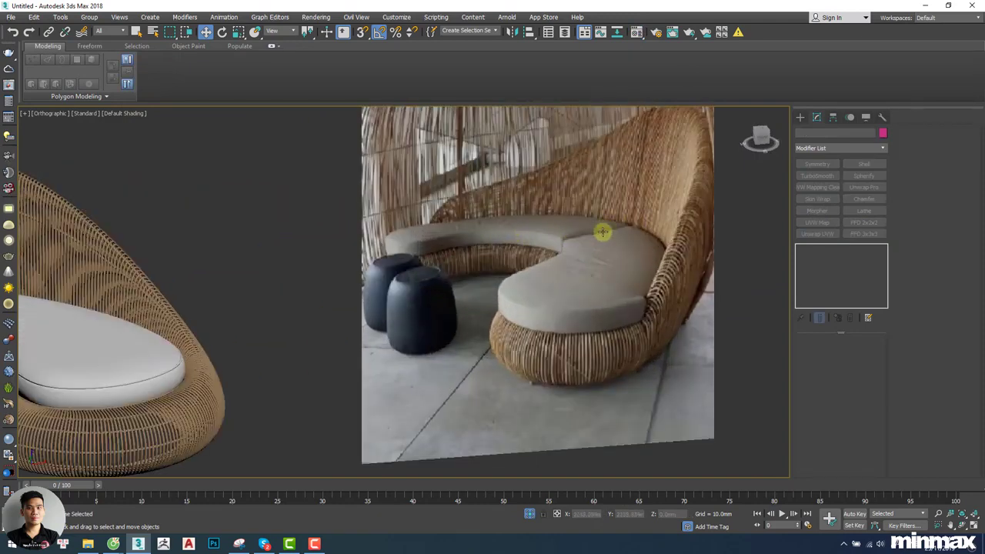
middle_drag(320, 335, 747, 307)
scroll(589, 303, down, 3)
alt+middle_drag(571, 303, 277, 338)
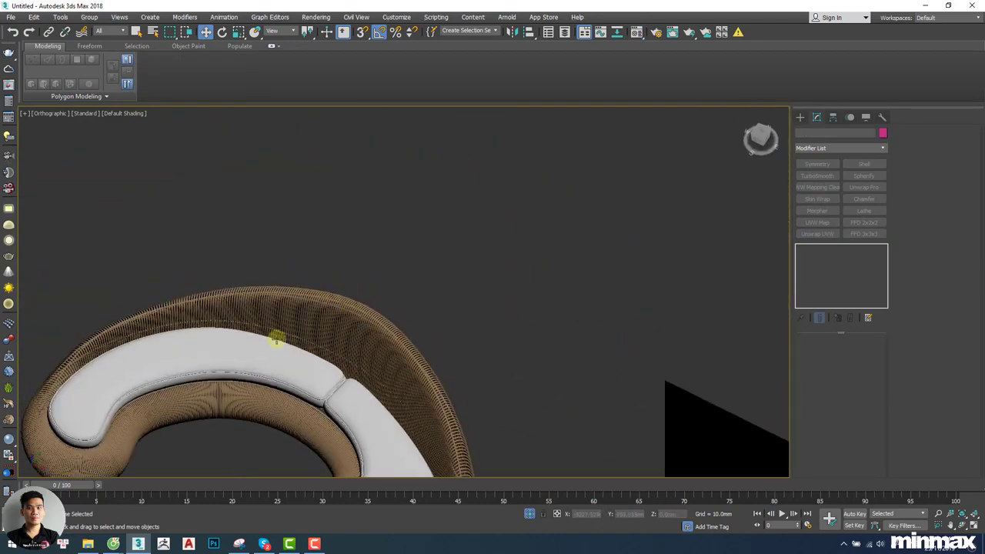
middle_drag(291, 397, 351, 269)
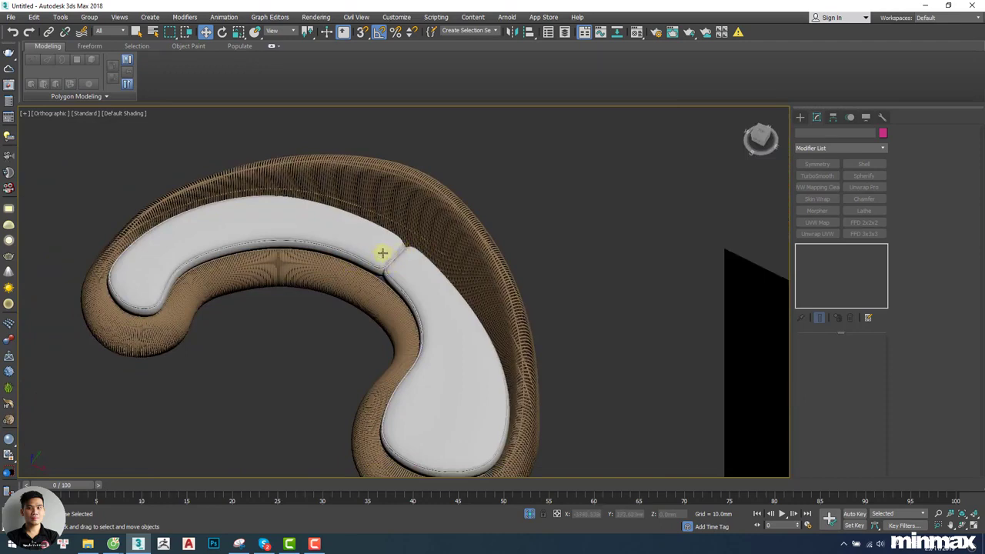
Turn off NURMS smoothing on the seat cushions with edged faces shown.
click(379, 261)
mouse_move(396, 257)
alt+middle_down()
mouse_move(389, 292)
mouse_move(384, 266)
mouse_move(351, 292)
mouse_move(377, 239)
alt+middle_up()
key(F4)
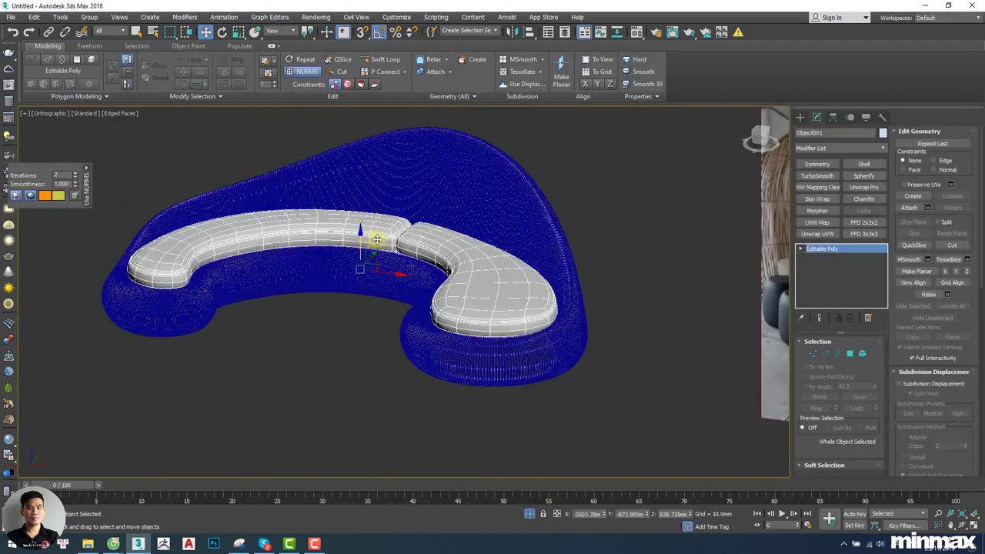
click(297, 74)
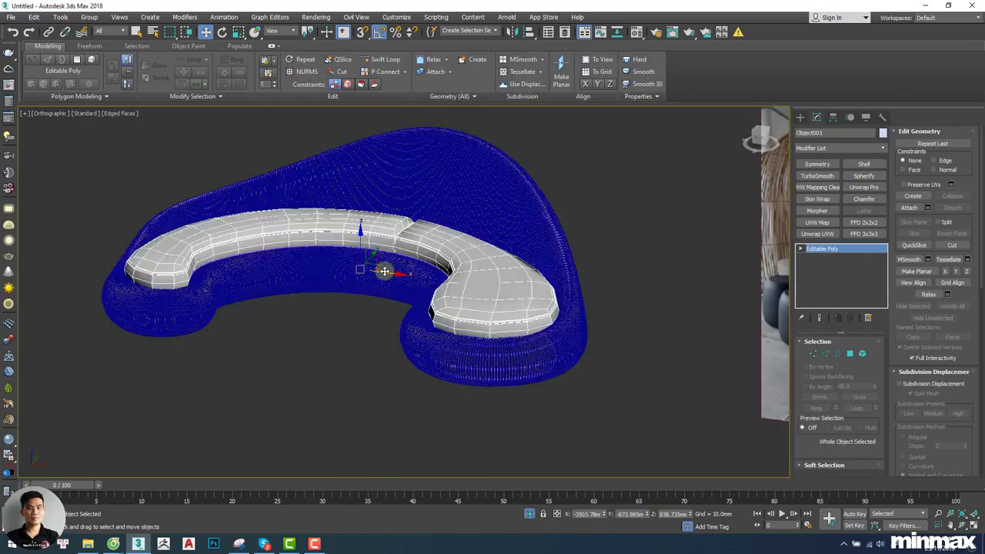
Delete the TurboSmooth modifier from the woven wicker body, Shape001.
scroll(392, 243, up, 5)
click(375, 321)
scroll(421, 296, down, 3)
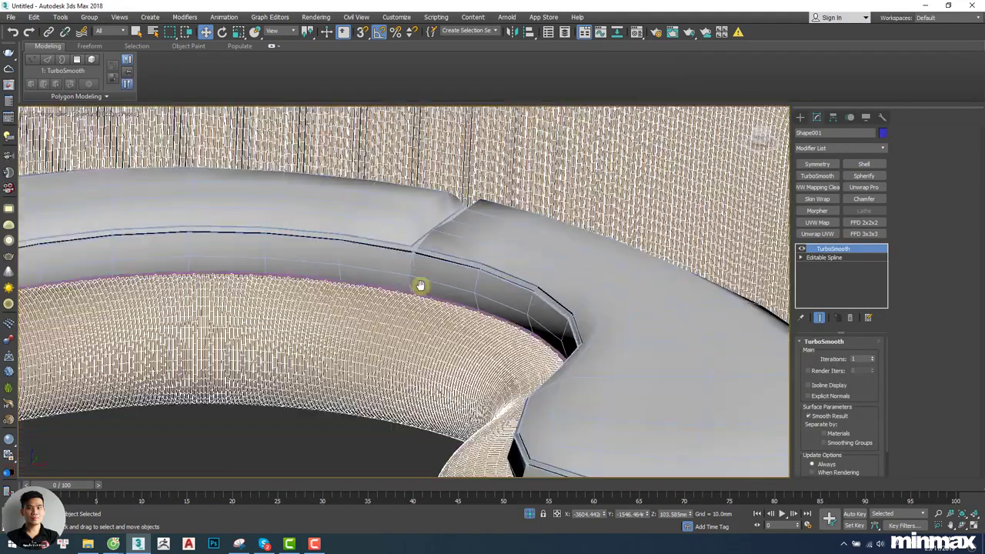
alt+middle_drag(477, 305, 488, 306)
scroll(477, 302, up, 6)
right_click(478, 292)
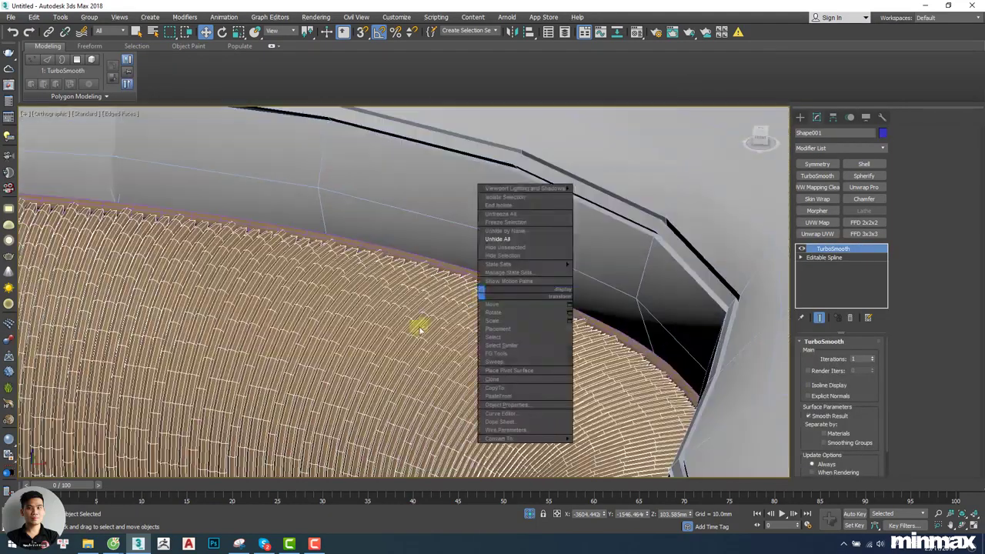
click(371, 331)
right_click(837, 254)
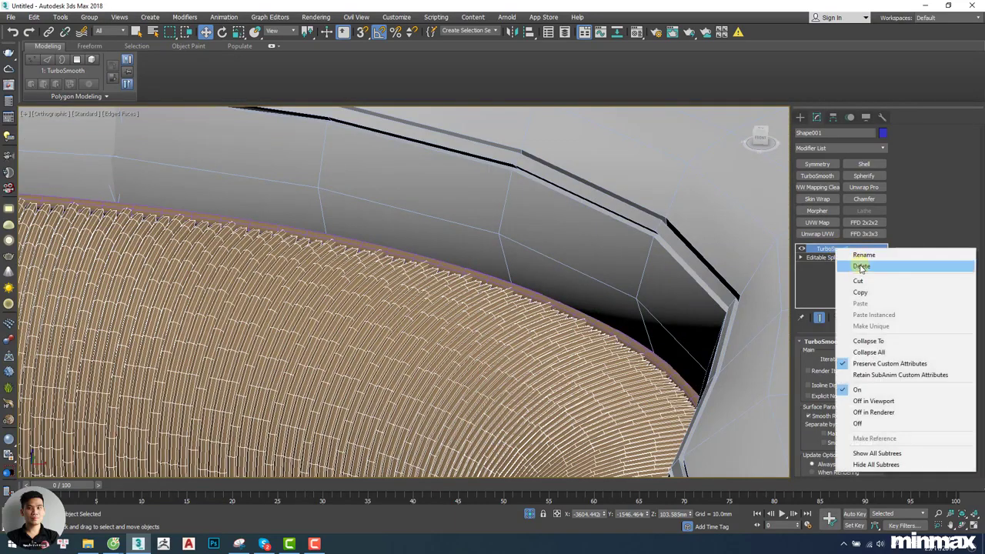
click(837, 264)
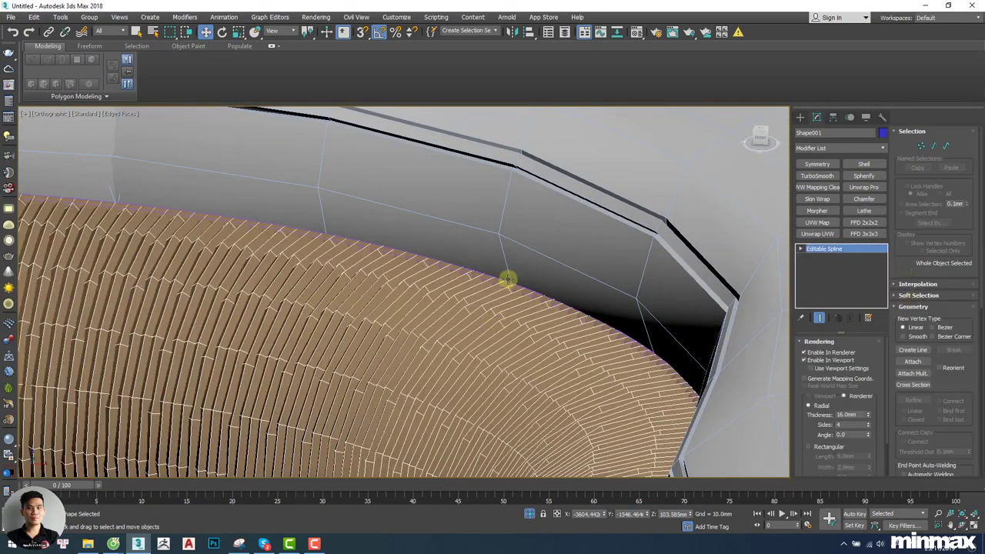
right_click(508, 279)
click(488, 297)
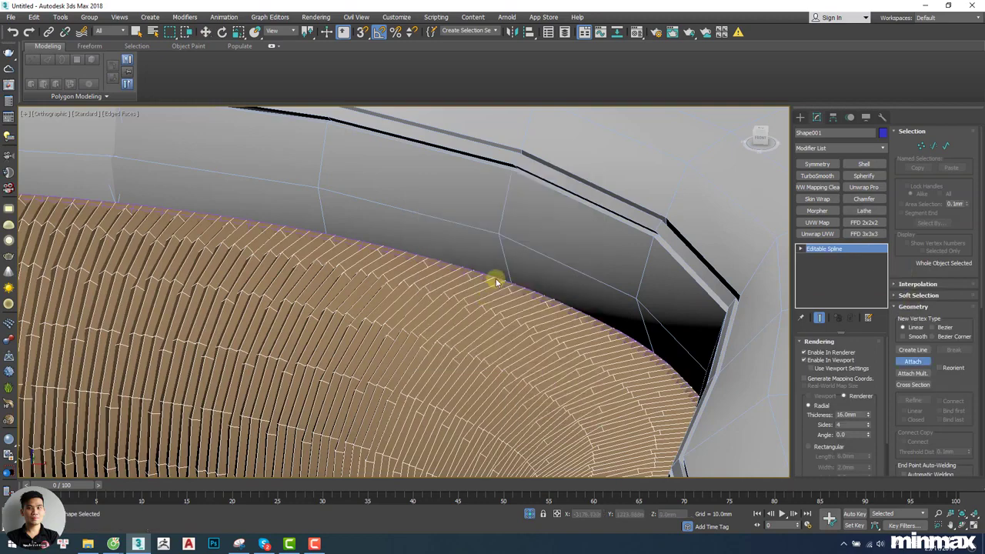
scroll(497, 280, up, 5)
middle_drag(501, 266, 509, 240)
scroll(508, 241, down, 4)
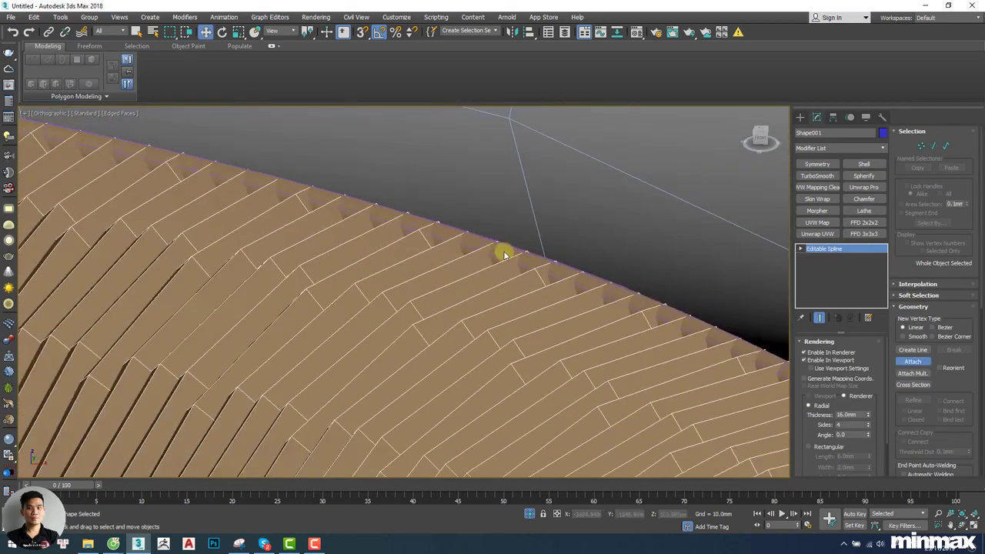
key(w)
Delete the TurboSmooth modifier from the thin rim spline along the wicker's edge, Shape002.
click(501, 251)
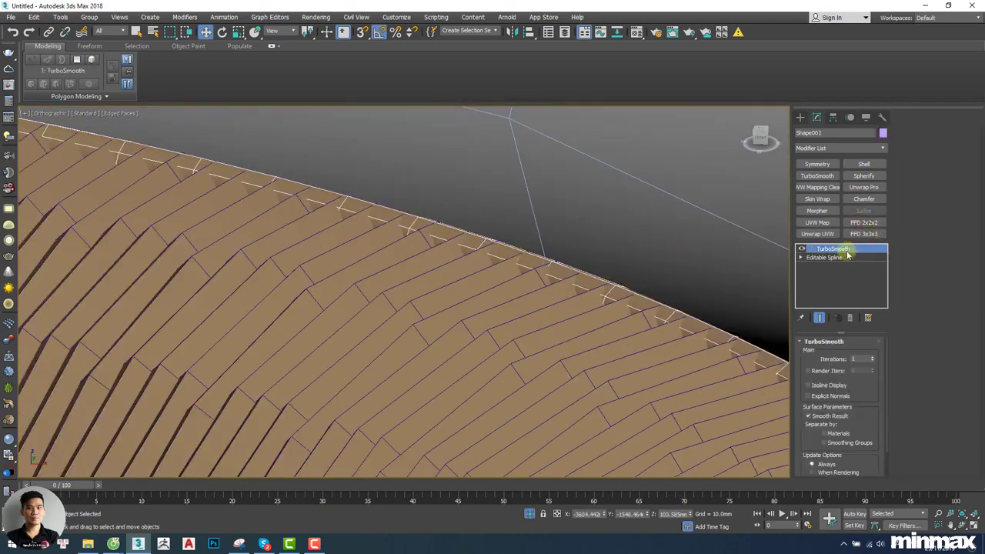
right_click(847, 251)
click(868, 267)
Attach the thin rim spline to the wicker body spline, Shape001.
click(399, 296)
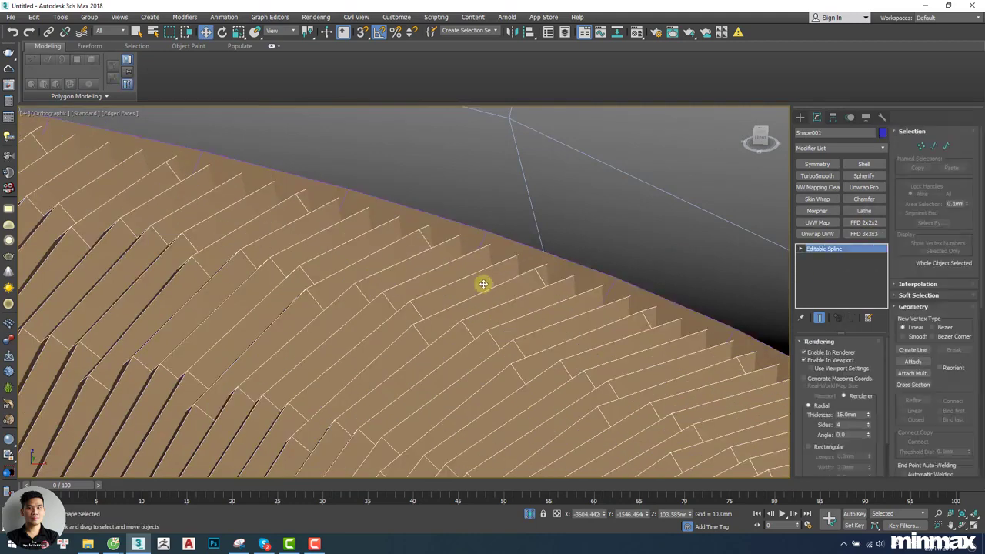
right_click(483, 284)
click(464, 296)
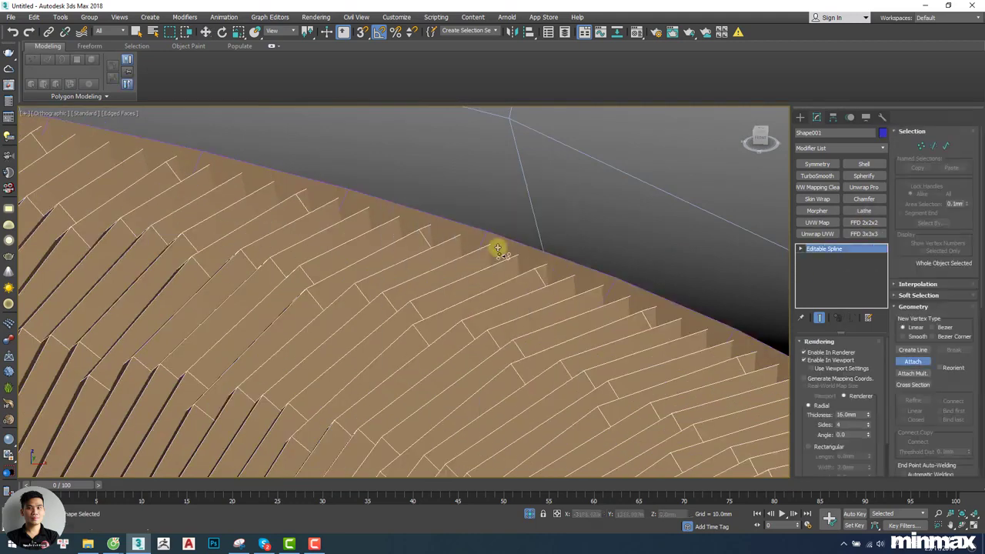
scroll(491, 250, down, 6)
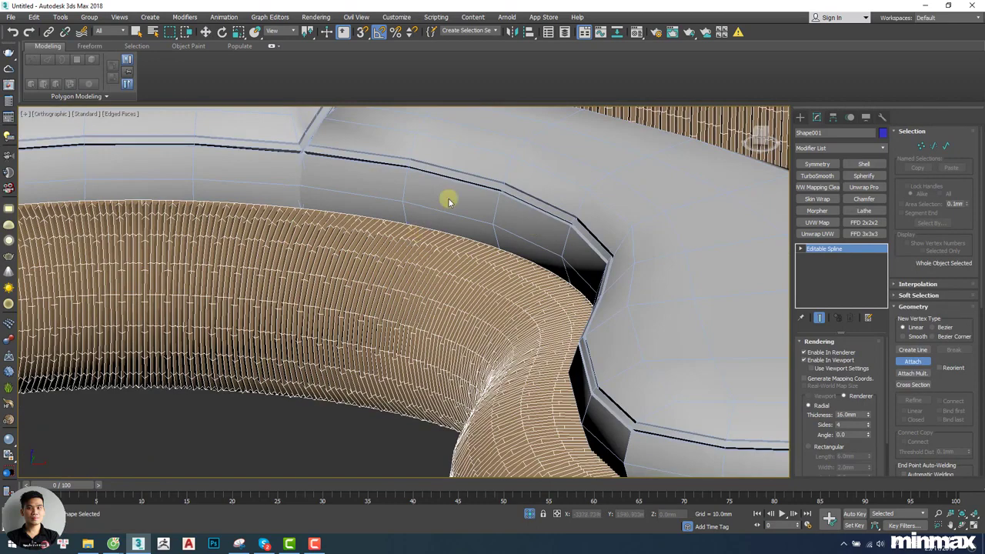
alt+middle_drag(449, 201, 503, 247)
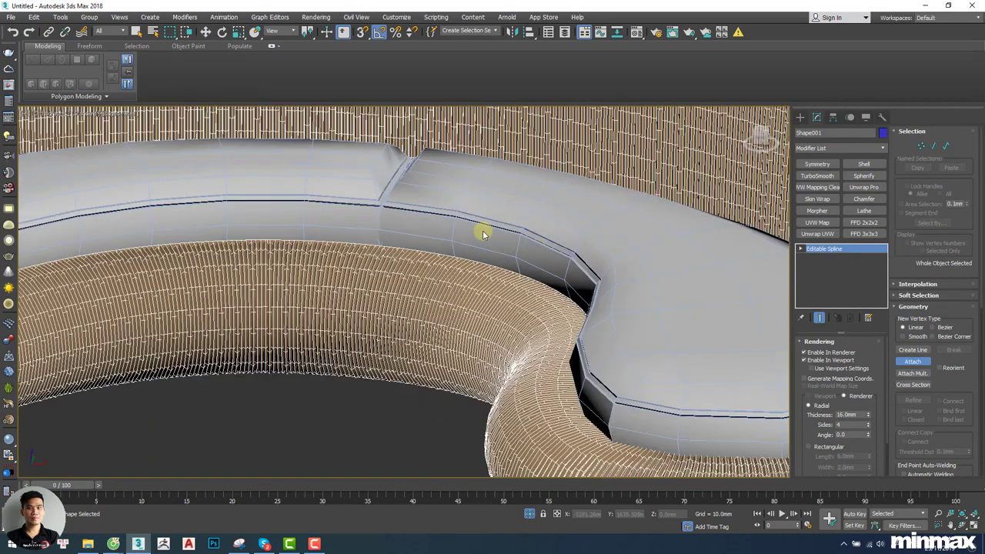
scroll(496, 256, down, 8)
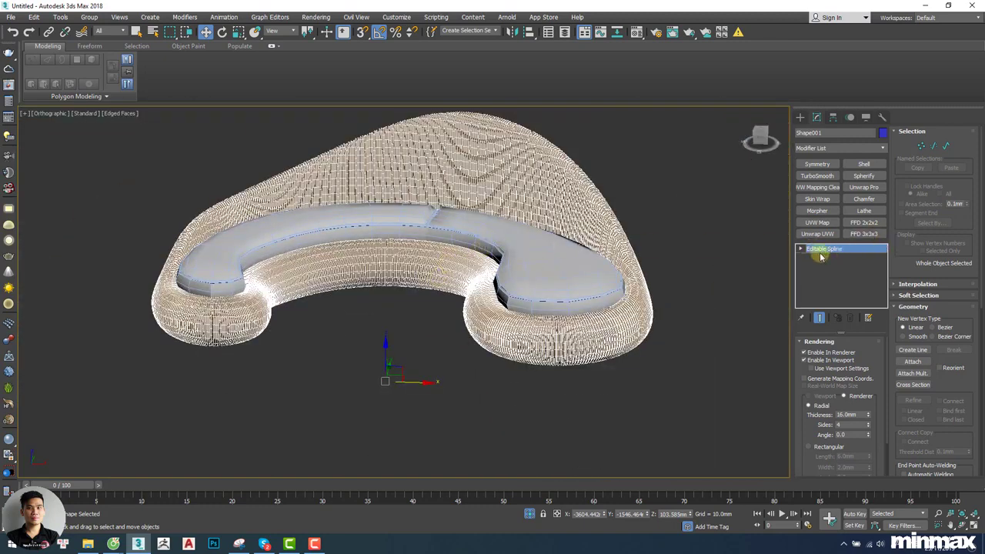
Convert the combined wicker spline to an Editable Poly.
right_click(414, 262)
mouse_move(512, 408)
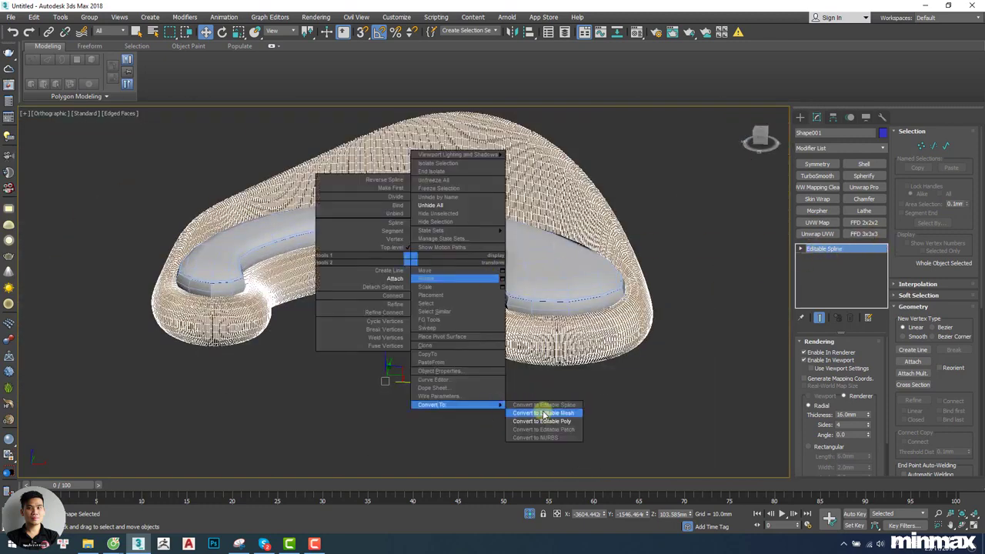
click(549, 424)
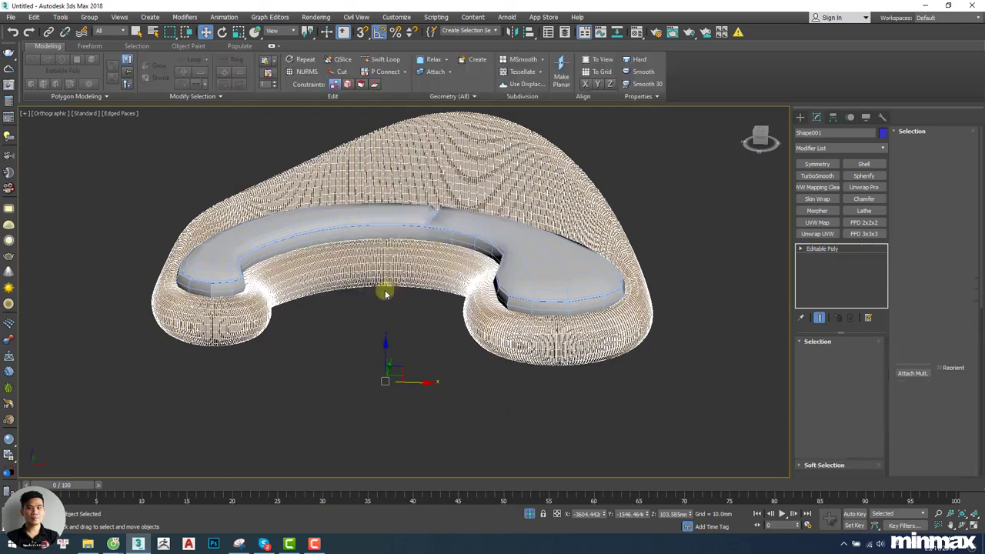
Attach the seat cushions to the wicker poly using Match Material to Material IDs, and frame the sofa in the Top view.
right_click(389, 281)
click(379, 191)
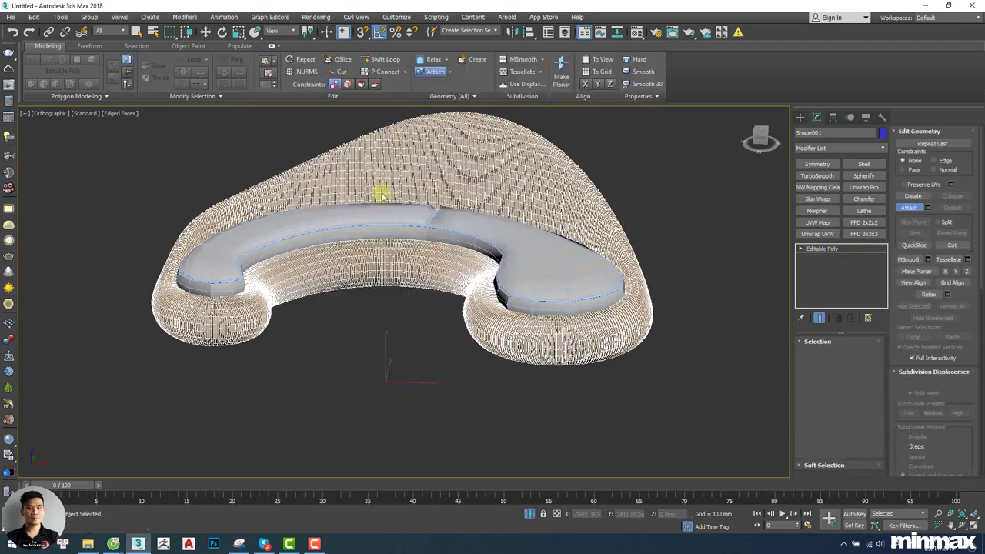
click(426, 229)
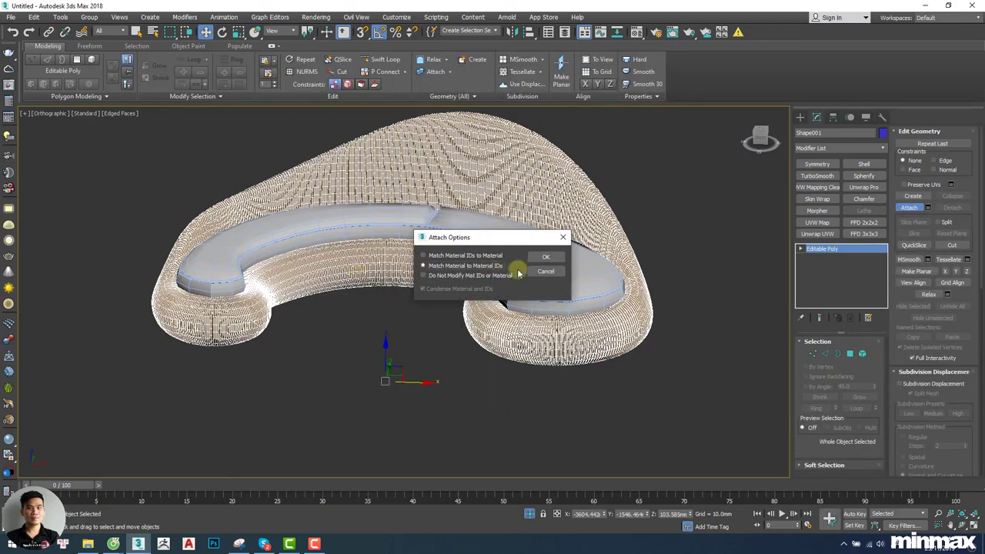
click(547, 257)
alt+middle_drag(468, 260, 435, 291)
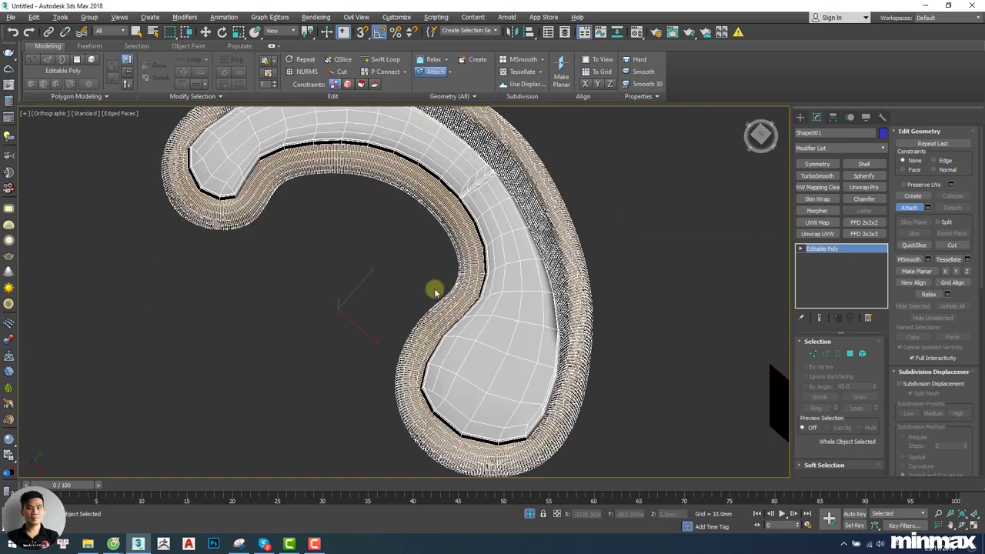
key(t)
key(z)
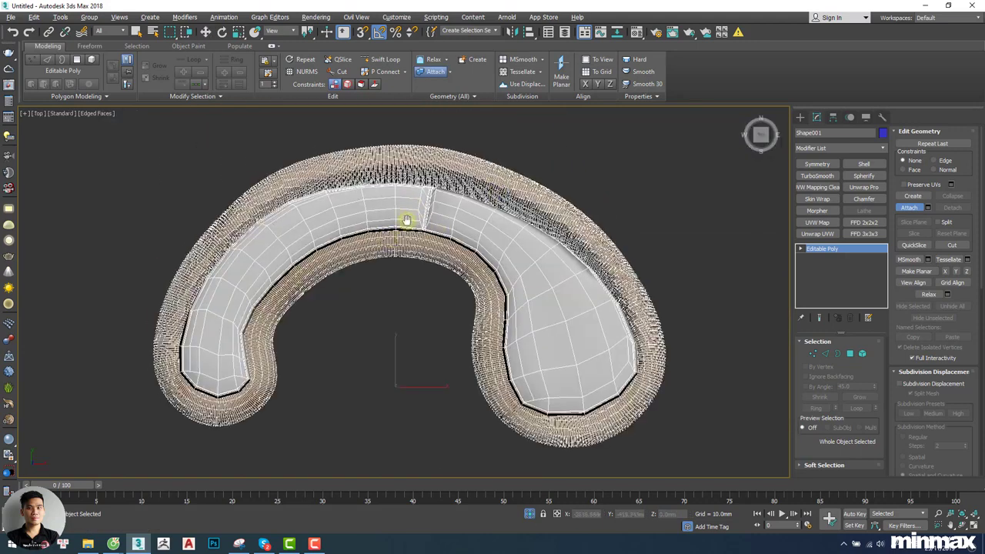
Activate the Freeform Shift brush with Full Strength 1 and Falloff 459 for reshaping the combined sofa.
click(89, 46)
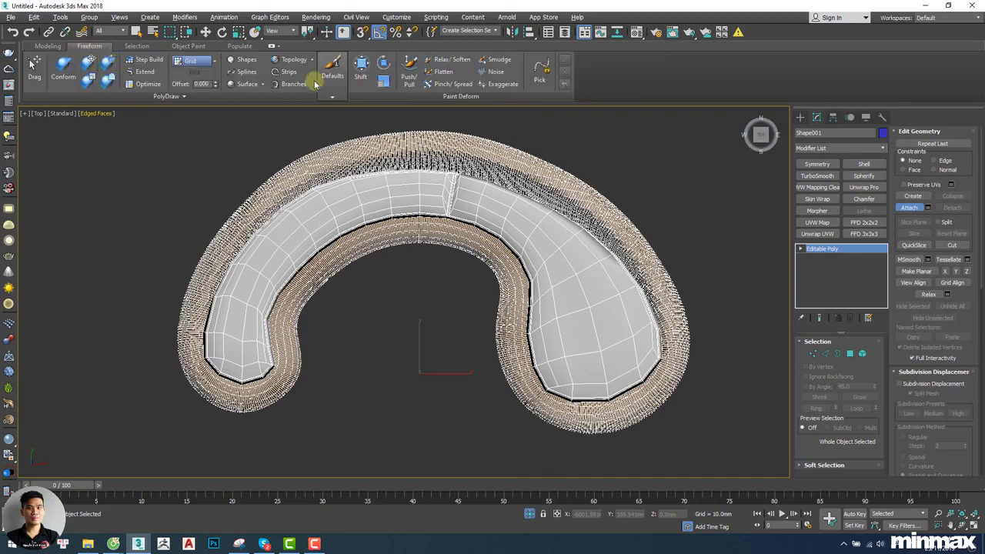
click(358, 73)
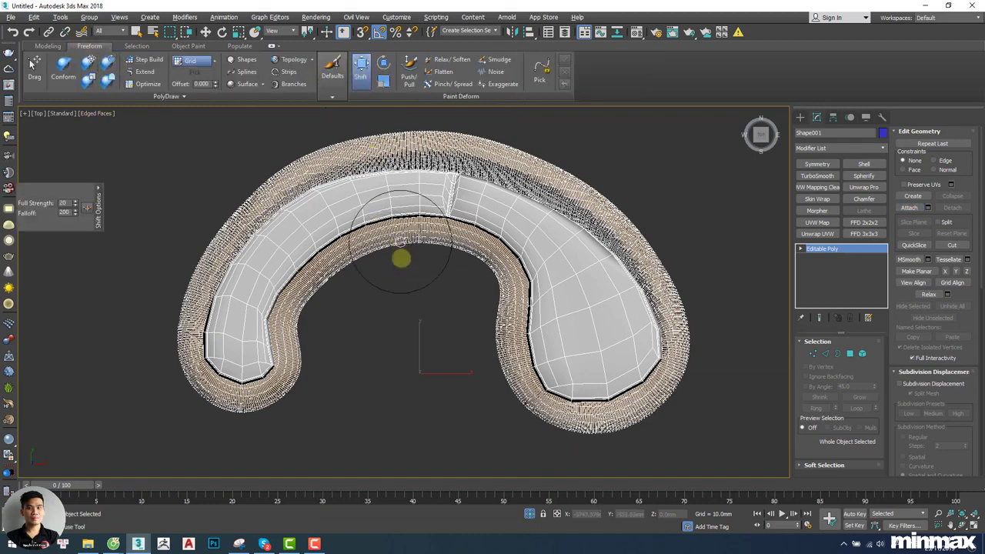
middle_drag(422, 278, 429, 284)
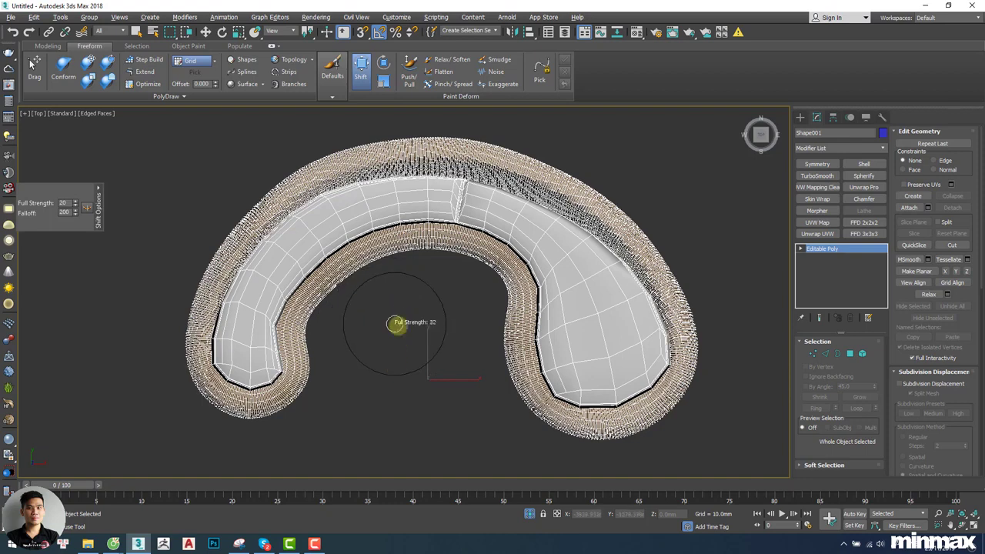
mouse_move(400, 334)
ctrl+shift+mouse_down()
mouse_move(402, 128)
mouse_move(405, 260)
mouse_move(407, 221)
ctrl+shift+mouse_up()
mouse_move(402, 295)
mouse_down()
mouse_move(396, 341)
mouse_move(421, 285)
mouse_move(420, 336)
mouse_move(428, 319)
mouse_move(407, 336)
mouse_move(422, 303)
mouse_move(421, 413)
mouse_up()
ctrl+shift+drag(425, 553, 425, 553)
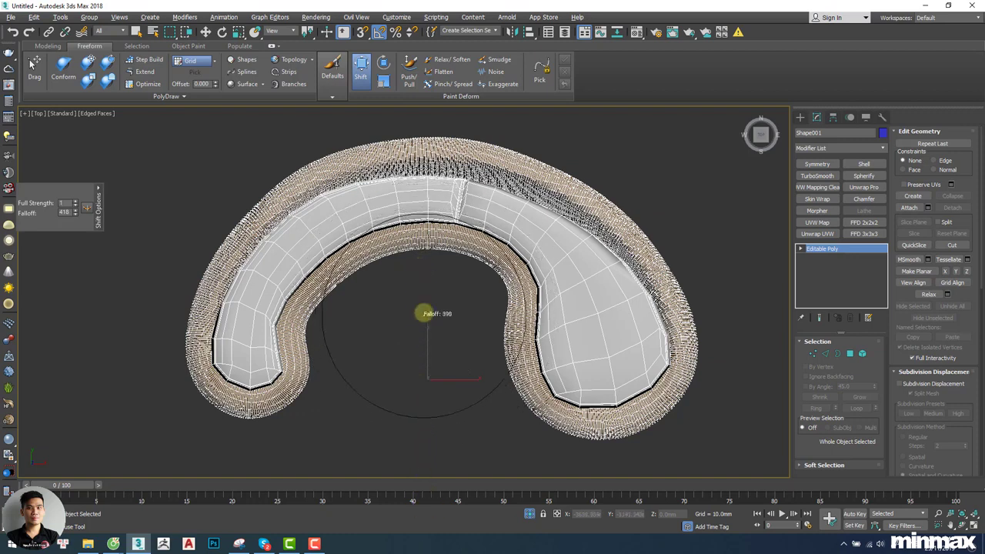
mouse_move(423, 308)
shift+mouse_down()
mouse_move(433, 269)
mouse_move(442, 306)
mouse_move(449, 288)
mouse_move(451, 331)
mouse_move(449, 295)
shift+mouse_up()
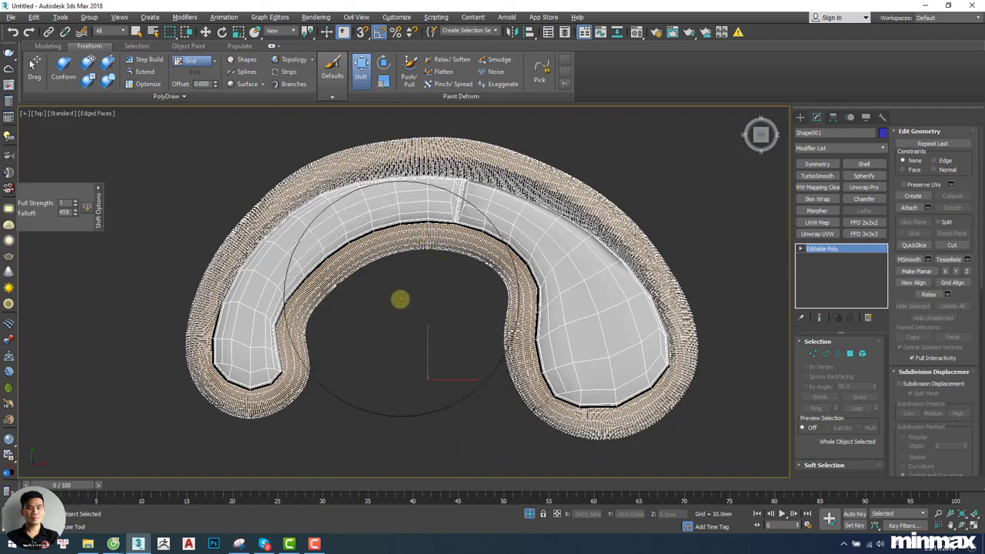
drag(395, 310, 394, 314)
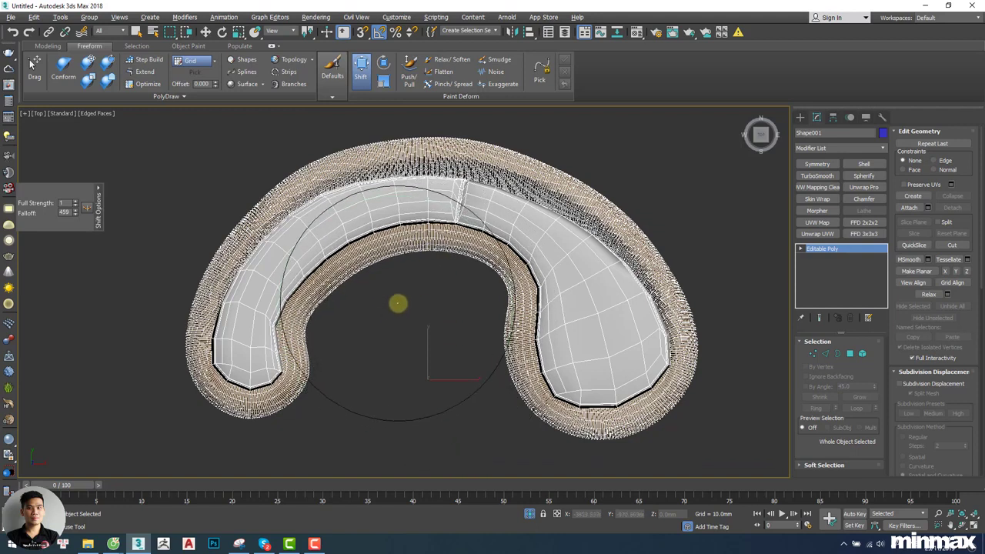
middle_drag(391, 293, 400, 300)
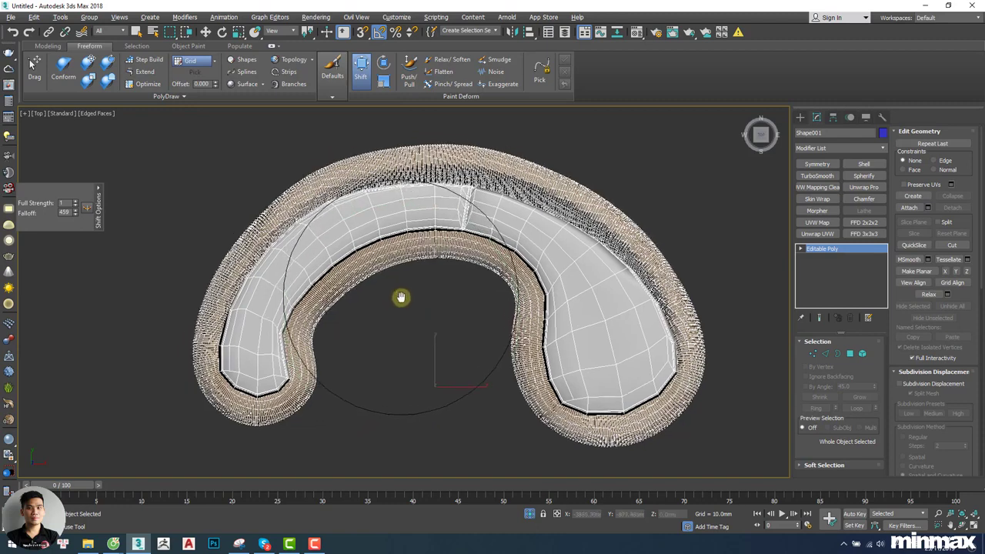
Push the sofa's outer back rim outward with several Shift strokes around the cushion joint, enlarging the brush Falloff to 824.
middle_drag(436, 160, 438, 177)
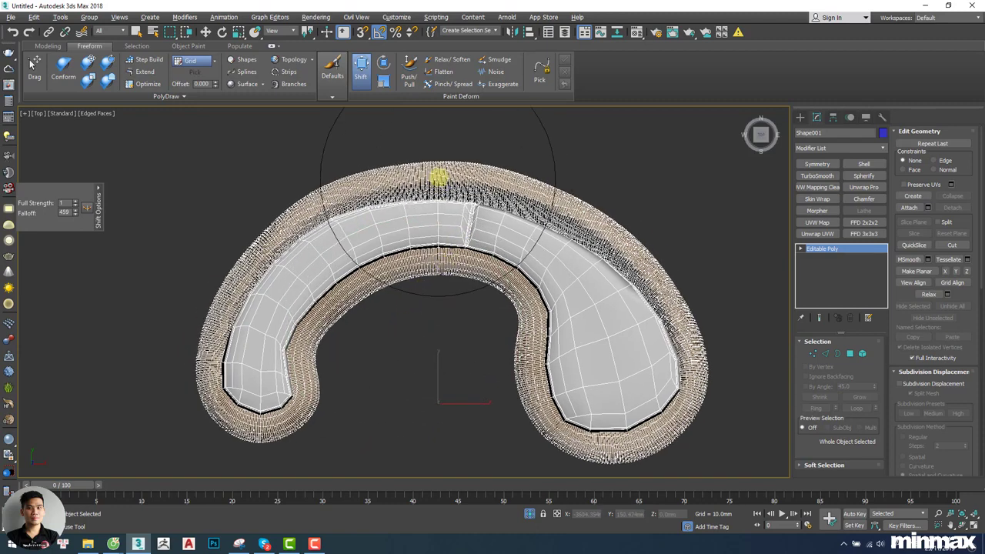
scroll(523, 199, up, 3)
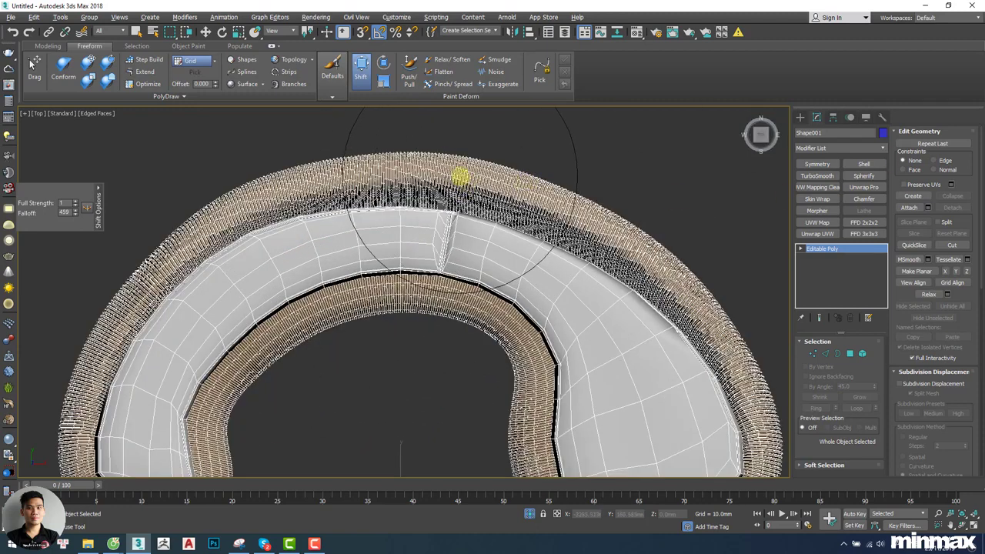
drag(459, 176, 460, 168)
scroll(462, 226, down, 3)
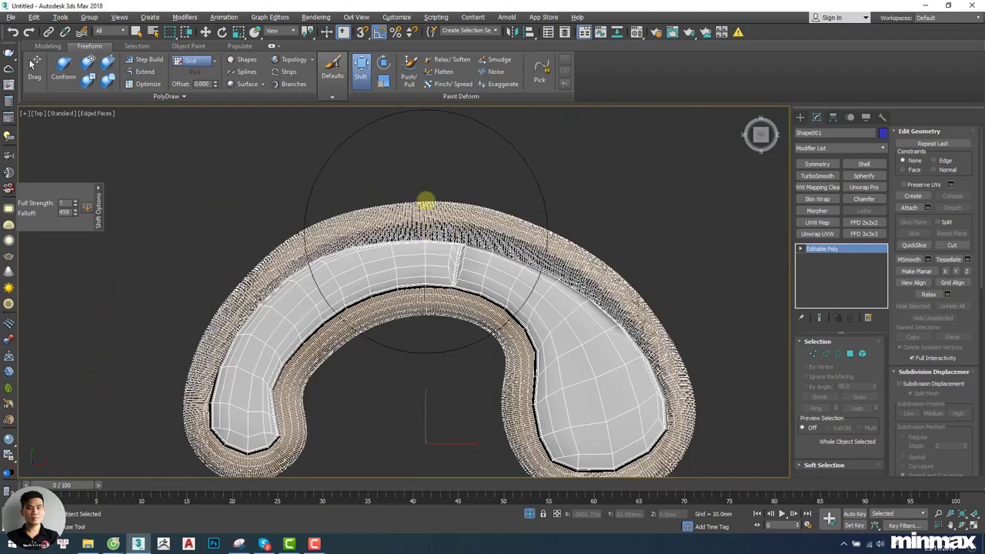
scroll(424, 226, up, 3)
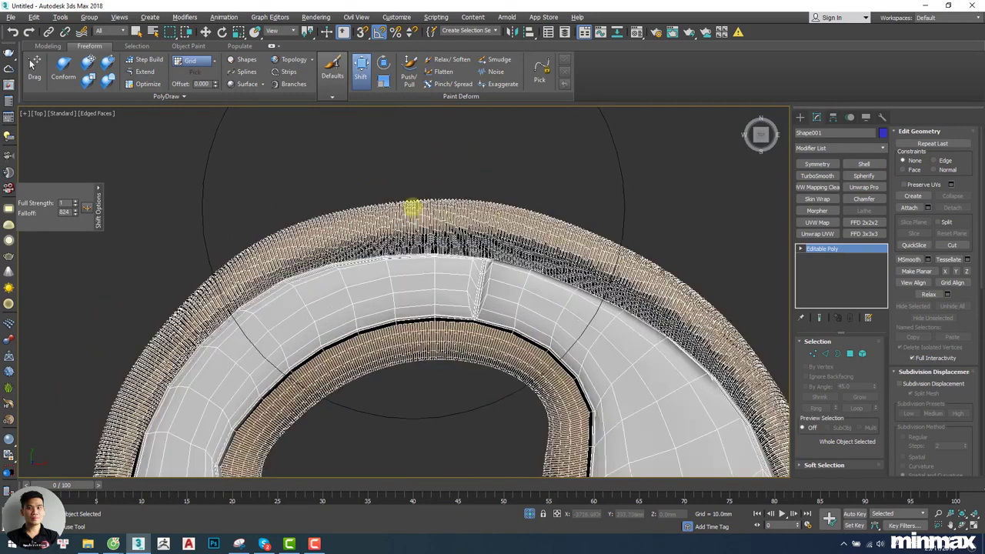
drag(526, 197, 526, 188)
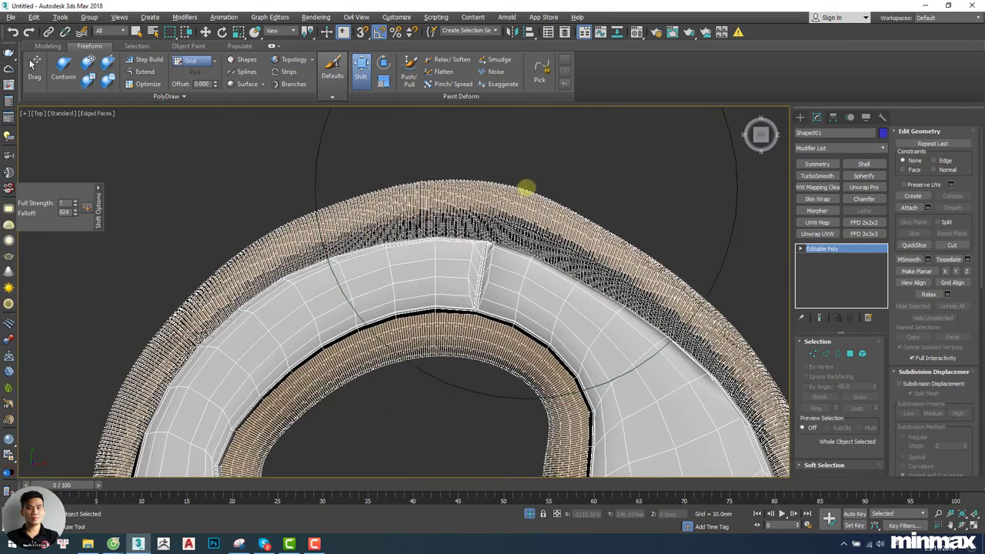
drag(575, 237, 583, 236)
drag(357, 236, 351, 229)
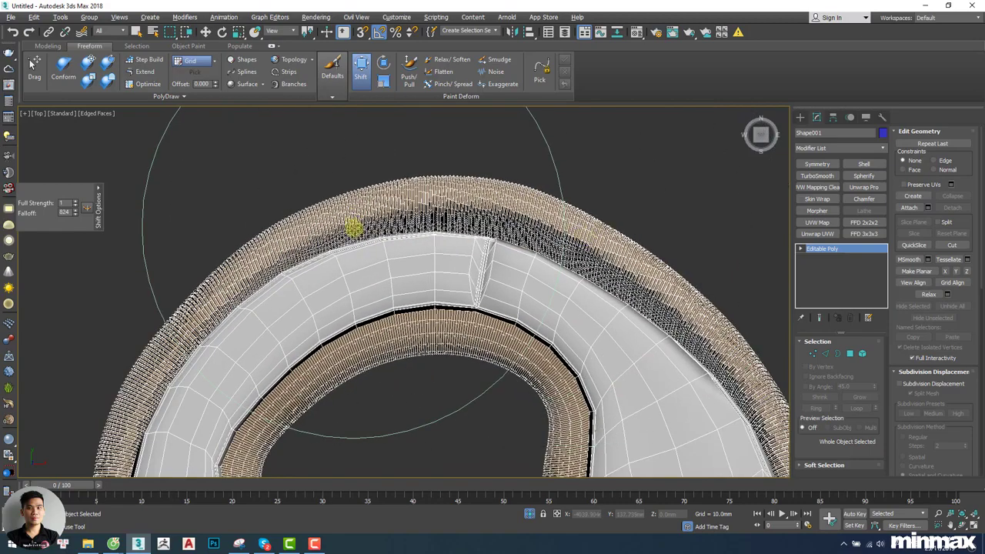
Pull the inner front rim toward the sofa's open centre with Shift strokes around the cushion joint and both neighbouring bends.
middle_drag(407, 341, 407, 309)
scroll(407, 309, up, 2)
drag(402, 272, 402, 283)
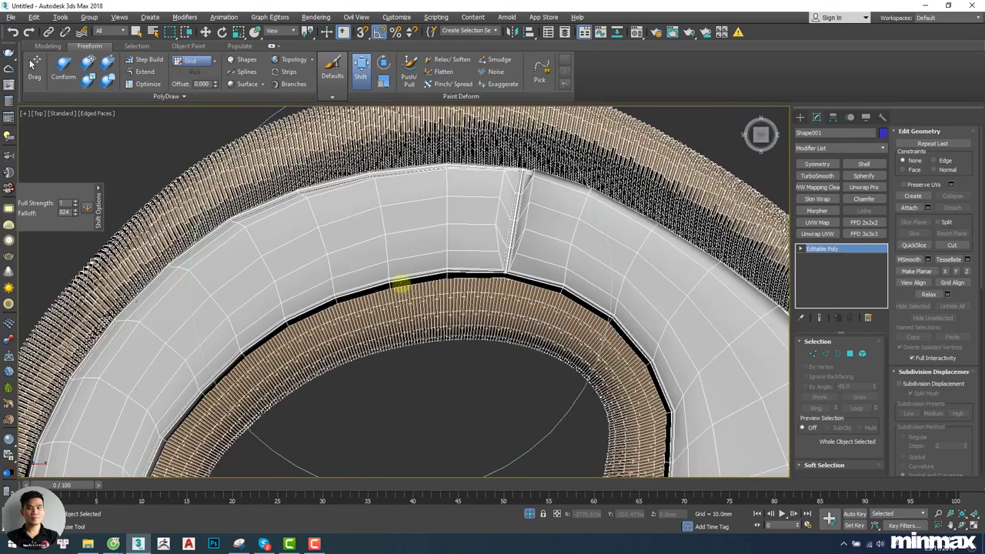
drag(515, 294, 517, 298)
middle_drag(575, 333, 533, 296)
scroll(541, 303, up, 2)
drag(553, 299, 543, 317)
middle_drag(428, 244, 433, 275)
drag(438, 258, 437, 271)
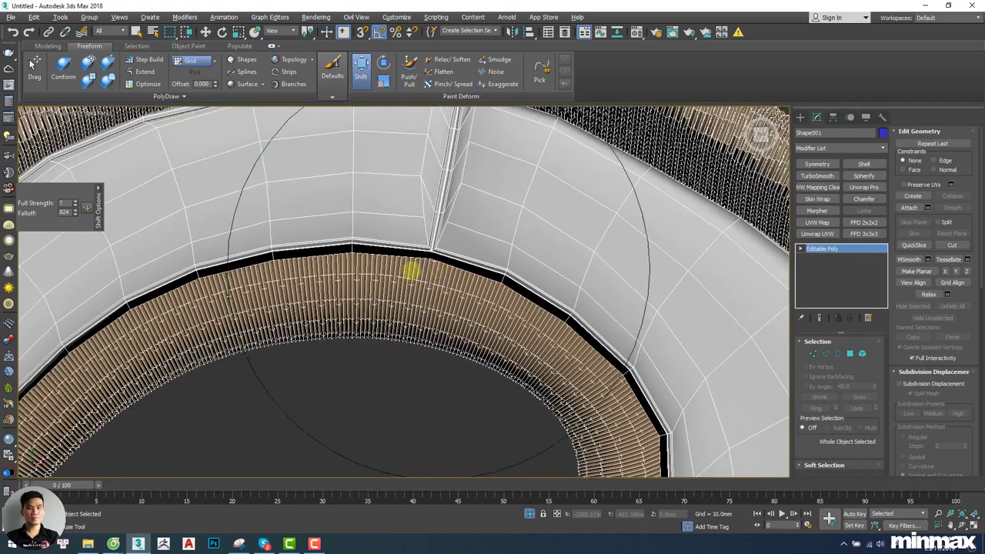
middle_drag(273, 255, 418, 277)
drag(418, 277, 415, 284)
Smooth the inner front curve along the narrow arm of the sofa with short Shift strokes down to the cushion's inner corner.
alt+middle_drag(414, 287, 384, 288)
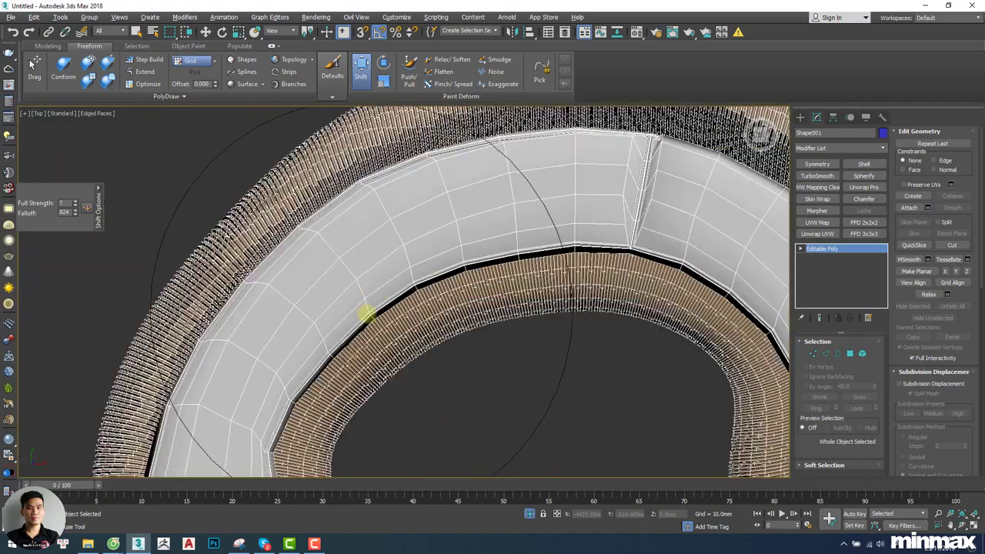
drag(366, 314, 376, 323)
middle_drag(310, 355, 321, 277)
scroll(321, 339, up, 2)
drag(319, 346, 315, 366)
middle_drag(314, 375, 299, 314)
scroll(292, 317, down, 2)
drag(277, 351, 286, 359)
middle_drag(304, 312, 292, 373)
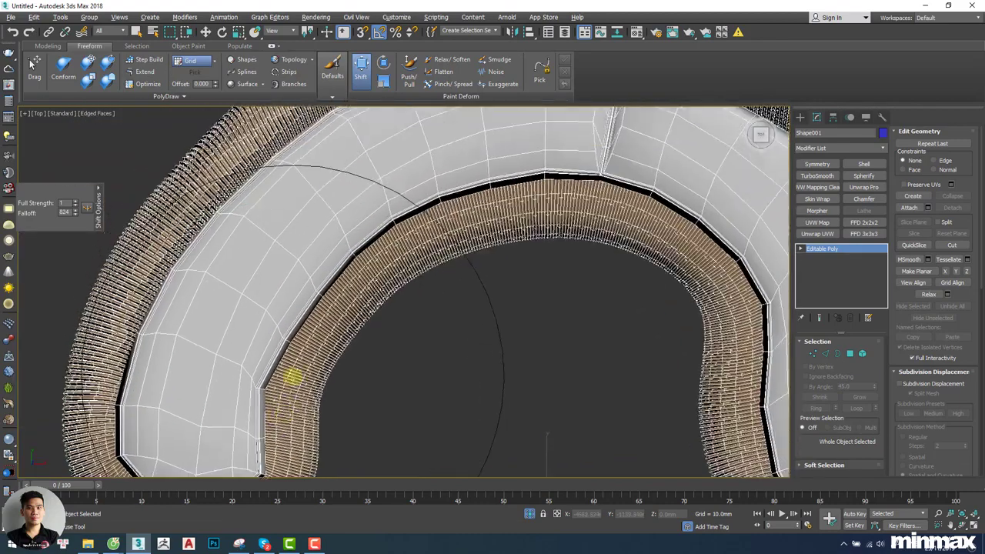
drag(303, 377, 300, 366)
scroll(334, 309, up, 2)
drag(346, 286, 350, 292)
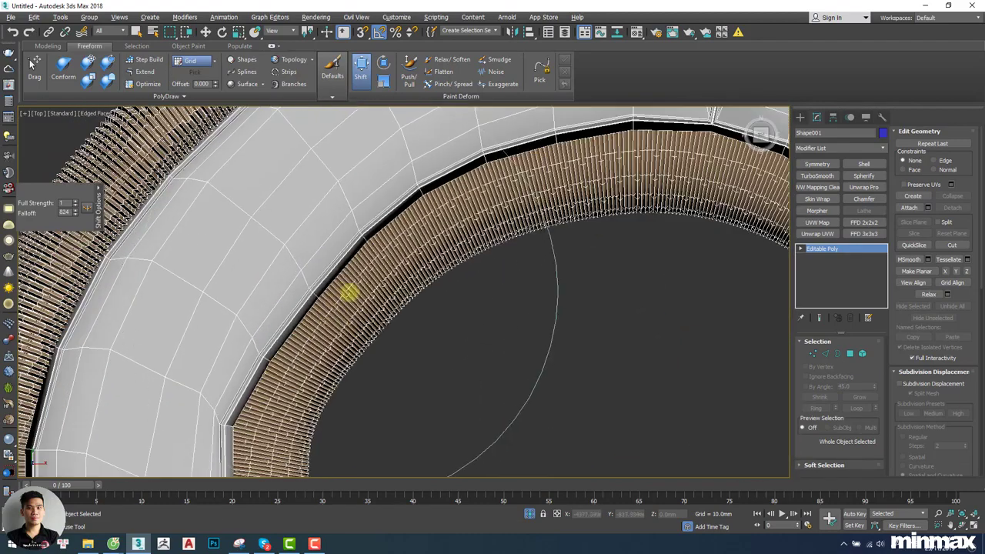
Nudge the front edge of the wide rounded end slightly inward with the Shift brush.
alt+middle_drag(348, 292, 391, 297)
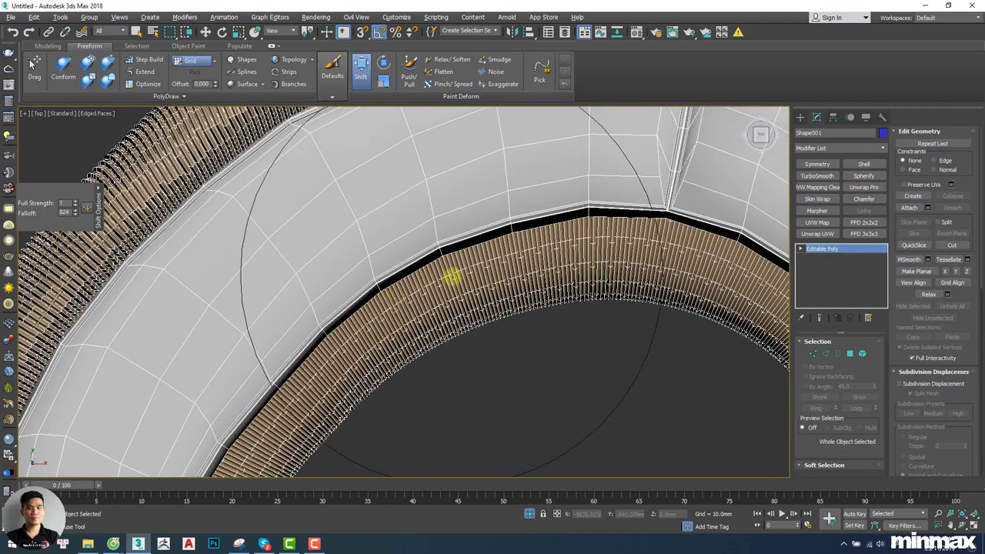
alt+middle_drag(452, 275, 497, 303)
alt+middle_drag(572, 310, 476, 305)
alt+middle_drag(531, 331, 428, 372)
alt+middle_drag(510, 377, 515, 380)
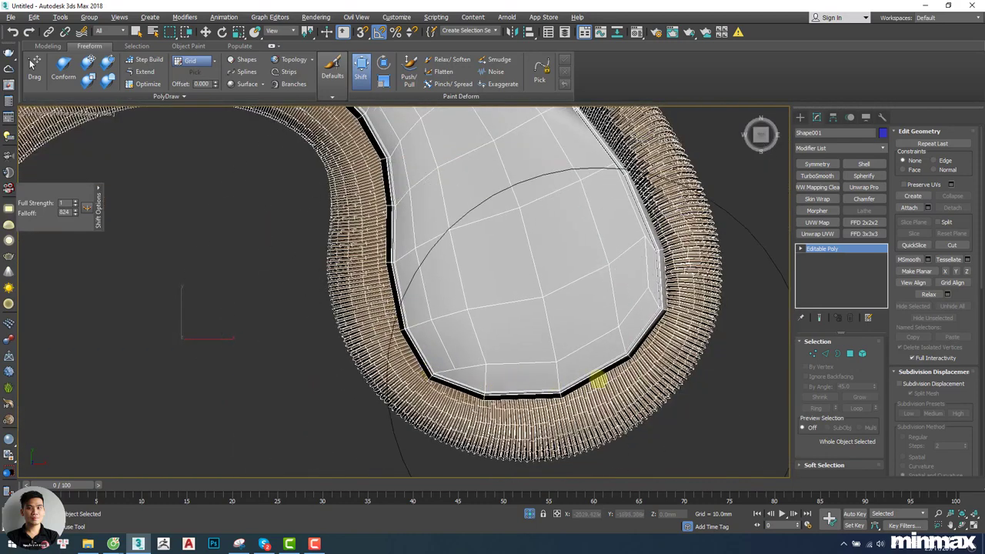
alt+middle_drag(598, 380, 599, 337)
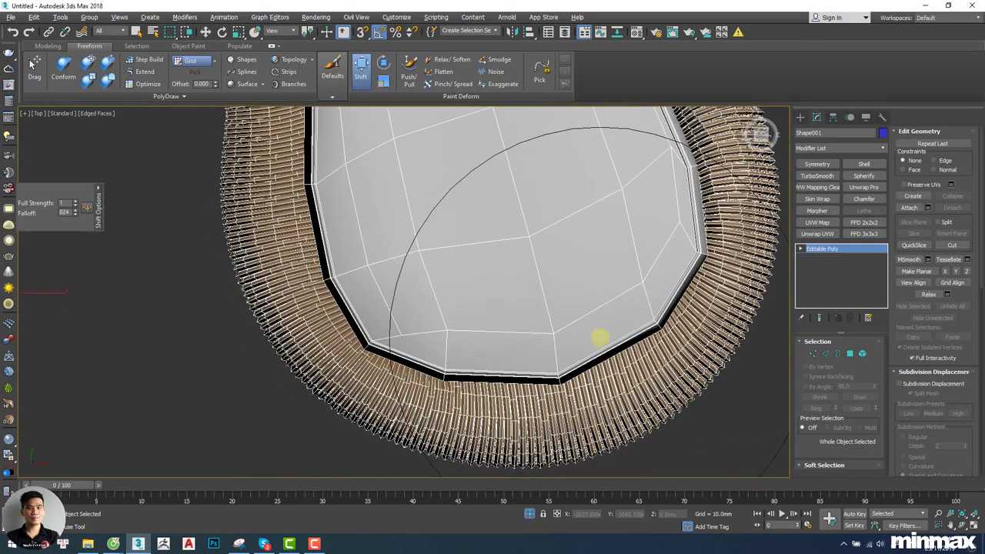
drag(506, 382, 504, 377)
Even out the whole inner front curve with more Shift strokes, from the cushion joint to the bends on both sides.
scroll(504, 380, down, 4)
middle_drag(253, 198, 339, 315)
scroll(332, 264, up, 2)
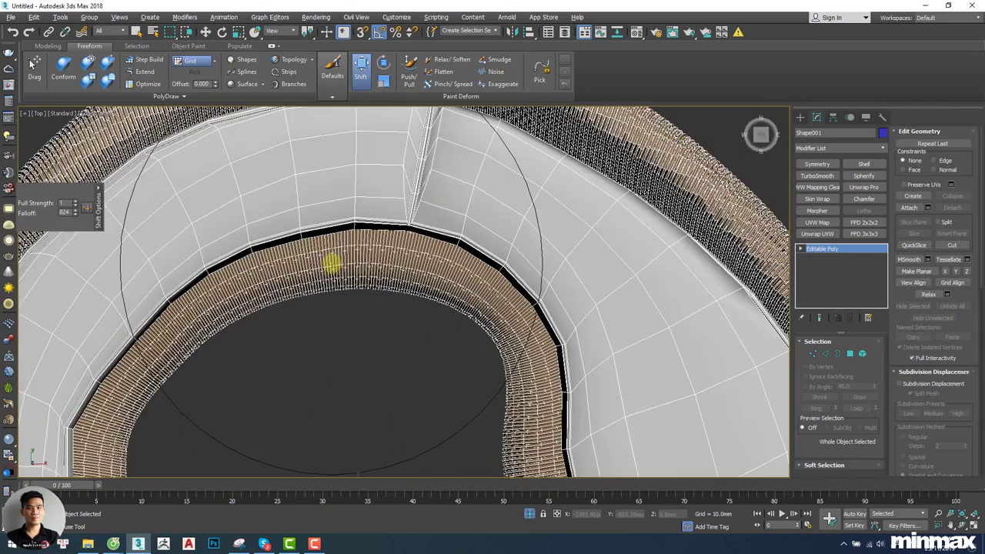
drag(388, 232, 385, 242)
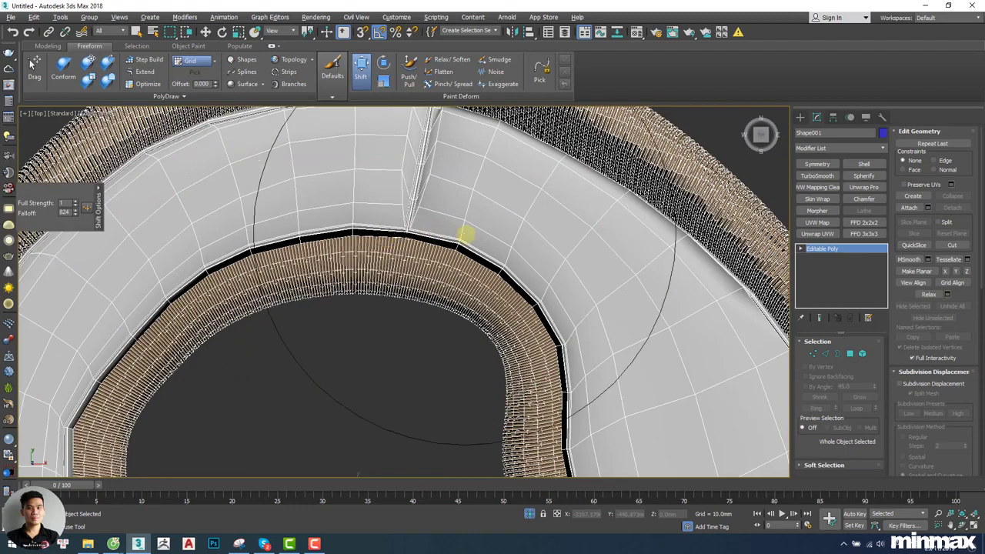
drag(523, 288, 514, 297)
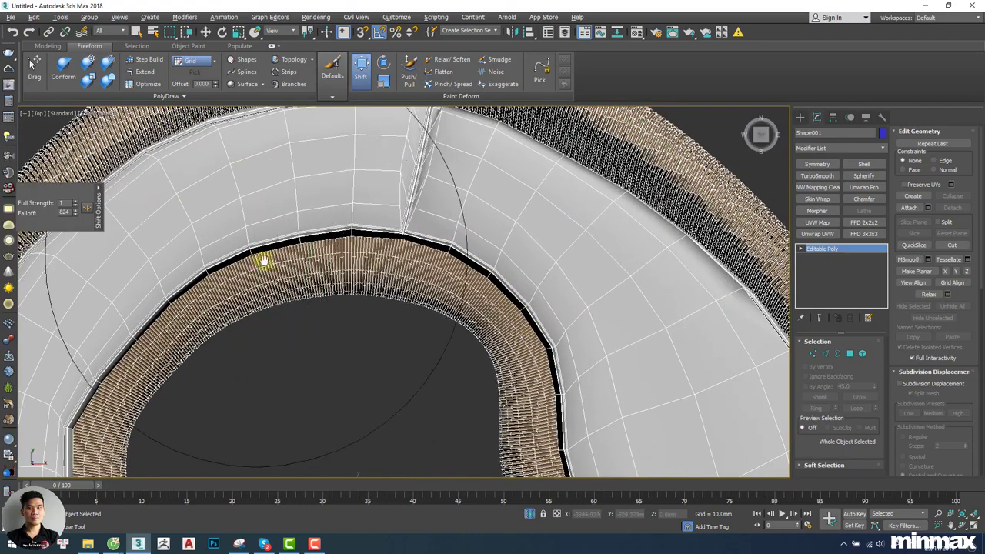
alt+middle_drag(264, 262, 286, 304)
middle_drag(262, 339, 332, 287)
drag(332, 288, 339, 292)
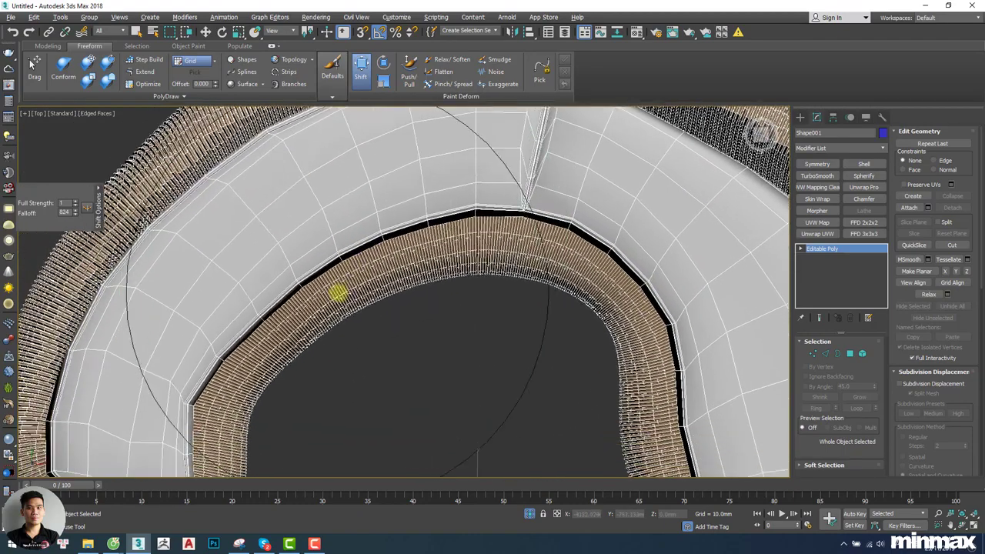
middle_drag(280, 359, 300, 295)
scroll(293, 299, up, 2)
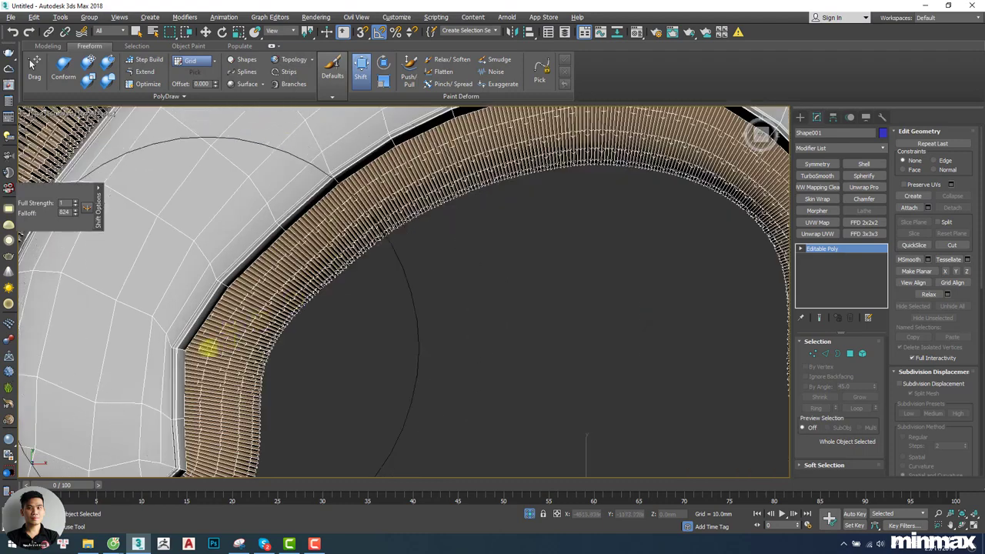
mouse_move(204, 345)
alt+middle_down()
mouse_move(228, 355)
mouse_move(255, 341)
mouse_move(310, 288)
mouse_move(306, 323)
mouse_move(380, 278)
mouse_move(556, 285)
mouse_move(501, 270)
alt+middle_up()
drag(582, 315, 571, 316)
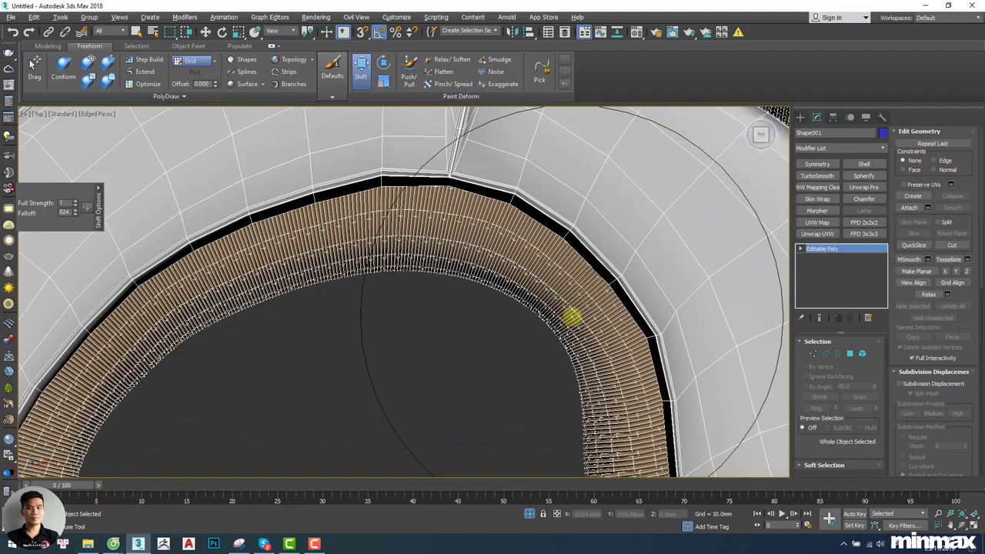
Leave the Shift brush and examine the reshaped sofa from the front in shaded display without edged faces.
scroll(565, 315, down, 5)
mouse_move(501, 296)
alt+middle_down()
mouse_move(468, 236)
mouse_move(469, 257)
mouse_move(516, 246)
mouse_move(531, 286)
alt+middle_up()
key(w)
key(F4)
key(1)
key(1)
alt+middle_drag(447, 367, 494, 219)
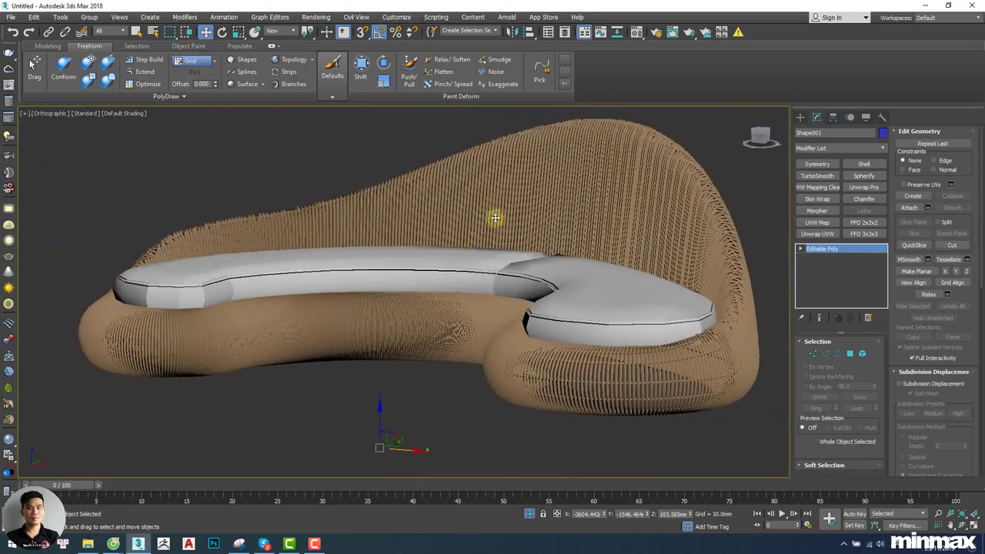
Try a TurboSmooth modifier on the combined sofa, inspect the smoothed cushions and wicker mesh, and delete the modifier.
click(817, 176)
alt+middle_drag(512, 313, 524, 189)
scroll(517, 239, down, 3)
alt+middle_drag(540, 270, 529, 323)
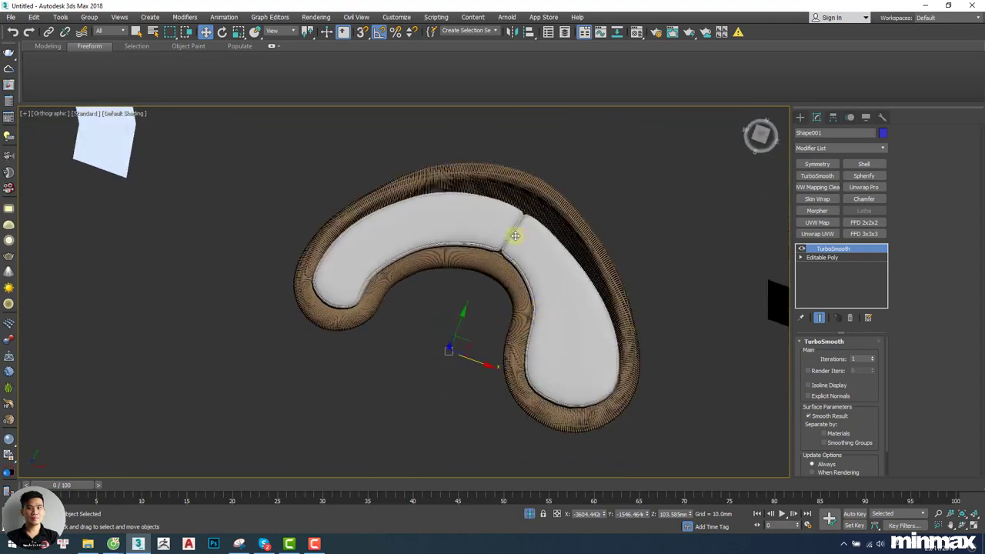
alt+middle_drag(507, 260, 488, 249)
scroll(439, 260, up, 5)
key(F4)
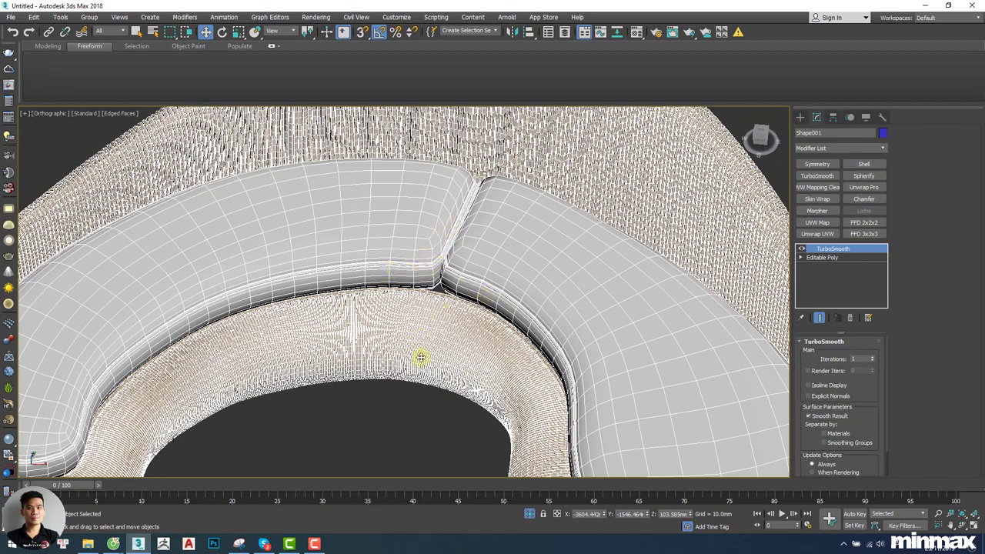
right_click(863, 254)
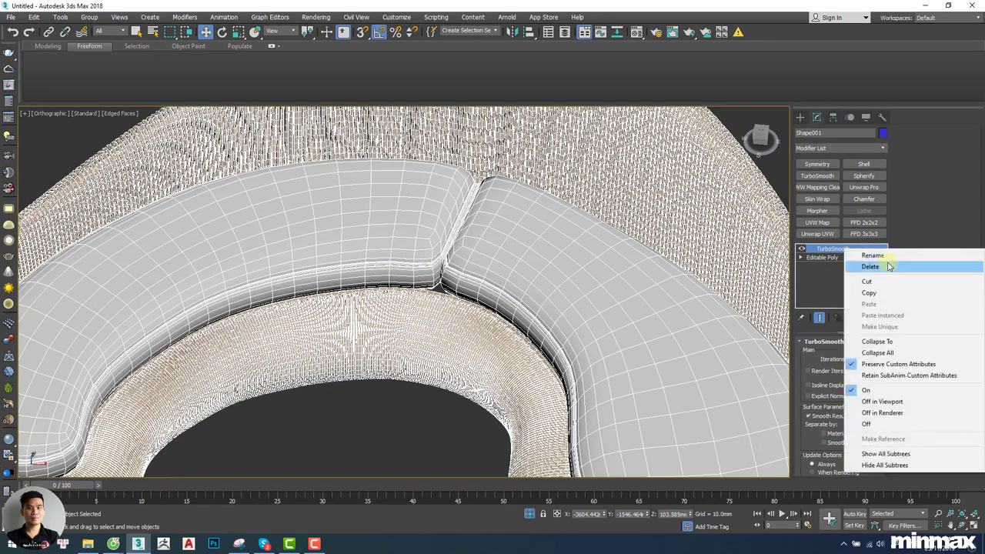
click(860, 262)
Select both seat cushions as elements and detach them from the wicker into a separate object.
alt+middle_drag(623, 330, 510, 257)
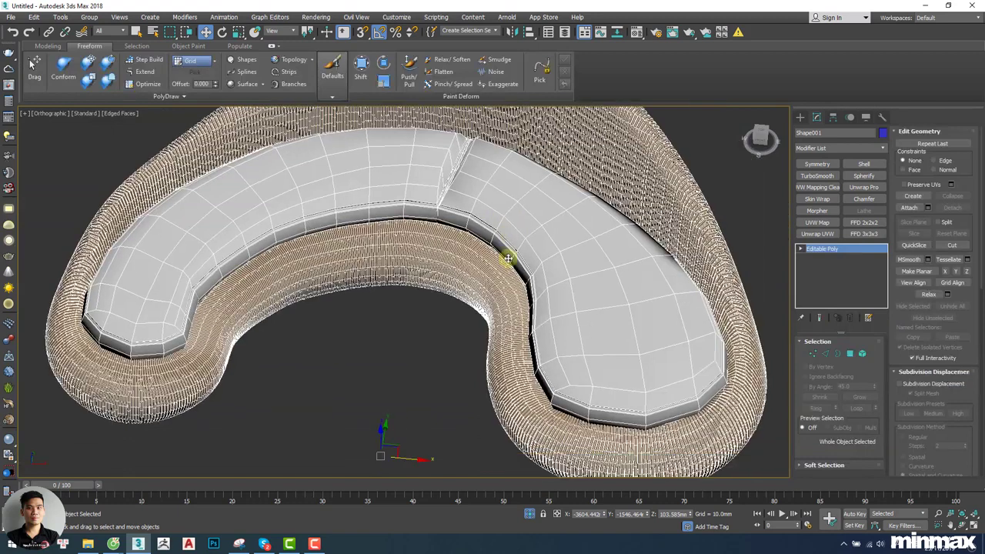
key(4)
key(ctrl+a)
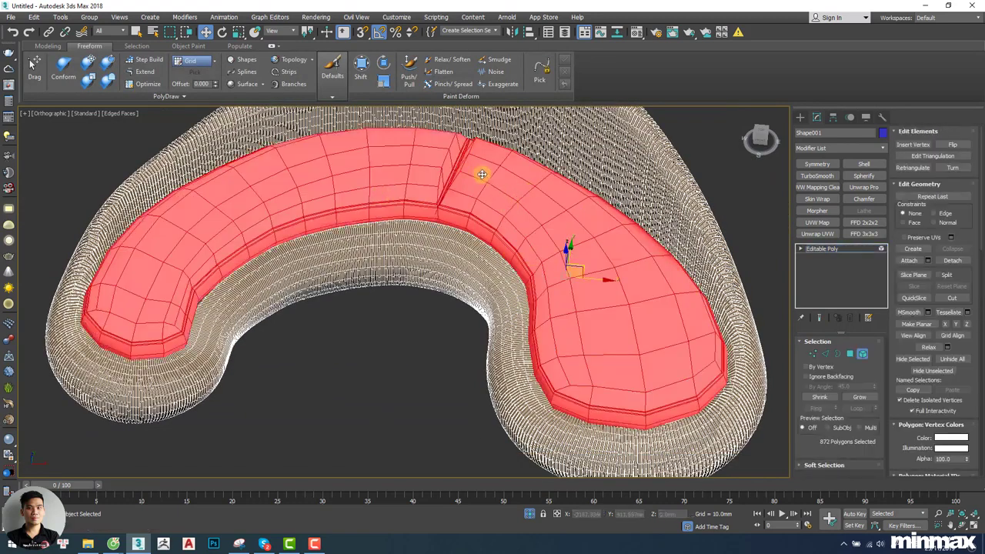
click(953, 261)
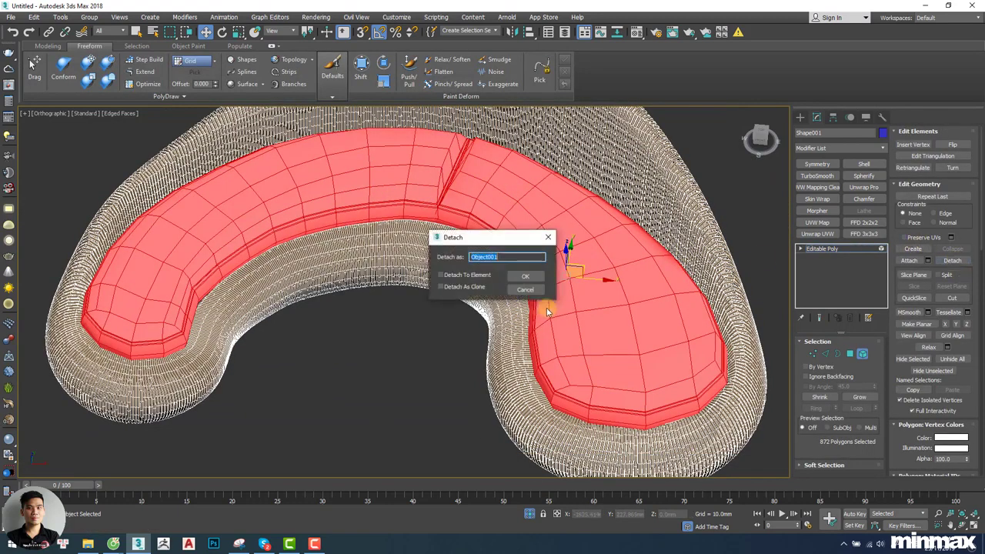
click(526, 277)
key(4)
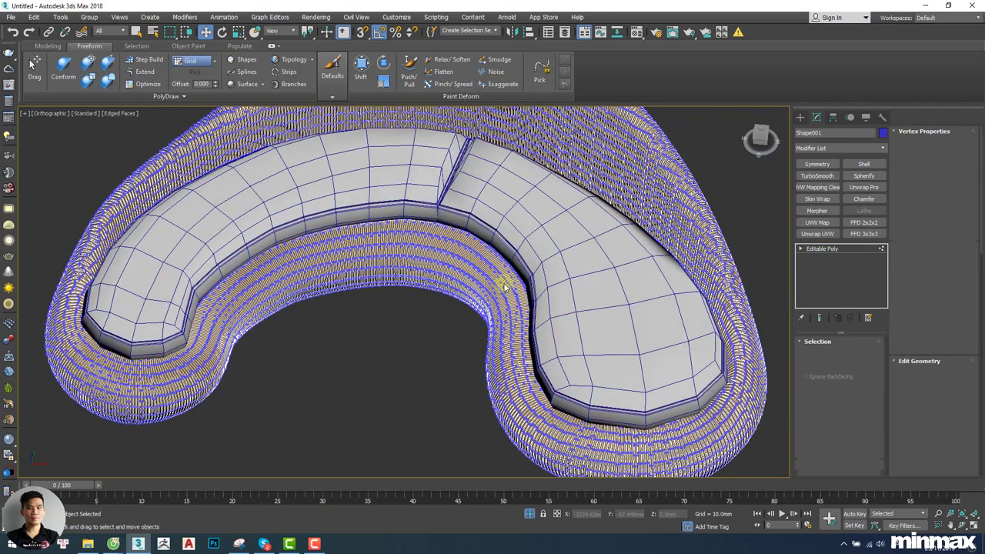
Apply TurboSmooth with 2 iterations to the detached seat cushions.
key(F4)
key(F4)
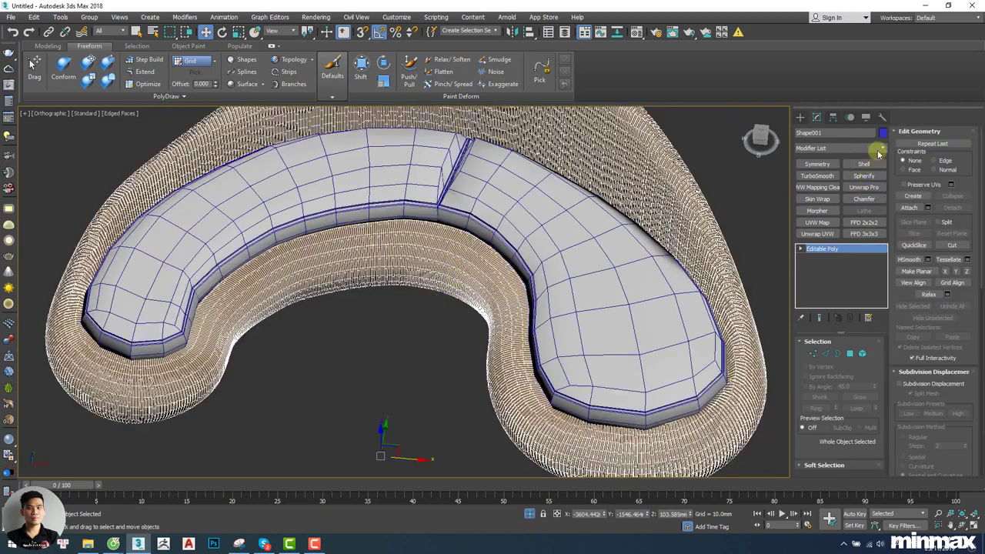
click(550, 258)
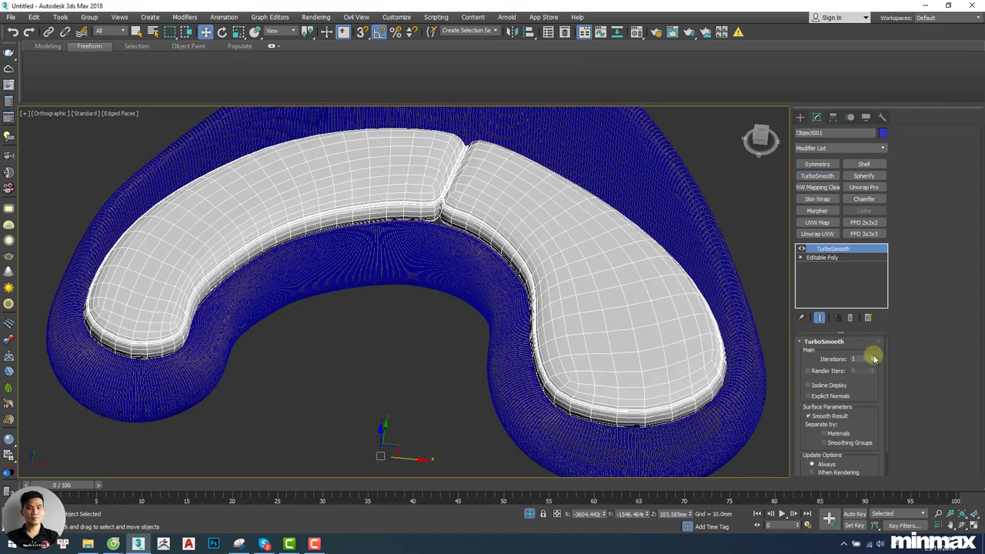
click(873, 356)
Examine the smoothed cushions and their fit in the wicker from several angles in shaded display without edged faces.
key(F4)
mouse_move(505, 228)
alt+middle_down()
mouse_move(477, 211)
mouse_move(682, 248)
mouse_move(590, 257)
mouse_move(523, 245)
mouse_move(488, 172)
mouse_move(512, 185)
mouse_move(510, 248)
mouse_move(500, 187)
mouse_move(485, 178)
mouse_move(503, 174)
mouse_move(501, 230)
alt+middle_up()
scroll(474, 268, up, 4)
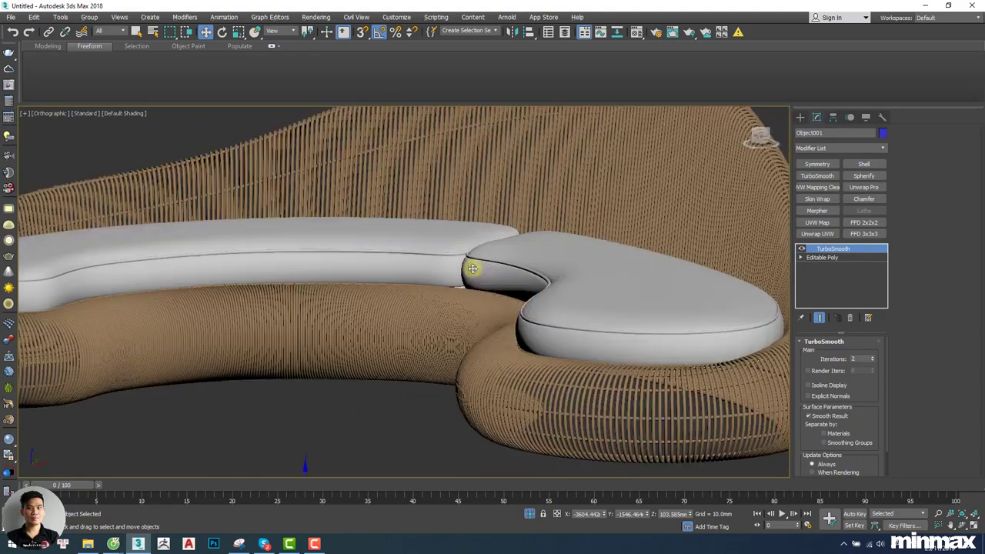
scroll(474, 268, down, 2)
alt+middle_drag(473, 268, 467, 266)
scroll(513, 295, down, 2)
alt+middle_drag(513, 295, 584, 285)
scroll(573, 285, down, 2)
middle_drag(570, 284, 407, 324)
alt+middle_drag(636, 285, 616, 283)
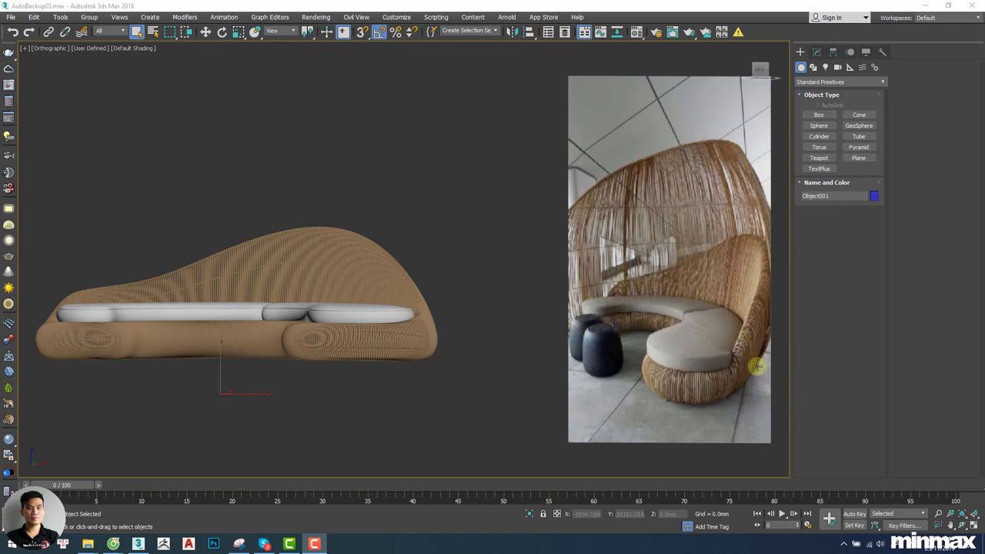
Select the horizontal ring strand near the base of the wicker as an element, below its TurboSmooth modifier.
middle_drag(354, 352, 422, 312)
mouse_move(422, 312)
alt+middle_down()
mouse_move(422, 288)
mouse_move(427, 315)
alt+middle_up()
scroll(398, 318, up, 4)
key(F4)
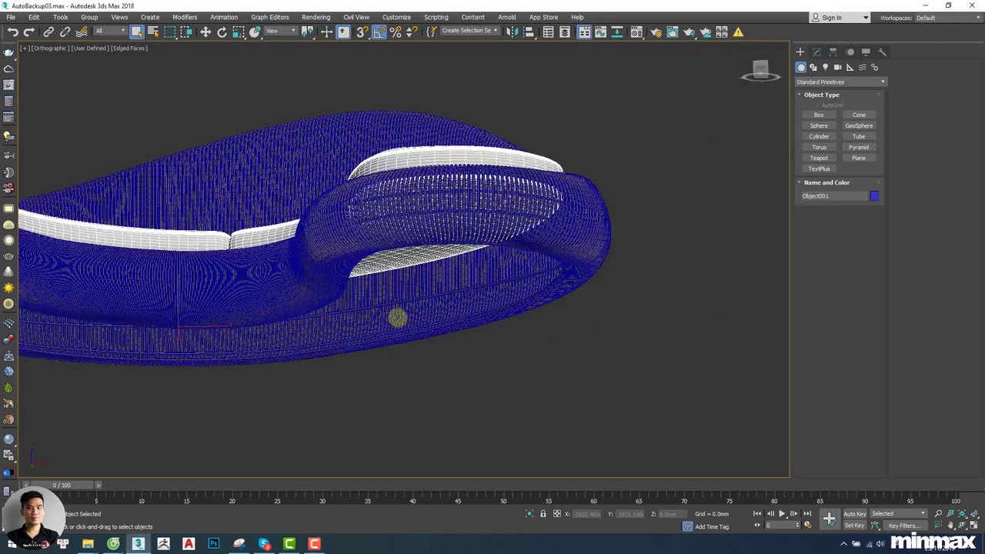
scroll(397, 318, up, 2)
click(392, 297)
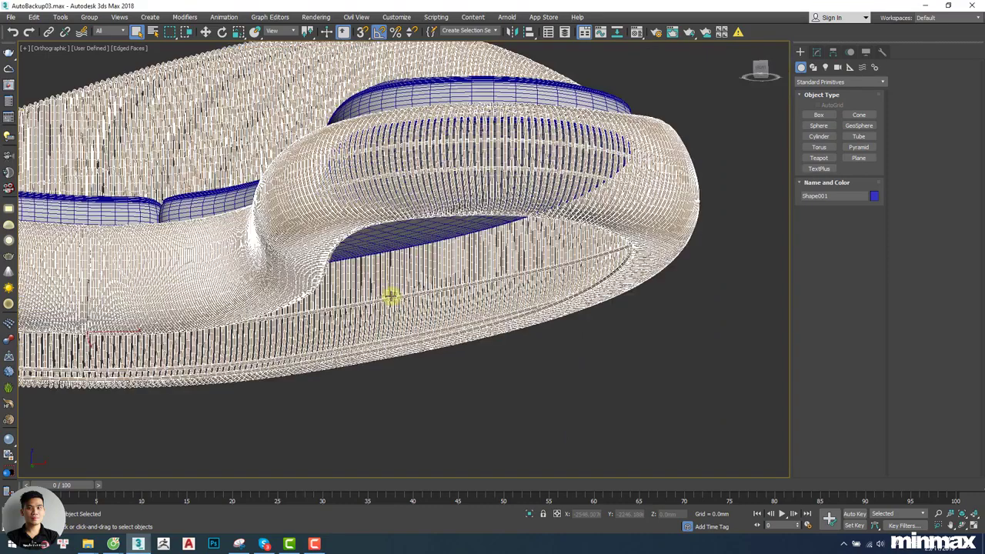
key(1)
click(824, 192)
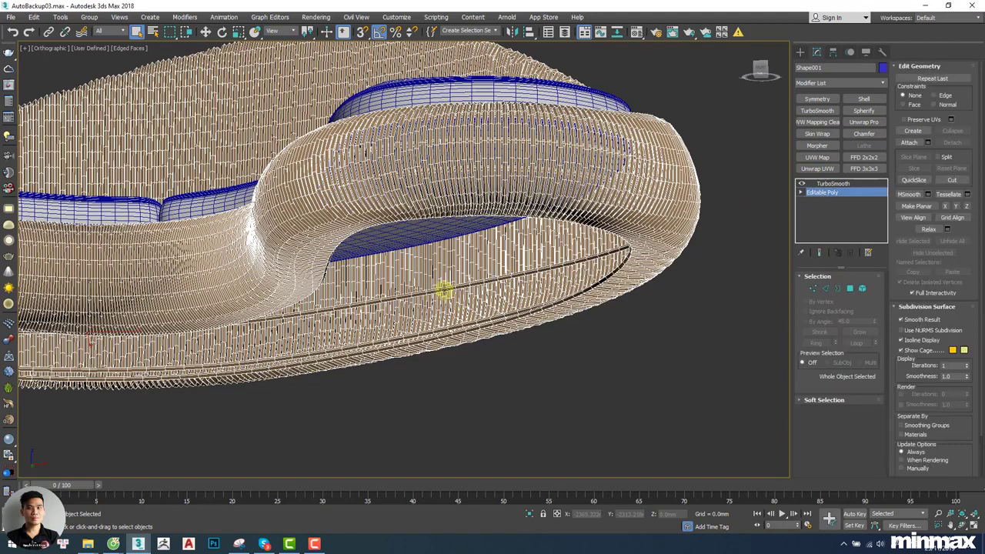
key(5)
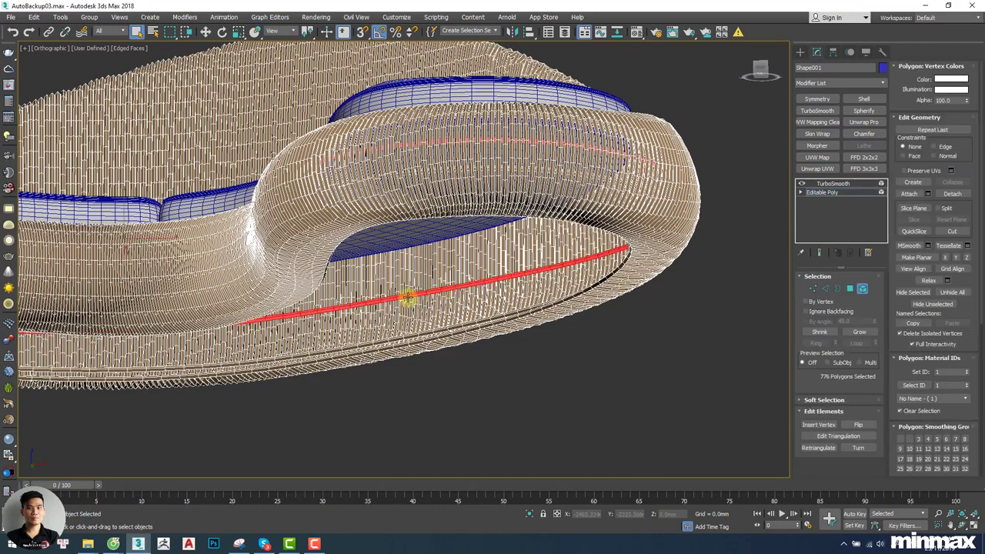
Move the selected ring strand down below the sofa and detach it as a separate object.
middle_drag(254, 300, 424, 246)
key(w)
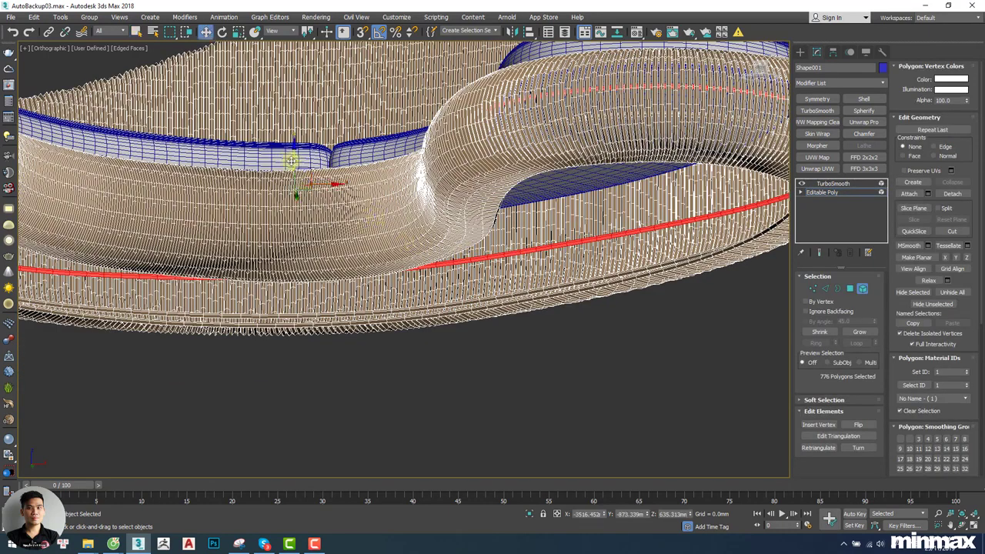
drag(292, 160, 293, 260)
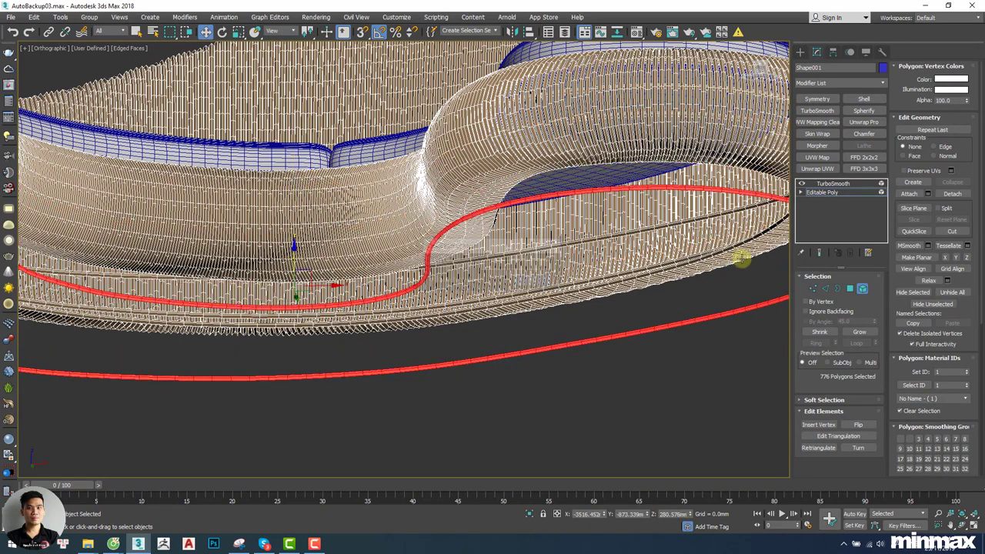
click(948, 194)
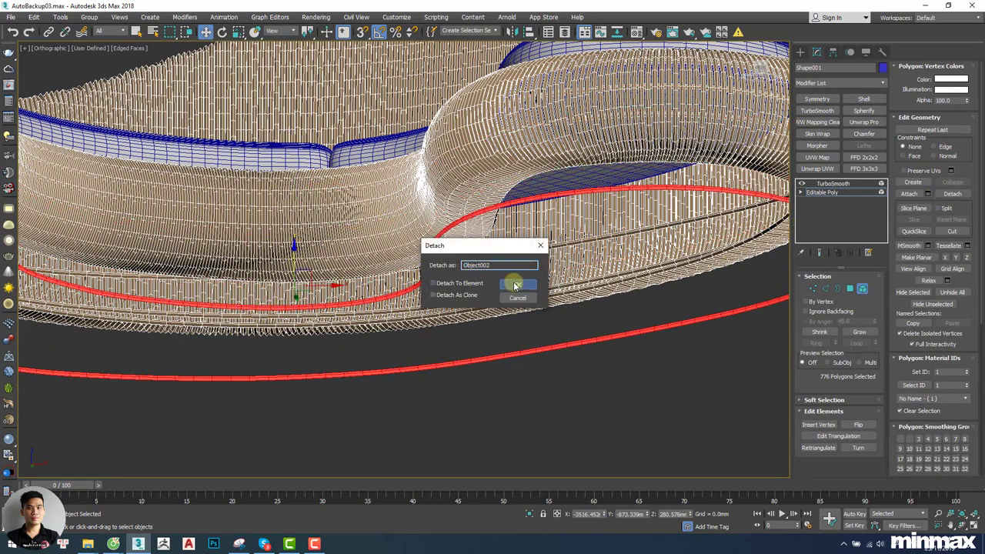
click(515, 285)
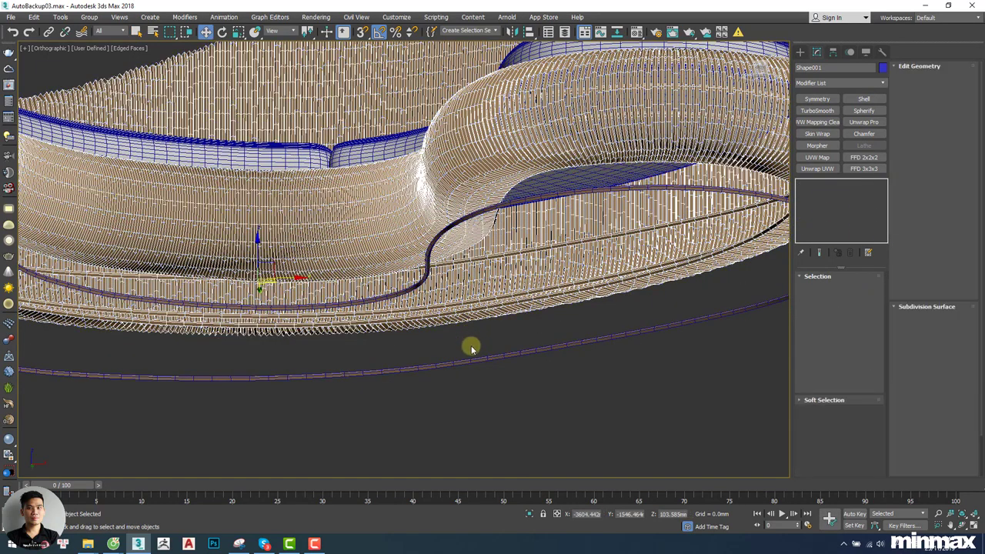
Select the detached ring strand and move it up in the front view to the underside of the wicker base.
click(471, 345)
drag(469, 344, 442, 403)
scroll(438, 365, down, 3)
key(f)
key(z)
scroll(397, 310, down, 2)
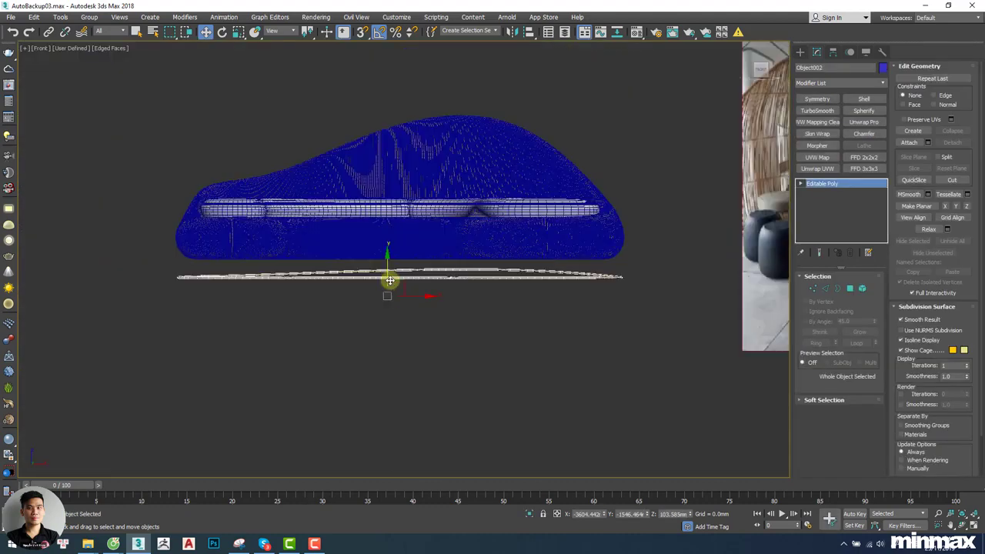
drag(389, 273, 388, 253)
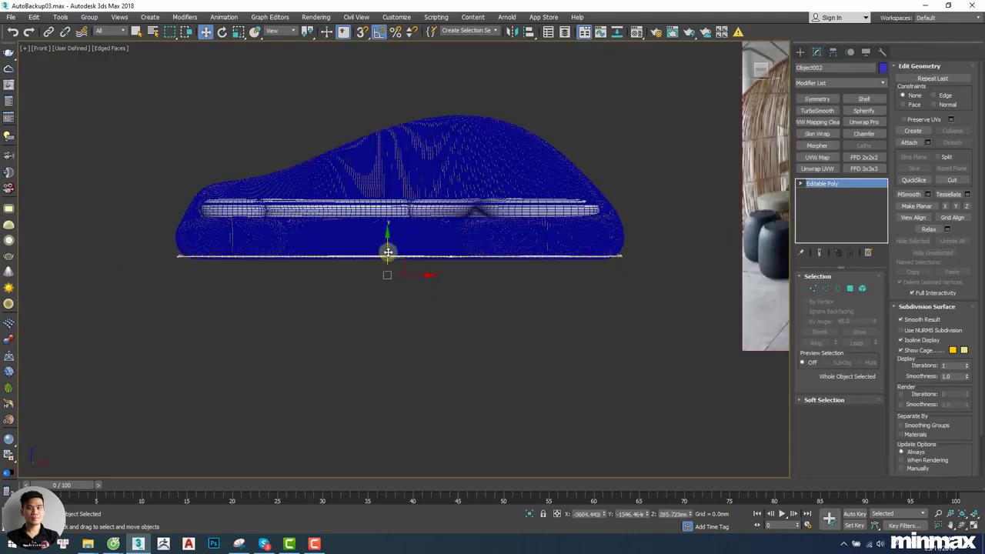
Undo the last height adjustment of the ring strand and lower it about 12 mm to the base's bottom edge.
scroll(387, 256, up, 5)
drag(387, 290, 386, 276)
scroll(393, 258, down, 5)
key(ctrl+z)
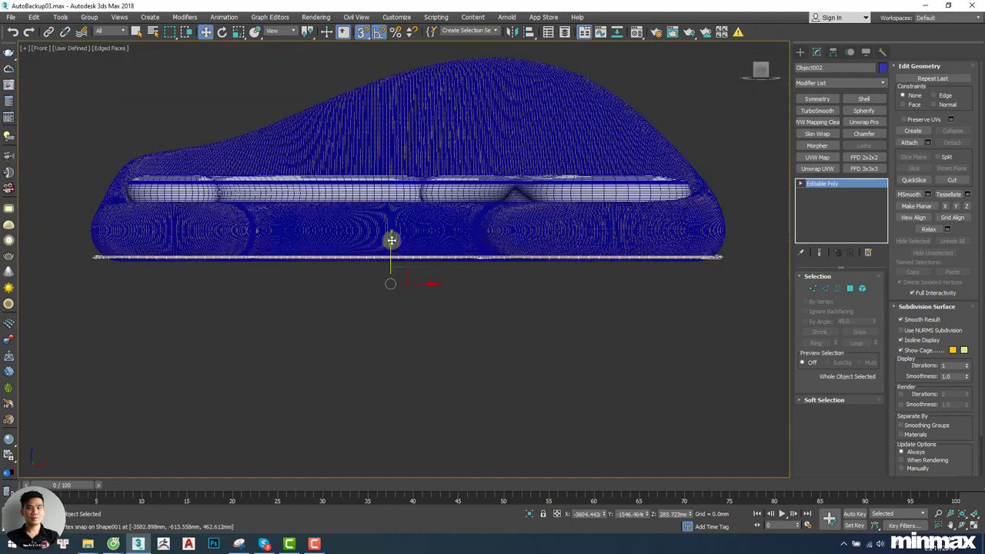
drag(391, 241, 392, 242)
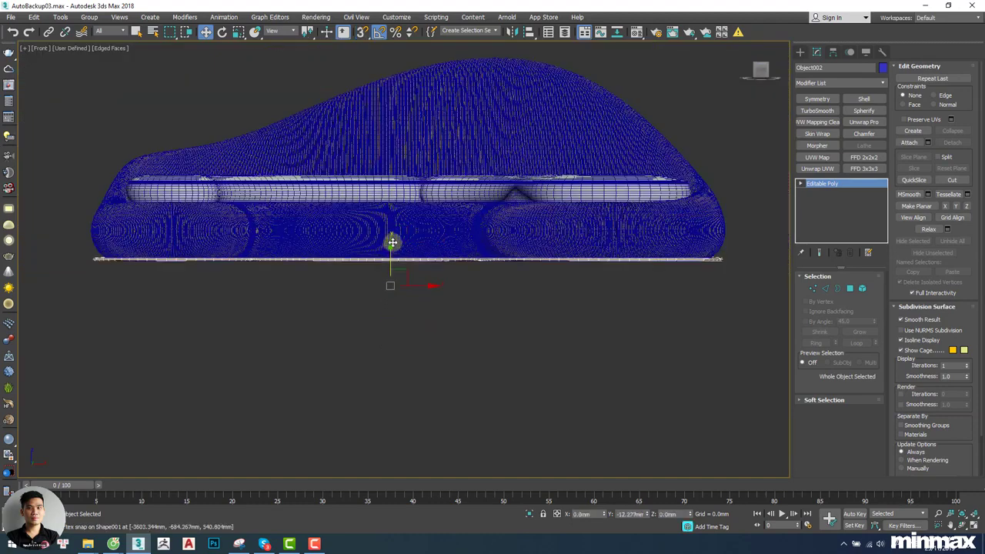
Select the full edge loop running along the outside of the ring strand.
alt+middle_drag(393, 243, 518, 255)
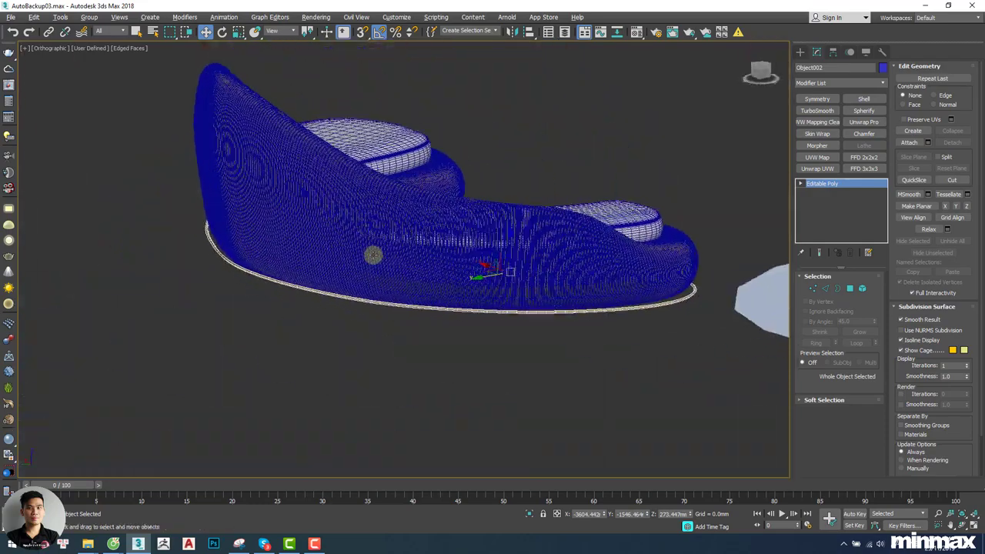
scroll(389, 284, up, 4)
middle_drag(438, 301, 411, 297)
scroll(411, 299, up, 2)
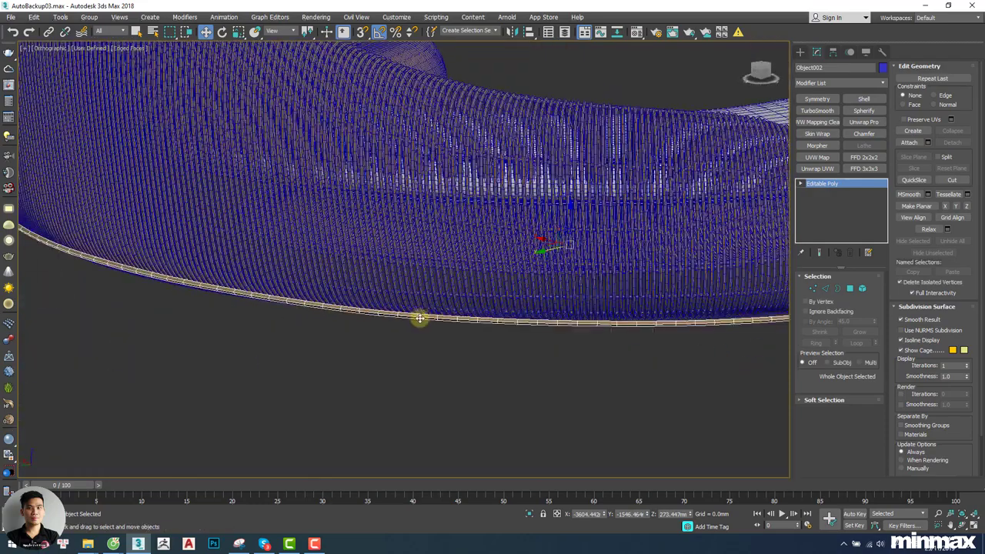
key(2)
double_click(420, 318)
scroll(419, 320, down, 5)
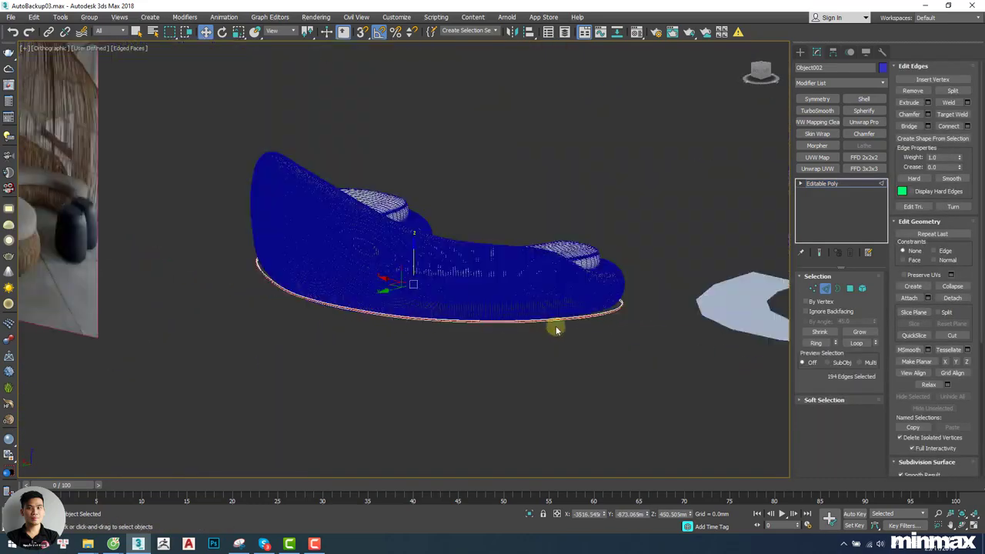
Deselect the loop edges around the right end and inner front curve, keeping the back and left outer edges selected.
alt+middle_drag(566, 305, 571, 286)
key(F3)
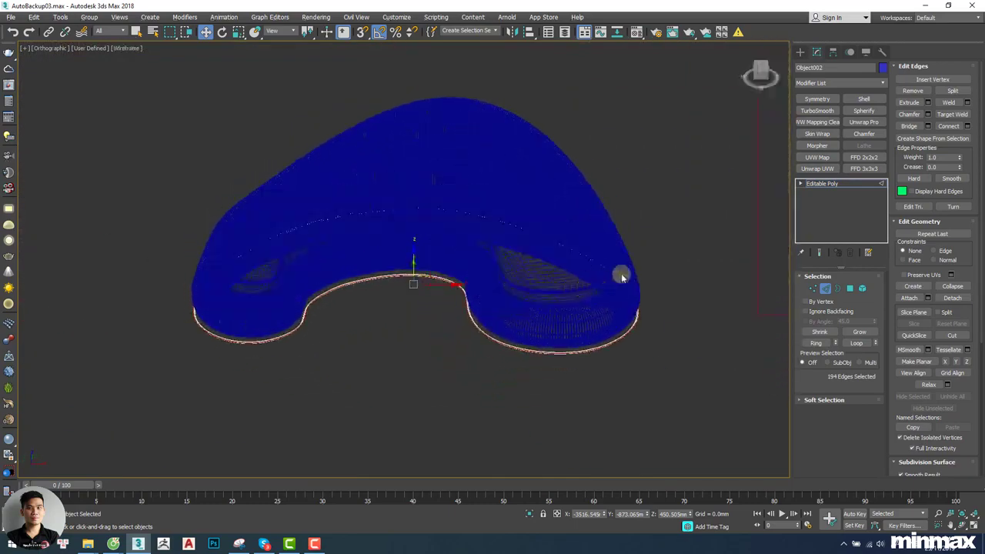
alt+drag(648, 259, 508, 392)
alt+middle_drag(563, 354, 420, 356)
key(F3)
scroll(391, 363, up, 4)
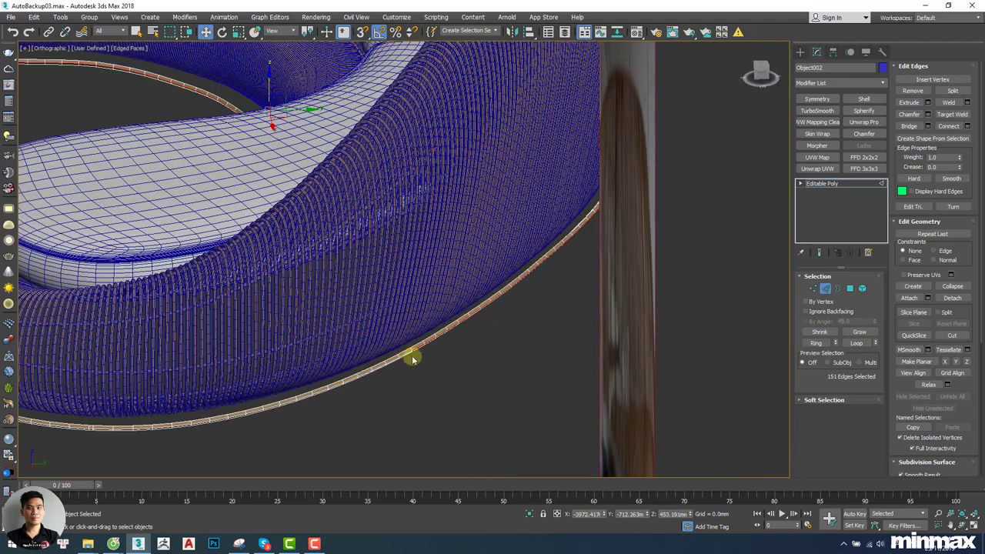
scroll(412, 350, down, 4)
alt+middle_drag(386, 343, 232, 315)
scroll(232, 315, up, 2)
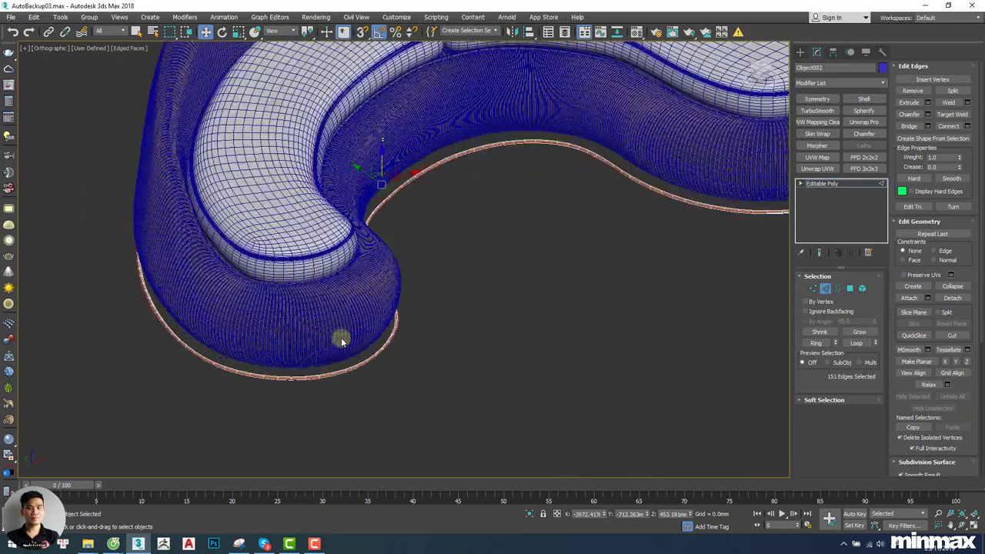
alt+drag(353, 400, 357, 369)
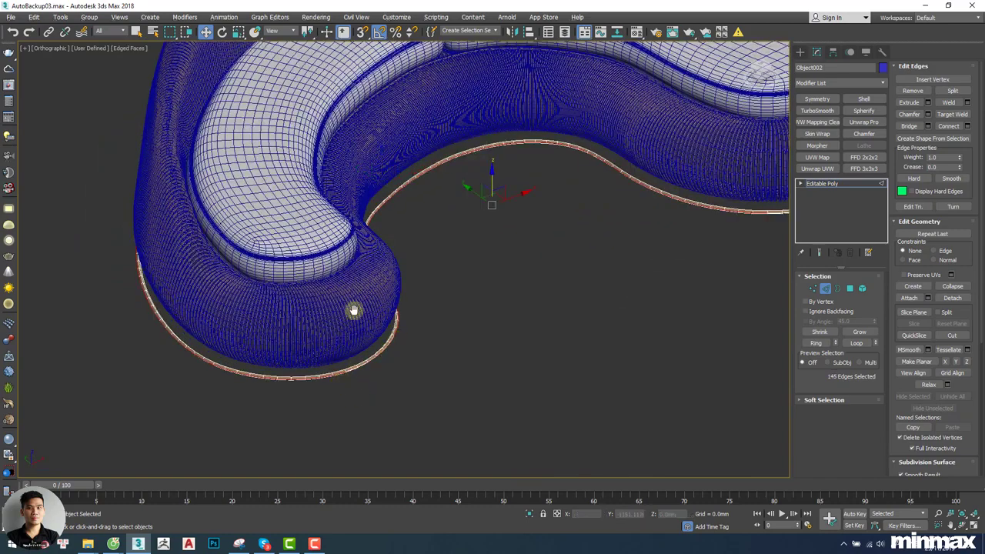
scroll(353, 310, down, 4)
alt+middle_drag(430, 310, 473, 257)
alt+drag(330, 335, 281, 335)
scroll(306, 281, up, 4)
middle_drag(507, 360, 295, 353)
alt+drag(481, 344, 366, 405)
scroll(570, 334, down, 2)
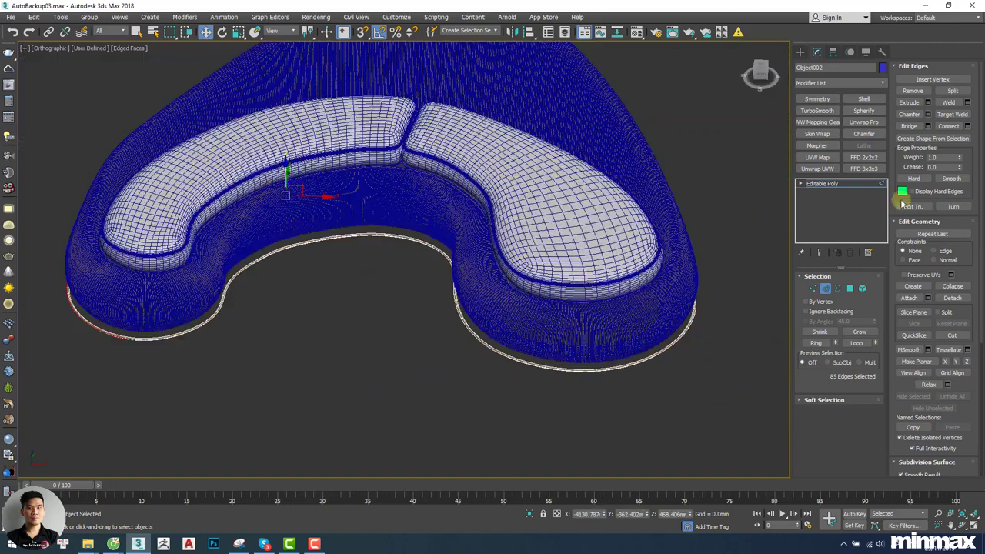
Create a linear shape from the selected edges and delete the detached ring strand.
click(932, 138)
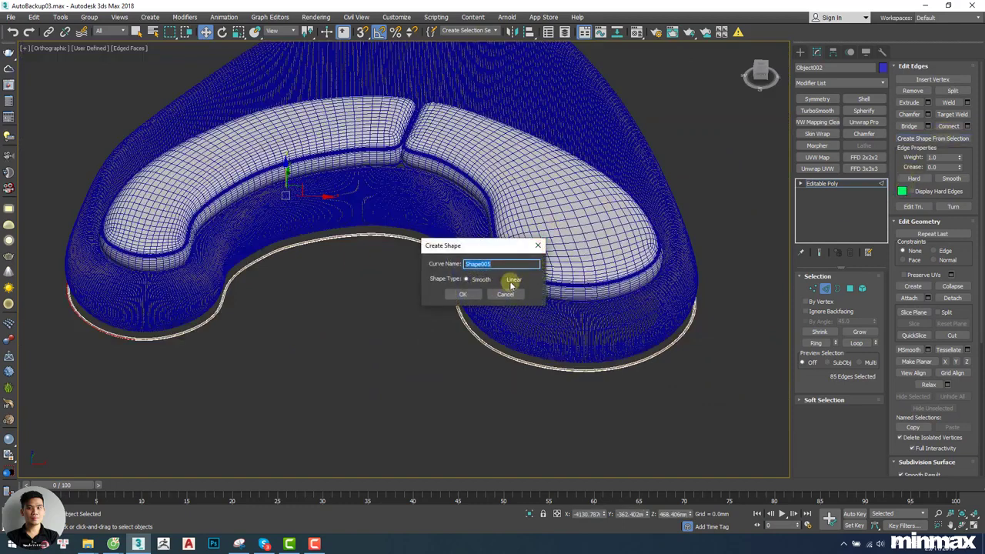
click(512, 281)
click(462, 294)
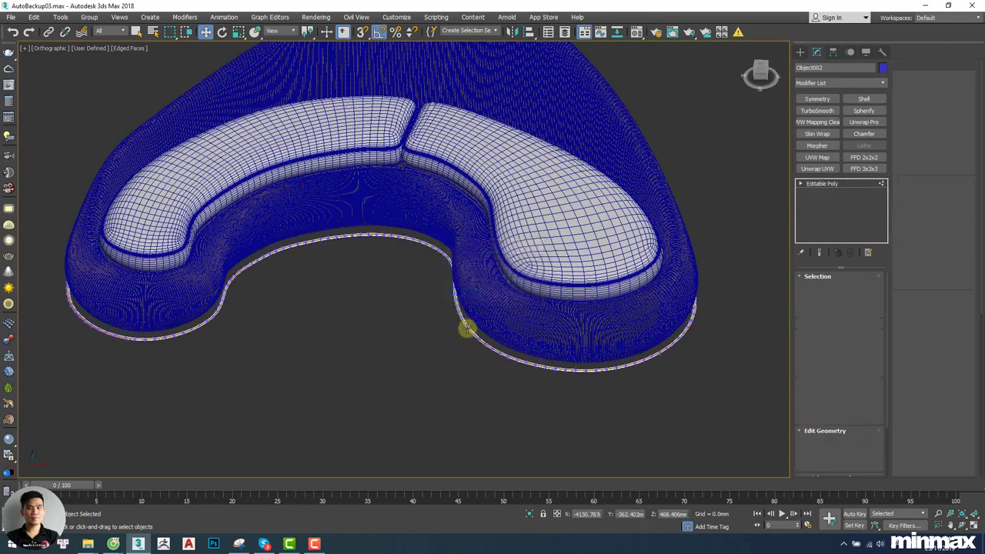
key(Delete)
Select the new base spline and move it down clear of the sofa in the front view.
scroll(465, 328, down, 4)
middle_drag(448, 320, 607, 250)
scroll(391, 270, down, 2)
scroll(336, 290, up, 5)
click(339, 289)
key(f)
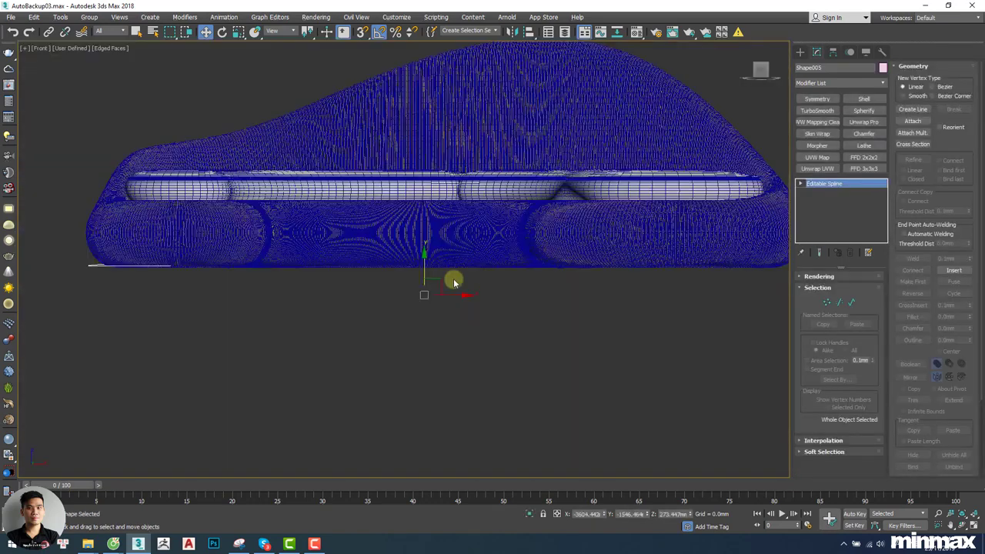
scroll(435, 279, up, 2)
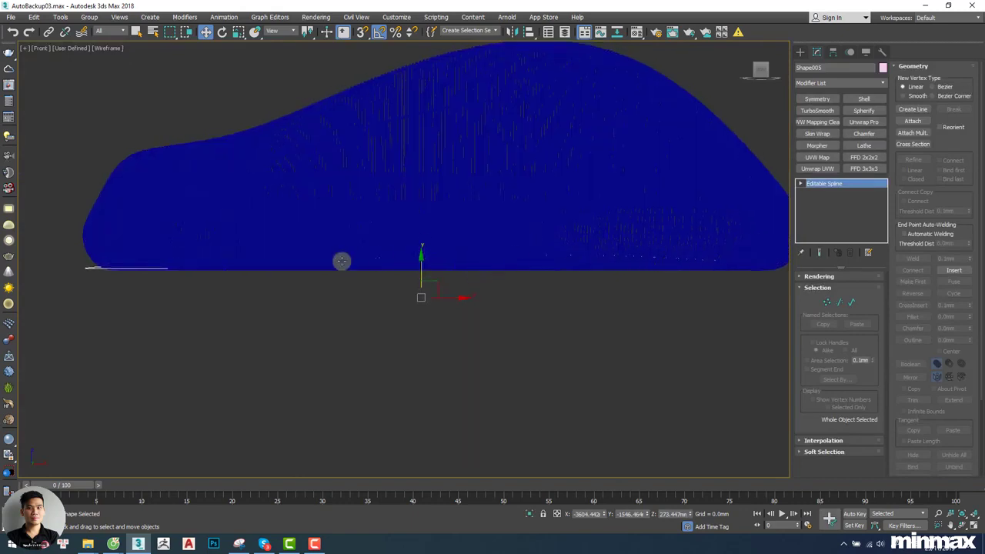
scroll(340, 262, down, 2)
drag(400, 261, 433, 341)
Flatten the base spline to a vertical scale of 0 and move it back up to the underside of the sofa.
key(1)
key(1)
key(r)
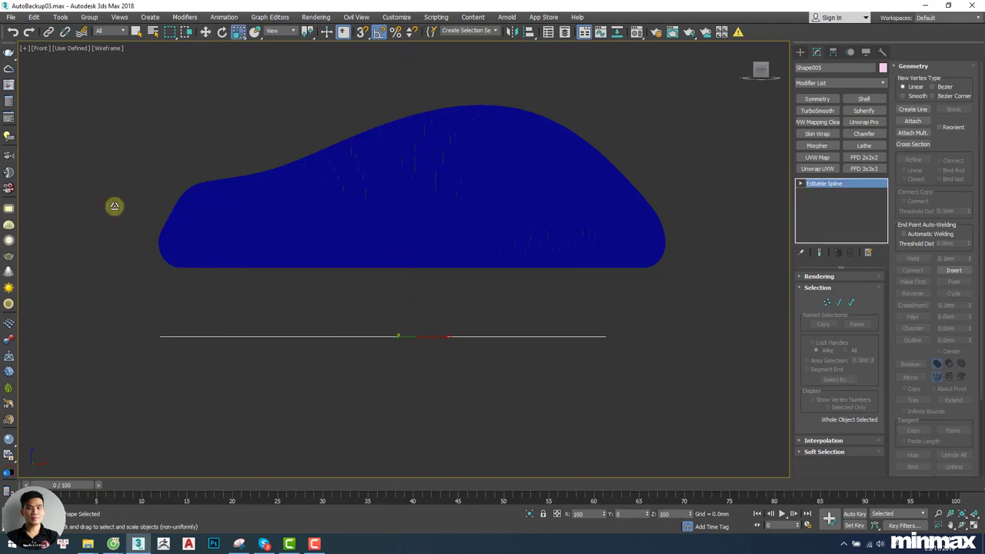
middle_drag(467, 337, 473, 345)
key(w)
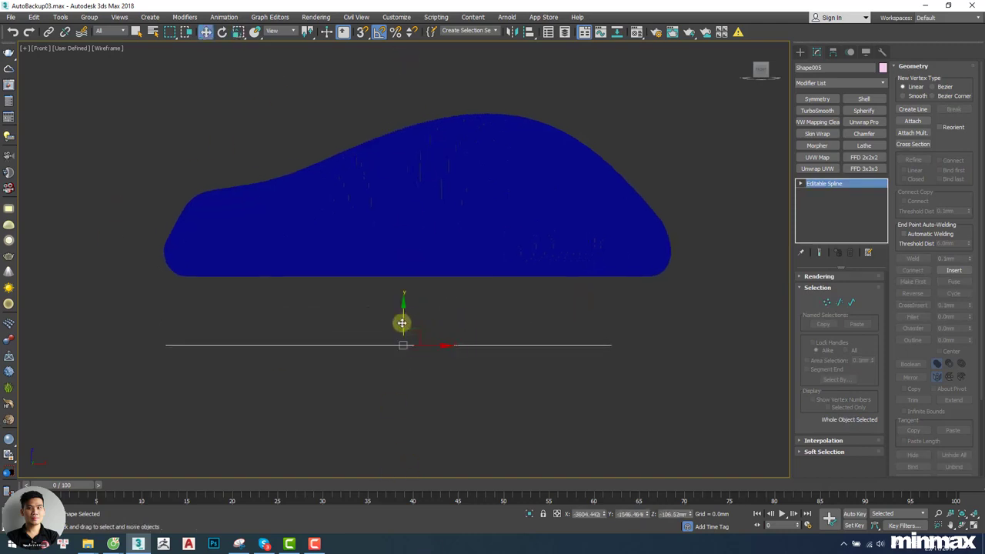
drag(402, 322, 402, 281)
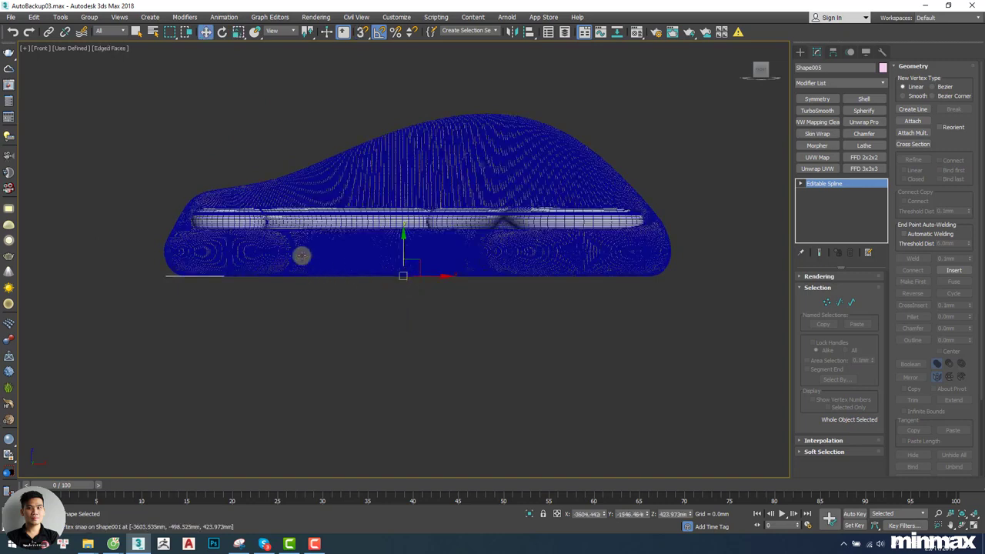
middle_drag(300, 255, 269, 309)
Add an Extrude modifier to the base spline with an amount of about 2530.5 mm and inspect the strip at the left arm.
key(F3)
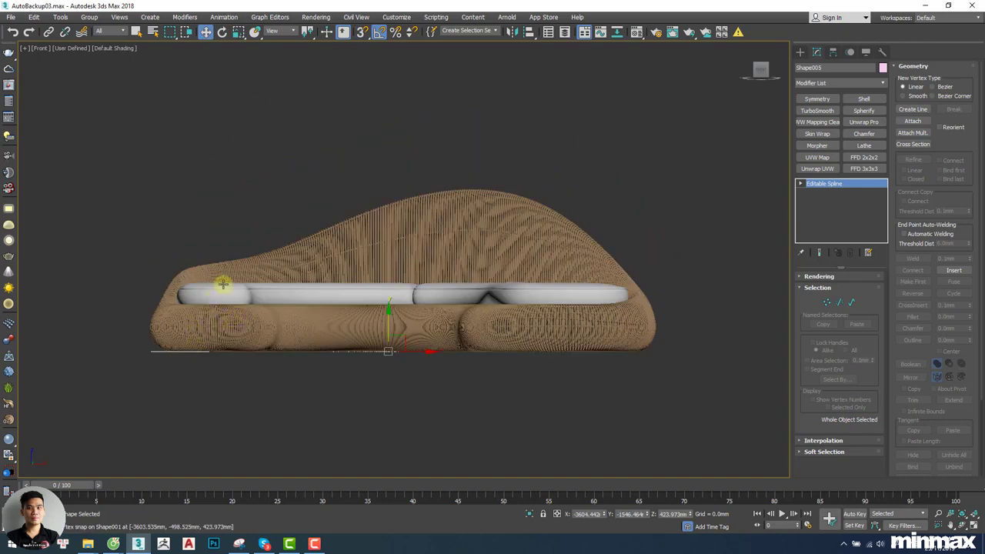
click(843, 83)
scroll(840, 154, down, 10)
click(835, 137)
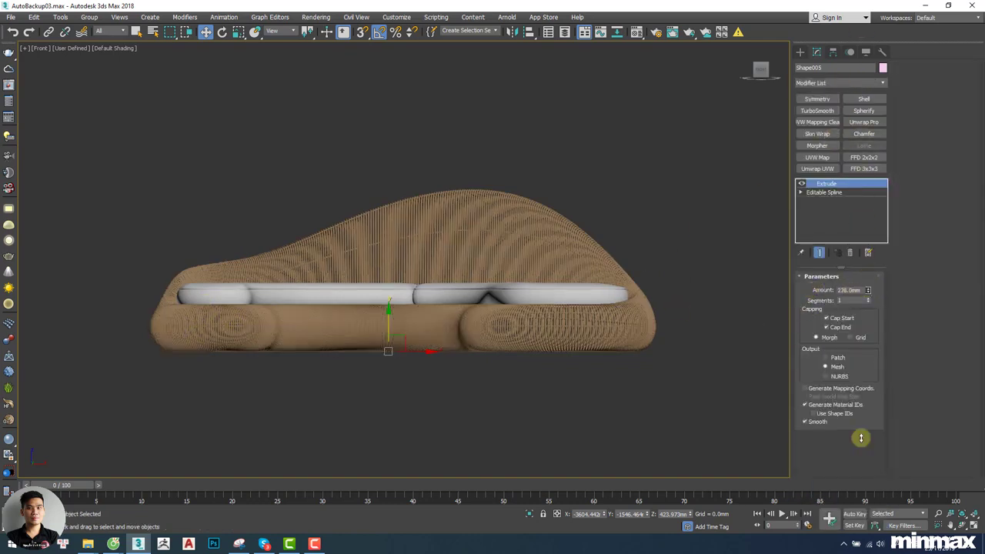
alt+middle_drag(206, 300, 253, 309)
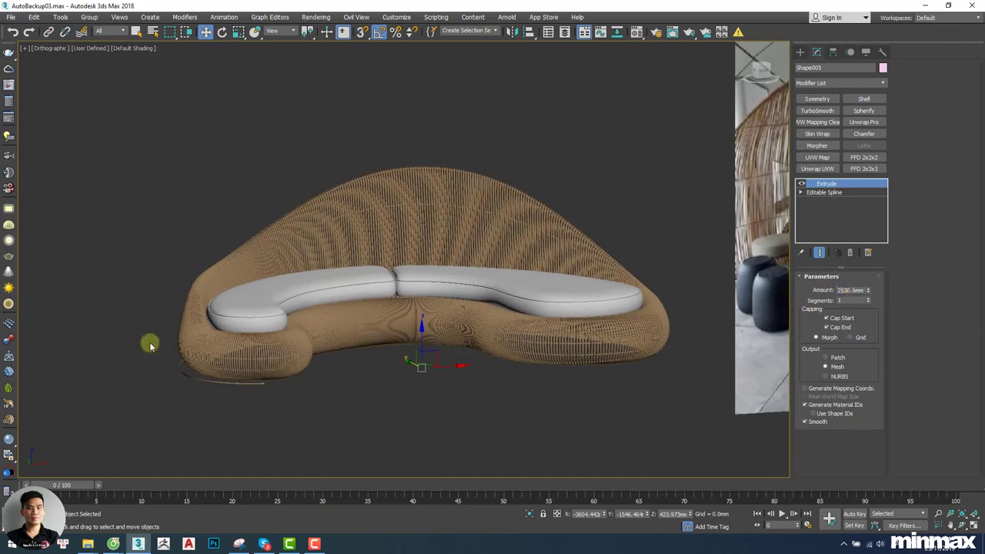
scroll(222, 386, up, 5)
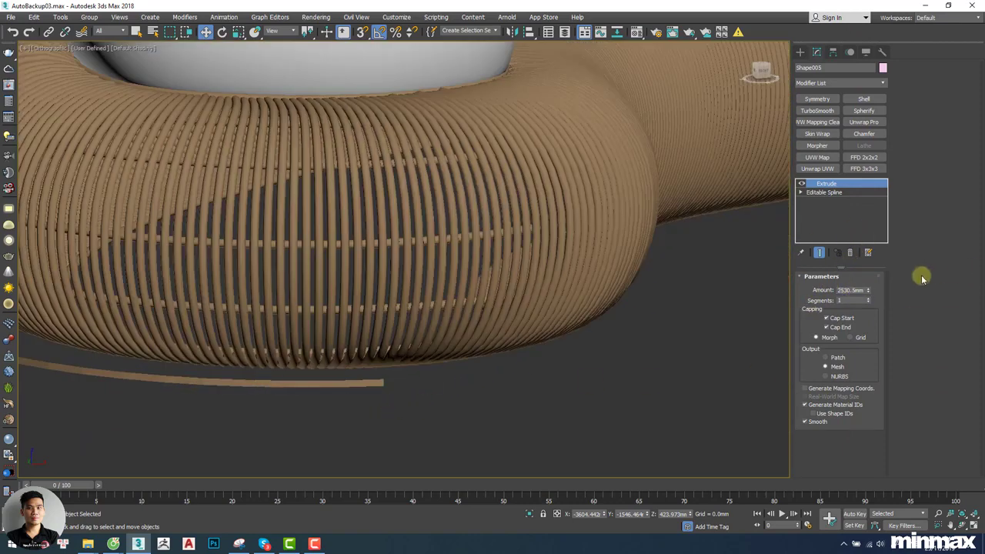
Remove the Extrude modifier from the base spline.
scroll(323, 379, down, 5)
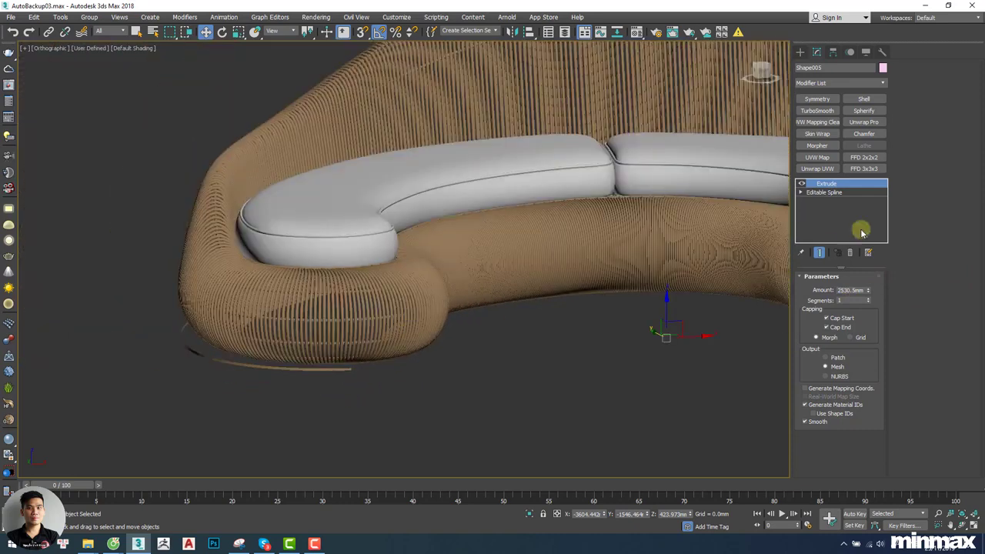
right_click(860, 185)
click(867, 202)
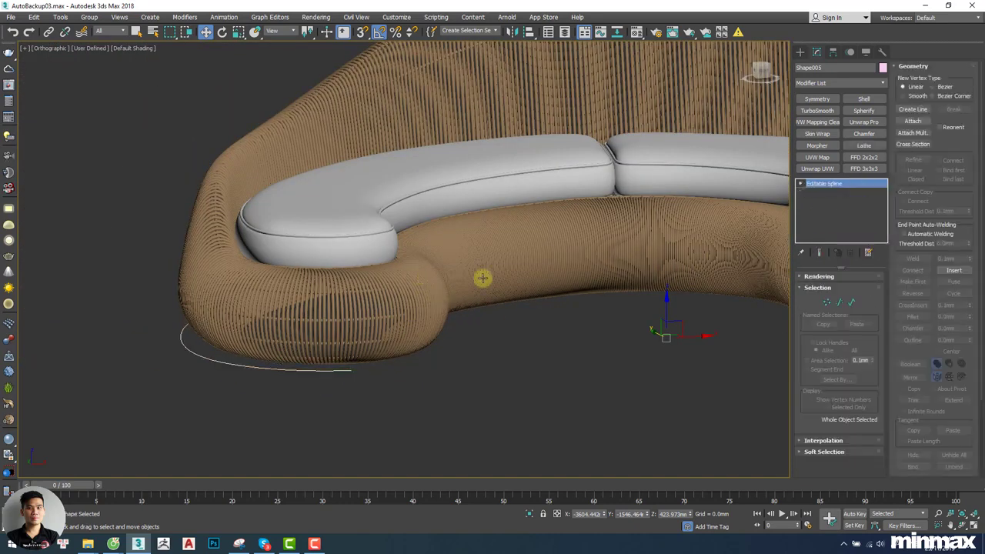
Reset the base spline's transform with Reset XForm and convert it back to an editable spline.
click(882, 52)
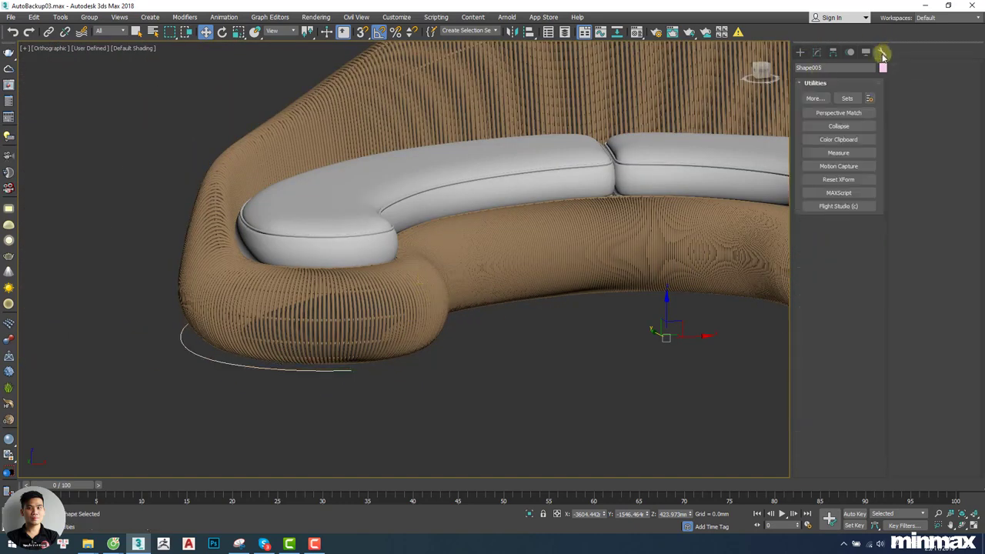
click(854, 180)
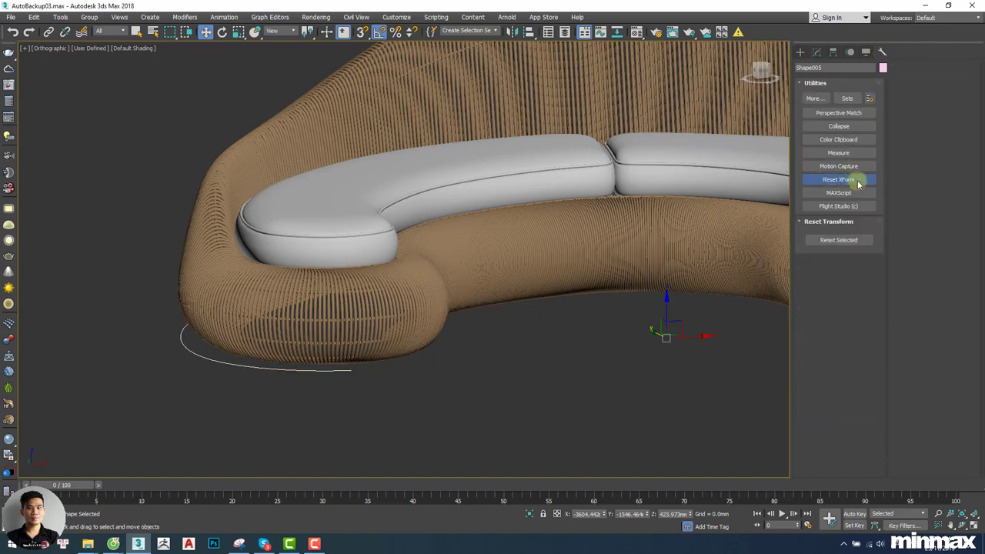
click(839, 240)
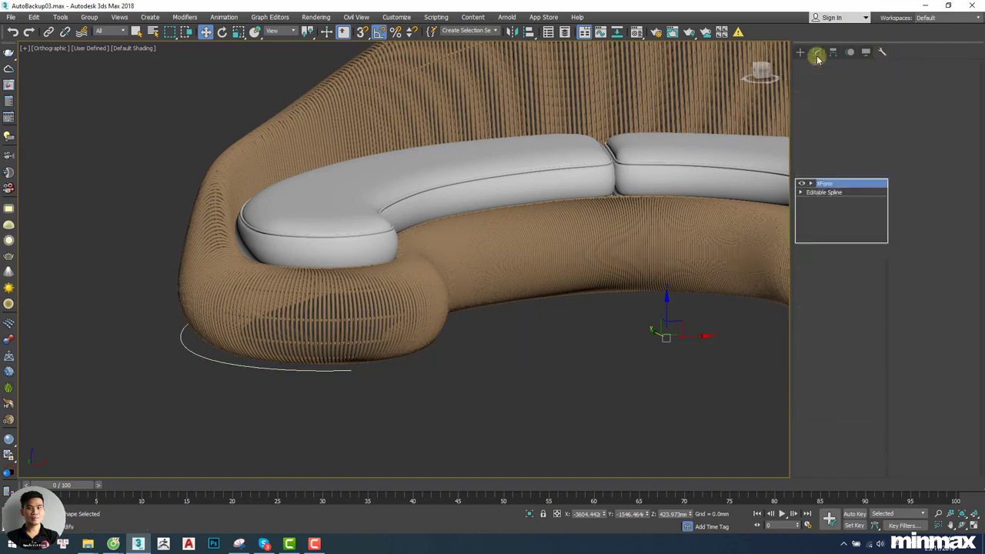
right_click(430, 296)
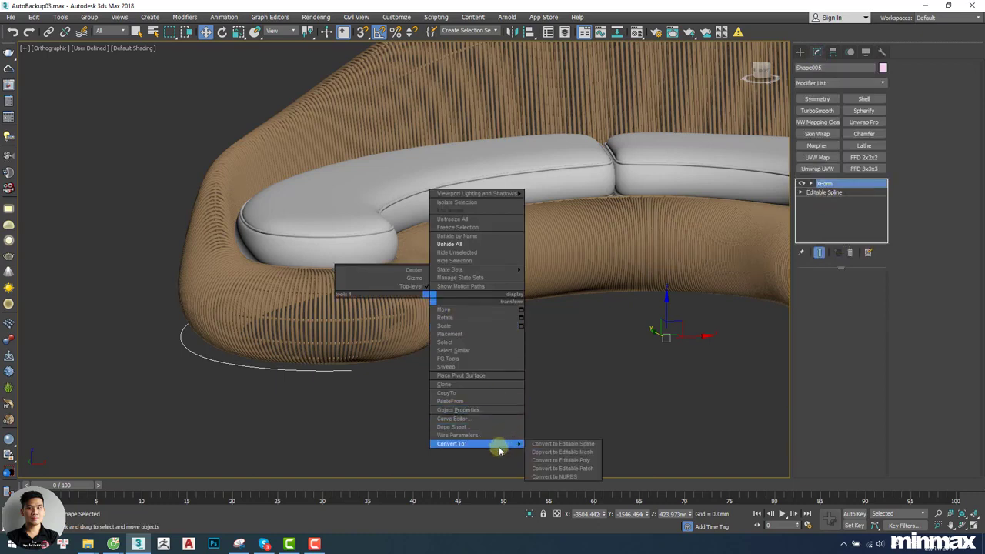
mouse_move(500, 444)
click(572, 445)
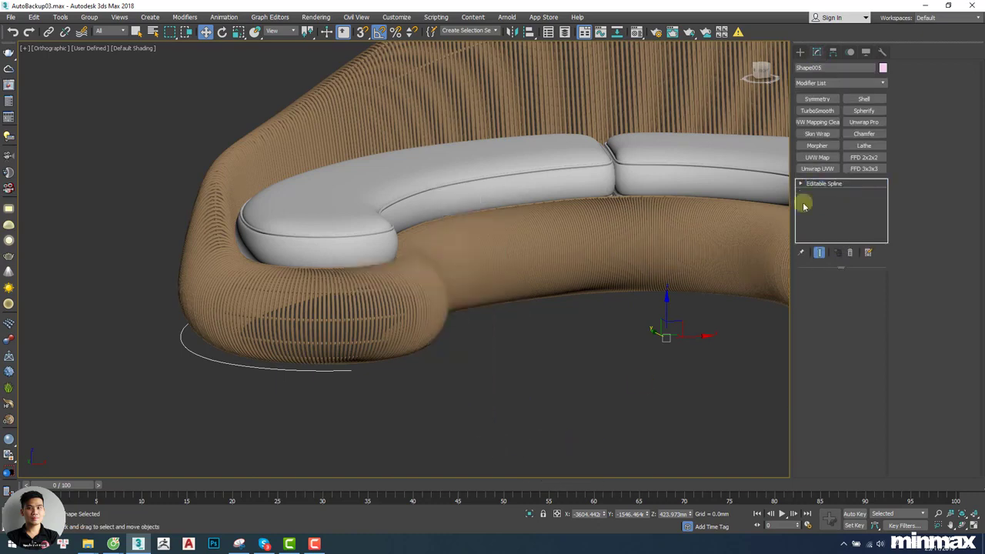
Extrude the base spline by 2530.5 mm into a tall curved wall and view it from the front.
click(841, 84)
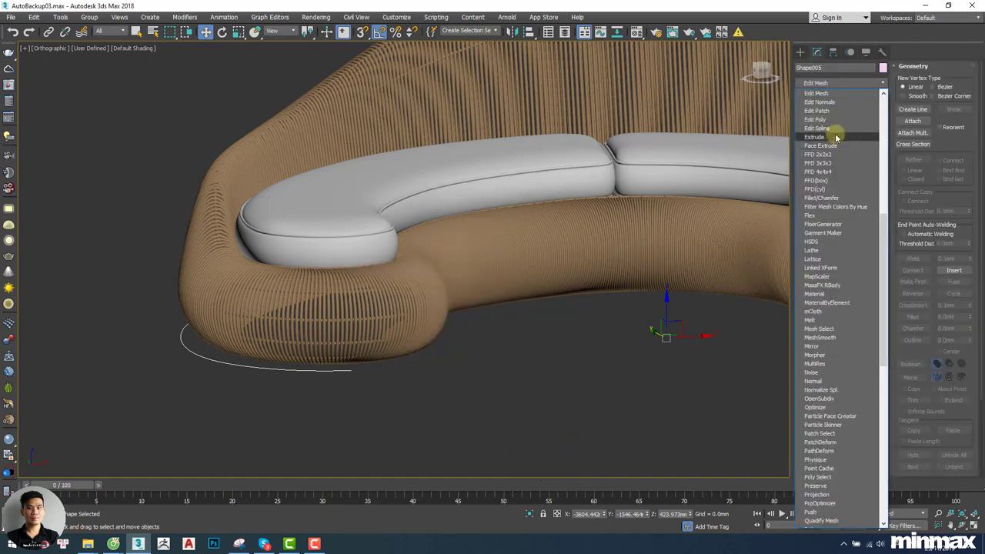
click(831, 136)
scroll(539, 280, down, 5)
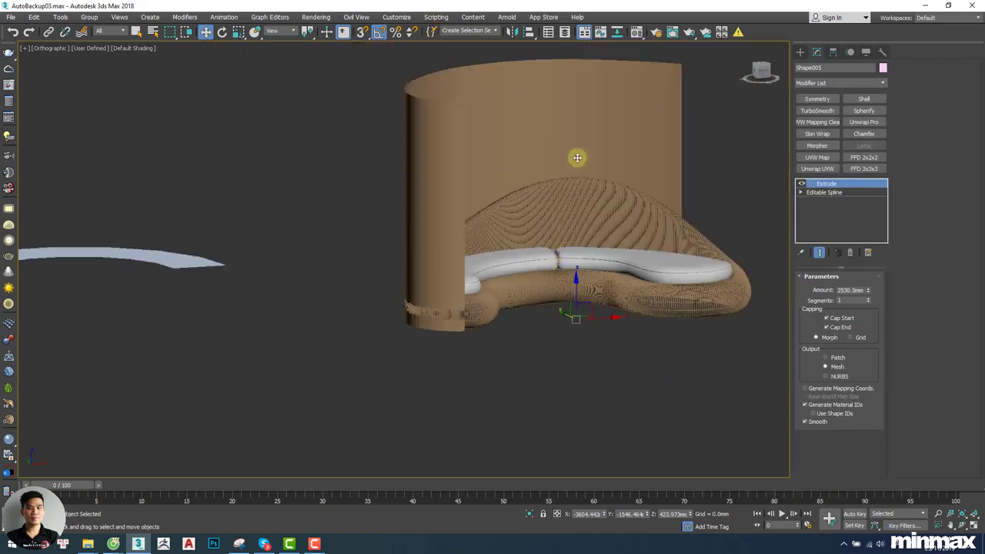
alt+middle_drag(577, 157, 501, 178)
key(f)
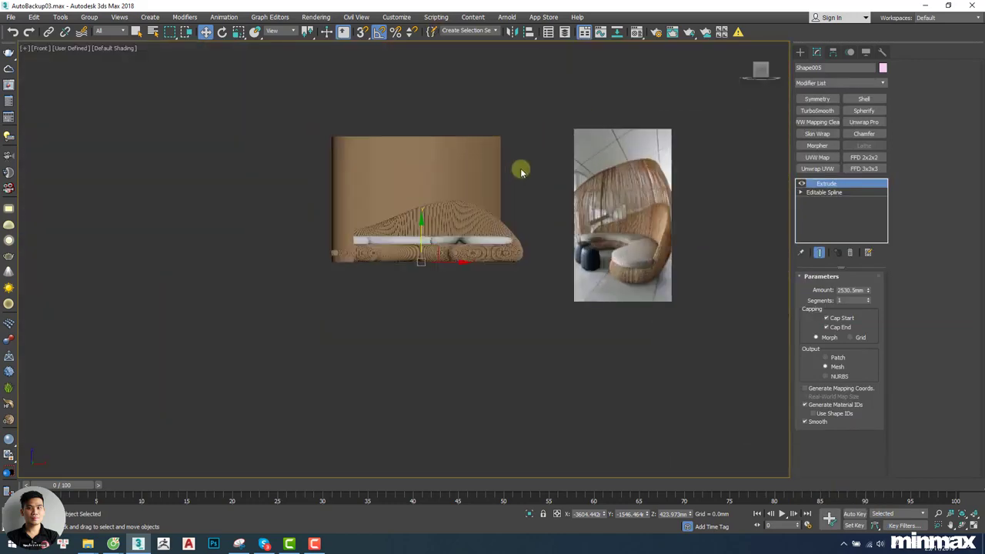
Compare the extruded wall with the reference photo, show edged faces, and convert the wall to an editable poly.
scroll(500, 166, up, 2)
scroll(605, 200, up, 2)
scroll(705, 167, up, 2)
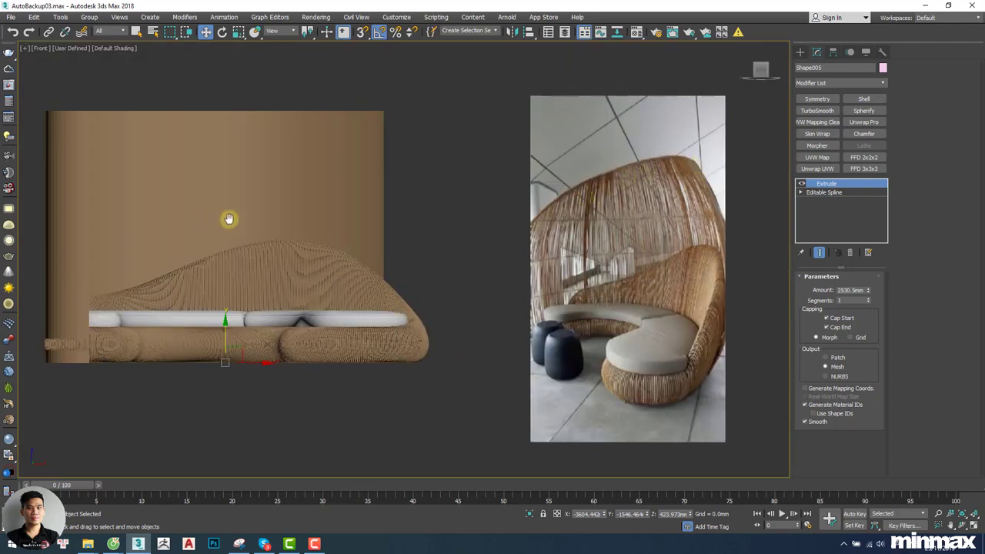
middle_drag(228, 219, 245, 198)
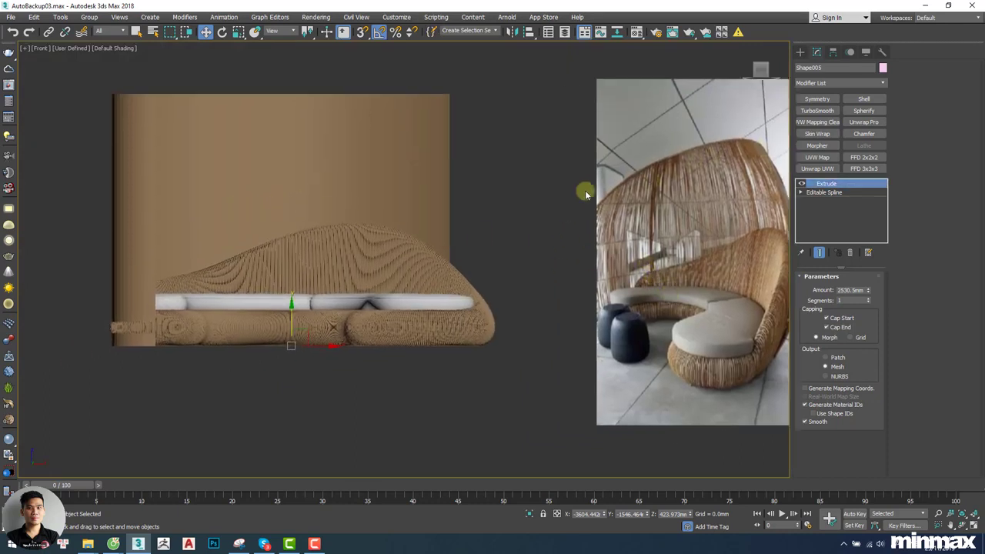
middle_drag(329, 198, 374, 218)
key(F4)
middle_drag(383, 179, 404, 186)
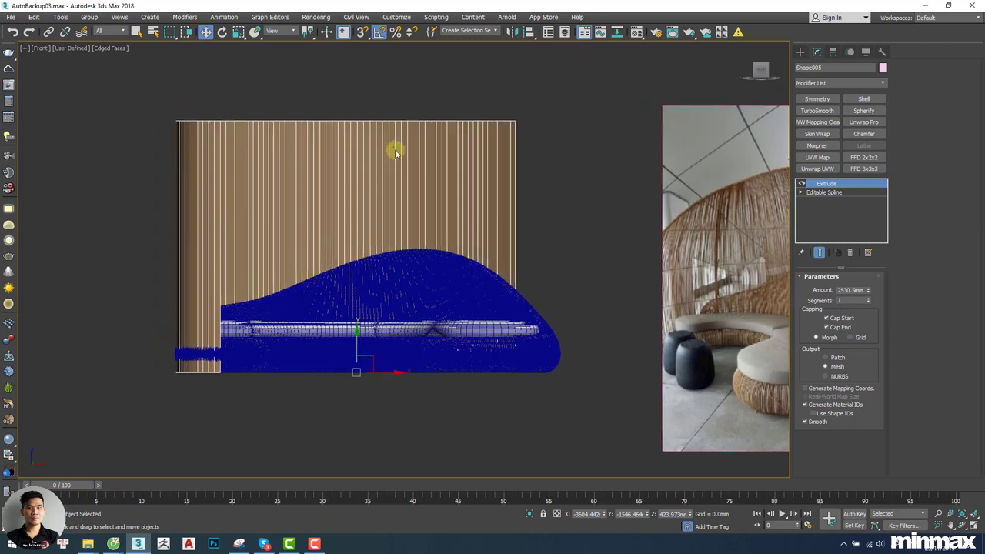
right_click(393, 148)
mouse_move(483, 292)
click(525, 299)
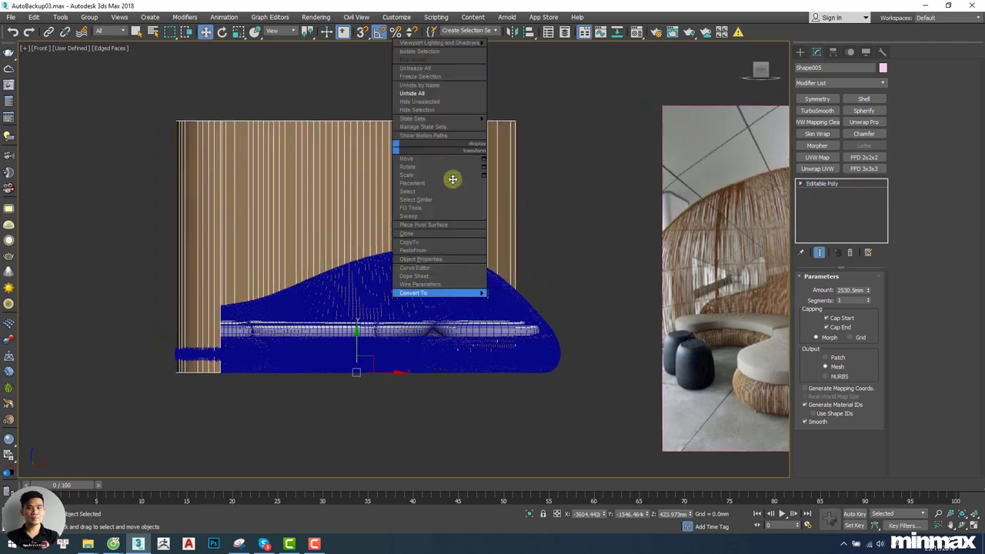
Connect the wall's vertical edges with 19 segments to add evenly spaced horizontal edge loops.
key(2)
key(ctrl+a)
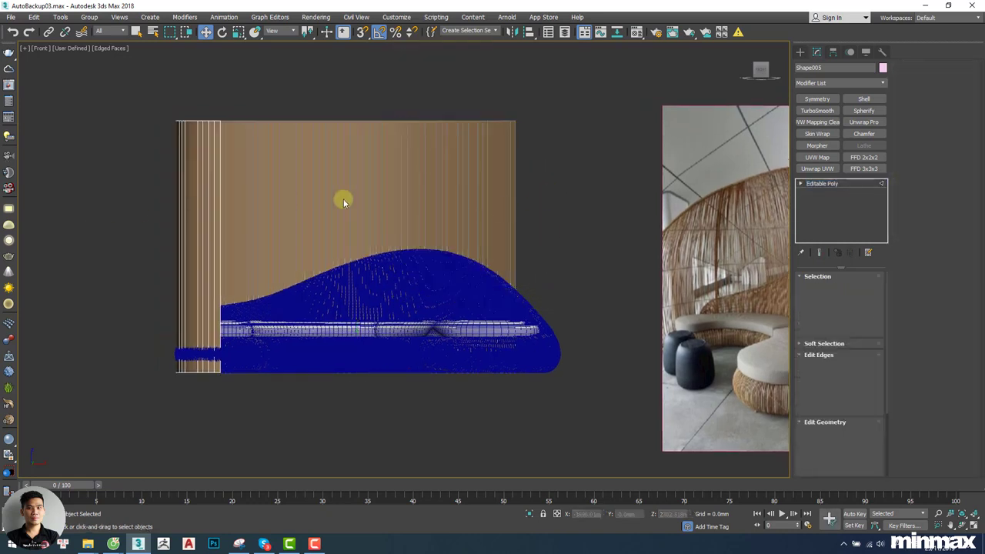
right_click(375, 172)
click(283, 207)
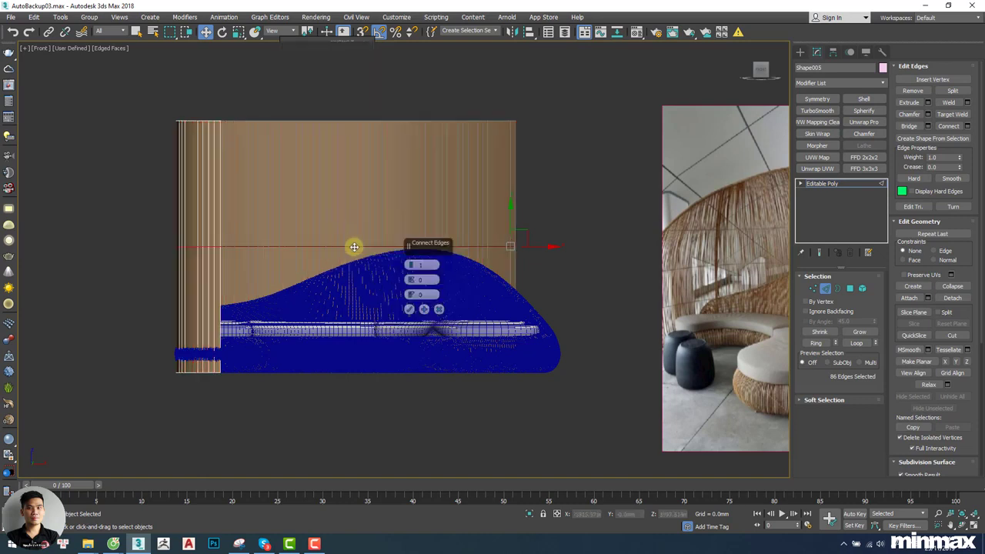
drag(410, 264, 409, 222)
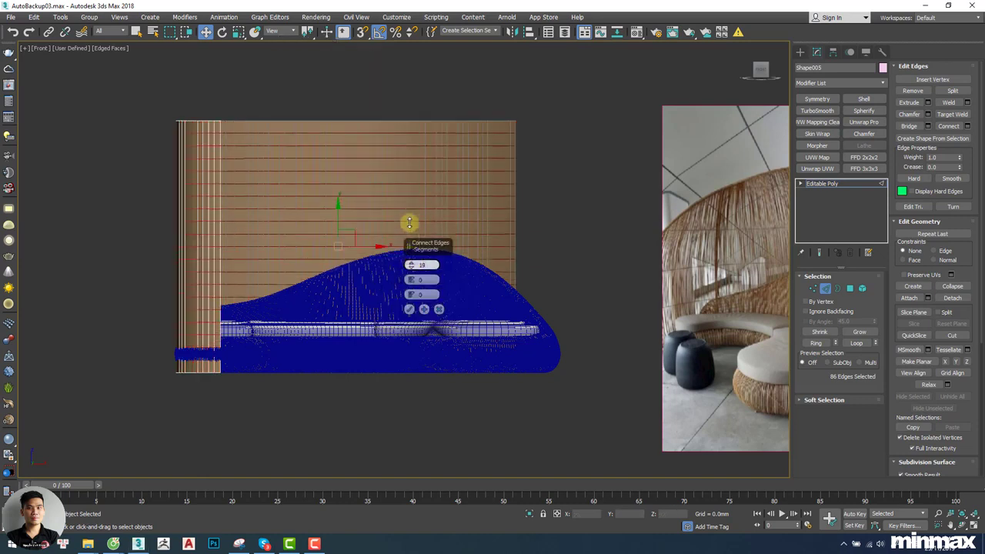
click(409, 309)
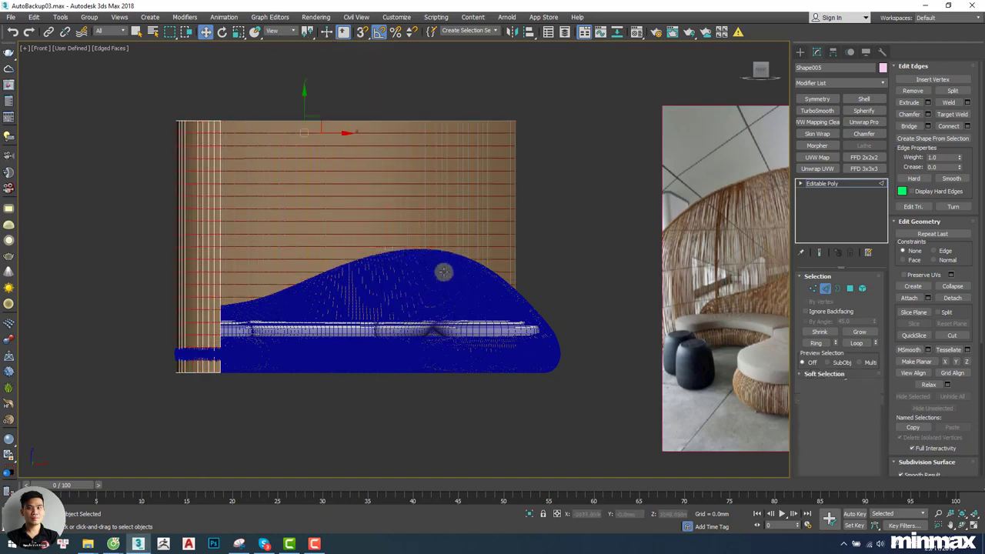
key(2)
click(828, 83)
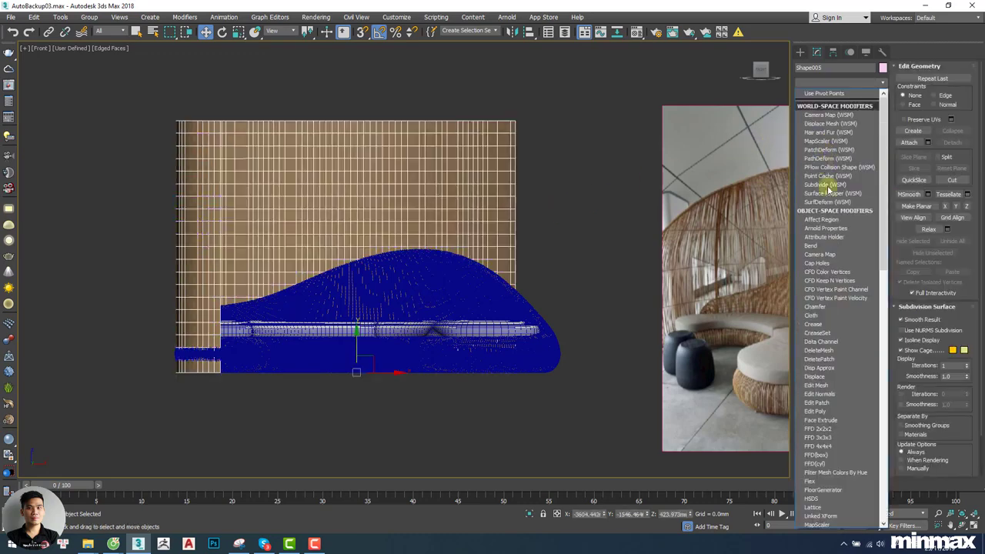
scroll(824, 185, down, 5)
click(822, 120)
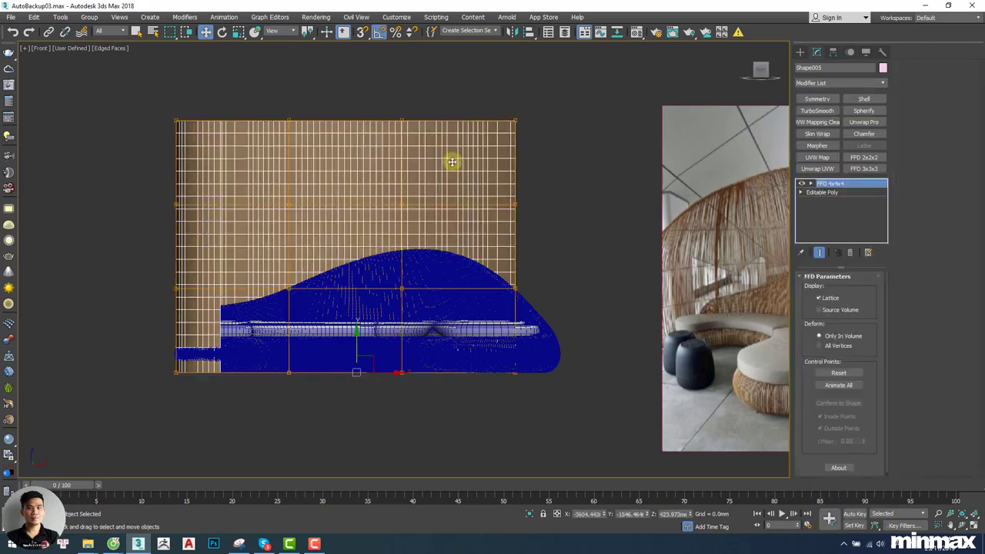
middle_drag(451, 161, 500, 147)
scroll(384, 193, down, 3)
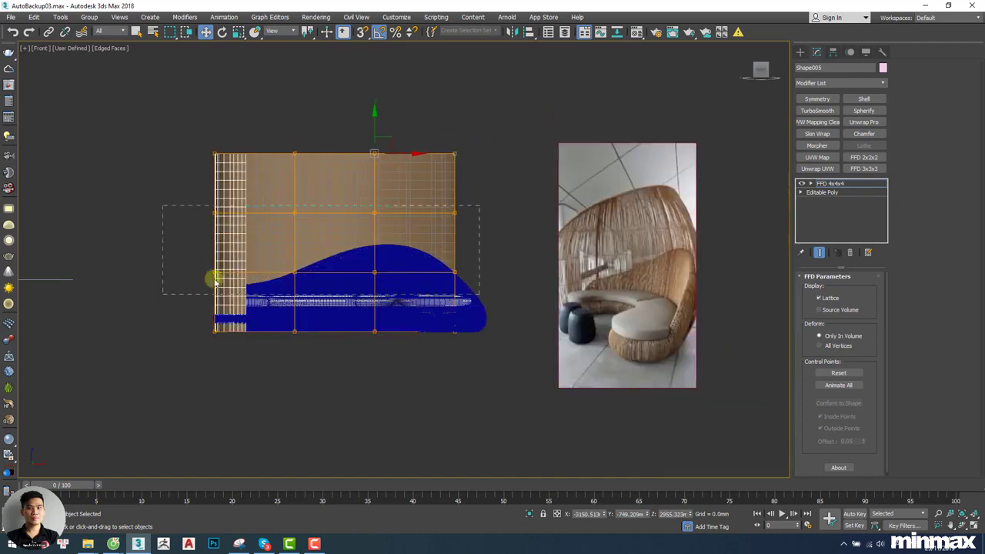
drag(216, 281, 215, 283)
key(r)
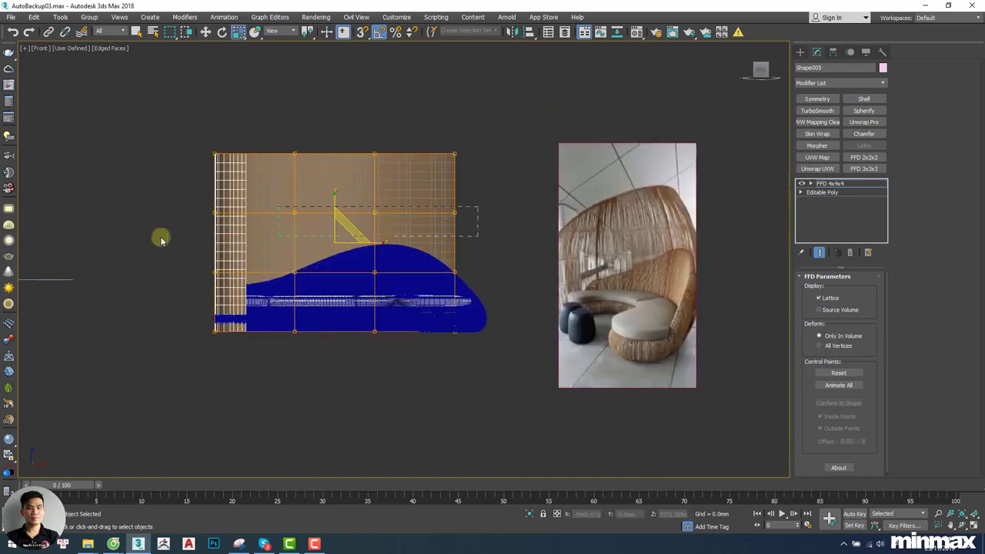
right_click(837, 184)
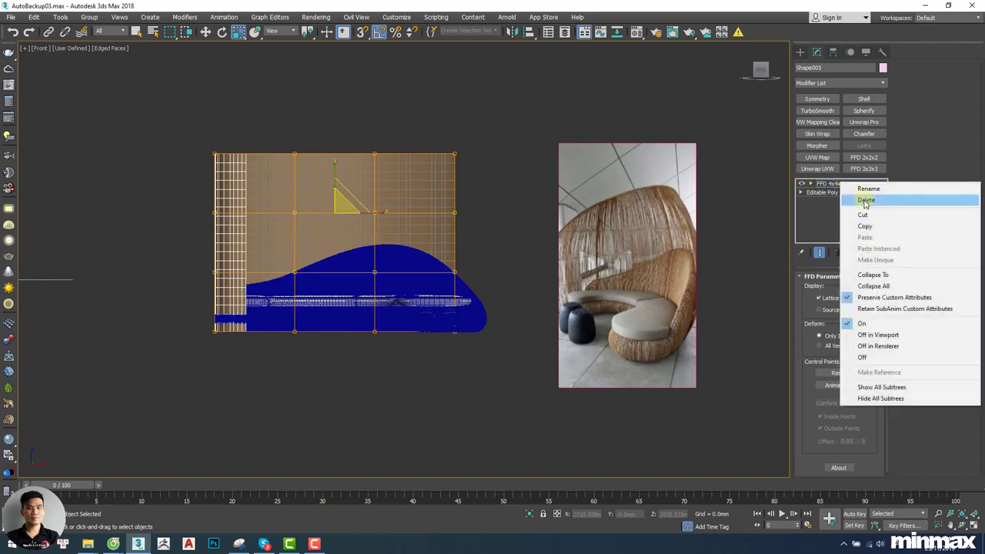
click(866, 200)
Add an FFD 3x3x3 modifier to the wall and tilt and narrow its top row of control points like the reference canopy.
click(864, 167)
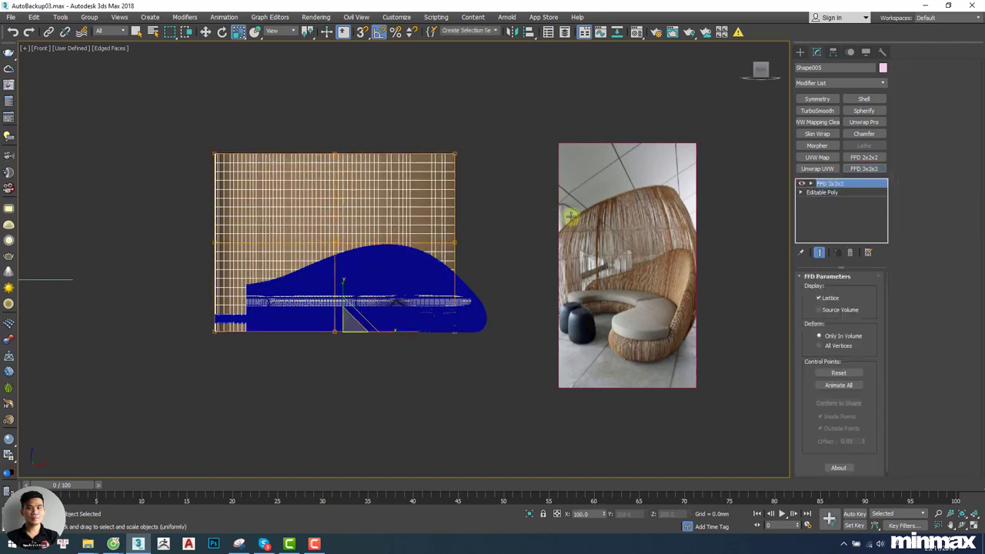
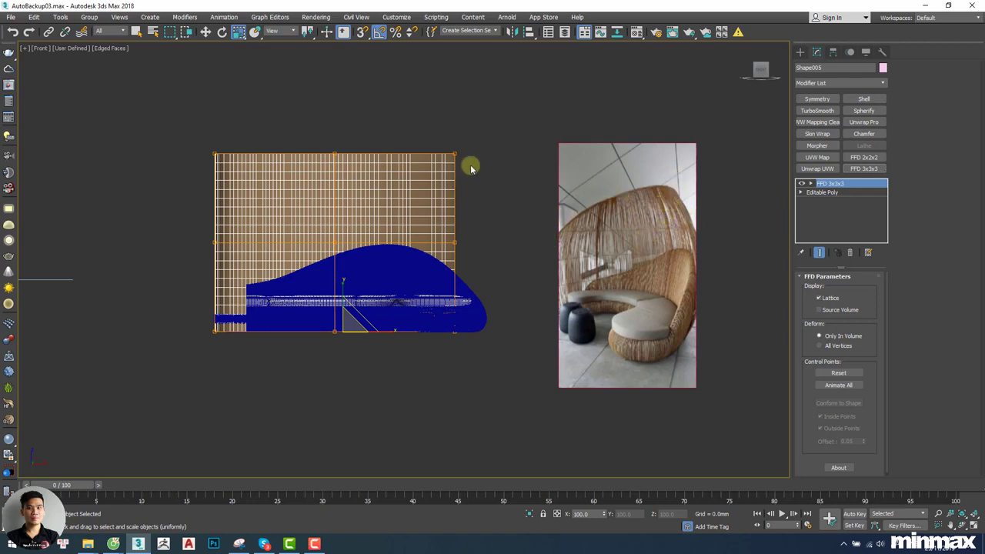
drag(502, 146, 209, 193)
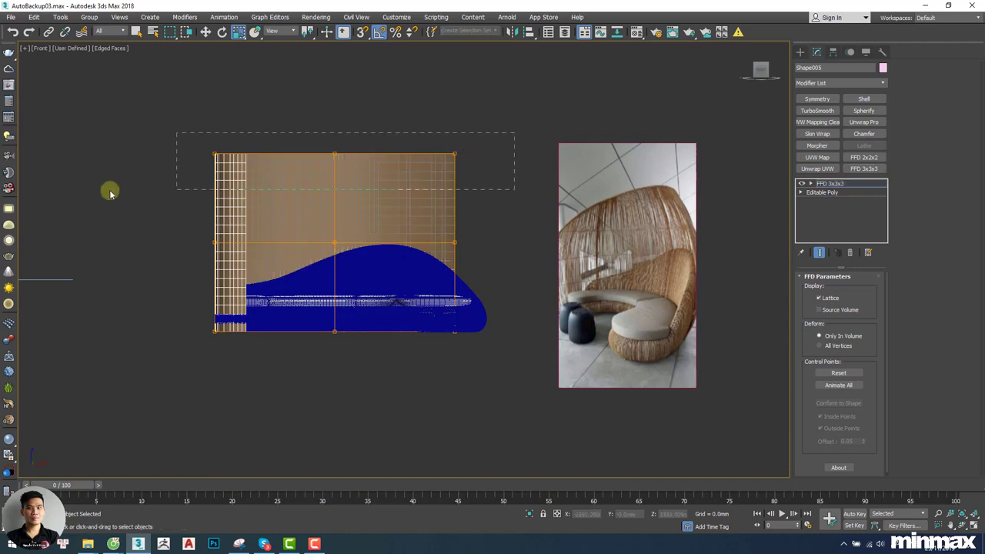
key(e)
drag(367, 133, 339, 180)
key(r)
middle_drag(435, 225, 427, 223)
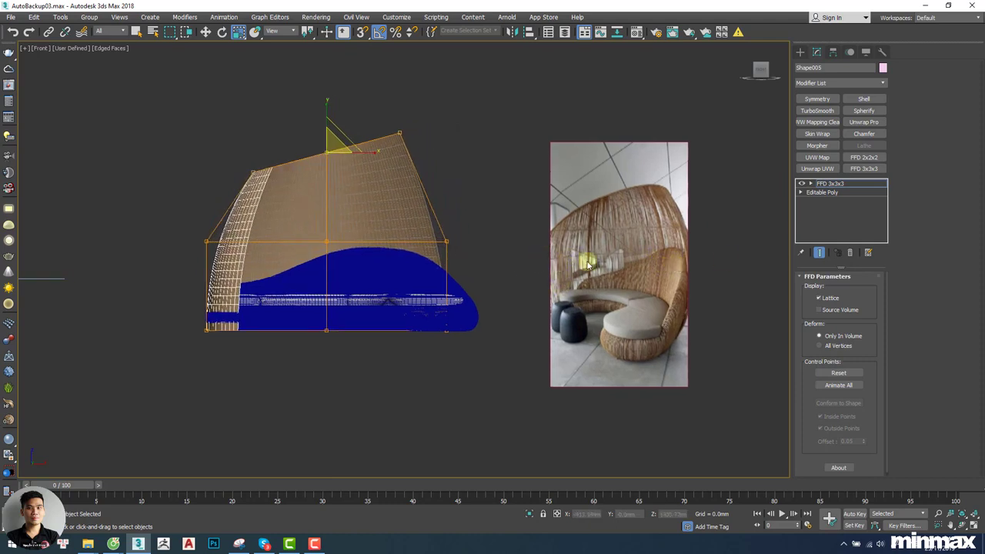
Scale the middle row of FFD control points outward in width and depth so the wall bulges around the sofa.
drag(188, 281, 188, 281)
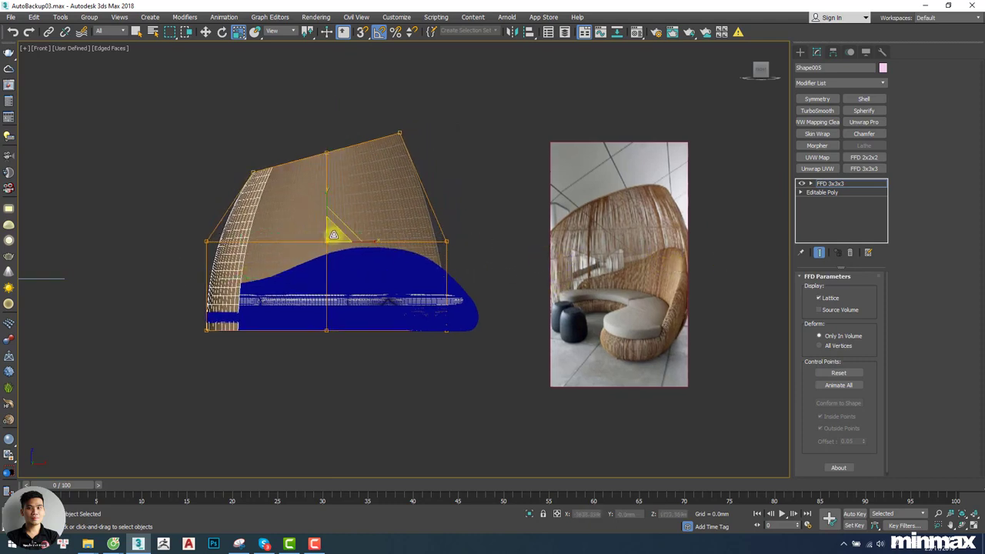
drag(333, 233, 331, 224)
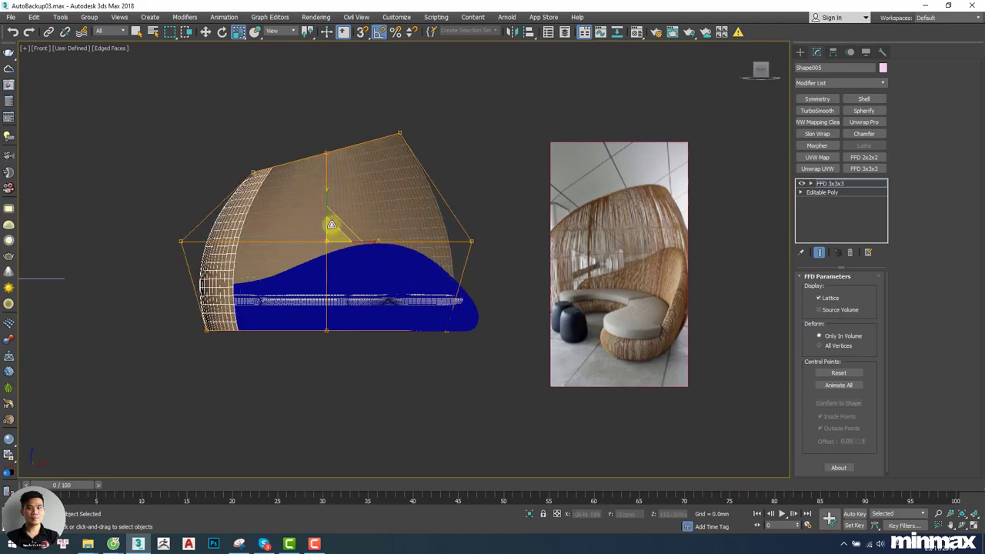
alt+middle_drag(330, 229, 370, 283)
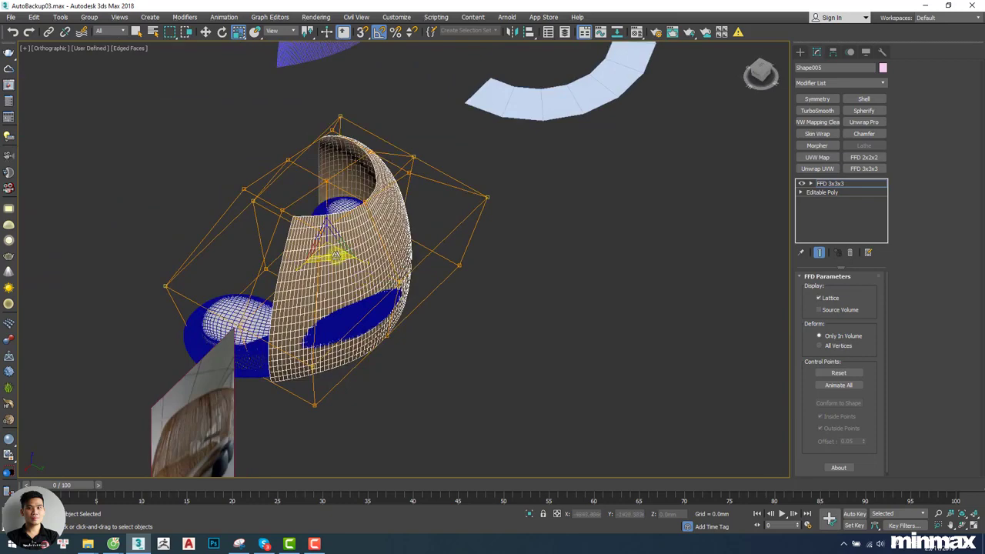
drag(336, 254, 334, 247)
alt+middle_drag(339, 250, 485, 223)
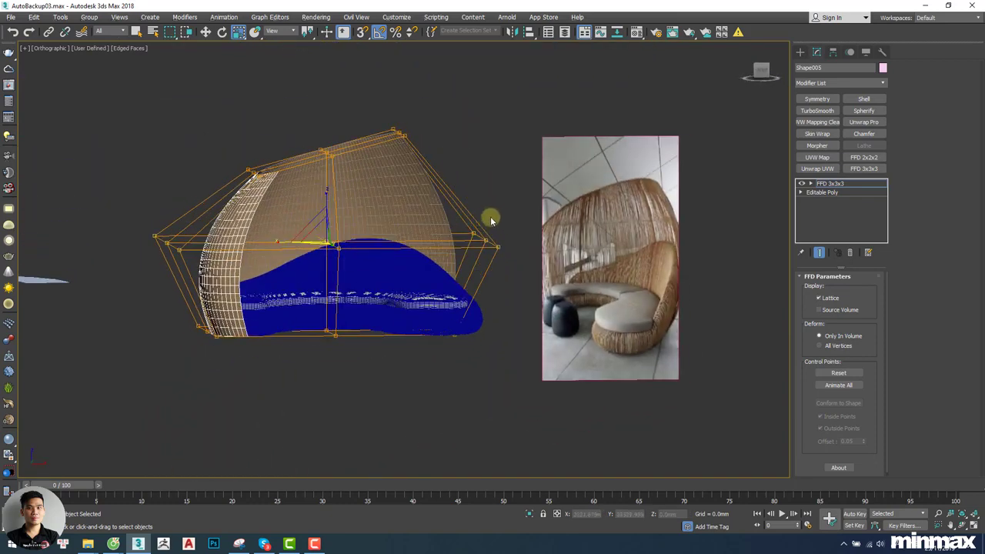
Select the top row of FFD control points and scale it inward to narrow the top of the canopy.
drag(236, 192, 236, 192)
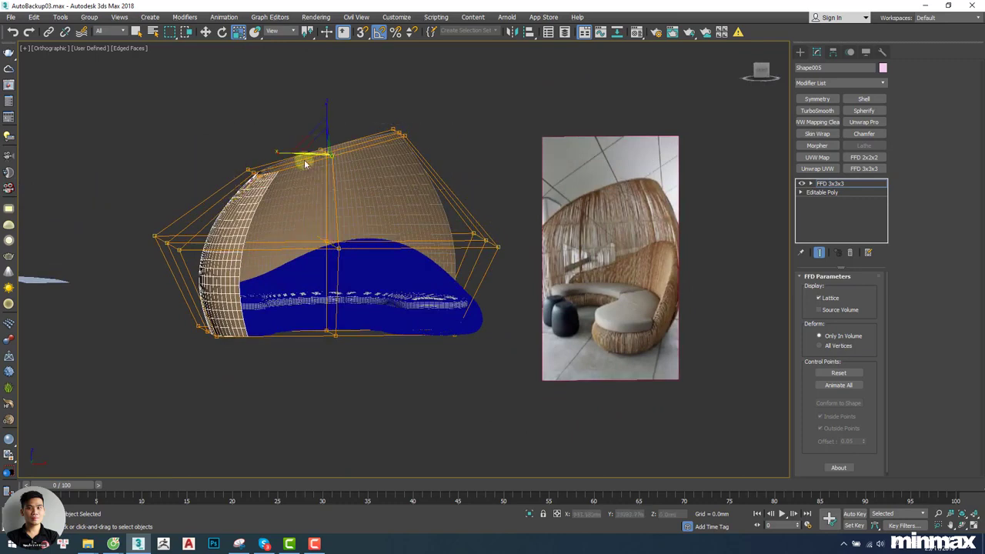
drag(319, 152, 322, 159)
key(ctrl+z)
key(r)
alt+middle_drag(321, 158, 326, 189)
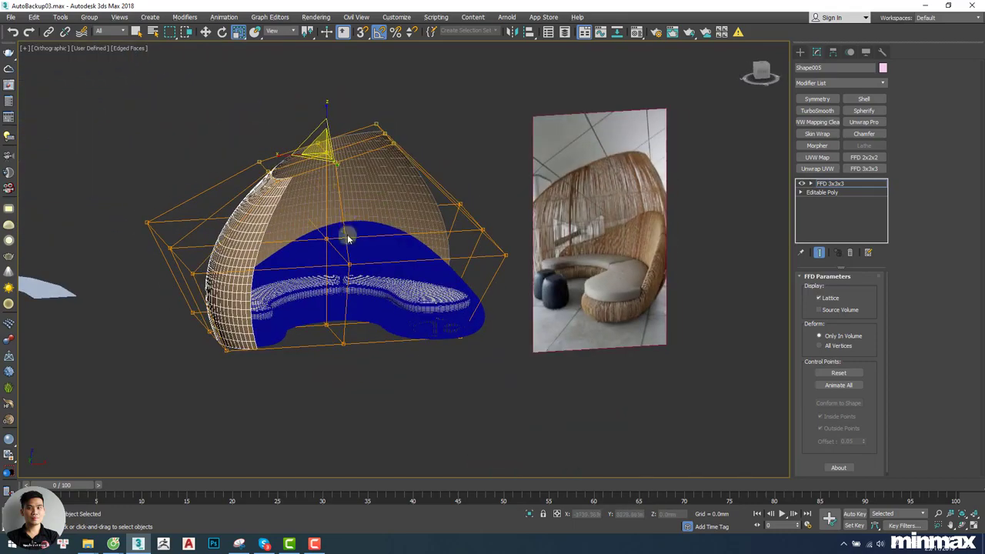
Collapse the FFD-shaped canopy wall by converting it to an Editable Poly.
alt+middle_drag(233, 294, 316, 292)
right_click(315, 252)
mouse_move(396, 396)
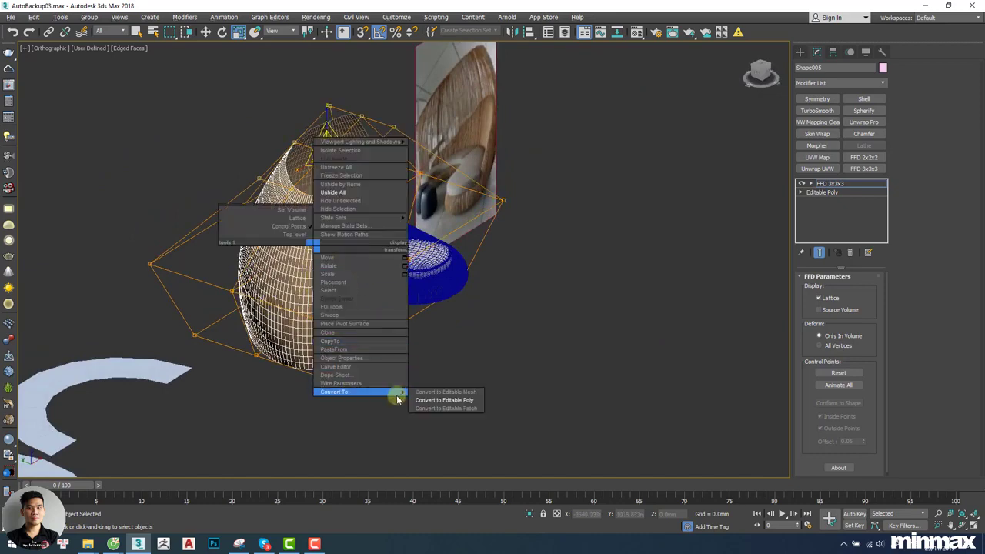
click(428, 400)
Split the wall along a vertical edge loop near its open end and delete the narrow strip cut off there.
key(2)
click(304, 274)
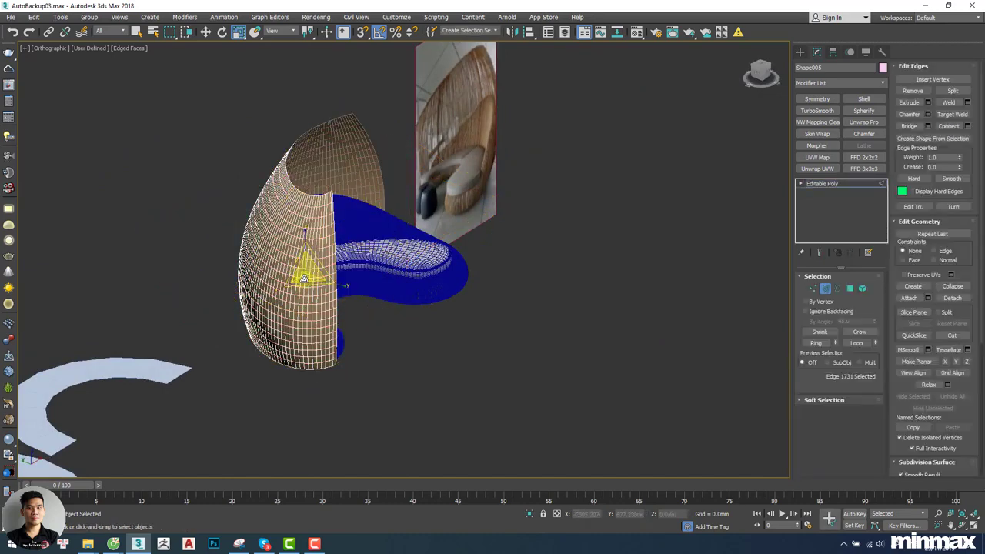
scroll(307, 281, up, 4)
double_click(307, 265)
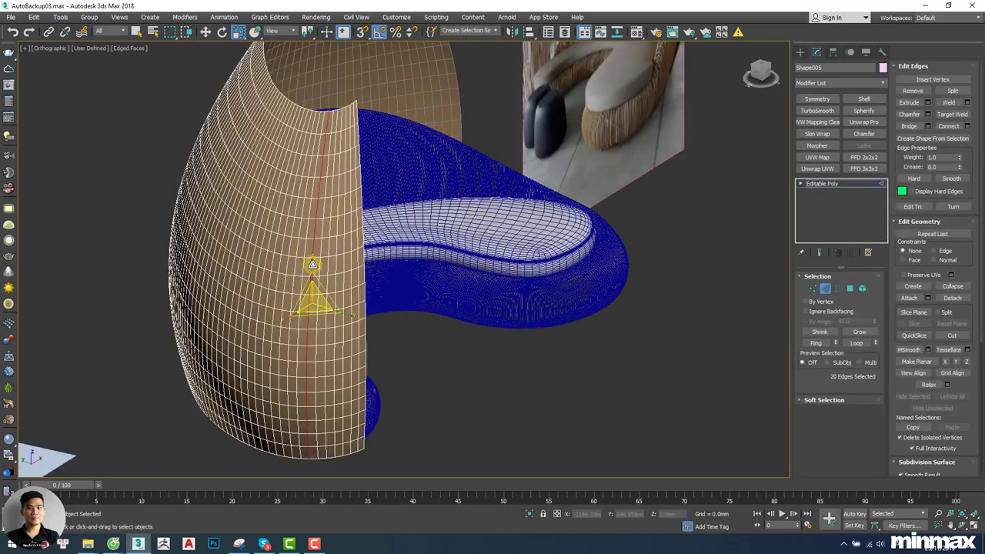
right_click(310, 263)
click(305, 291)
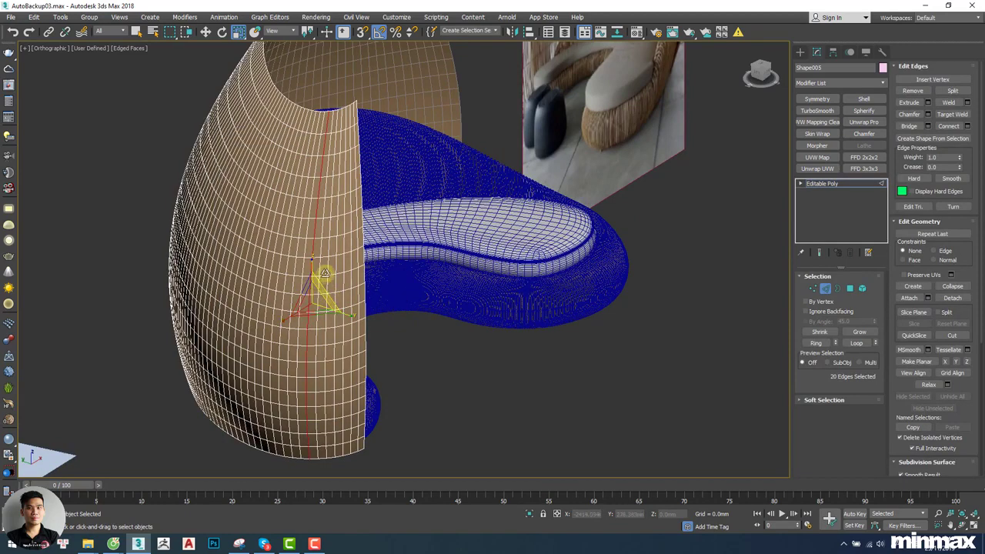
key(5)
click(323, 240)
key(Delete)
scroll(329, 237, down, 4)
alt+middle_drag(336, 233, 354, 204)
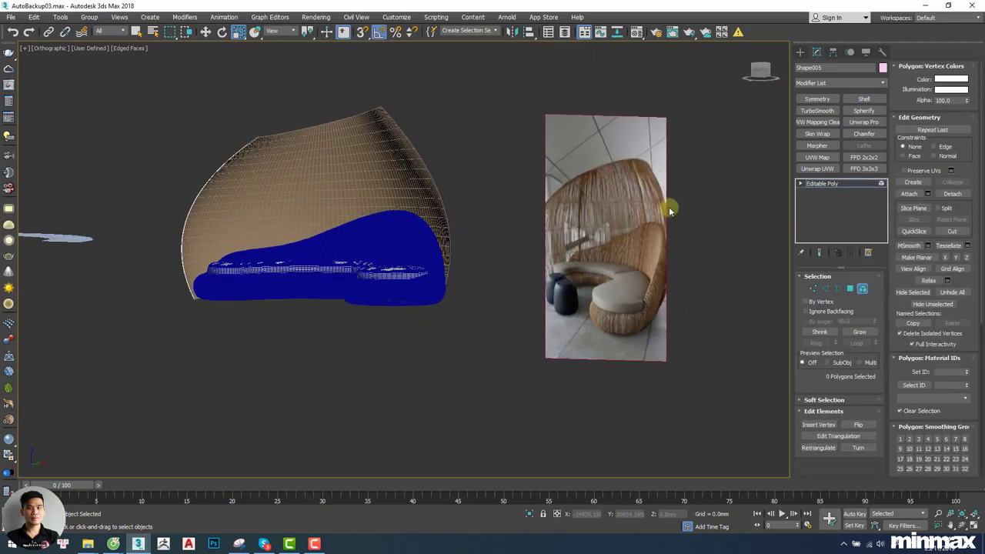
Select two spaced horizontal edge loops across the upper part of the wall, following the bands in the reference photo.
scroll(669, 209, up, 2)
scroll(596, 204, up, 1)
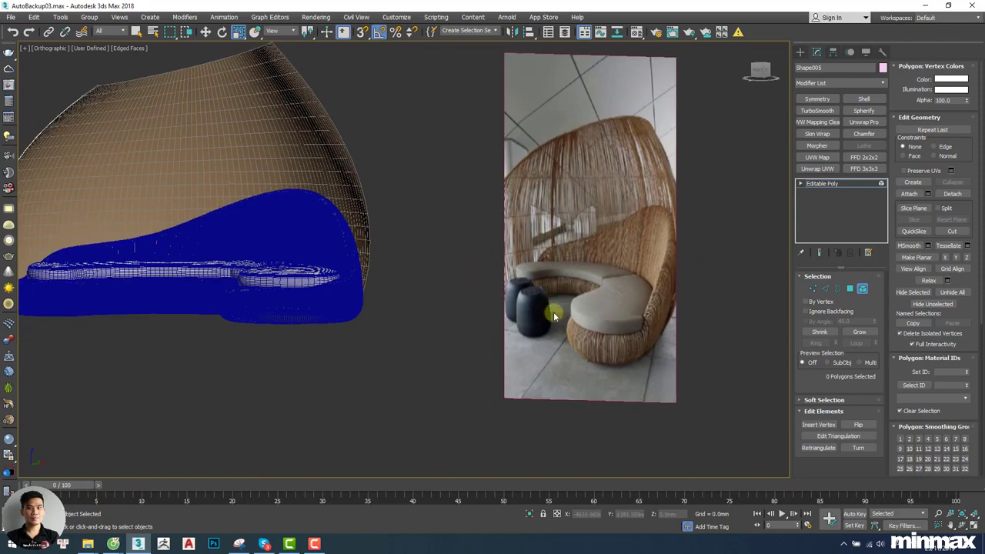
middle_drag(198, 108, 223, 100)
key(2)
scroll(206, 103, up, 5)
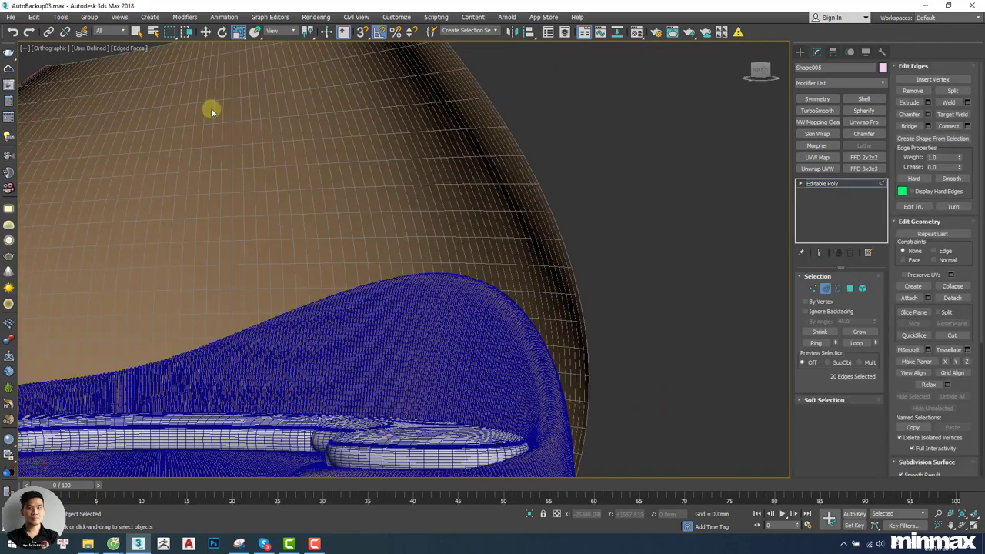
double_click(211, 98)
scroll(211, 98, down, 5)
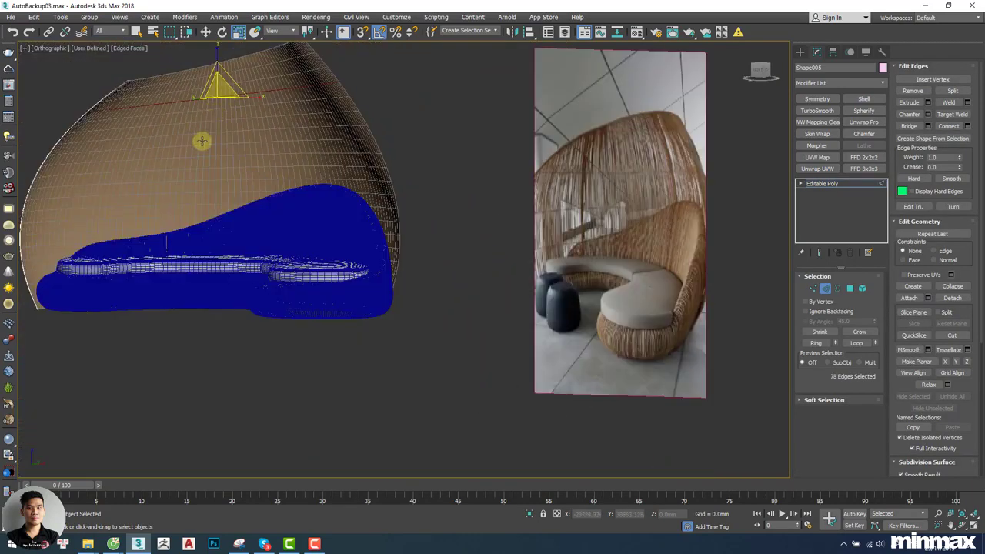
scroll(196, 145, up, 2)
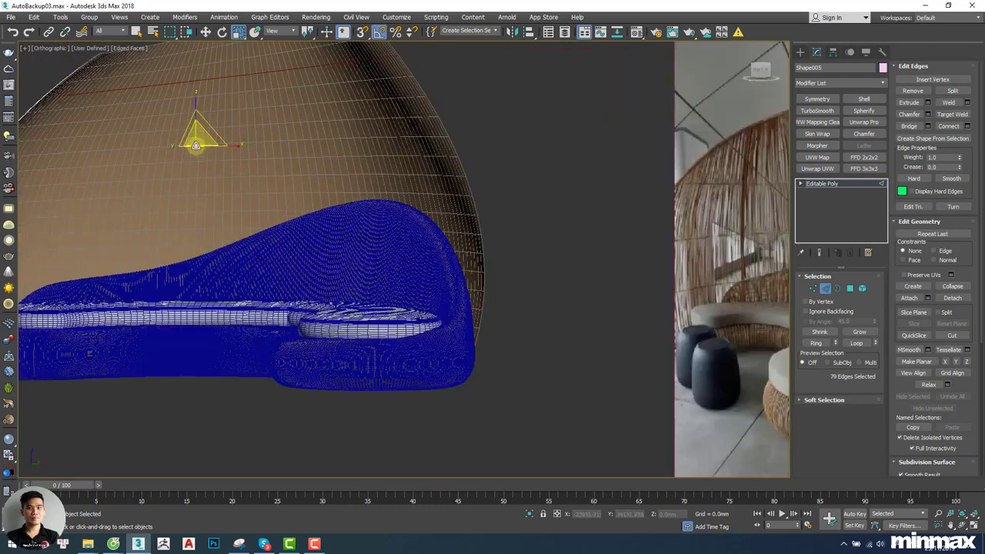
ctrl+double_click(195, 144)
middle_drag(198, 144, 350, 100)
scroll(252, 161, down, 2)
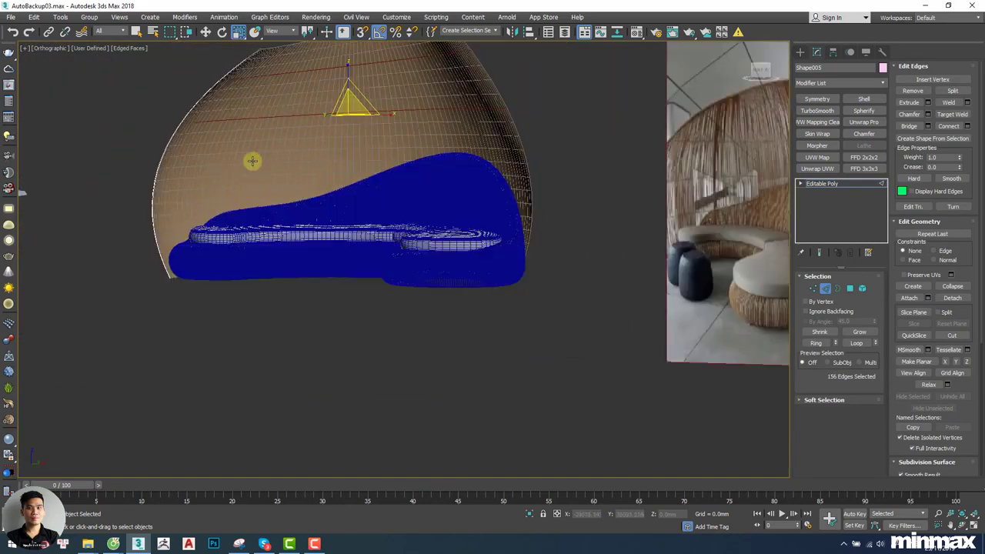
ctrl+double_click(247, 163)
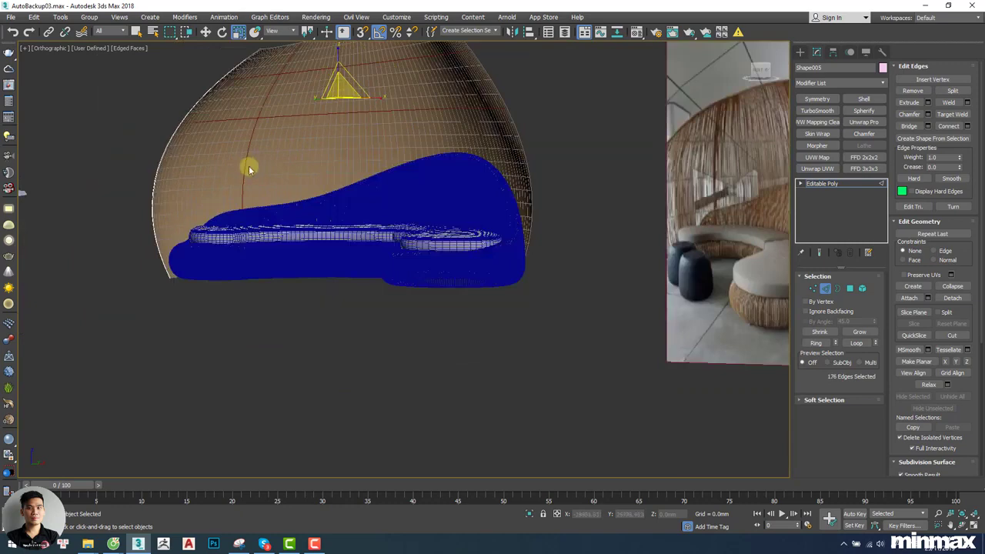
scroll(249, 168, up, 2)
key(ctrl+z)
key(ctrl+z)
Add two lower horizontal loops to the selection and create the linear shape Shape006 from the four loops.
ctrl+double_click(257, 165)
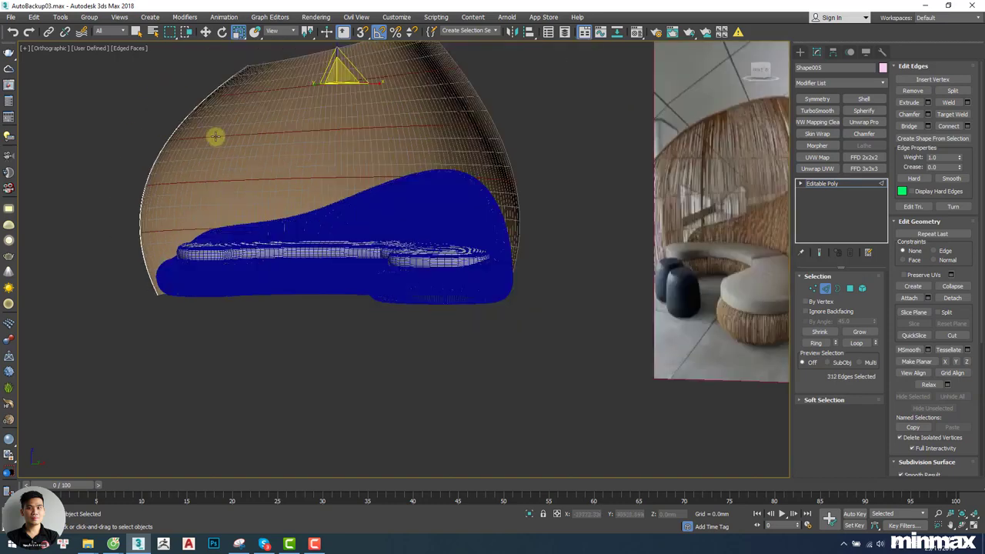
click(928, 139)
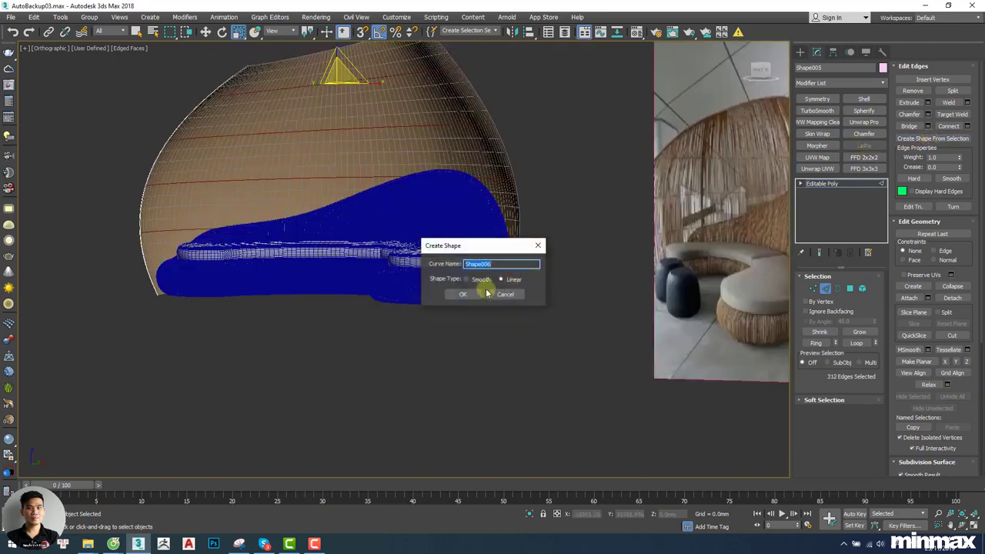
click(463, 294)
key(1)
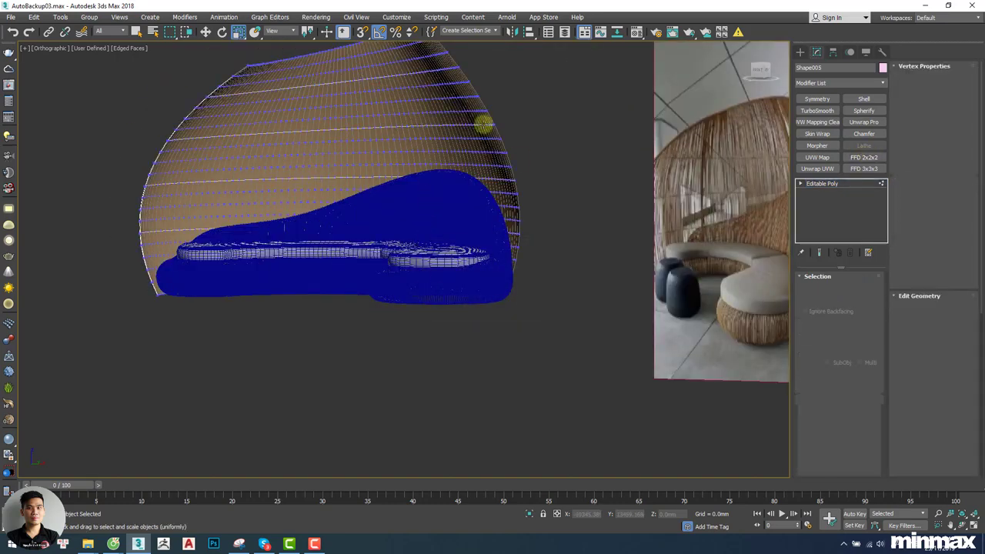
key(1)
Select the open border around the canopy wall and create the linear shape Shape007 from it.
middle_drag(485, 155, 482, 190)
key(3)
middle_drag(591, 277, 442, 313)
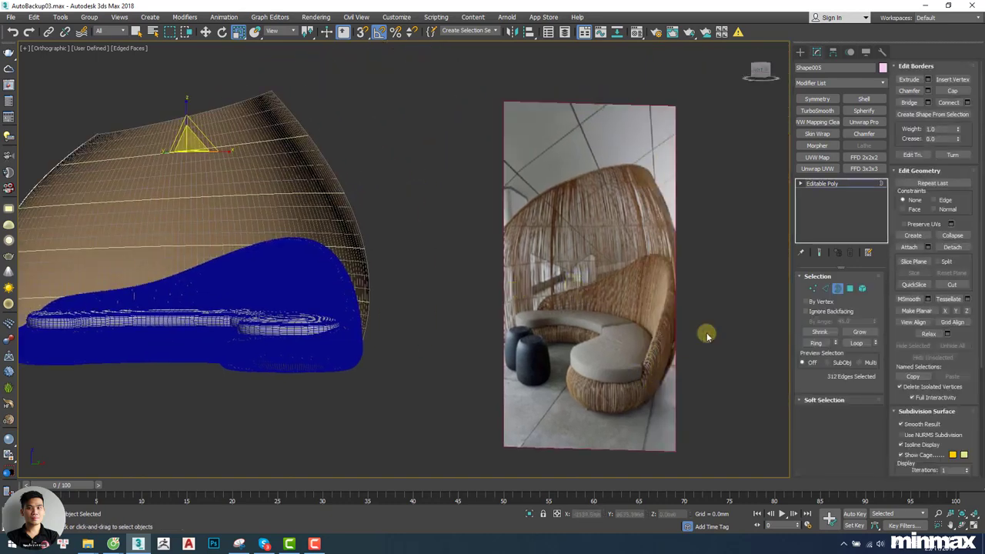
alt+middle_drag(305, 222, 404, 142)
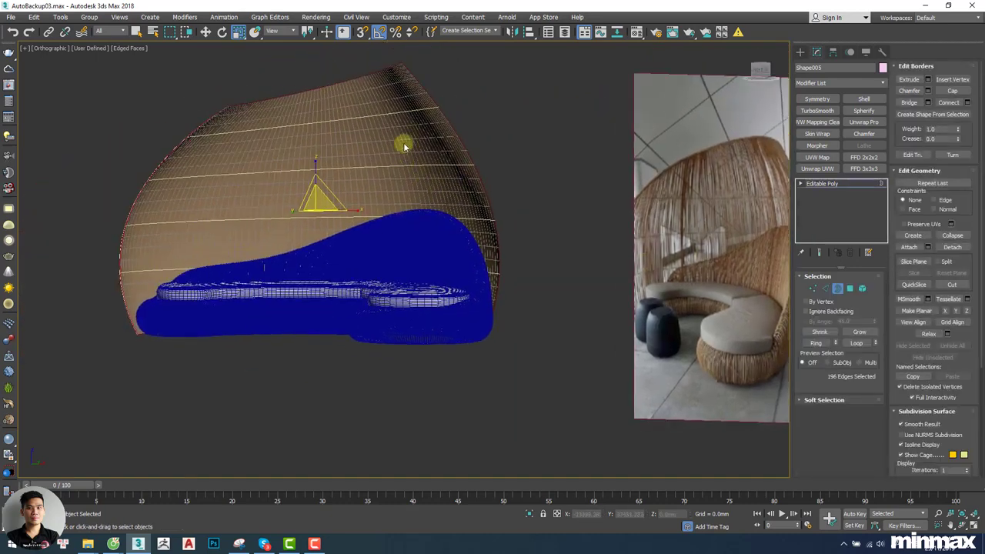
click(927, 116)
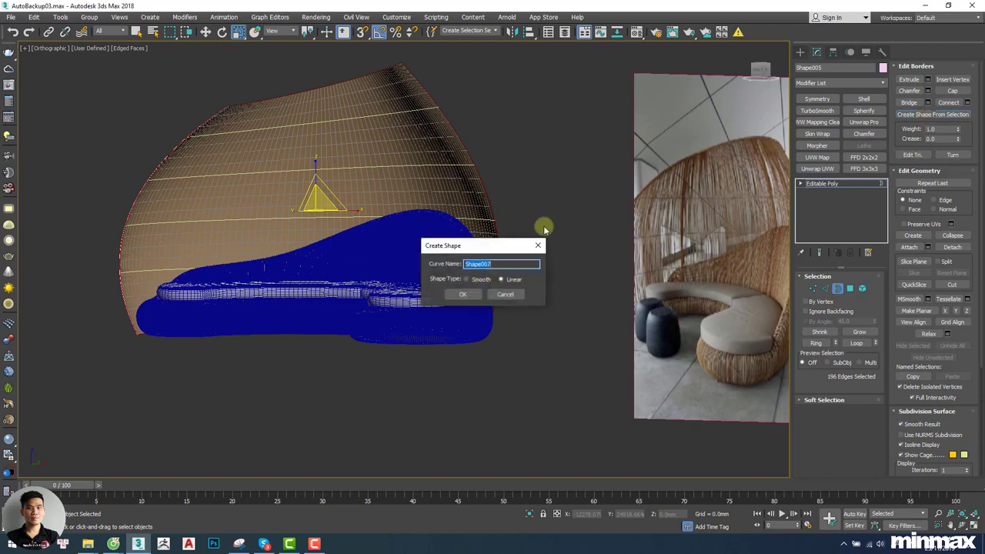
click(463, 295)
key(3)
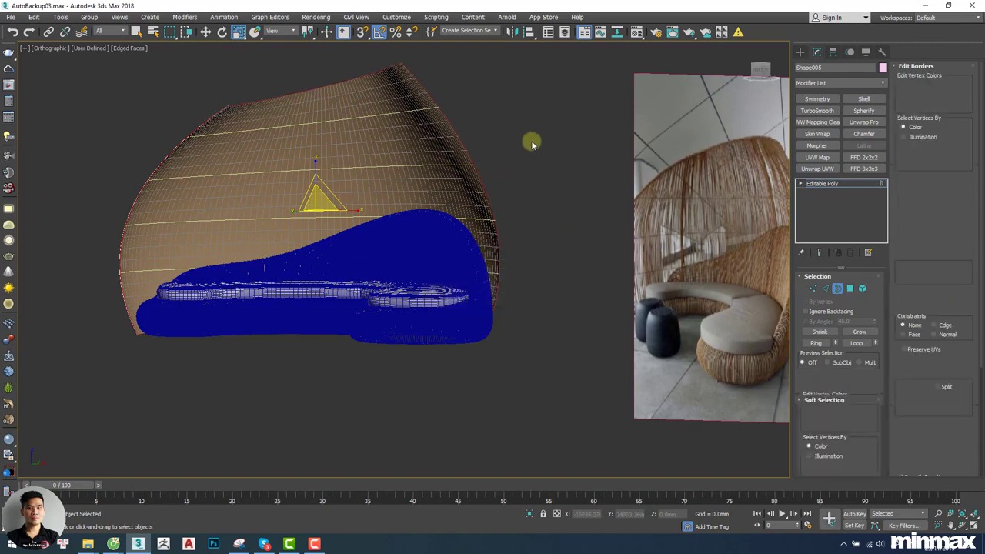
click(530, 140)
Display the model in default shading and select the canopy wall mesh again.
key(F3)
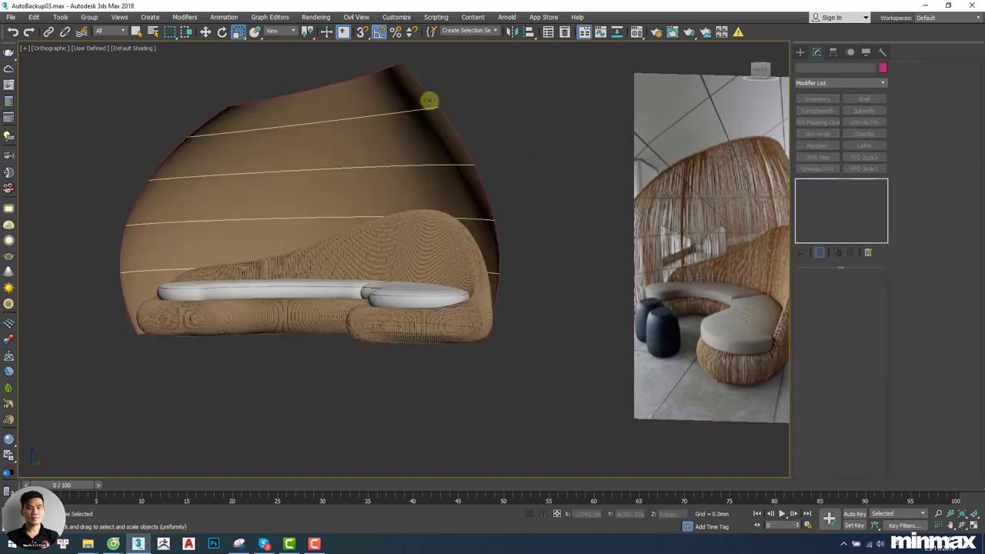
middle_drag(428, 99, 446, 110)
click(451, 132)
middle_drag(570, 210, 482, 215)
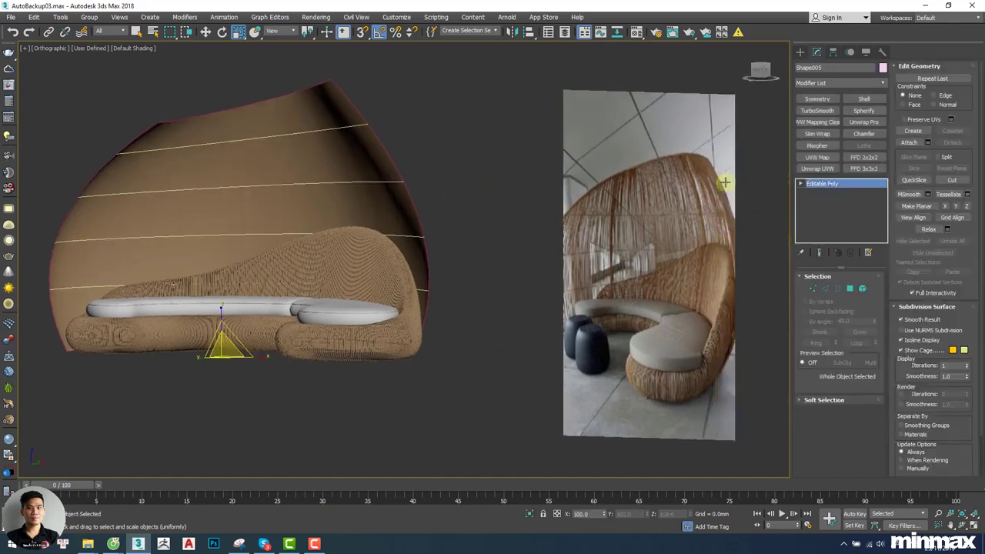
Select a horizontal edge loop on the wall and insert extra vertical edge loops through it with the Insert loops tool.
key(F4)
scroll(292, 180, up, 3)
key(2)
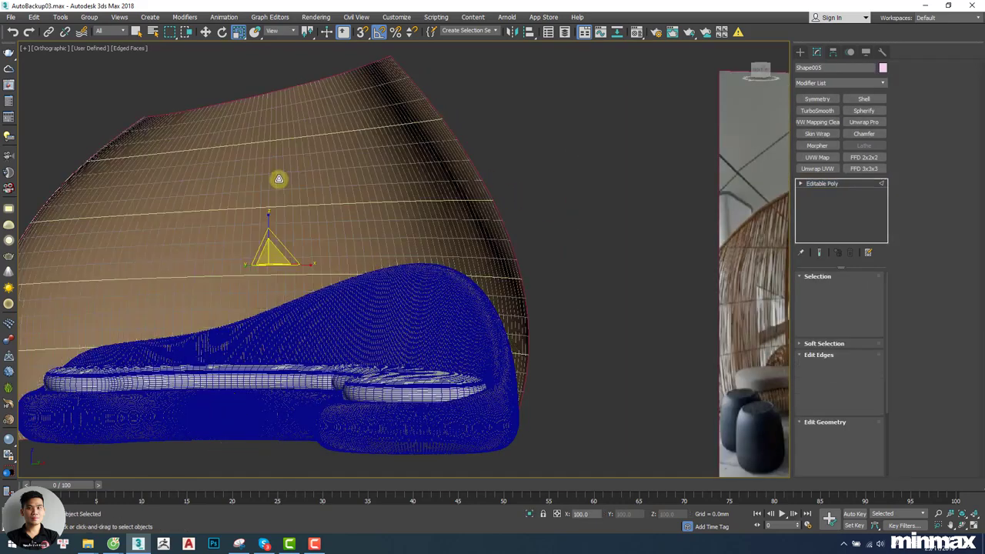
scroll(278, 171, up, 3)
double_click(278, 171)
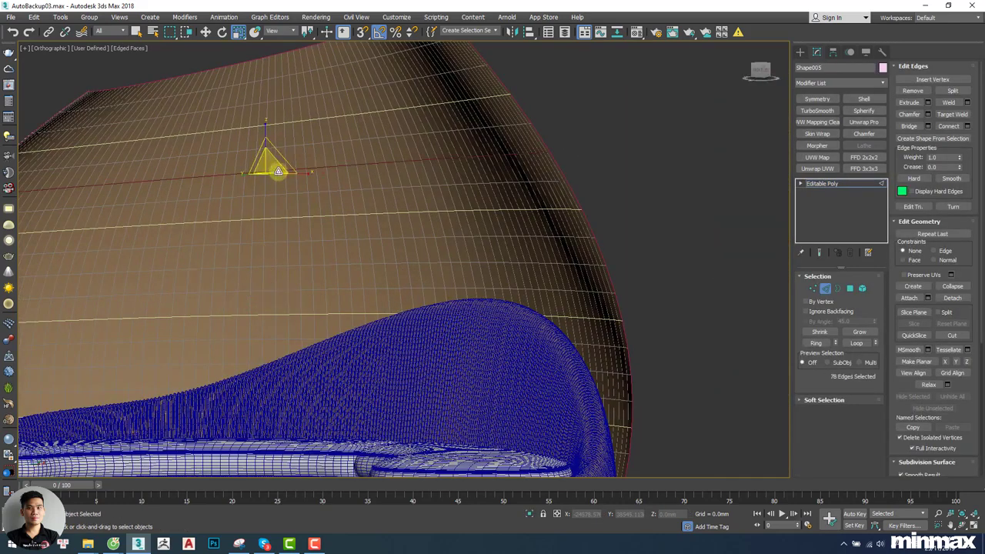
click(584, 32)
scroll(550, 158, down, 5)
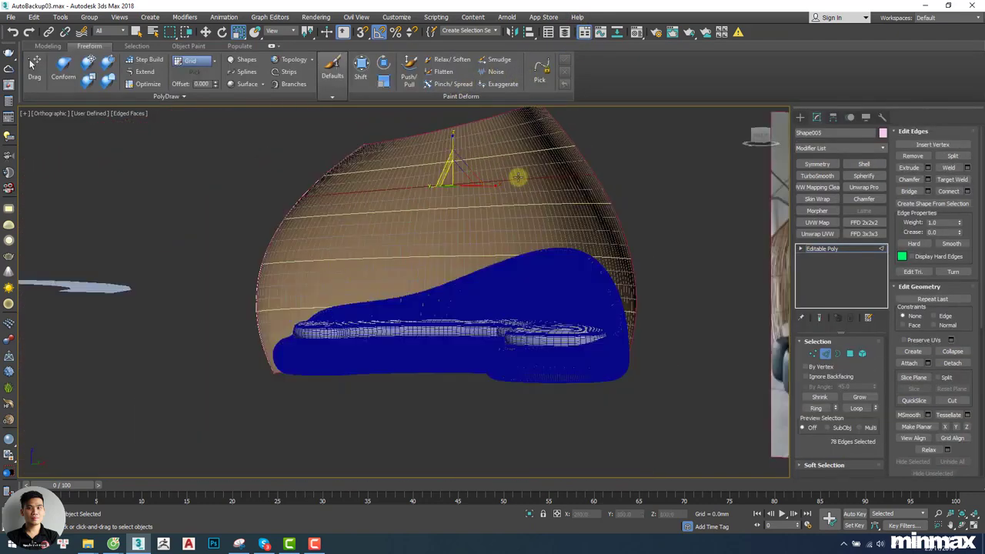
click(57, 46)
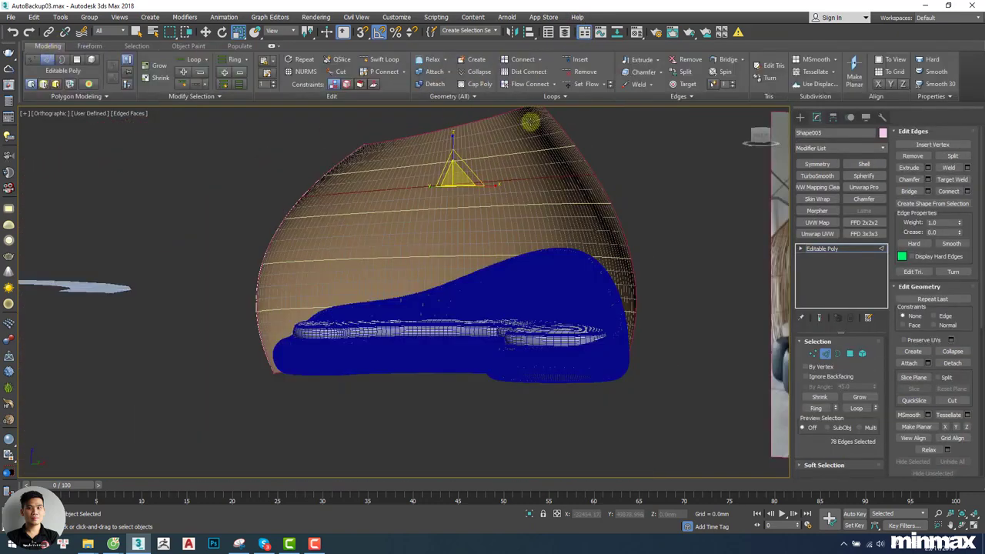
click(583, 62)
middle_drag(457, 166, 446, 158)
scroll(456, 176, up, 2)
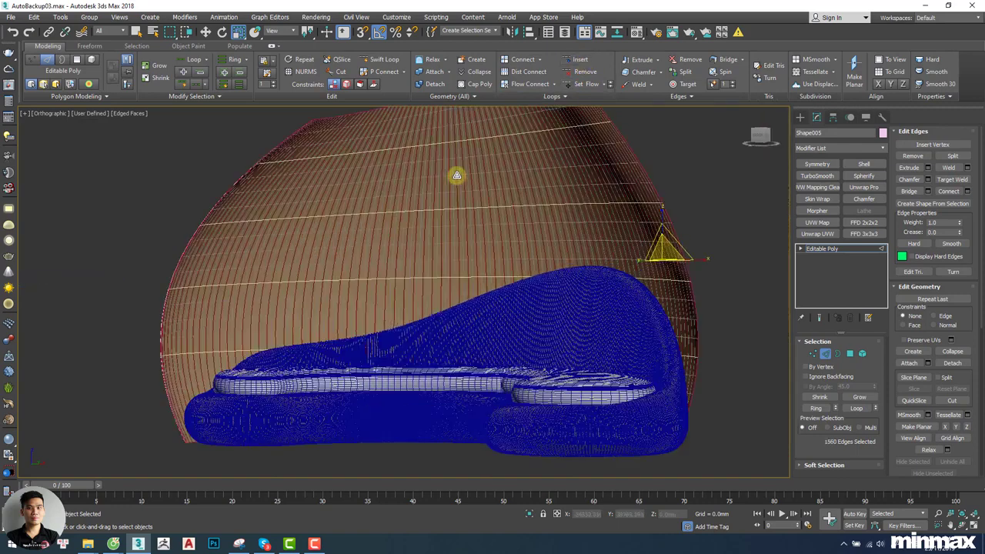
Select all vertical edges of the wall by ringing one vertical loop and create a shape from them.
scroll(456, 176, up, 3)
double_click(470, 173)
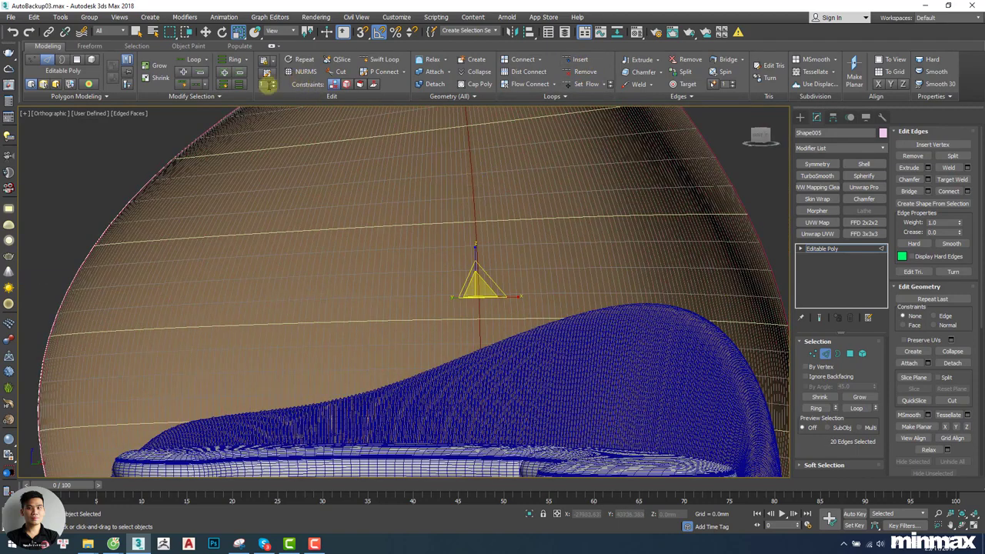
click(231, 60)
scroll(121, 222, down, 4)
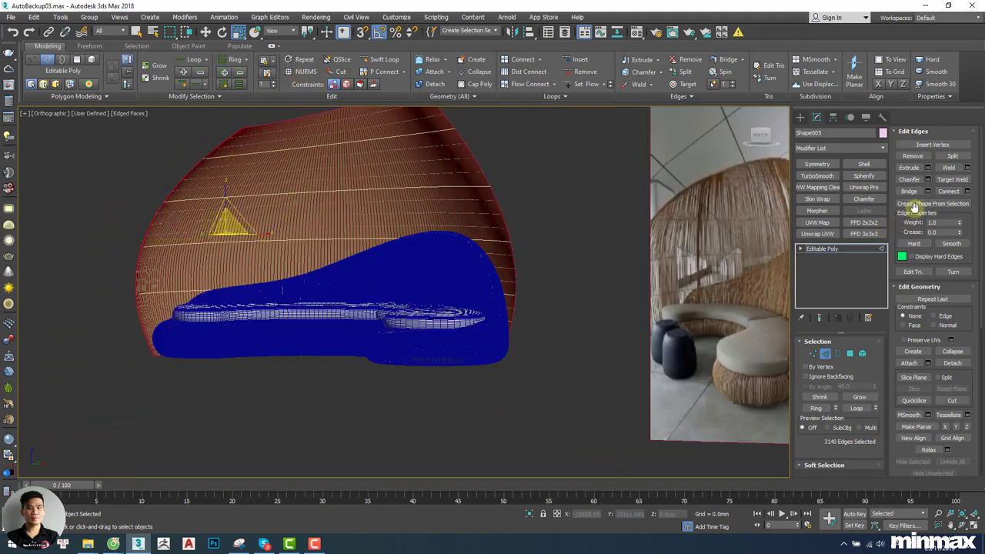
click(914, 205)
click(472, 293)
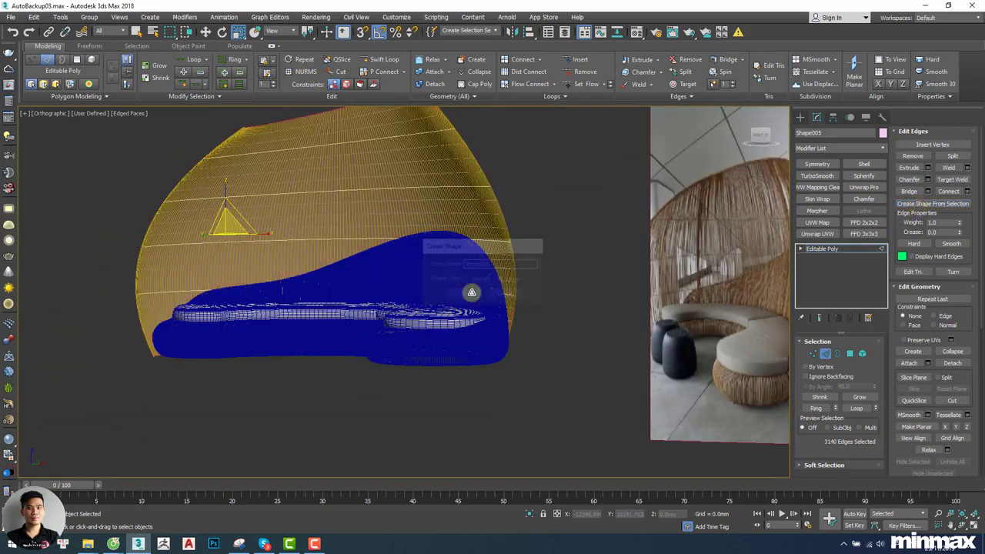
key(2)
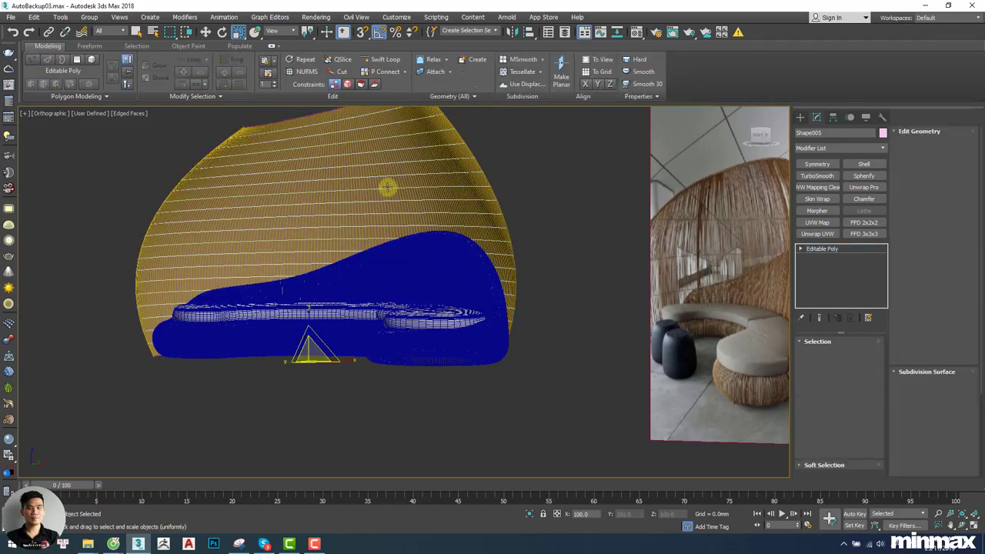
Delete the canopy wall mesh so only the extracted shapes remain, and turn off the edged faces display.
scroll(387, 187, up, 10)
scroll(380, 212, down, 10)
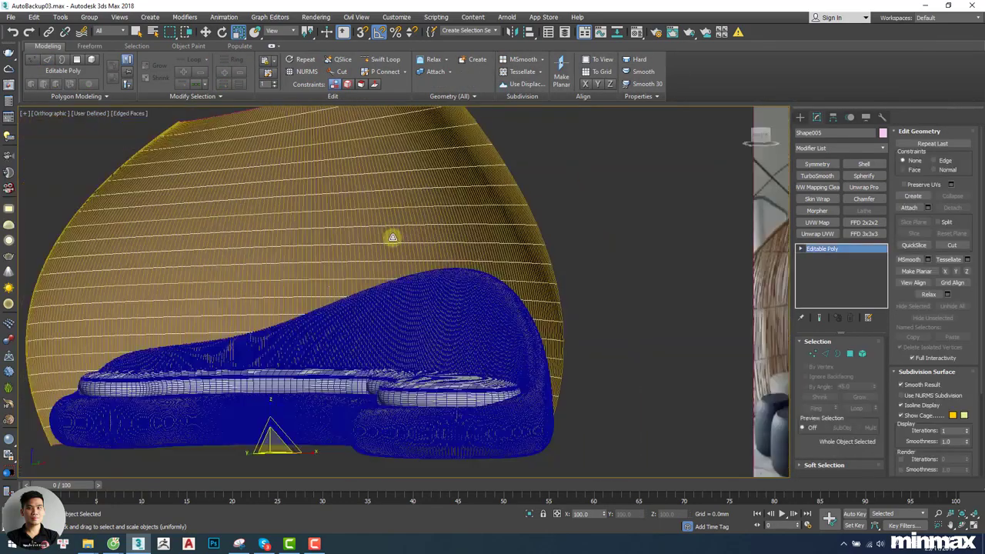
key(Delete)
scroll(402, 207, down, 4)
mouse_move(415, 186)
middle_down()
mouse_move(393, 191)
mouse_move(403, 212)
middle_up()
scroll(393, 194, up, 3)
key(F4)
Select the vertical strand shape and attach the horizontal band shape to it.
click(382, 213)
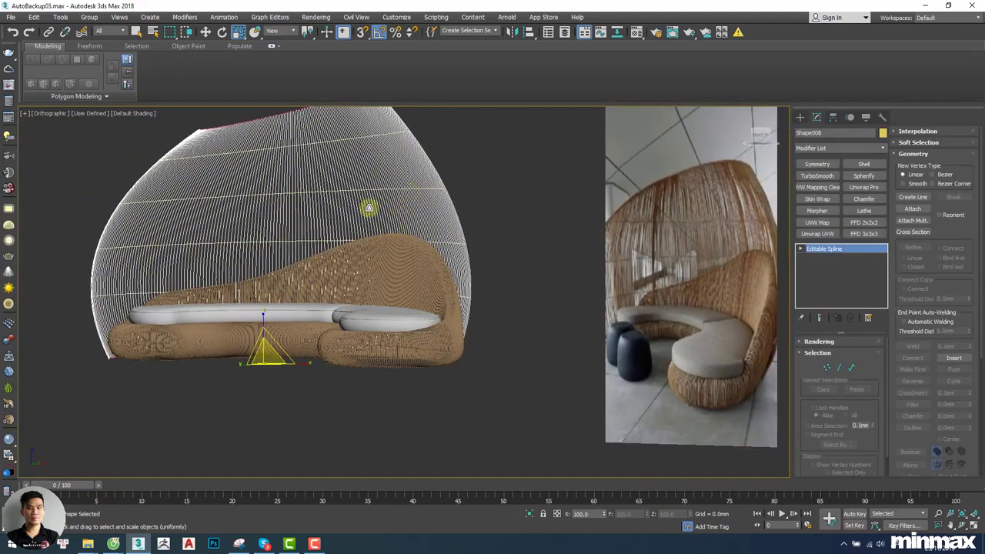
scroll(334, 193, up, 6)
scroll(343, 202, down, 3)
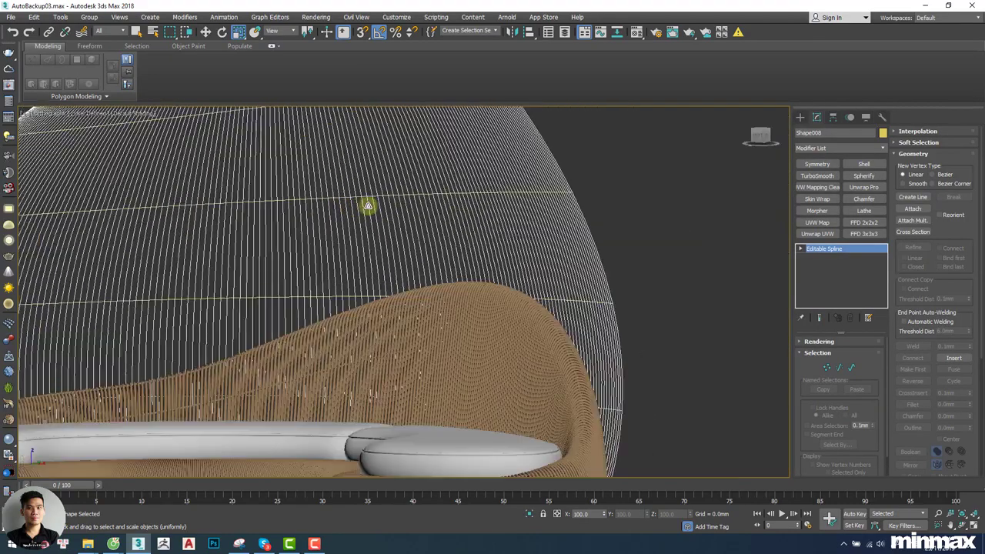
scroll(368, 206, down, 3)
middle_drag(433, 216, 397, 223)
scroll(203, 177, up, 5)
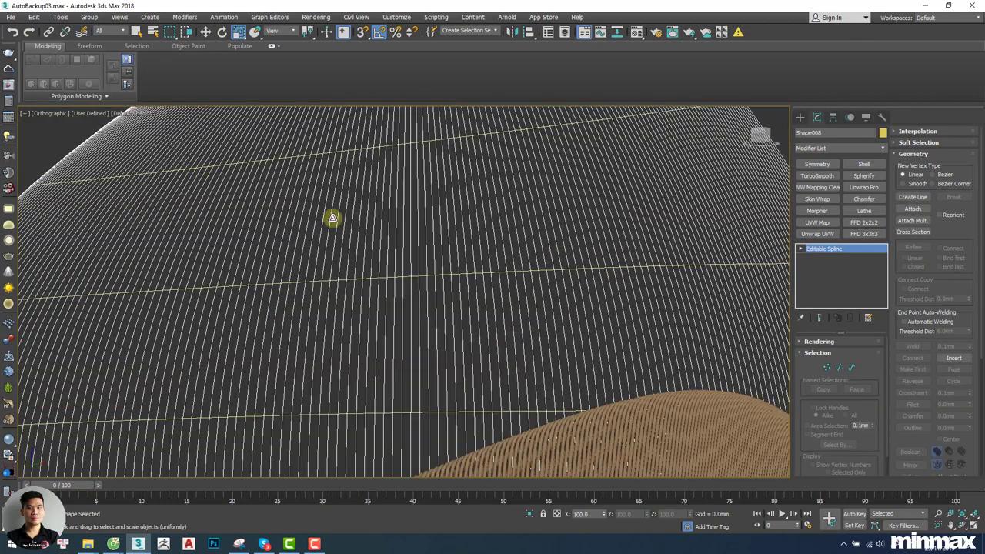
right_click(364, 269)
click(354, 273)
scroll(368, 279, up, 2)
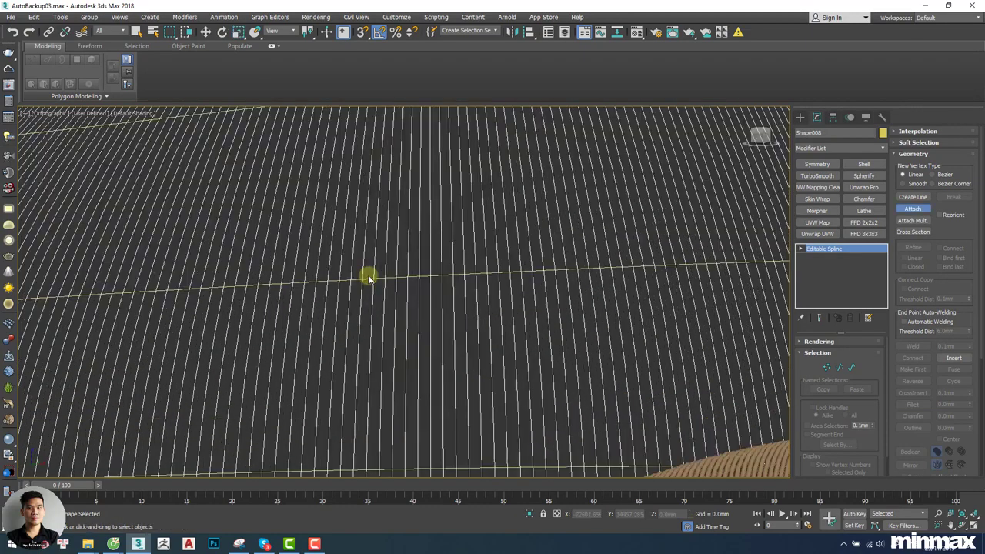
scroll(370, 279, up, 2)
right_click(435, 261)
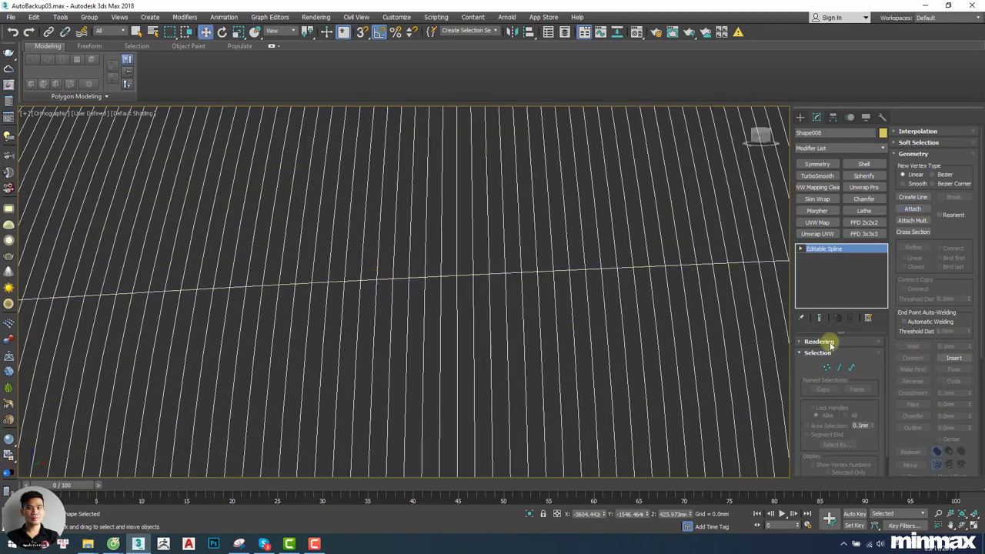
Make the attached strand and band shape visible in renderer and viewport, with 4 sides and a 10 mm radial thickness.
click(819, 341)
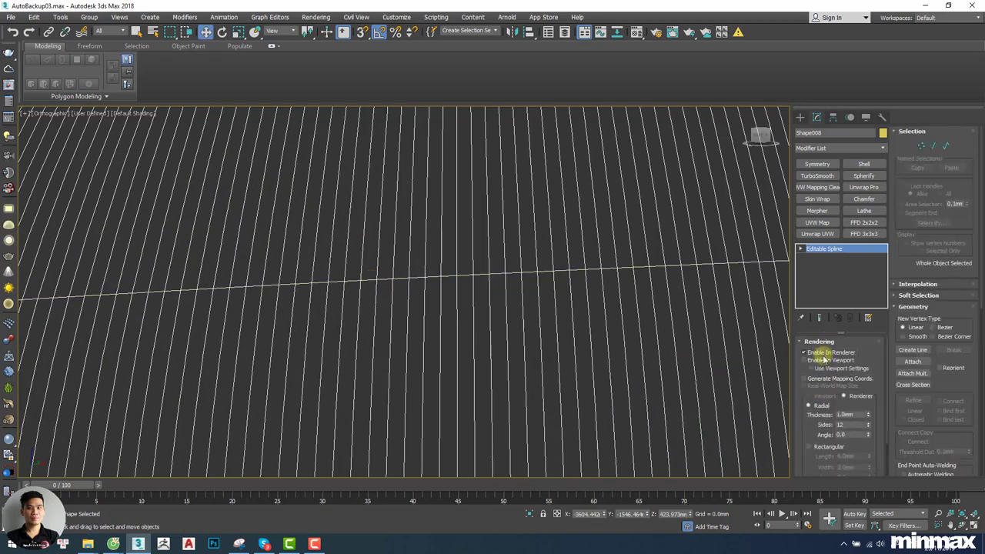
scroll(499, 270, down, 4)
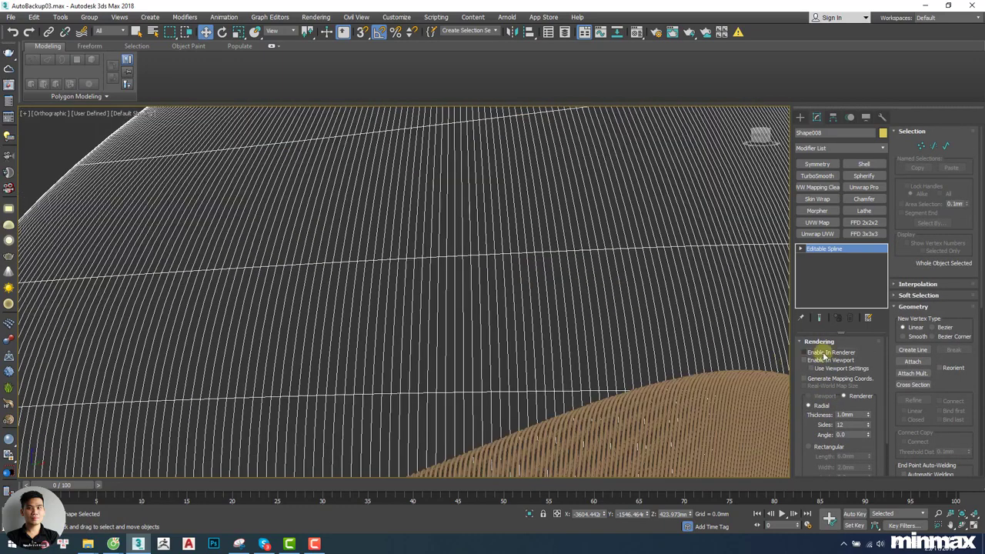
click(821, 359)
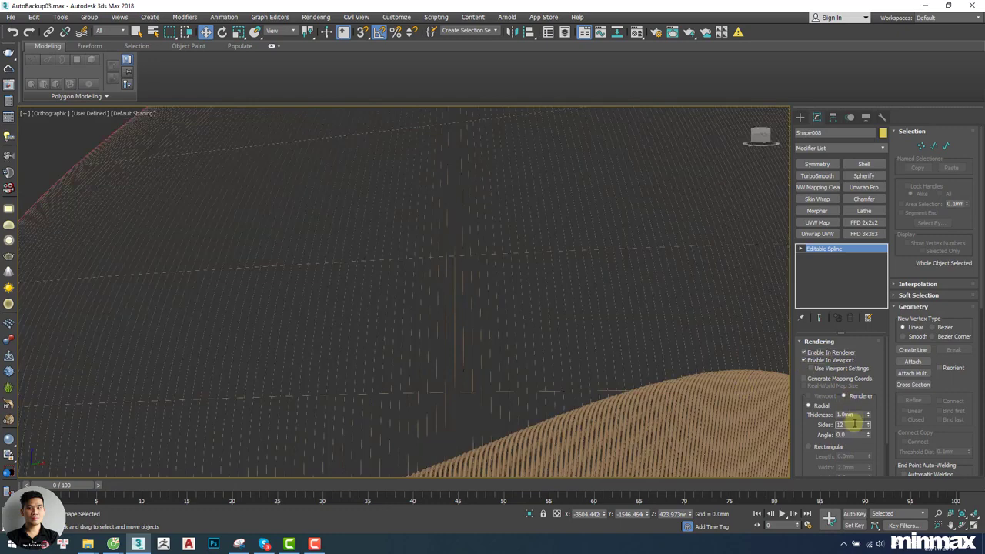
scroll(438, 257, down, 4)
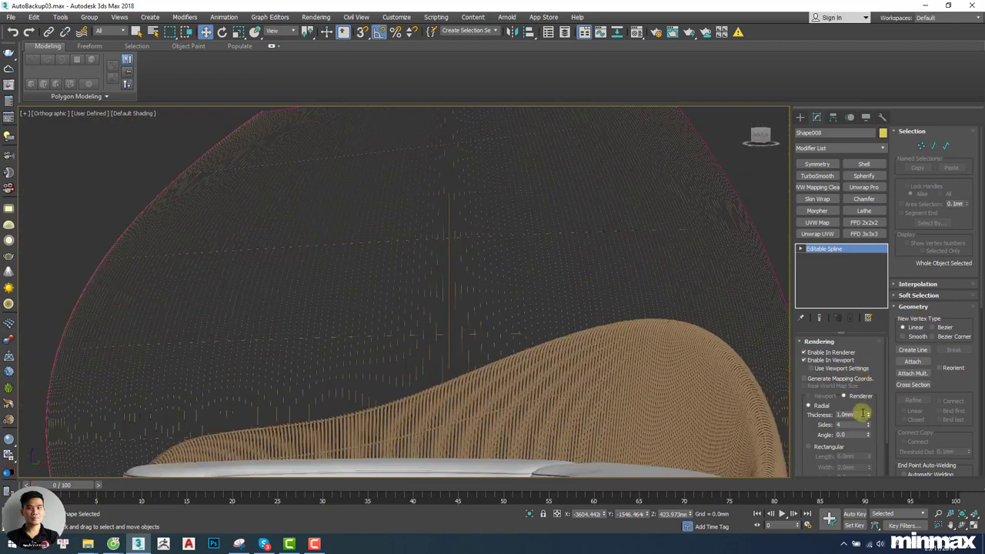
text(10)
key(Return)
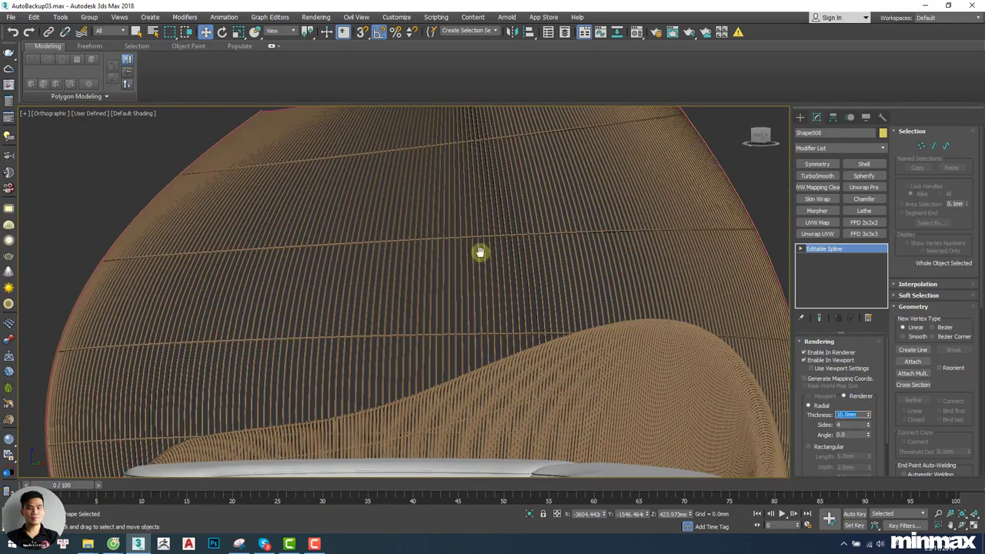
scroll(479, 253, down, 6)
middle_drag(651, 223, 492, 265)
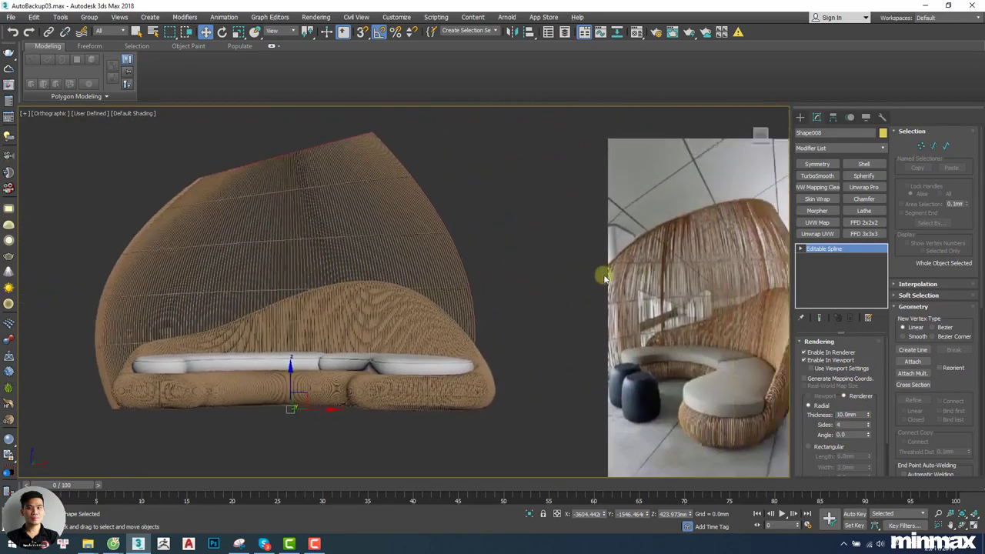
mouse_move(433, 249)
alt+middle_down()
mouse_move(417, 248)
mouse_move(432, 248)
alt+middle_up()
Inspect the canopy strands with edged faces and select the outline shape running along the canopy's border.
click(446, 248)
scroll(462, 243, up, 8)
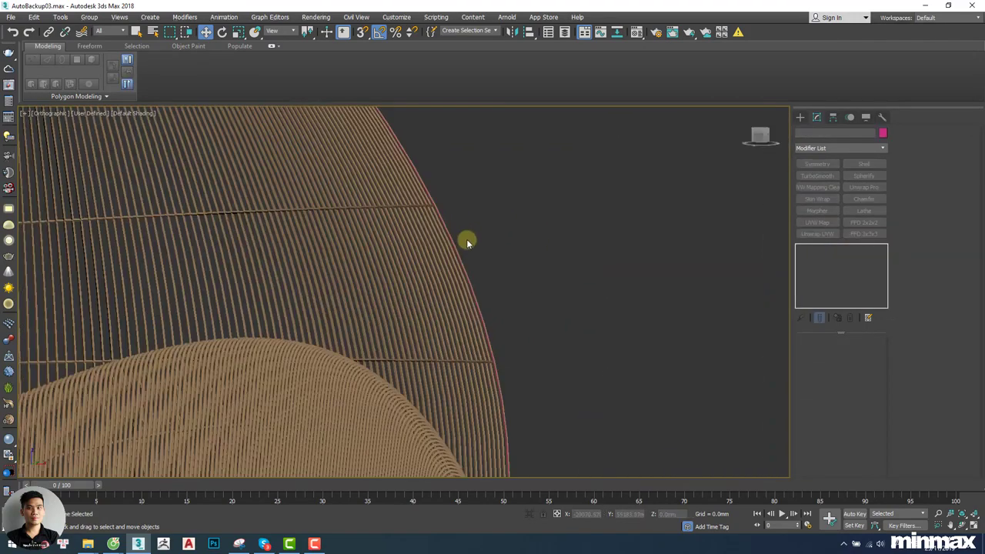
scroll(448, 246, down, 3)
click(446, 247)
key(F4)
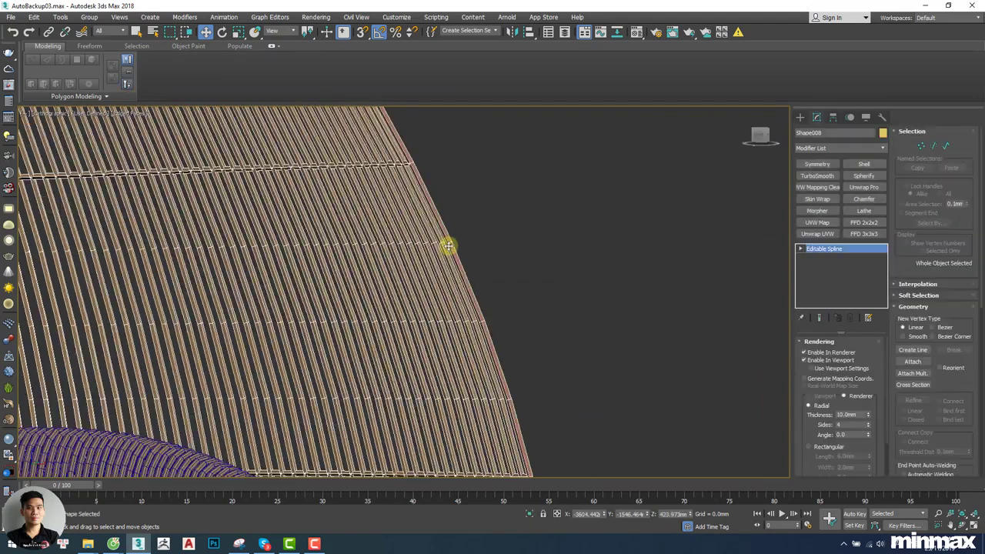
scroll(432, 243, down, 5)
scroll(427, 246, down, 2)
click(405, 251)
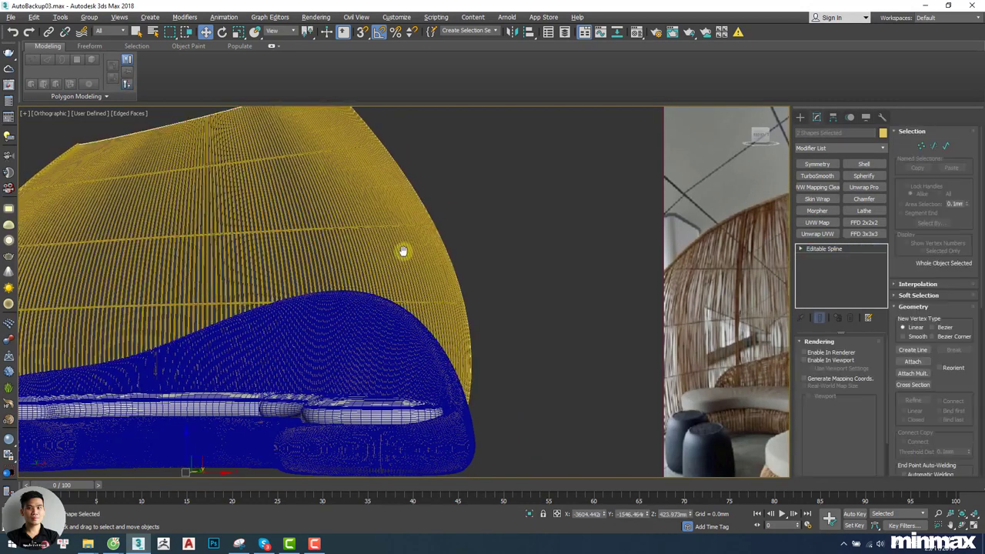
scroll(377, 215, down, 3)
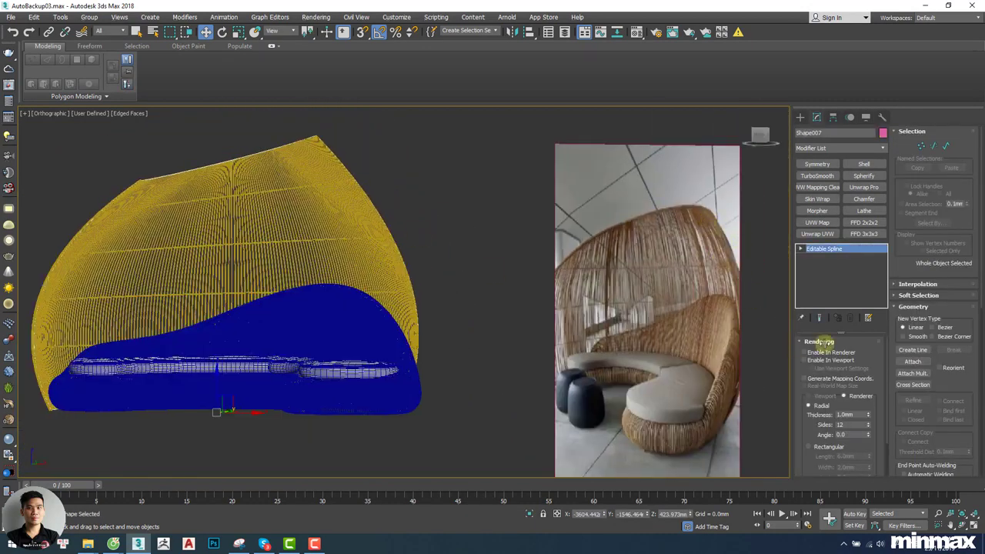
Enable the border outline in renderer and viewport with a 20 mm radial thickness, and turn off edged faces.
click(833, 352)
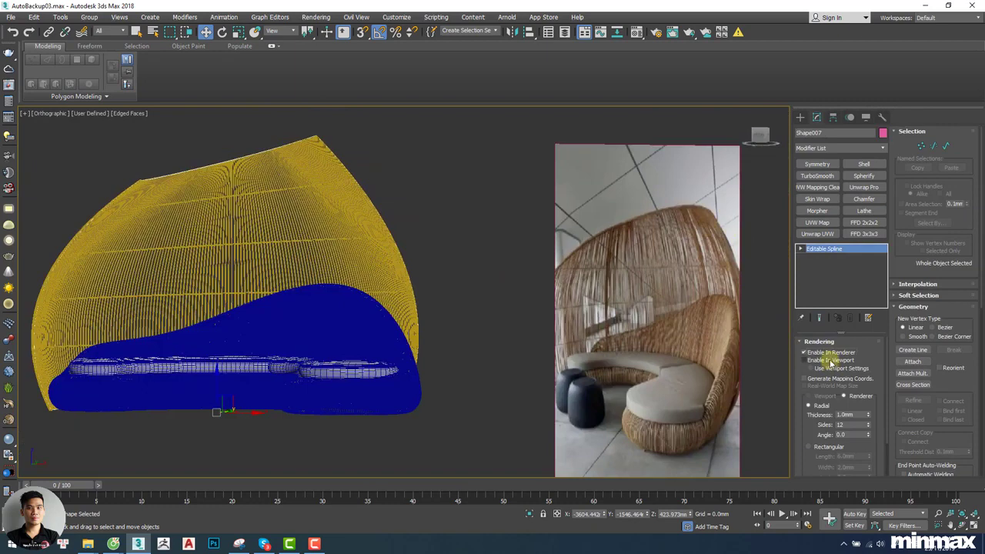
click(861, 415)
text(2)
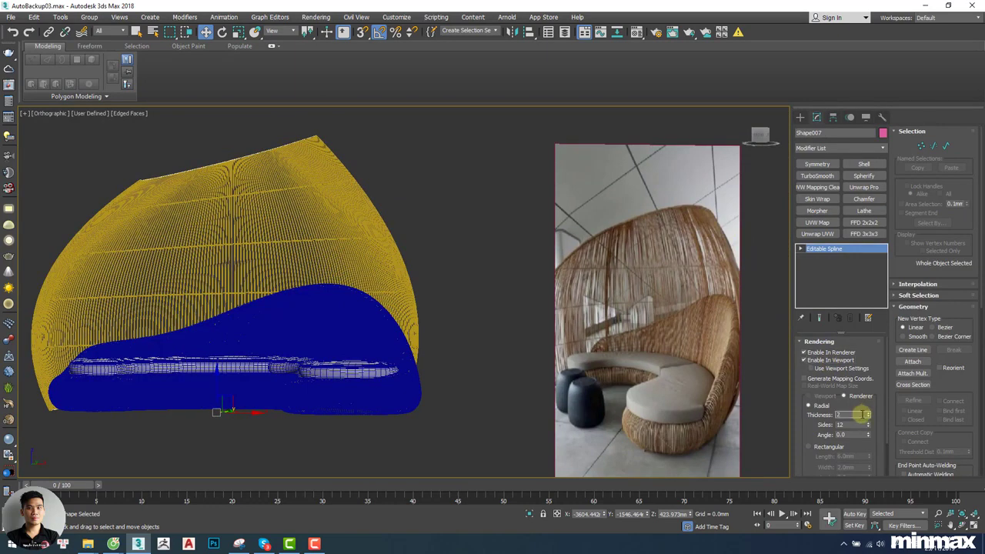
text(0)
key(Return)
middle_drag(436, 304, 459, 300)
key(F4)
scroll(385, 229, up, 2)
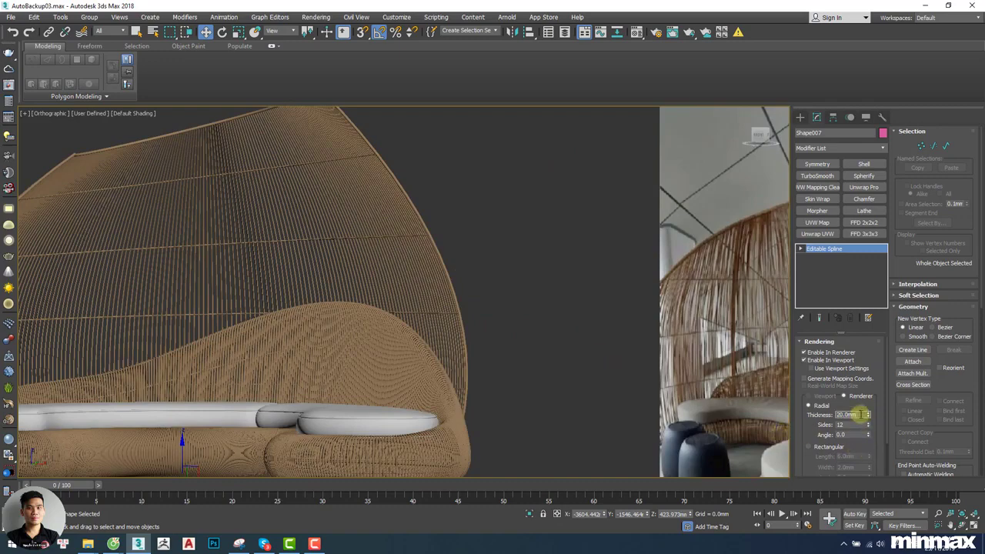
Set the border outline's thickness to 25 mm and check the canopy's upper corner with edged faces.
key(Return)
scroll(404, 241, down, 2)
middle_drag(404, 241, 412, 266)
scroll(400, 185, up, 2)
scroll(395, 173, up, 3)
key(F4)
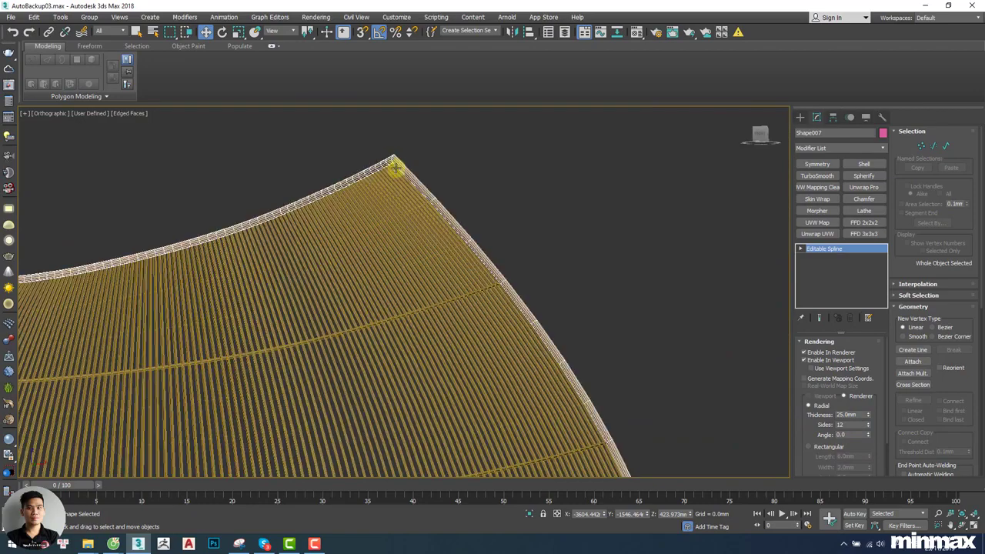
scroll(395, 159, down, 5)
key(F4)
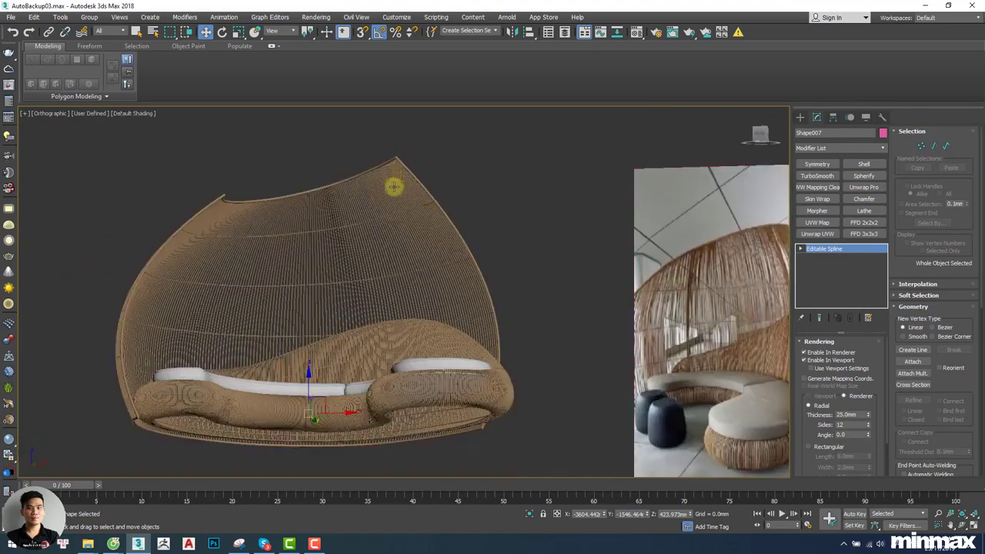
Examine the canopy's strands, horizontal bands and border up close and from several angles against the reference photo.
scroll(259, 266, down, 2)
key(F4)
scroll(306, 277, up, 8)
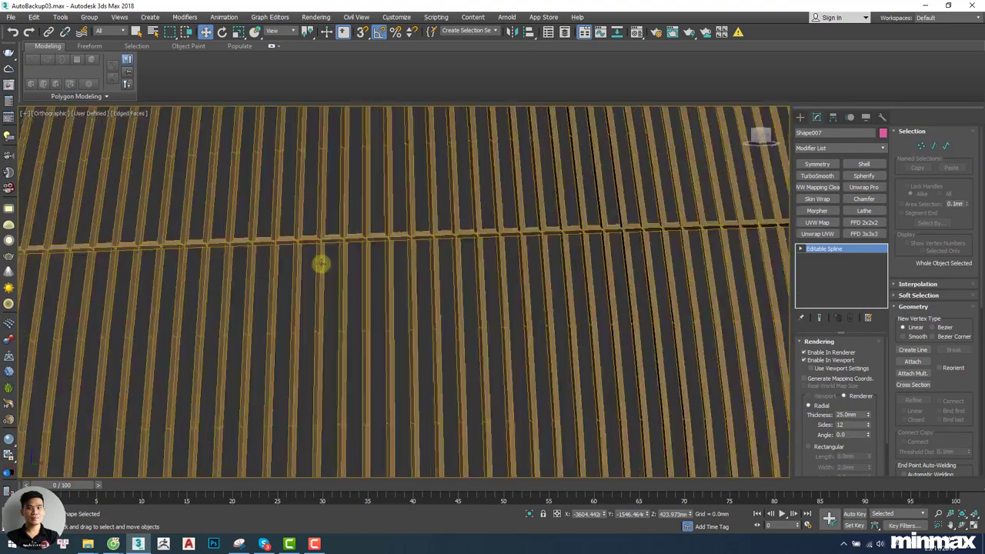
scroll(322, 261, down, 8)
key(F4)
mouse_move(321, 263)
alt+middle_down()
mouse_move(356, 272)
mouse_move(402, 262)
mouse_move(372, 270)
alt+middle_up()
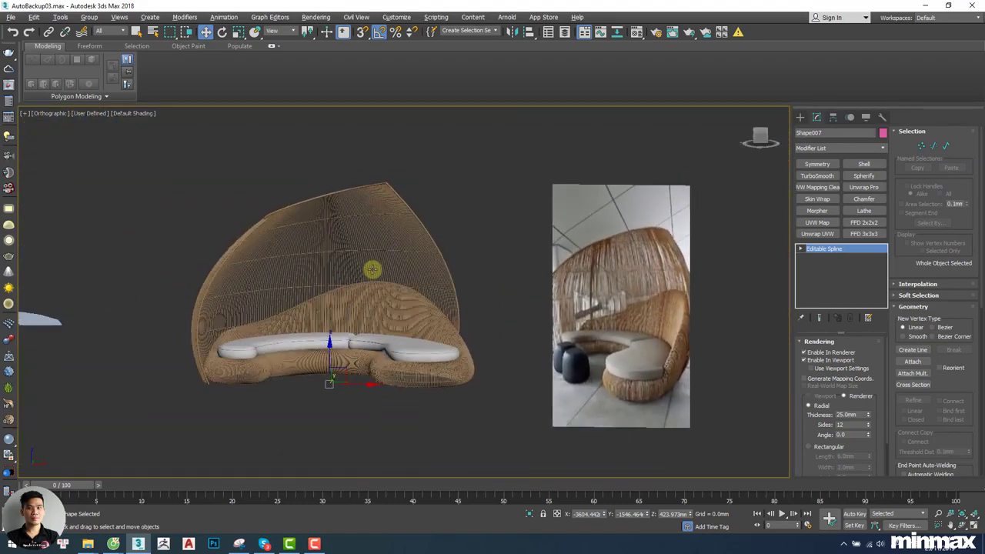
click(503, 269)
drag(418, 249, 427, 246)
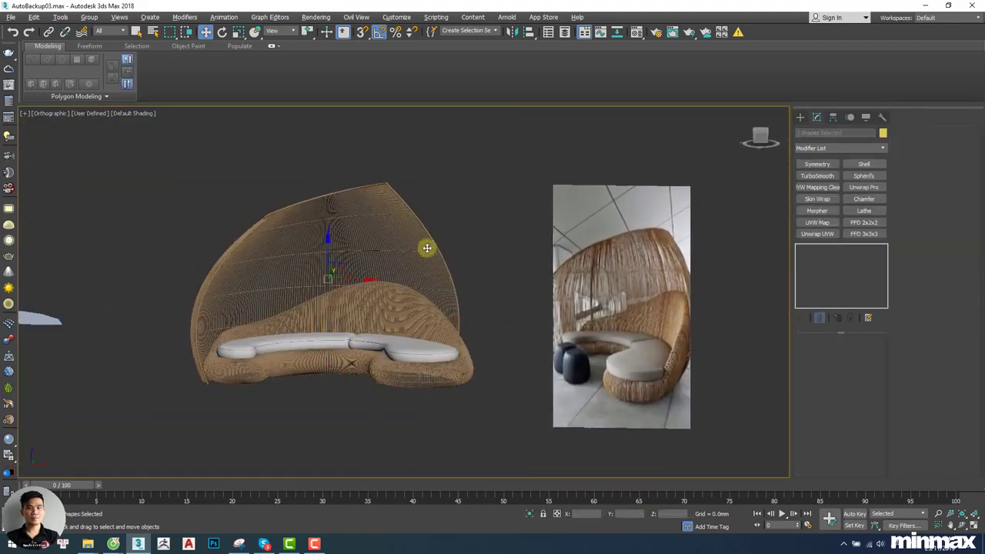
alt+middle_drag(427, 246, 464, 259)
scroll(477, 262, up, 5)
scroll(464, 259, down, 3)
Switch the viewport to perspective and frame the whole sofa beside the reference photo.
key(p)
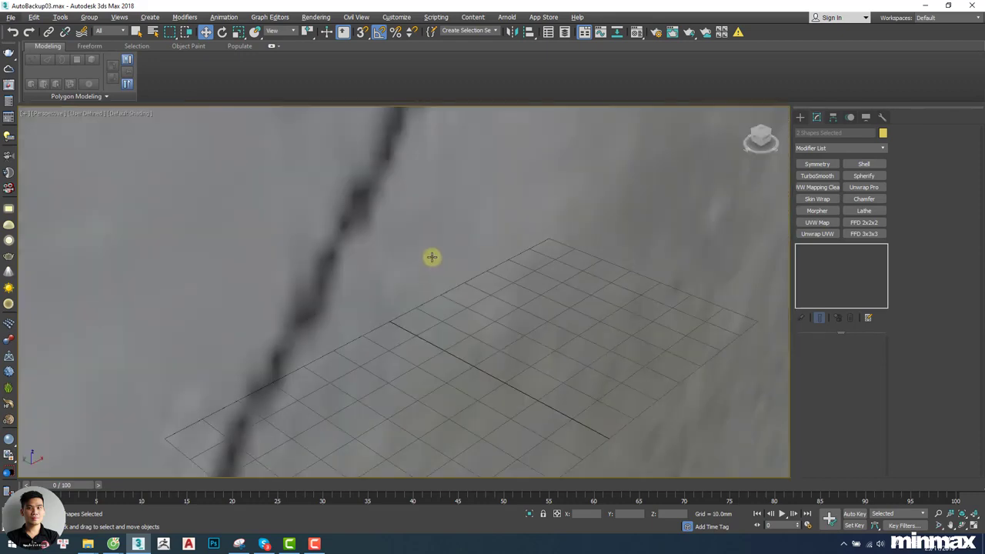
scroll(432, 257, down, 4)
click(432, 257)
scroll(432, 257, down, 7)
scroll(521, 228, down, 4)
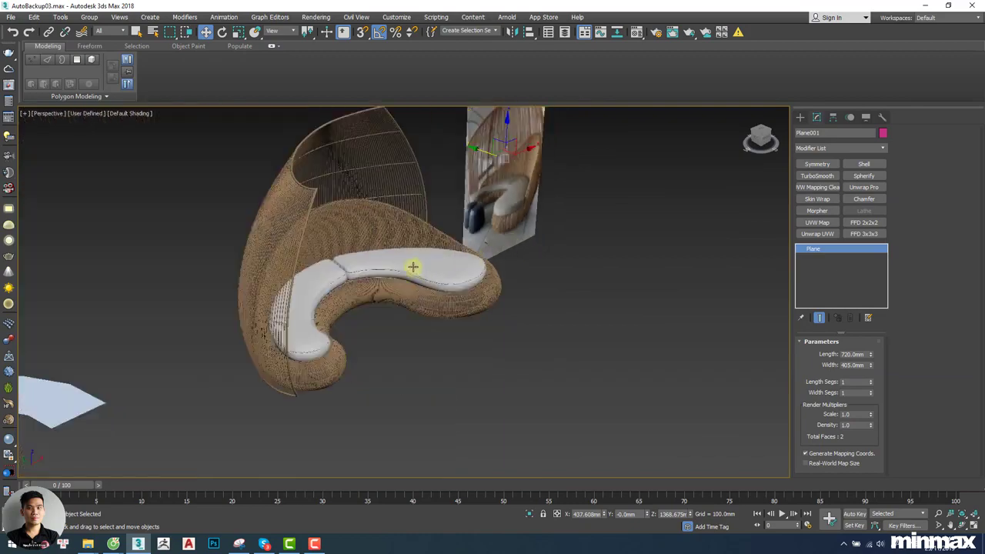
click(413, 266)
alt+middle_drag(413, 285, 531, 159)
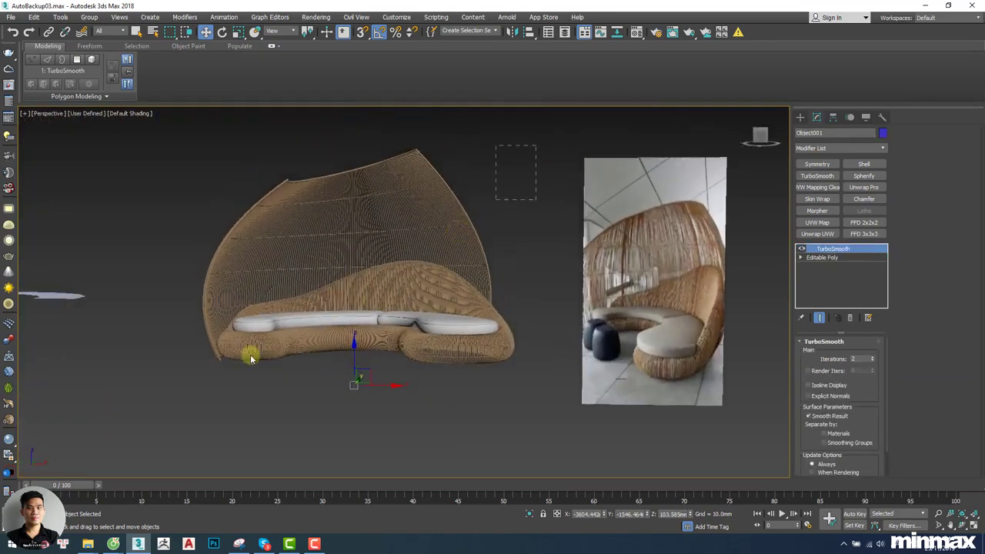
Select all the sofa parts together with a selection region, and hide the modeling ribbon.
drag(250, 359, 188, 393)
scroll(354, 270, up, 6)
scroll(349, 270, down, 3)
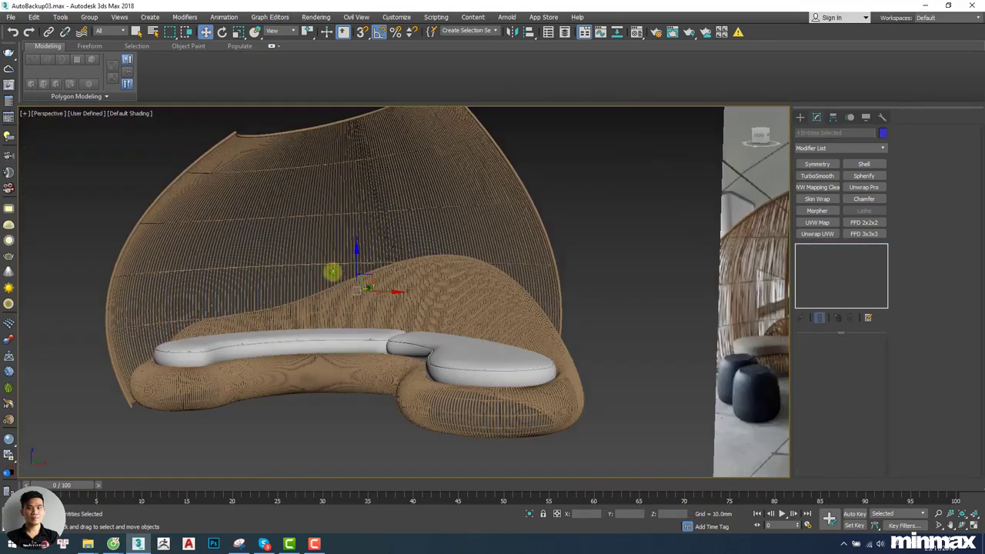
alt+middle_drag(333, 272, 354, 277)
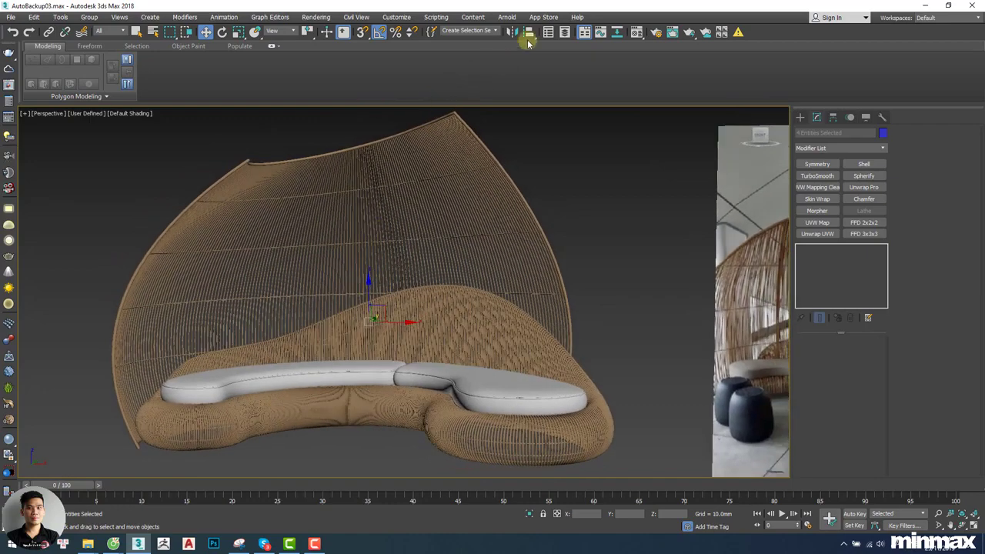
click(582, 32)
alt+middle_drag(501, 101, 497, 125)
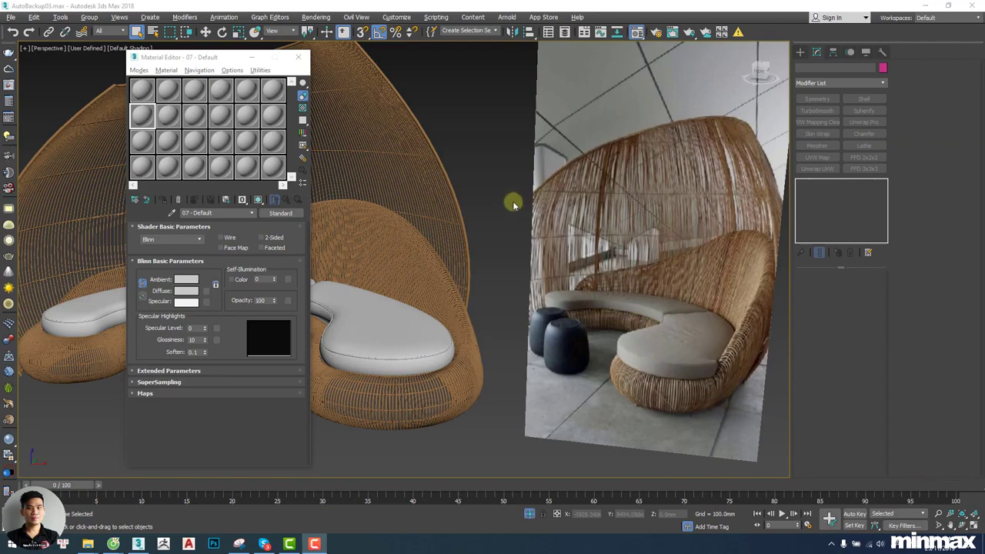
Examine the wicker weave and the seat cushions in the reference photo up close.
scroll(512, 193, up, 3)
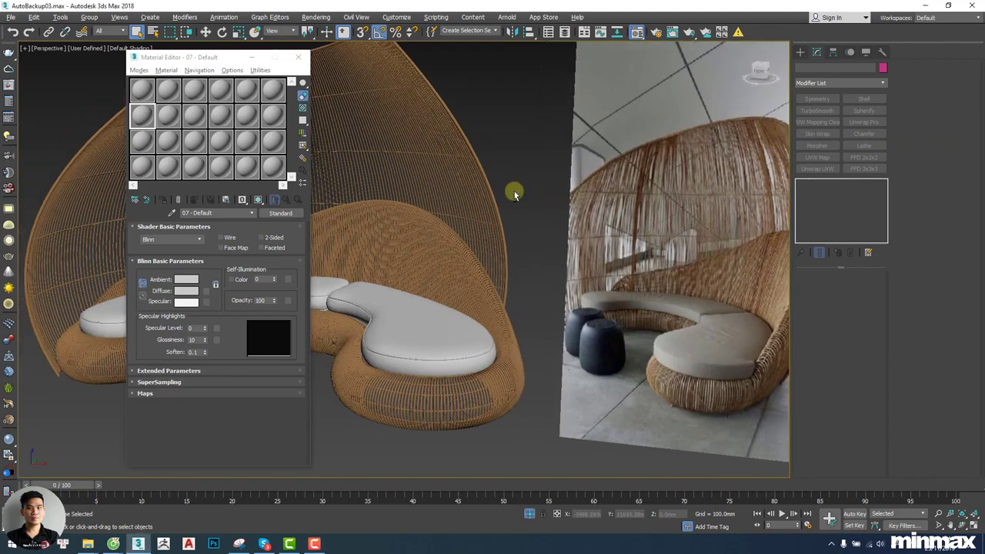
scroll(631, 218, up, 4)
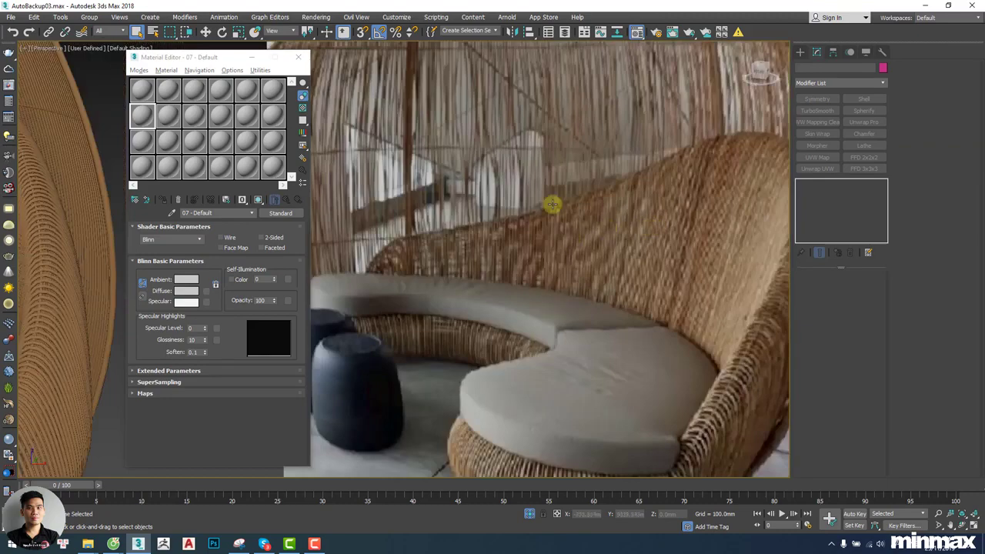
scroll(551, 230, down, 5)
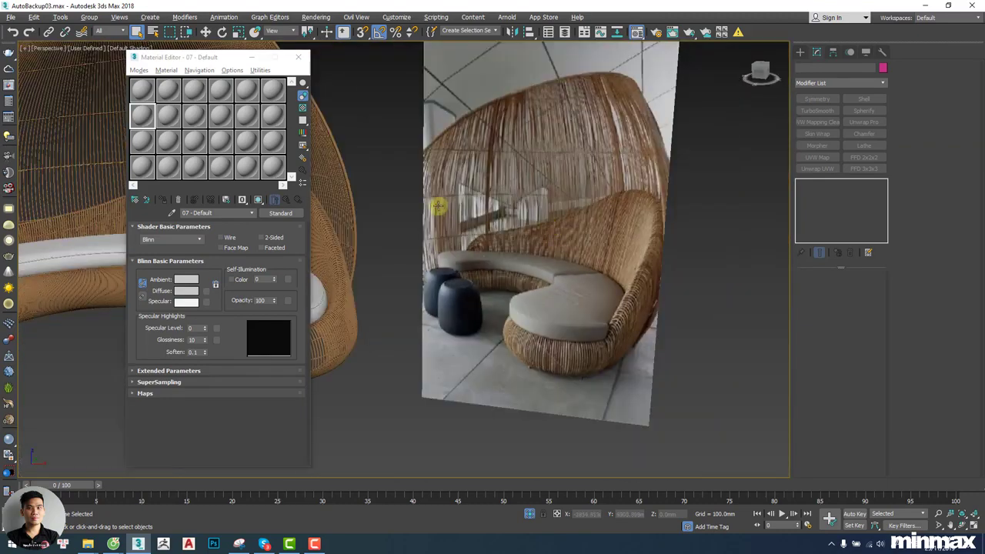
scroll(539, 213, up, 5)
Select the wicker base and backrest and inspect their smoothed strands up close, with and without edged faces.
click(461, 226)
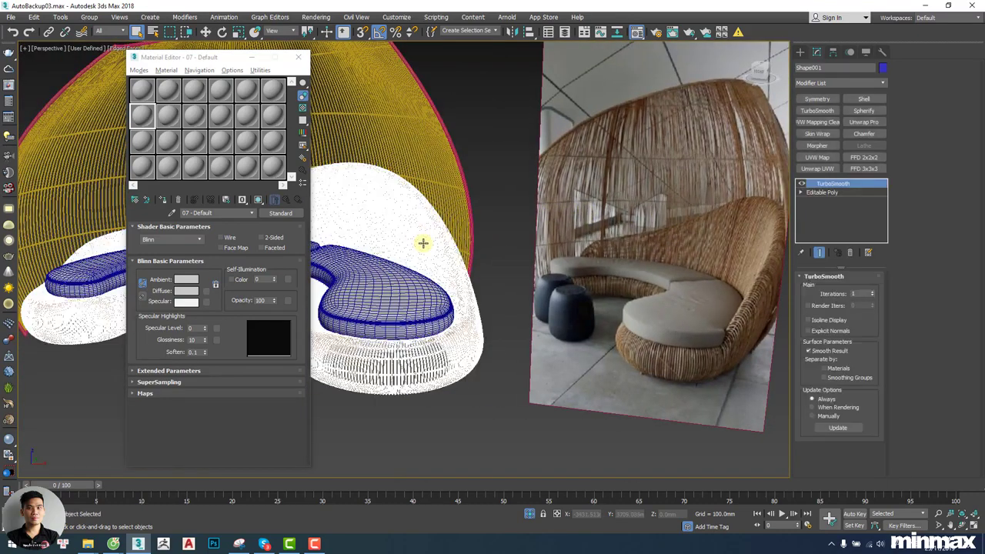
scroll(395, 329, up, 3)
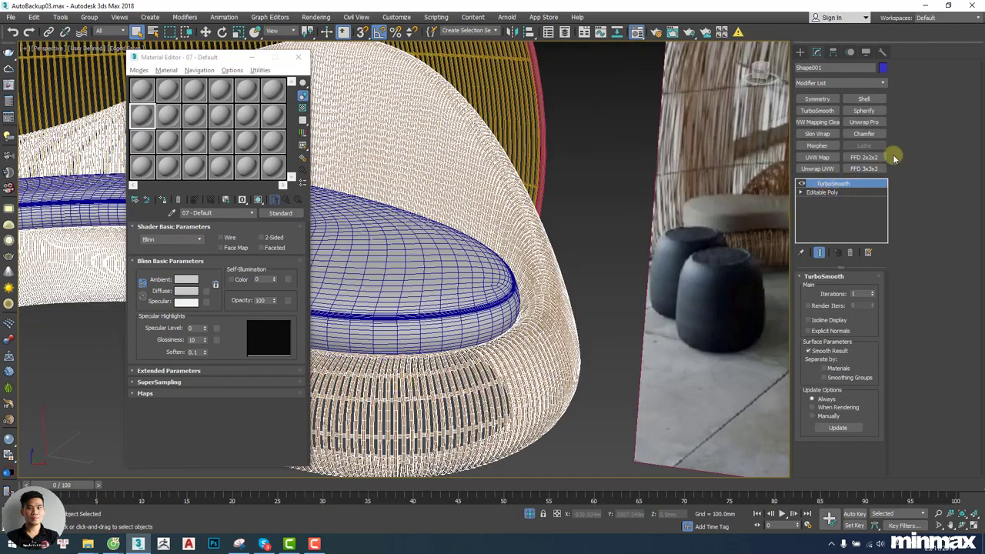
alt+middle_drag(366, 325, 426, 325)
key(F4)
scroll(426, 325, down, 3)
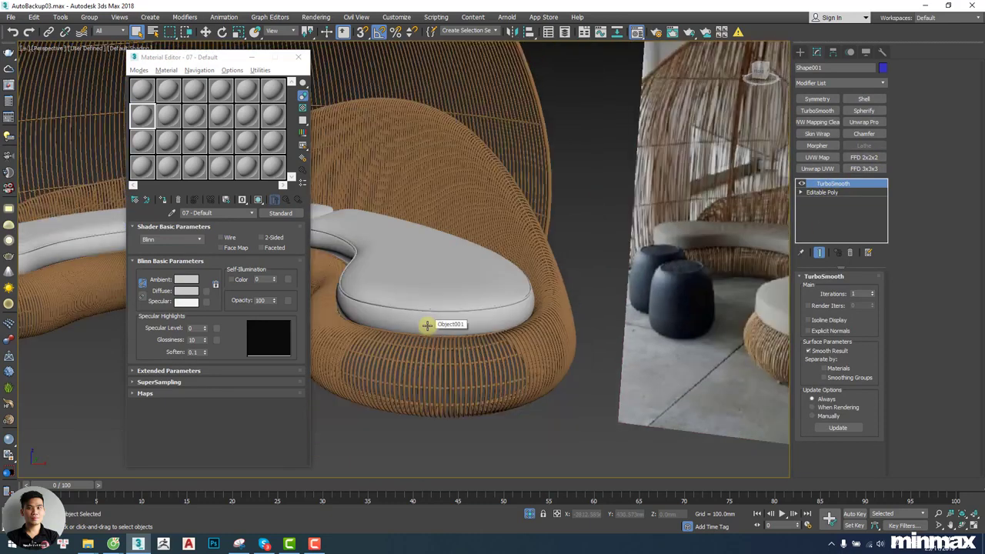
scroll(423, 327, up, 1)
key(F3)
scroll(426, 362, up, 2)
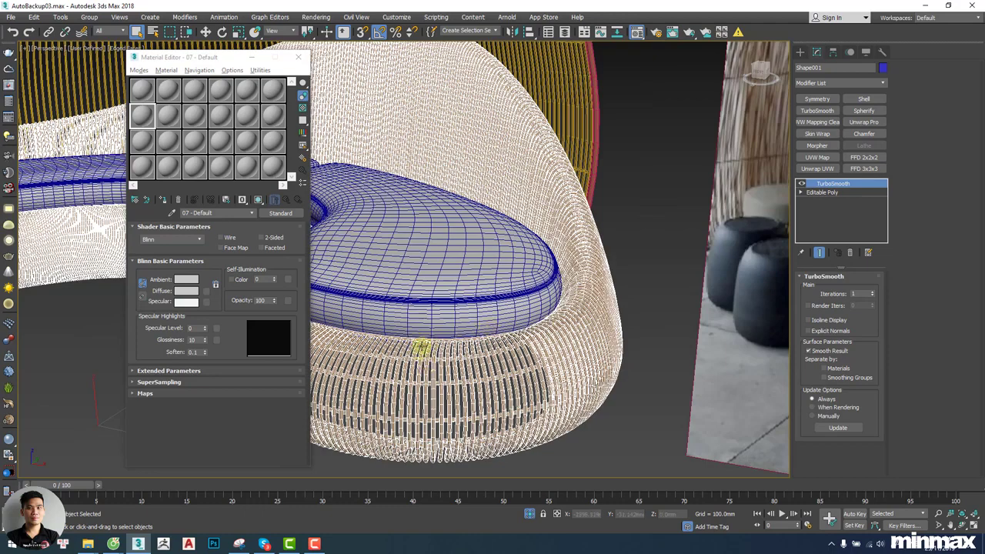
scroll(497, 95, up, 5)
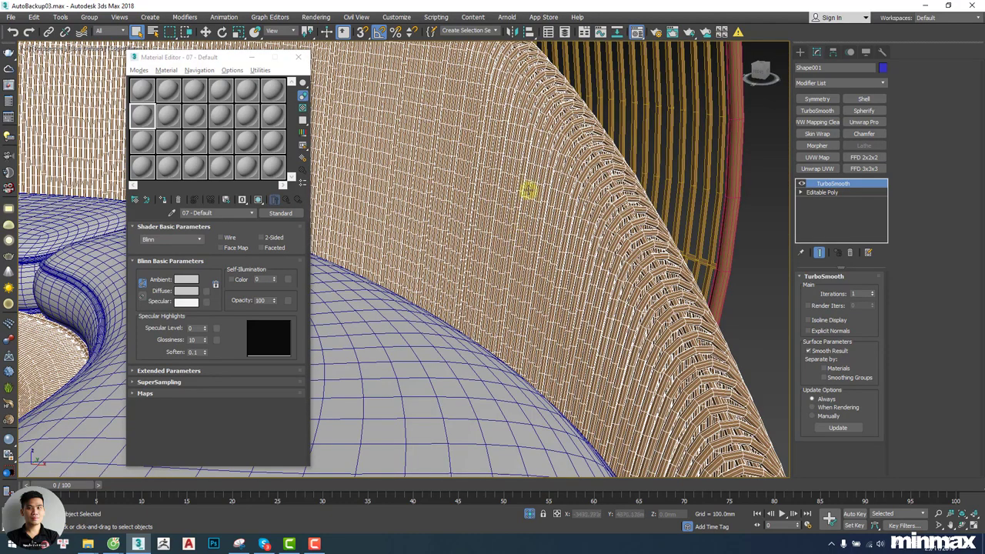
scroll(528, 190, down, 4)
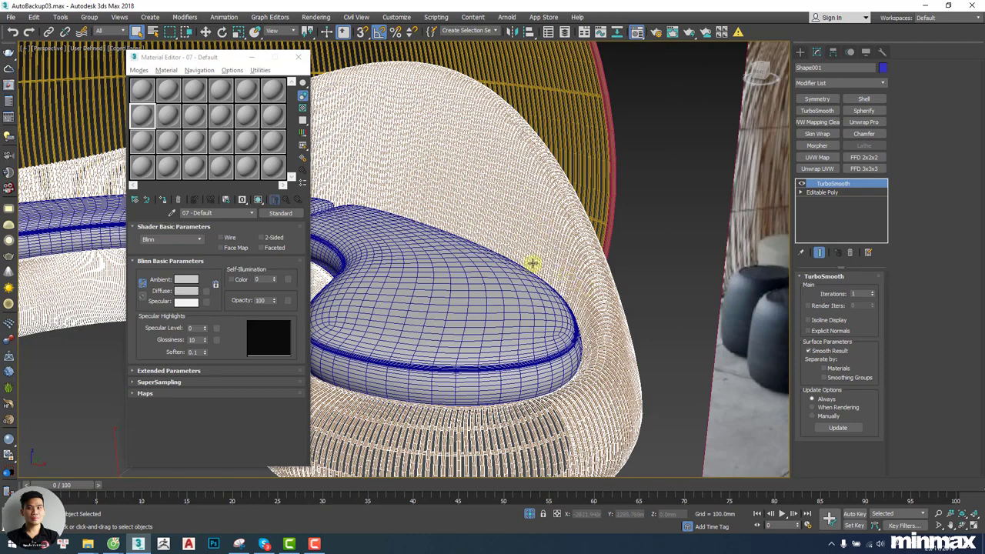
scroll(540, 378, down, 4)
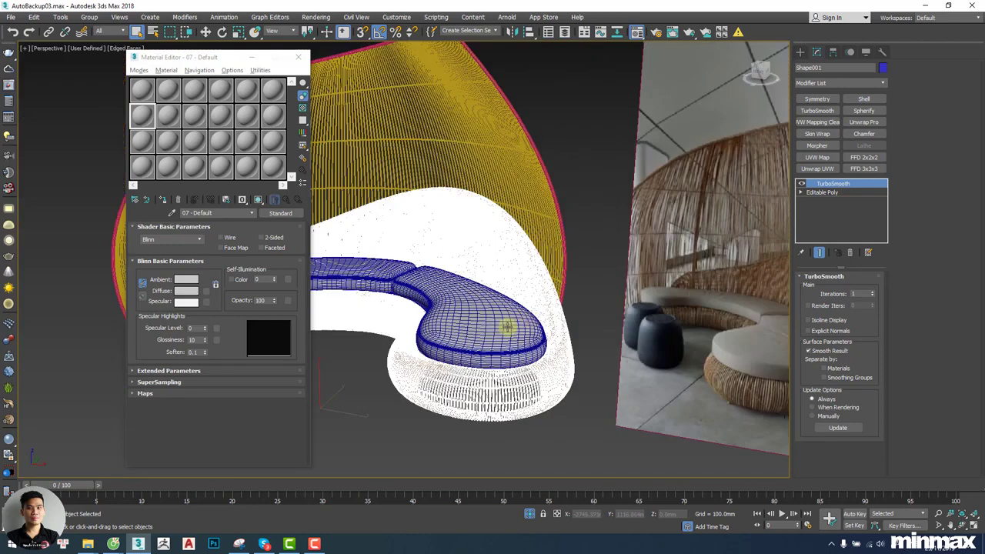
mouse_move(507, 327)
alt+middle_down()
mouse_move(570, 309)
mouse_move(508, 310)
alt+middle_up()
key(F4)
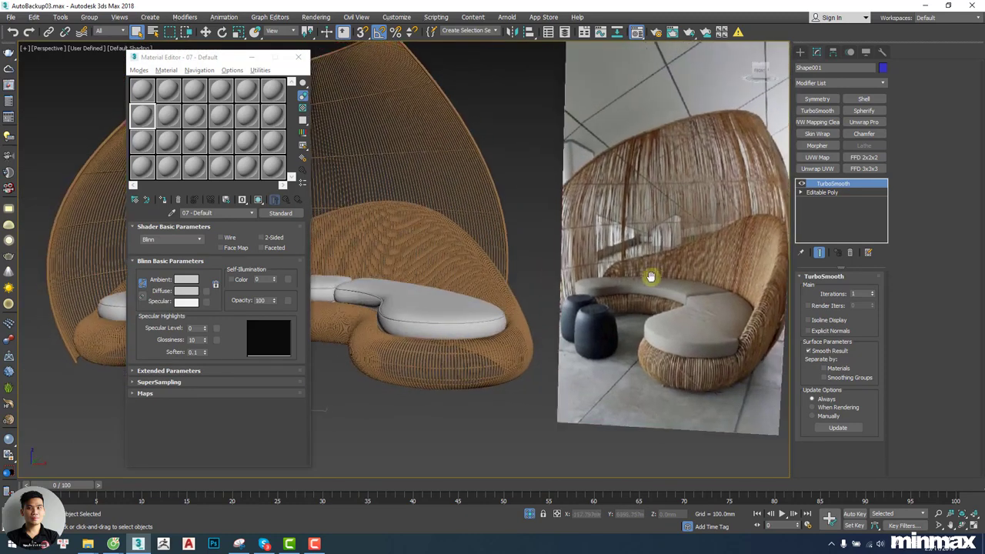
Examine the wicker weave, cushions and backrest rim in the reference photo and compare them with the modelled sofa.
scroll(616, 293, up, 5)
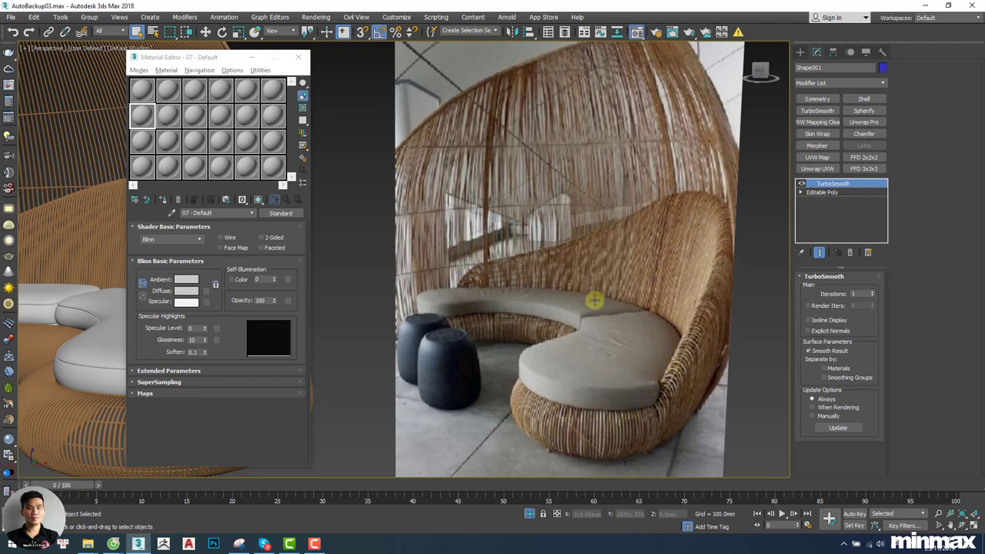
scroll(595, 300, down, 5)
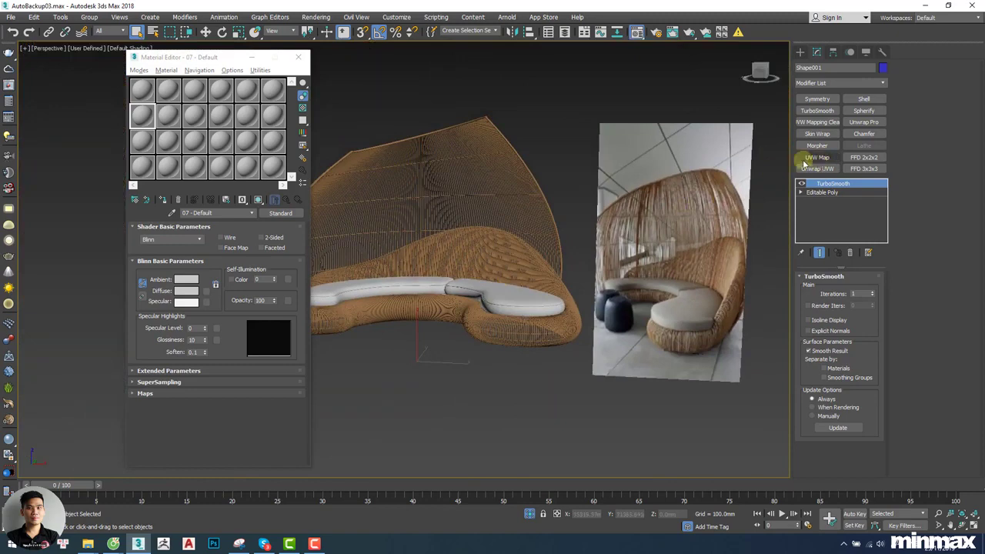
scroll(735, 242, up, 3)
scroll(582, 261, down, 3)
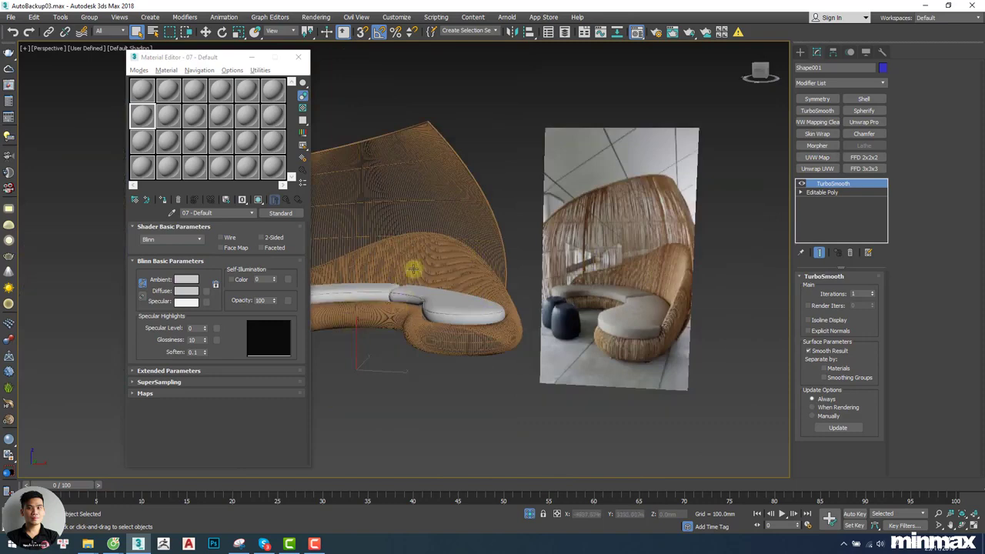
scroll(680, 279, up, 5)
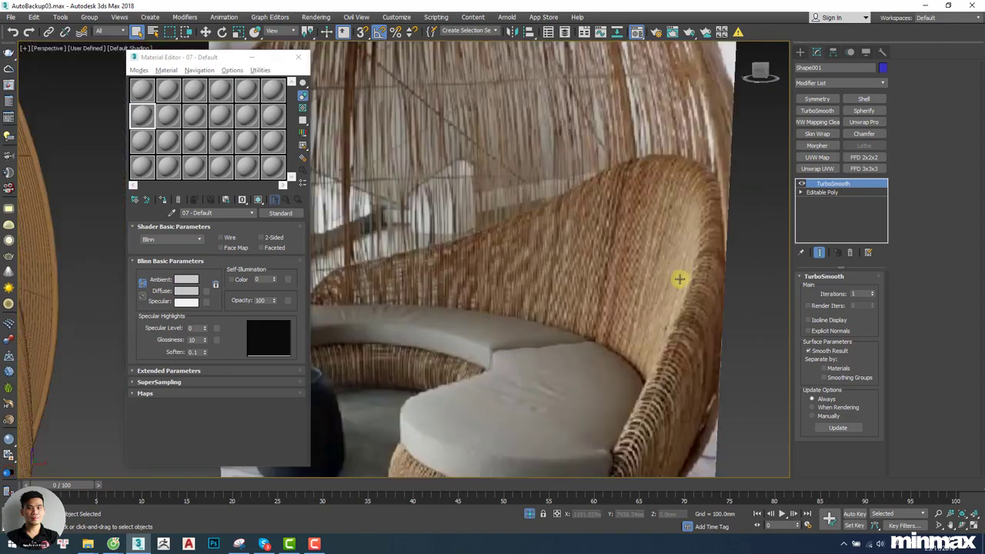
middle_drag(680, 279, 666, 306)
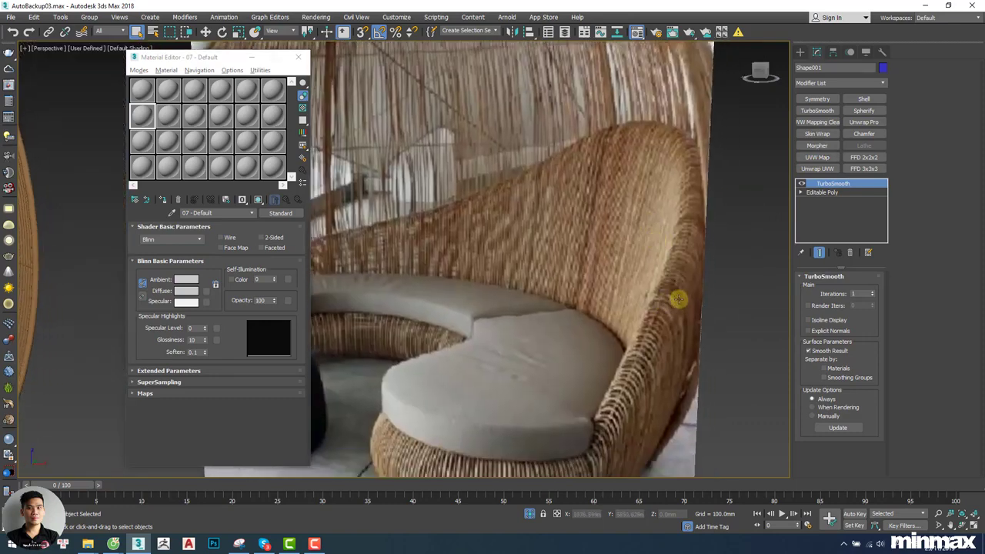
scroll(684, 261, down, 5)
middle_drag(535, 257, 606, 289)
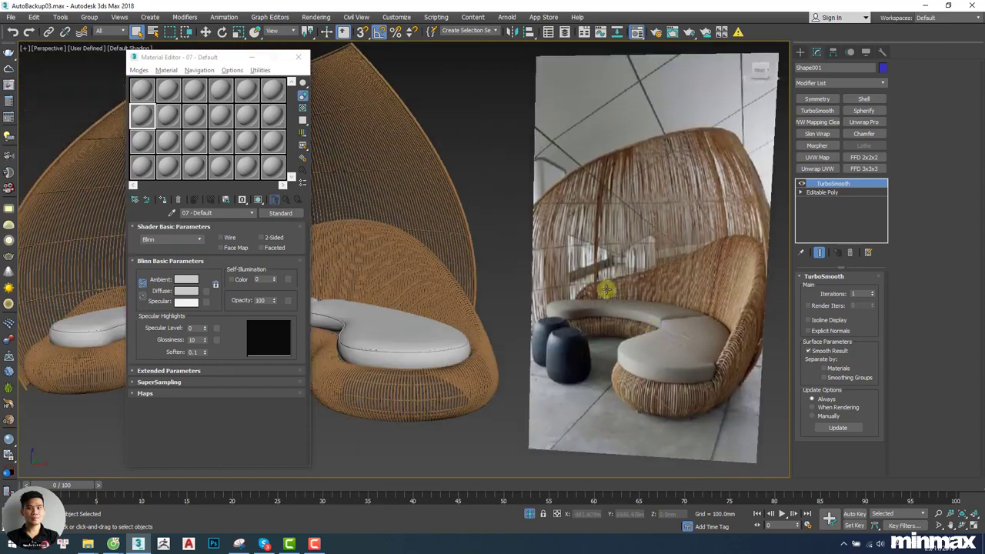
alt+middle_drag(454, 280, 491, 285)
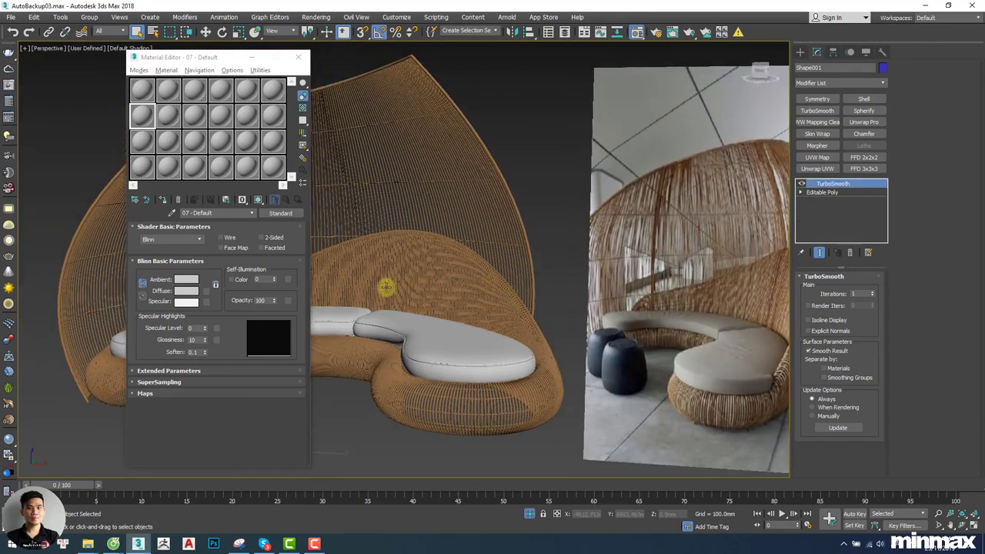
Delete the TurboSmooth modifier from the wicker base and backrest, leaving only its Editable Poly.
click(388, 282)
scroll(445, 240, up, 2)
scroll(460, 245, up, 4)
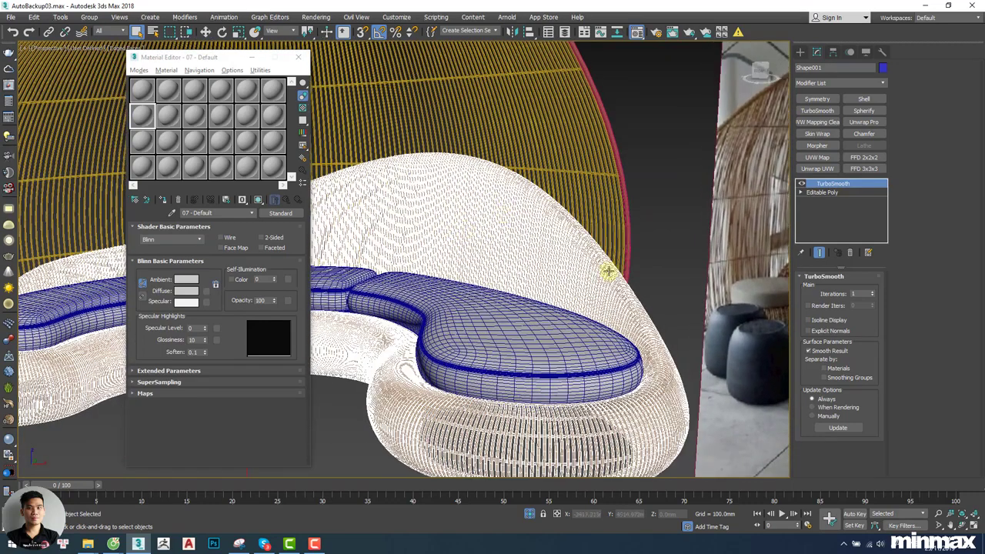
right_click(827, 185)
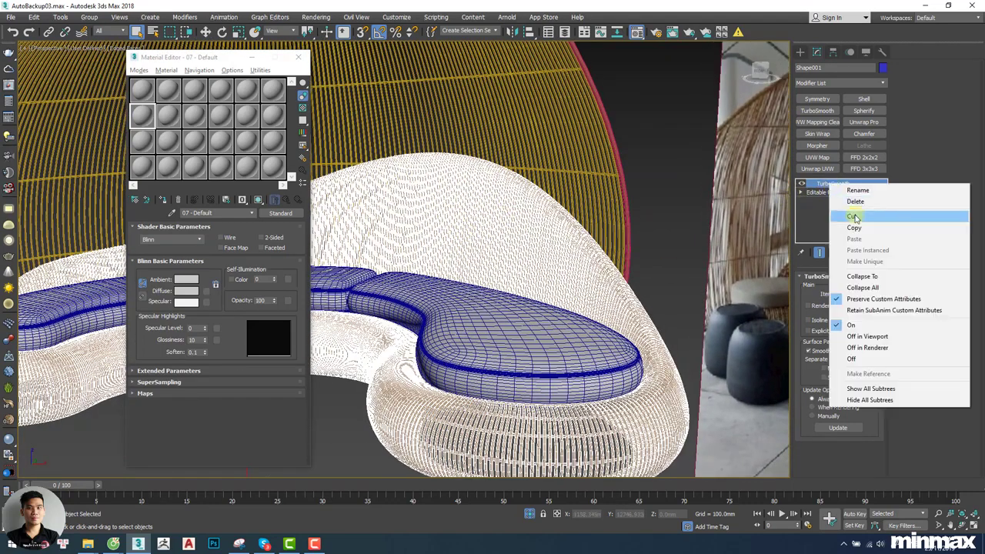
click(854, 201)
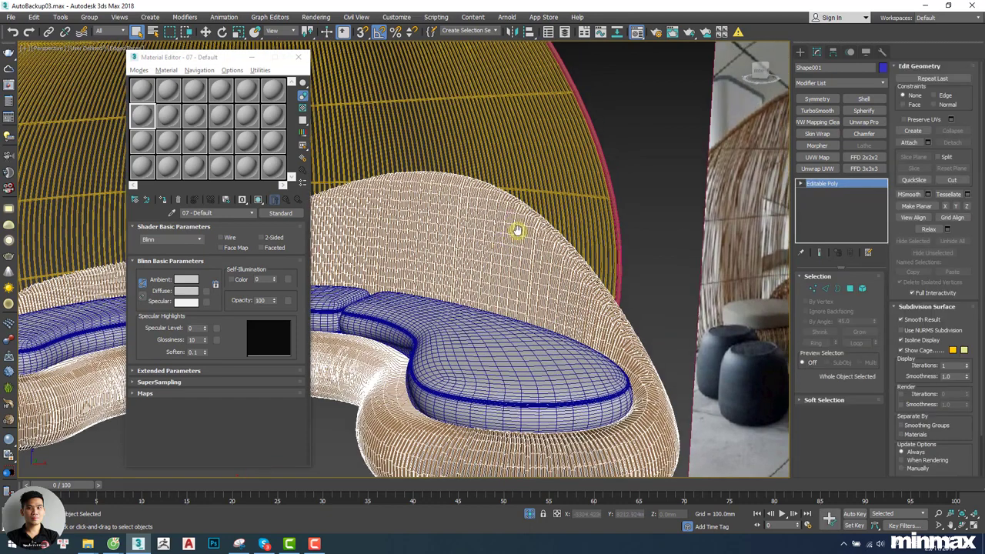
Attach the canopy's woven strands and its border to the base and backrest mesh, forming one object.
click(654, 202)
click(536, 287)
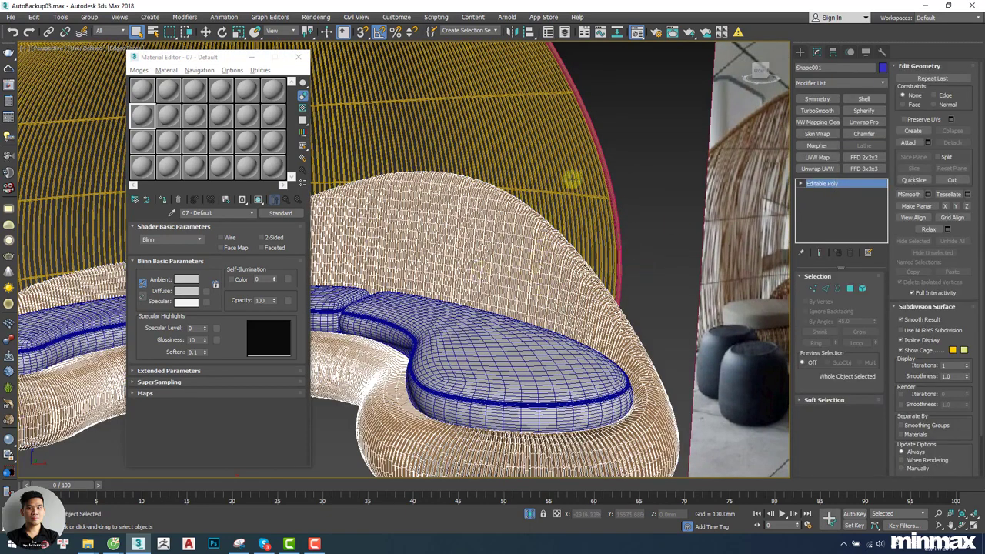
right_click(505, 246)
click(497, 158)
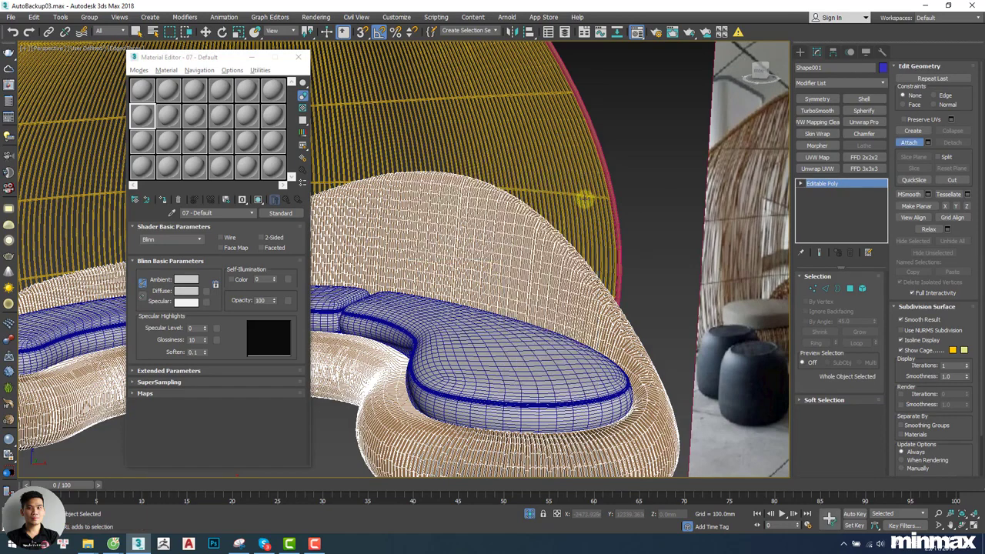
click(594, 199)
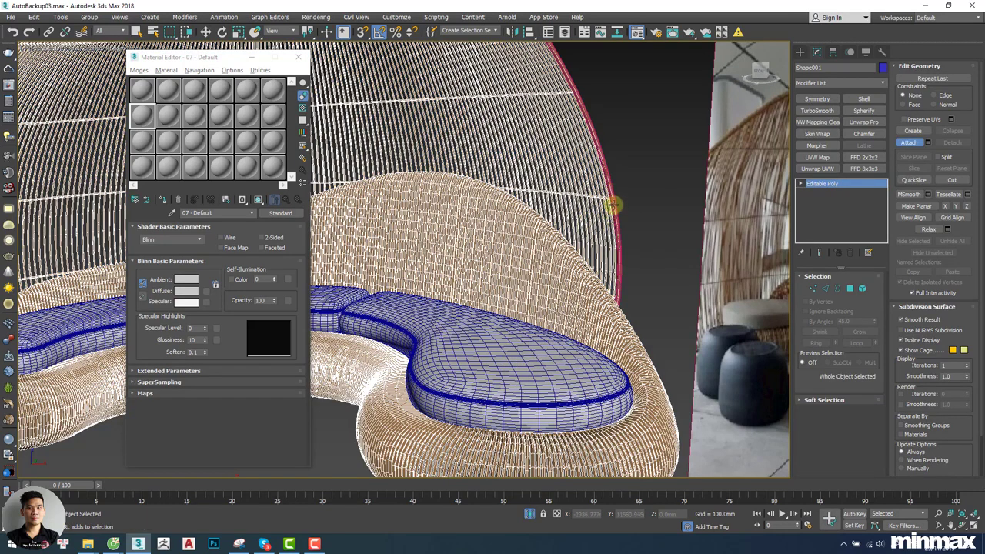
click(613, 205)
key(w)
scroll(613, 233, down, 4)
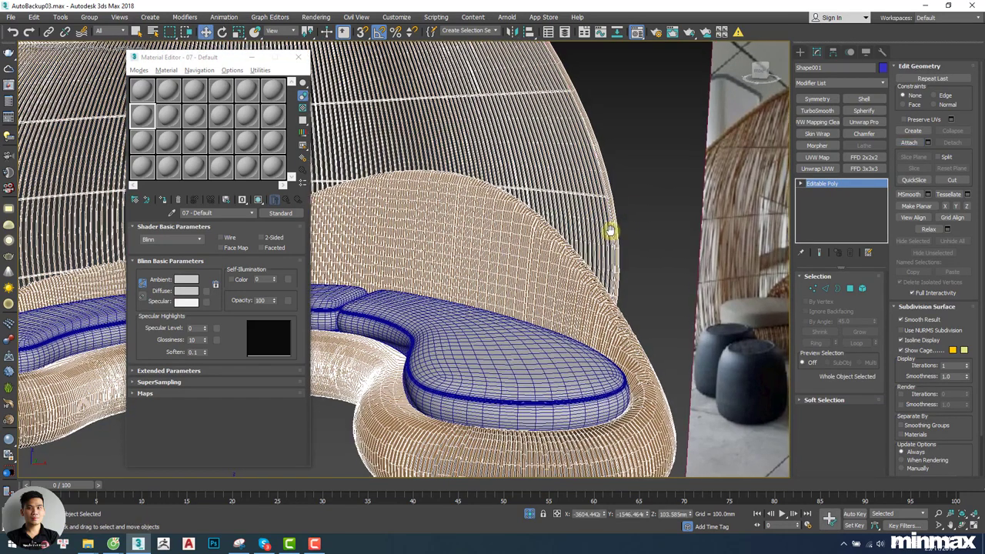
Add an Unwrap UVW modifier to the combined wicker mesh, select all its faces and apply a planar projection aligned to Z.
key(F4)
alt+middle_drag(619, 247, 558, 257)
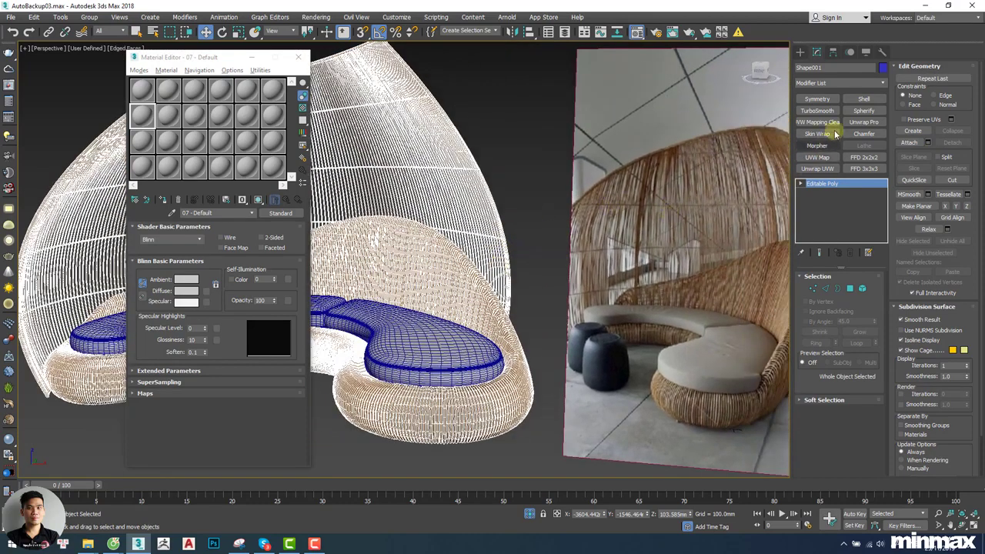
click(836, 170)
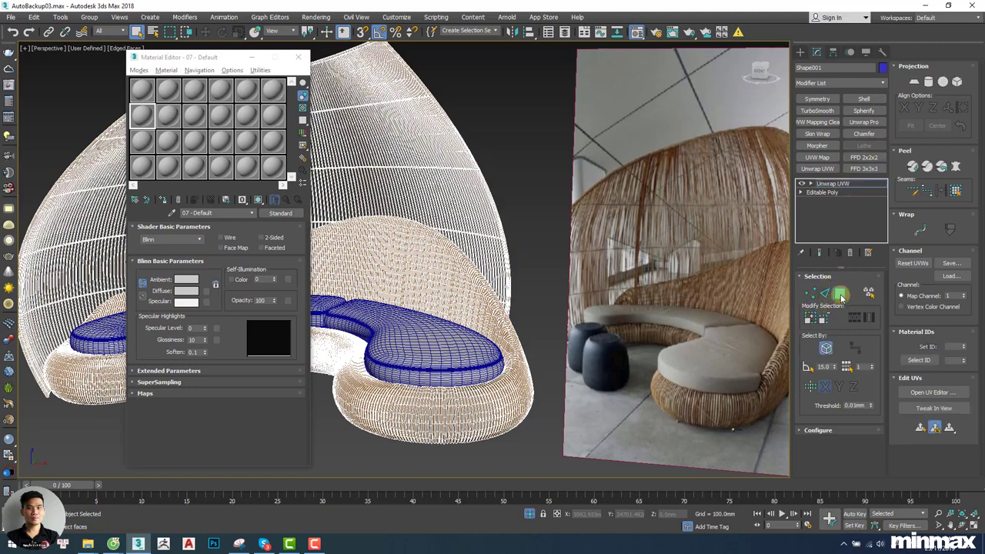
click(841, 296)
scroll(530, 242, down, 5)
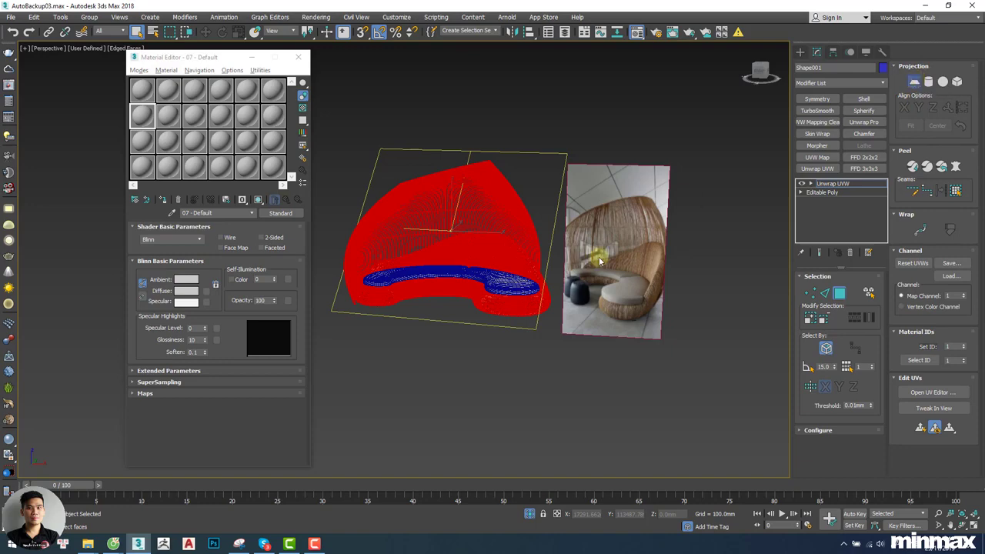
key(w)
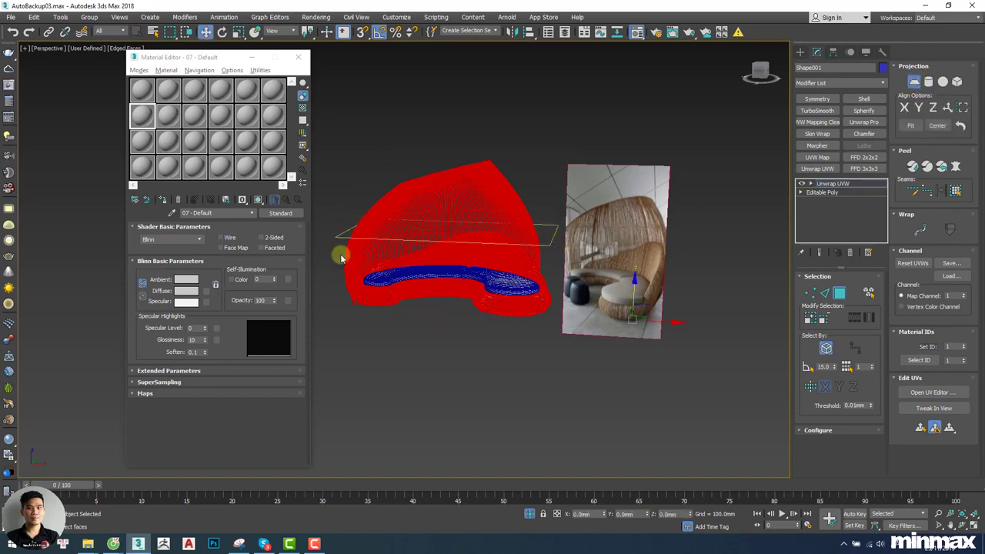
scroll(549, 231, up, 4)
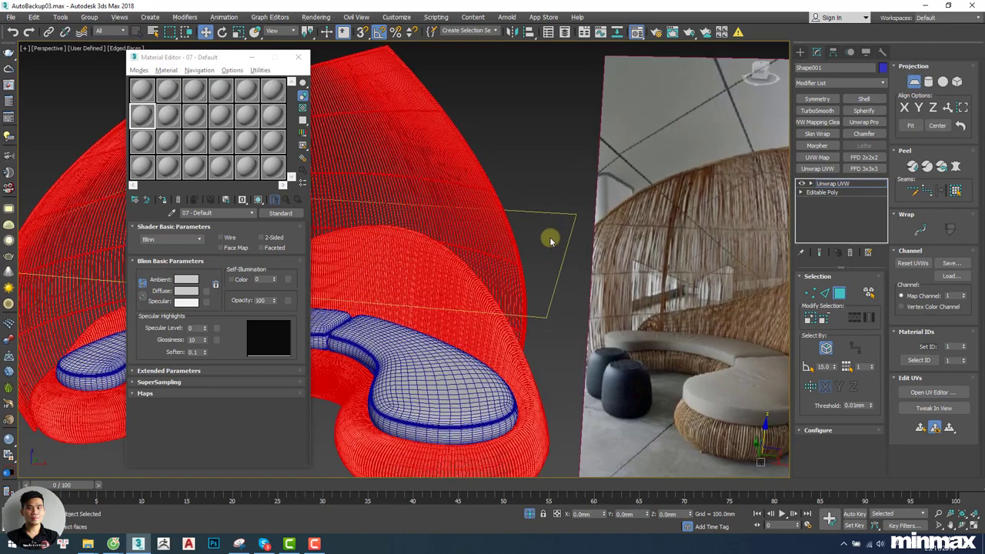
Open the UV editor for the wicker mesh and move it clear of the sofa and the Material Editor.
click(915, 394)
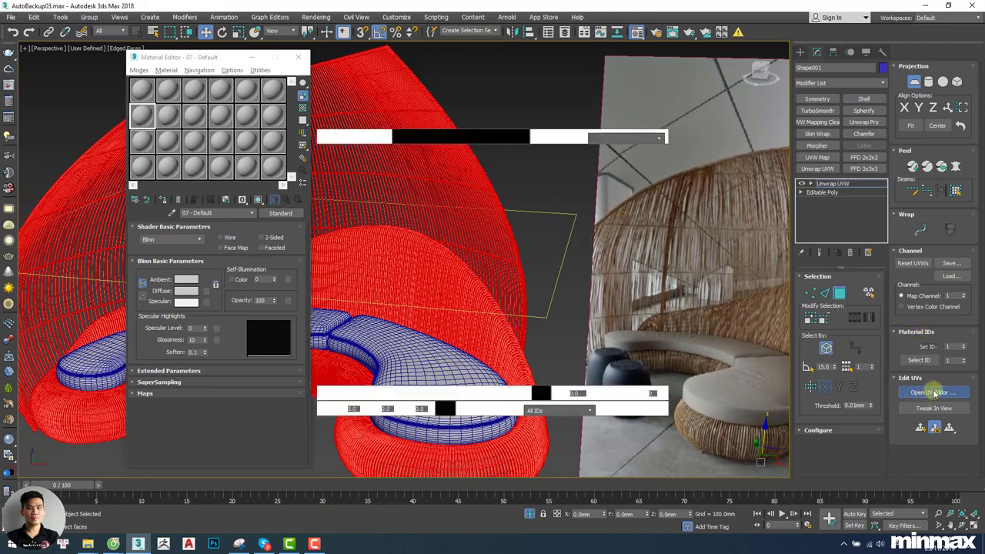
scroll(198, 193, down, 3)
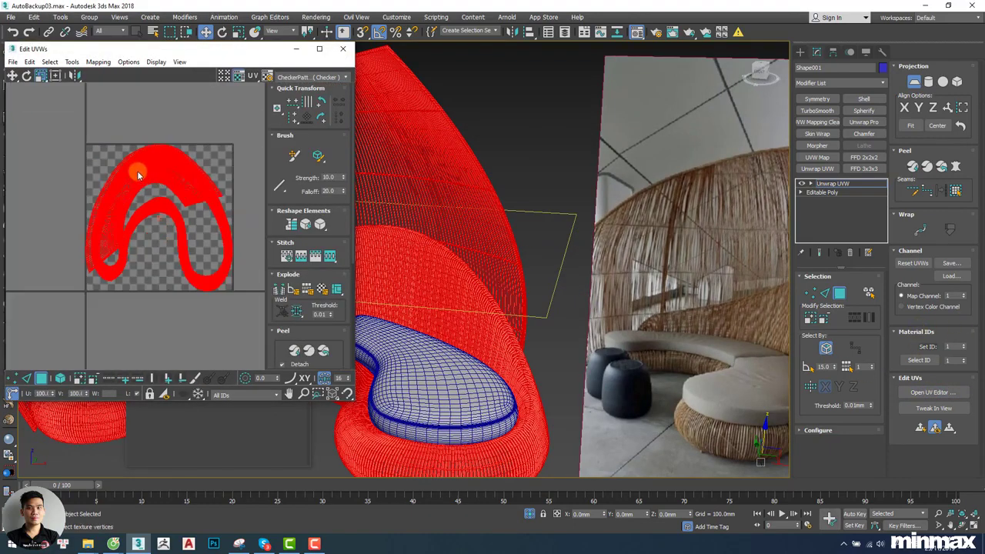
middle_drag(525, 251, 773, 232)
drag(219, 53, 949, 67)
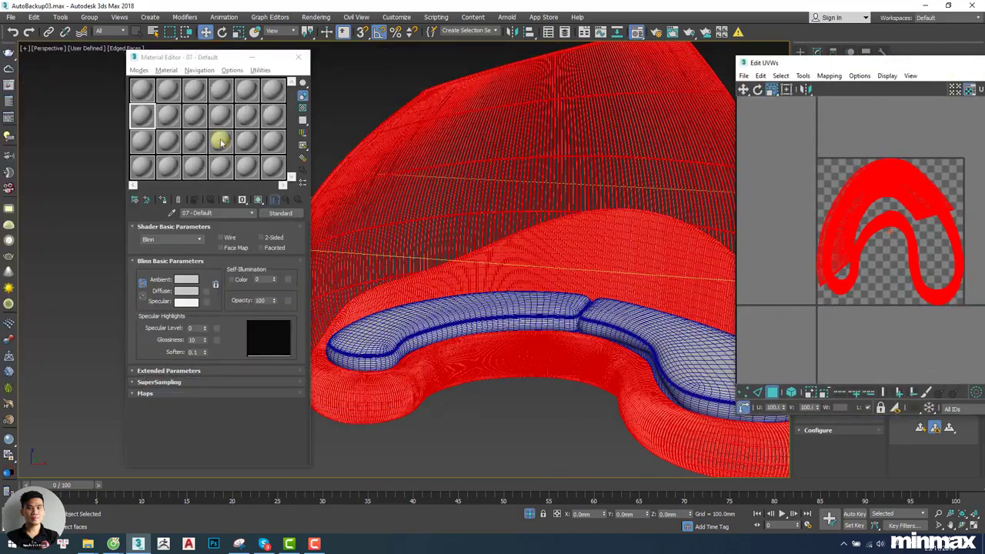
middle_drag(394, 174, 425, 211)
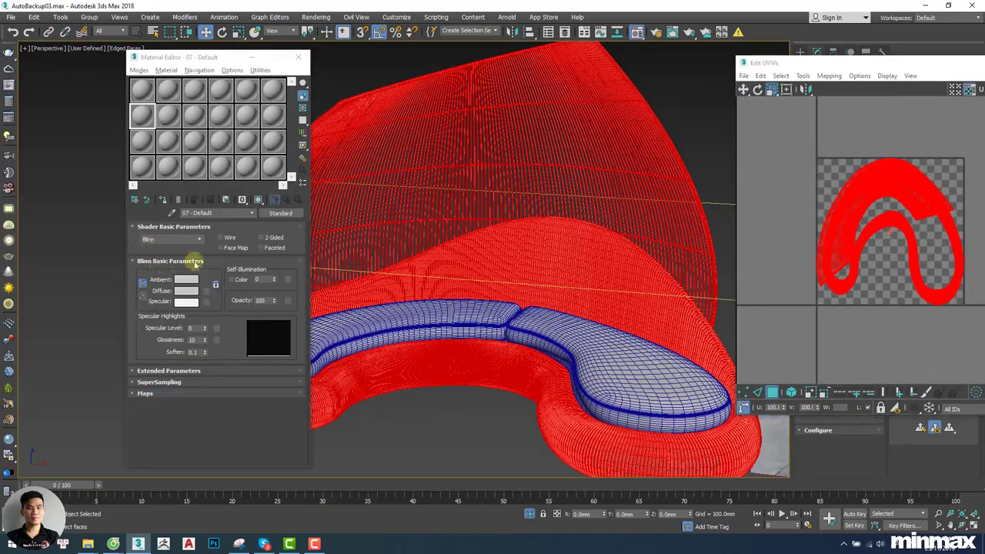
Deselect the faces, hide edged faces and assign the active material to the wicker mesh, renamed 07 - Default11.
click(448, 405)
key(F4)
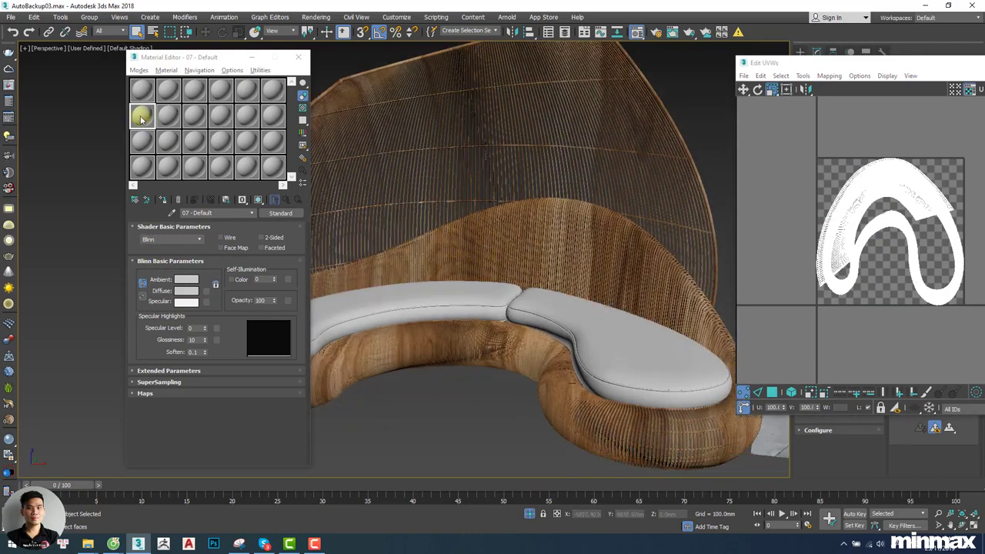
drag(141, 117, 510, 217)
click(460, 267)
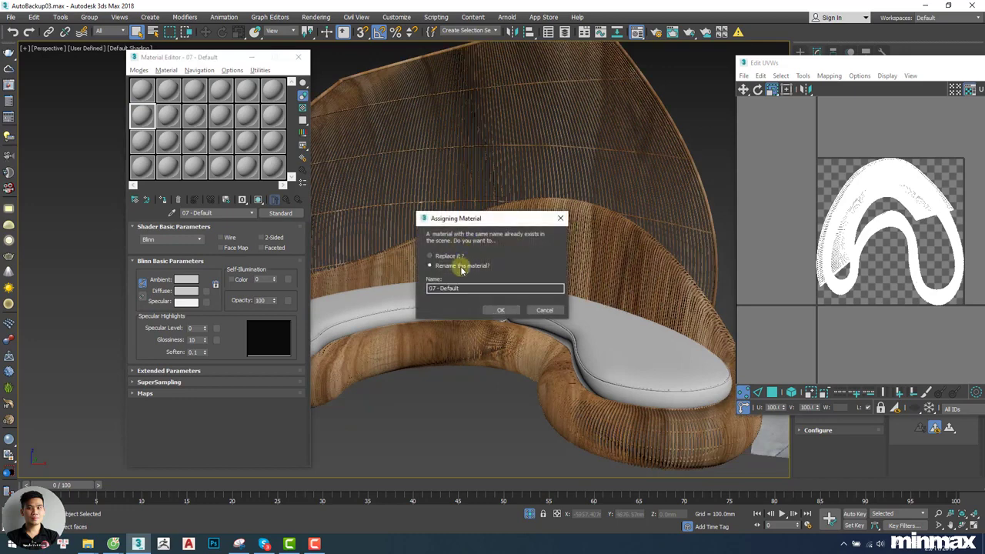
click(471, 288)
text(11)
click(502, 311)
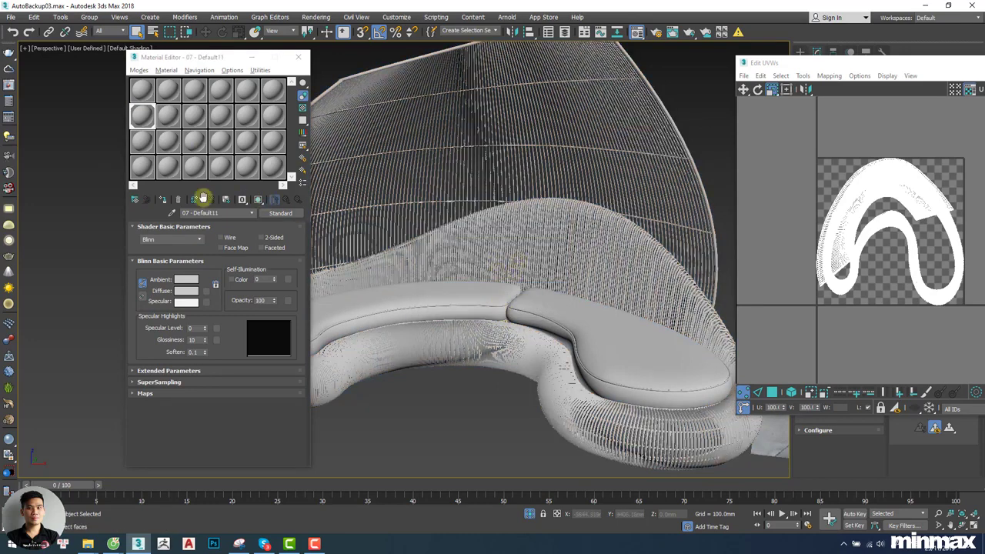
Load a brown wood-grain bitmap from the 4 TEXTURE folder's 3 Texture Wood subfolder as the material's diffuse map.
click(204, 290)
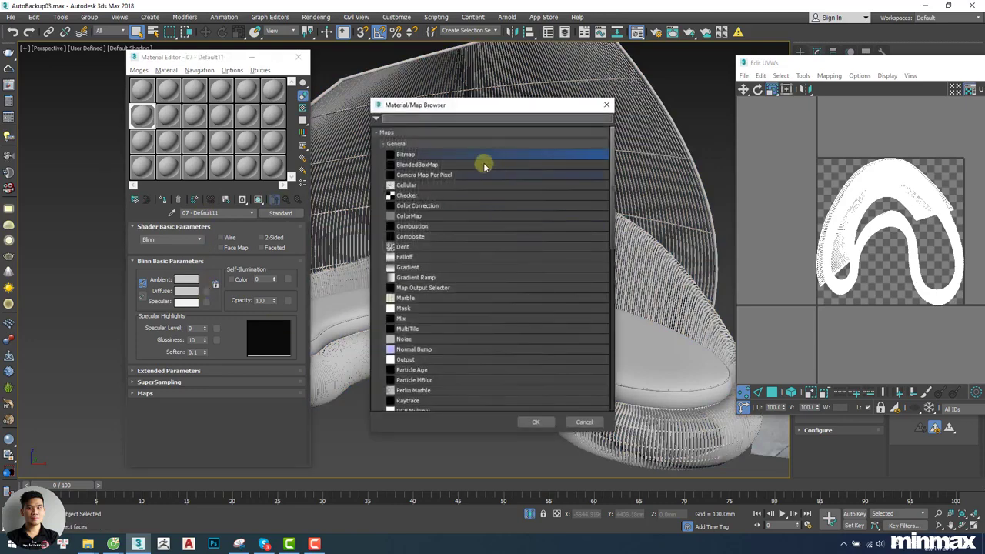
double_click(435, 157)
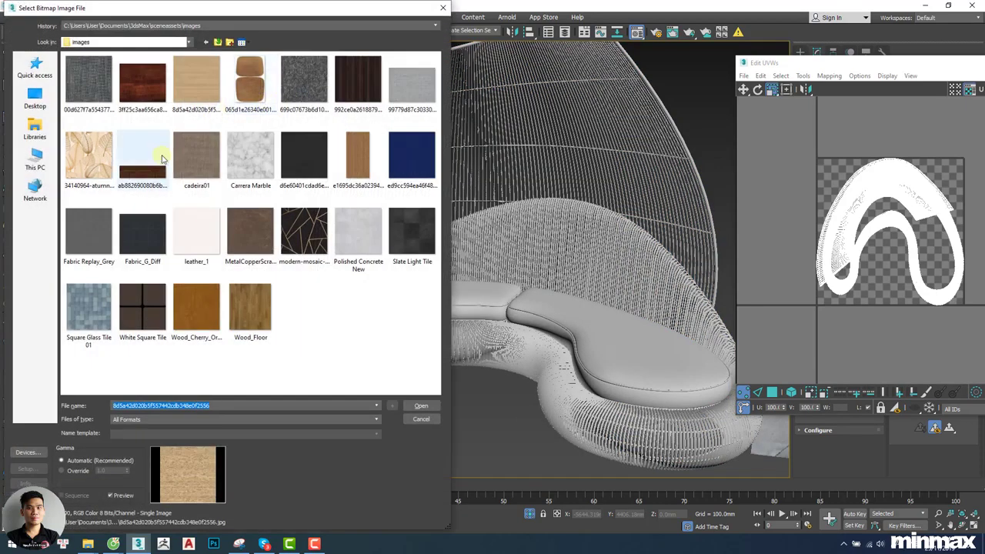
click(36, 98)
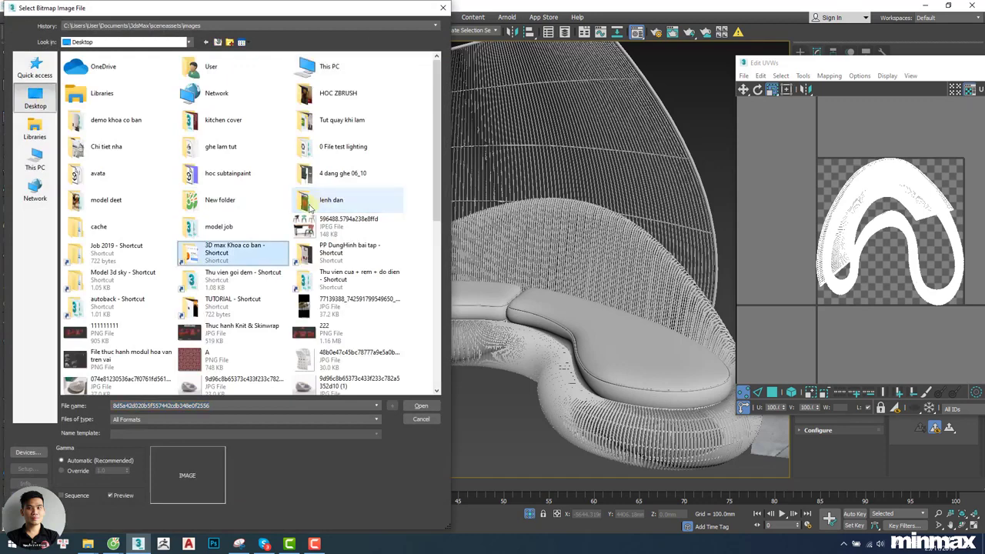
double_click(231, 251)
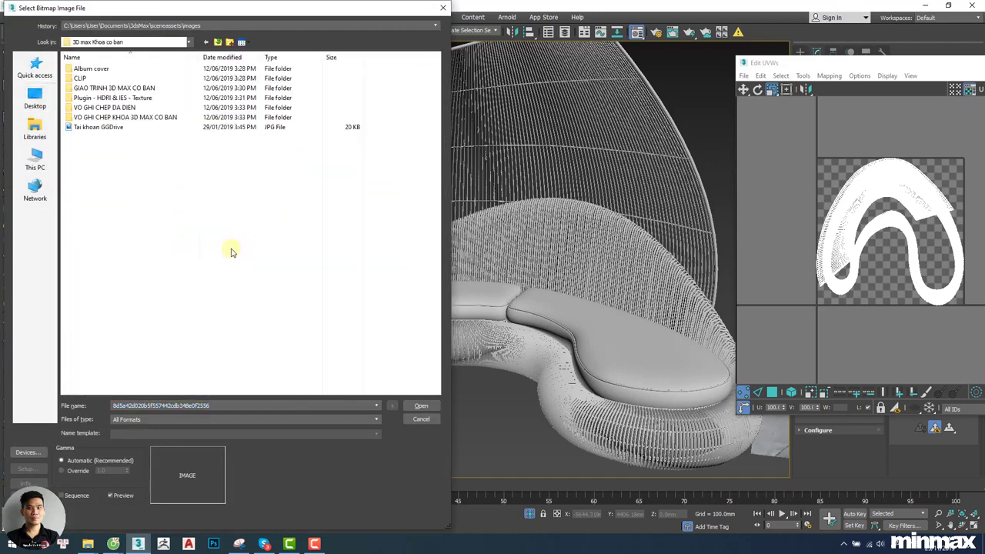
double_click(132, 98)
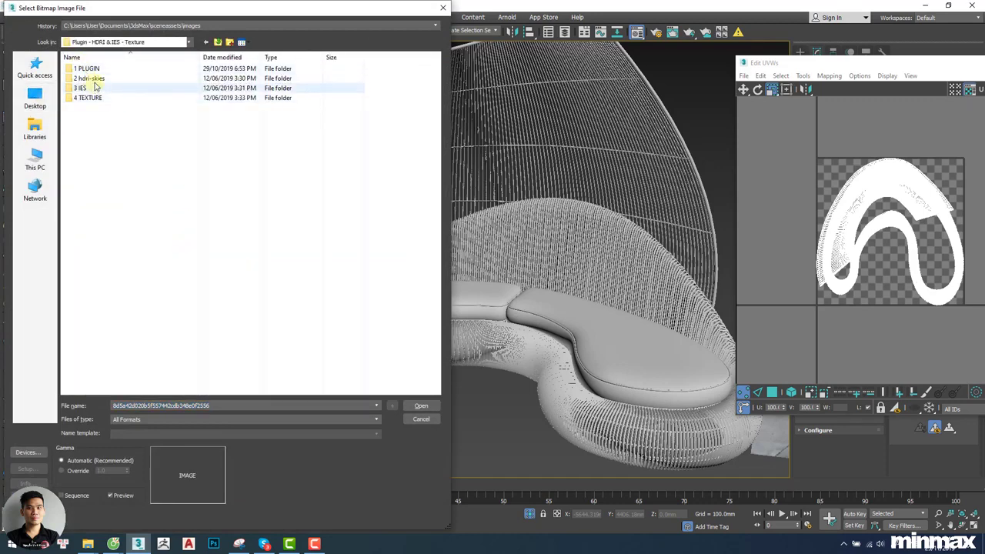
double_click(91, 97)
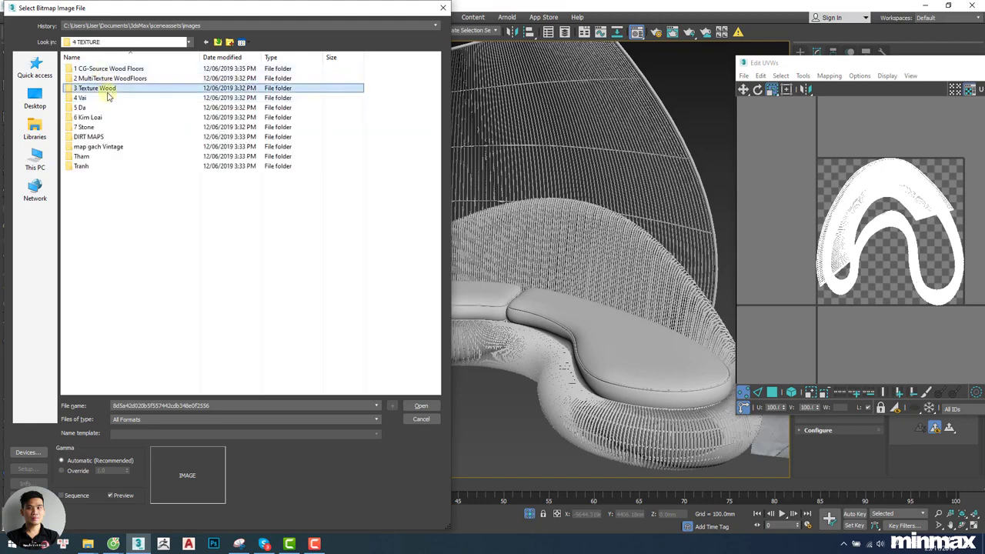
double_click(108, 89)
click(150, 266)
double_click(150, 266)
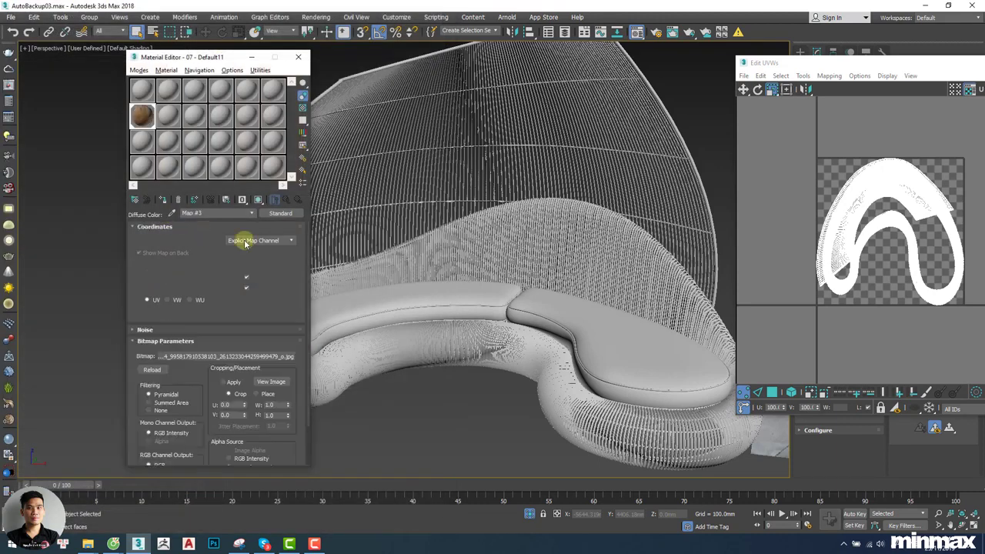
Preview the wood-grain bitmap, compare its colour with the sofa in the reference photo and close the preview.
click(273, 382)
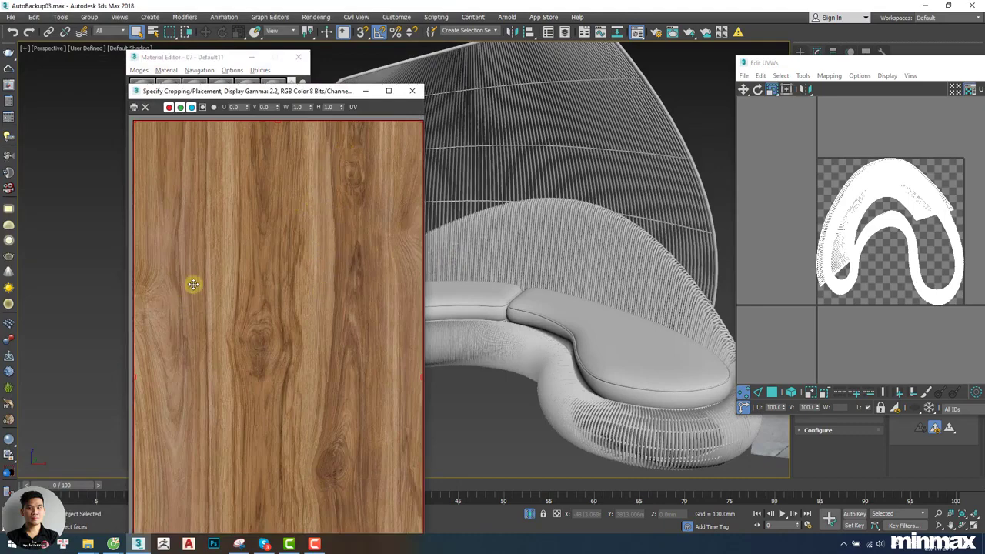
middle_drag(574, 381, 203, 333)
scroll(524, 285, up, 1)
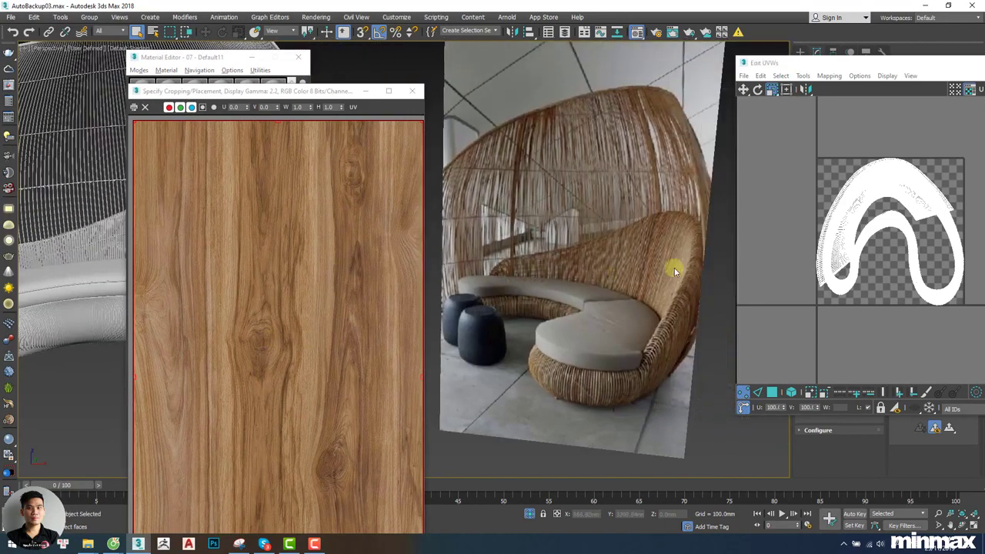
click(415, 90)
scroll(510, 209, up, 5)
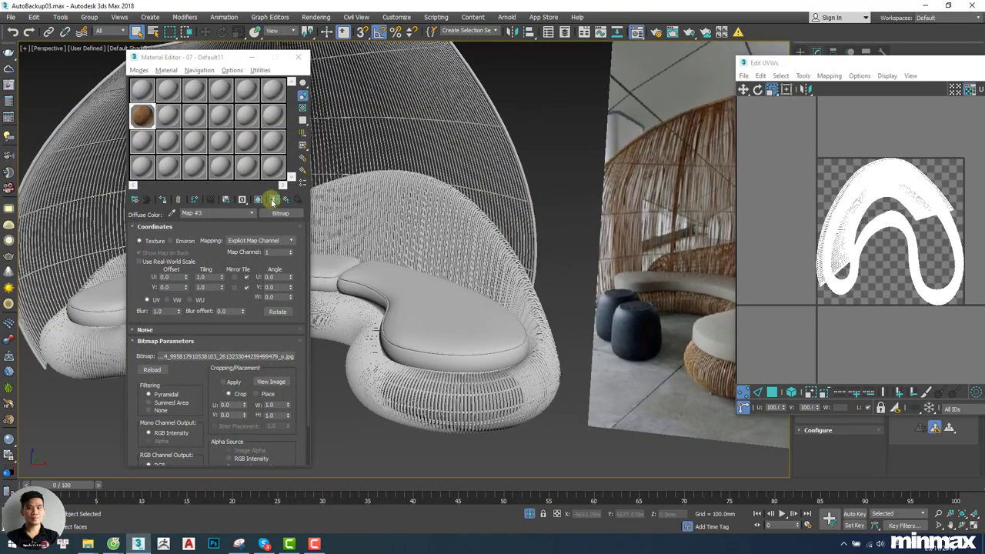
Display the wood-grain texture on the wicker mesh in the viewport and check its mapping on the backrest, canopy and base.
click(262, 200)
mouse_move(474, 272)
alt+middle_down()
mouse_move(543, 269)
mouse_move(561, 257)
mouse_move(531, 235)
alt+middle_up()
scroll(562, 257, down, 4)
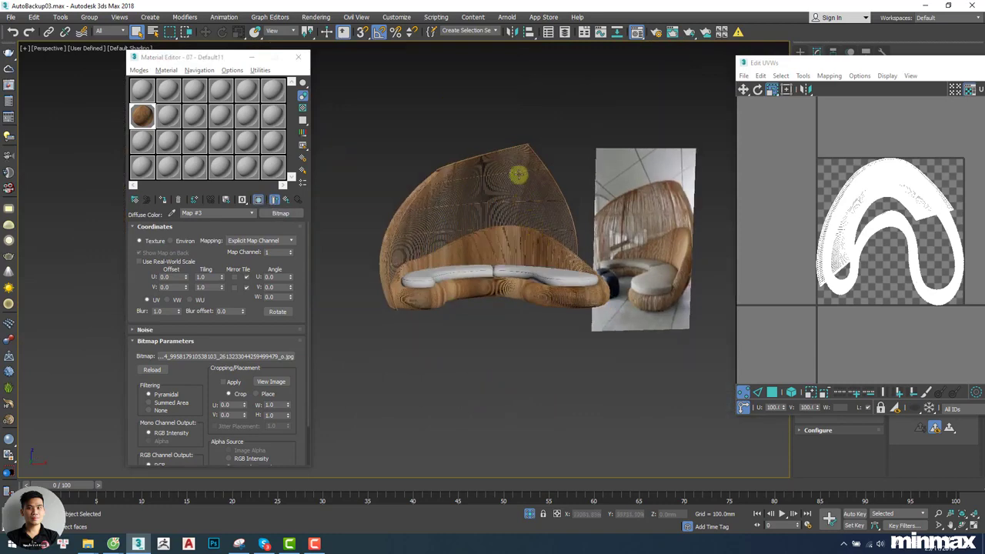
scroll(461, 275, up, 3)
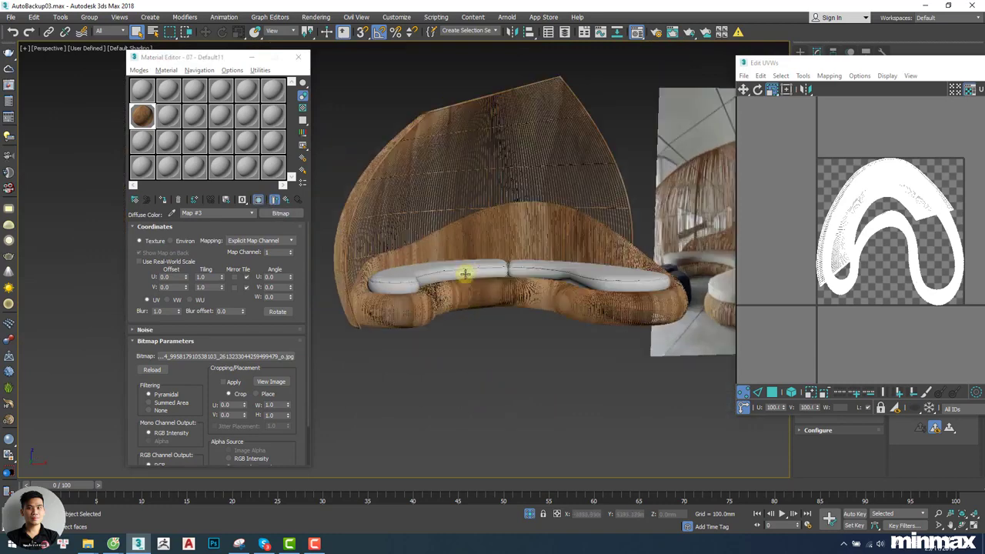
scroll(574, 220, up, 4)
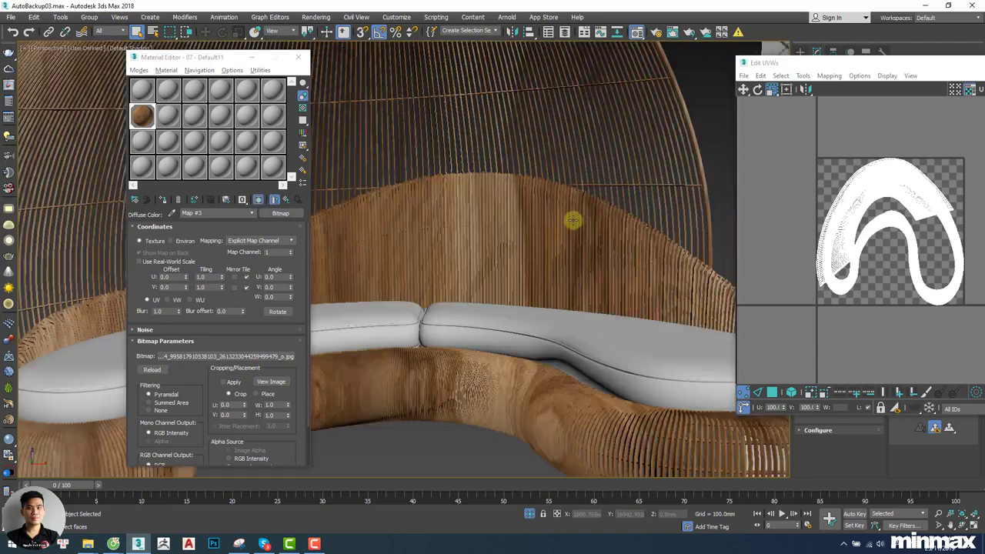
alt+middle_drag(577, 220, 570, 251)
alt+middle_drag(454, 329, 519, 253)
scroll(556, 377, down, 5)
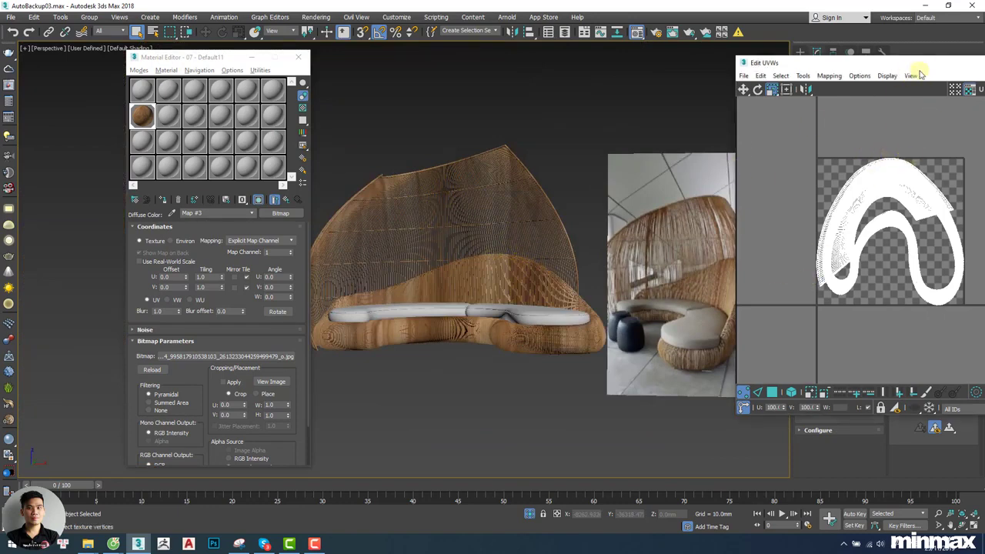
Break the wicker mesh's overlapping UVs into separate strand shells and pack them inside the UV tile.
drag(908, 66, 584, 85)
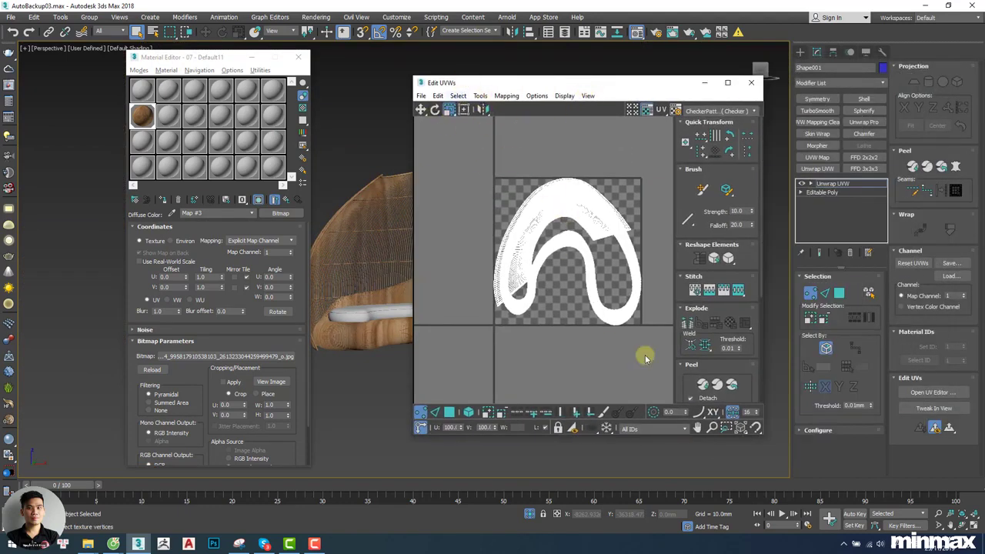
drag(682, 376, 675, 214)
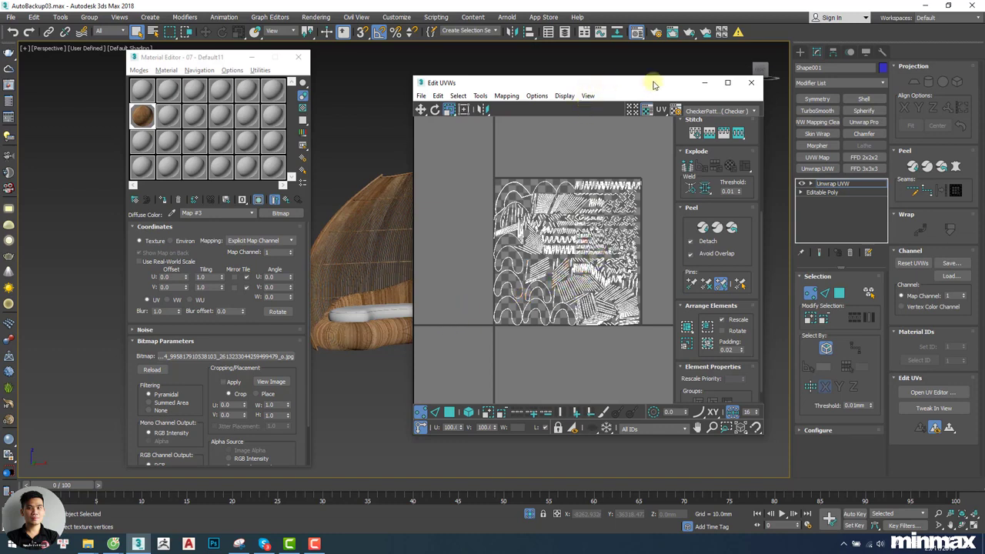
drag(654, 85, 792, 82)
Inspect the wood grain on the backrest, canopy and base strands from several angles and compare it with the reference photo.
scroll(454, 325, up, 3)
scroll(446, 336, up, 2)
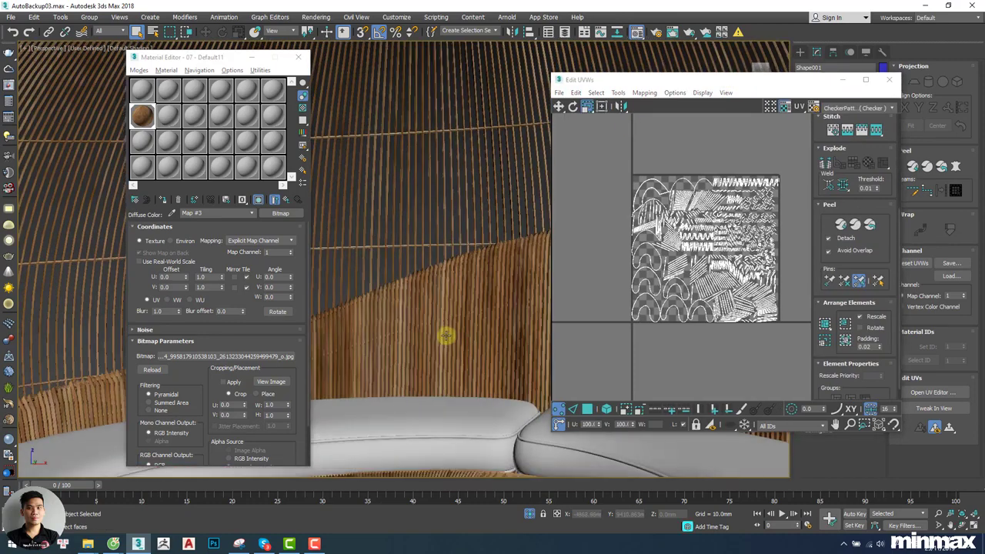
scroll(446, 336, down, 3)
scroll(436, 282, down, 1)
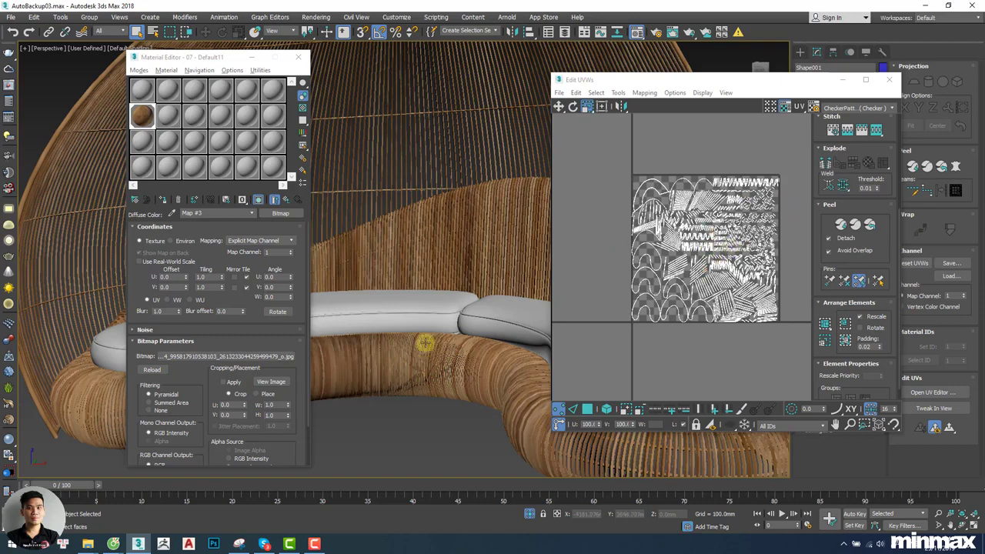
alt+middle_drag(424, 341, 479, 235)
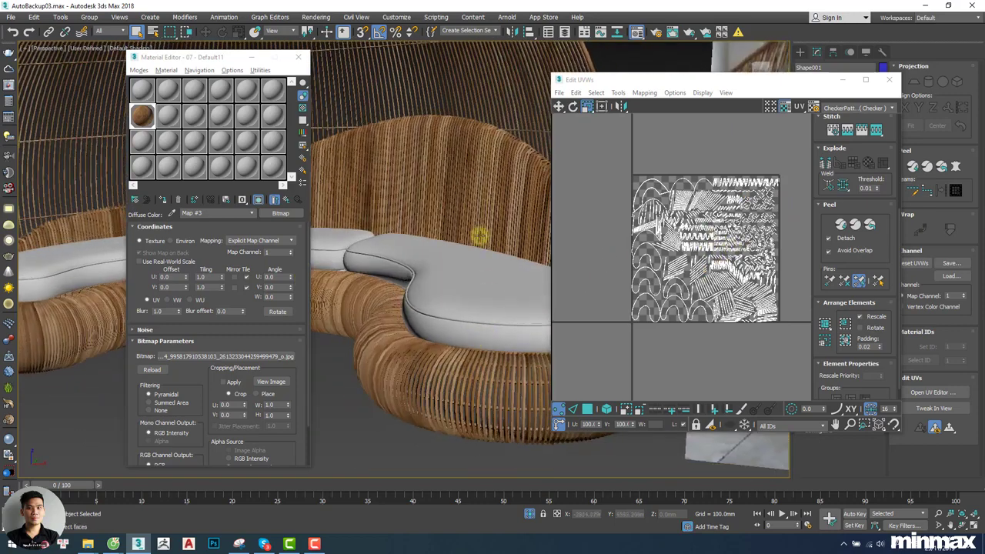
scroll(410, 234, down, 5)
scroll(538, 212, up, 5)
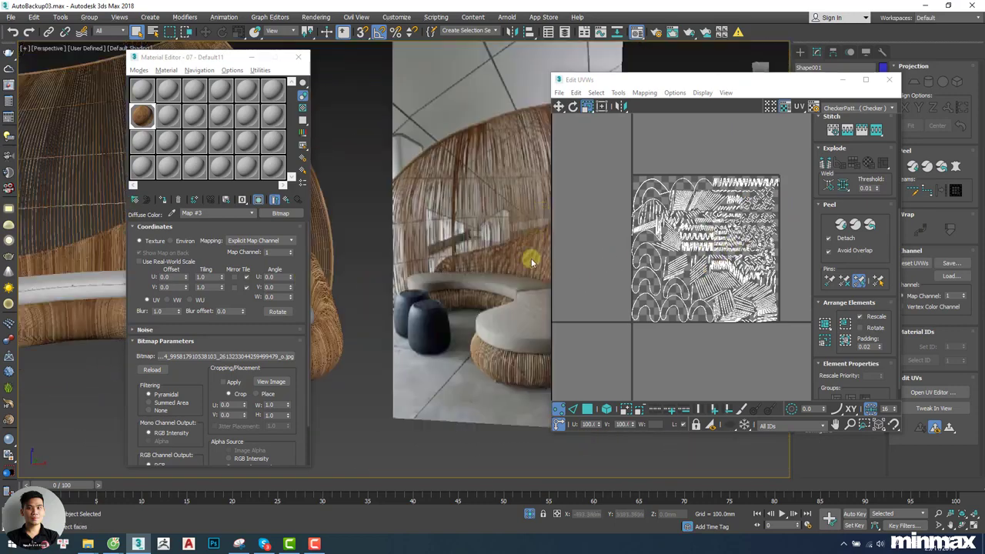
drag(681, 82, 875, 84)
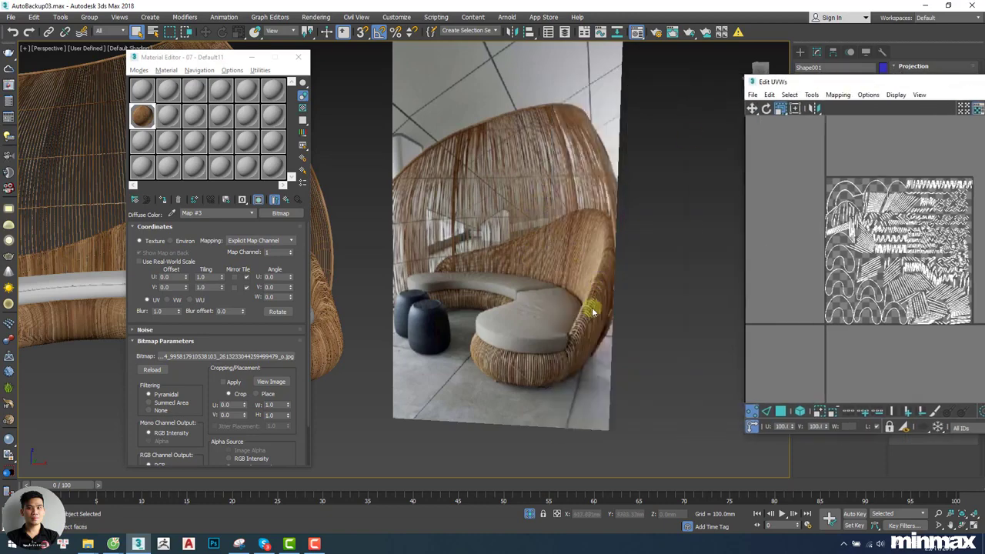
alt+middle_drag(564, 255, 414, 238)
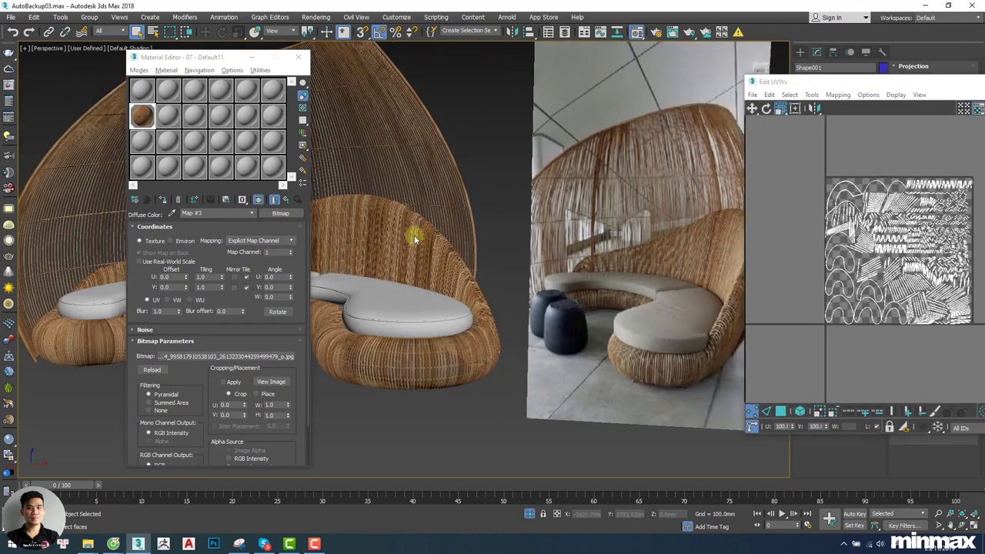
scroll(472, 238, up, 3)
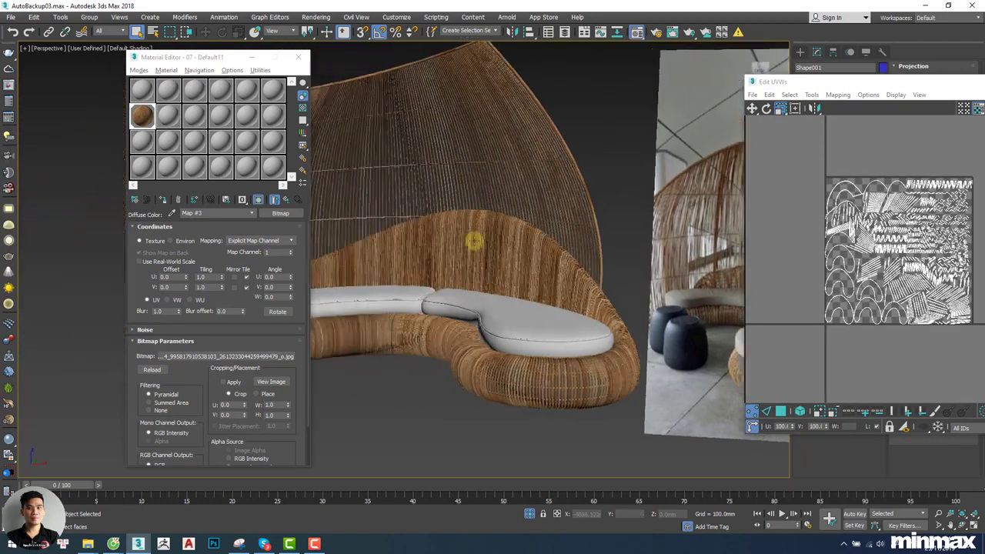
scroll(413, 214, up, 5)
scroll(420, 213, down, 6)
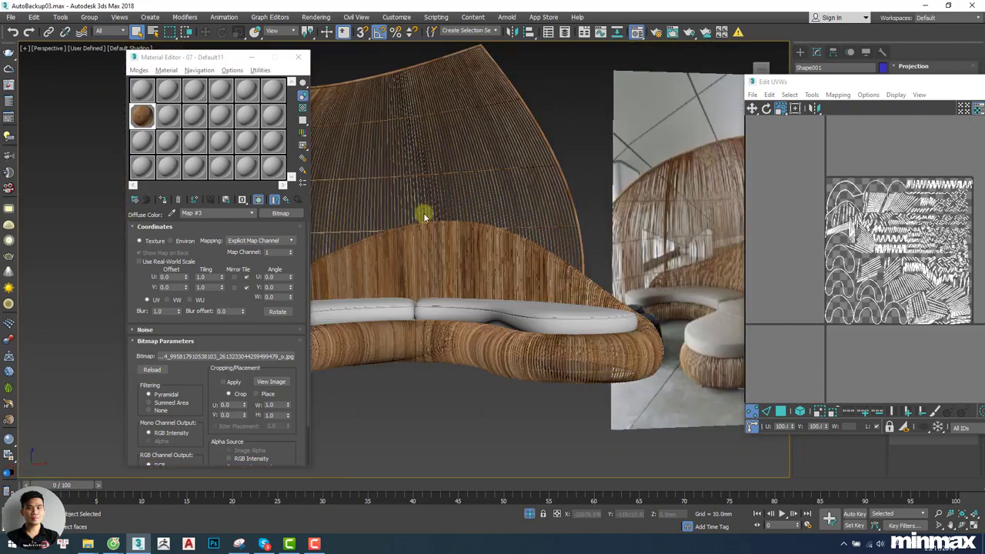
scroll(418, 201, up, 3)
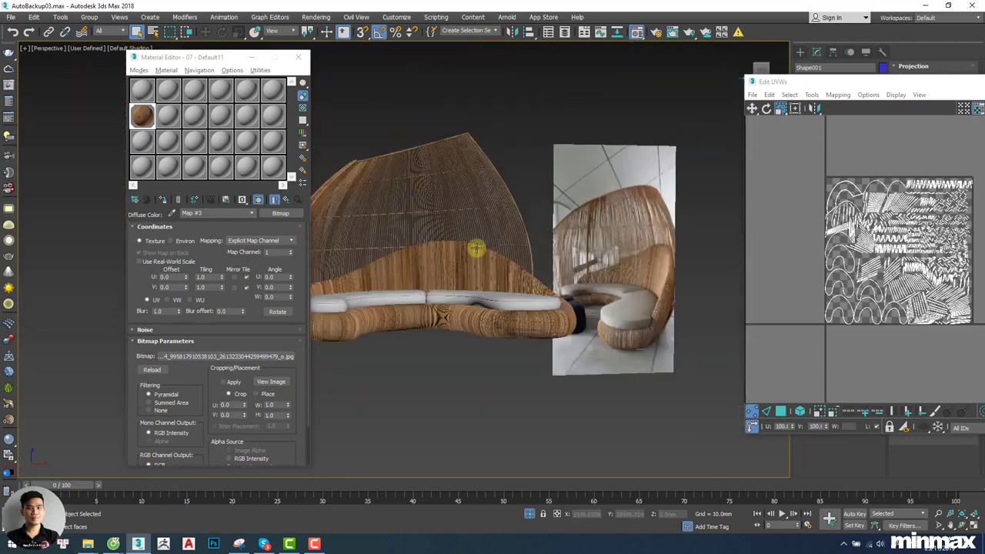
scroll(473, 251, up, 6)
middle_drag(560, 317, 551, 307)
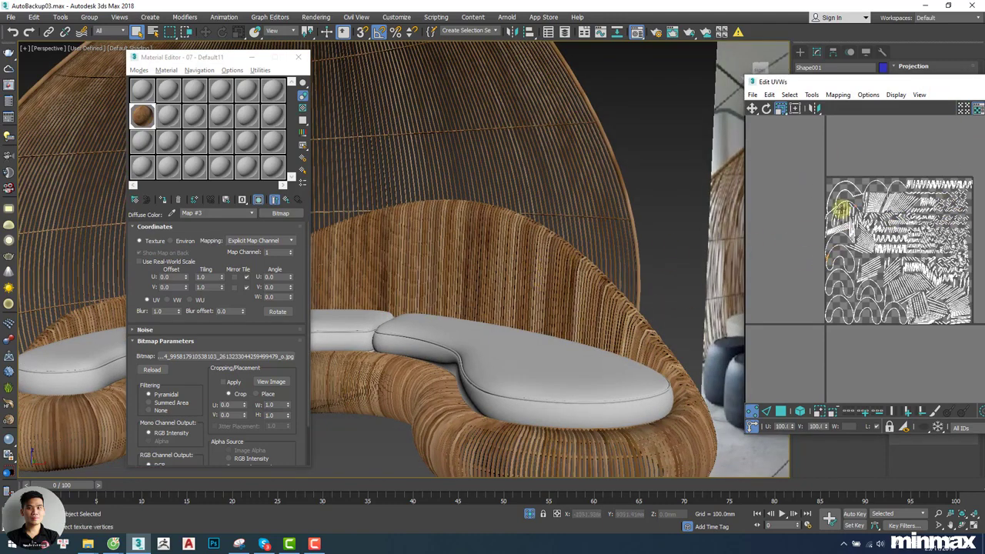
Scale all the wicker mesh's UVs up uniformly to about 300%, leave the UV selection and close the UV editor.
drag(981, 341, 804, 171)
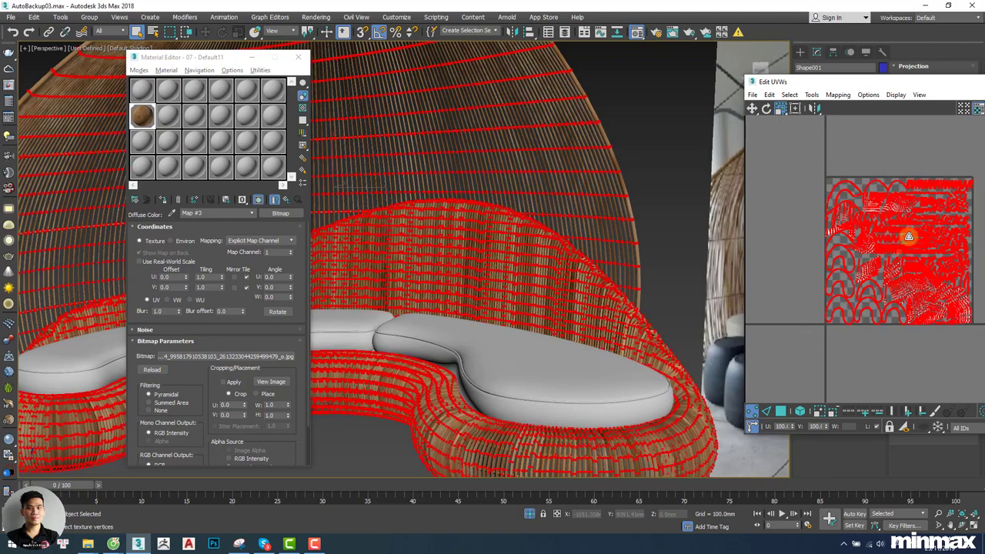
scroll(911, 185, up, 4)
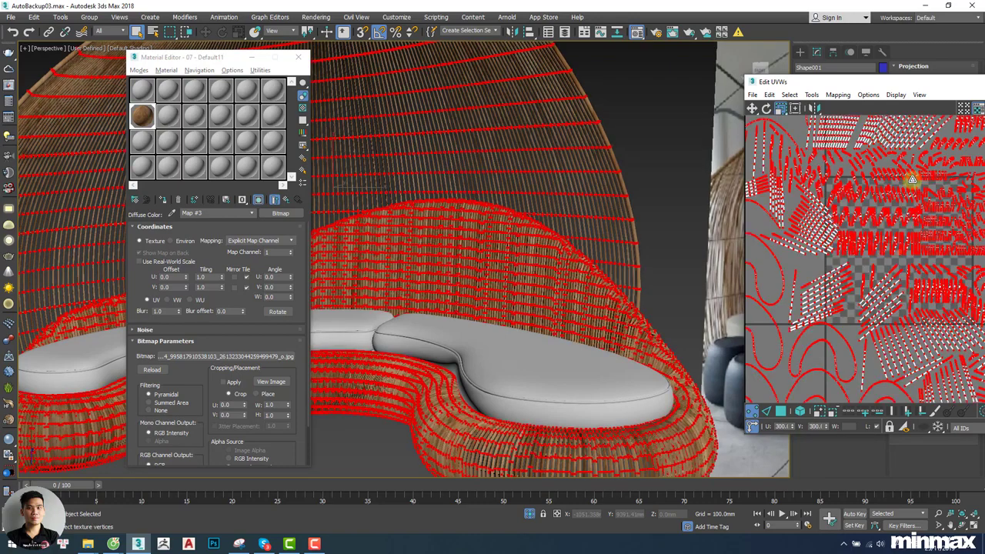
click(617, 187)
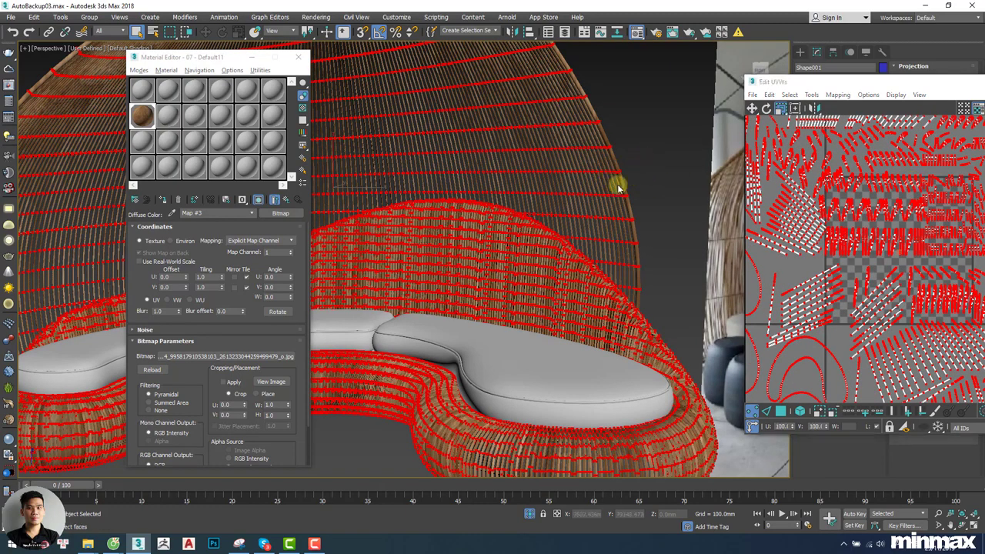
key(1)
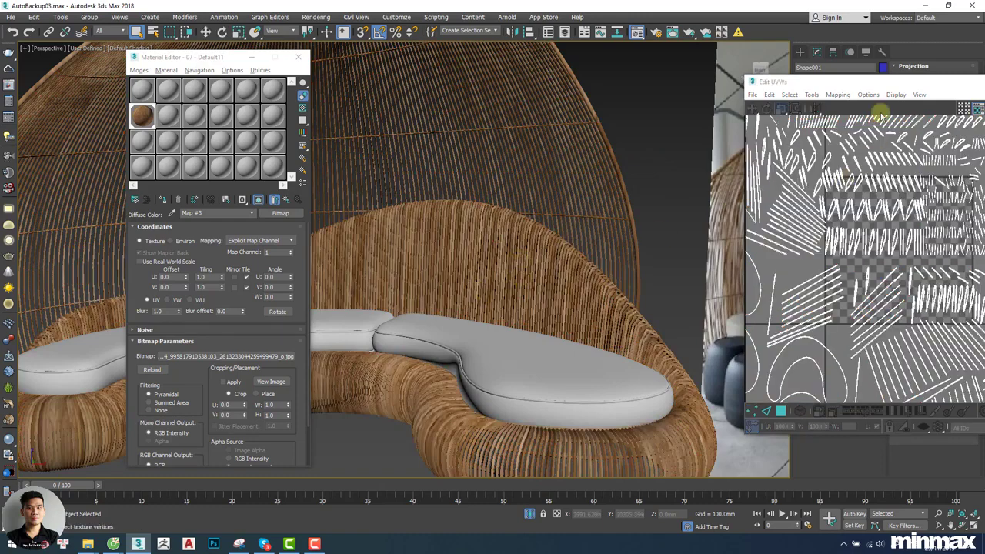
drag(898, 83, 710, 114)
click(891, 113)
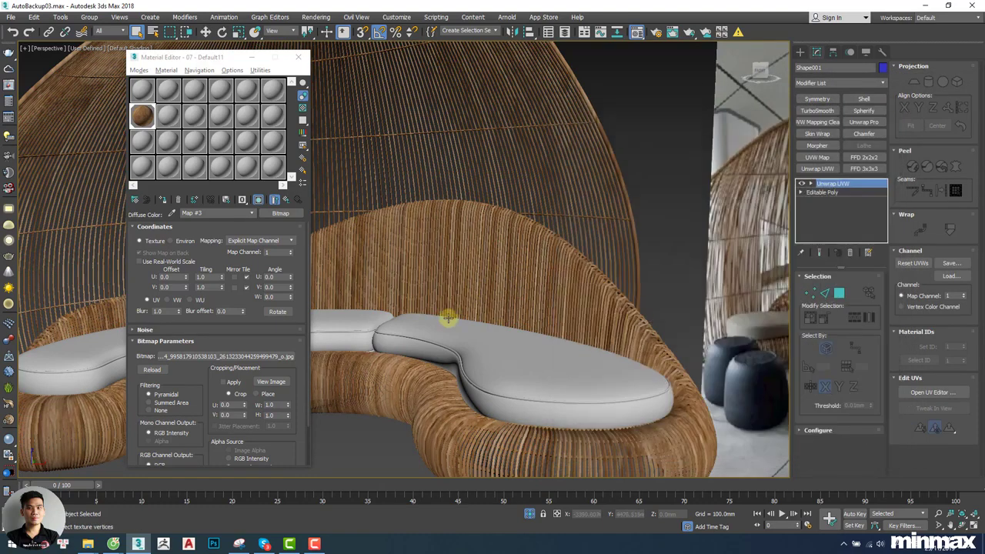
Collapse the unwrapped wicker mesh to Editable Poly, add a TurboSmooth modifier and deselect it.
middle_drag(550, 255, 550, 268)
key(alt+e)
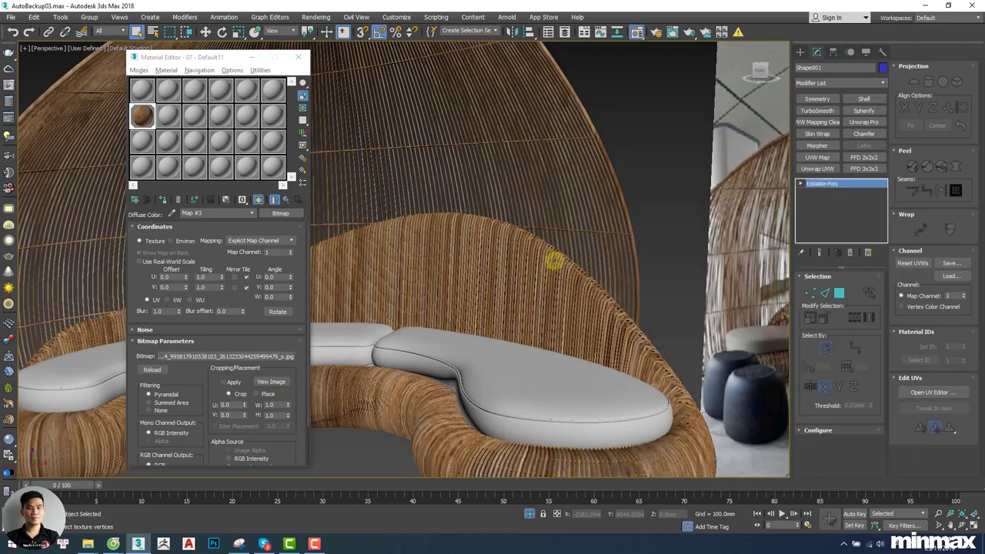
key(F4)
key(F4)
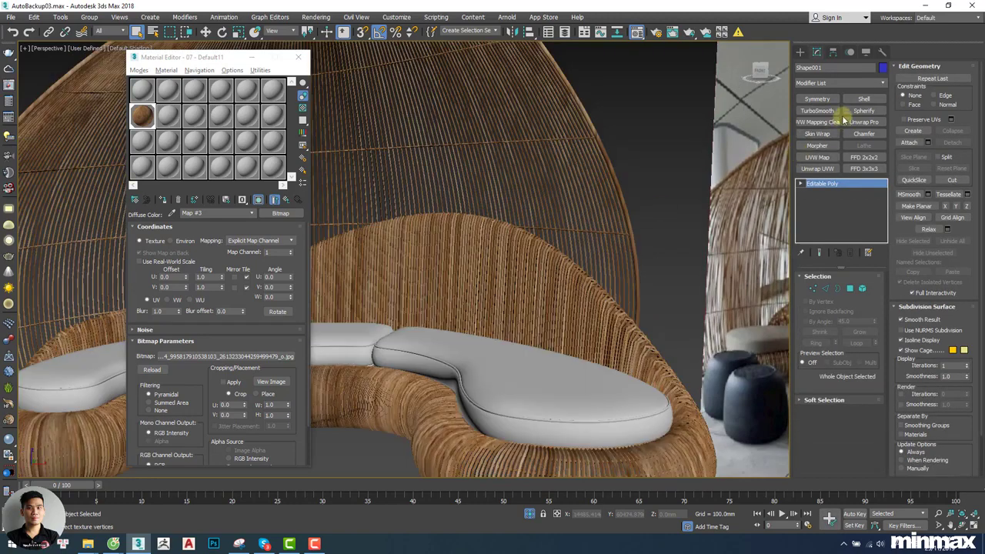
click(817, 110)
click(645, 214)
middle_drag(537, 266, 552, 208)
middle_drag(505, 231, 509, 260)
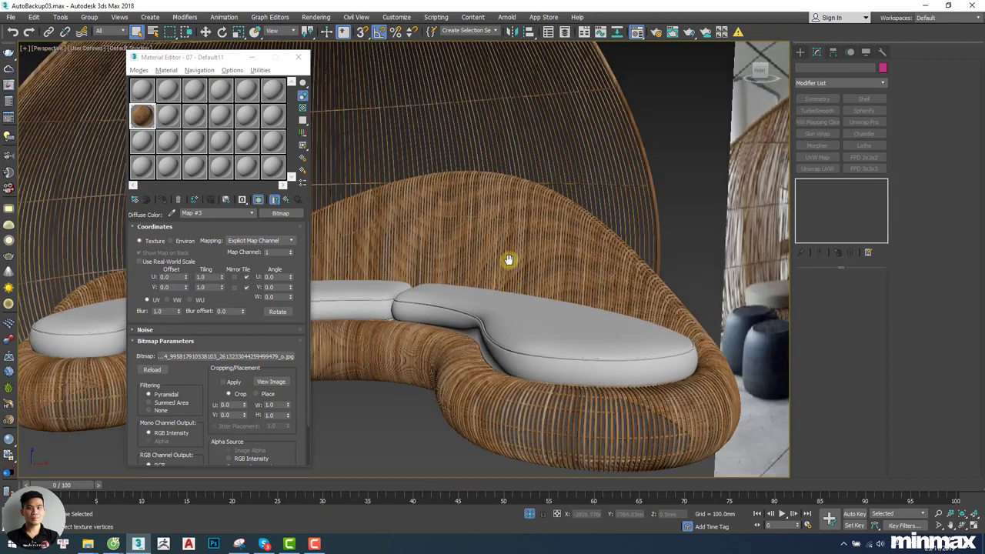
Show edged faces and assign the unused 08 - Default material to the seat cushions, renaming it 08 - Default111.
click(510, 298)
alt+middle_drag(510, 300, 503, 340)
key(F4)
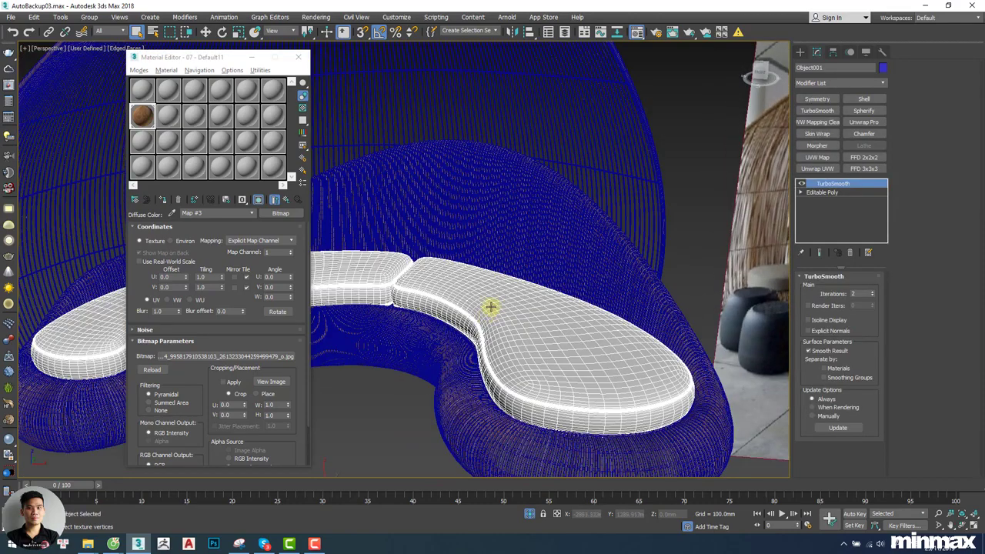
alt+middle_drag(491, 305, 508, 310)
click(165, 119)
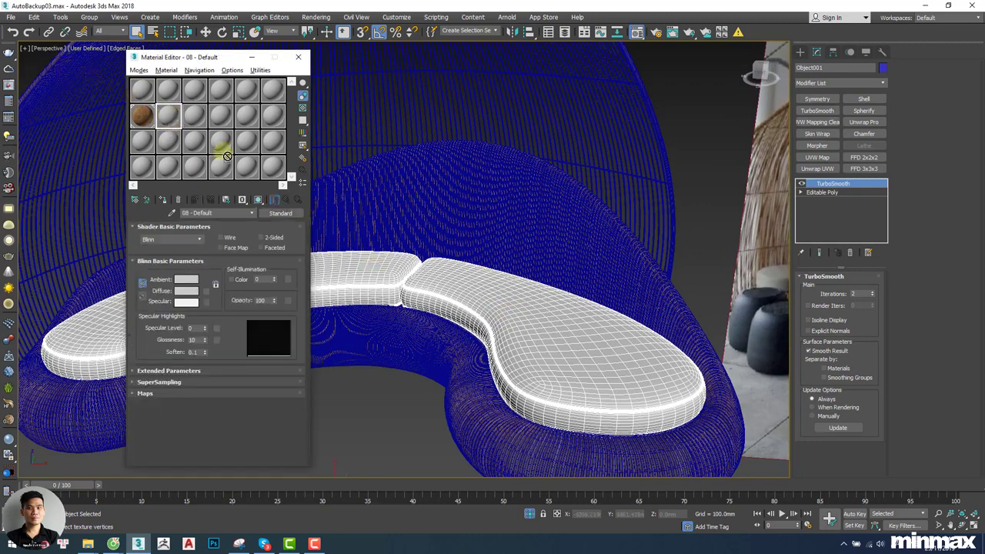
drag(228, 156, 450, 288)
click(477, 267)
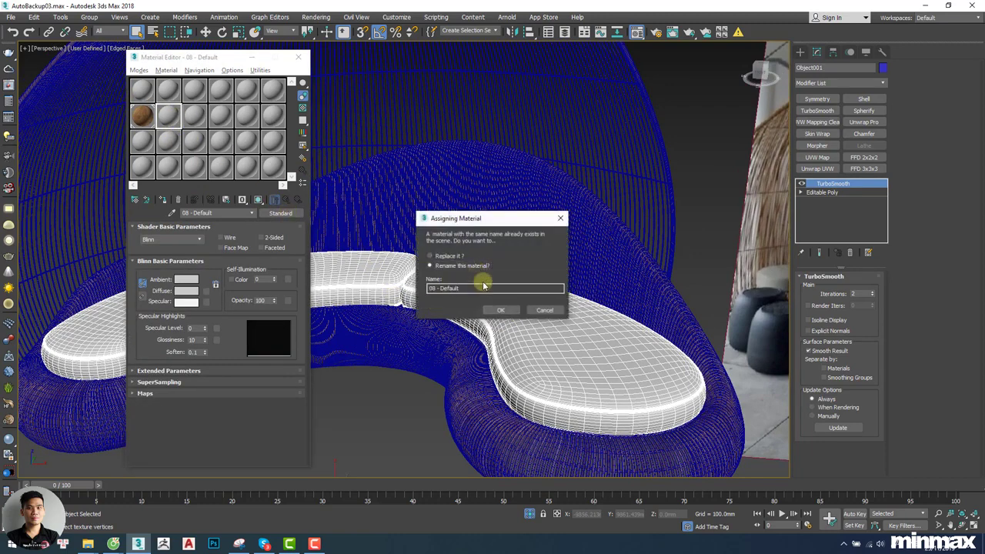
click(482, 286)
text(111)
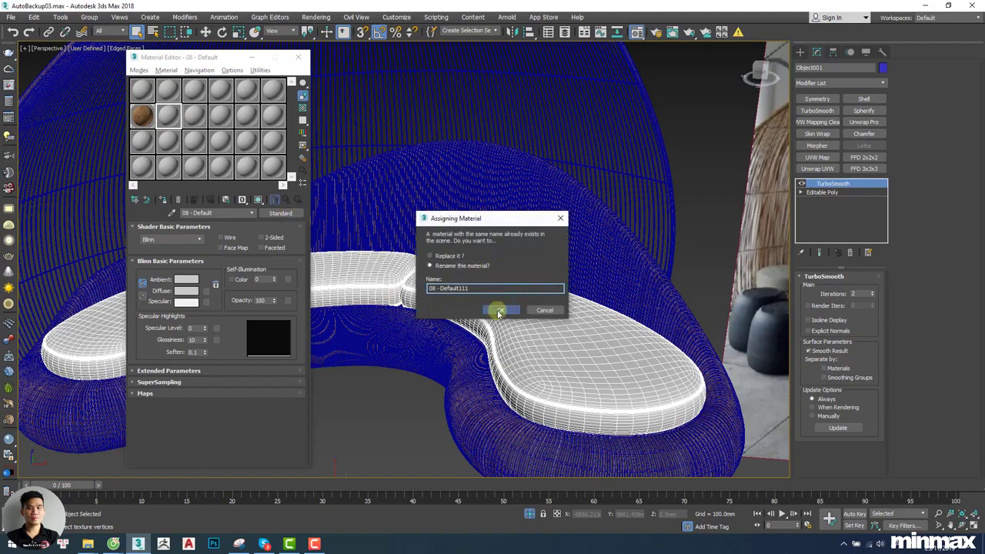
click(498, 312)
middle_drag(462, 345, 488, 355)
click(299, 60)
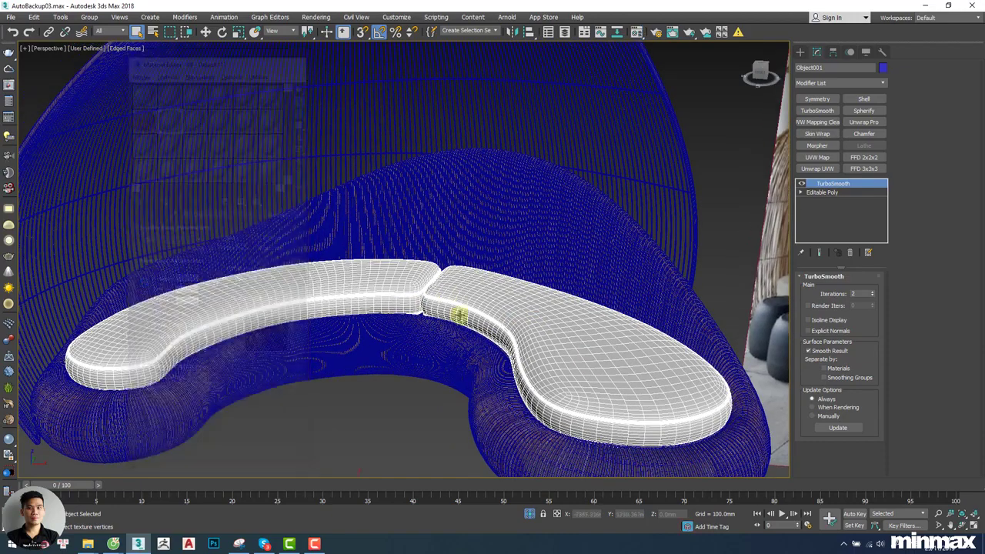
Give the seat cushions' 08 - Default111 material a Checker map as its diffuse colour.
scroll(454, 303, up, 8)
scroll(507, 300, down, 10)
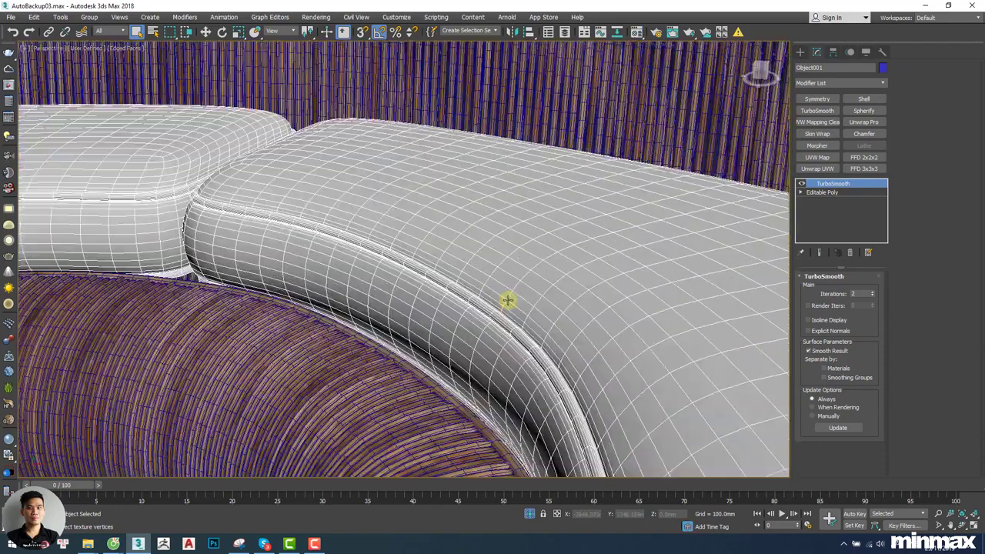
key(m)
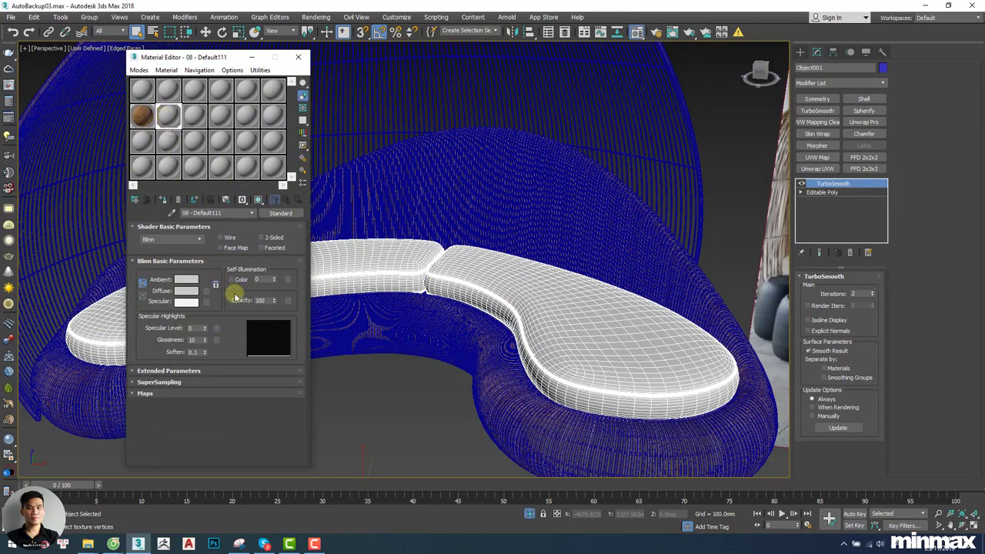
click(206, 291)
click(421, 196)
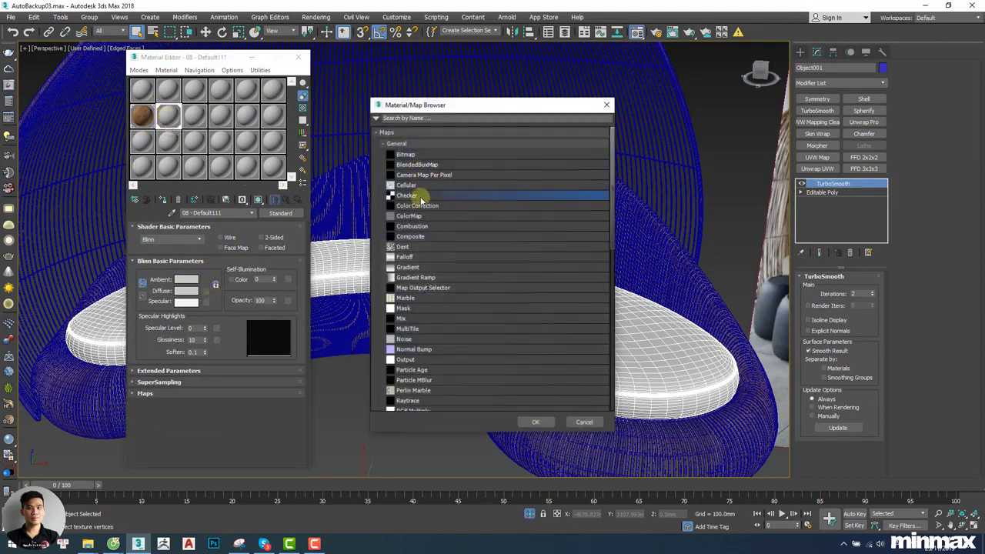
double_click(419, 198)
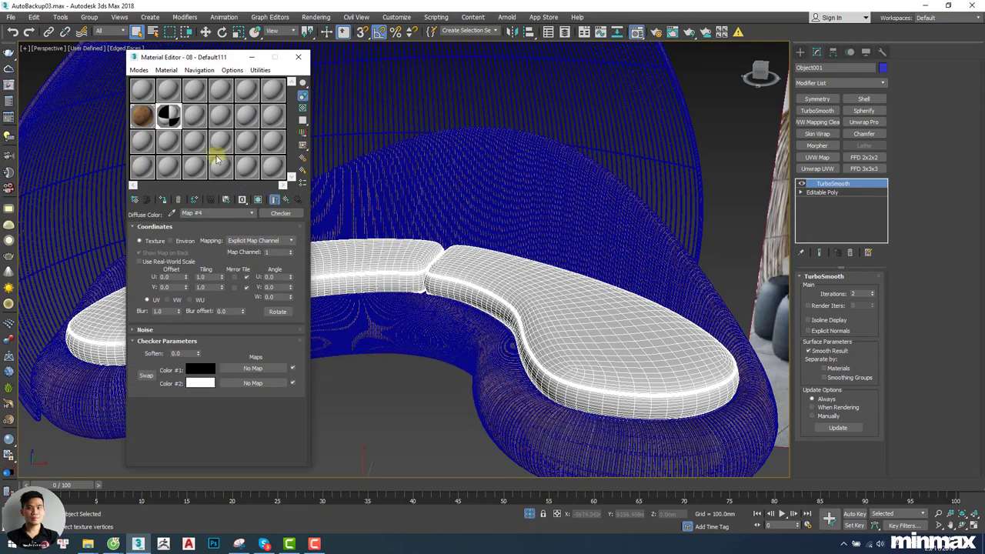
Show the checker map in the viewport, set its U and V tiling to 10, and apply the material to the seat cushions.
click(260, 201)
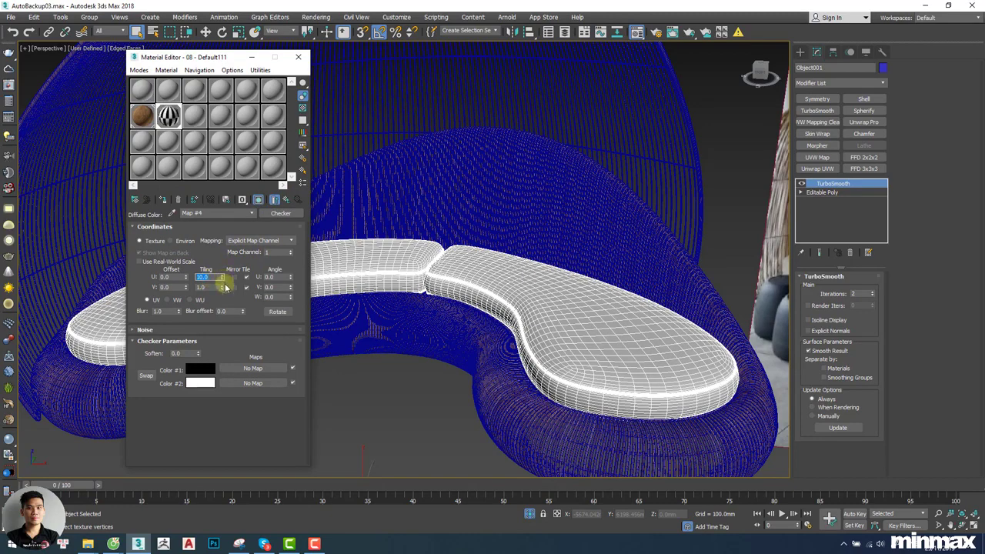
key(Return)
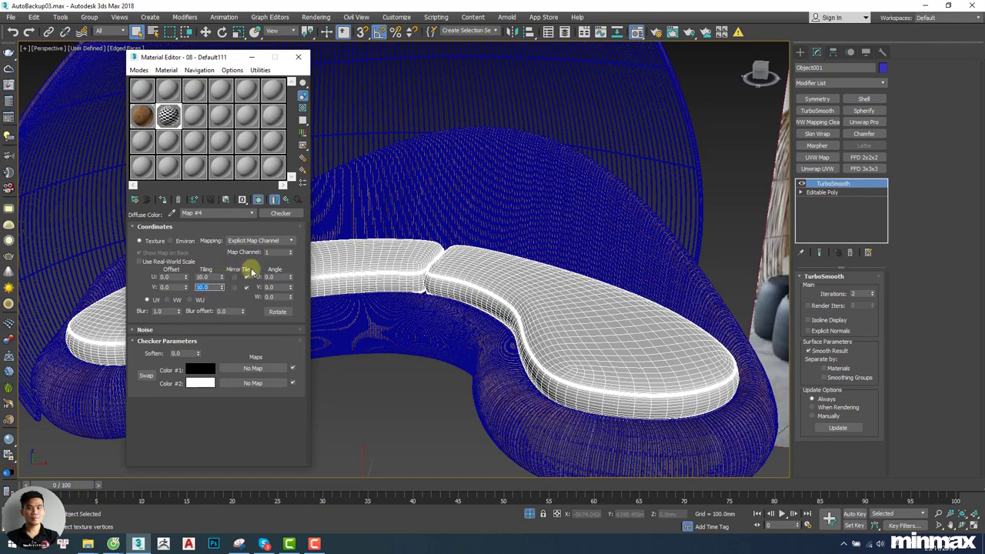
middle_drag(431, 262, 452, 265)
drag(176, 115, 368, 268)
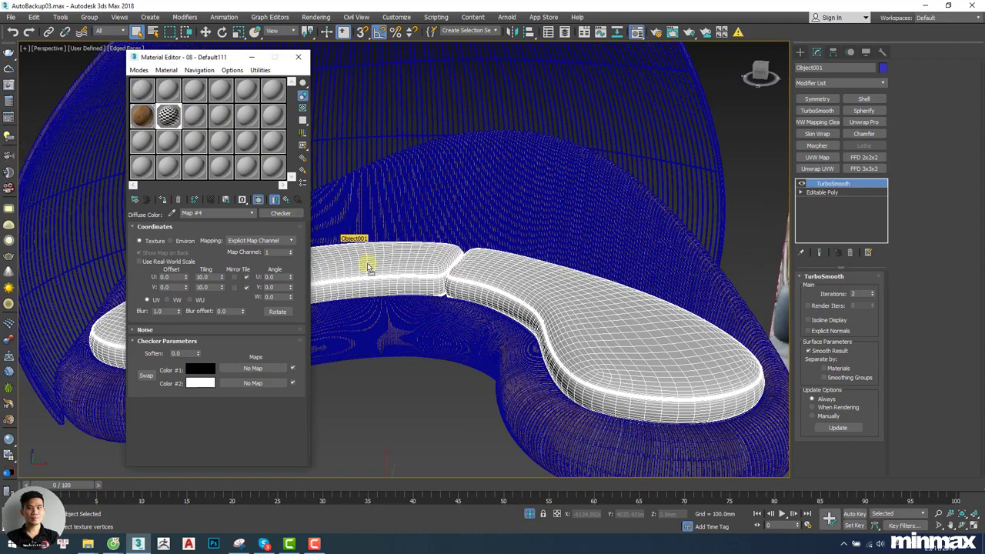
alt+middle_drag(442, 284, 444, 293)
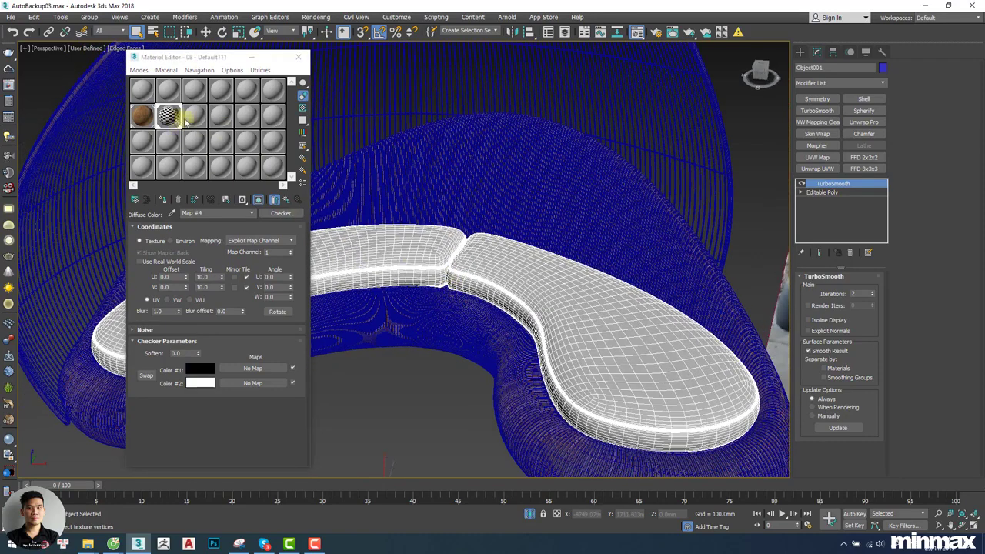
Remove the TurboSmooth modifier from the seat cushions, leaving only the Editable Poly.
right_click(437, 239)
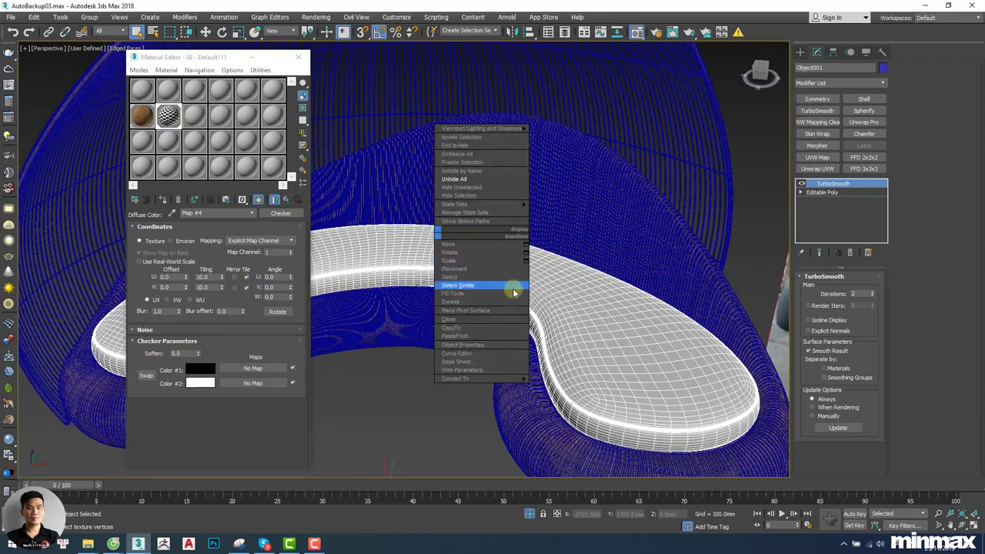
right_click(837, 183)
click(861, 198)
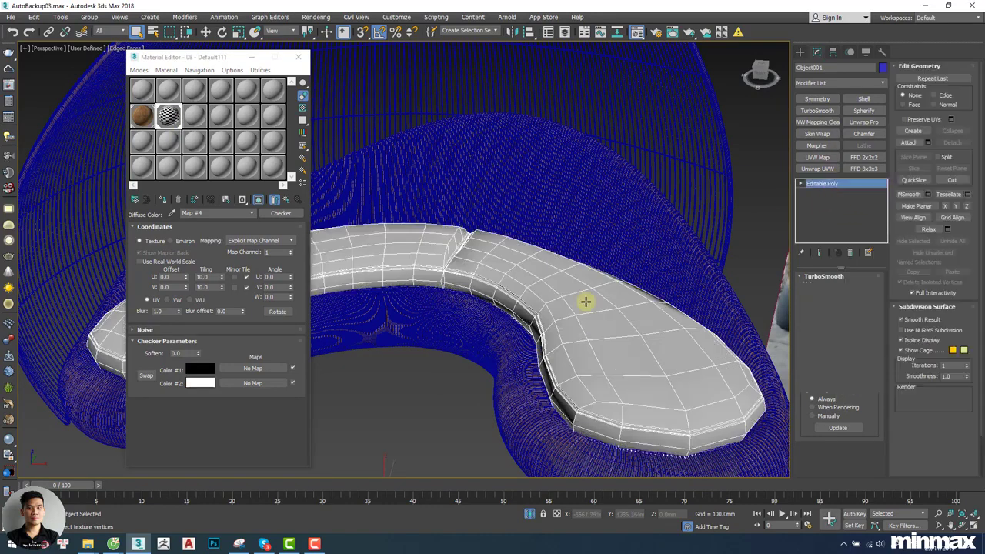
In wireframe display, select the two edge loops bordering the upper piping of the wider seat cushion.
middle_drag(587, 301, 541, 274)
scroll(558, 284, up, 3)
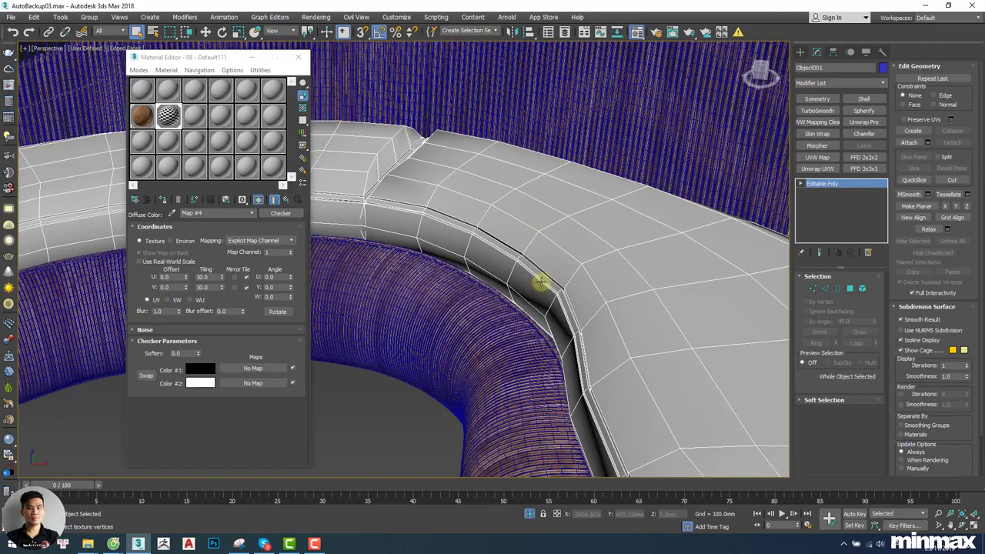
key(F3)
key(F4)
scroll(567, 306, up, 3)
key(F3)
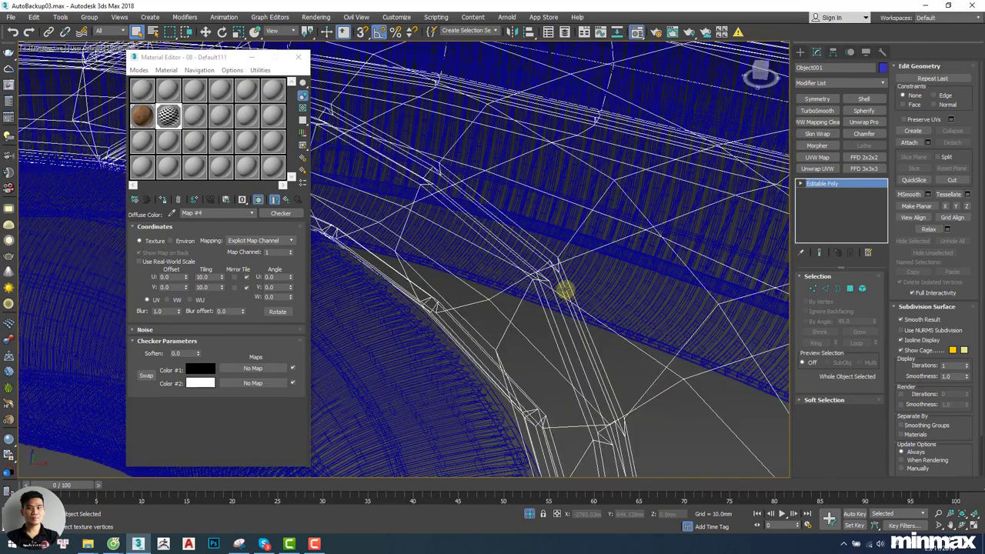
scroll(565, 289, up, 1)
key(2)
double_click(564, 287)
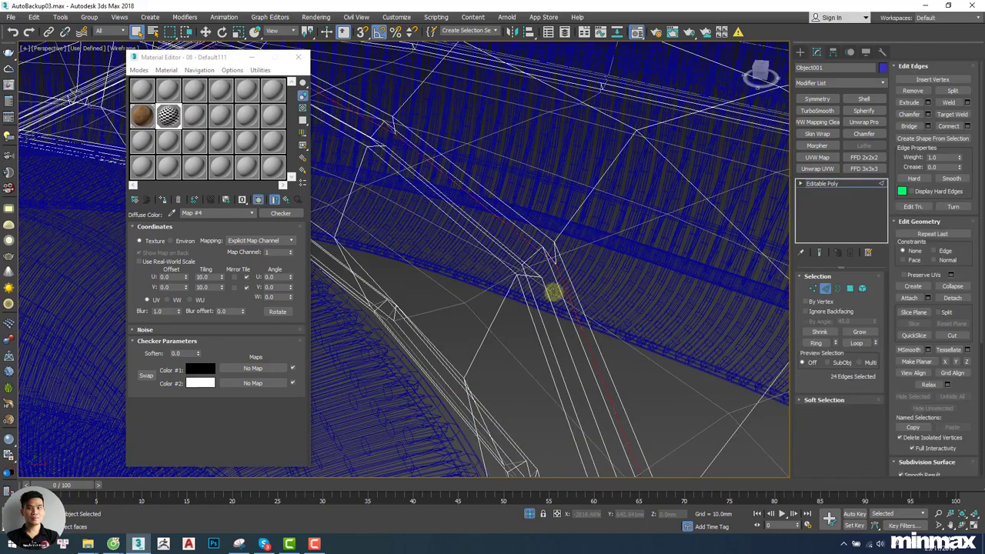
scroll(547, 293, down, 5)
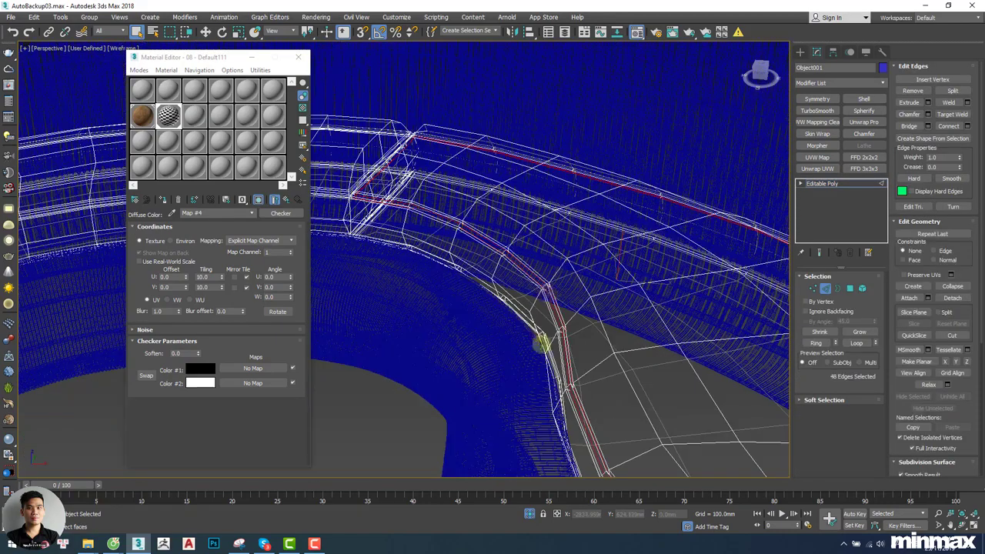
scroll(551, 320, up, 5)
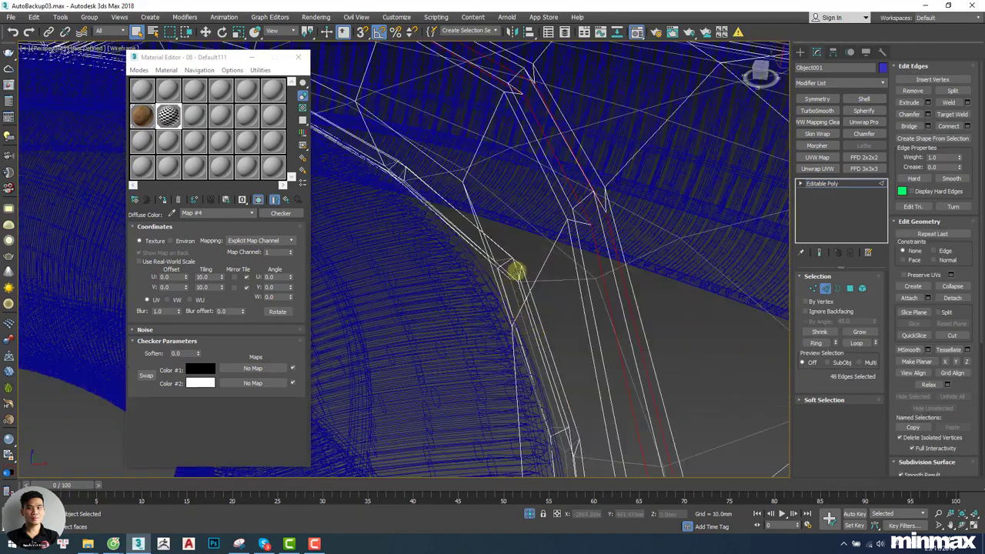
Add the two edge loops along the wider cushion's lower piping to the selection and split the mesh along all selected loops.
scroll(534, 258, down, 6)
alt+middle_drag(543, 260, 394, 217)
scroll(601, 224, up, 2)
scroll(609, 375, up, 5)
scroll(608, 366, up, 5)
scroll(577, 379, down, 5)
scroll(521, 349, up, 2)
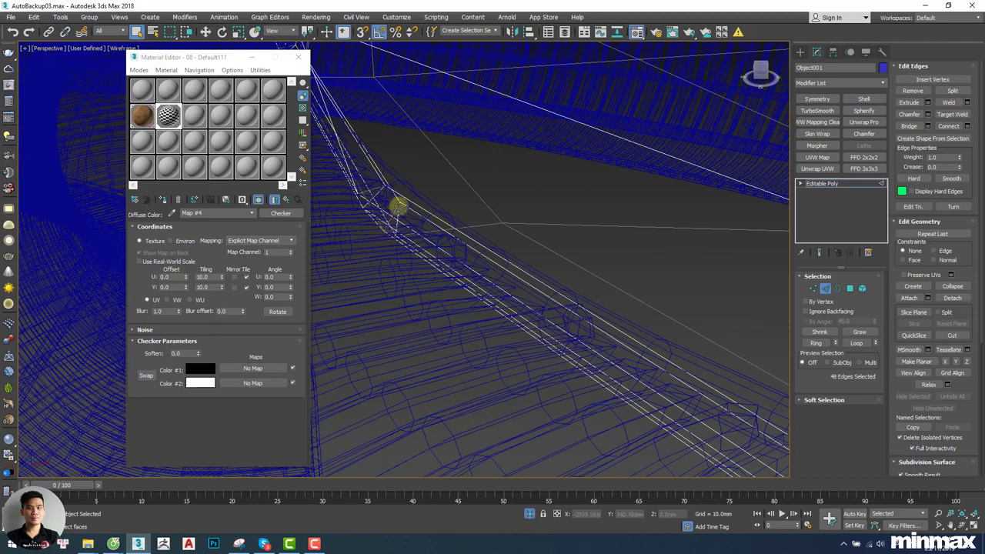
ctrl+click(412, 212)
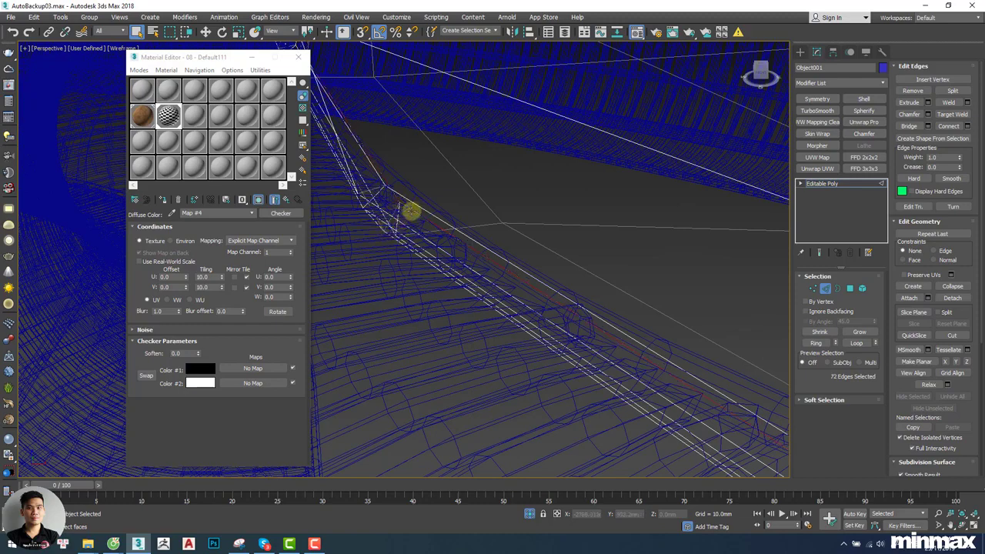
ctrl+click(410, 203)
scroll(410, 204, down, 3)
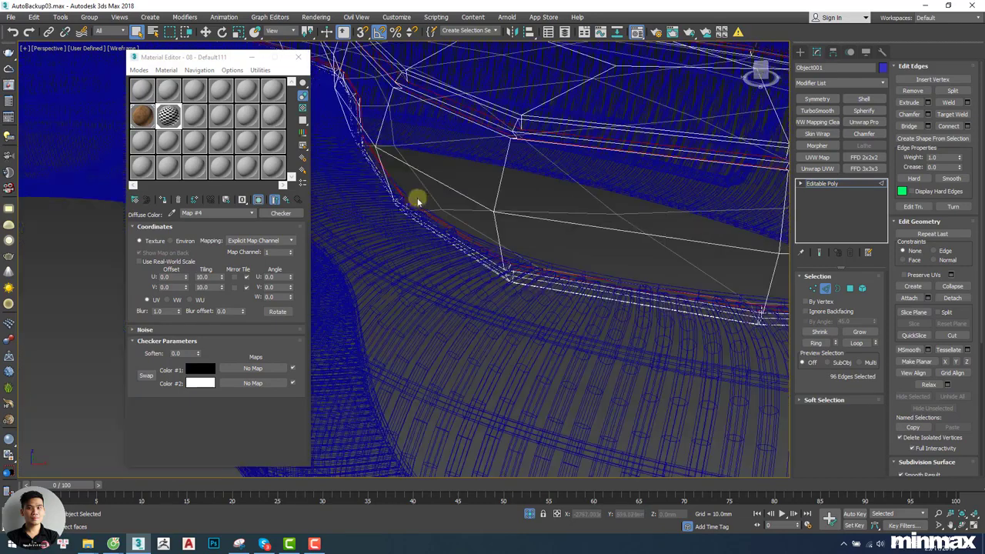
right_click(415, 197)
click(405, 220)
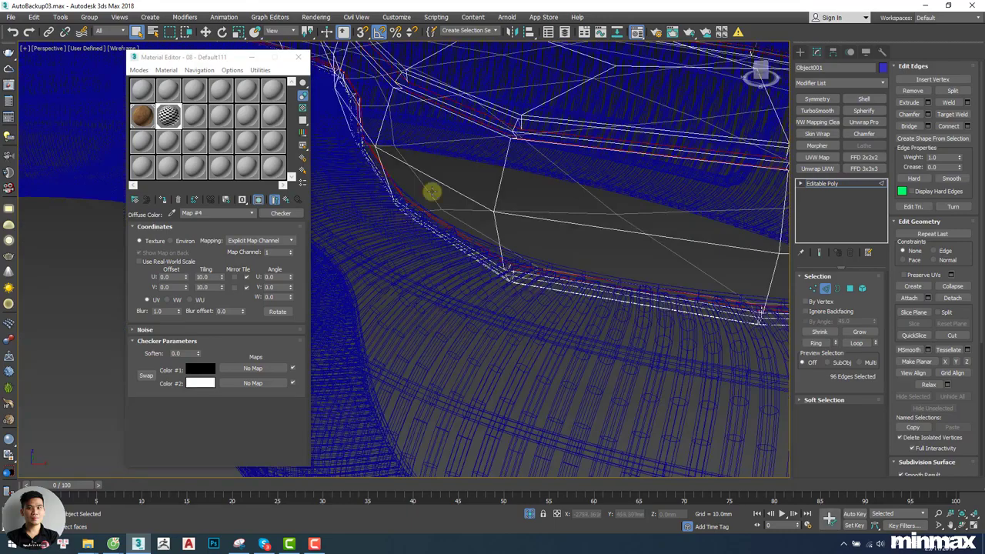
Check the split by selecting the wider cushion's top, side band and upper piping in turn as separate elements.
alt+middle_drag(431, 191, 457, 287)
key(5)
click(524, 212)
click(523, 210)
scroll(523, 210, down, 3)
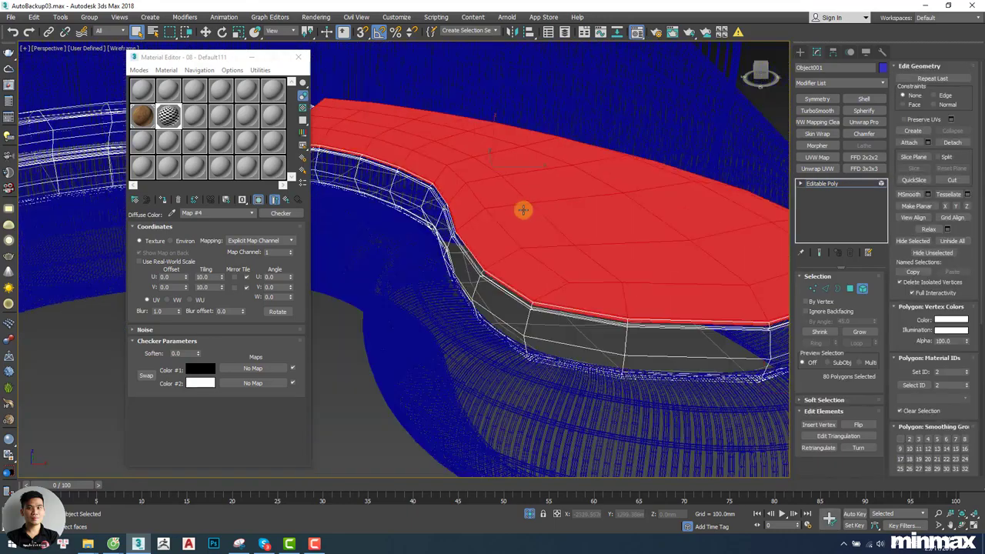
alt+middle_drag(523, 211, 500, 221)
click(495, 229)
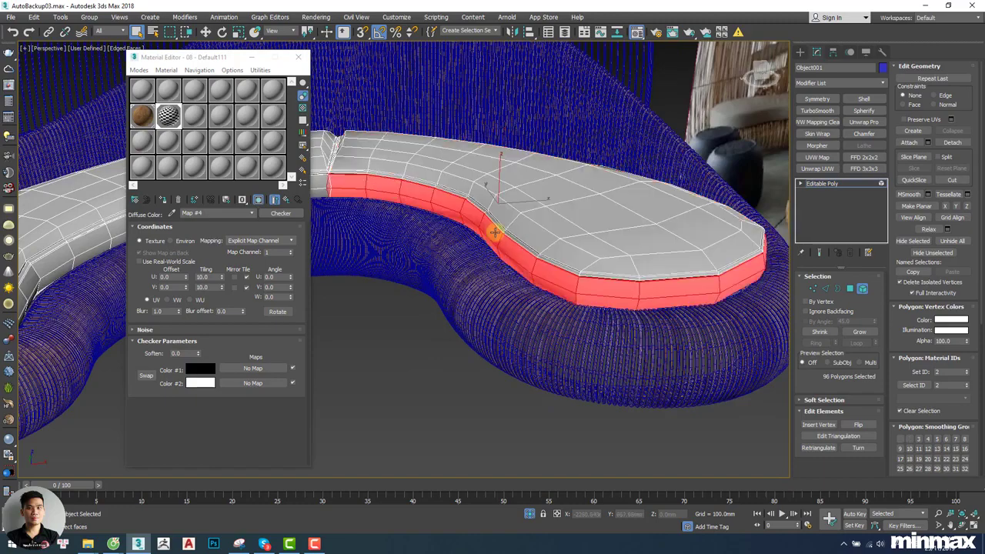
click(495, 227)
click(496, 220)
click(497, 223)
click(496, 223)
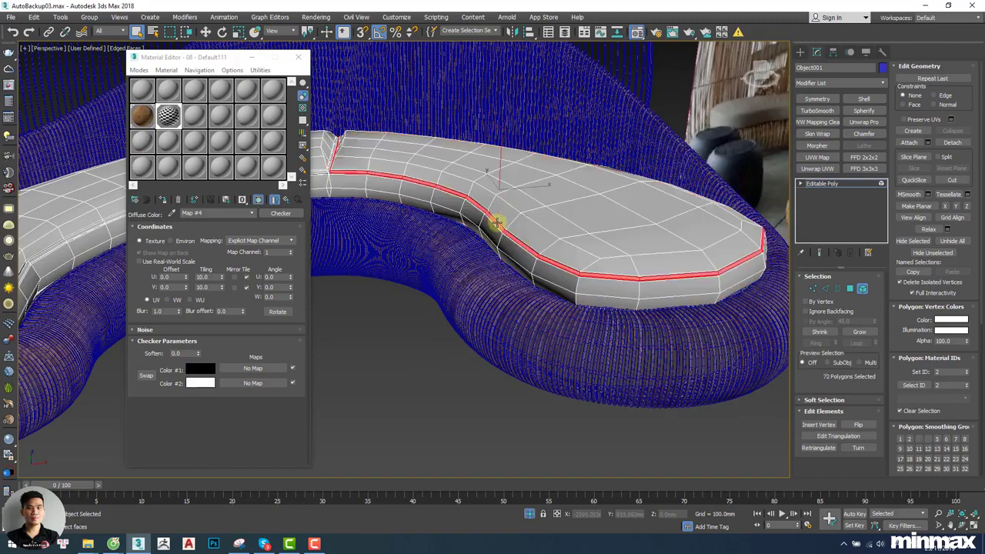